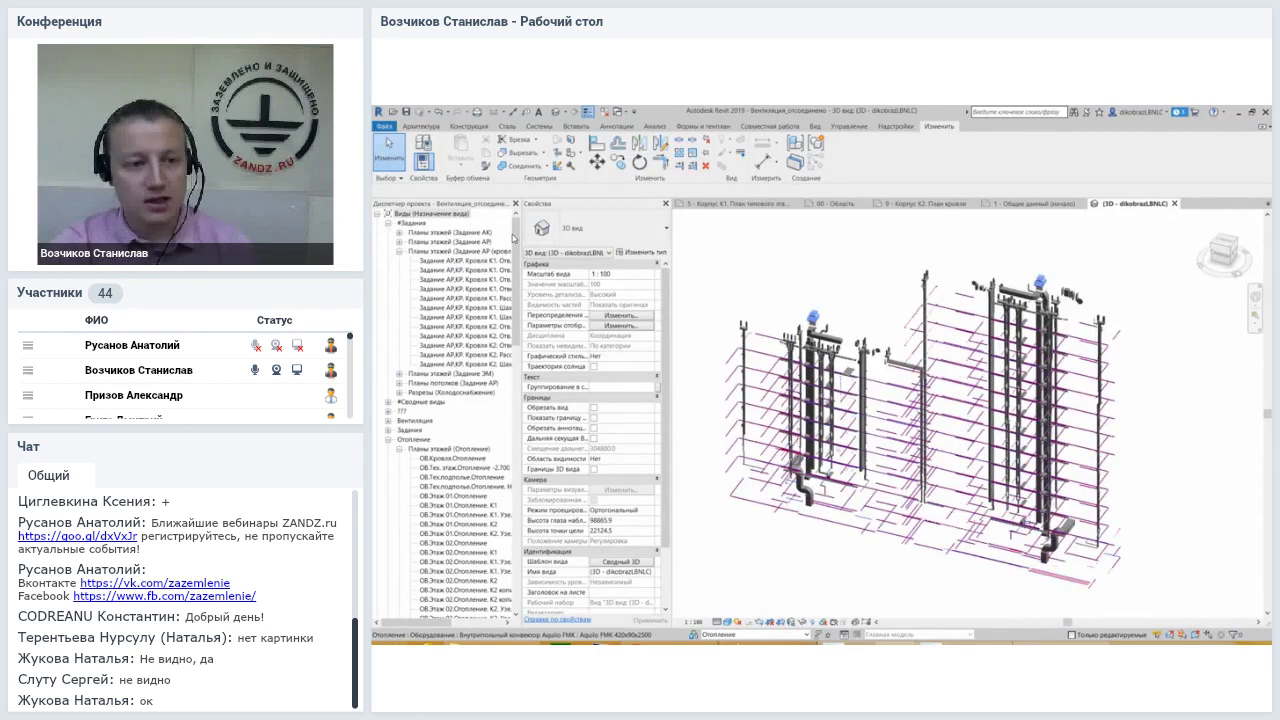
Collapse the roof plan, Отопление and #Задания view groups in the Project Browser
click(398, 251)
click(398, 338)
click(388, 327)
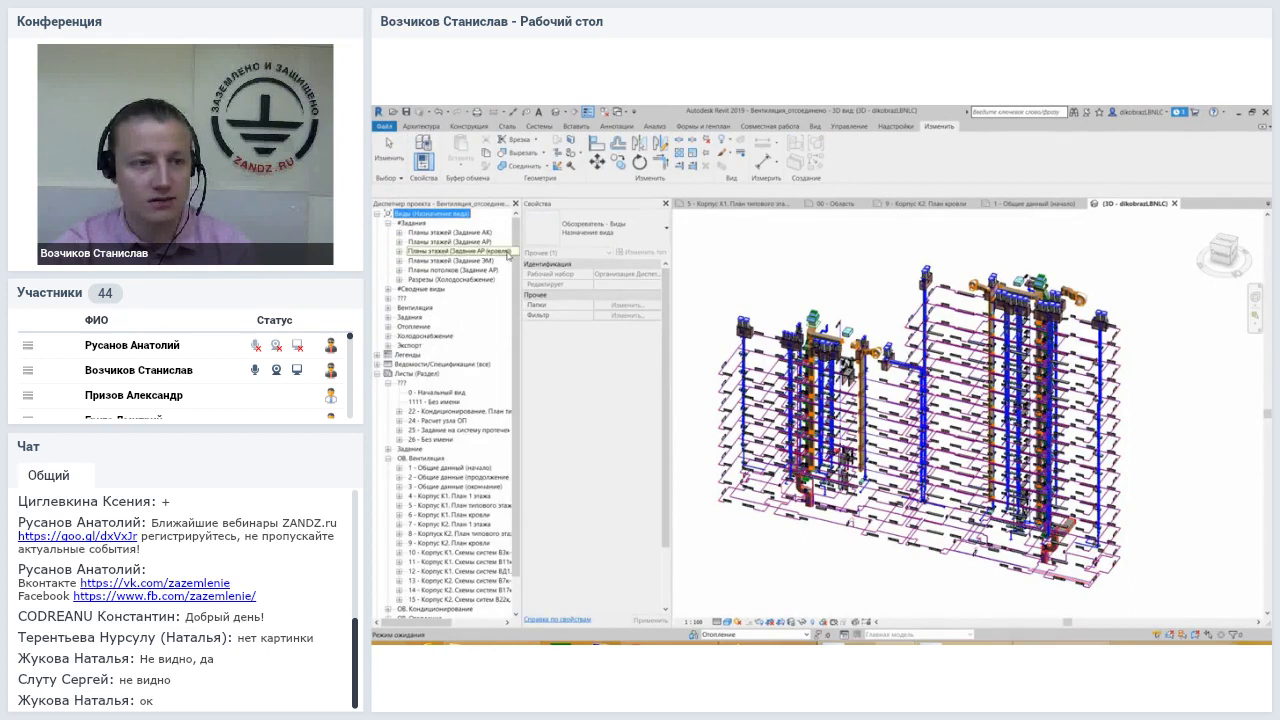
scroll(518, 240, down, 1)
scroll(518, 240, up, 1)
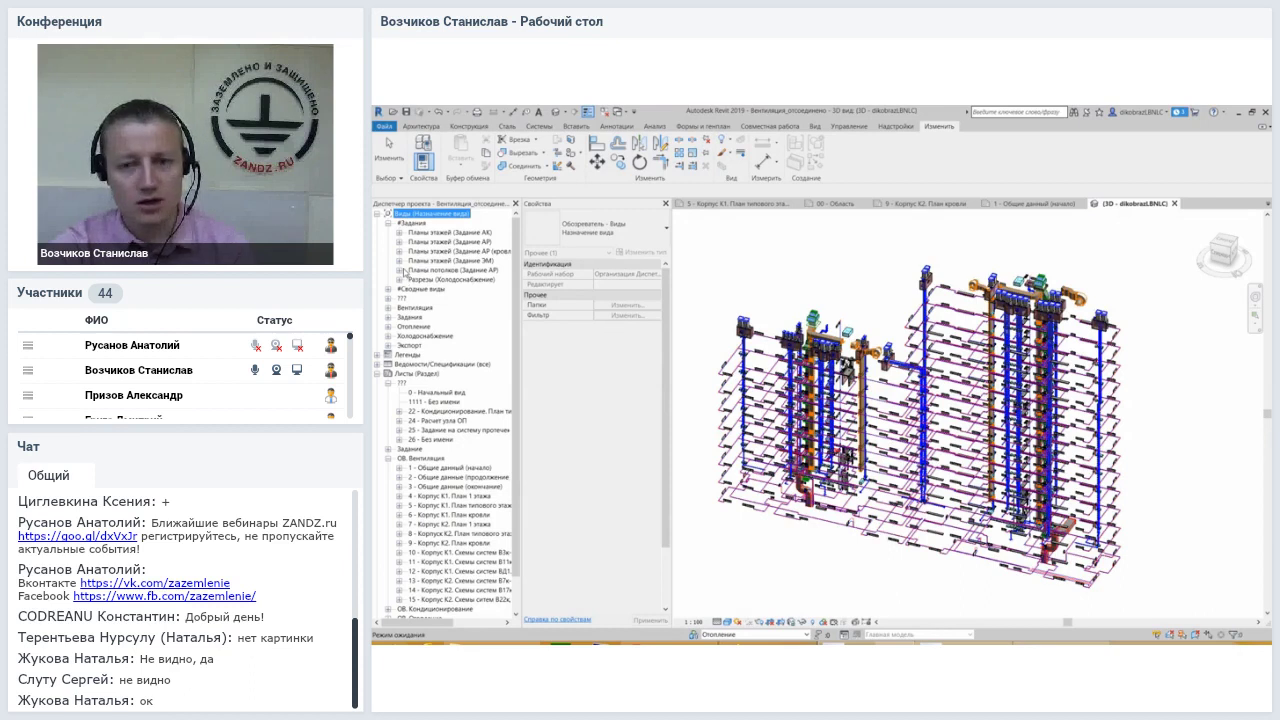
click(389, 223)
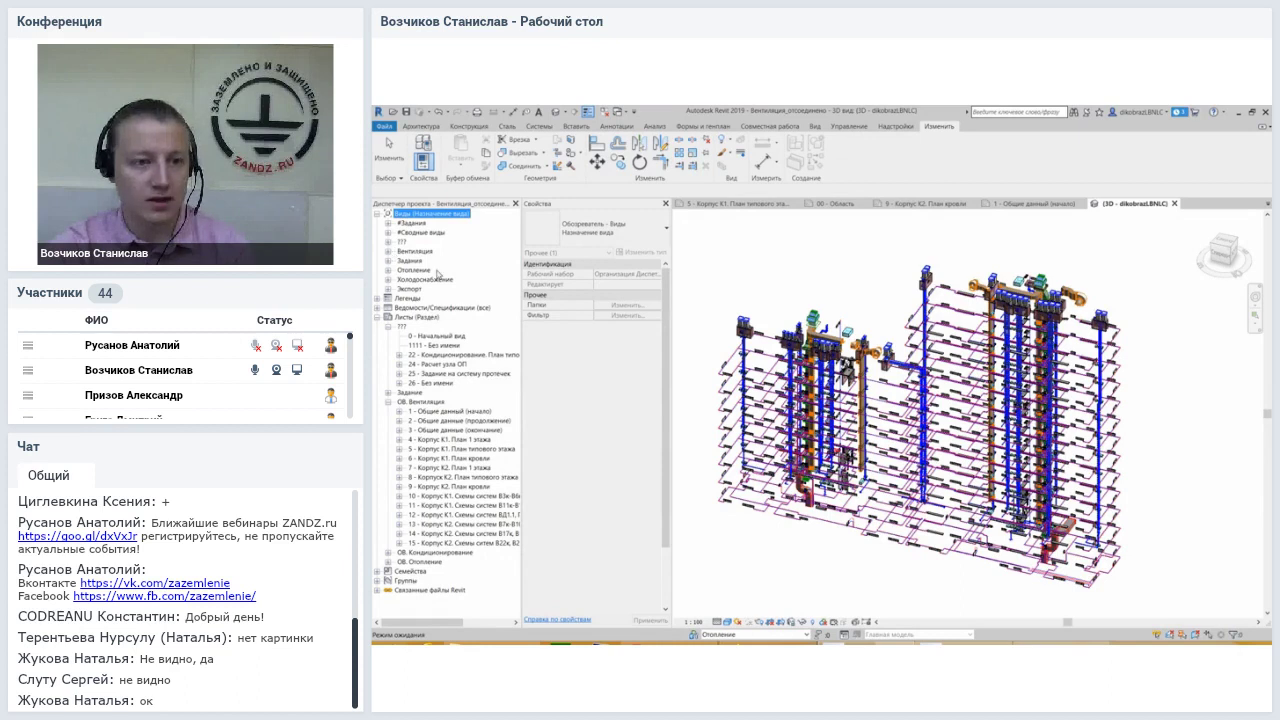
Expand the Вентиляция group to list its floor plans, 3D views and sections
click(414, 251)
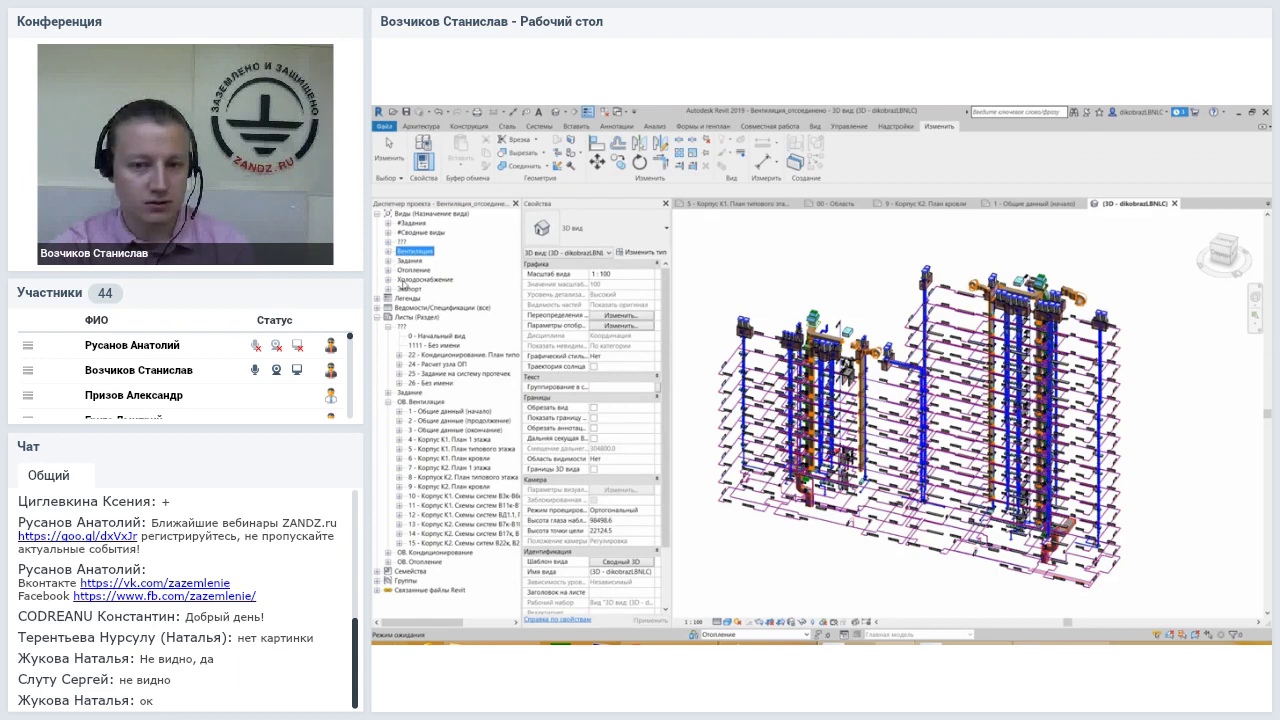
click(388, 251)
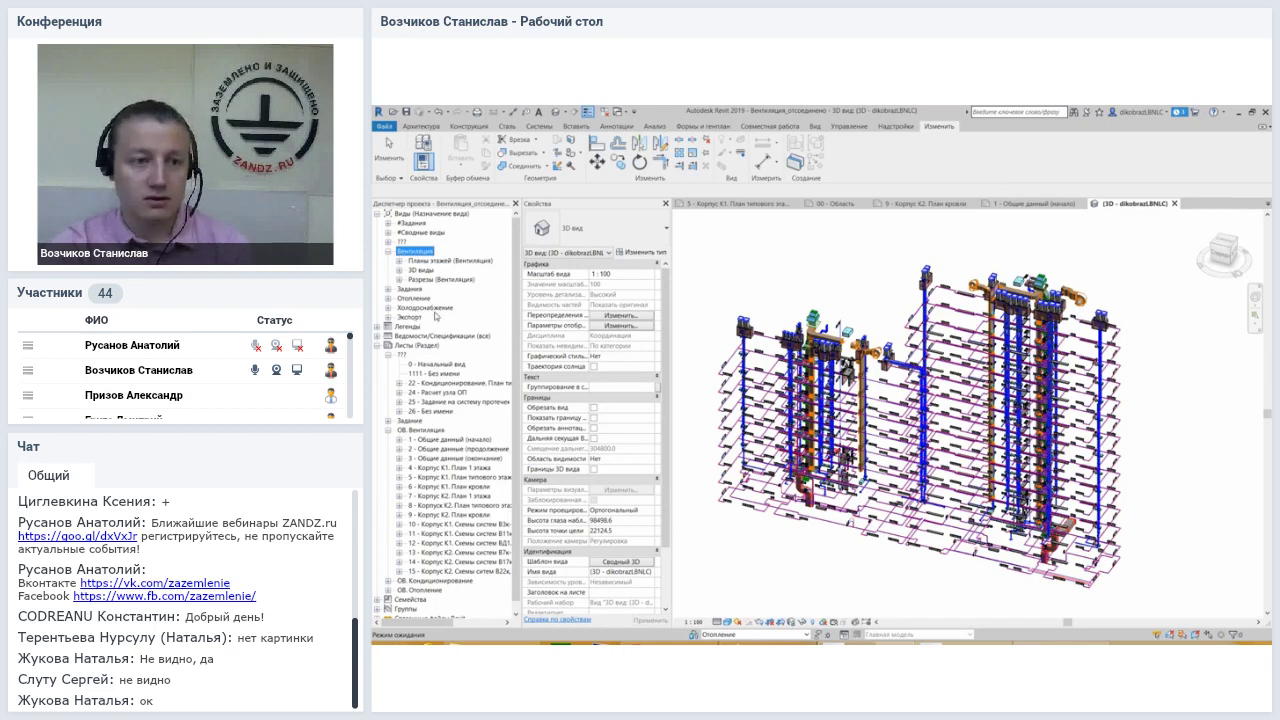
click(388, 252)
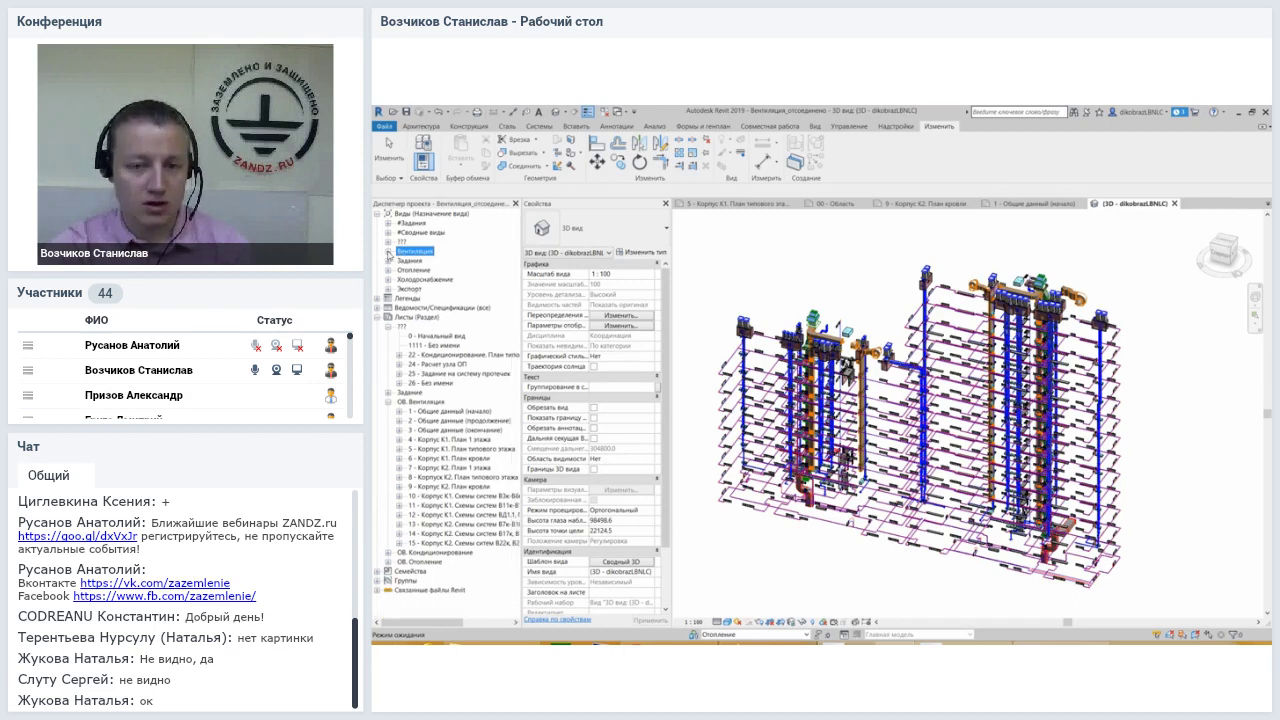
click(388, 253)
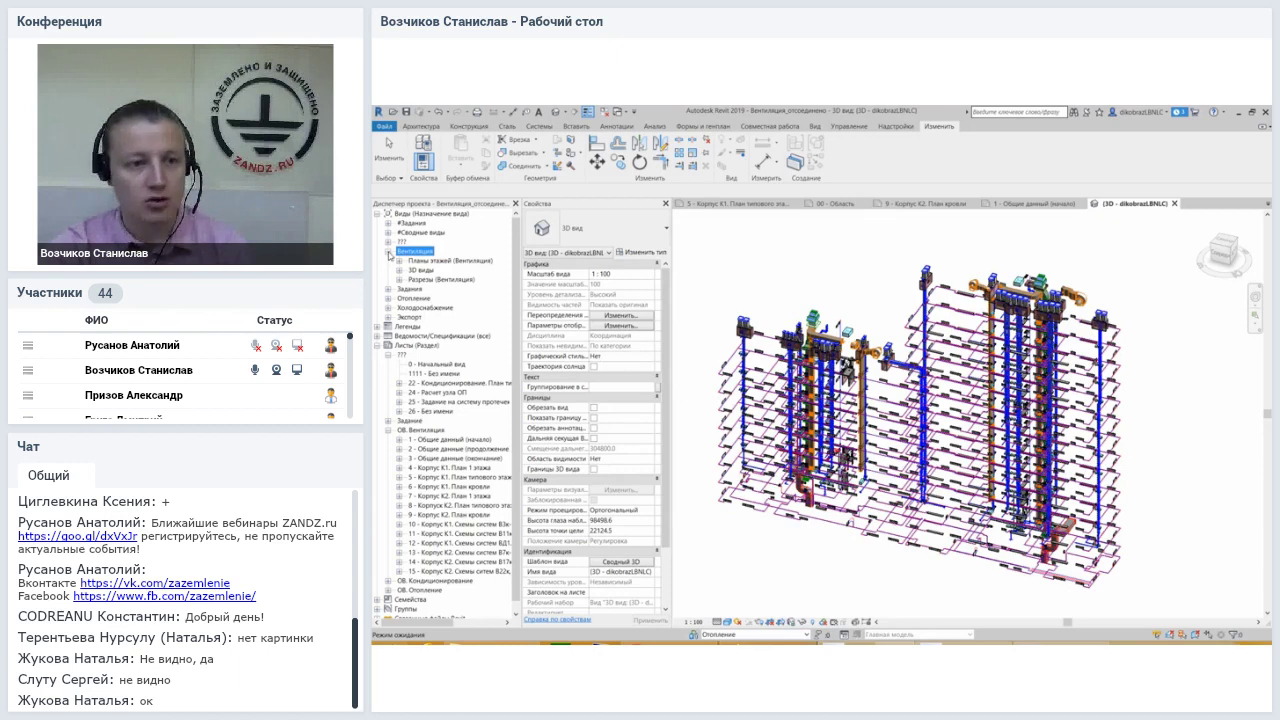
click(390, 254)
click(390, 254)
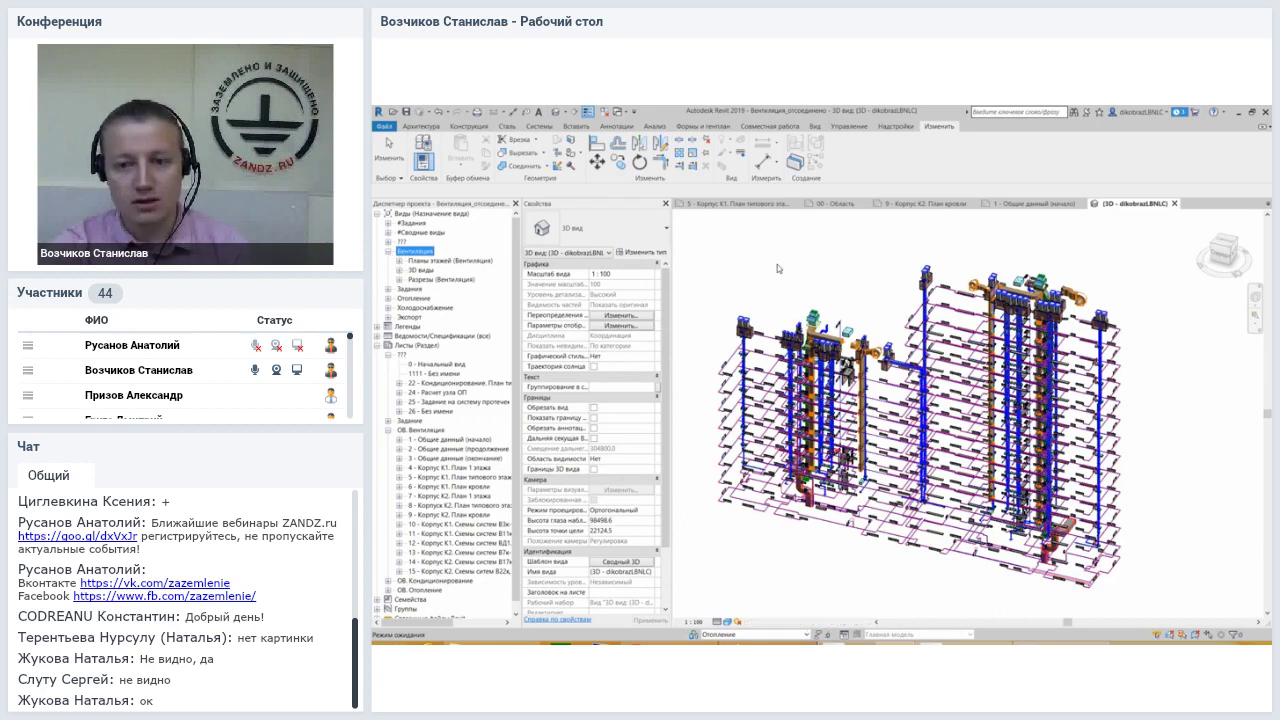
middle_drag(825, 301, 819, 303)
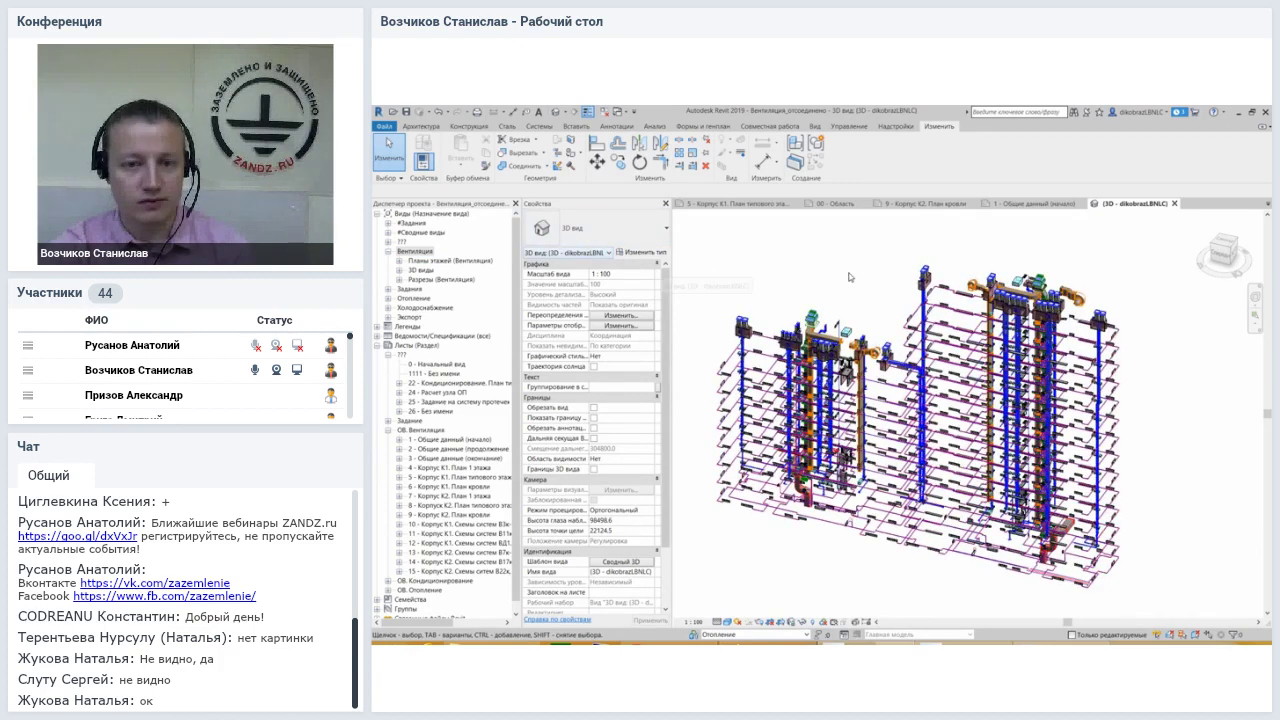
scroll(665, 300, down, 2)
scroll(668, 285, up, 2)
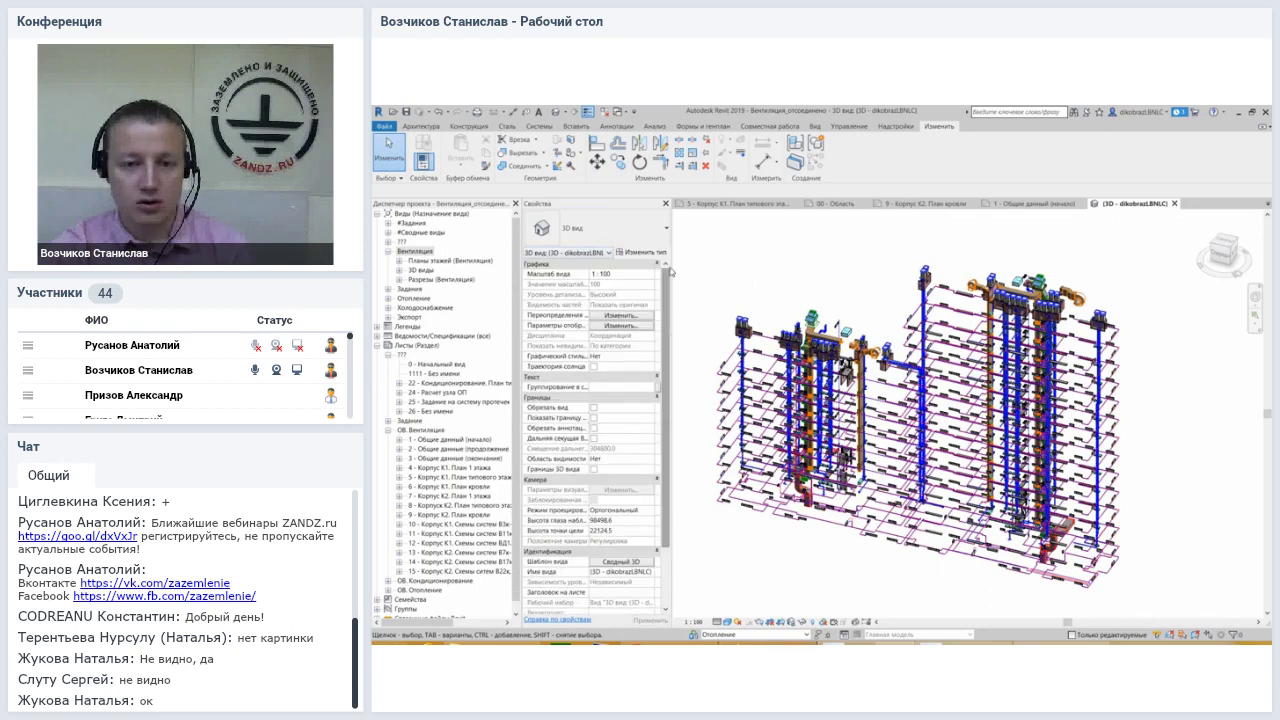
scroll(775, 345, up, 3)
scroll(775, 345, up, 3)
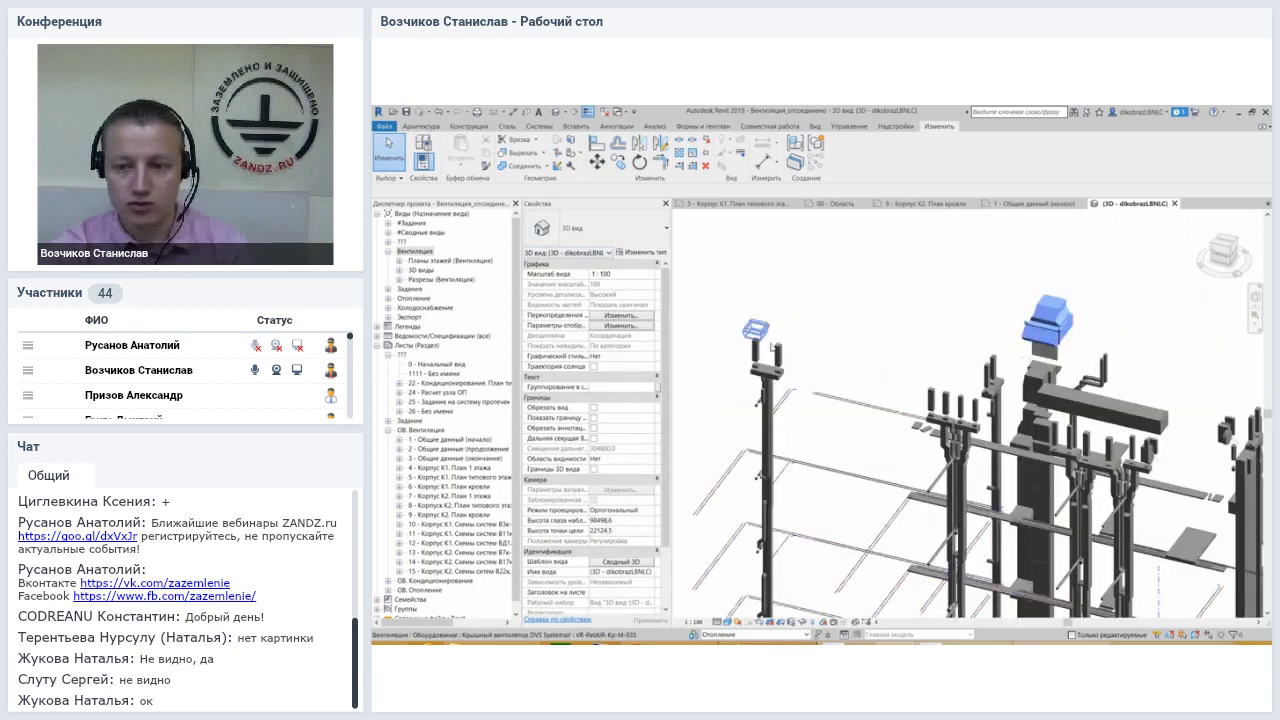
click(1054, 400)
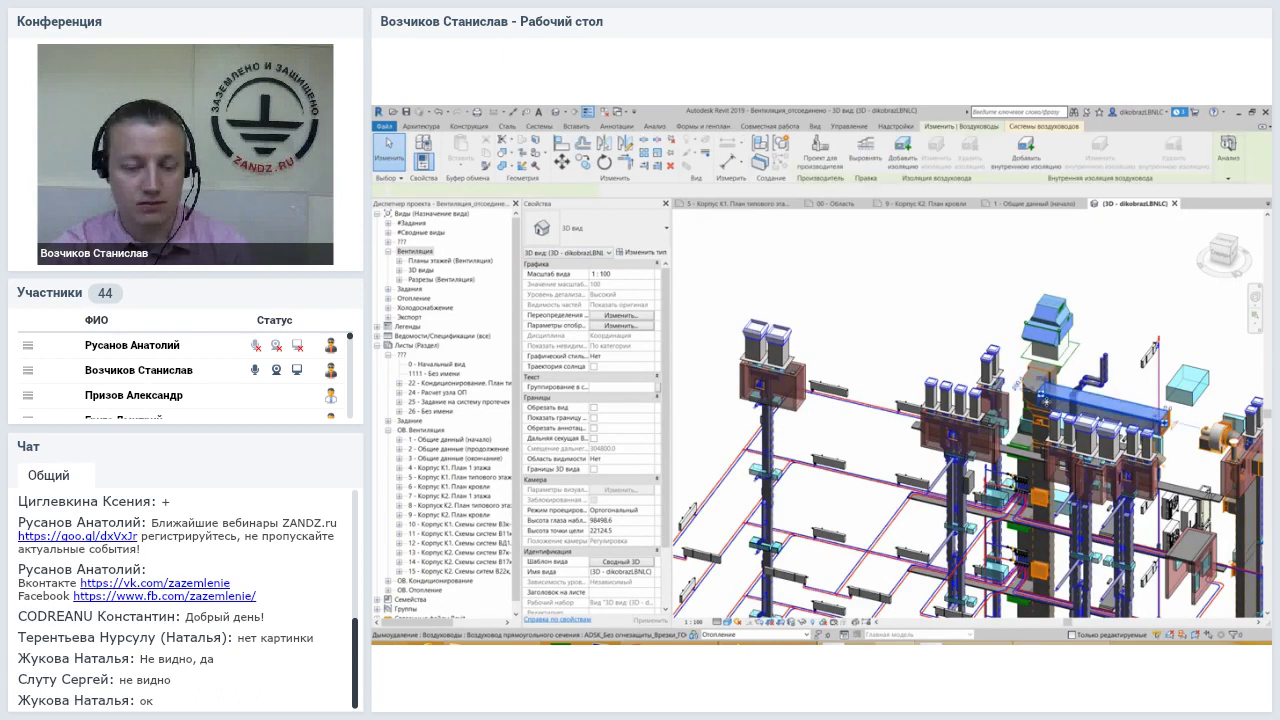
mouse_move(660, 280)
mouse_down()
mouse_move(655, 327)
mouse_move(650, 273)
mouse_up()
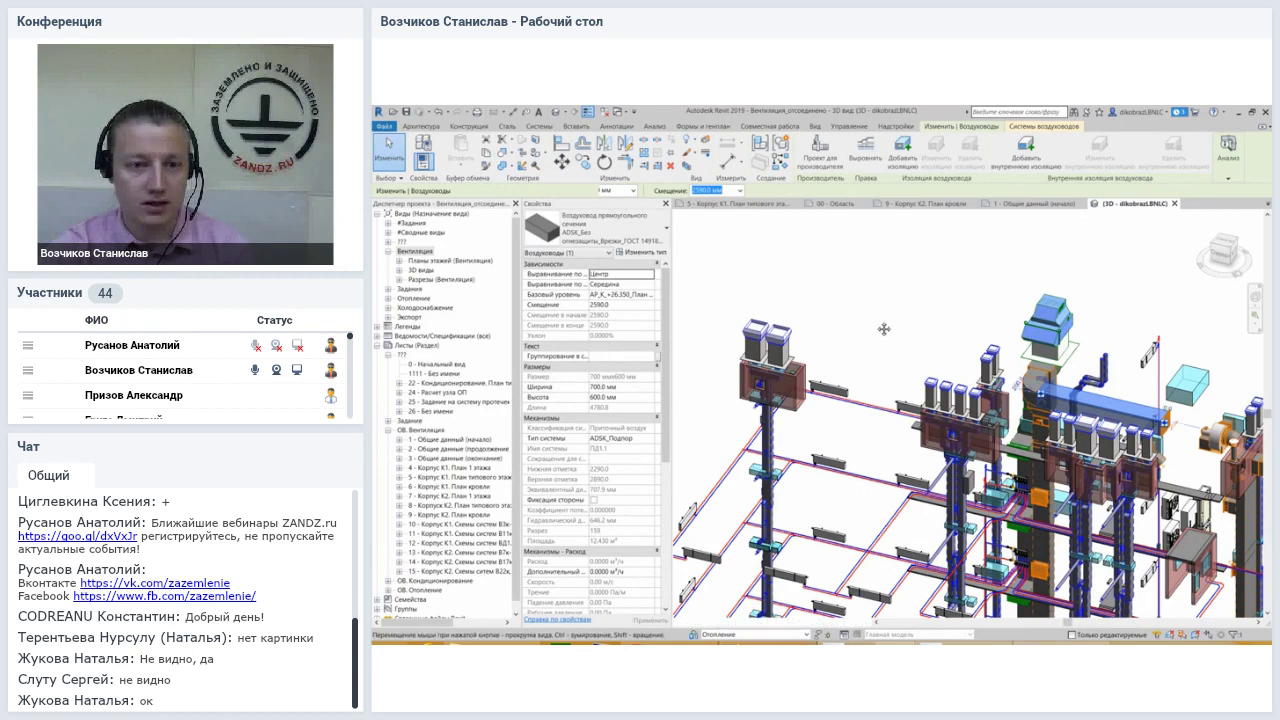
key(h)
key(c)
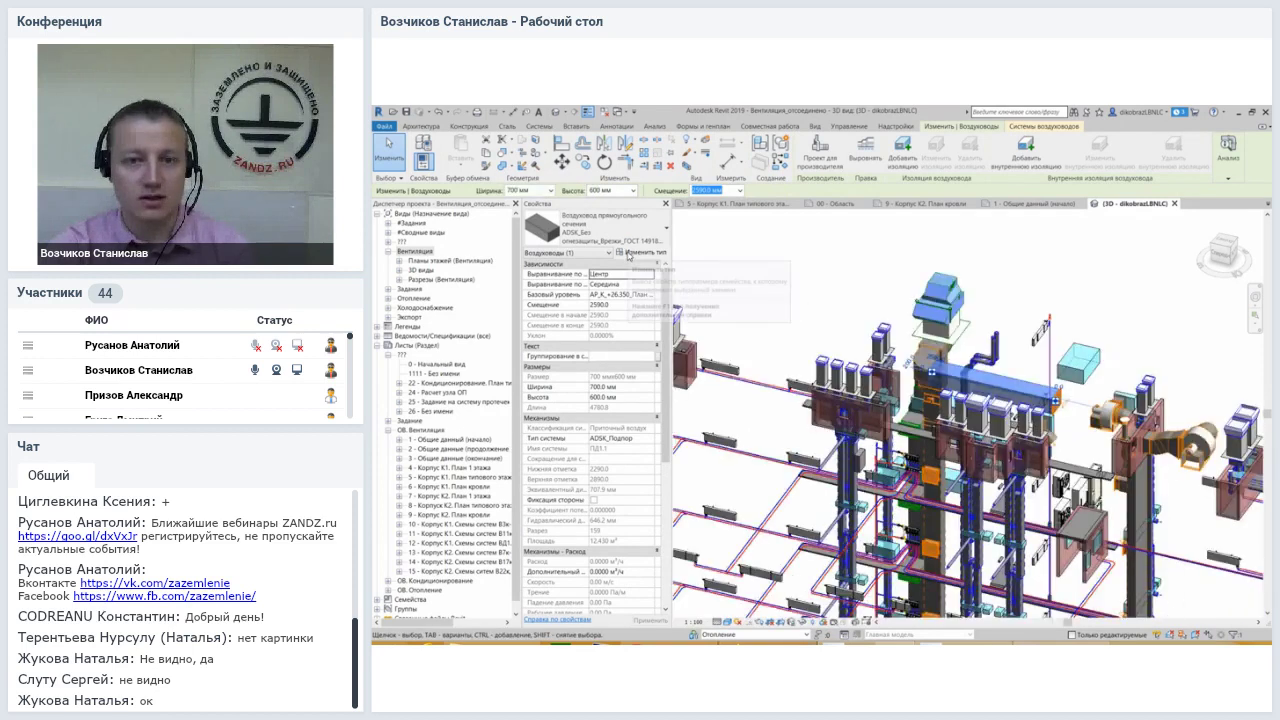
click(628, 255)
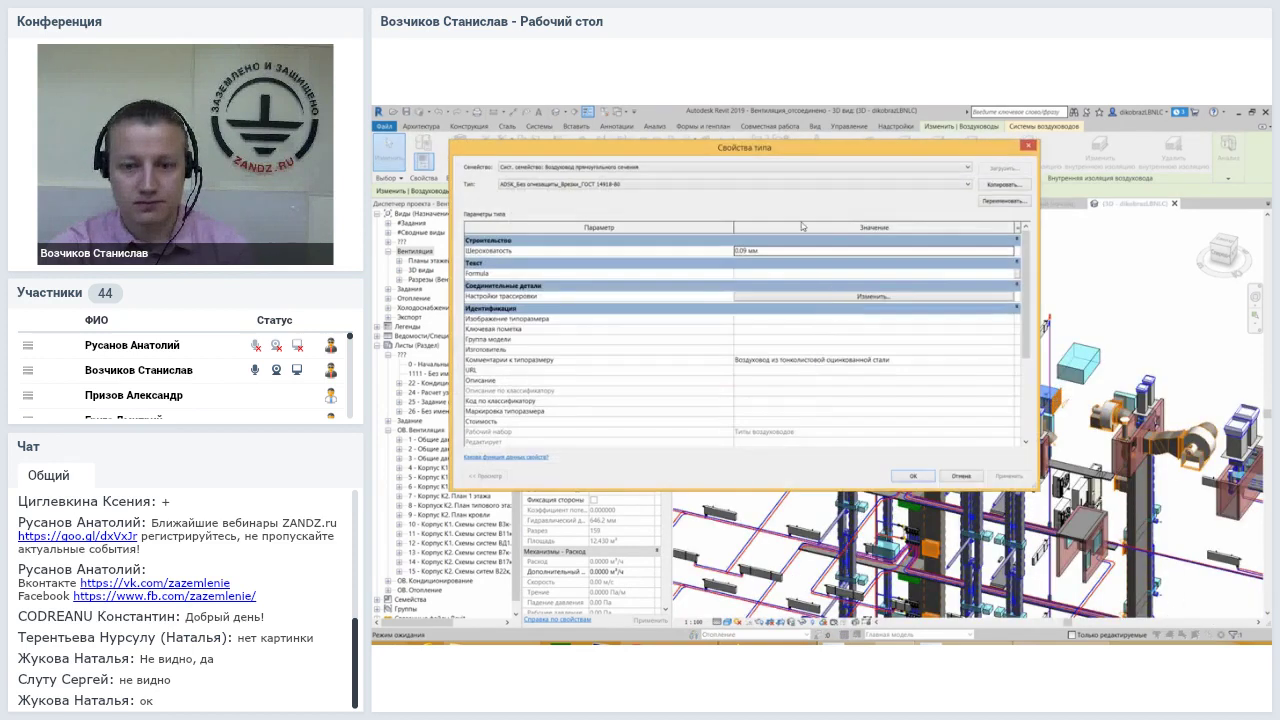
drag(786, 152, 828, 158)
mouse_move(1074, 310)
mouse_down()
mouse_move(1074, 406)
mouse_move(1073, 257)
mouse_up()
click(953, 367)
double_click(953, 375)
click(1070, 153)
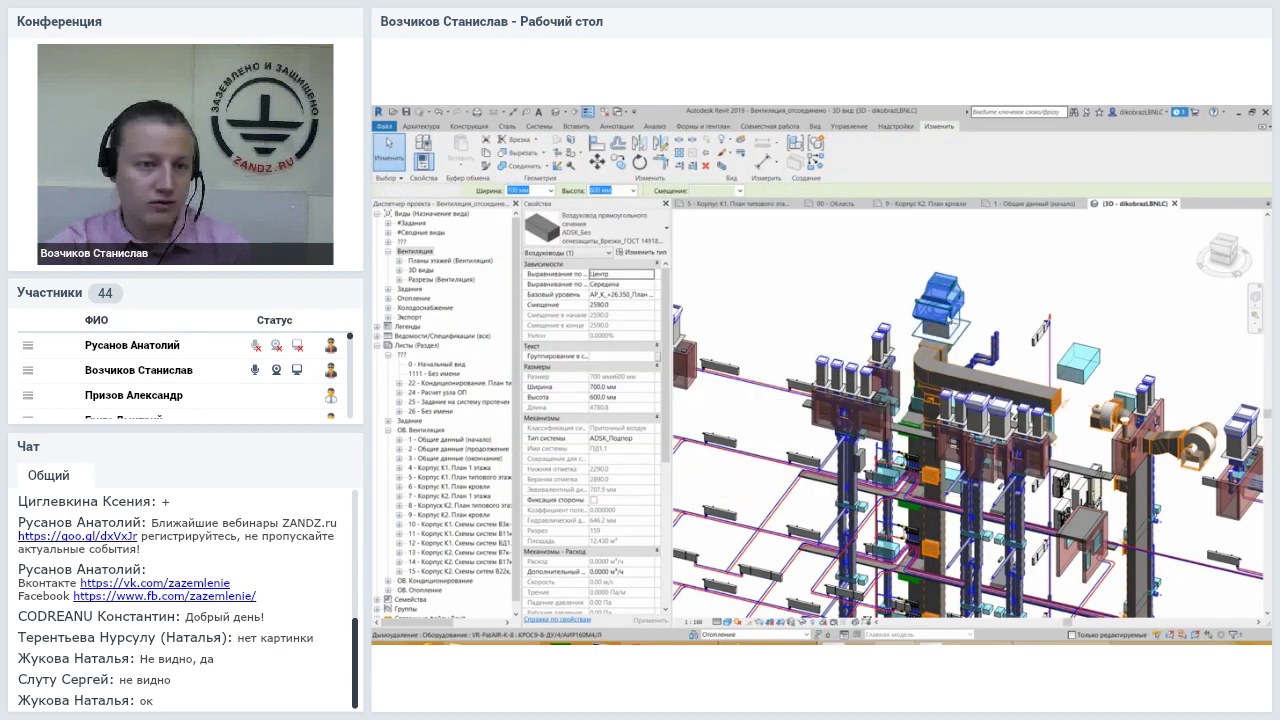
click(940, 325)
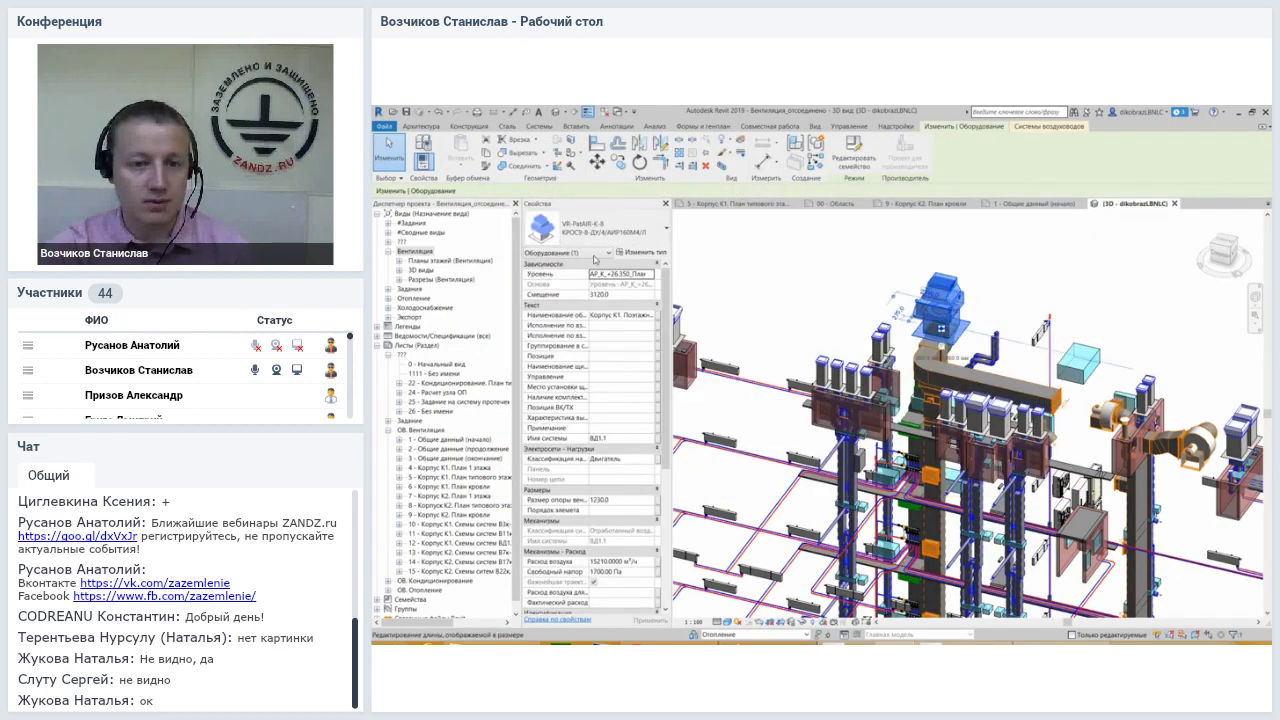
scroll(668, 325, down, 3)
scroll(668, 325, up, 3)
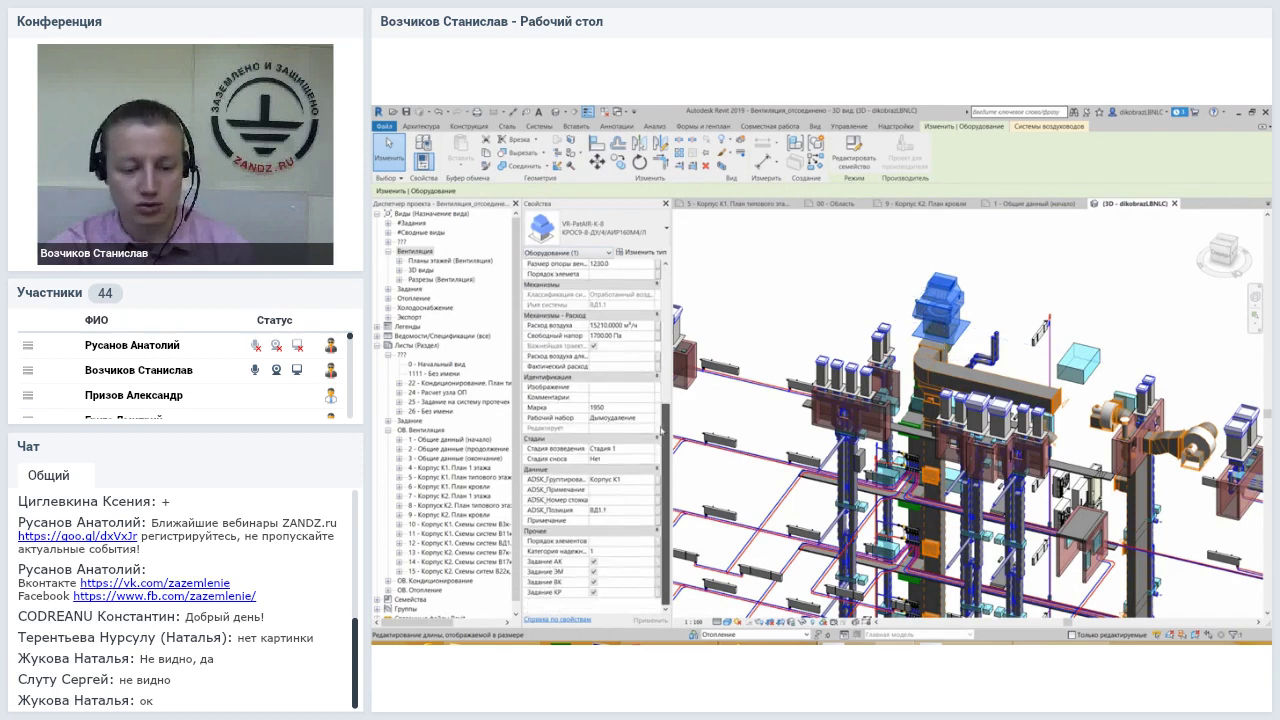
click(838, 280)
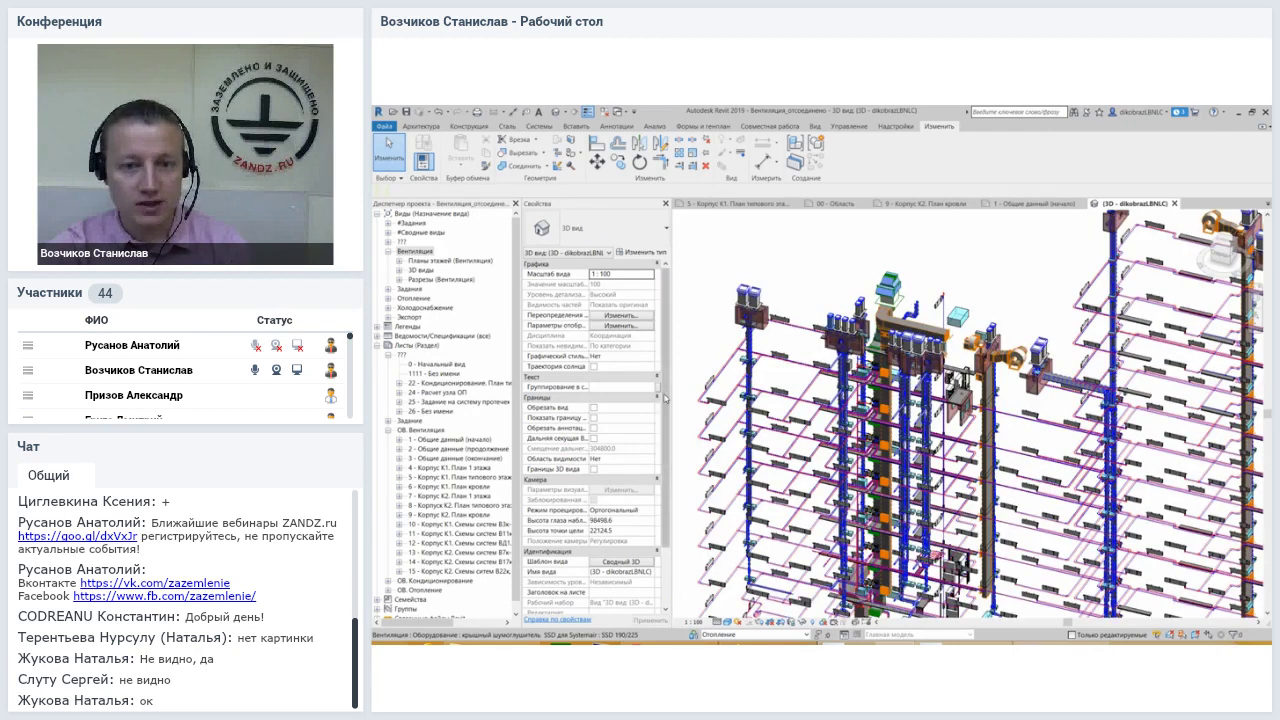
Zoom and pan the 3D view to inspect the duct runs
scroll(666, 415, down, 3)
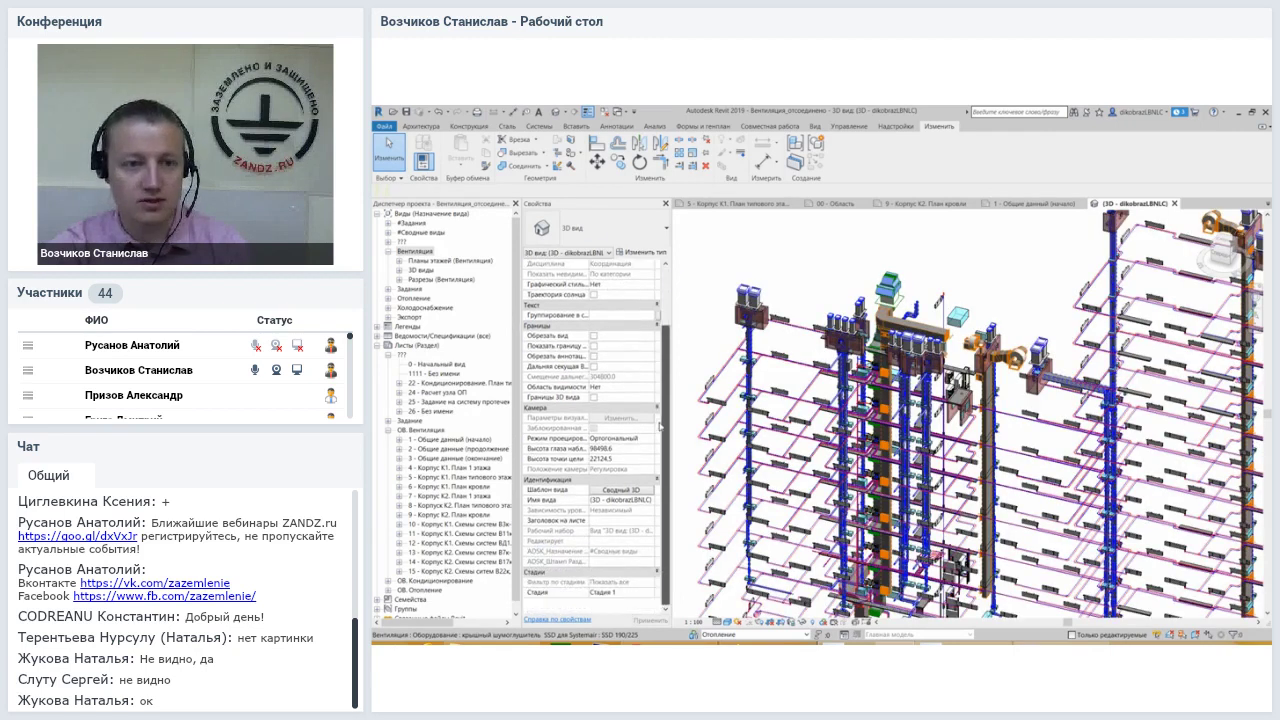
scroll(659, 426, up, 3)
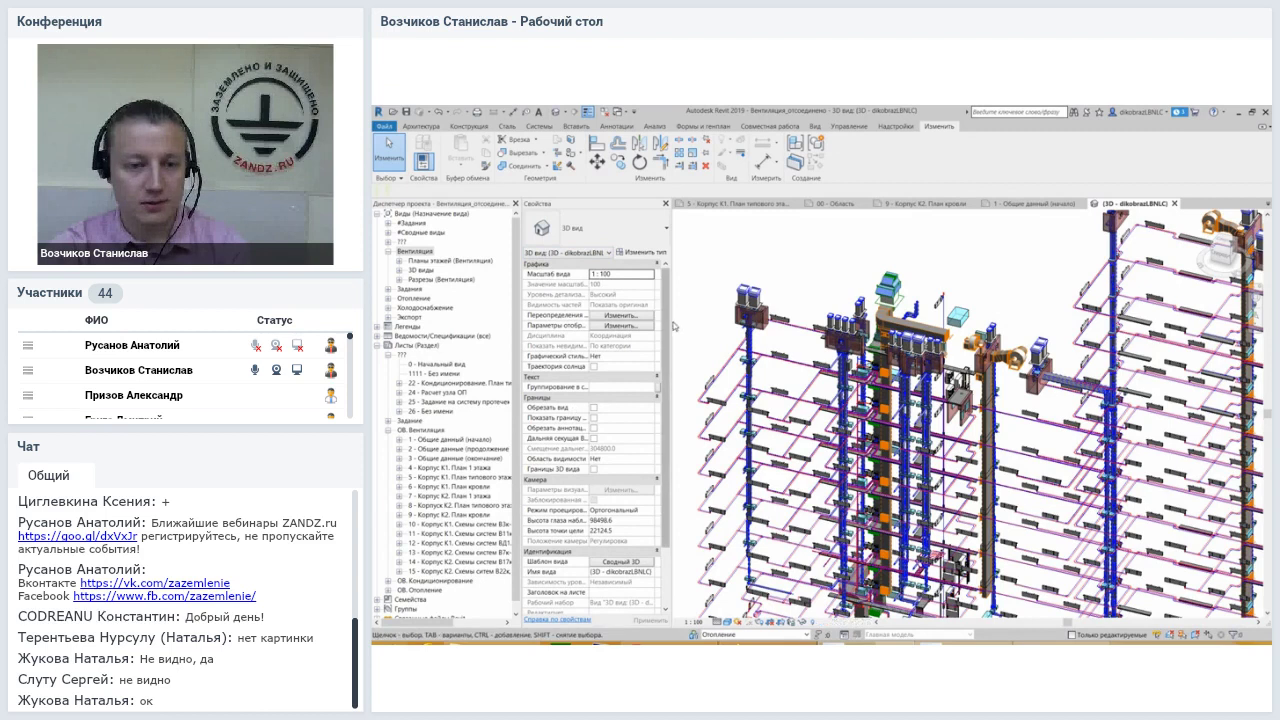
scroll(671, 321, down, 1)
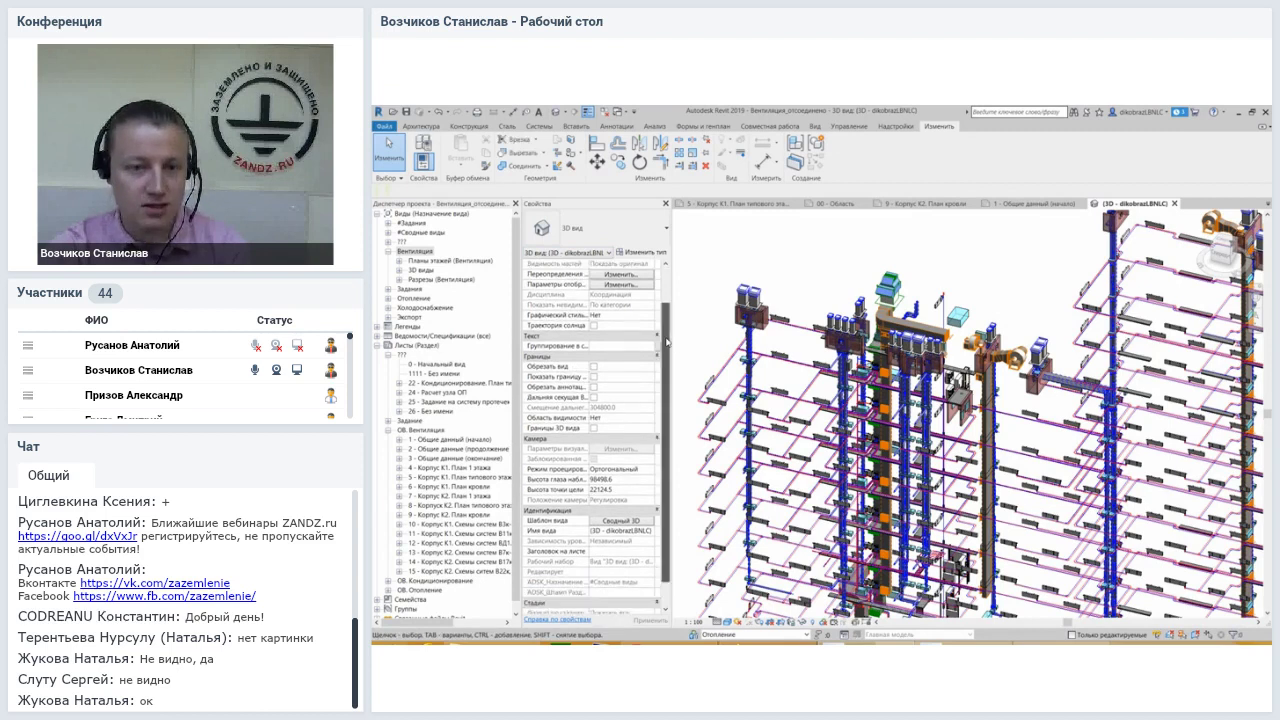
scroll(666, 406, down, 3)
scroll(667, 394, up, 3)
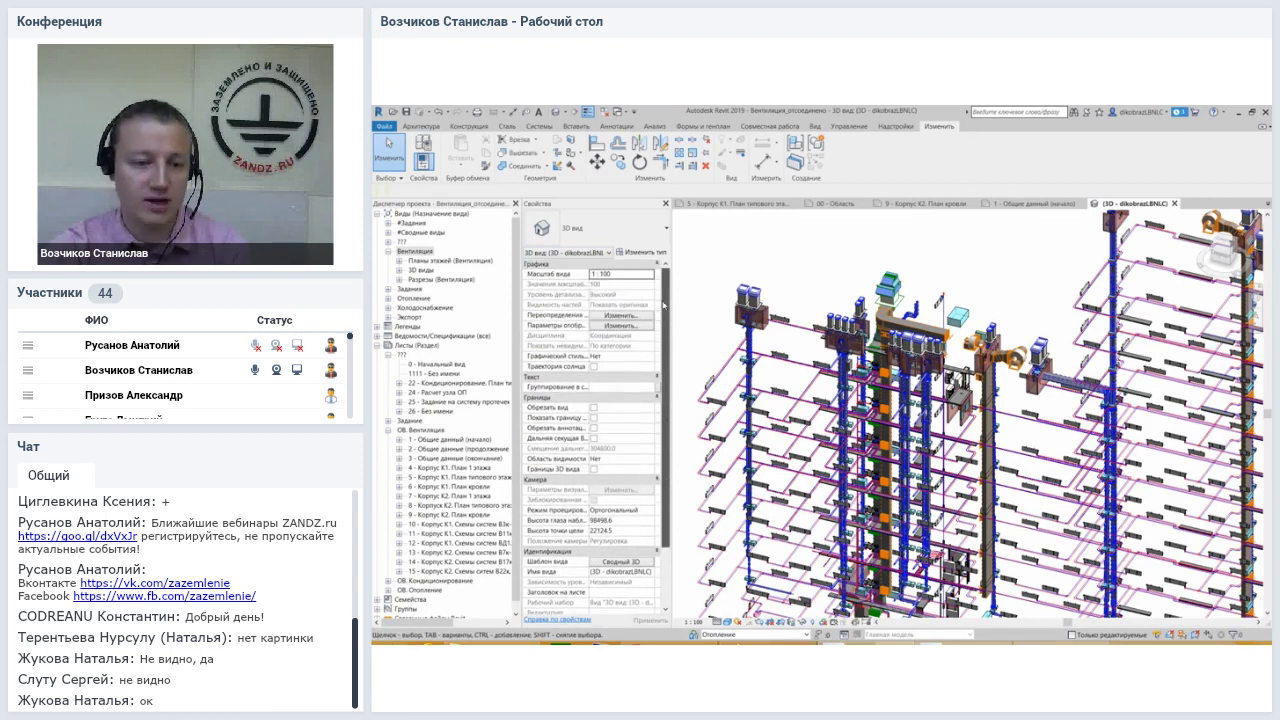
scroll(663, 306, down, 3)
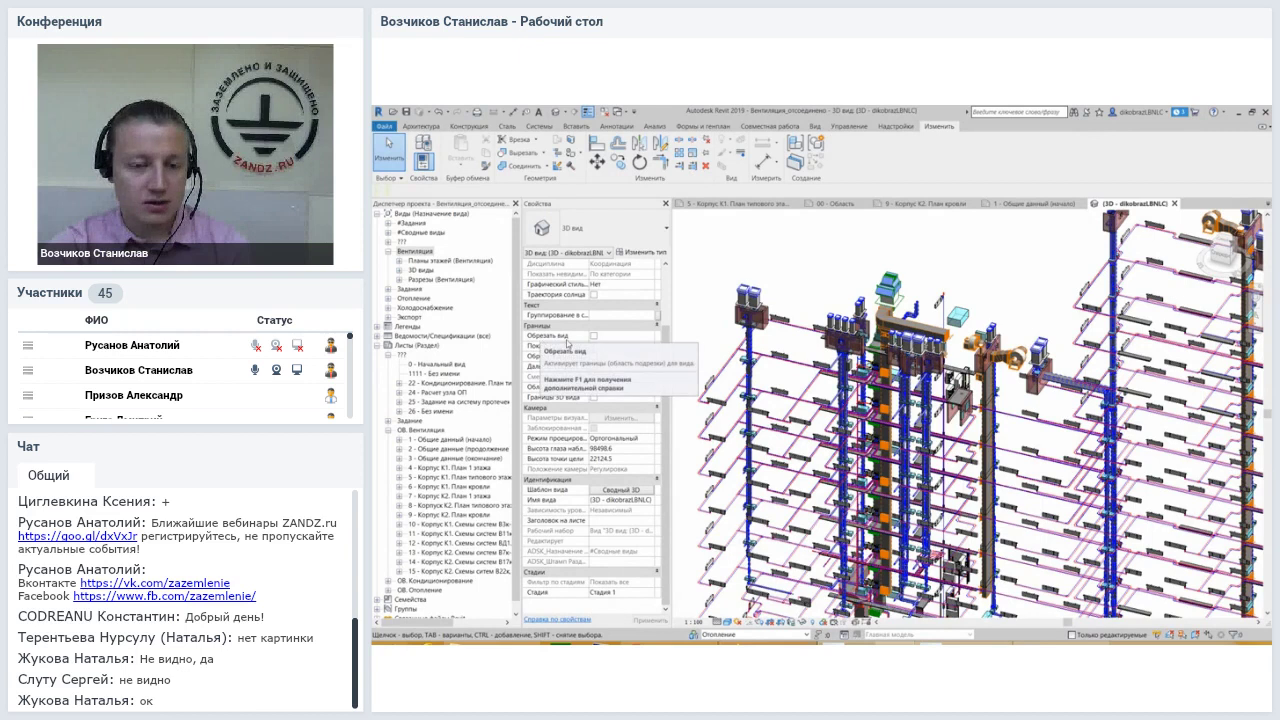
scroll(568, 422, up, 3)
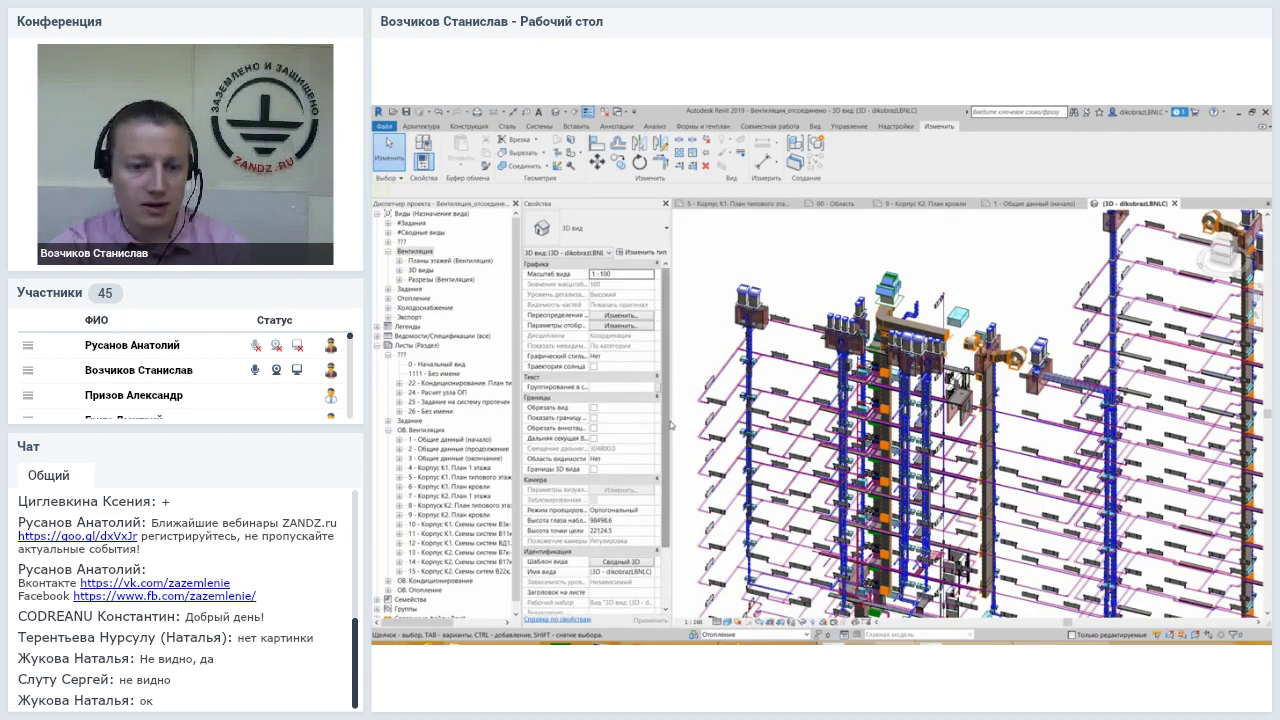
drag(669, 428, 669, 492)
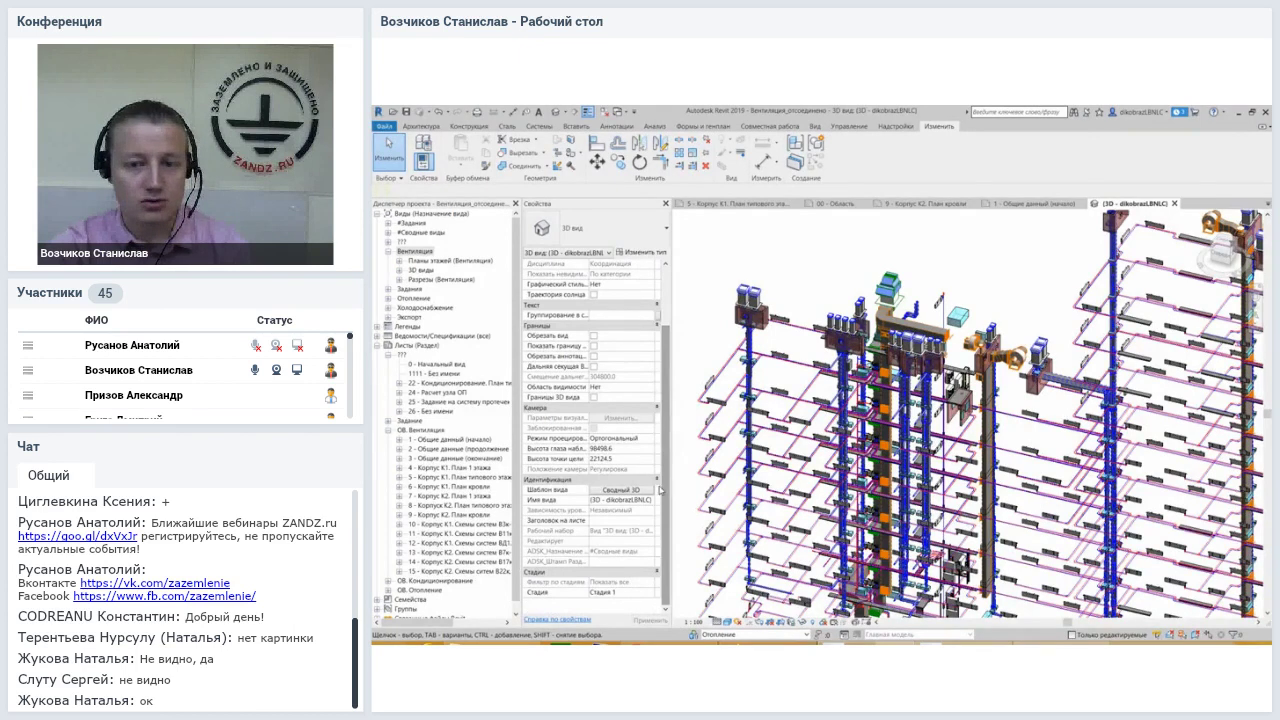
scroll(664, 430, up, 3)
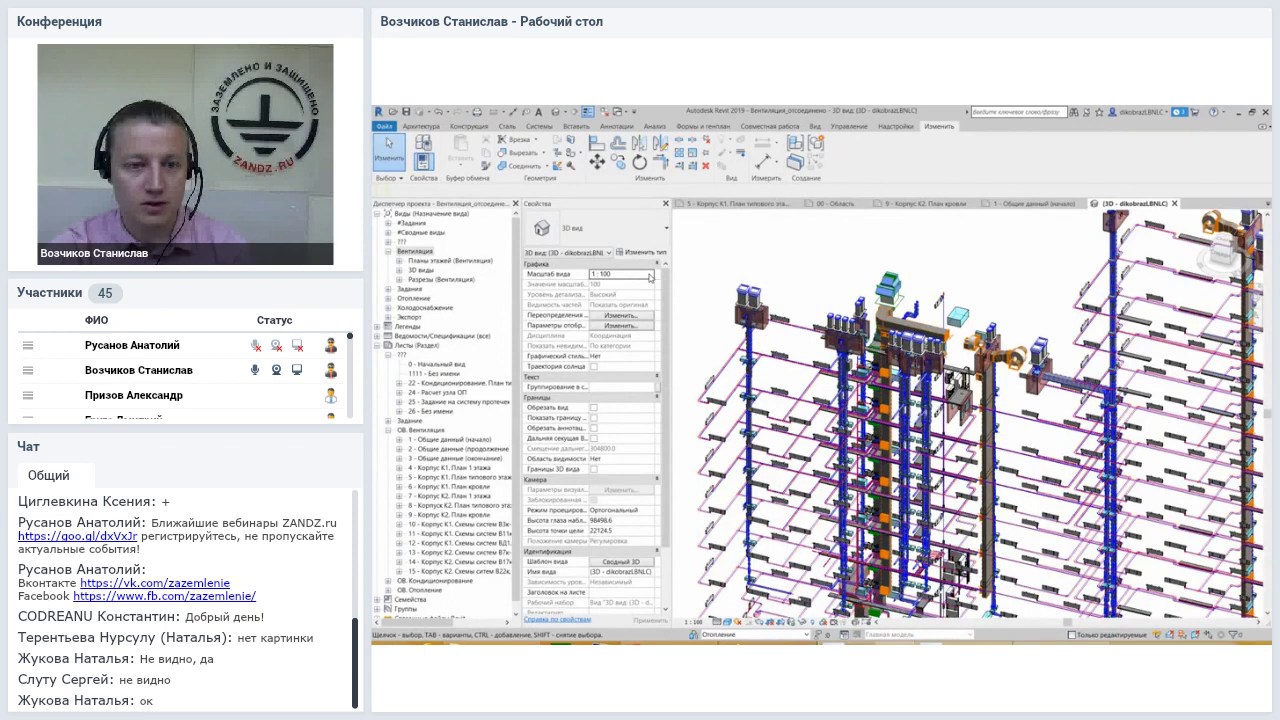
middle_drag(968, 320, 862, 308)
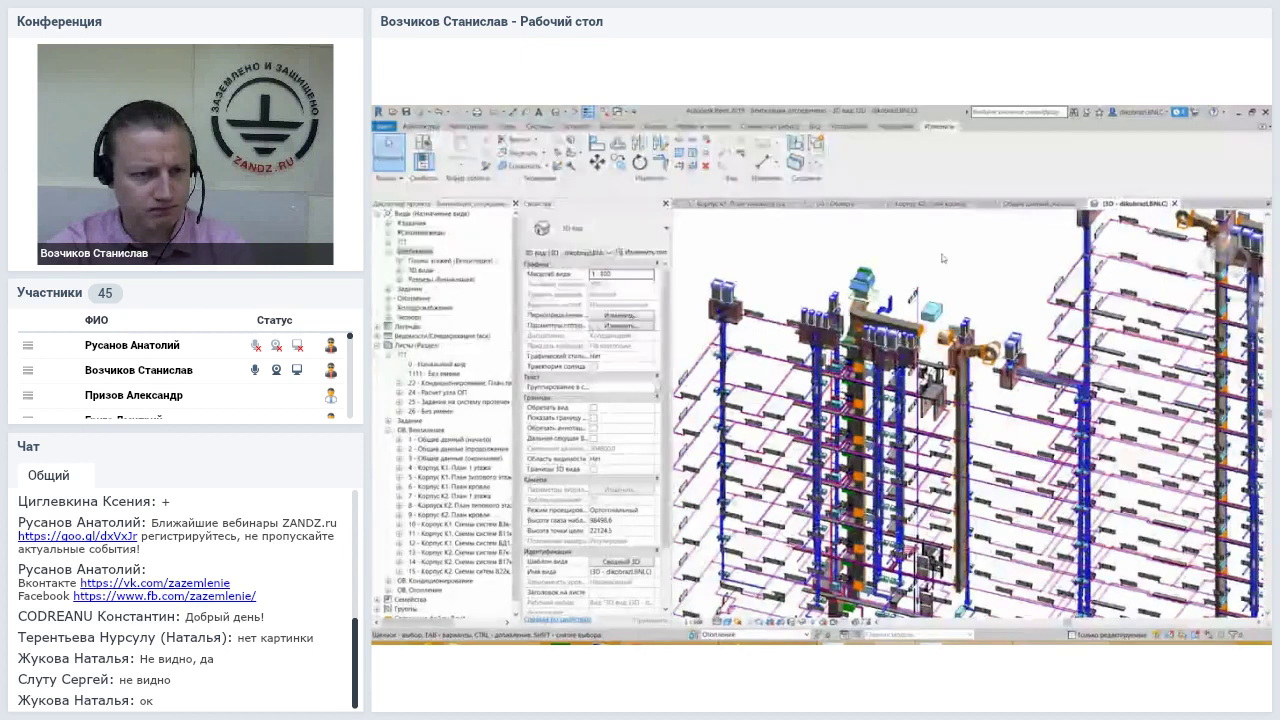
Re-expand the Вентиляция view group and return to plain selection
click(389, 251)
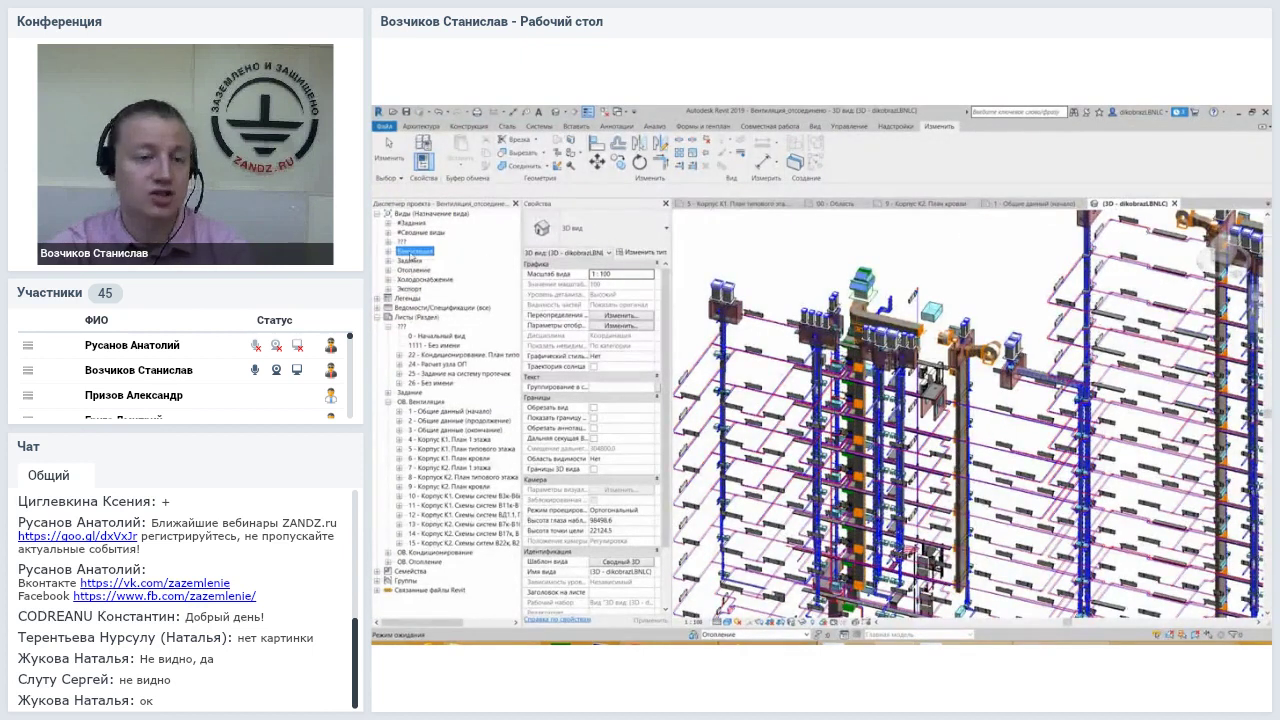
double_click(431, 252)
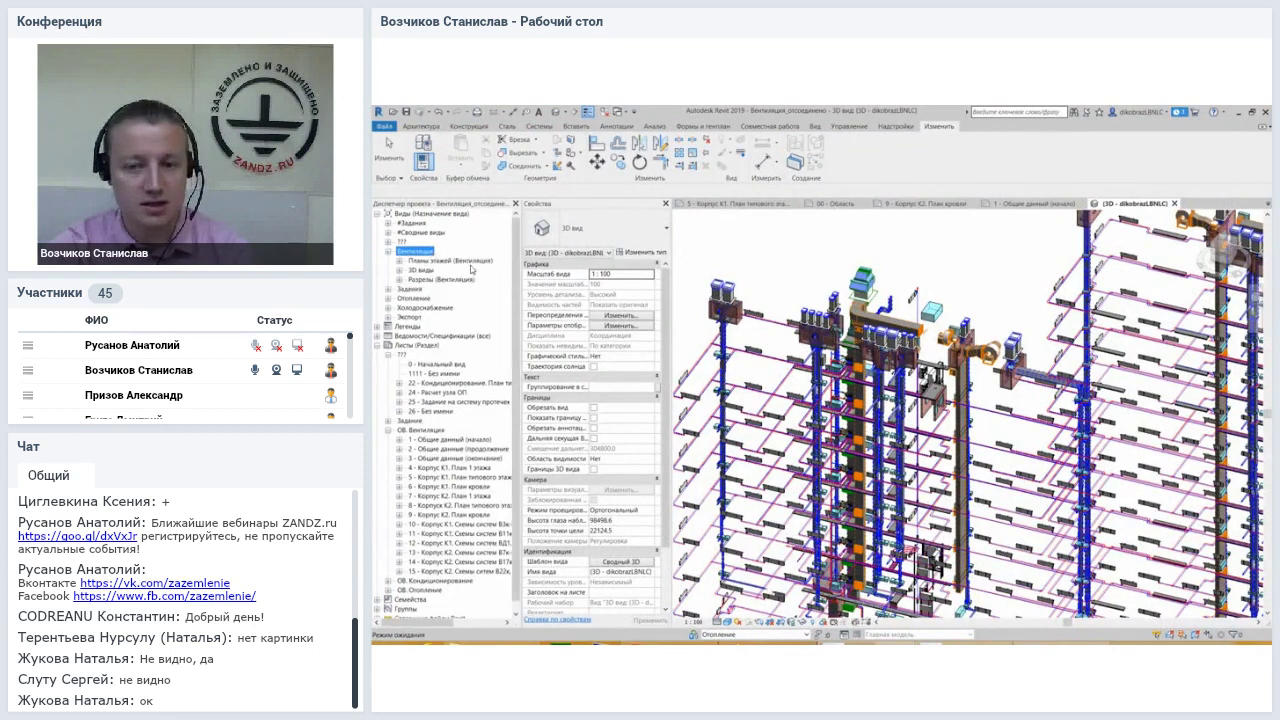
click(786, 257)
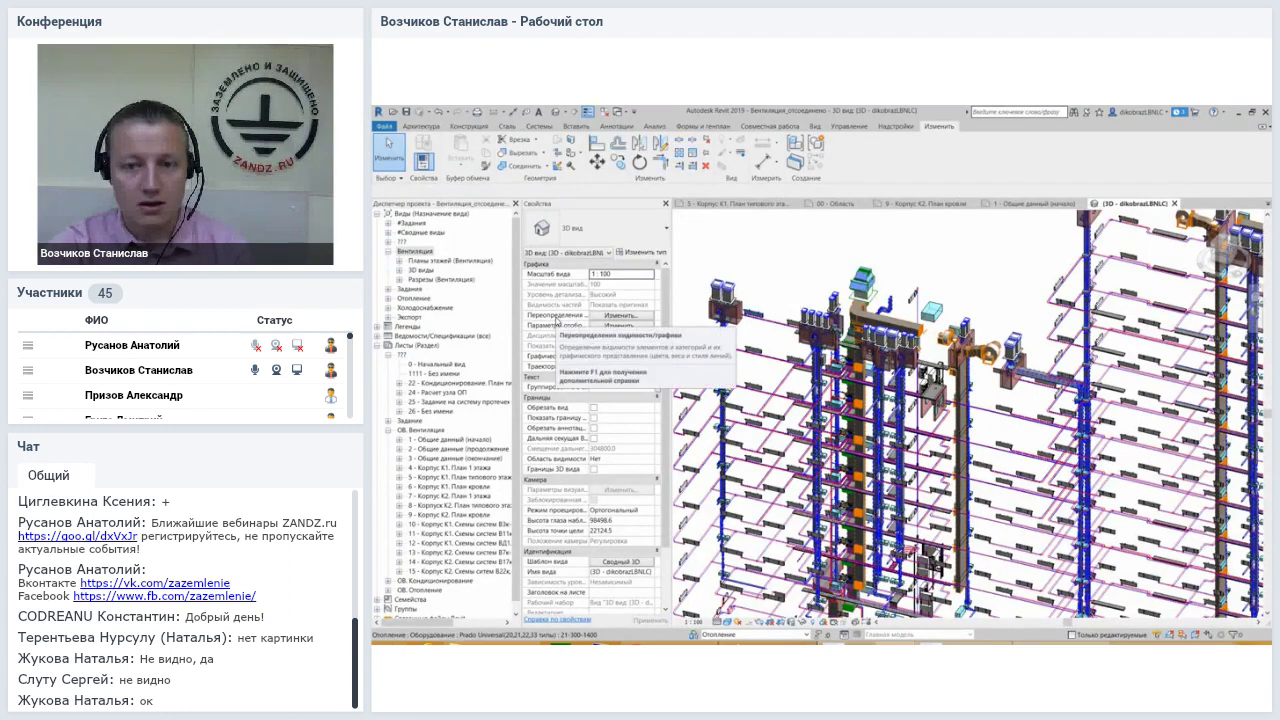
scroll(923, 268, up, 2)
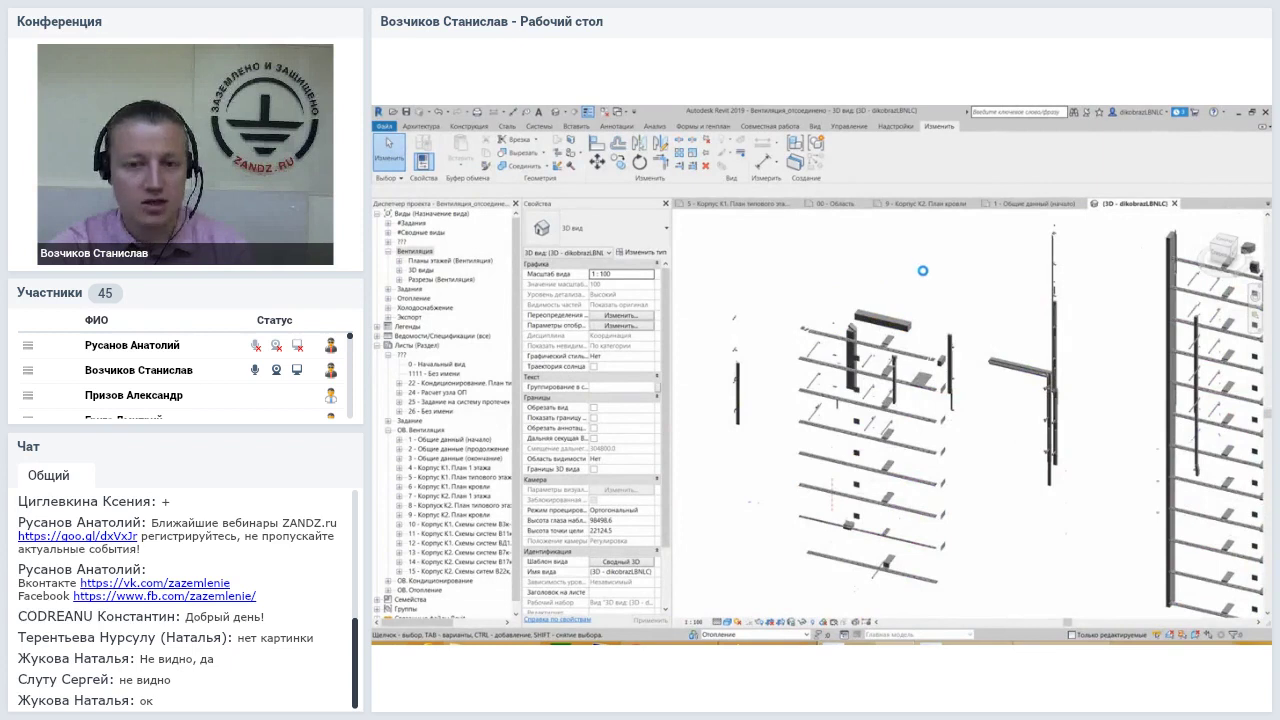
middle_drag(923, 270, 893, 291)
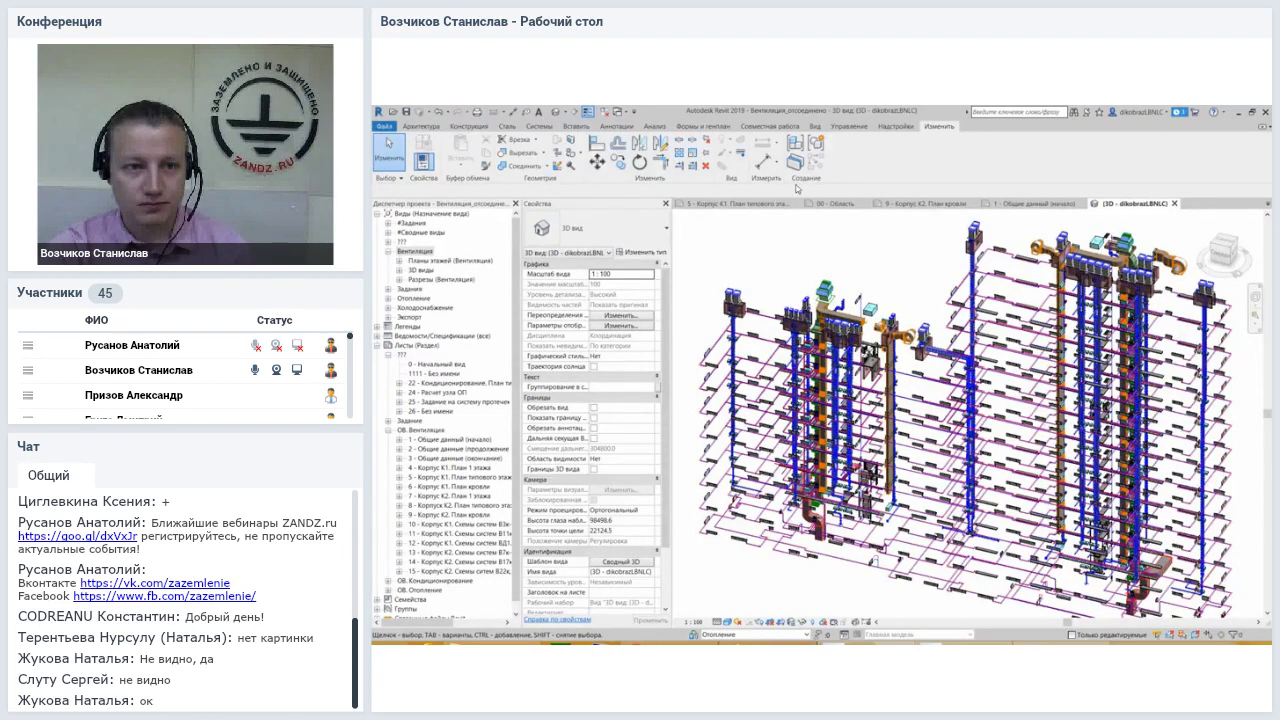
Open Manage > Object Styles and enlarge the window to show its columns
click(816, 126)
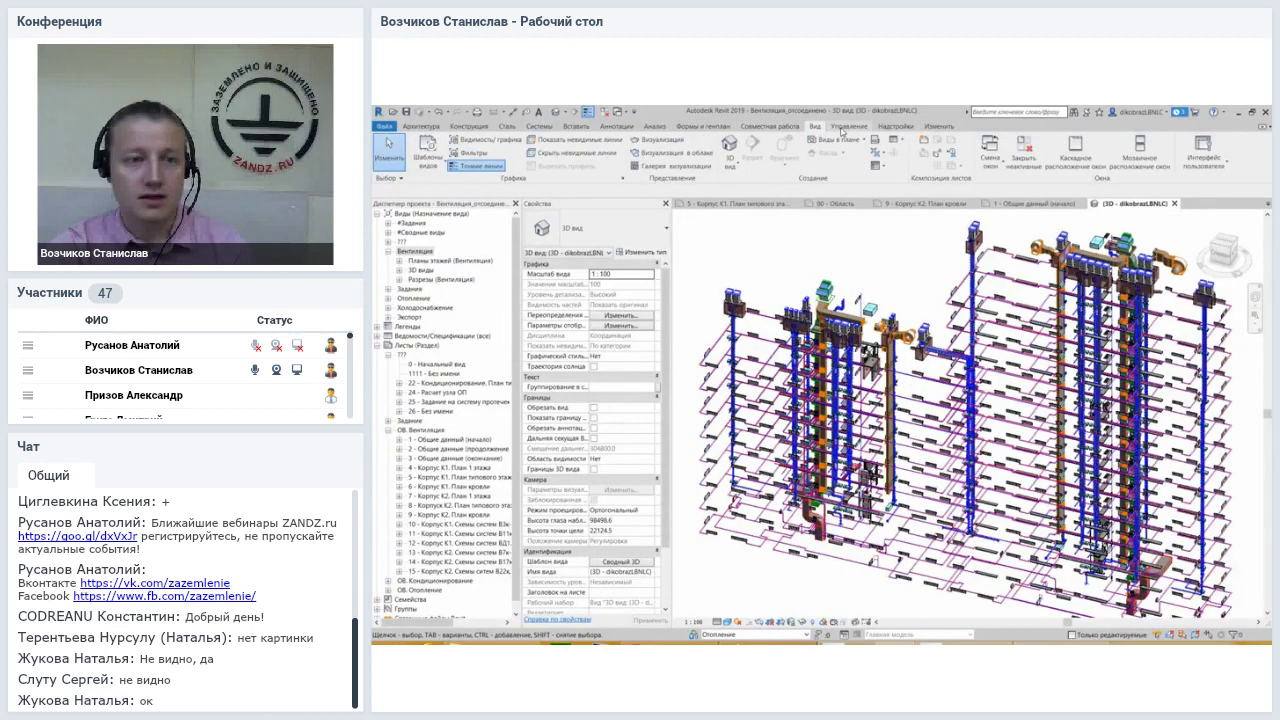
click(836, 128)
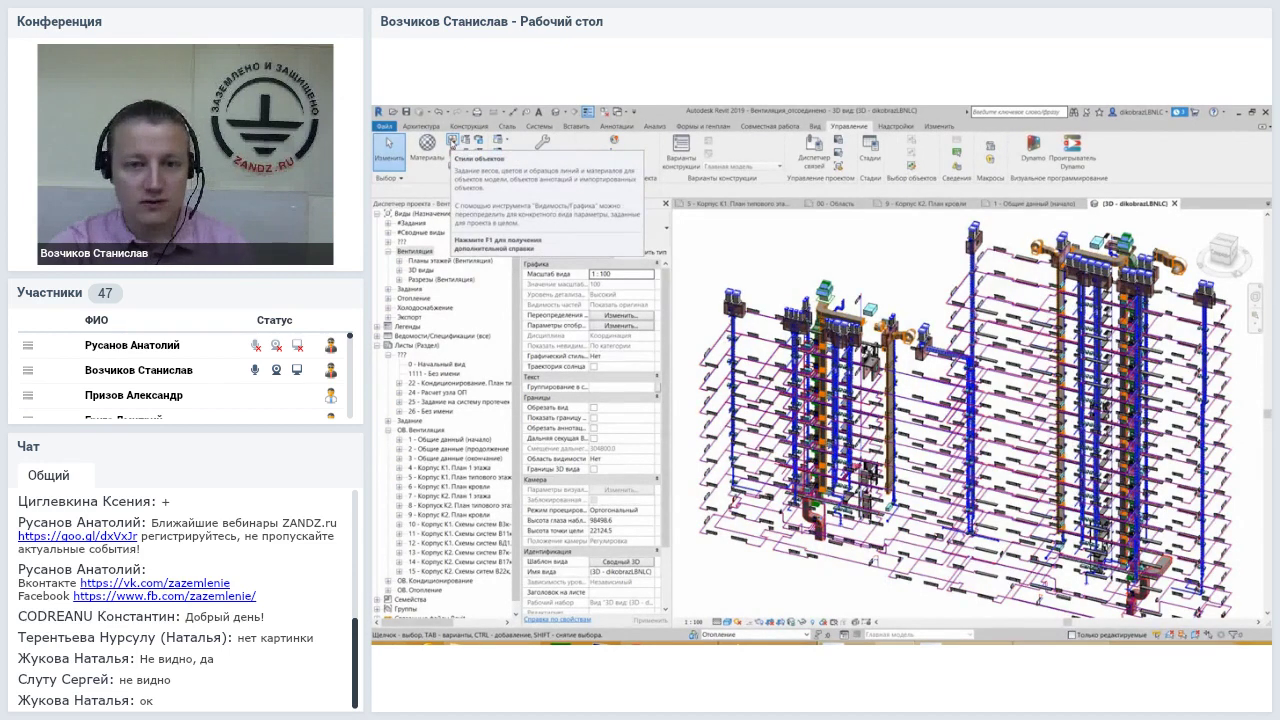
click(452, 142)
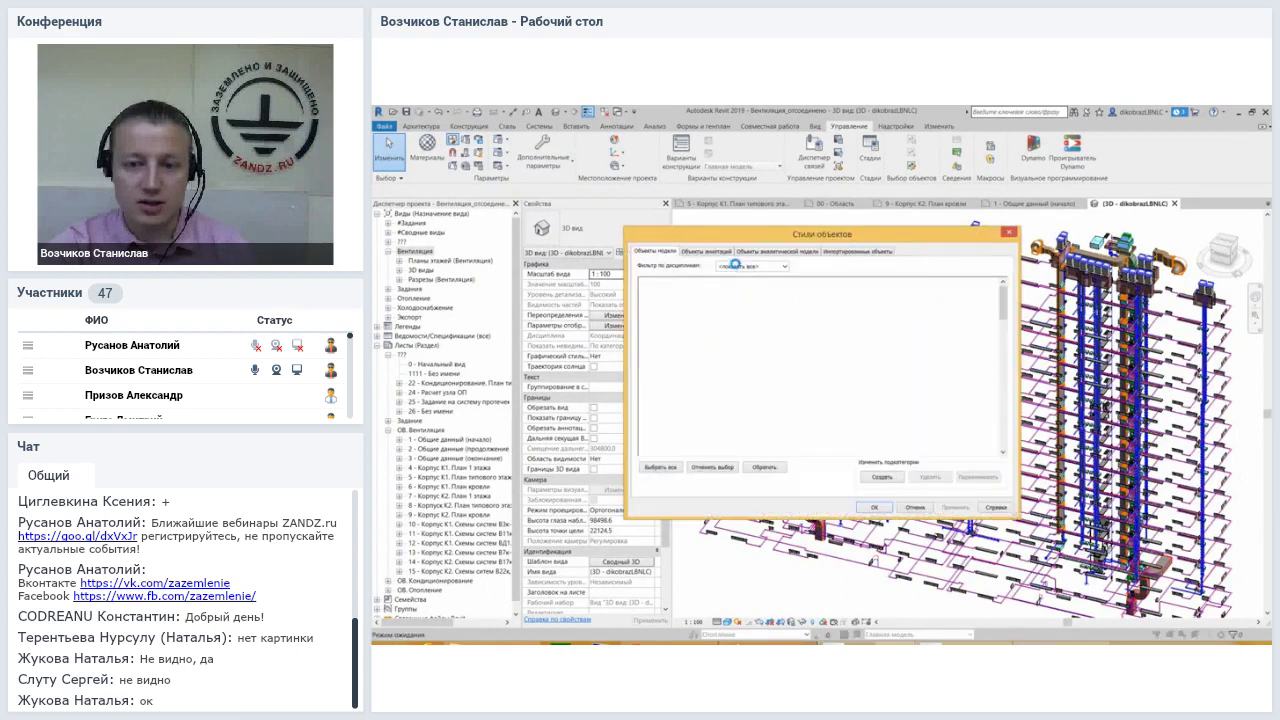
drag(743, 233, 699, 142)
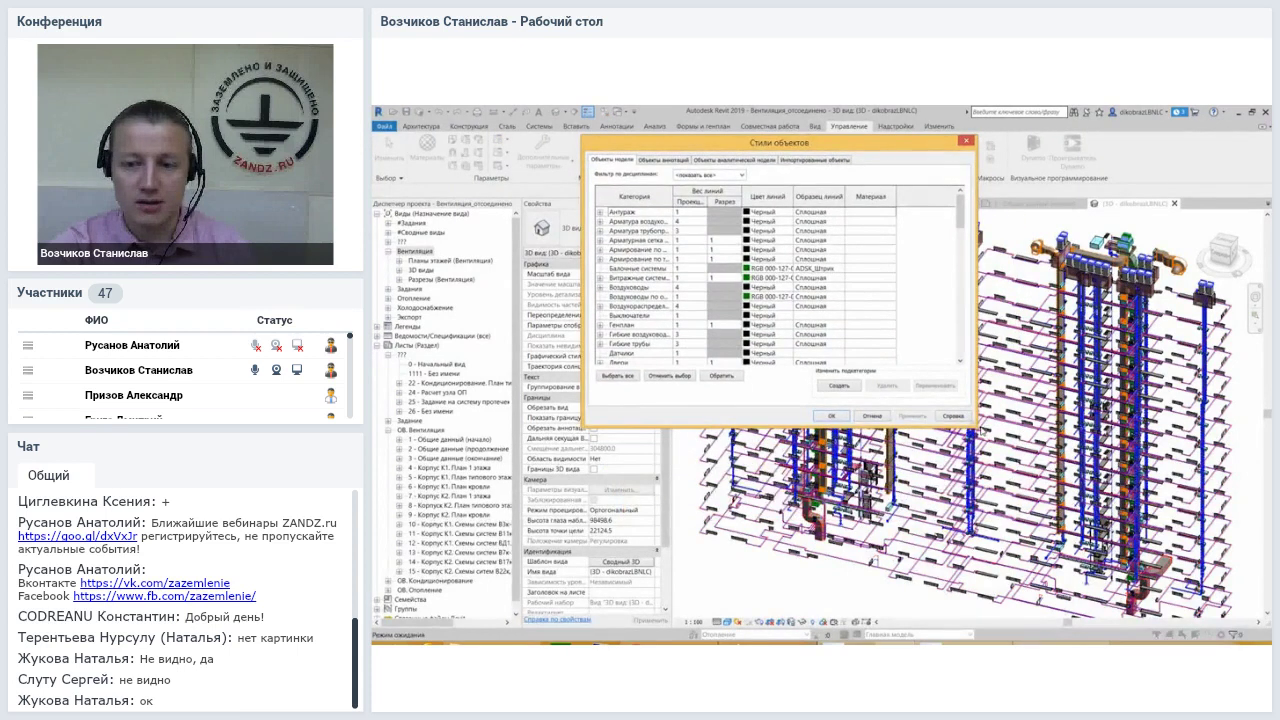
mouse_move(972, 424)
mouse_down()
mouse_move(1047, 424)
mouse_move(1089, 581)
mouse_up()
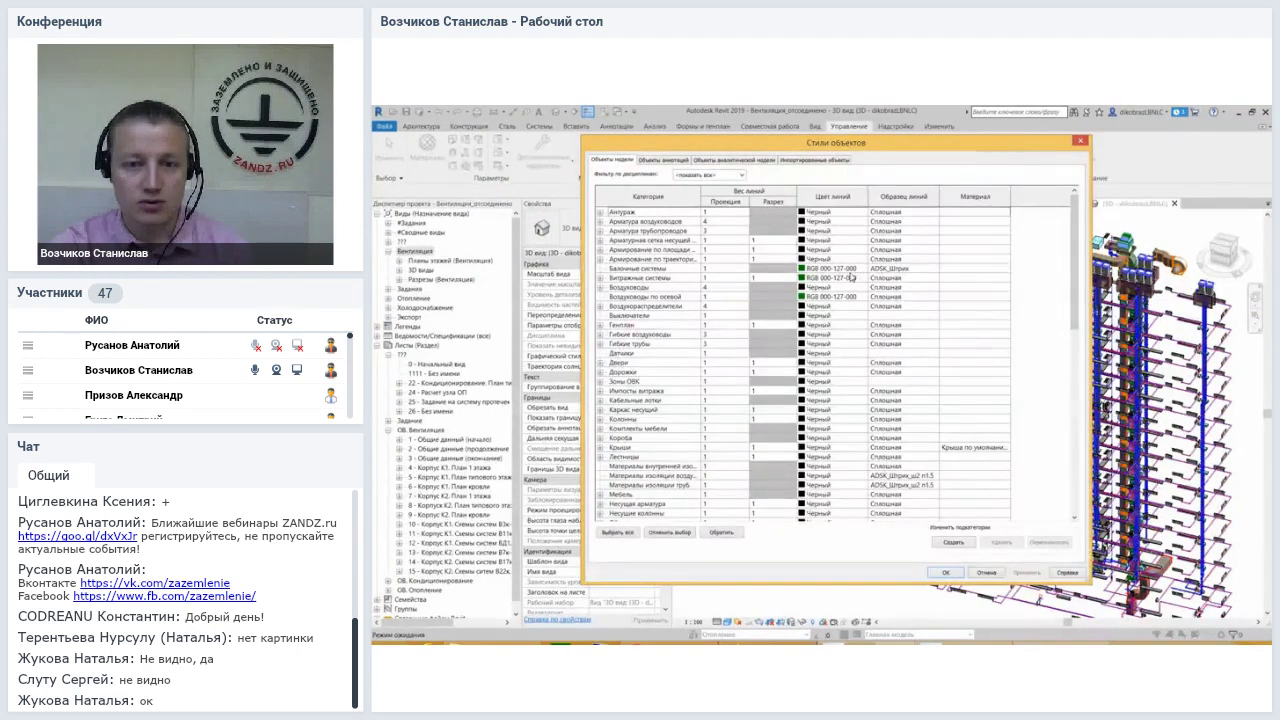
mouse_move(1070, 228)
mouse_down()
mouse_move(1055, 412)
mouse_move(1053, 215)
mouse_up()
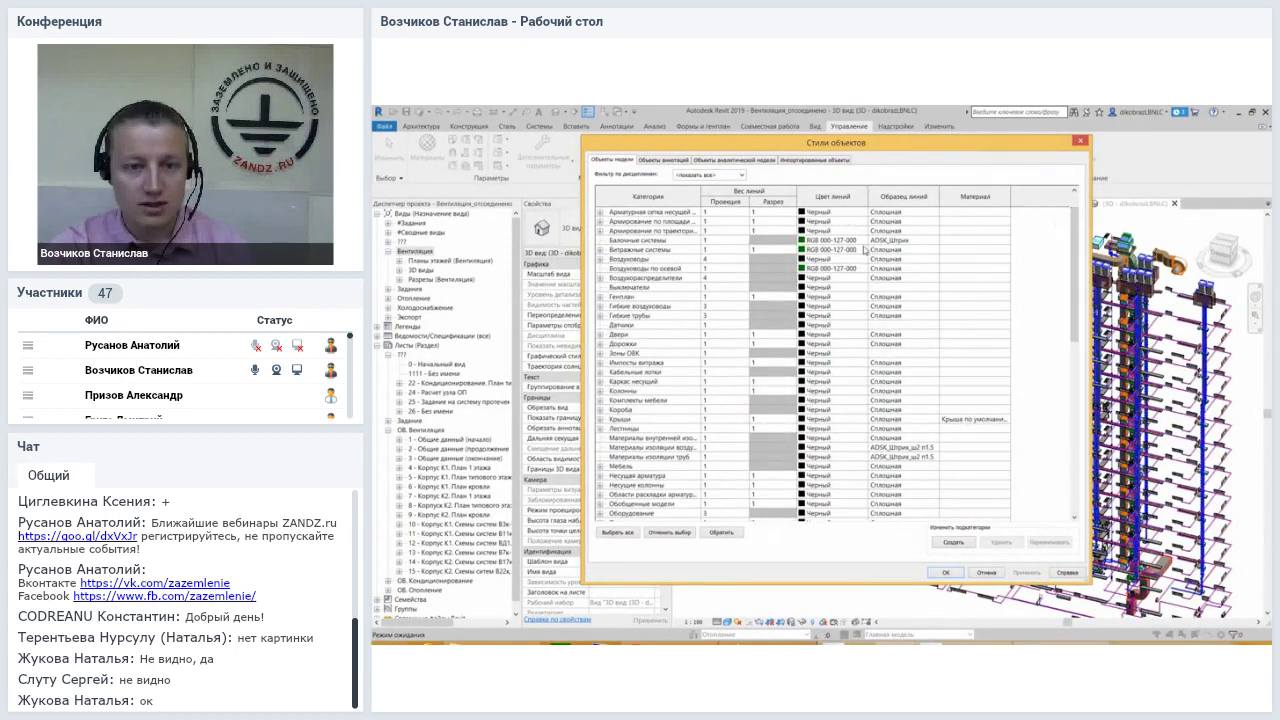
Change the Воздухораспределители projection line weight from 4 to 8 and apply
click(608, 279)
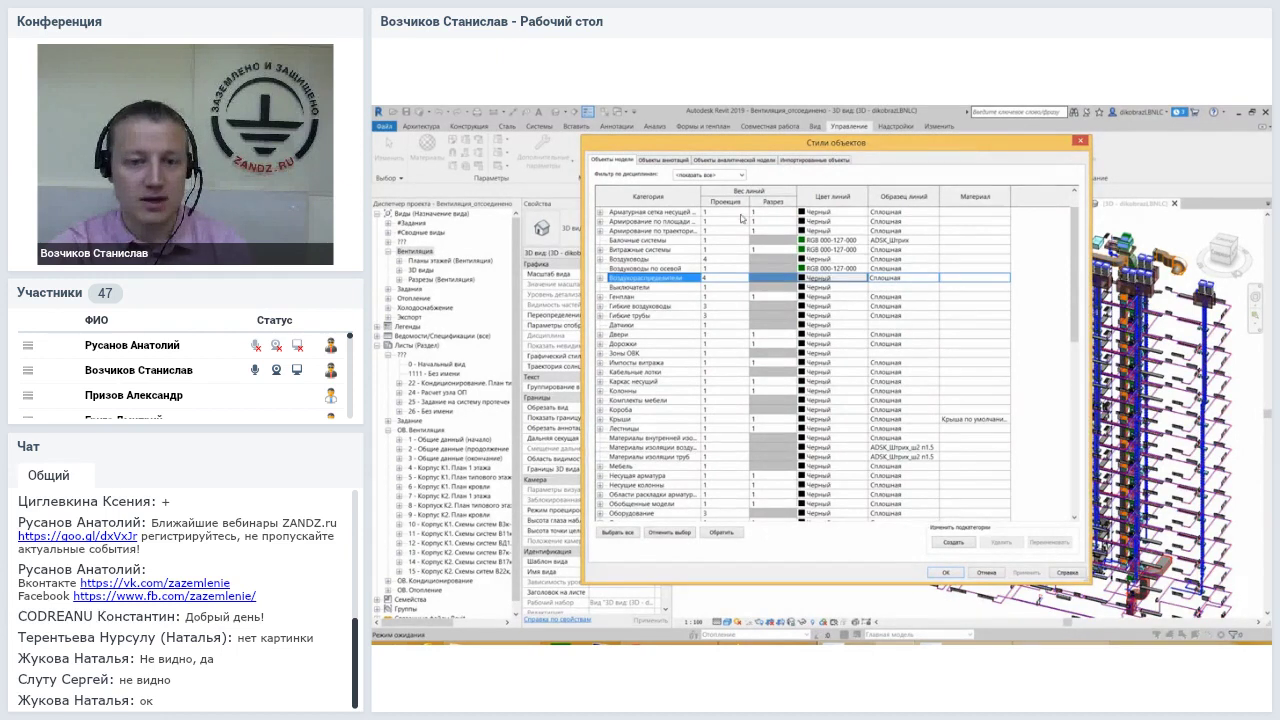
click(718, 282)
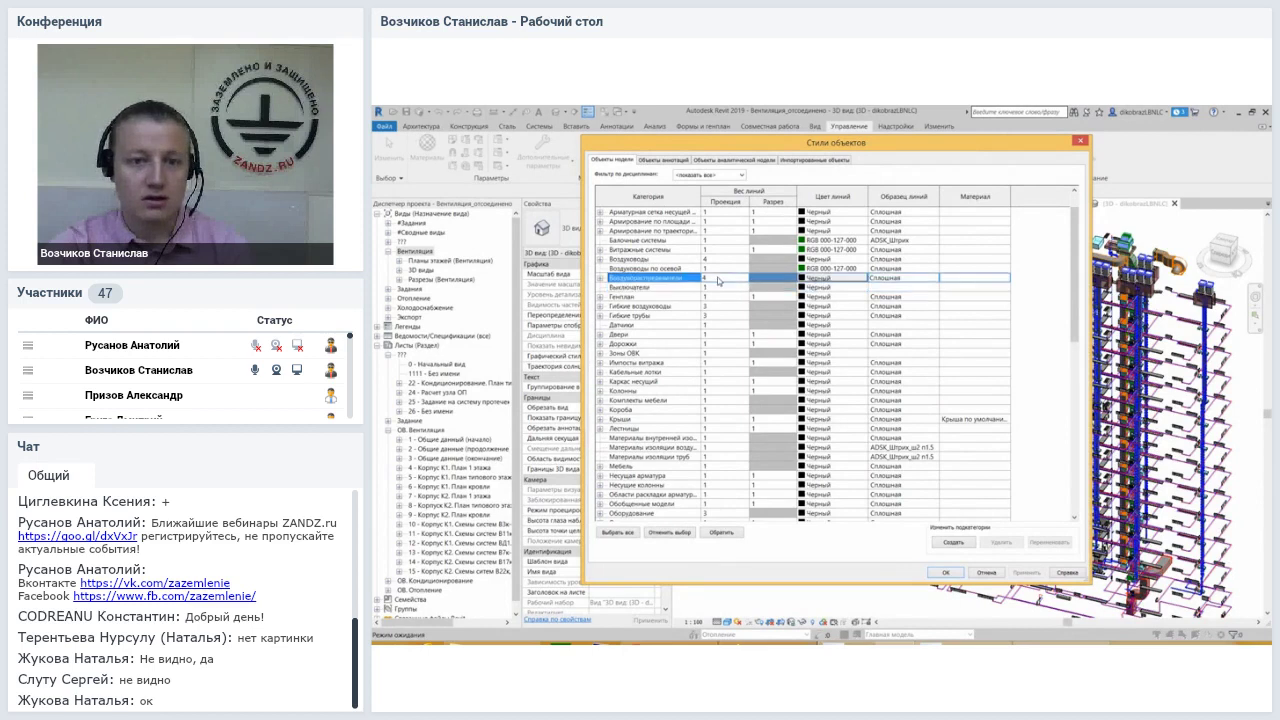
click(712, 283)
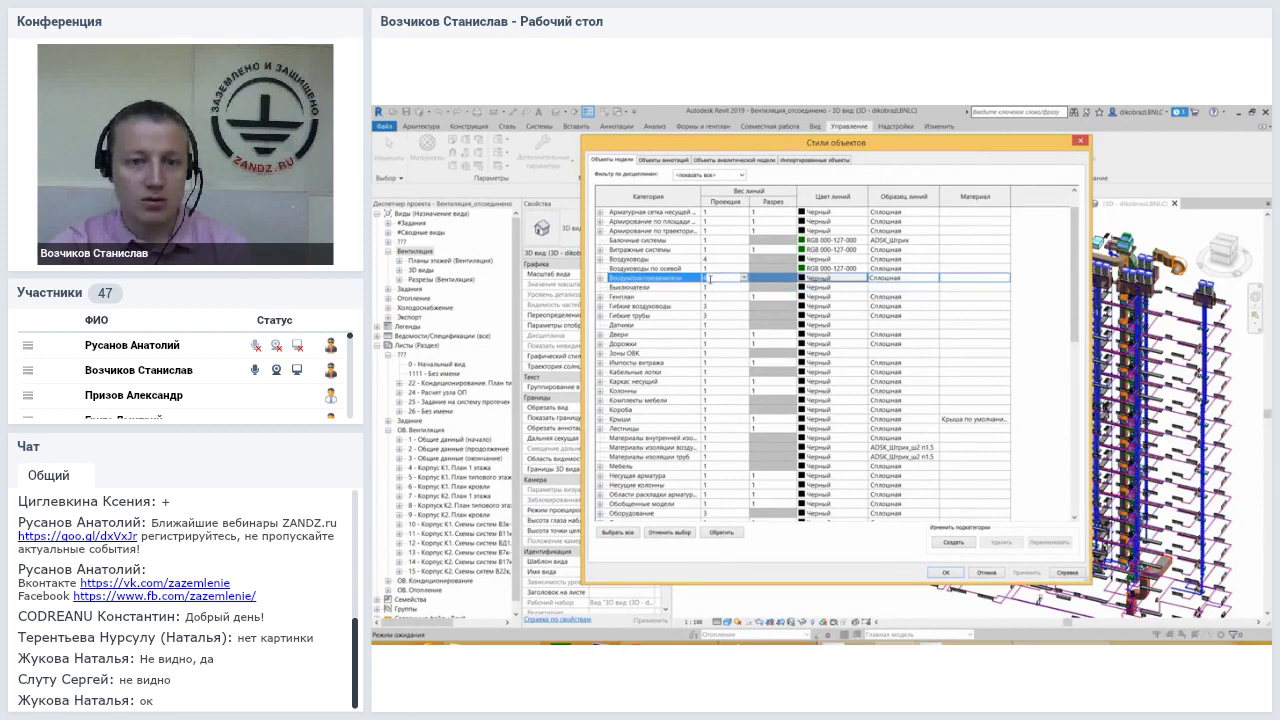
double_click(708, 279)
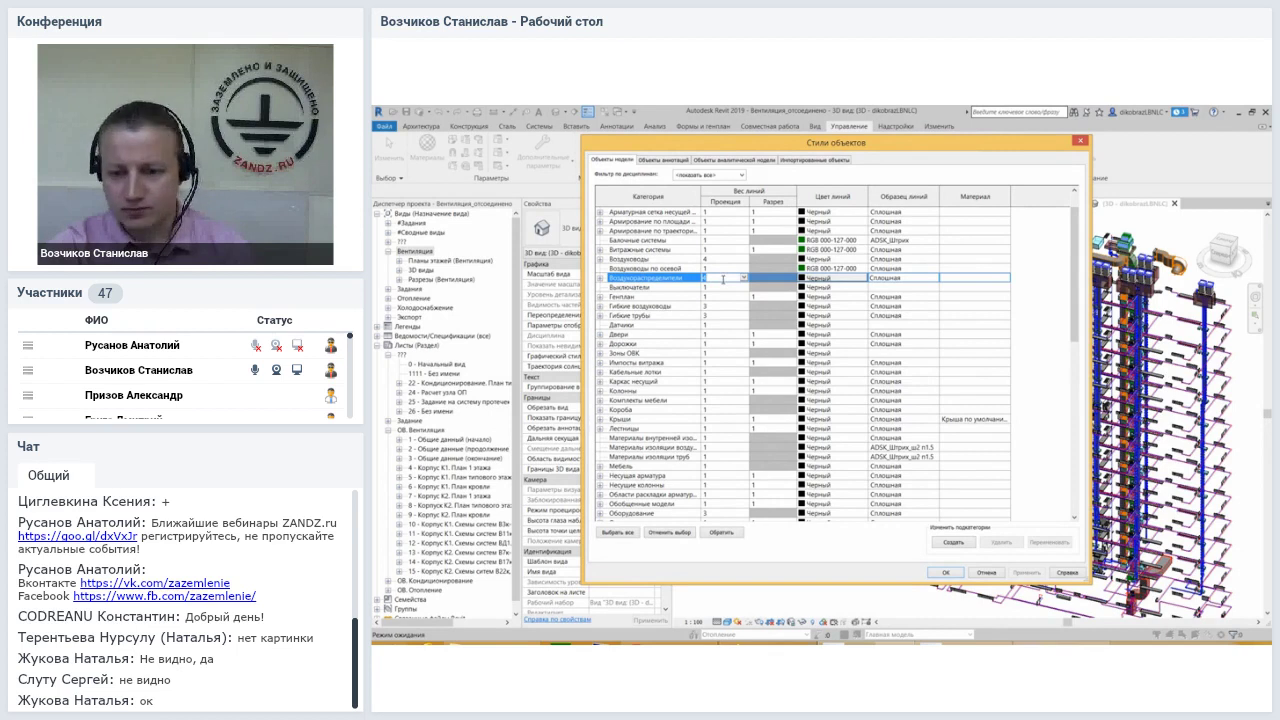
click(743, 278)
click(725, 290)
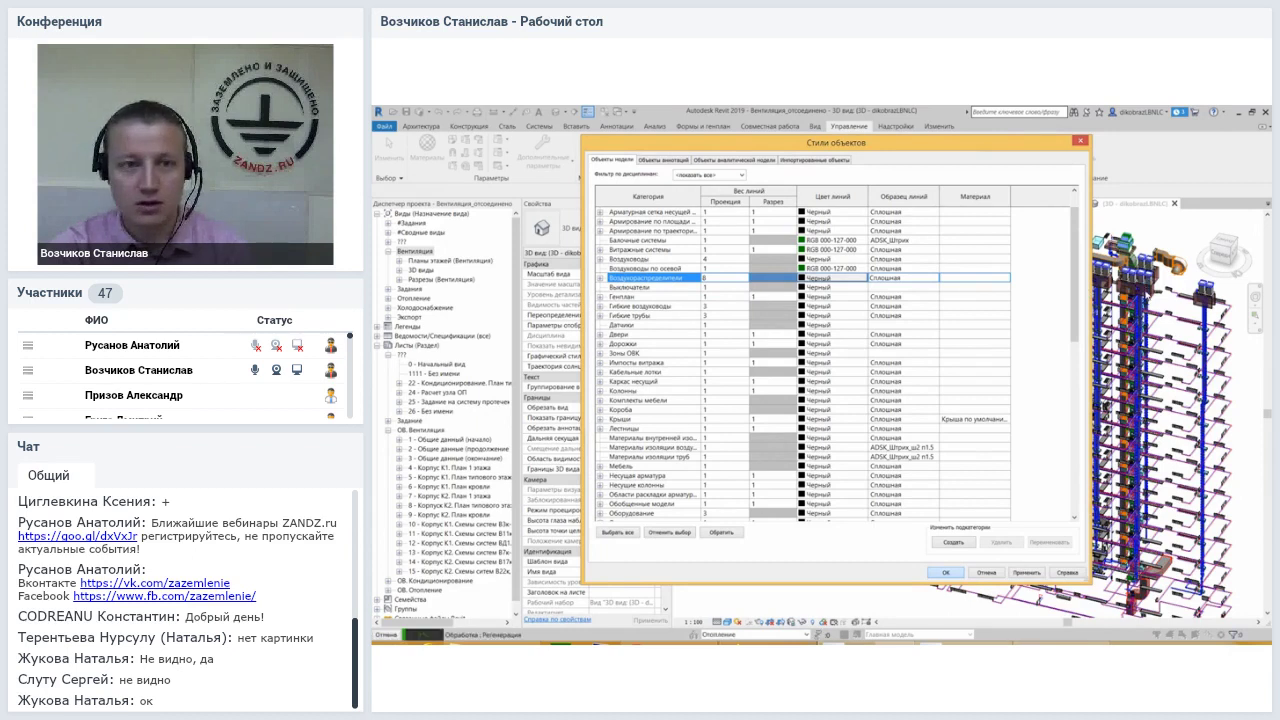
key(Return)
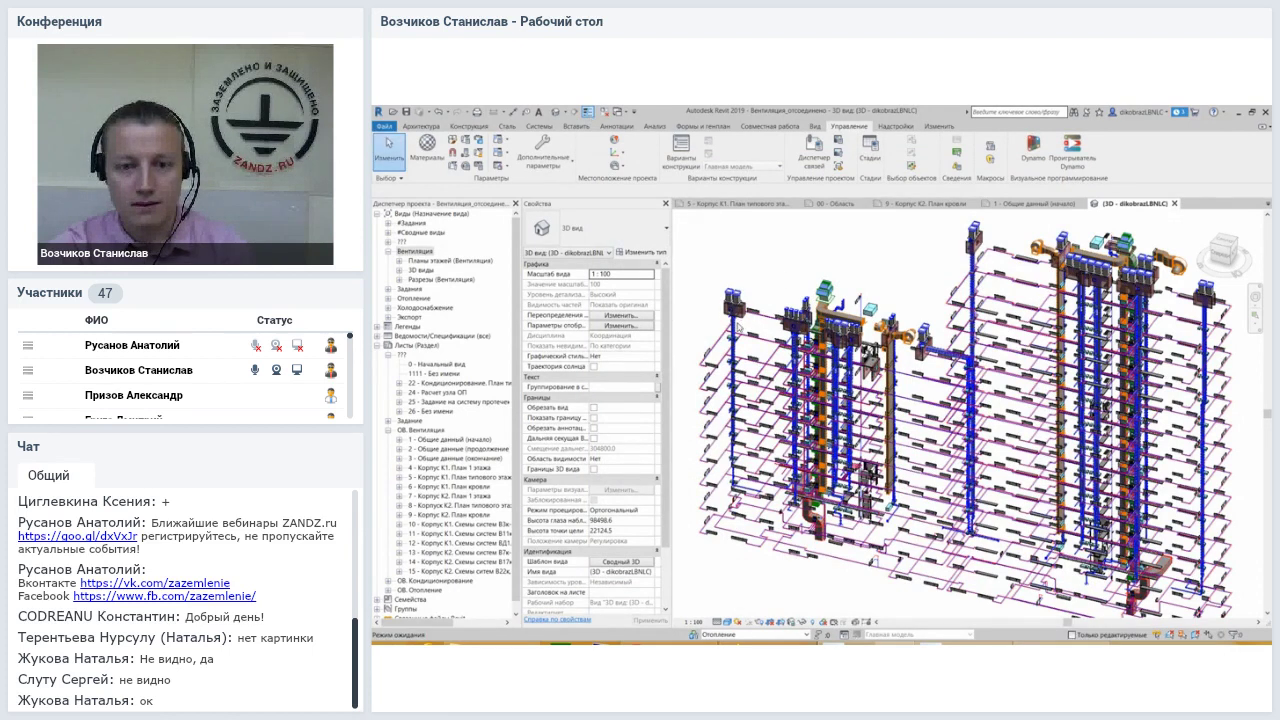
Zoom and pan the 3D view toward the red equipment box
scroll(775, 293, up, 3)
scroll(775, 293, up, 3)
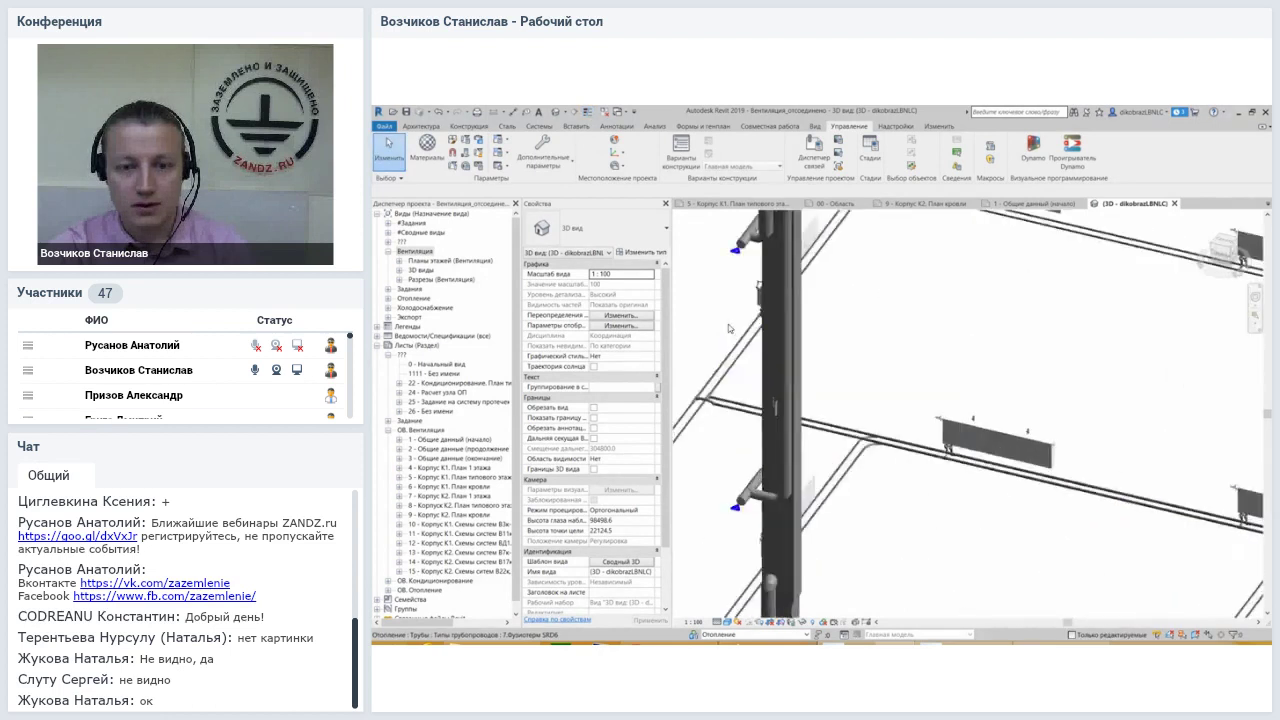
scroll(775, 293, up, 2)
scroll(775, 293, up, 2)
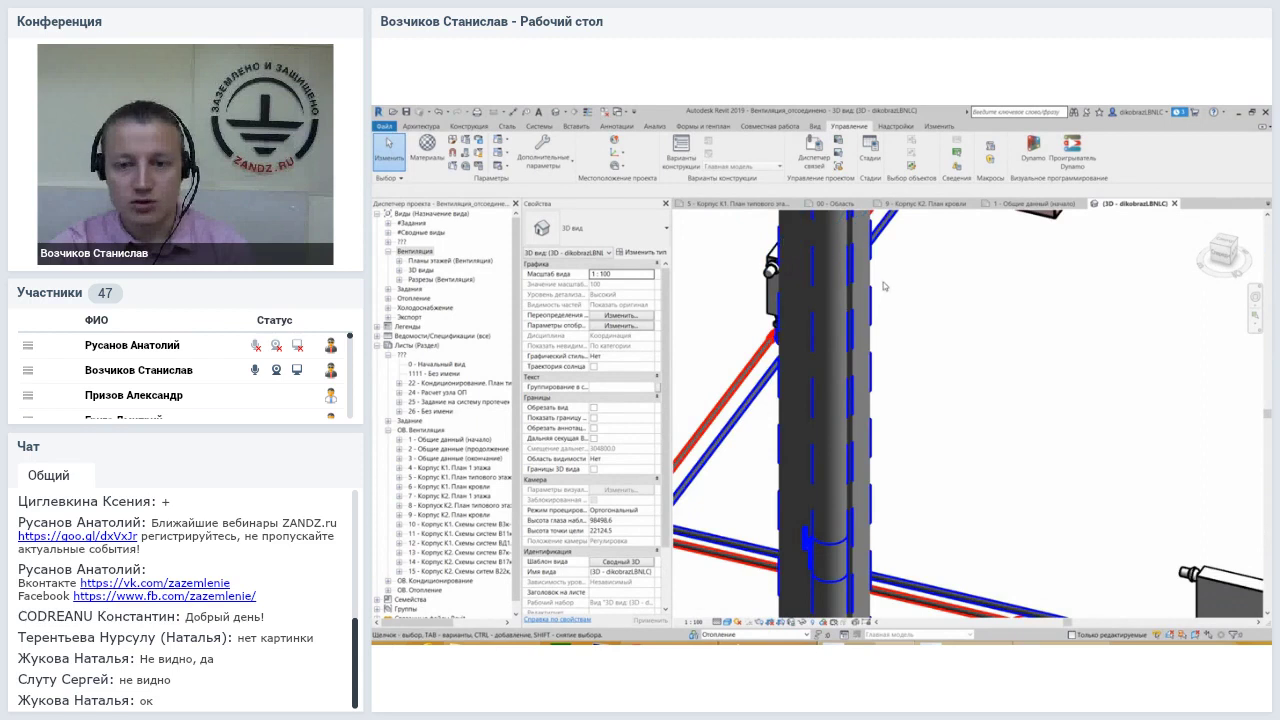
scroll(873, 312, down, 3)
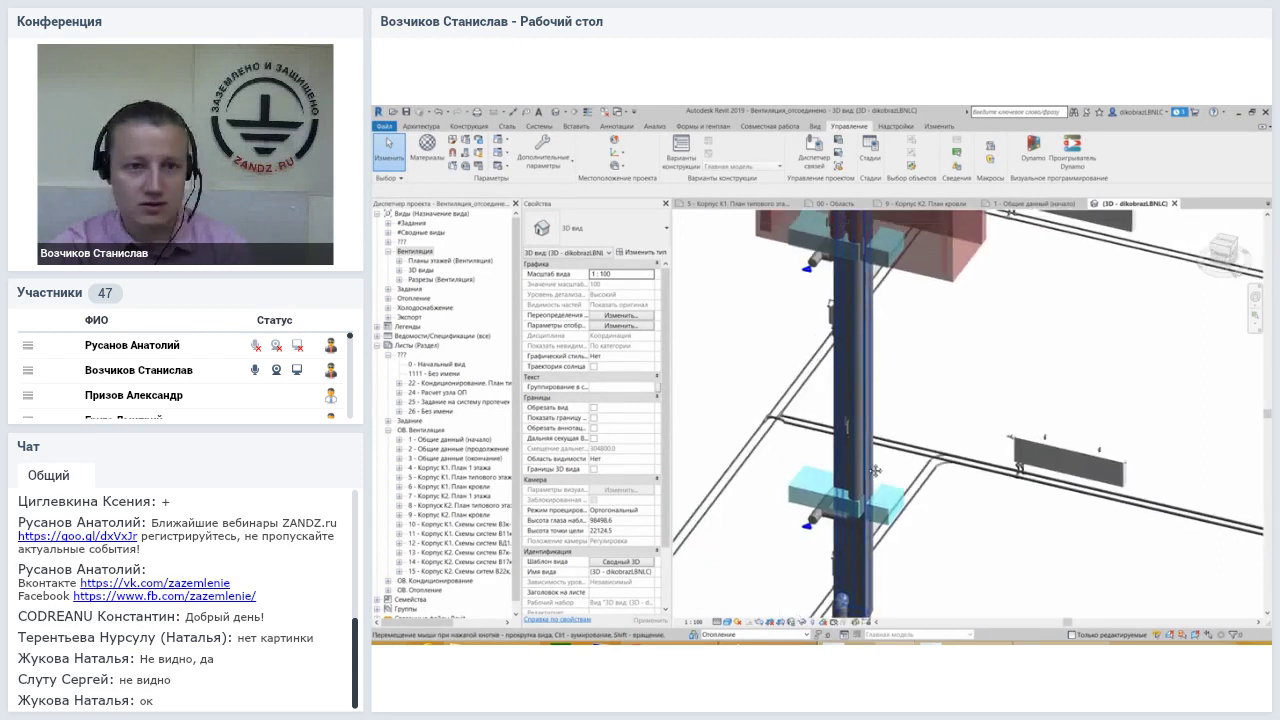
middle_drag(850, 220, 843, 332)
scroll(843, 332, down, 3)
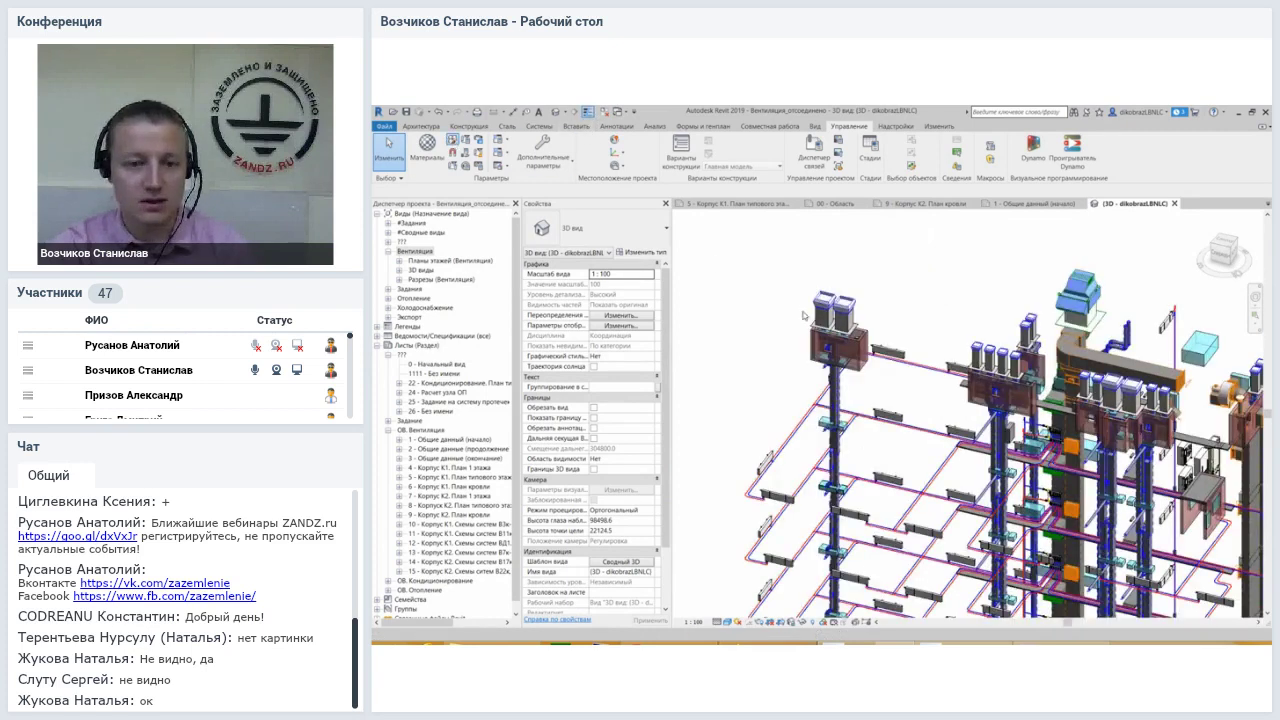
Recheck the Воздухораспределители line weight in Object Styles, then open Additional Settings
key(o)
key(s)
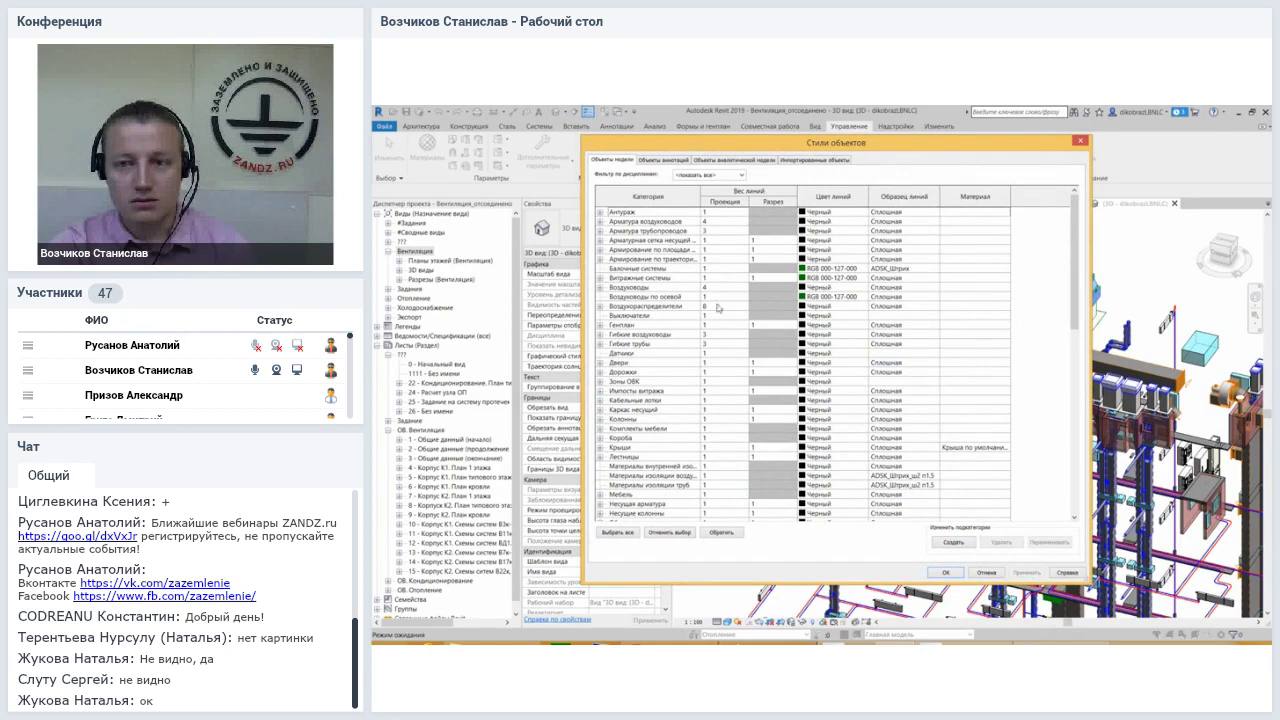
click(718, 307)
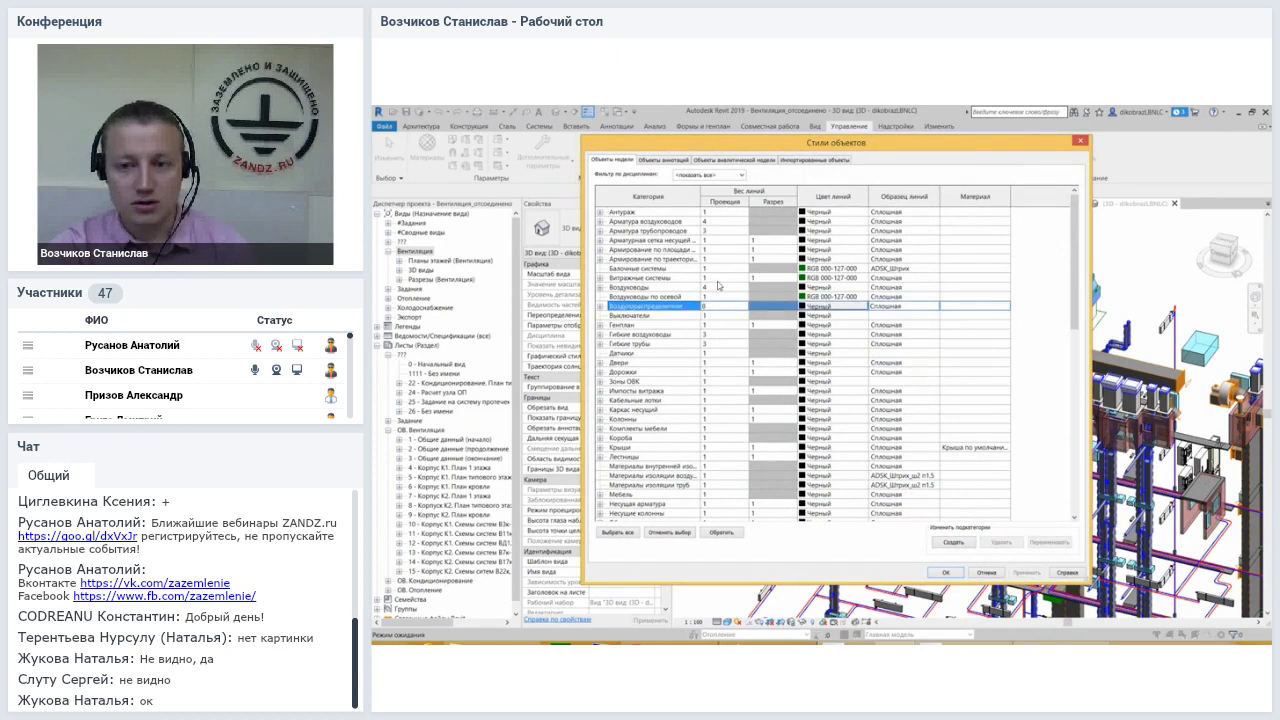
click(1080, 140)
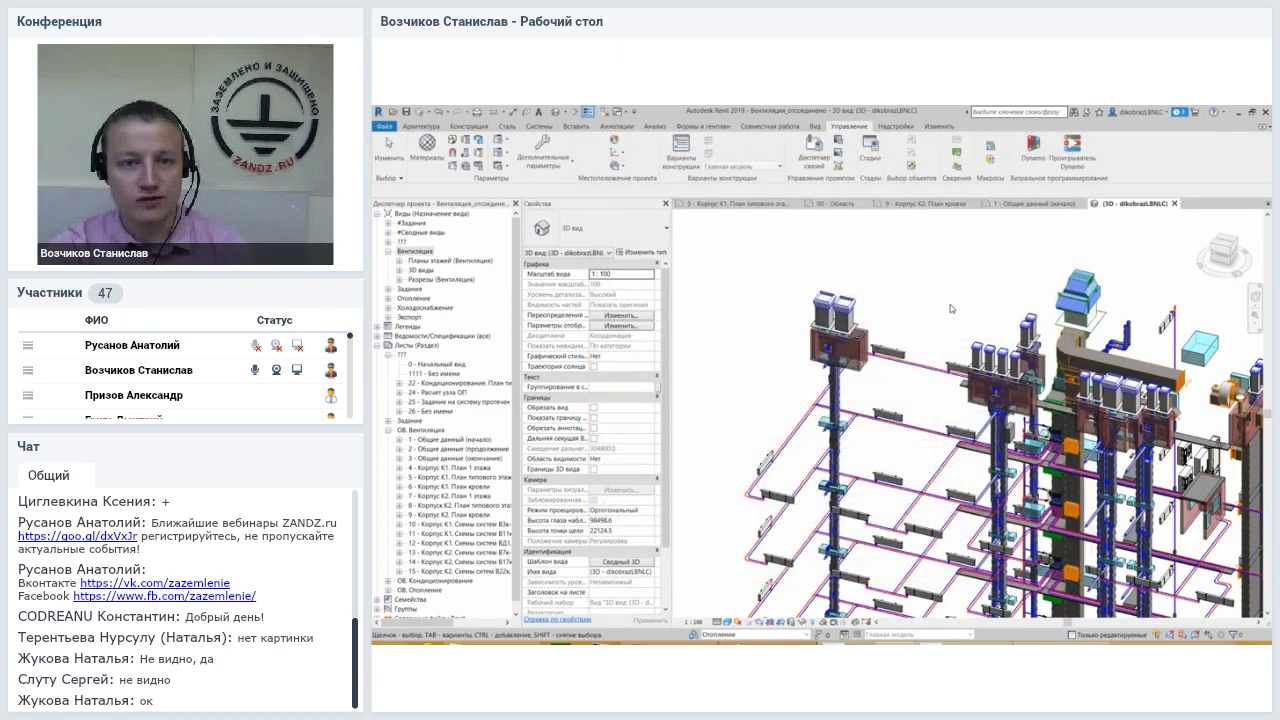
shift+middle_drag(950, 304, 900, 260)
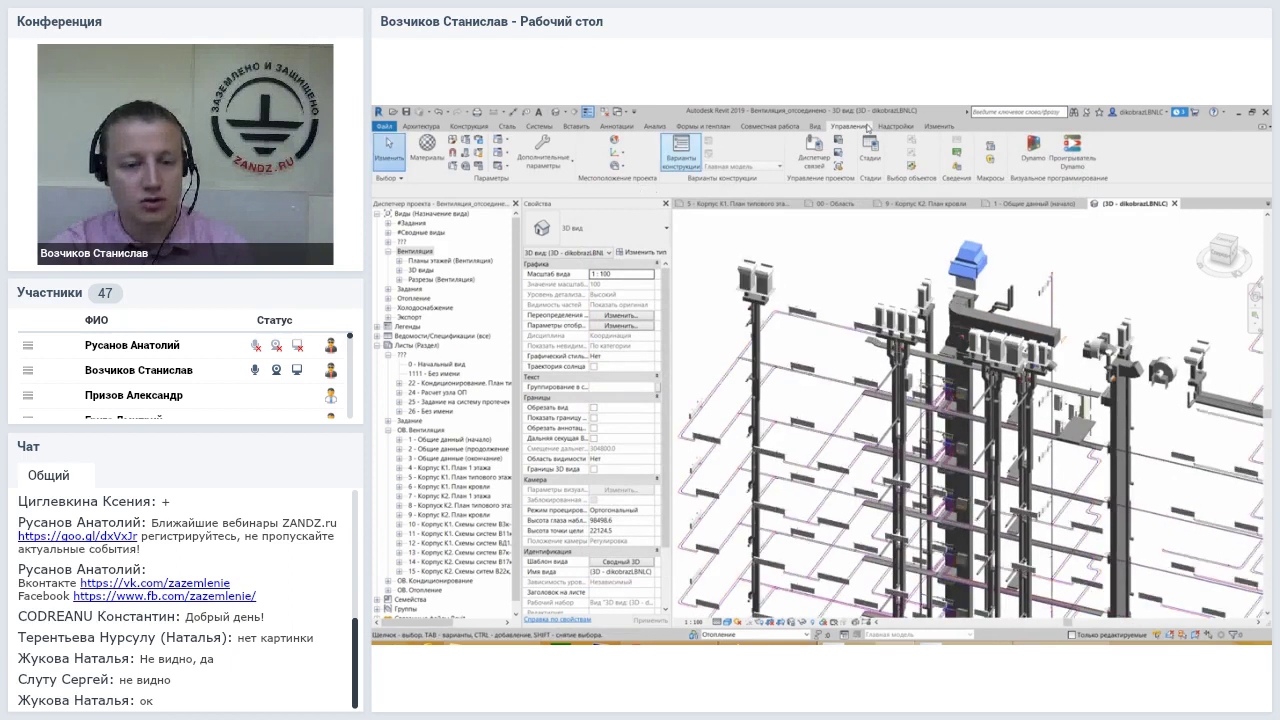
click(544, 155)
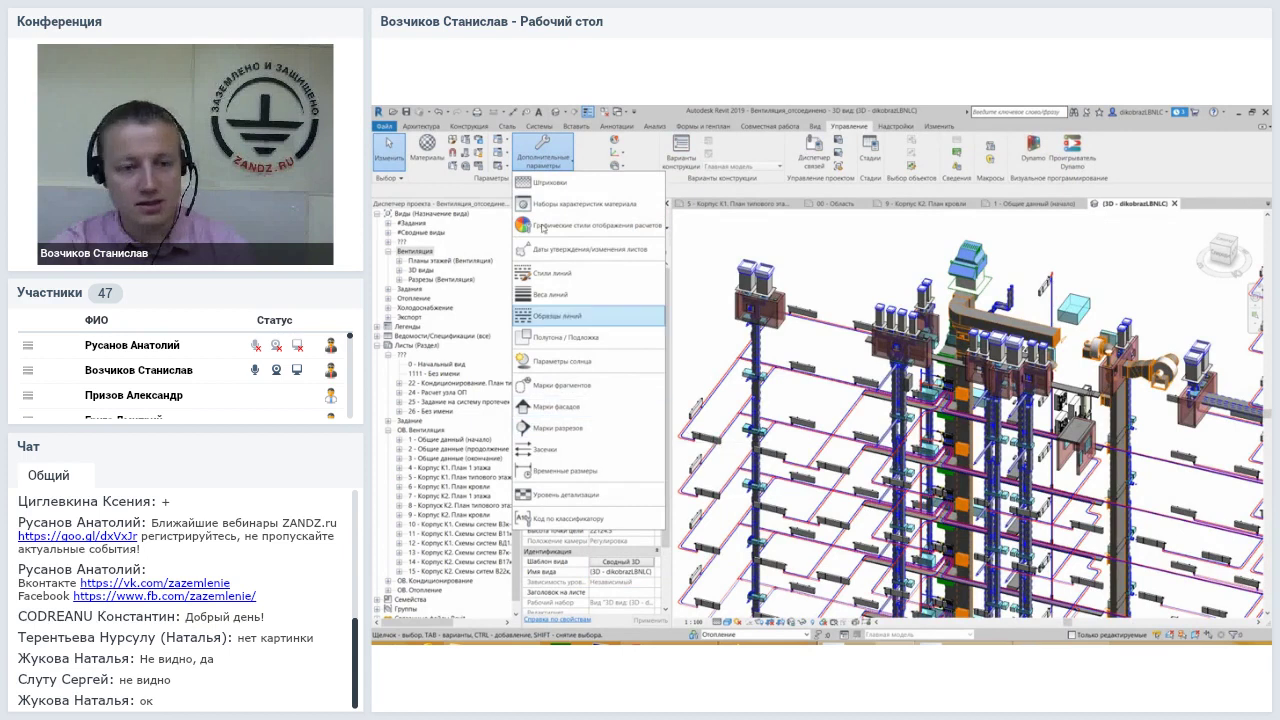
Open Line Weights, enlarge the window and inspect the row 1 weight (0.1300 мм) at 1:50
click(545, 297)
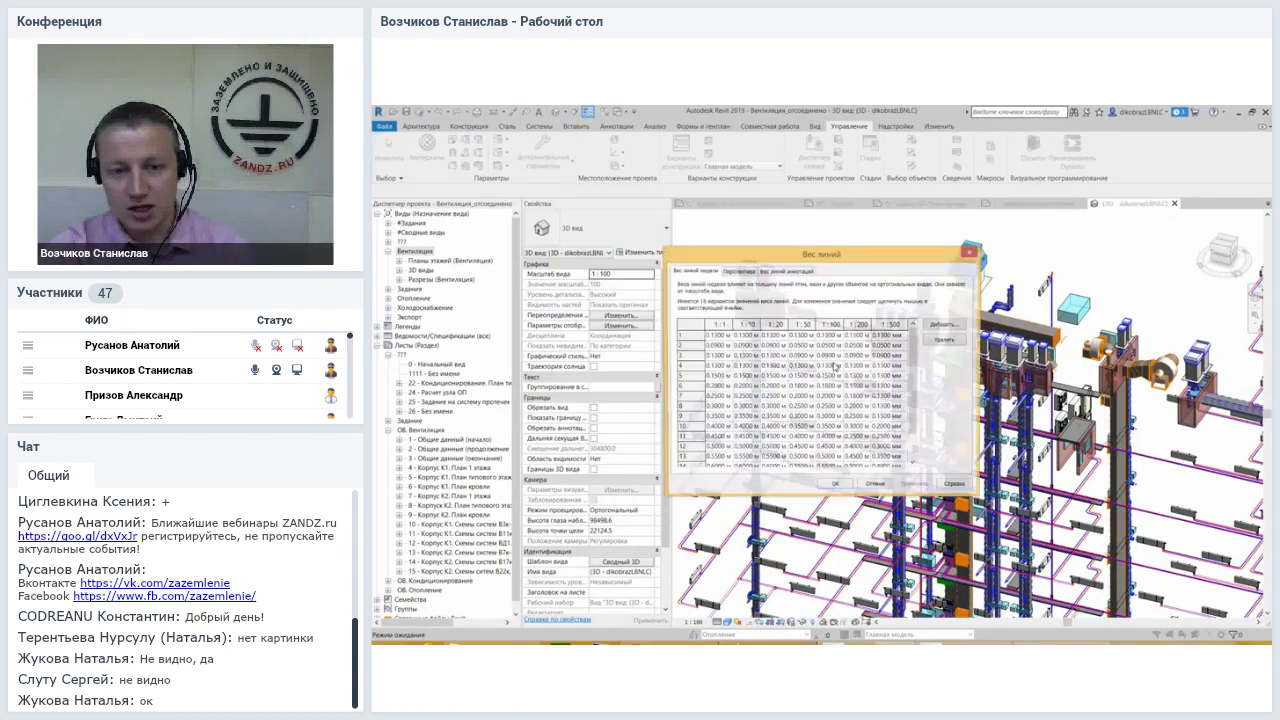
drag(981, 499, 1130, 598)
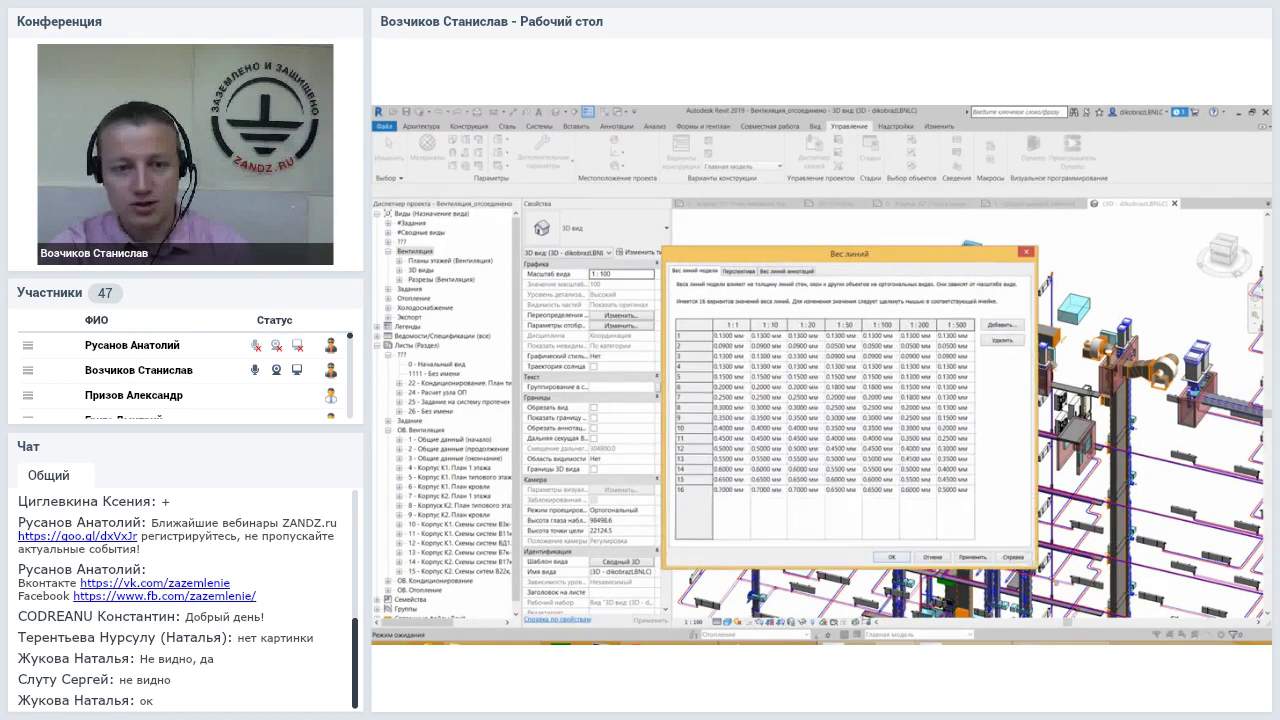
drag(868, 262, 801, 217)
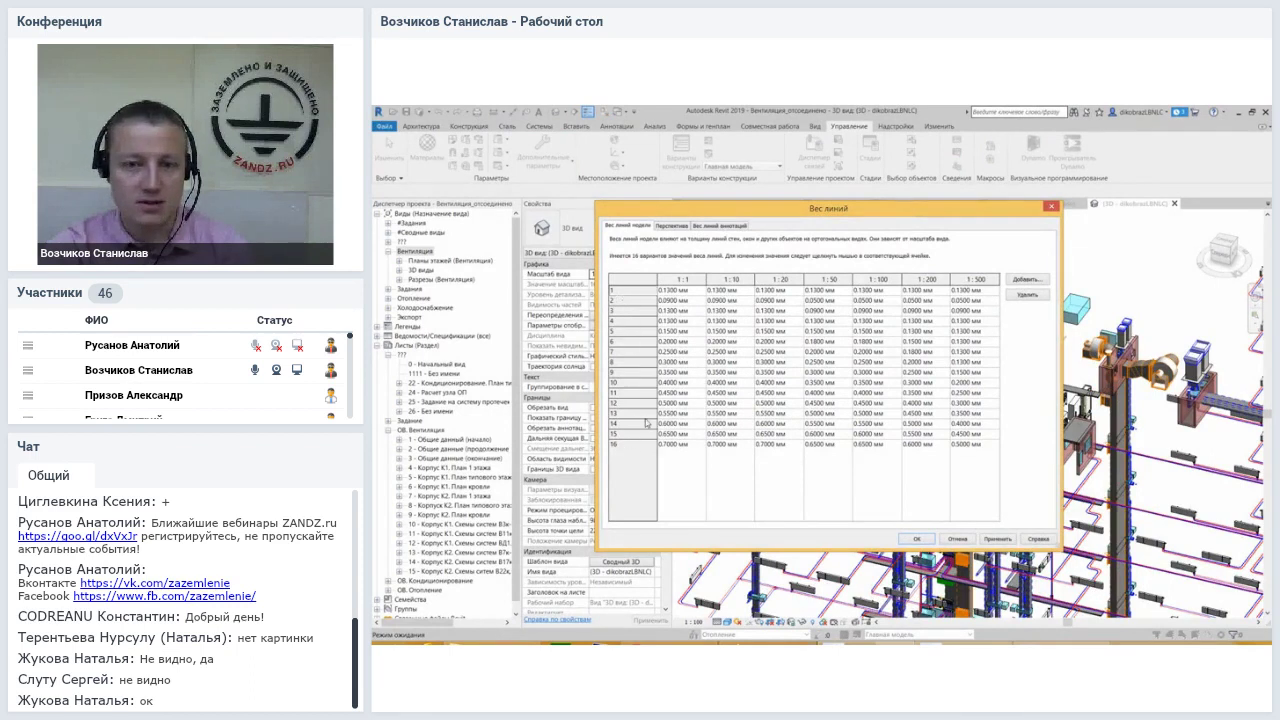
click(770, 444)
click(832, 290)
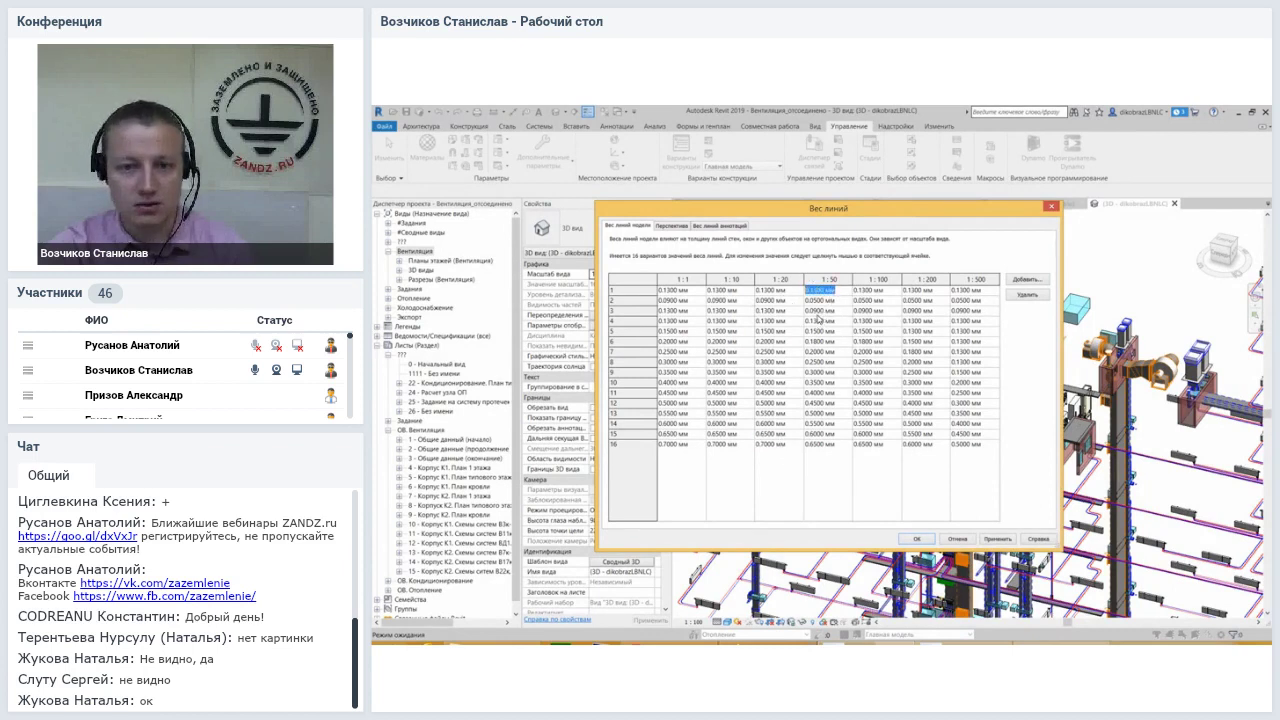
click(833, 292)
click(835, 292)
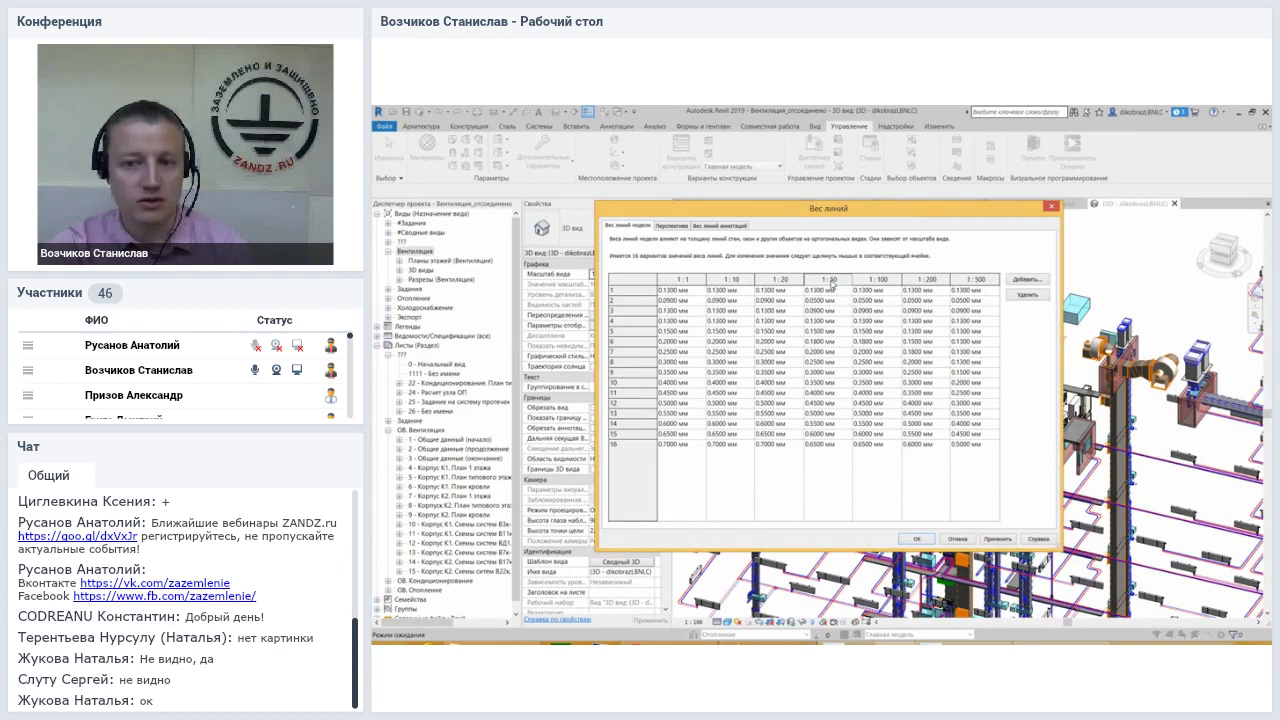
Start adding a new scale column, then cancel without adding one
click(1024, 284)
click(821, 376)
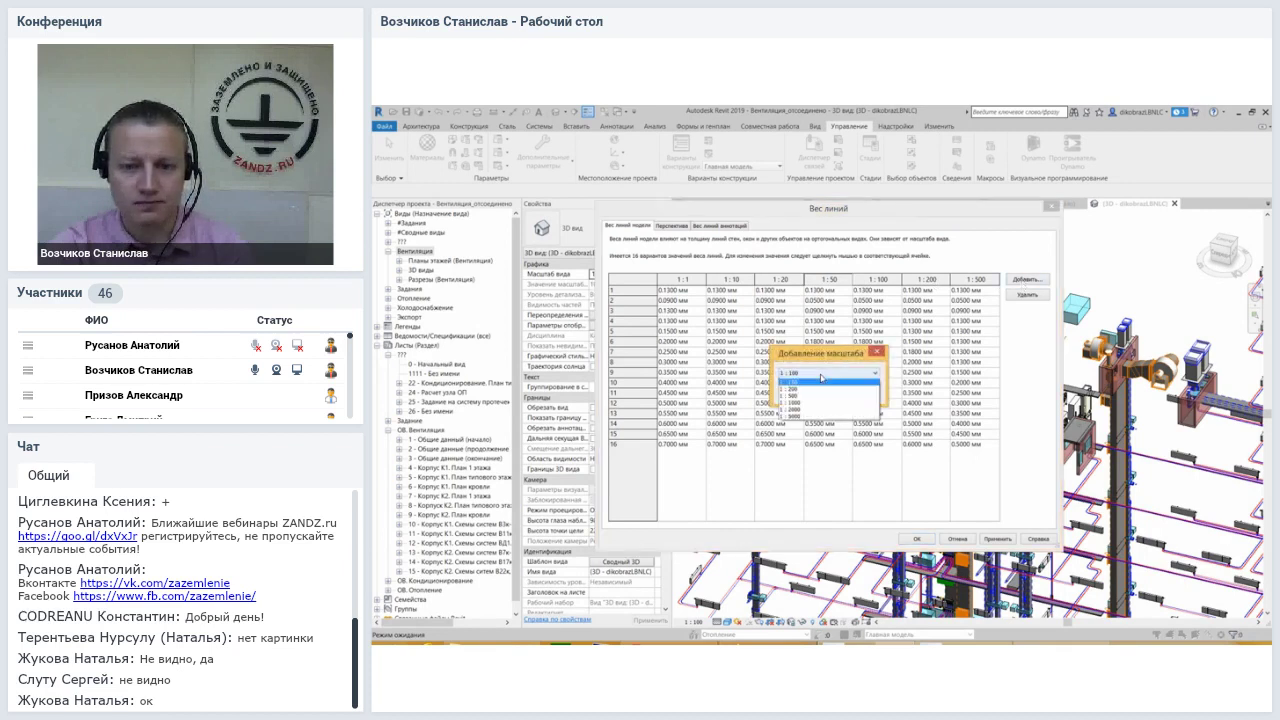
click(820, 356)
click(877, 352)
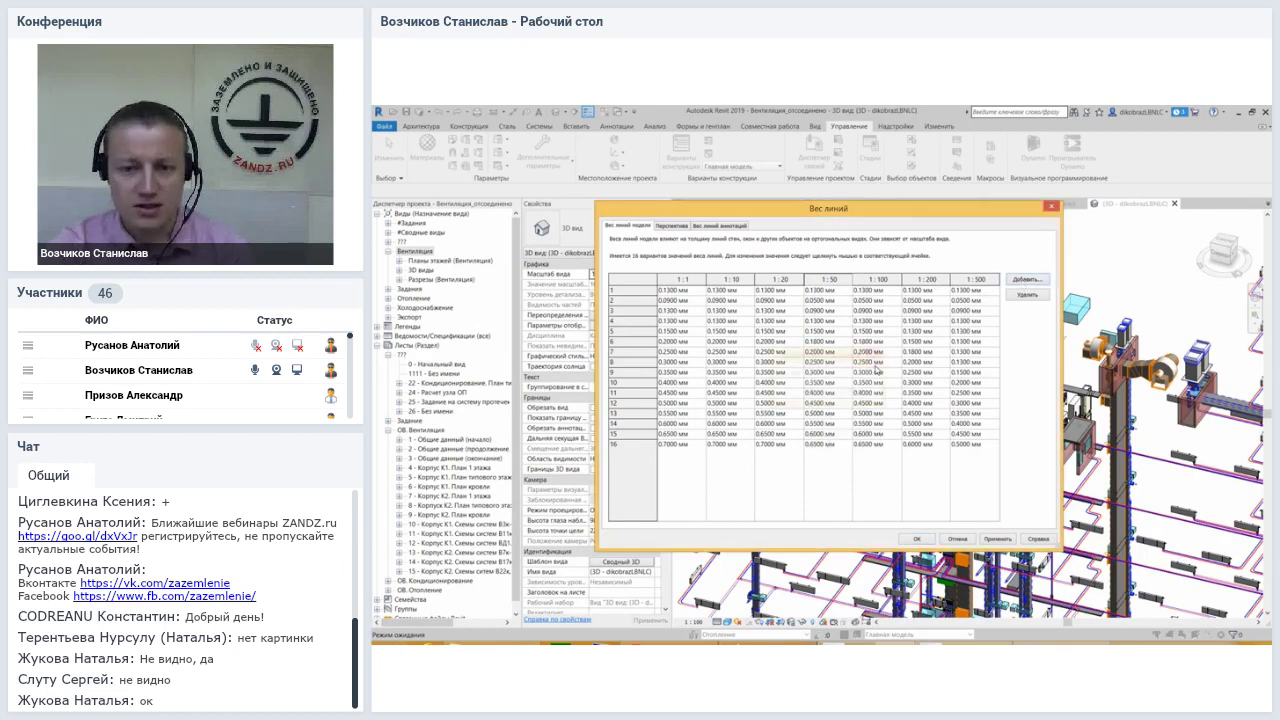
Review the row 16, 10 and 7 weights at 1:100, then close Line Weights
click(870, 444)
click(875, 392)
click(880, 382)
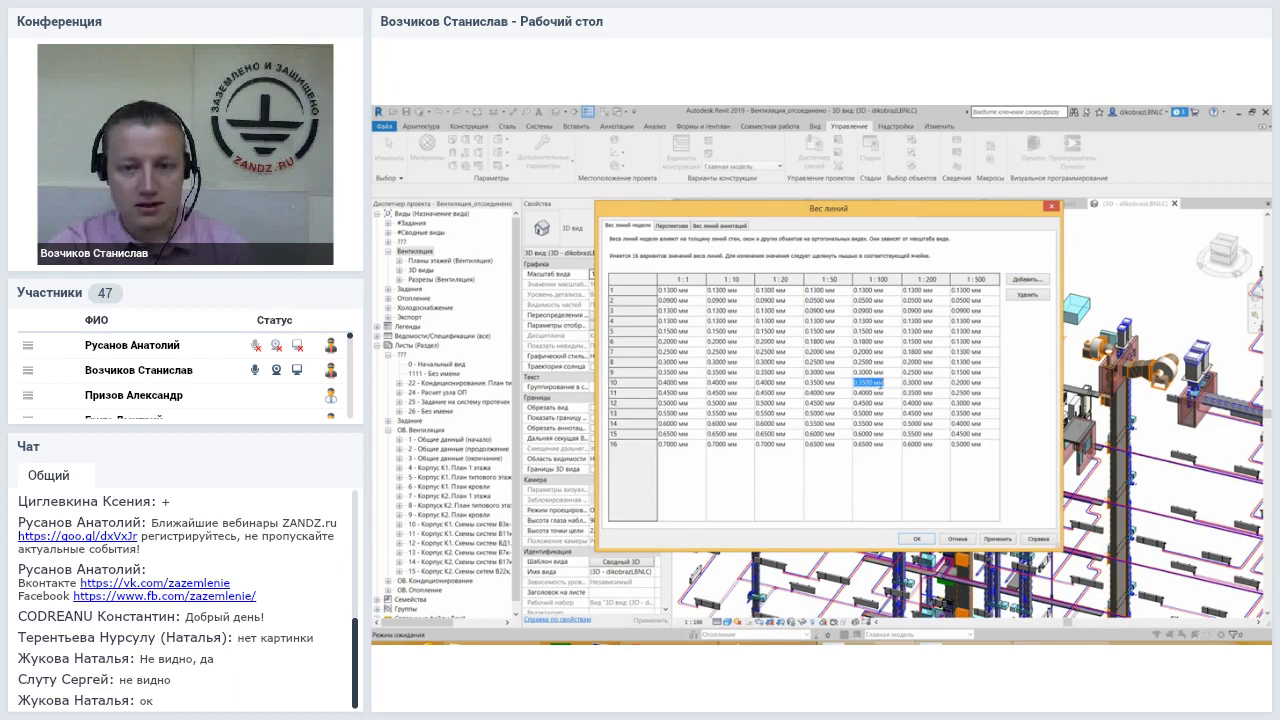
click(872, 352)
click(878, 444)
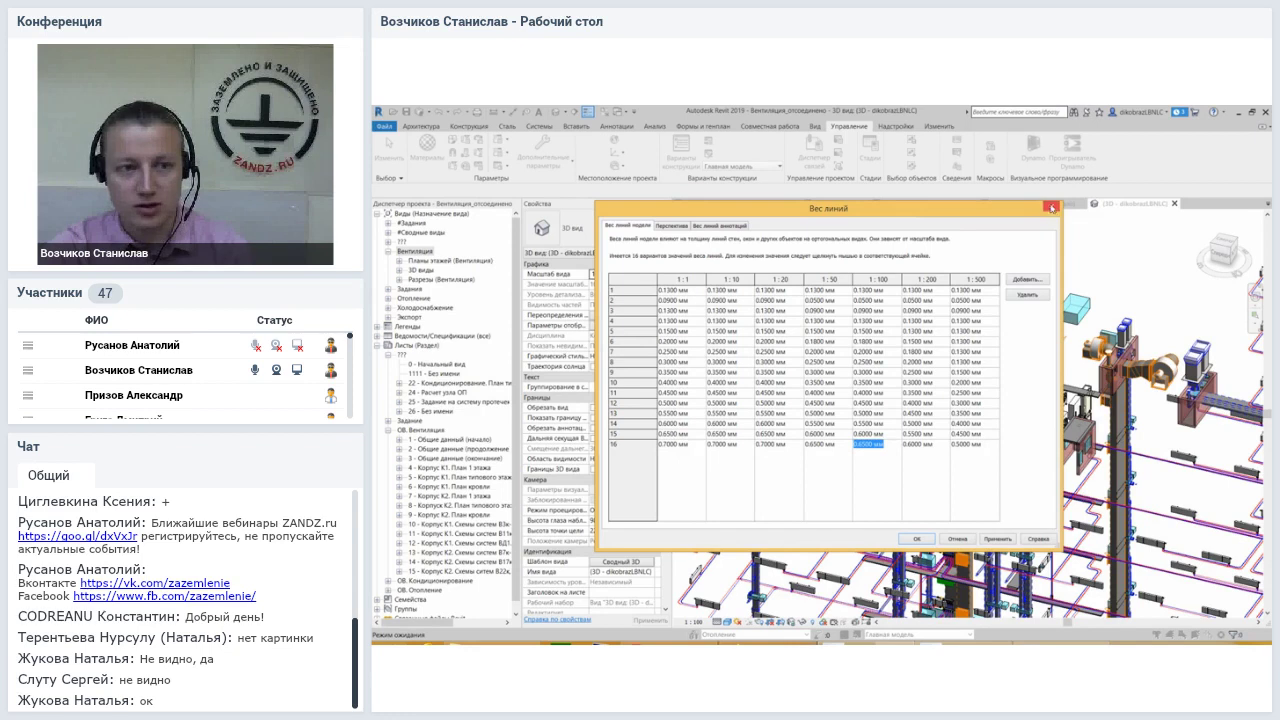
click(1051, 207)
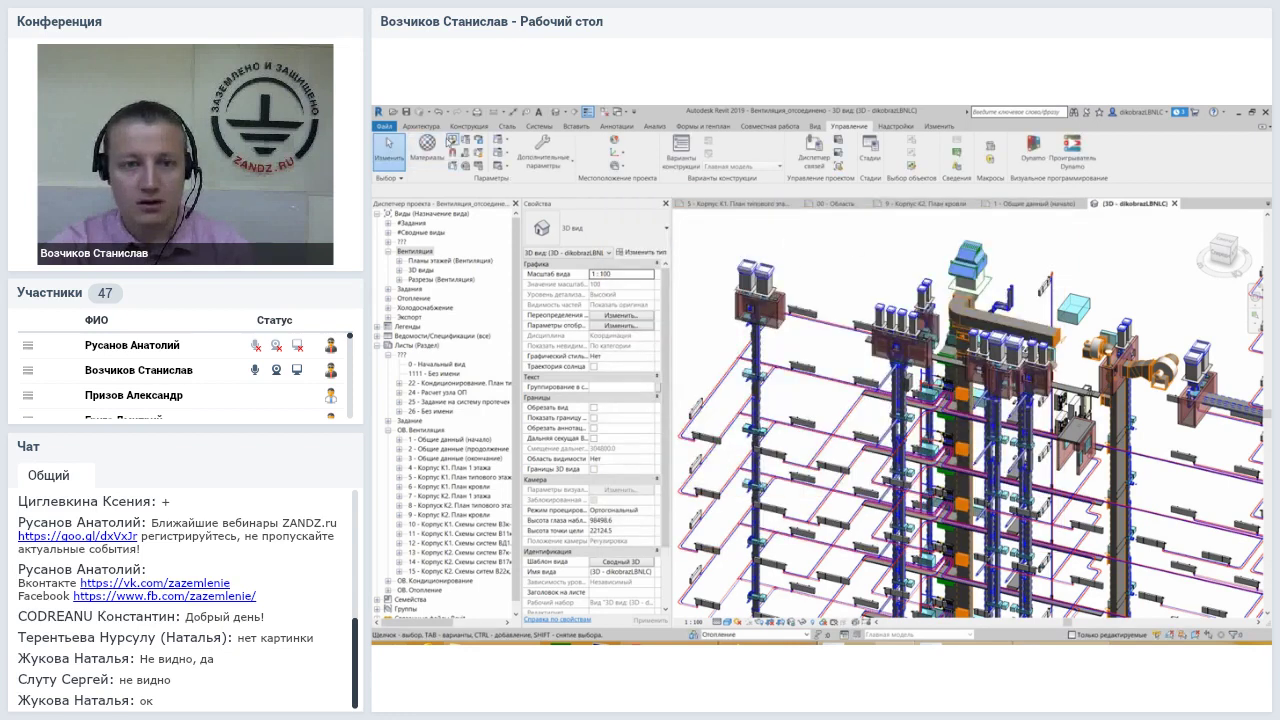
click(452, 140)
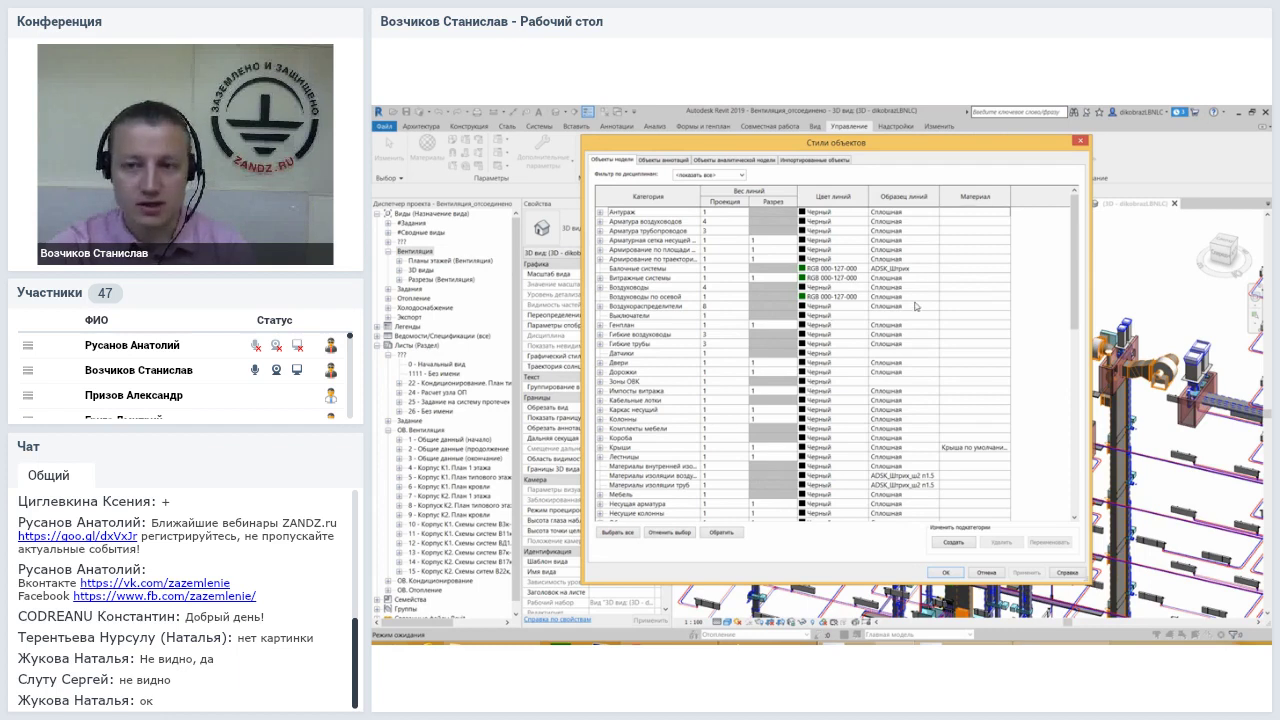
click(920, 307)
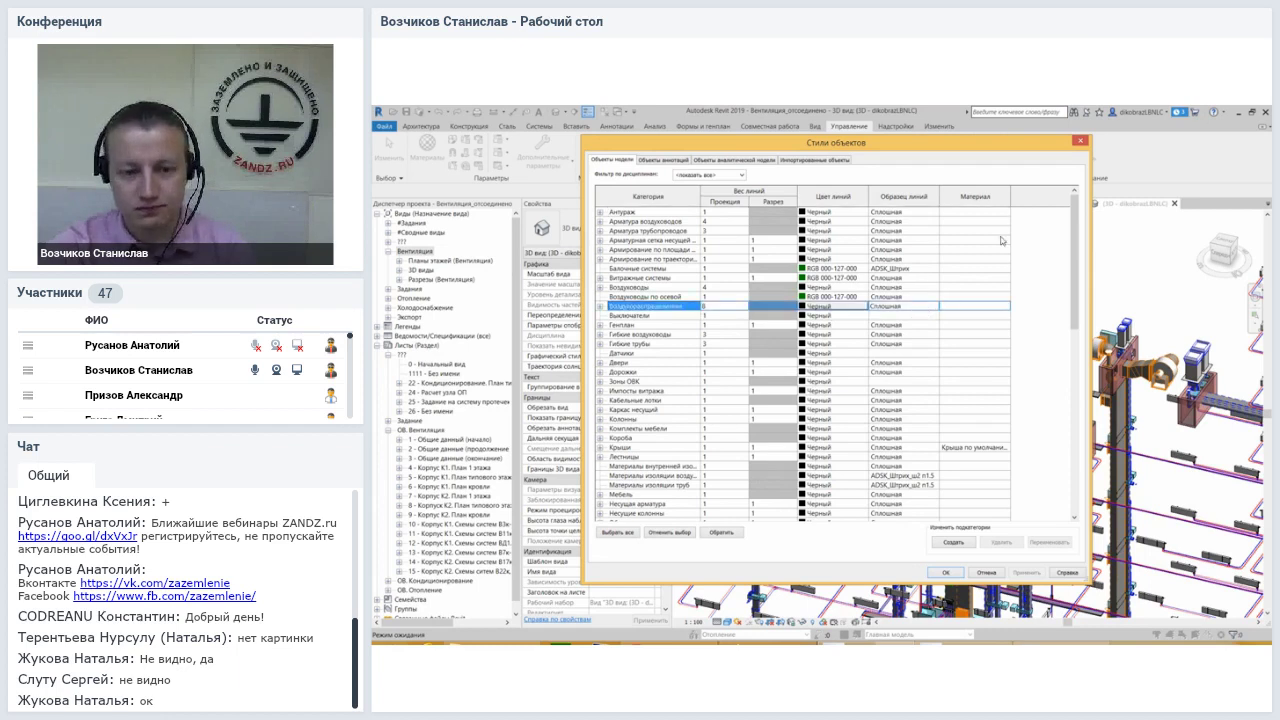
click(1079, 143)
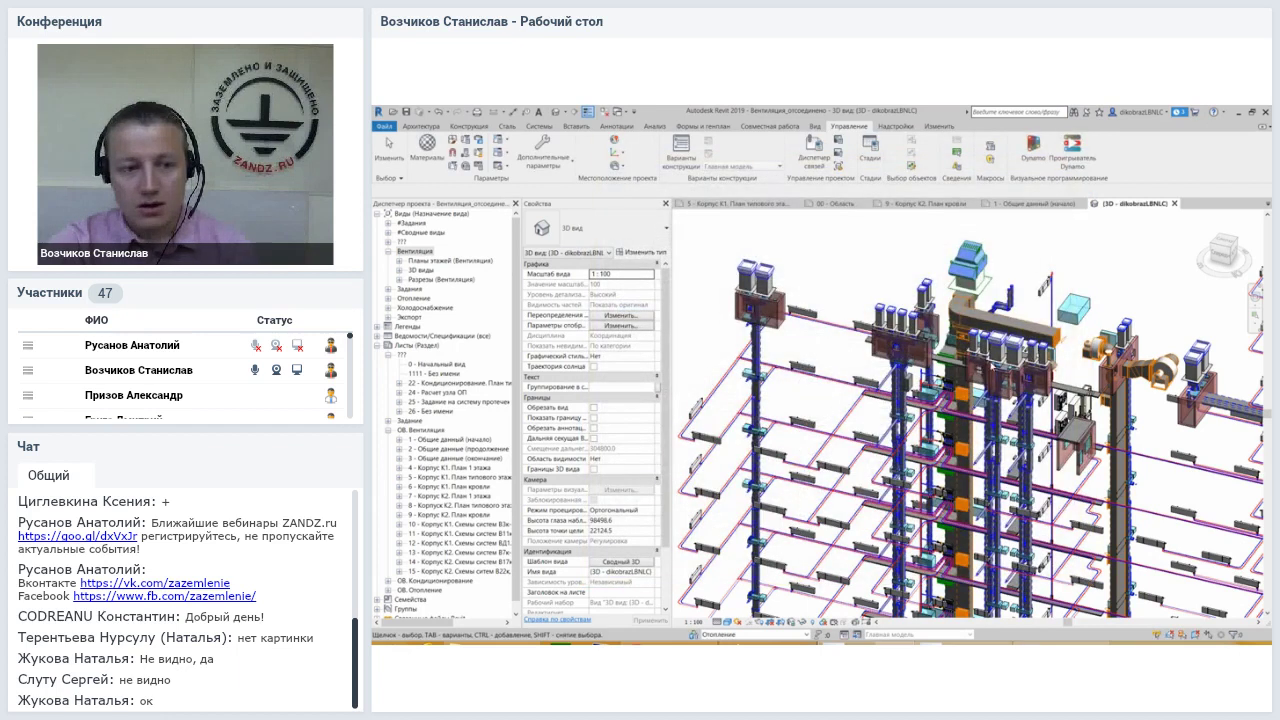
scroll(961, 374, up, 5)
scroll(853, 296, down, 3)
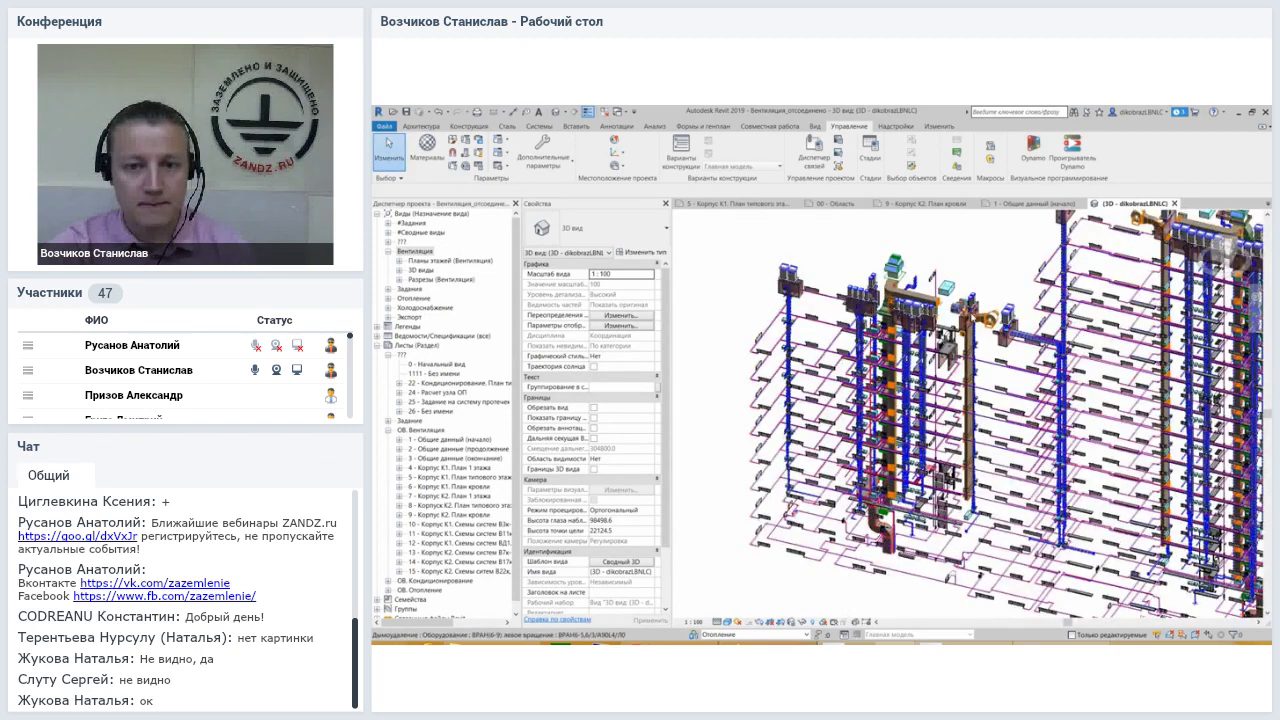
scroll(838, 278, up, 3)
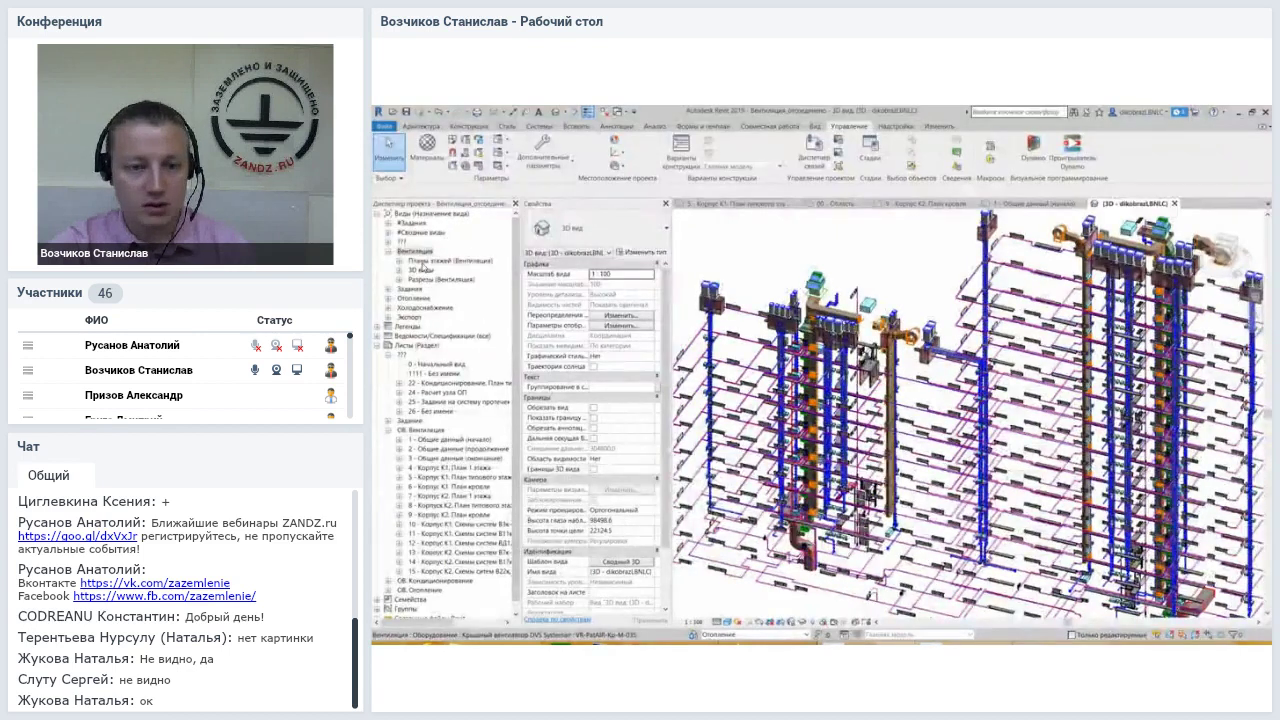
double_click(423, 262)
double_click(415, 263)
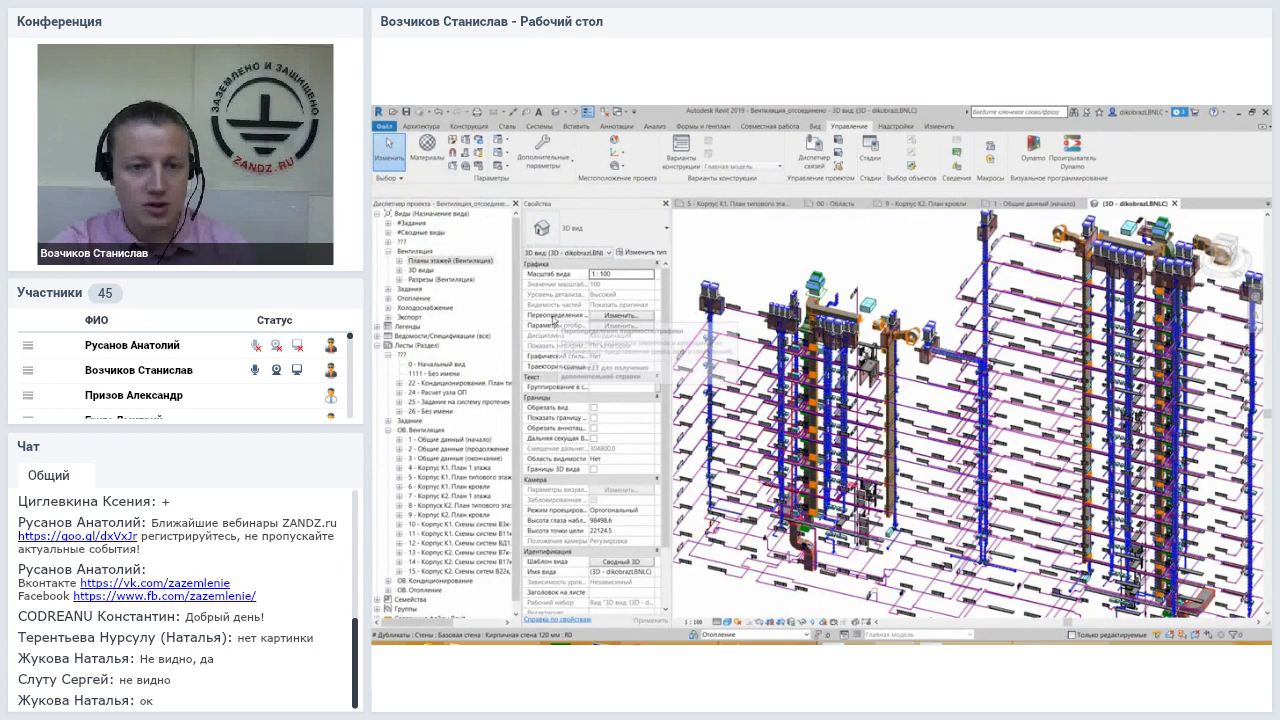
click(613, 316)
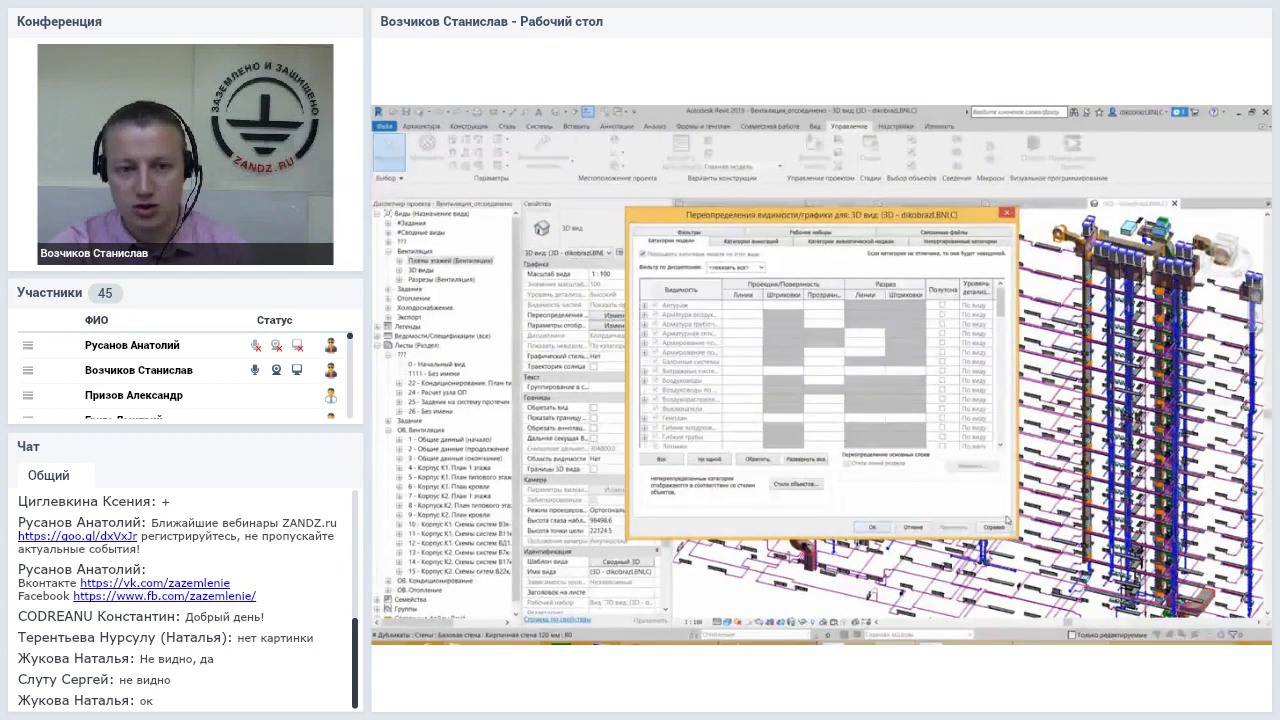
drag(1017, 538, 1088, 614)
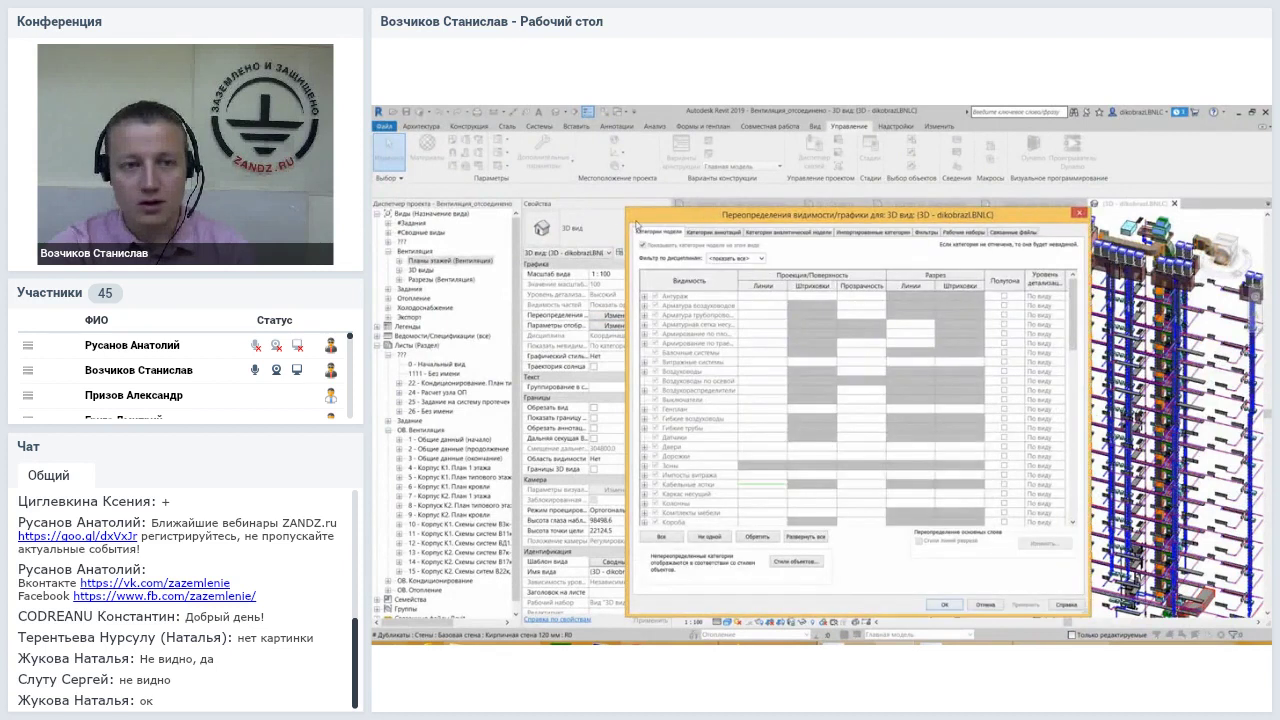
drag(627, 207, 574, 138)
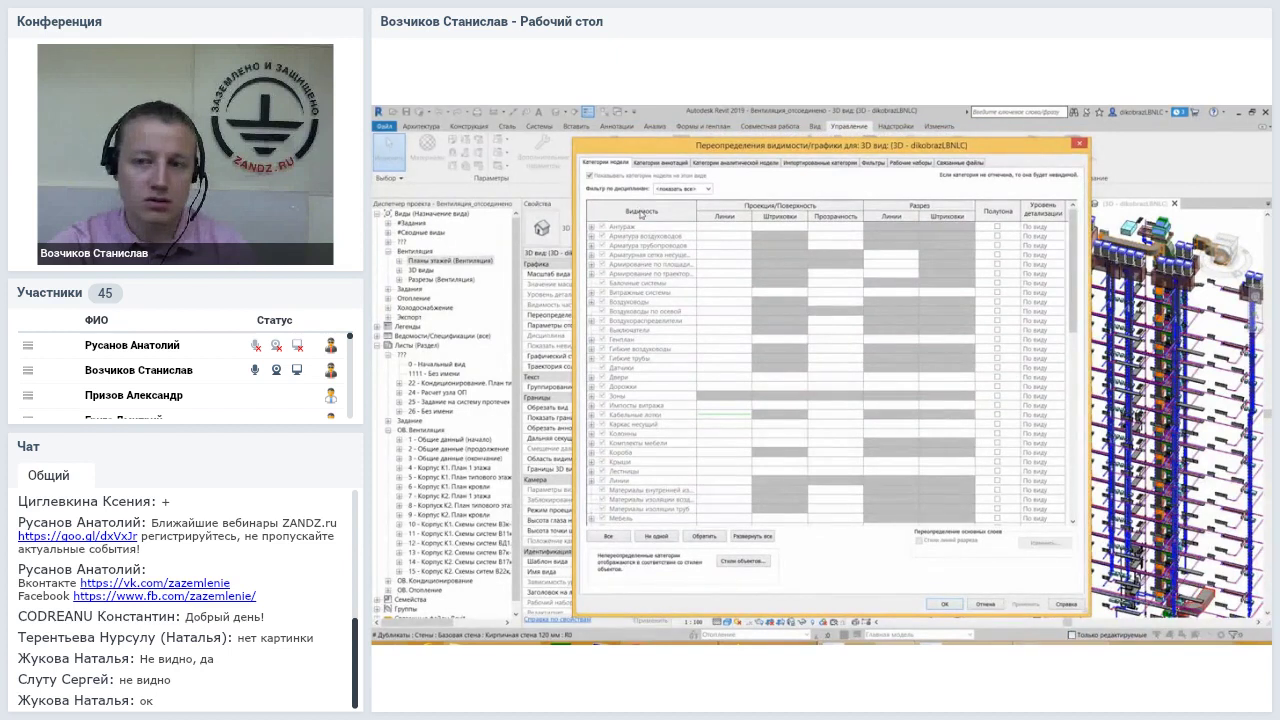
mouse_move(1072, 270)
mouse_down()
mouse_move(1081, 236)
mouse_move(974, 207)
mouse_up()
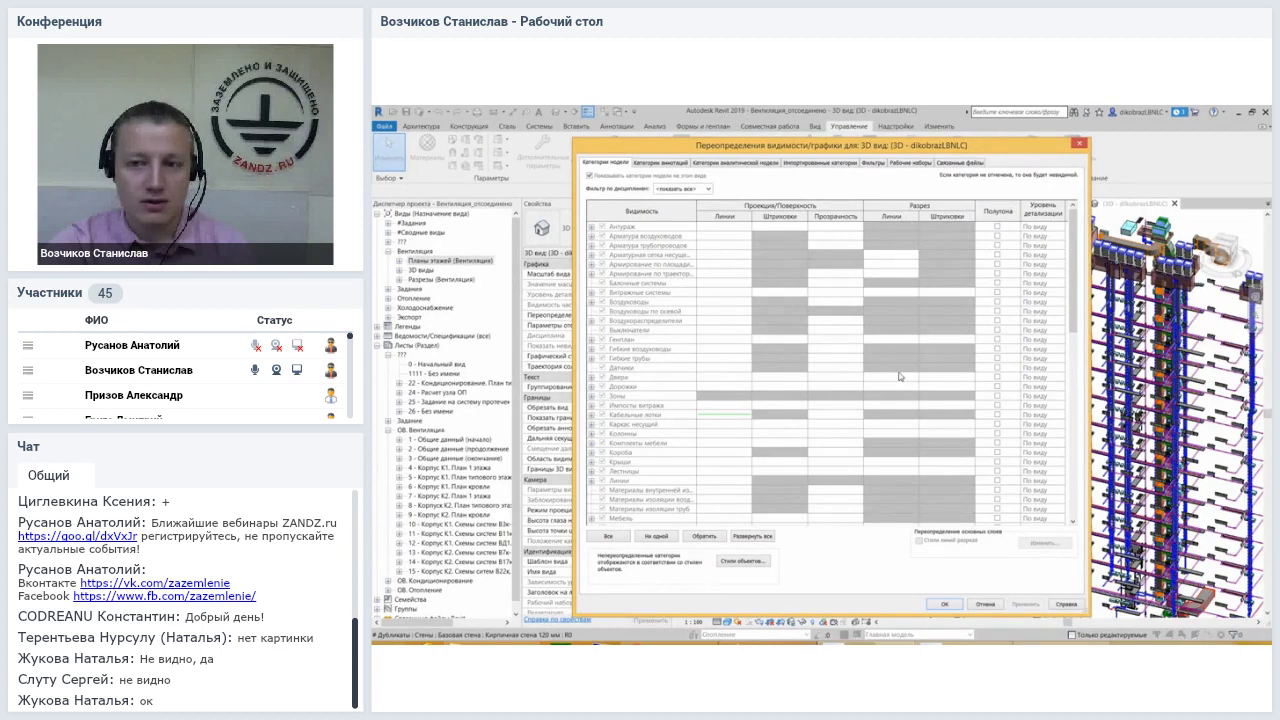
drag(1073, 245, 1073, 232)
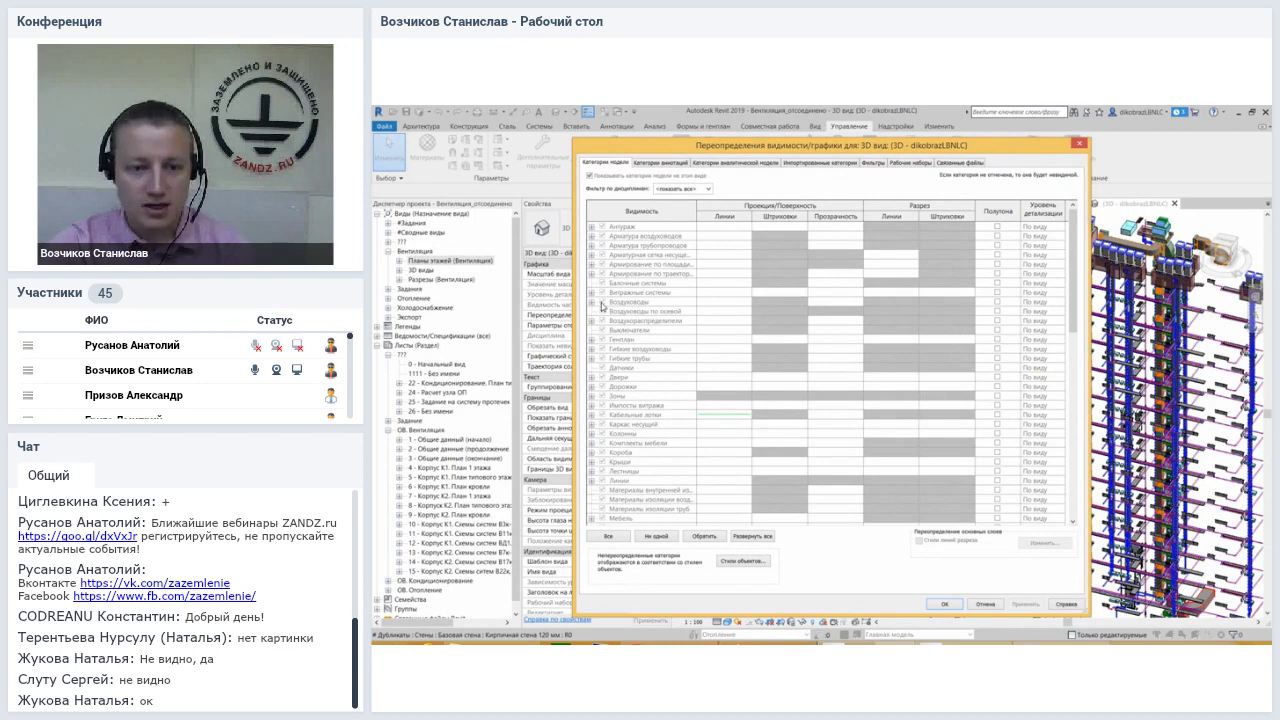
Close Visibility/Graphic Overrides, reopen it briefly, and close it again
click(1079, 145)
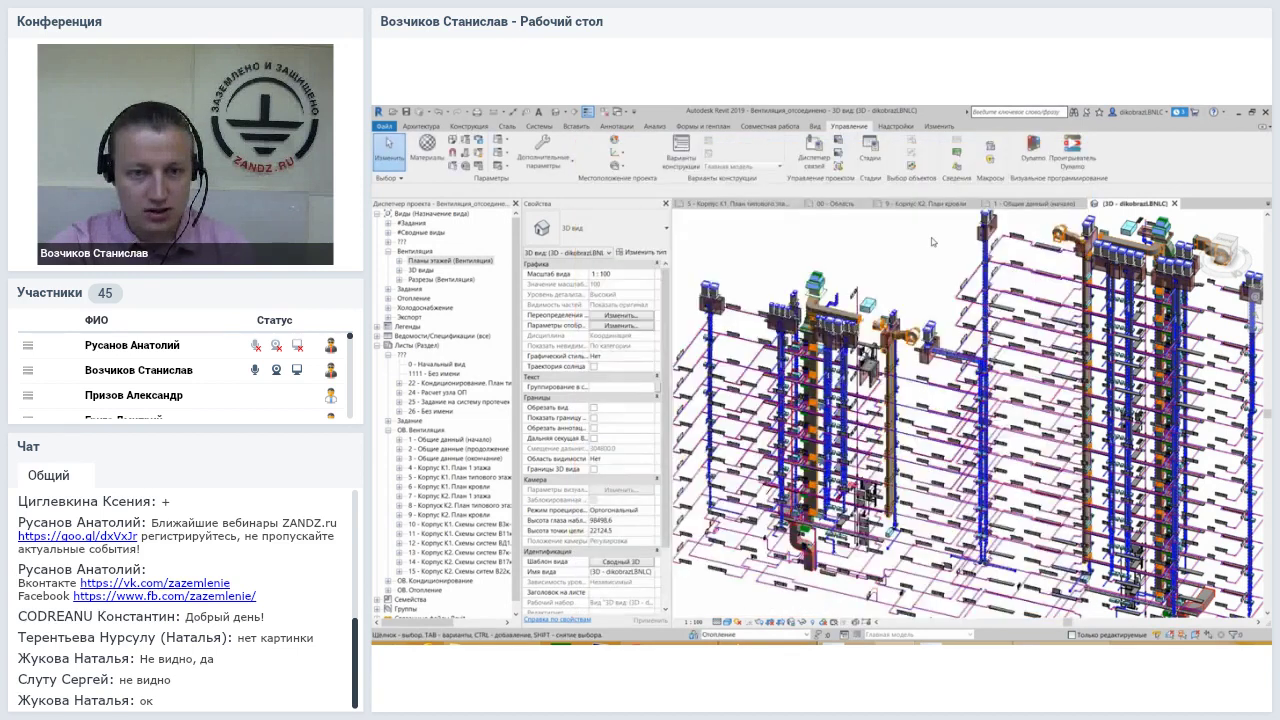
click(637, 317)
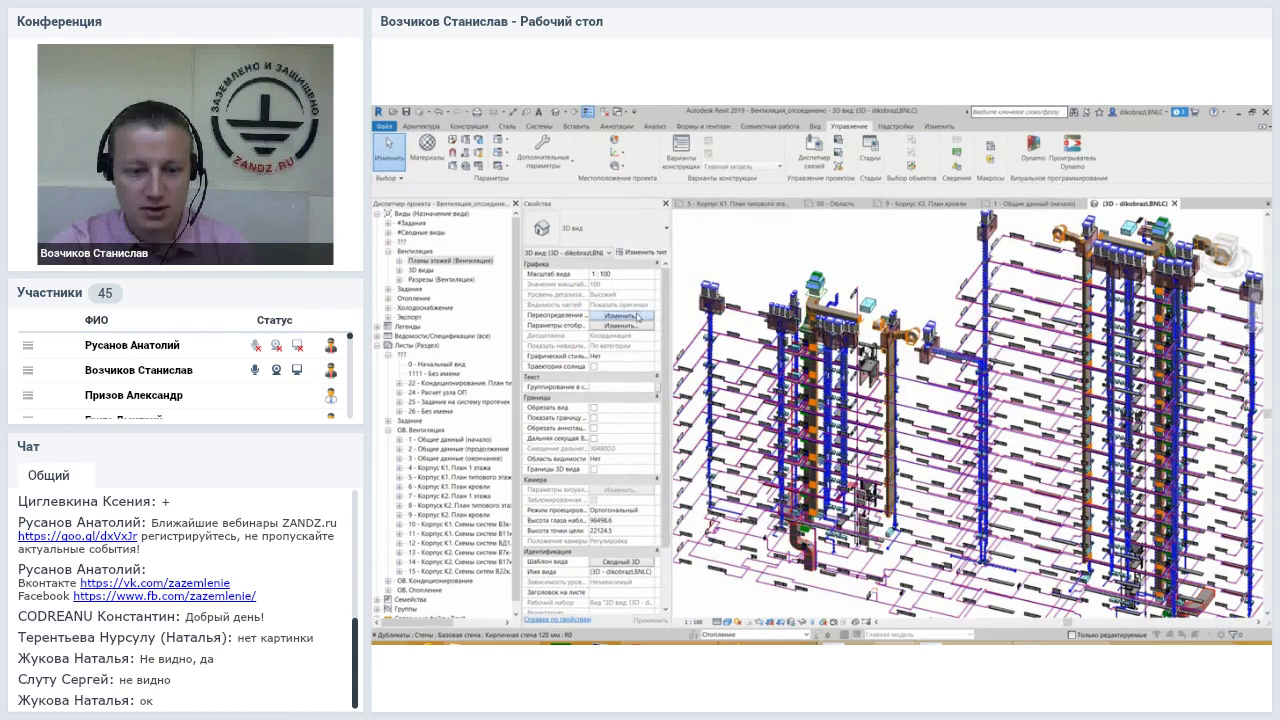
click(1079, 144)
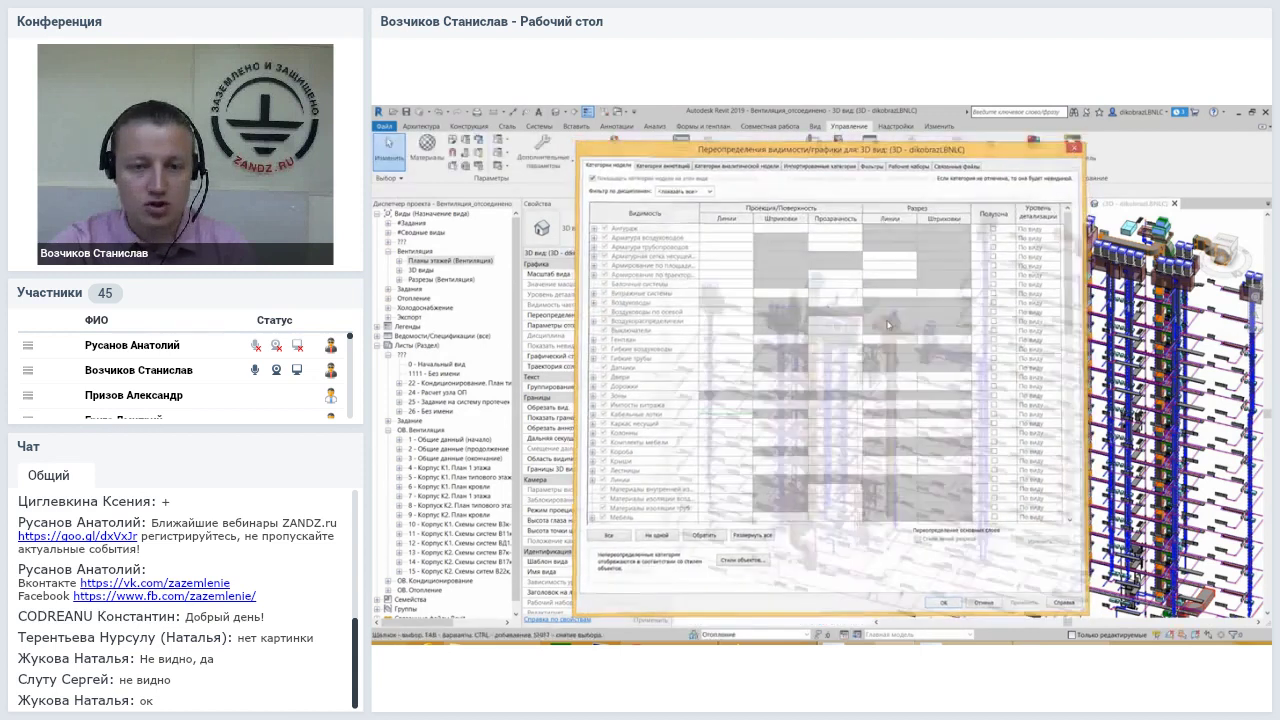
Set the 3D view's view template from Сводный 3D to <Нет>
click(624, 563)
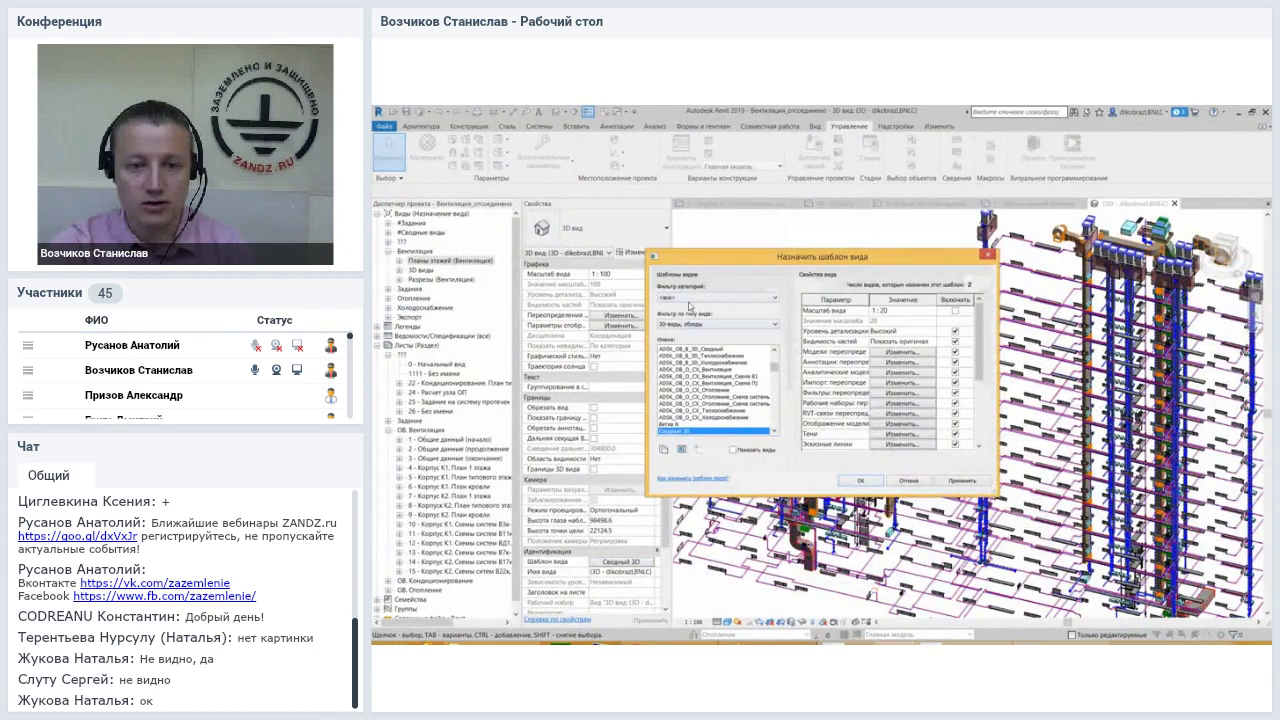
drag(773, 368, 775, 352)
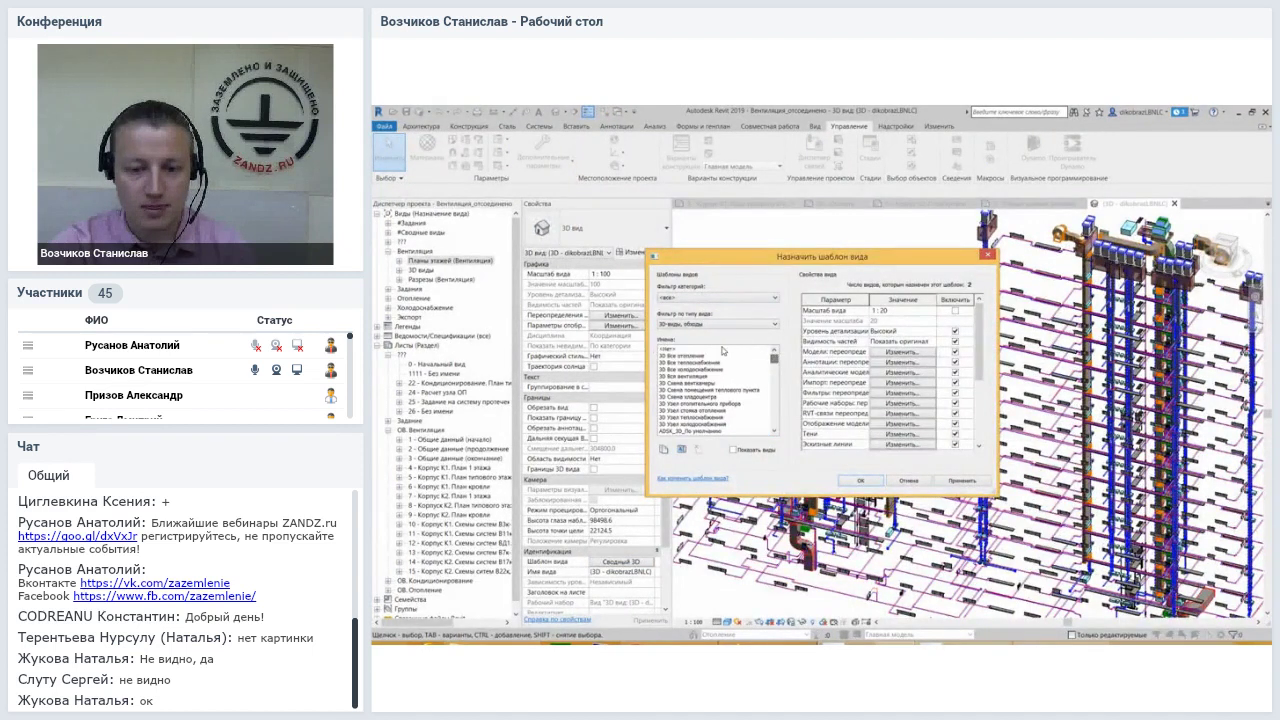
click(723, 350)
click(860, 480)
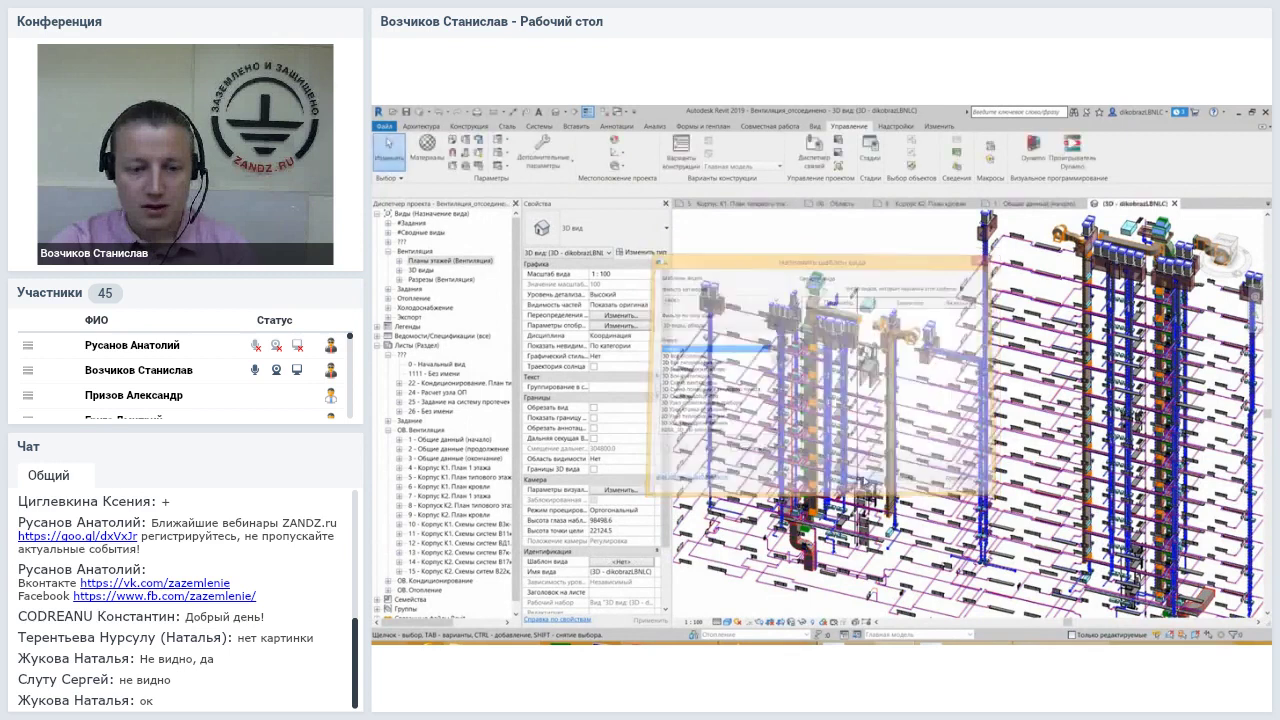
click(621, 316)
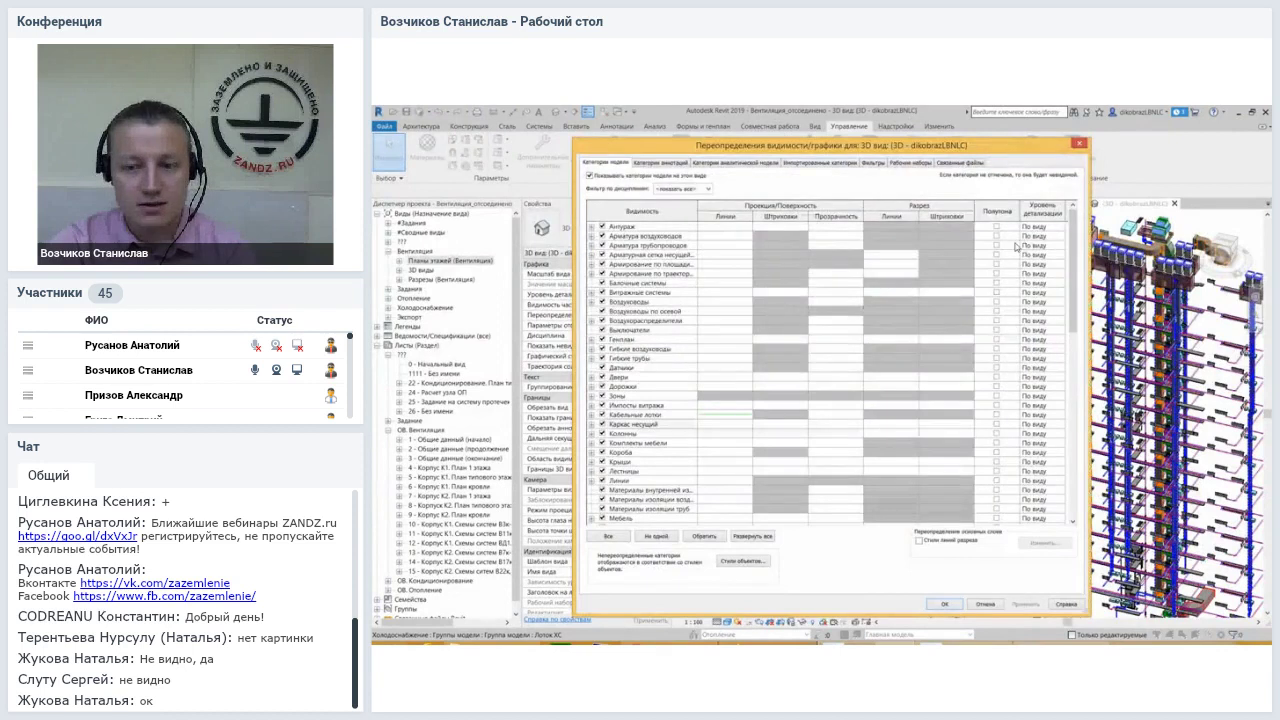
mouse_move(1072, 242)
mouse_down()
mouse_move(1072, 452)
mouse_move(1072, 258)
mouse_up()
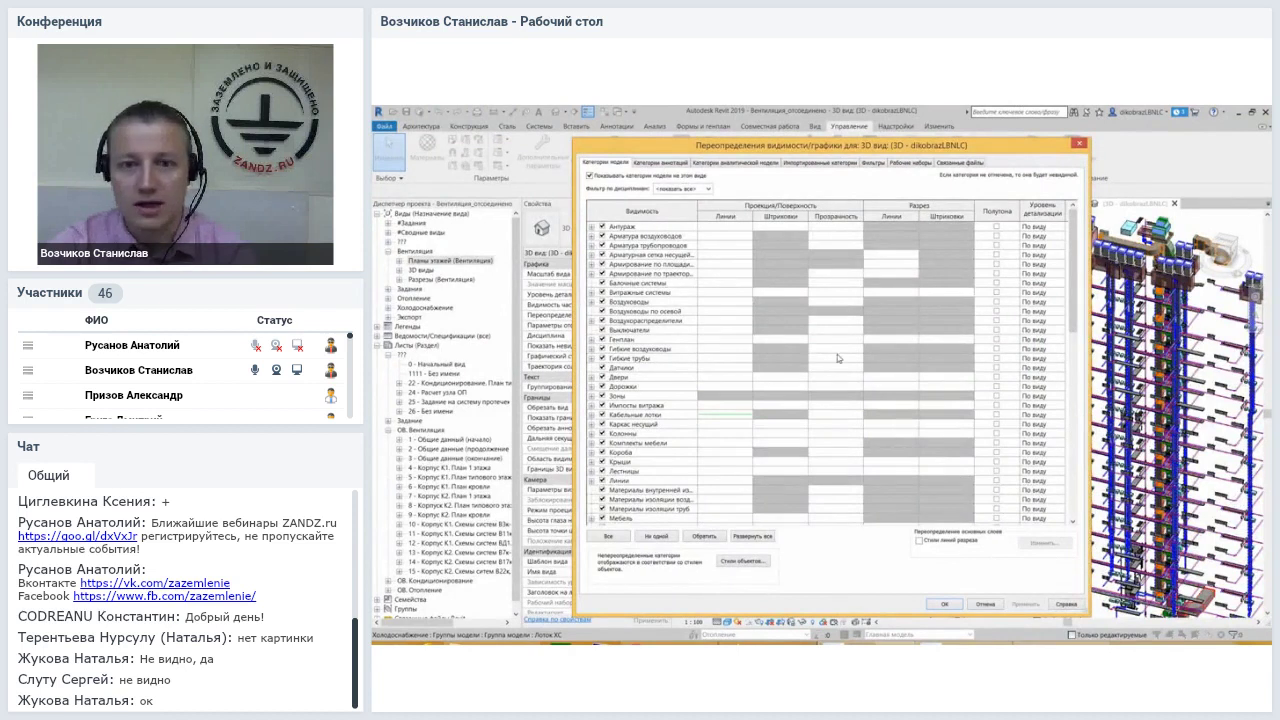
drag(889, 148, 832, 145)
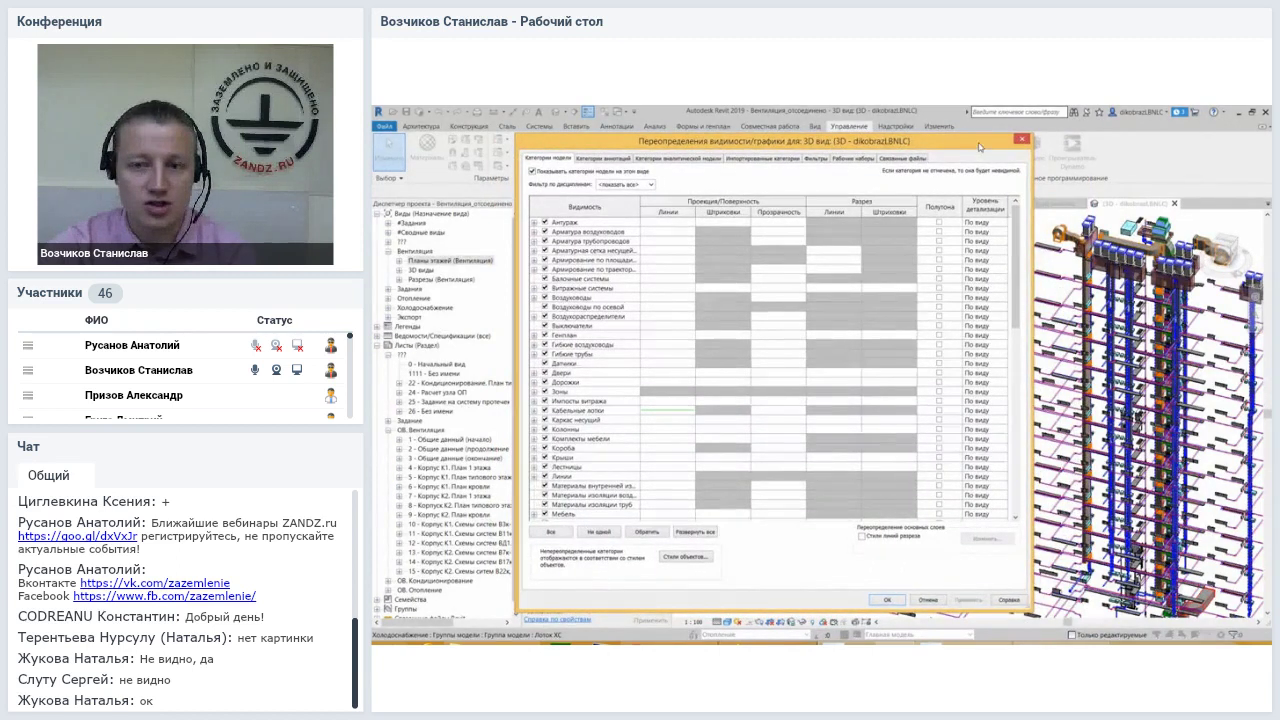
drag(979, 147, 995, 151)
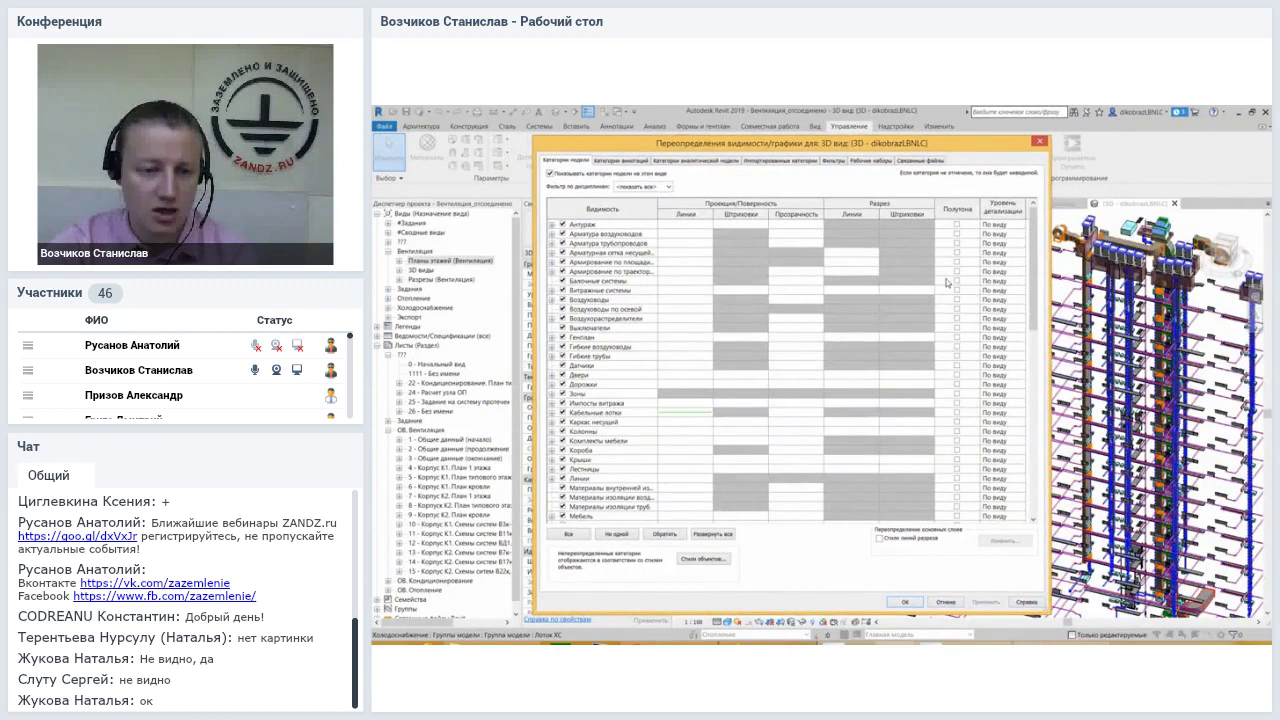
drag(1031, 238, 1019, 432)
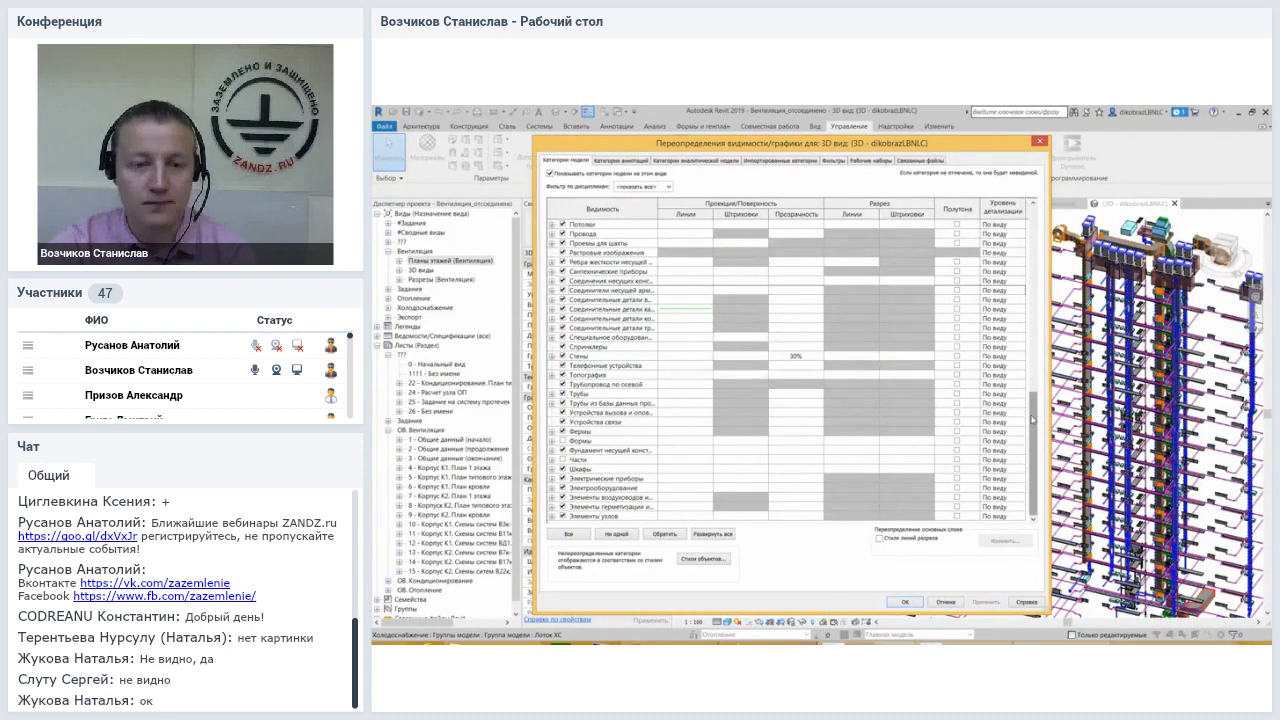
scroll(1028, 422, up, 2)
scroll(1028, 414, up, 1)
scroll(1029, 406, up, 2)
scroll(1029, 404, down, 5)
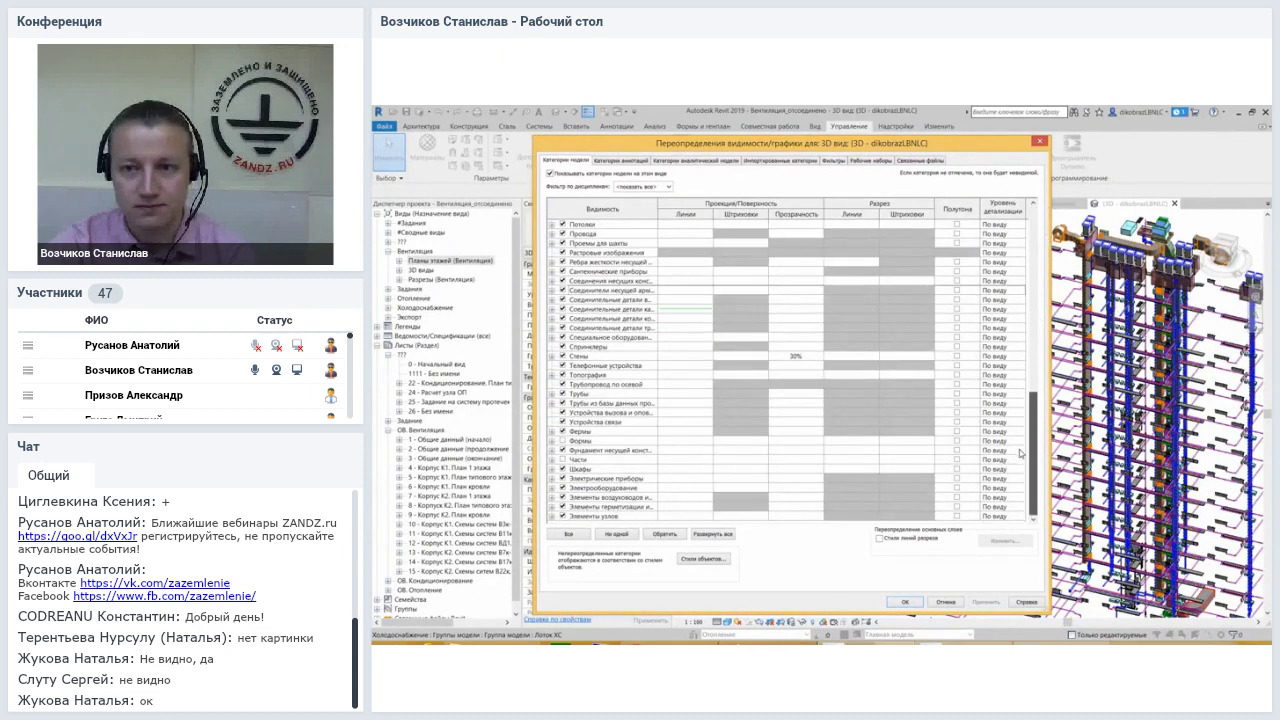
Close Visibility/Graphic Overrides and select, then deselect, a wall in the 3D view
click(1040, 142)
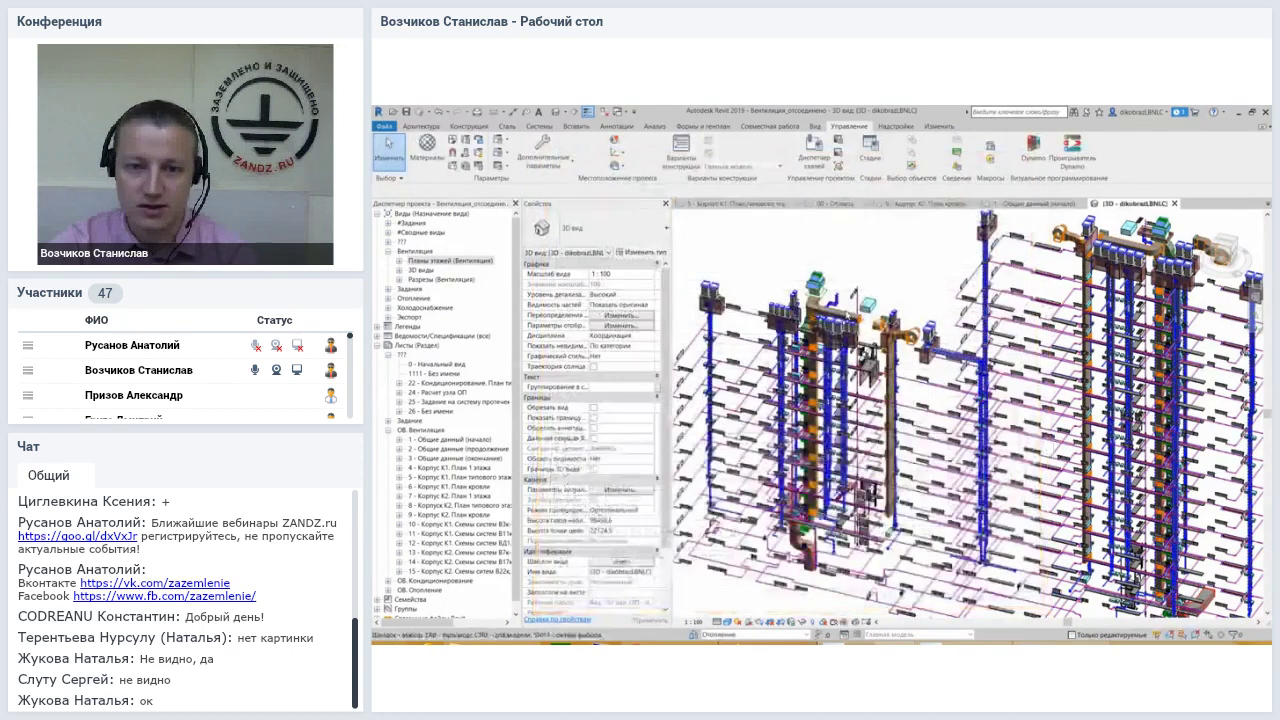
scroll(832, 279, up, 3)
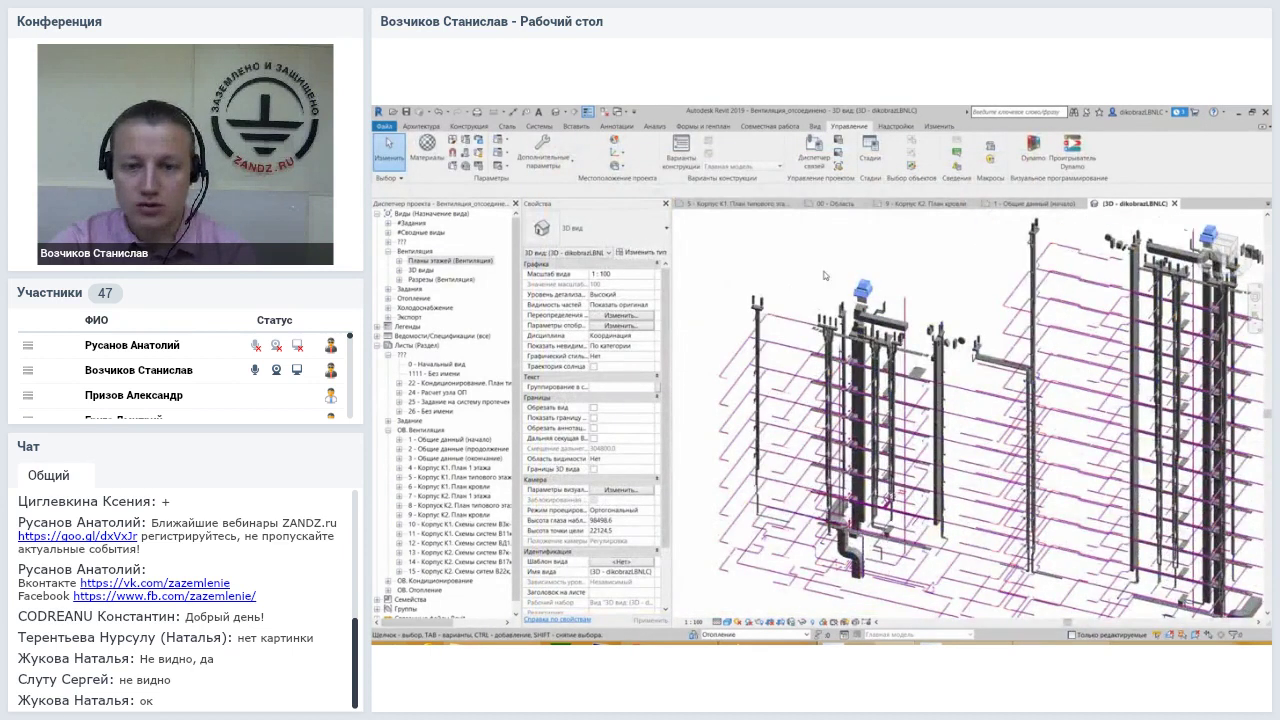
scroll(827, 293, up, 5)
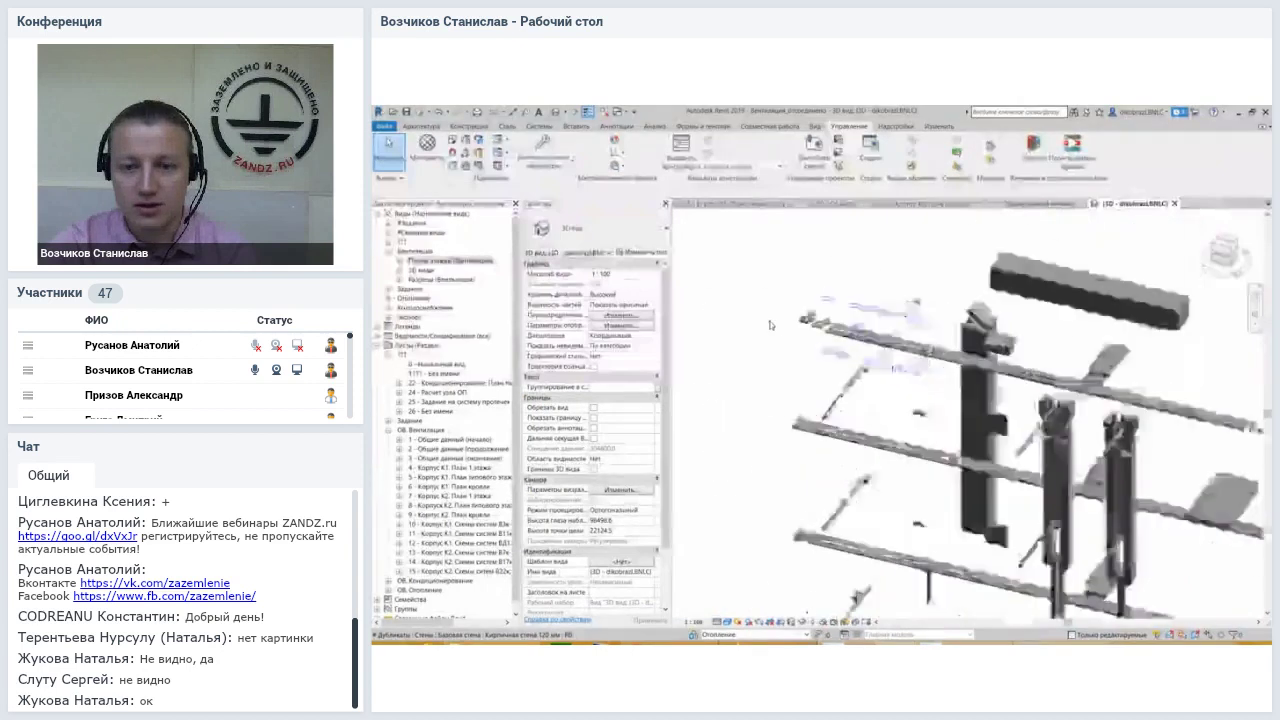
scroll(862, 340, down, 5)
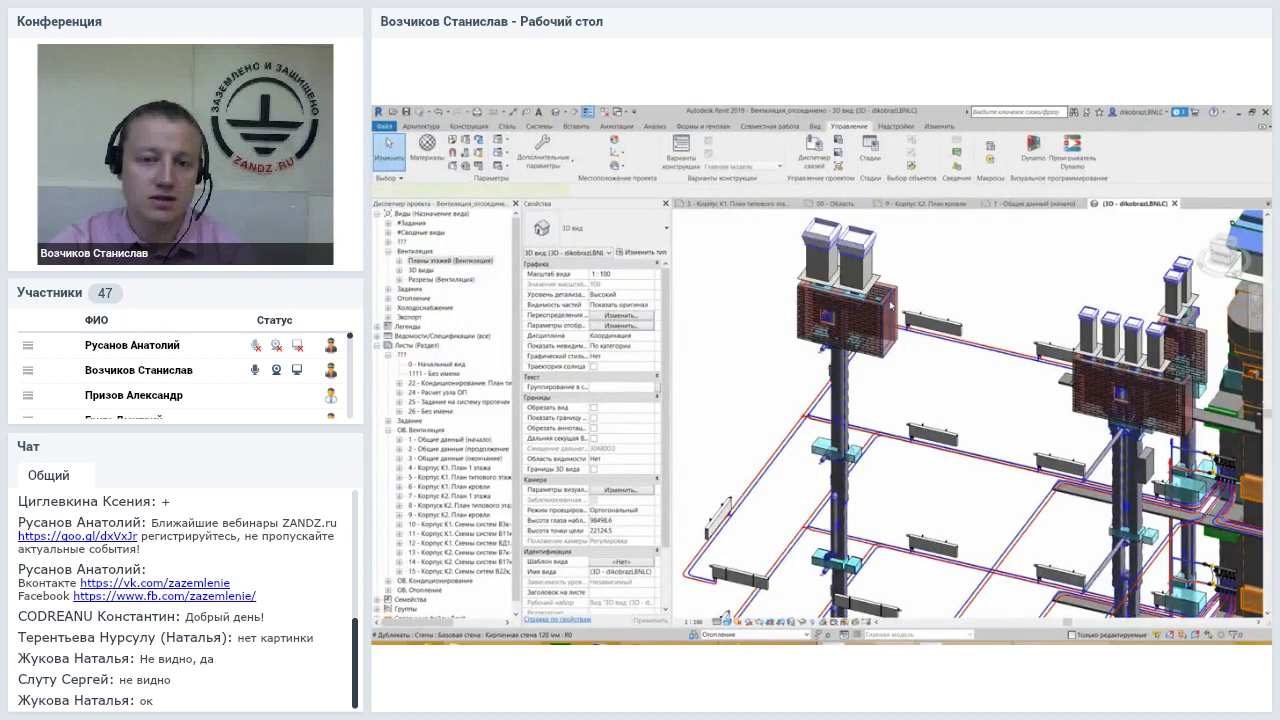
click(891, 305)
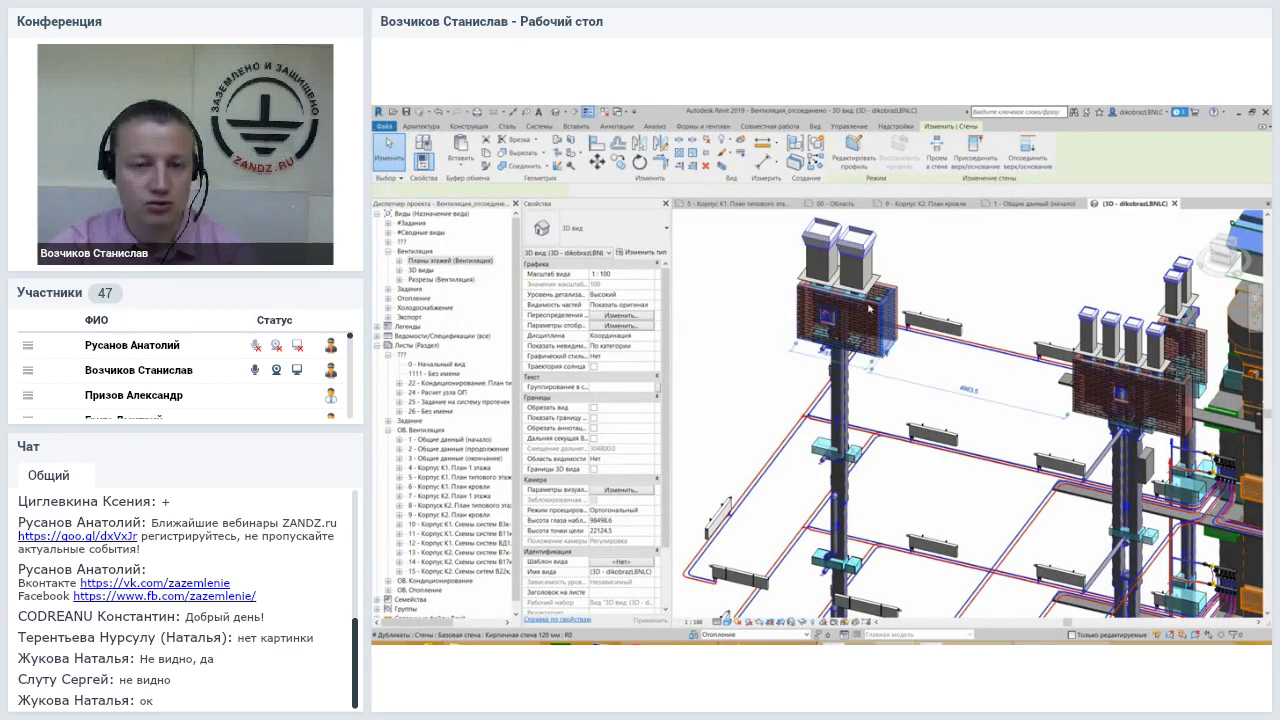
click(962, 284)
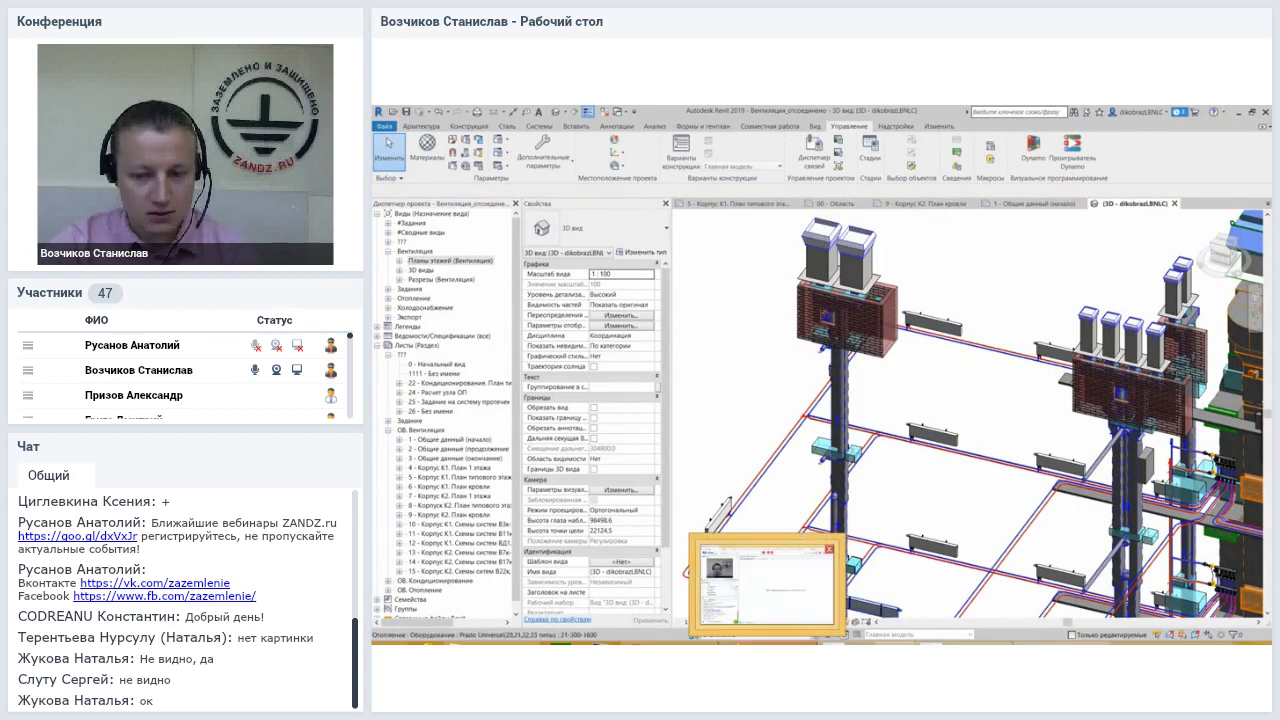
Switch briefly to the webinar browser window and return to the Revit model
click(768, 642)
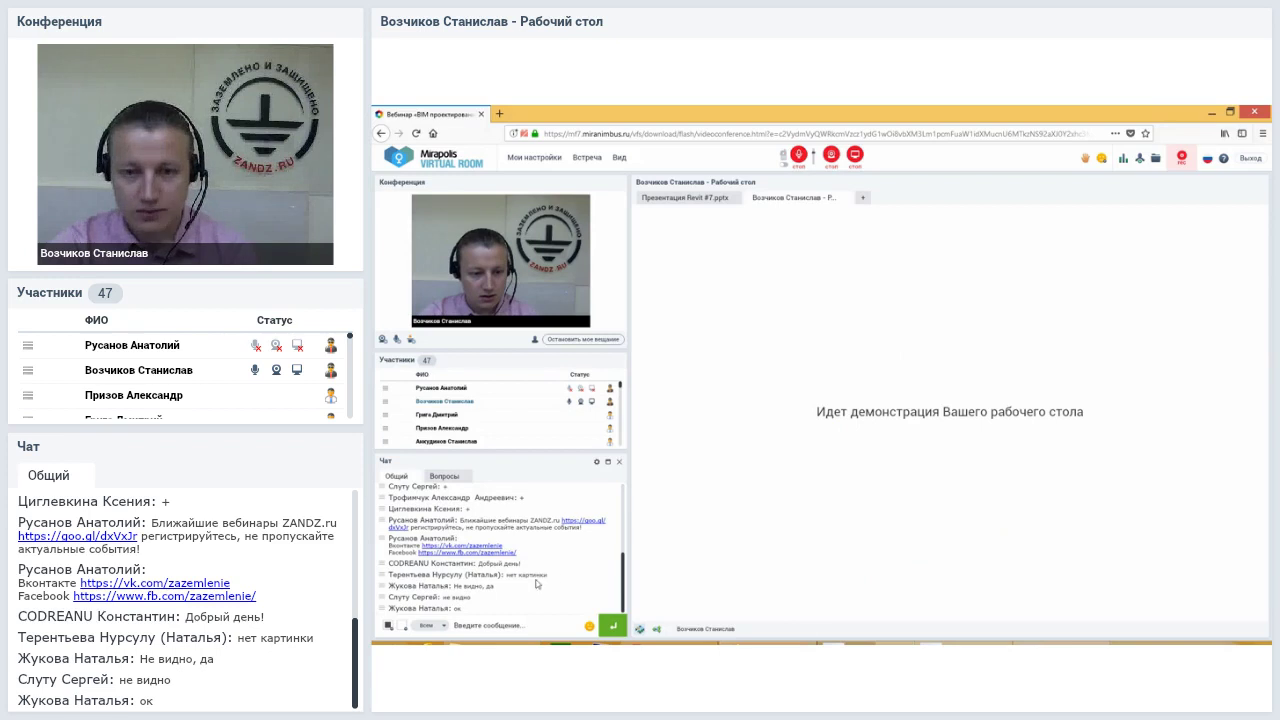
click(942, 640)
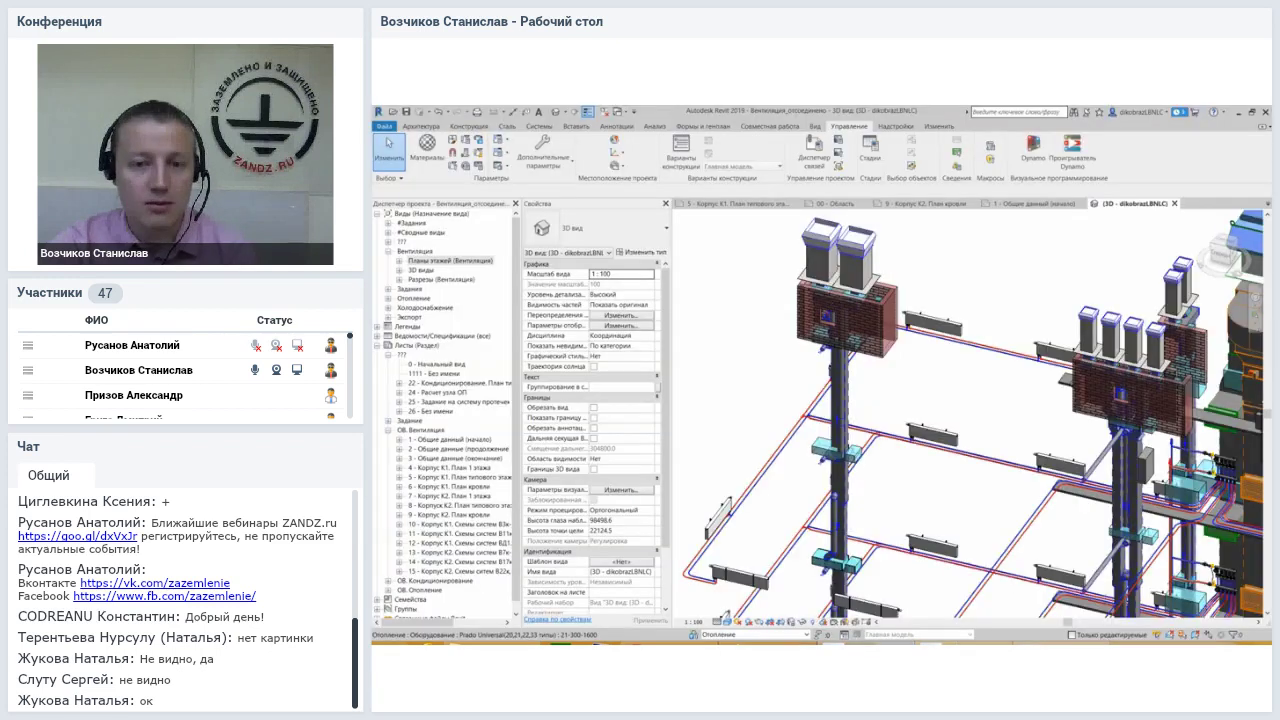
scroll(754, 311, up, 3)
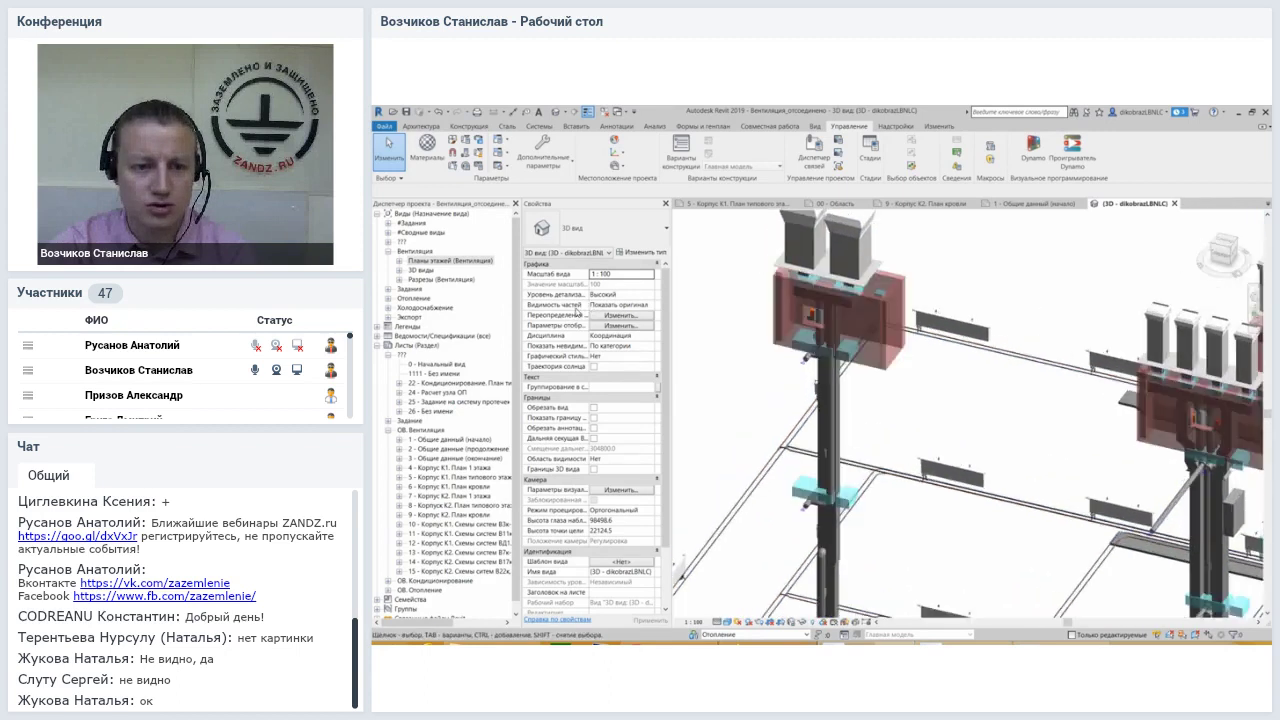
Turn off the Стены category in the 3D view's Visibility/Graphic Overrides
click(612, 316)
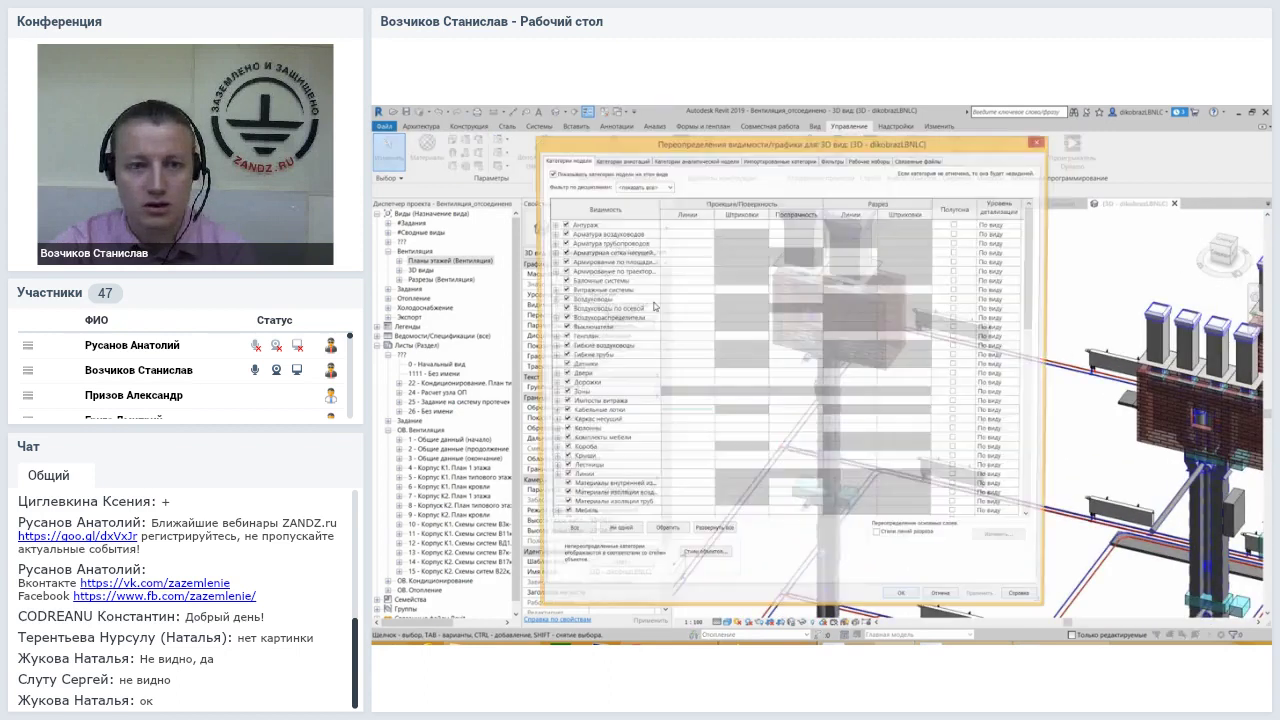
drag(1028, 233, 1029, 443)
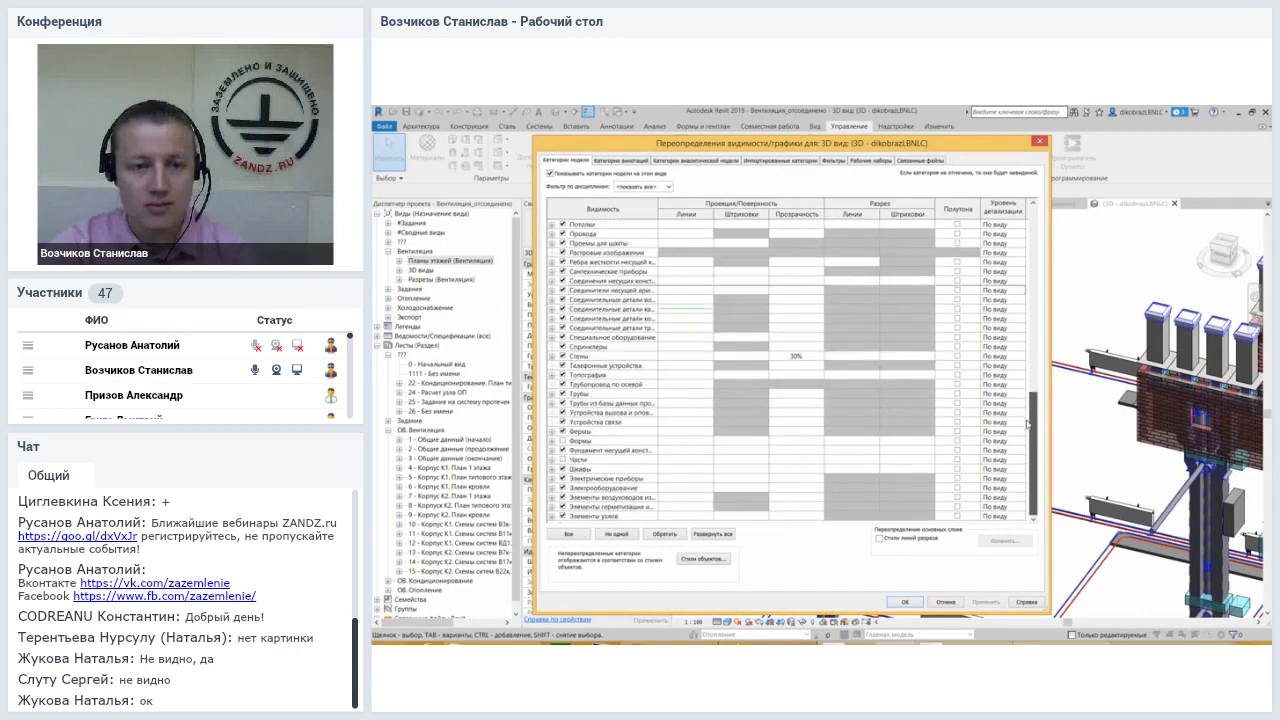
click(563, 357)
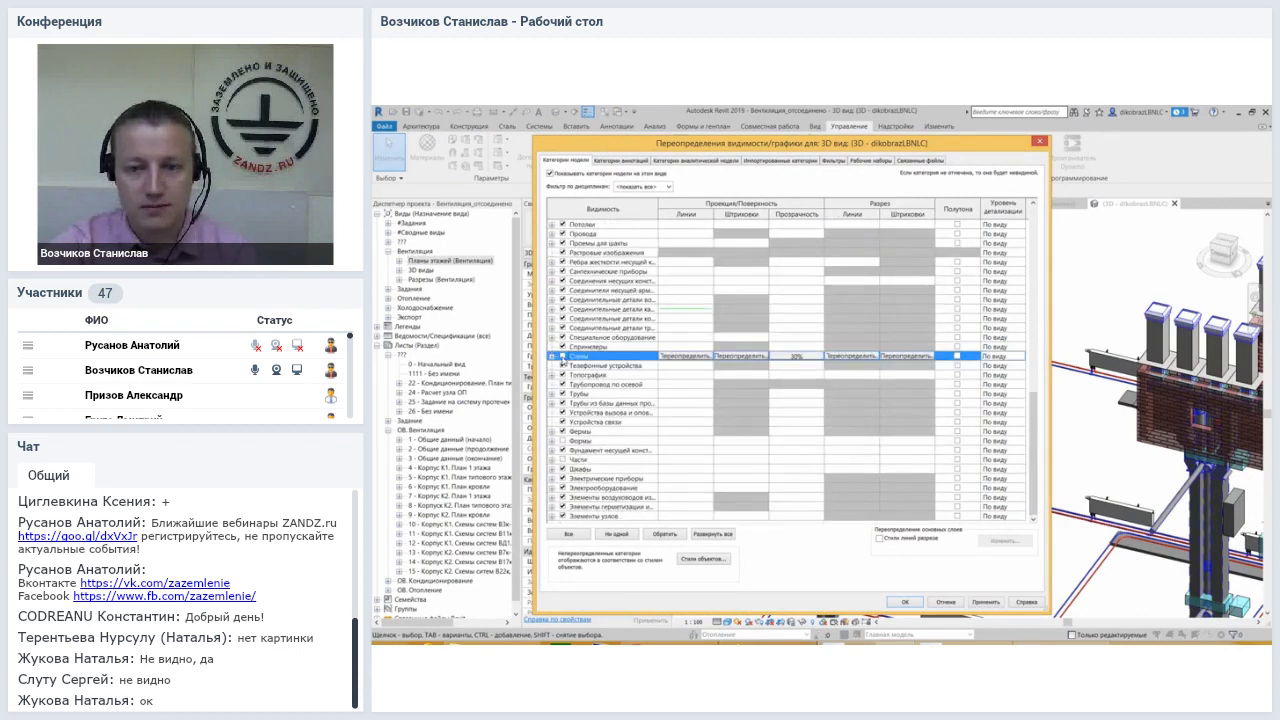
click(910, 603)
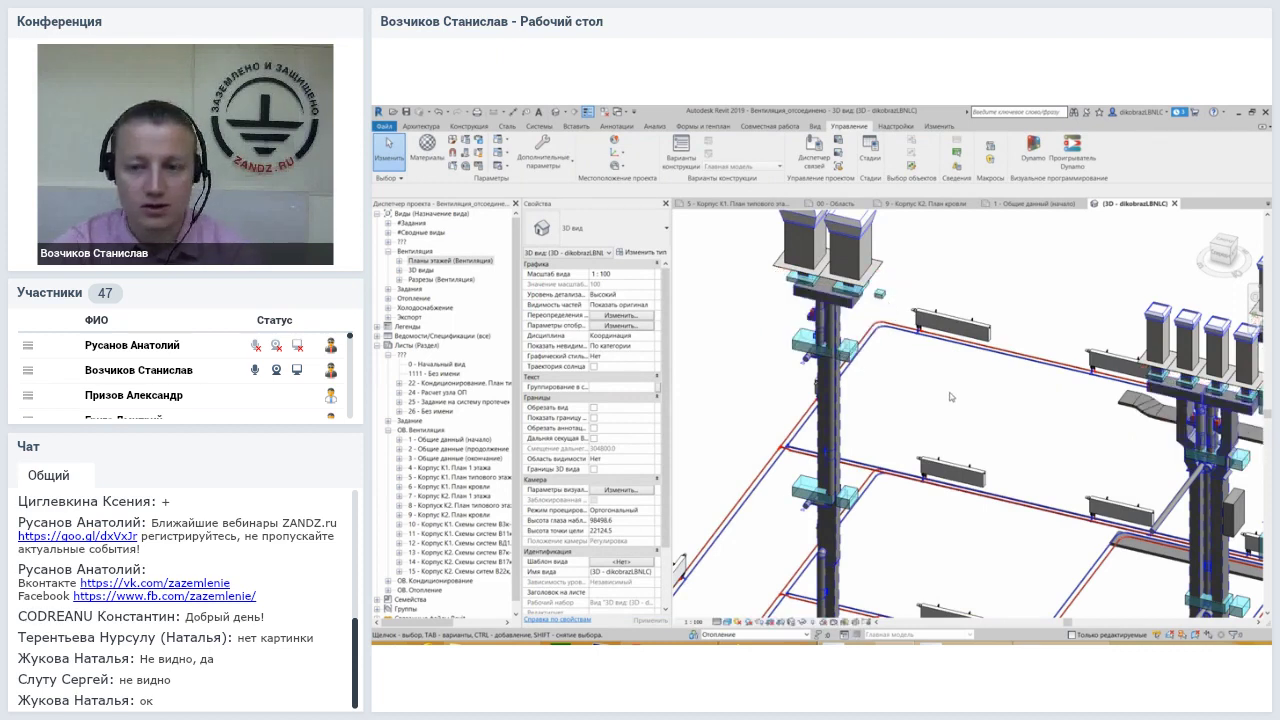
scroll(976, 395, up, 2)
scroll(797, 409, down, 2)
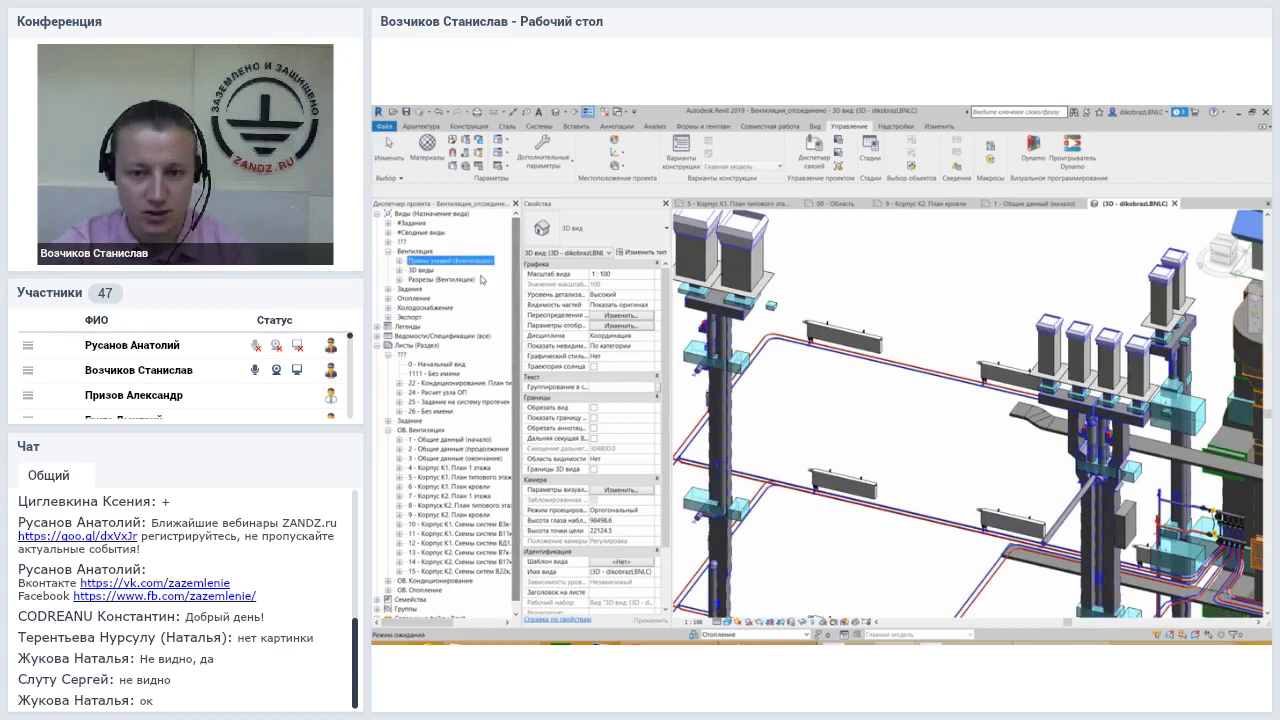
click(866, 357)
key(i)
key(c)
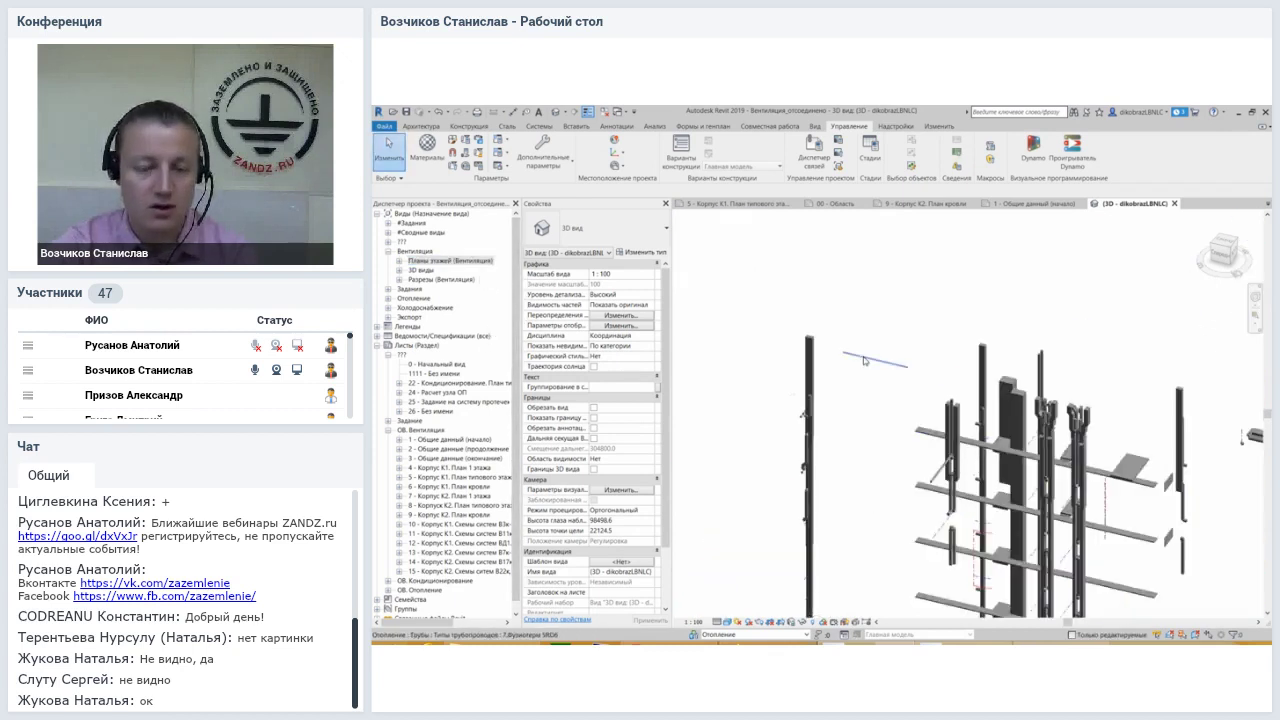
key(h)
key(r)
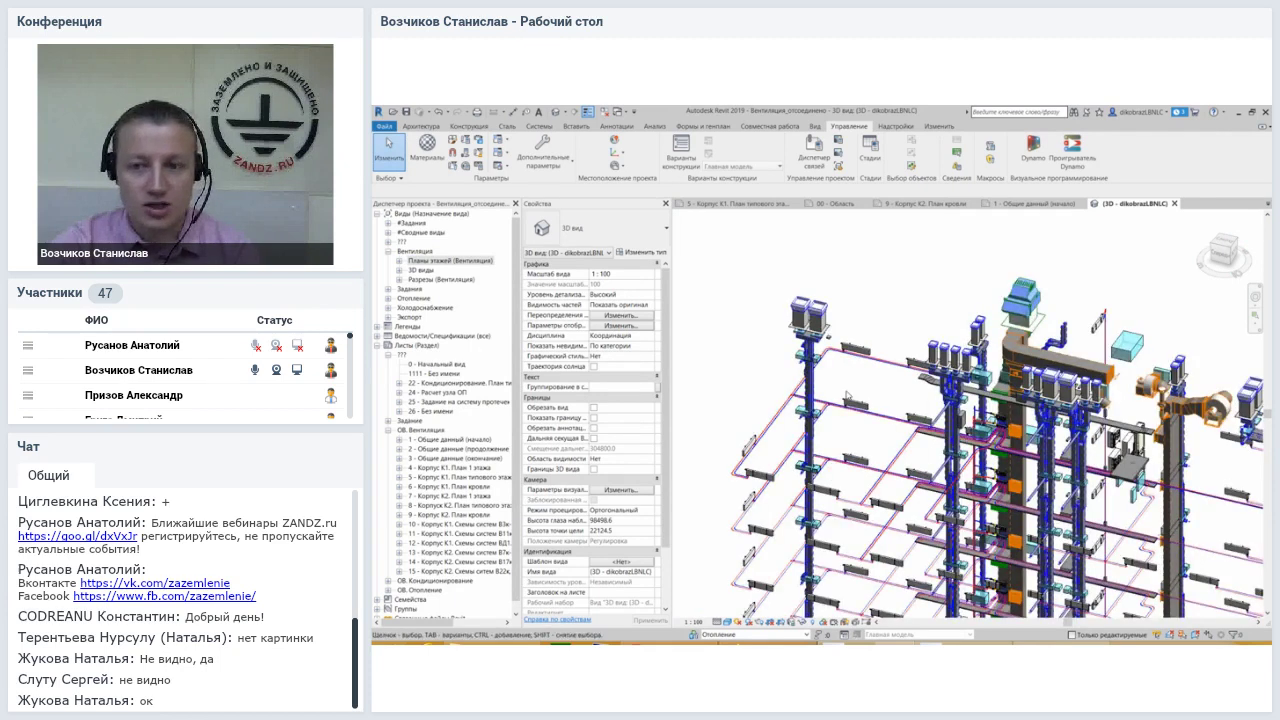
click(630, 318)
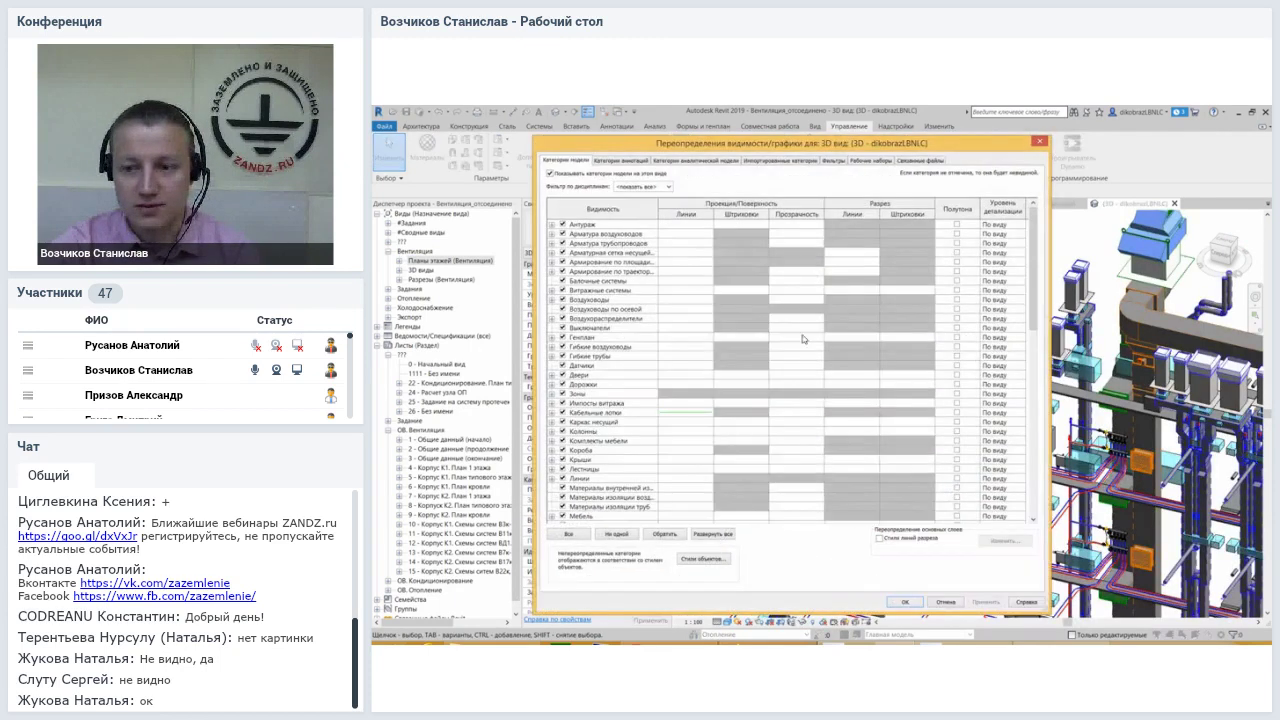
drag(1033, 245, 1030, 346)
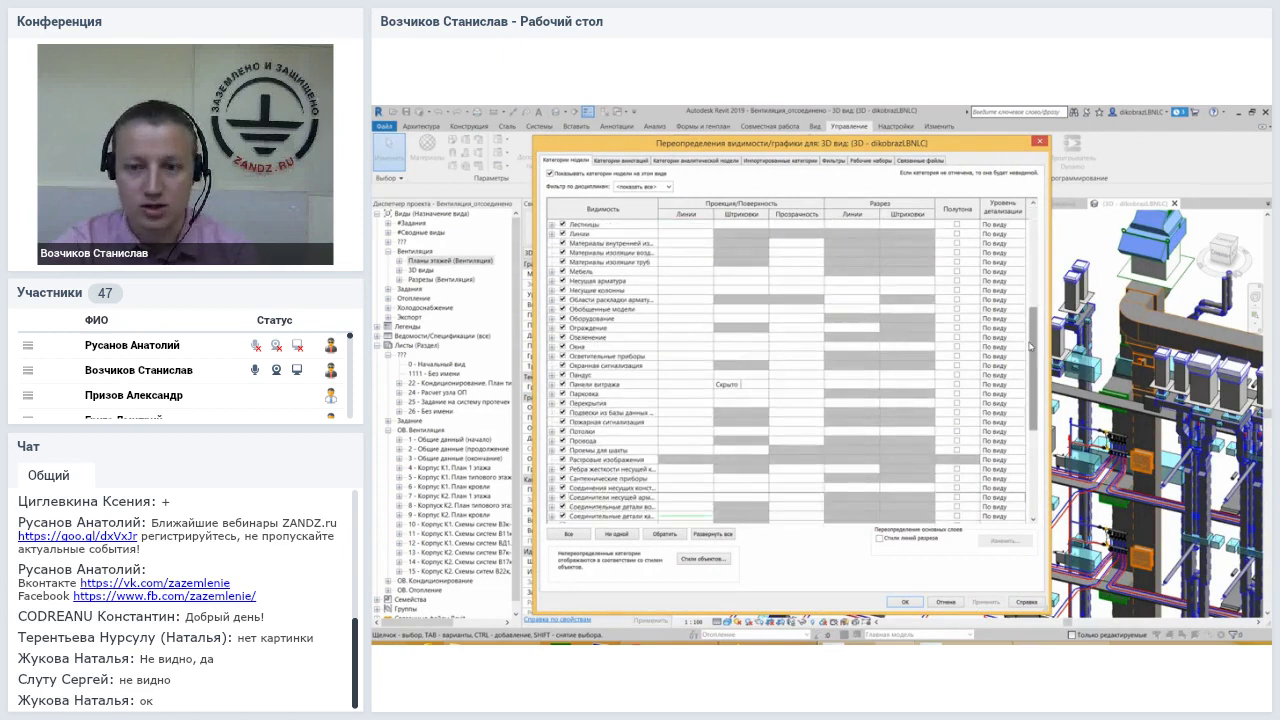
Close the overrides and orbit the 3D view to see the riser from another side
click(1040, 142)
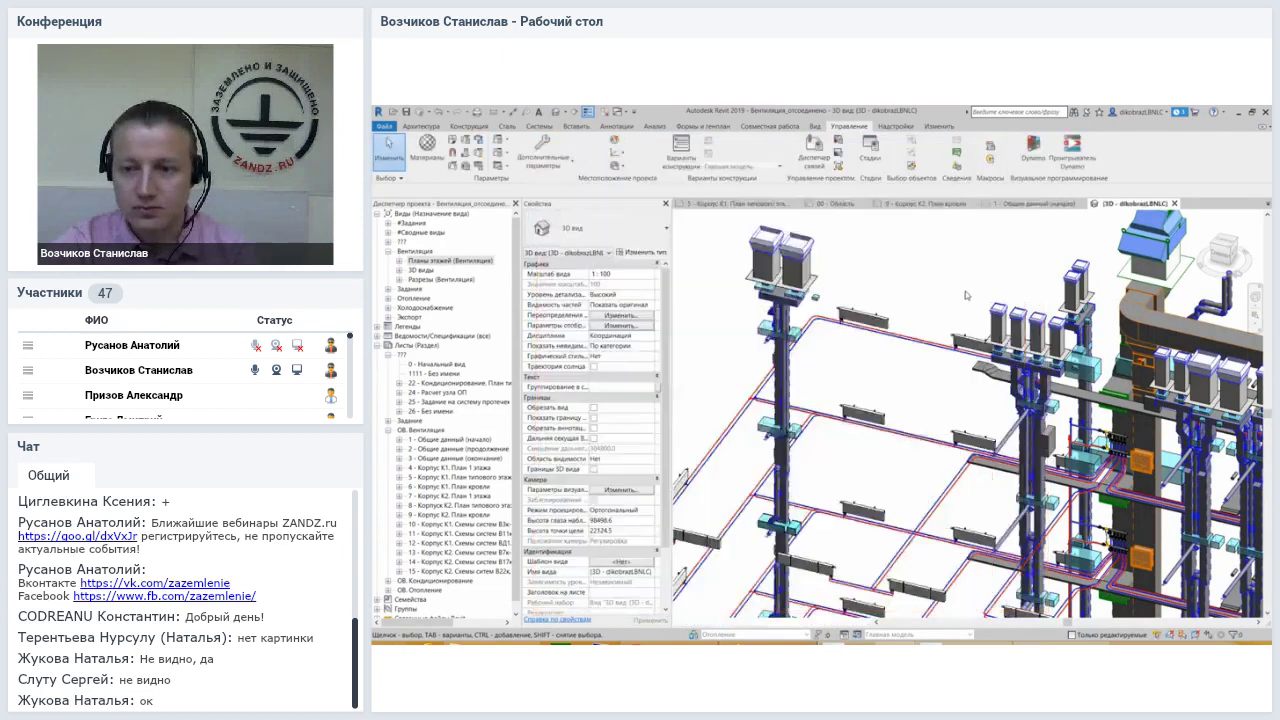
middle_drag(955, 298, 923, 382)
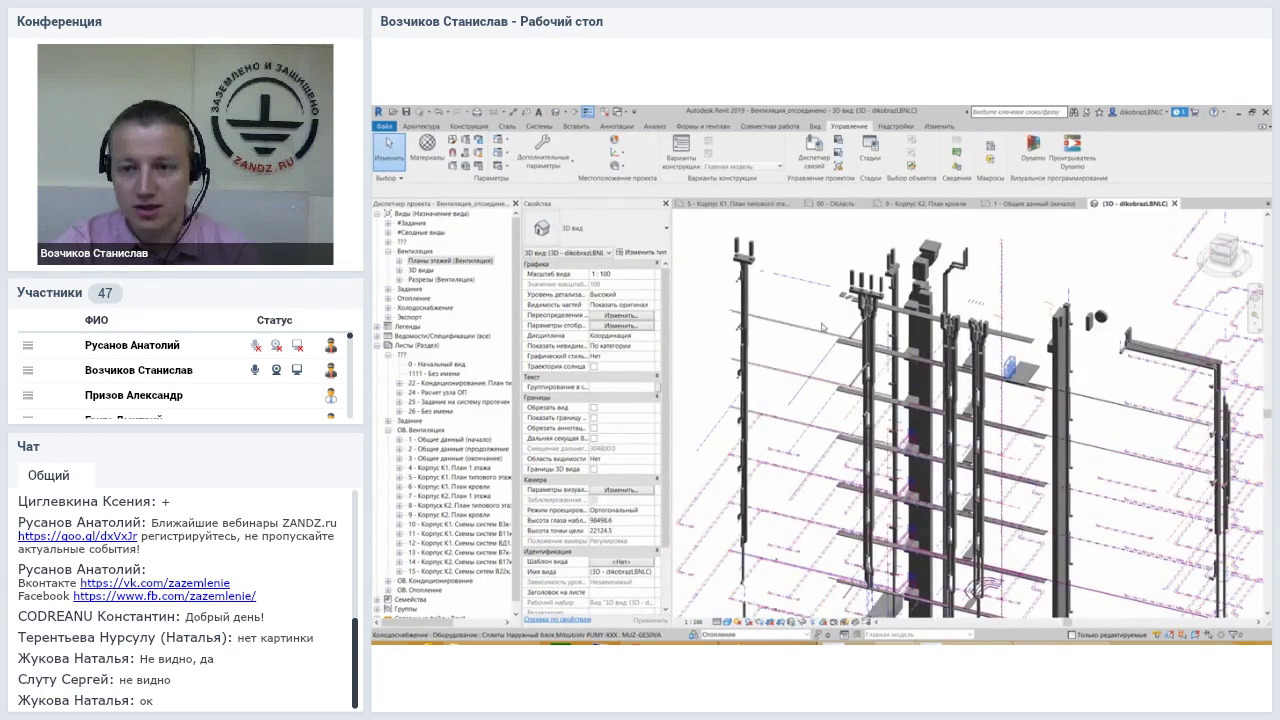
scroll(962, 323, up, 3)
scroll(962, 323, up, 3)
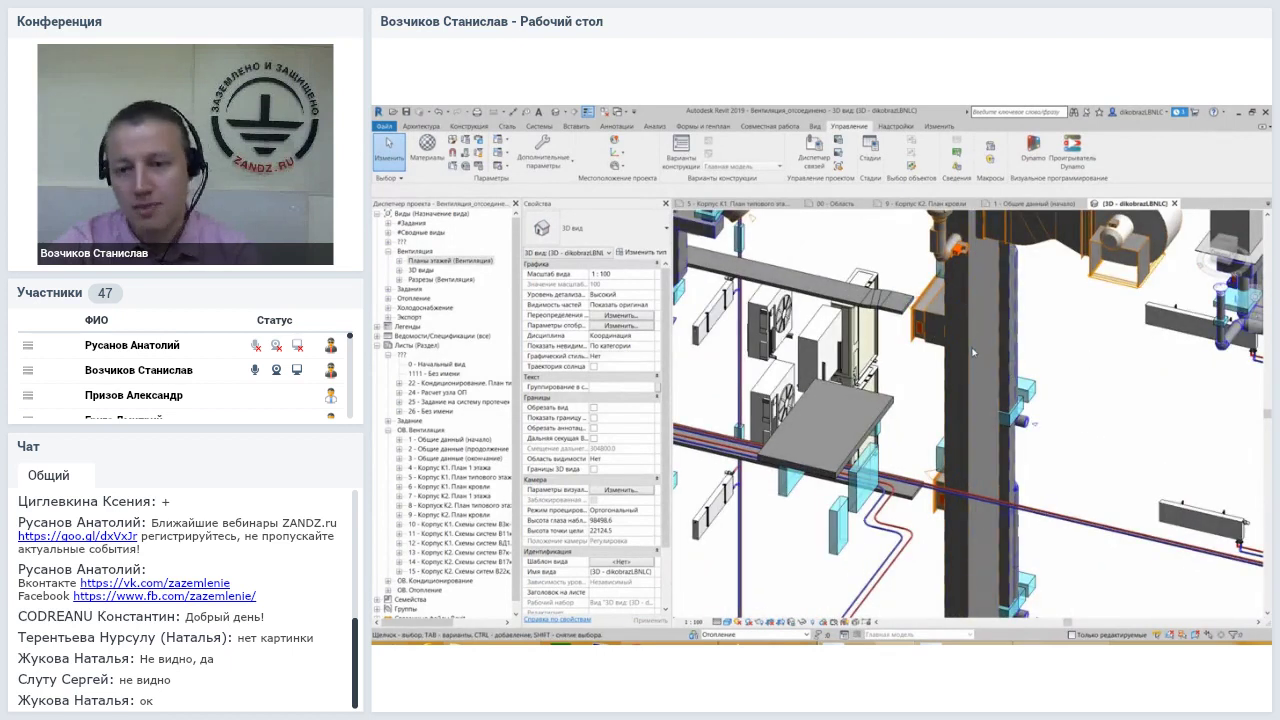
shift+middle_drag(972, 352, 977, 306)
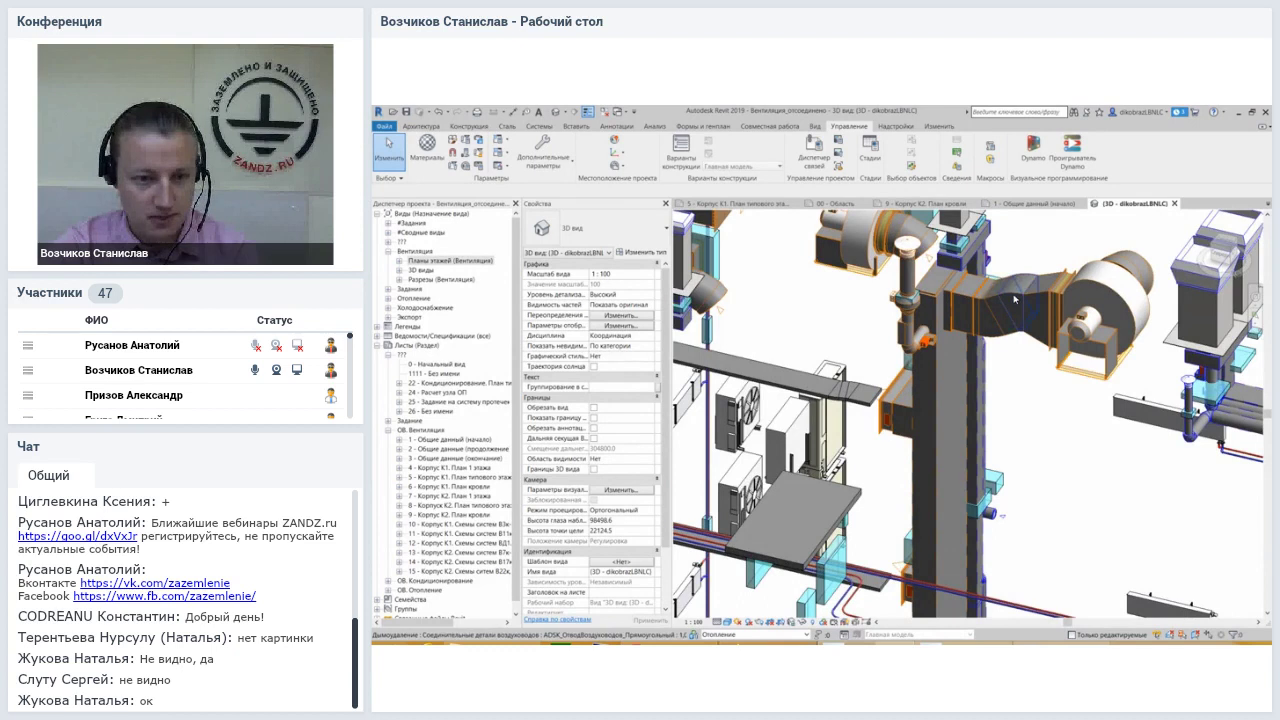
Check the properties of a duct fitting, a roof silencer and a duct
click(1014, 298)
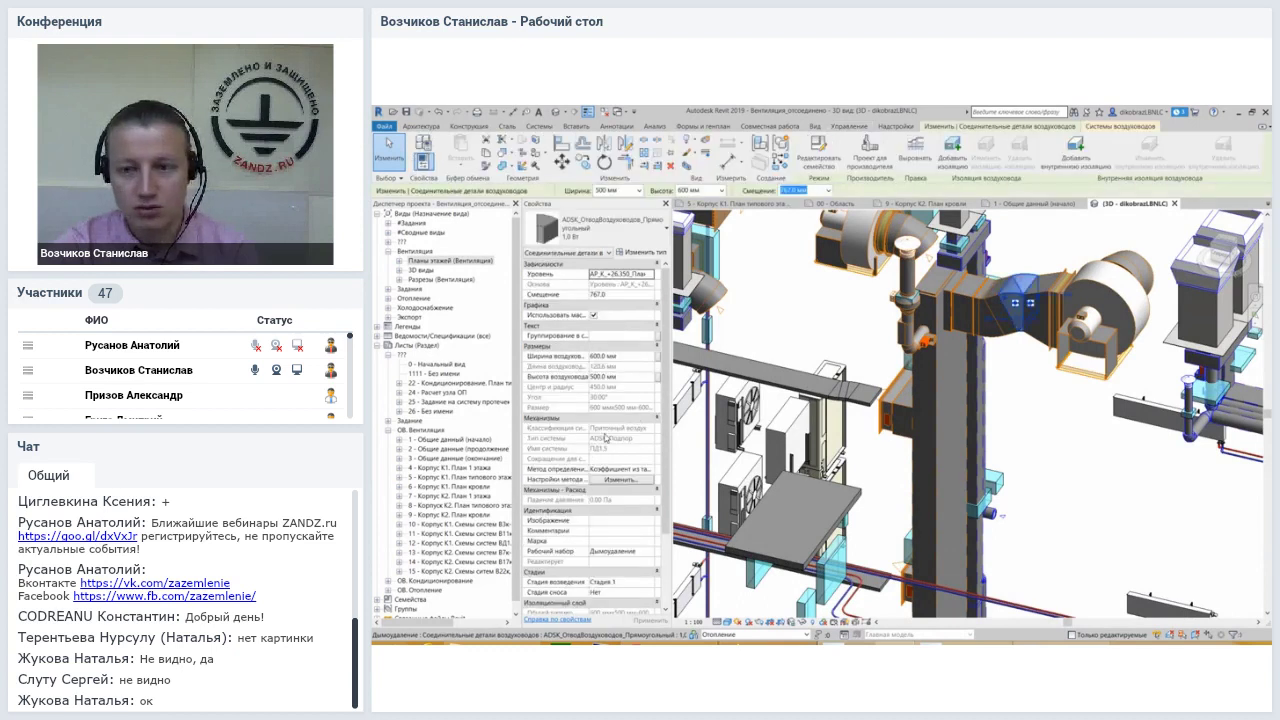
mouse_move(802, 393)
shift+middle_down()
mouse_move(1054, 428)
mouse_move(960, 410)
shift+middle_up()
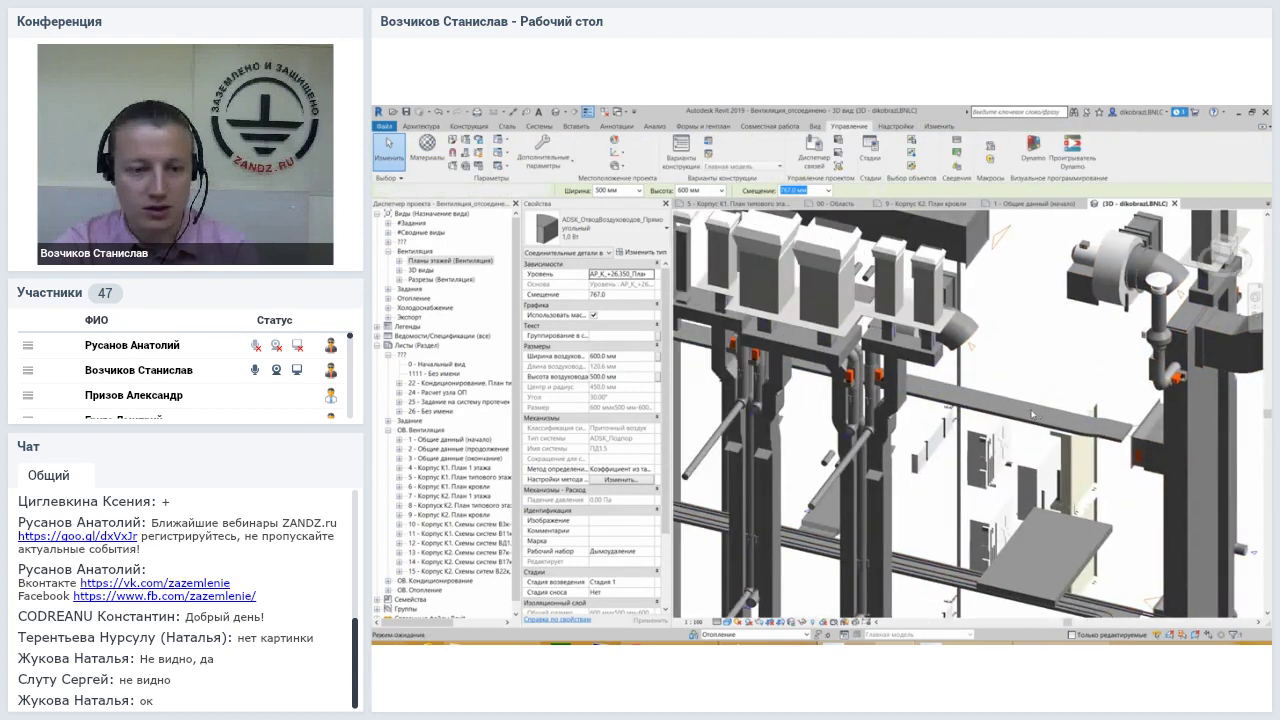
key(Escape)
click(818, 290)
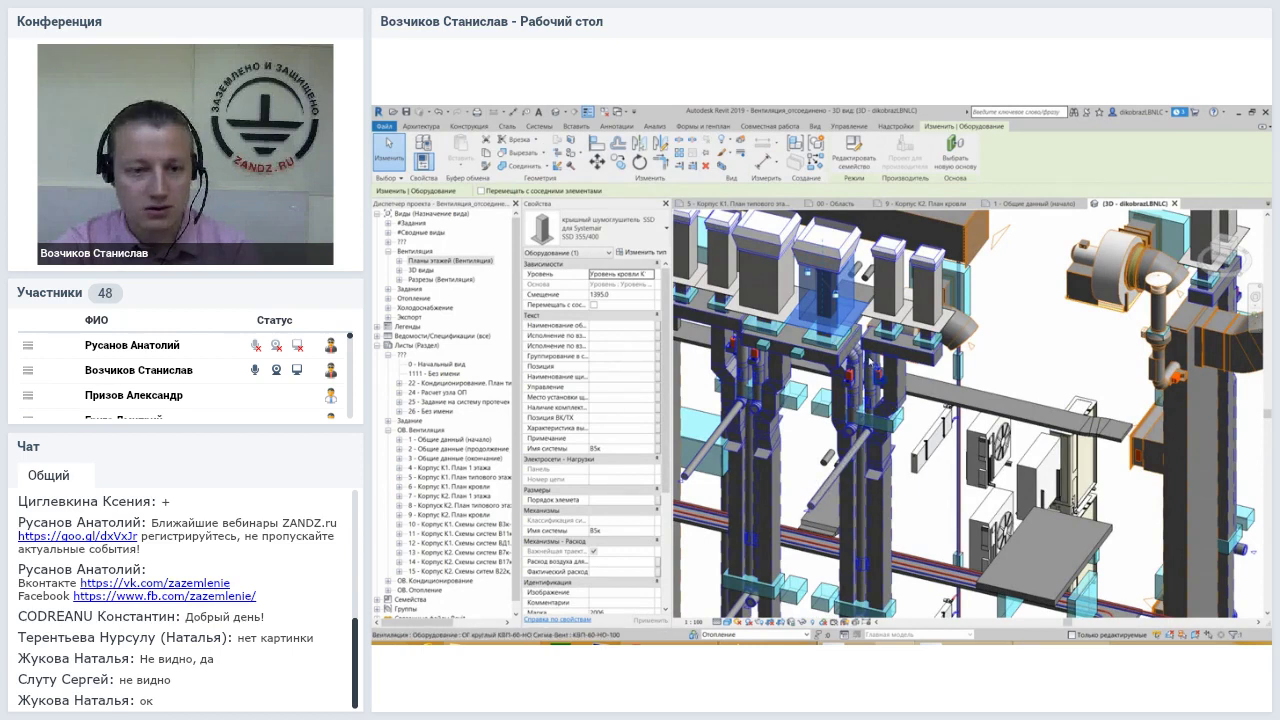
click(870, 360)
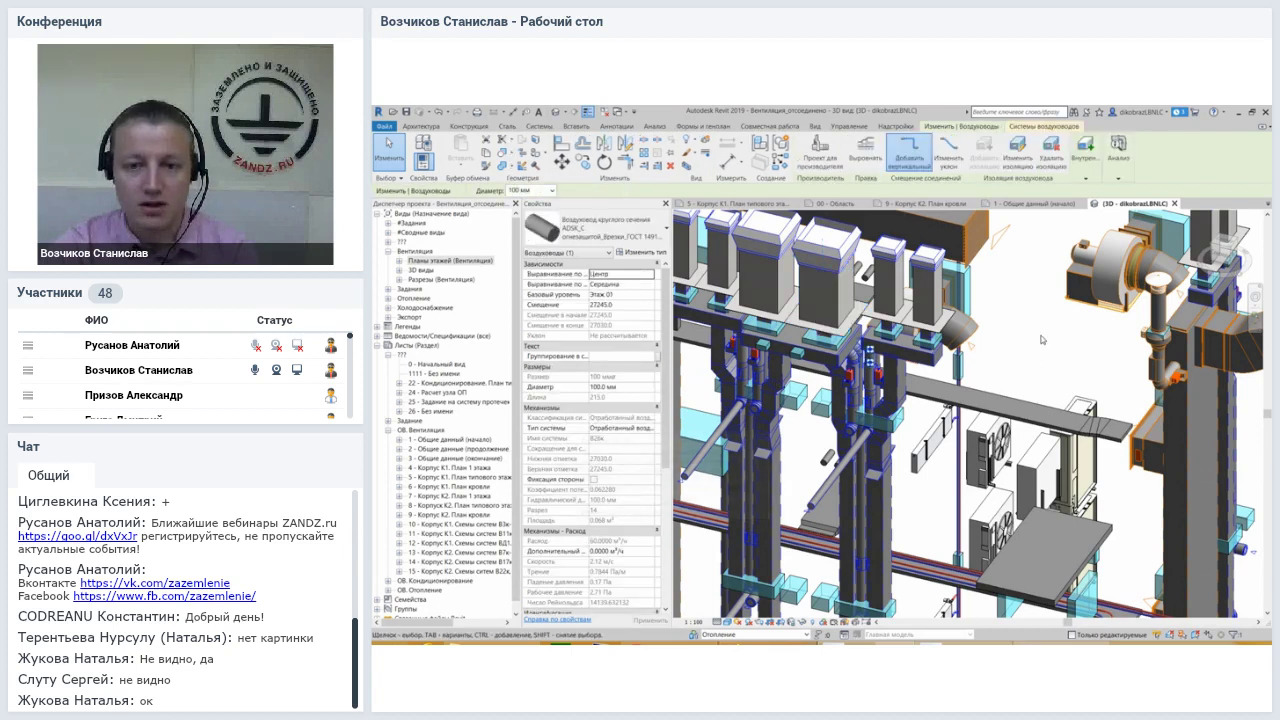
mouse_move(986, 374)
shift+middle_down()
mouse_move(940, 380)
mouse_move(988, 384)
shift+middle_up()
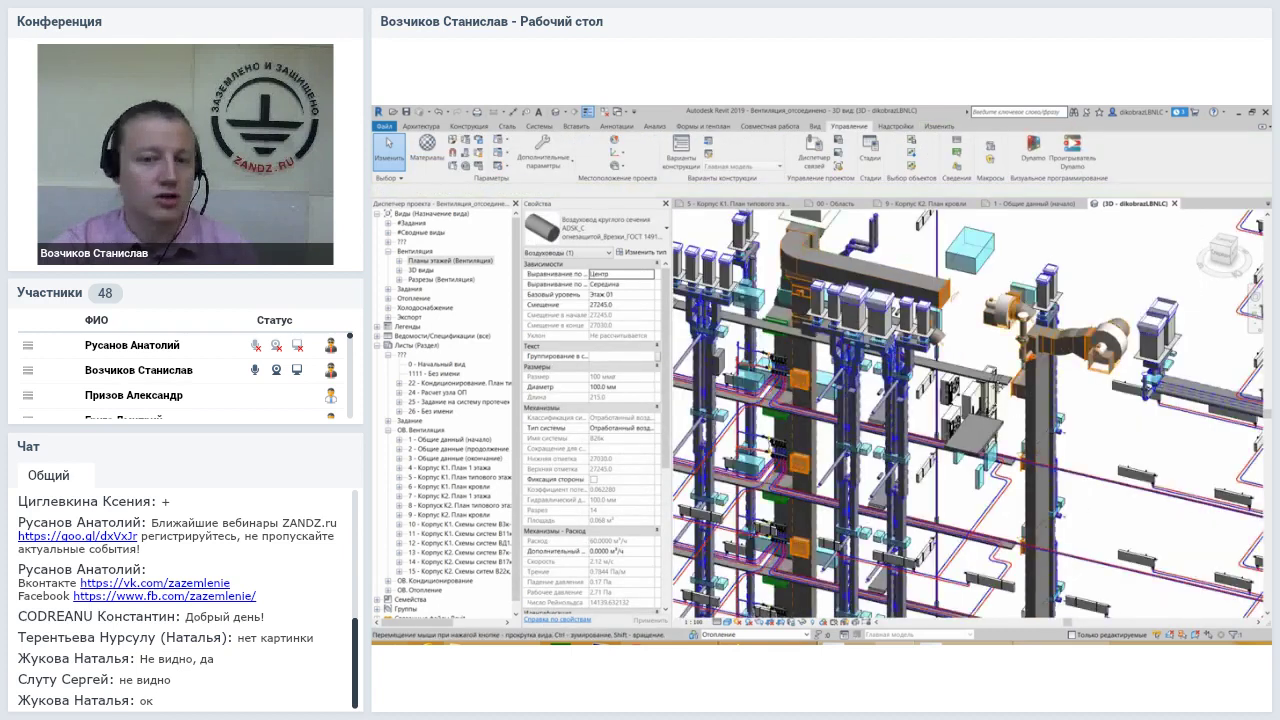
key(Escape)
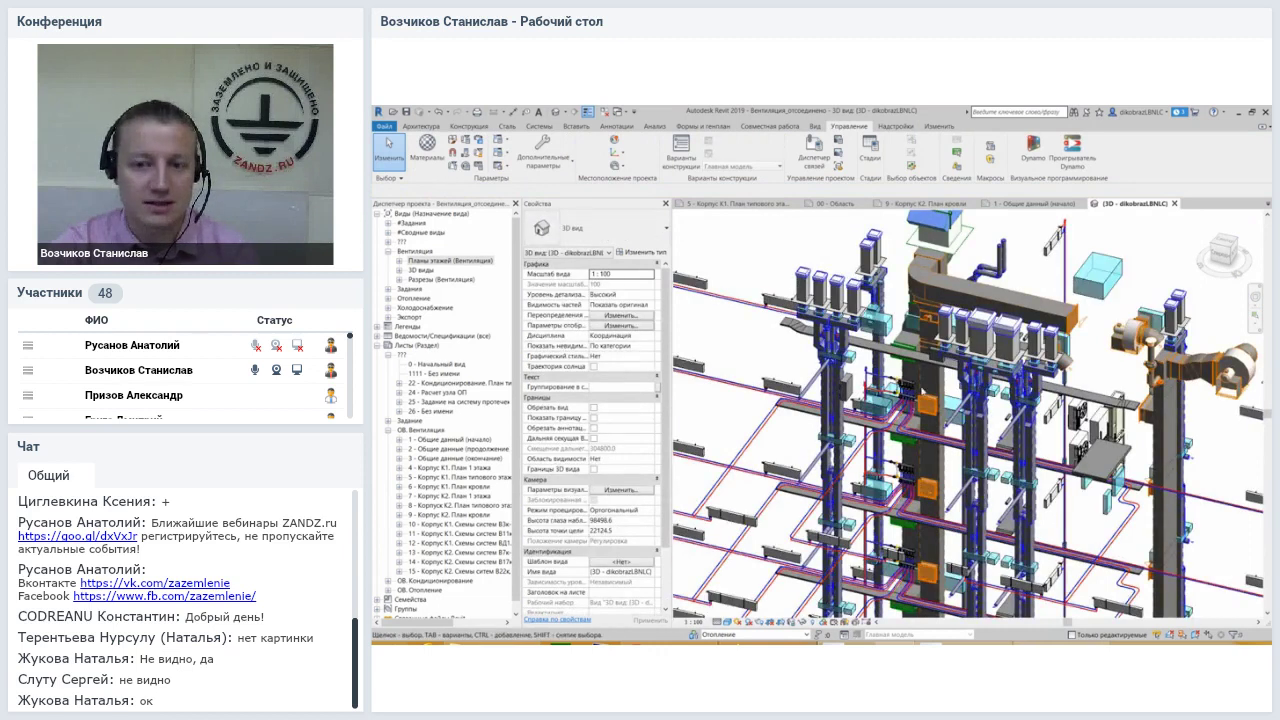
Orbit the model and reopen Visibility/Graphic Overrides for the 3D view
shift+middle_drag(815, 380, 899, 390)
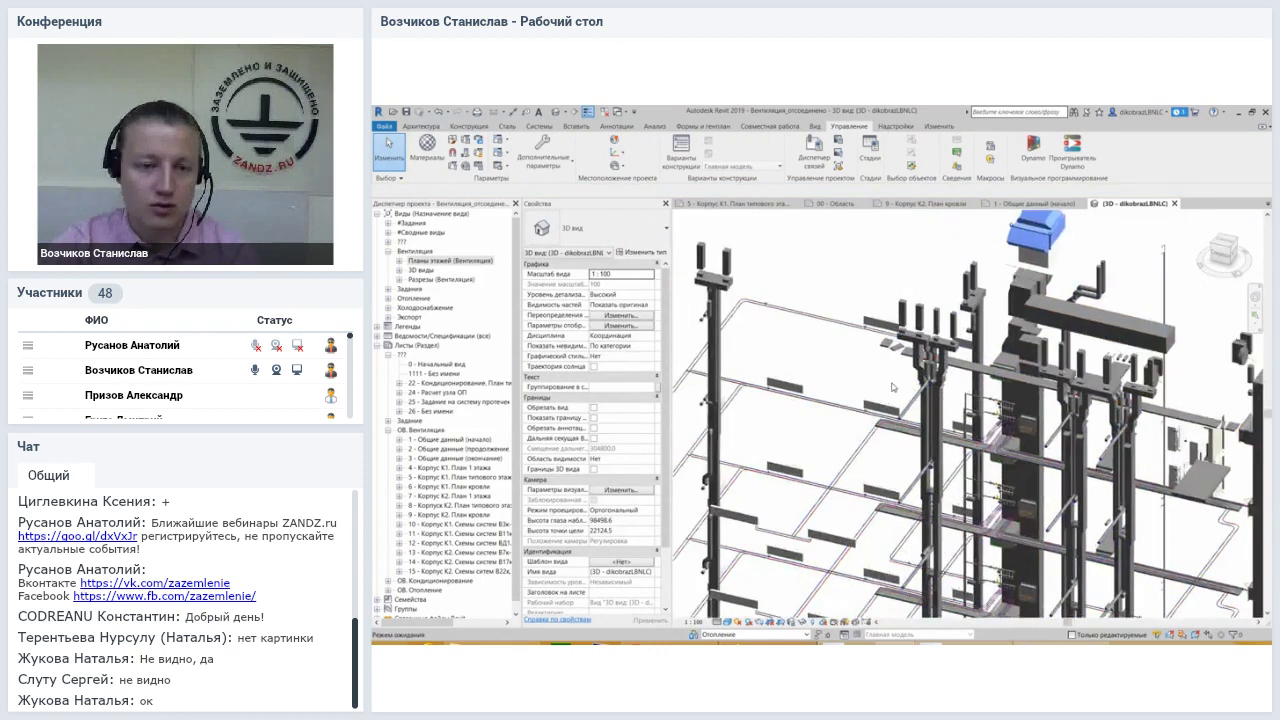
scroll(771, 368, up, 2)
click(650, 318)
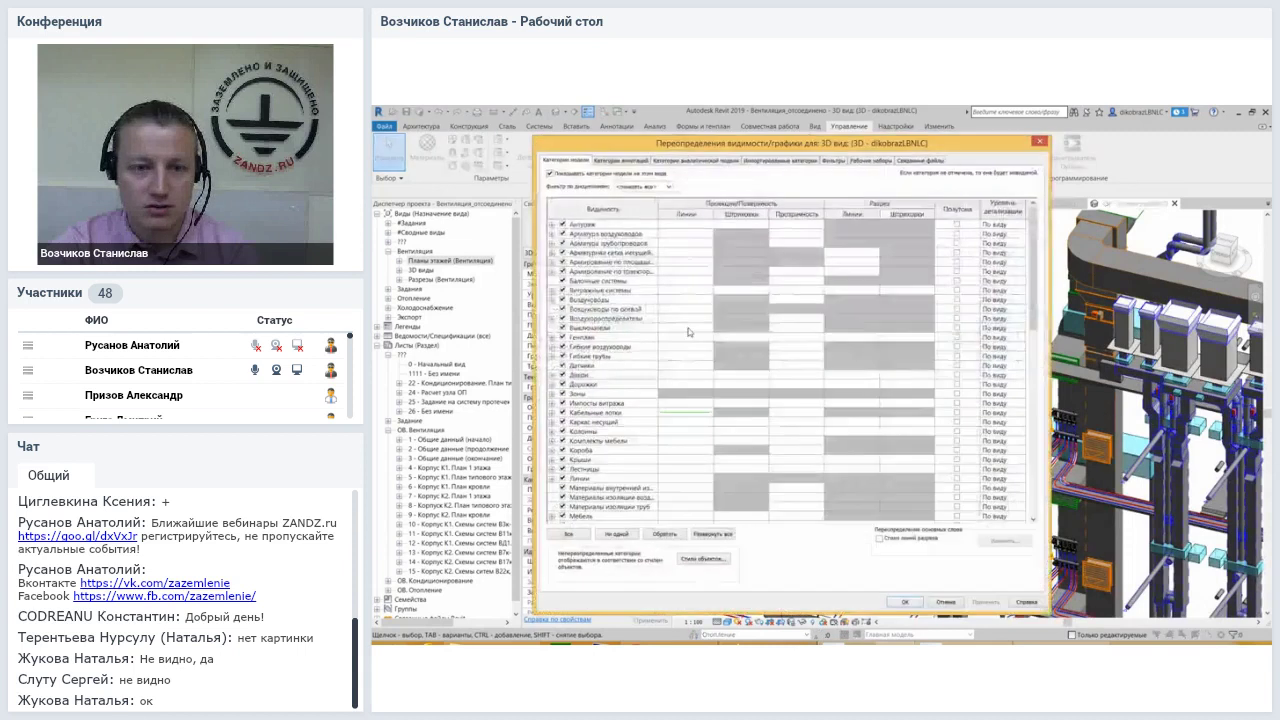
Browse the Воздуховоды, Воздуховоды по осевой, Генплан and Выключатели category rows
scroll(1036, 248, down, 3)
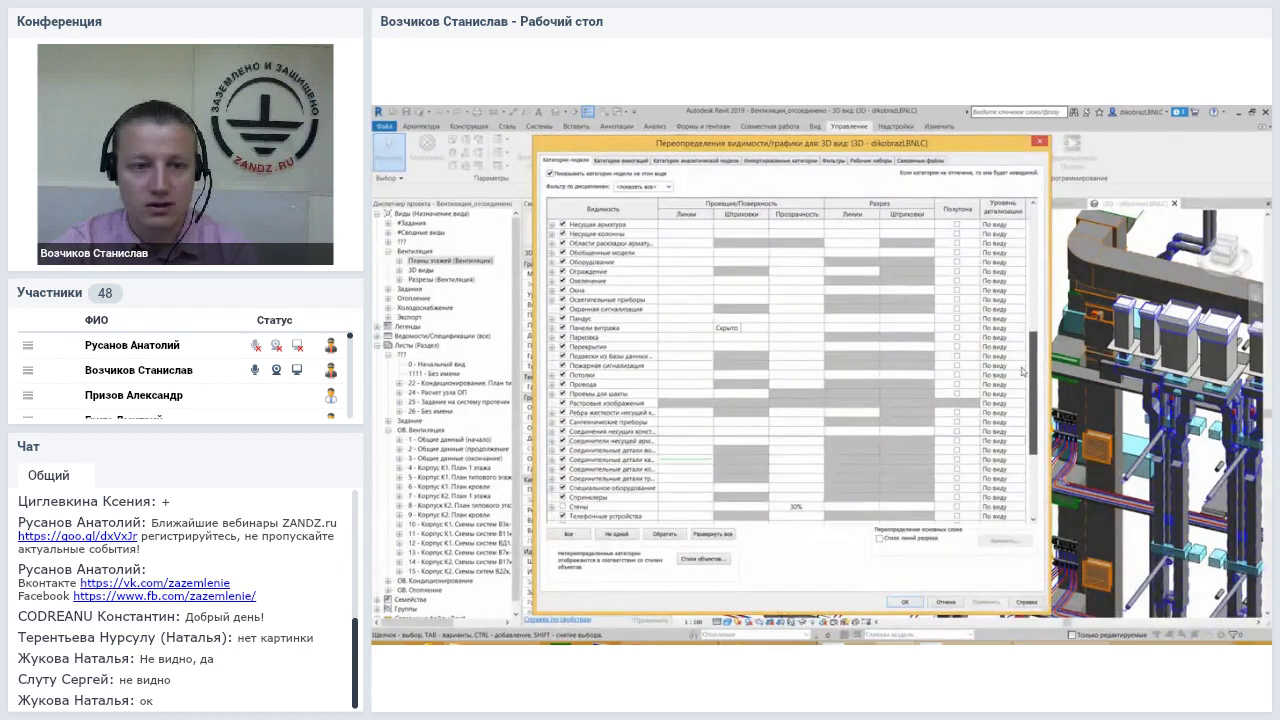
scroll(1000, 300, up, 3)
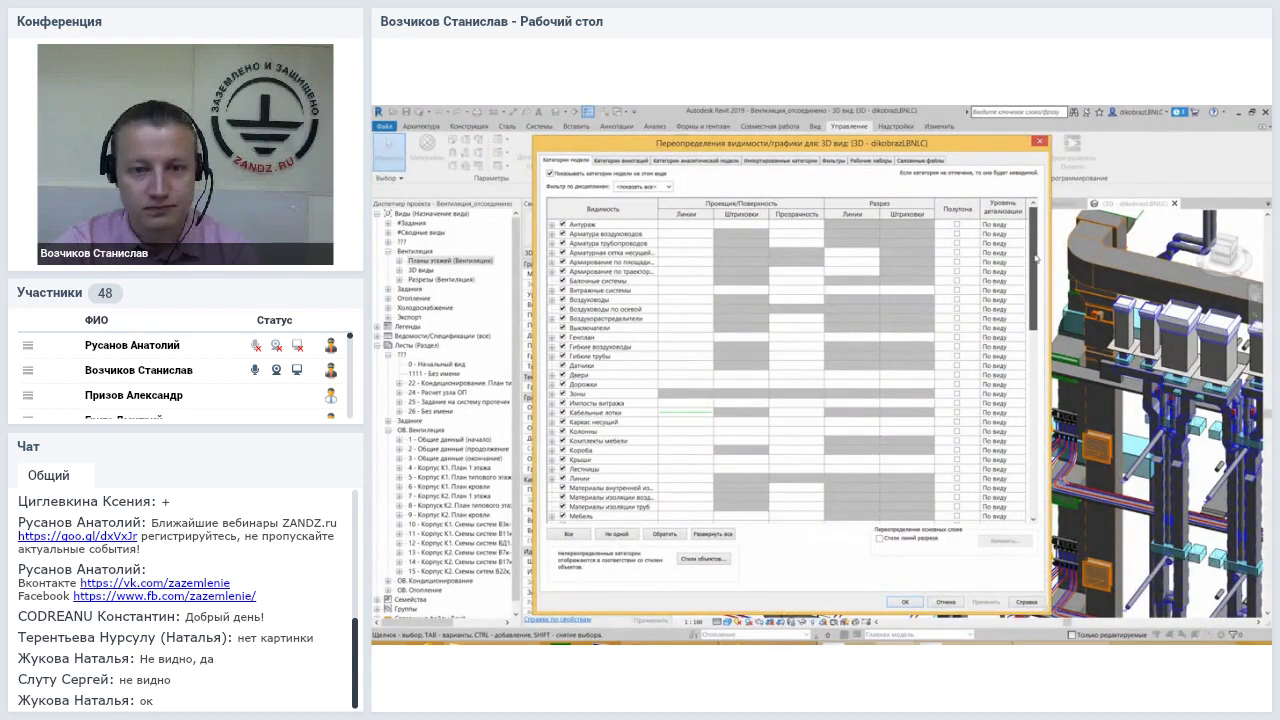
click(604, 302)
click(720, 340)
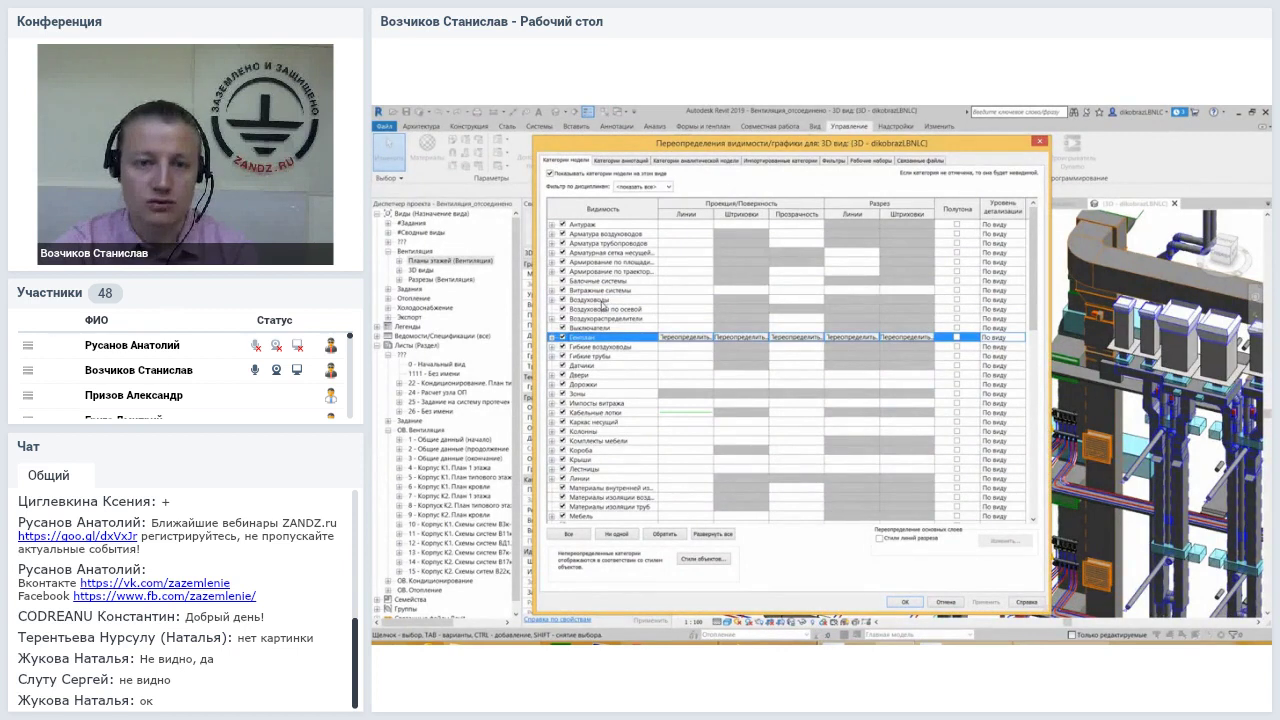
click(604, 302)
click(688, 310)
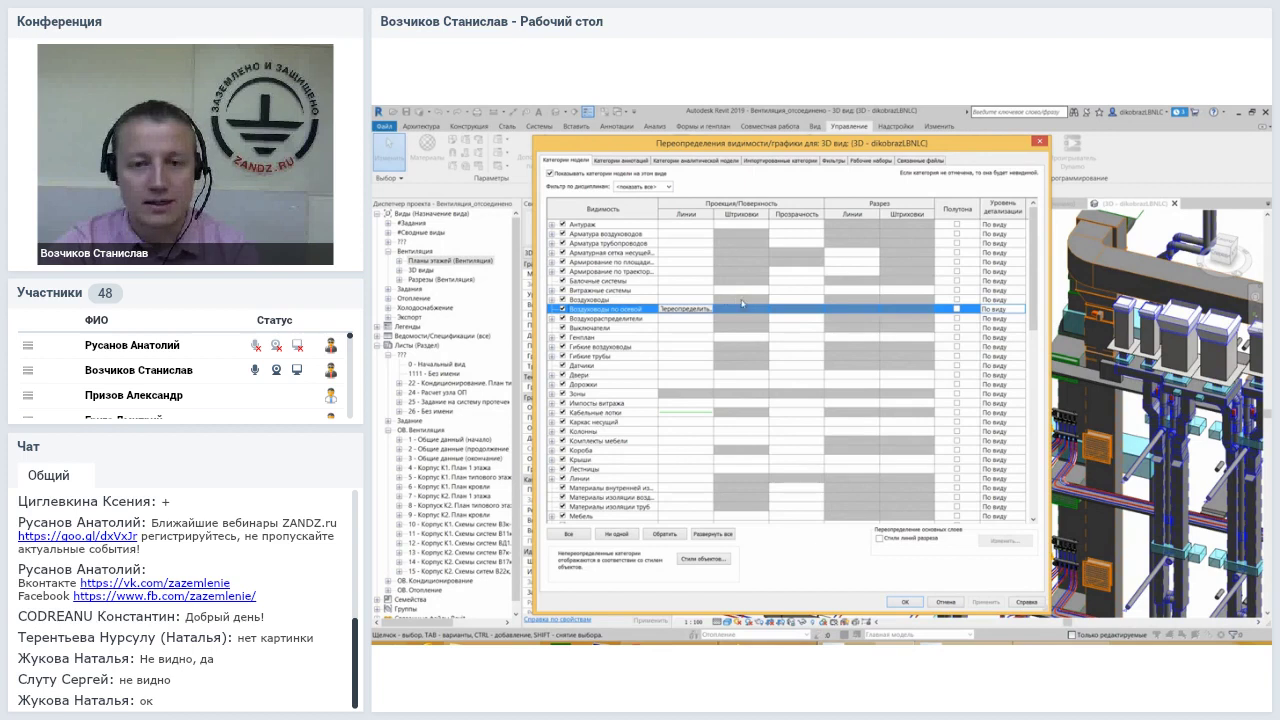
click(697, 339)
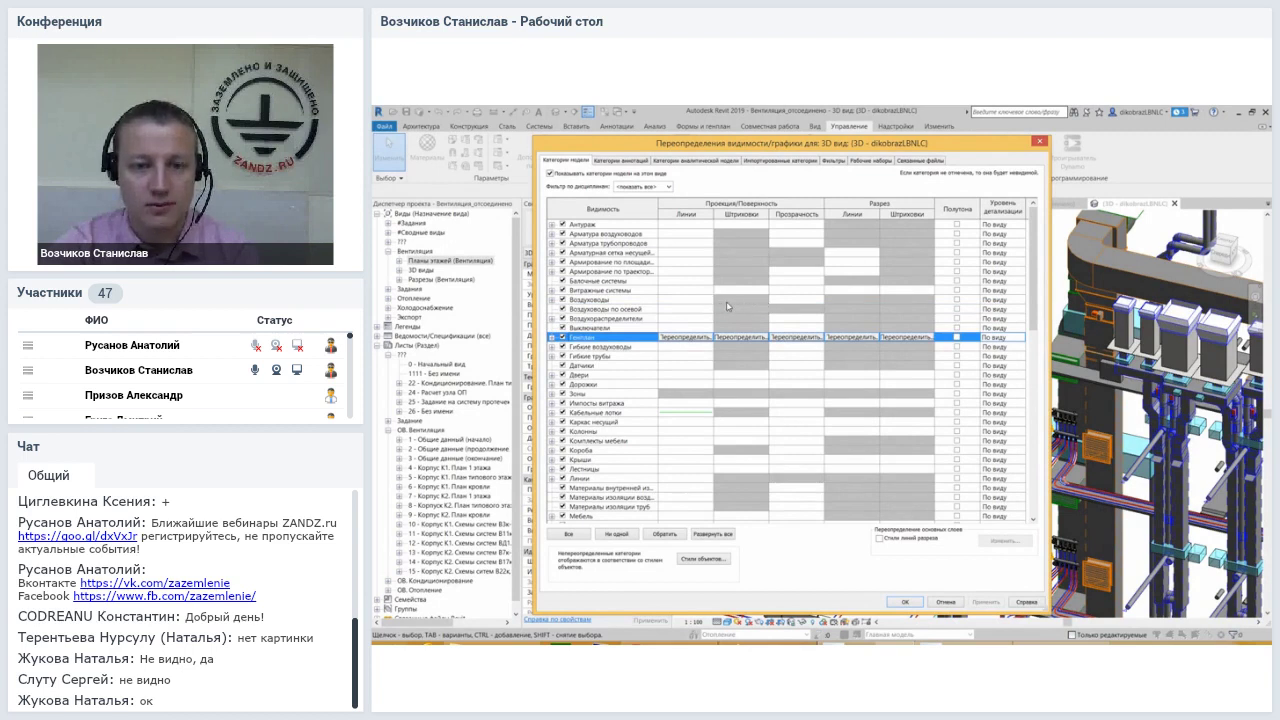
click(777, 300)
click(744, 328)
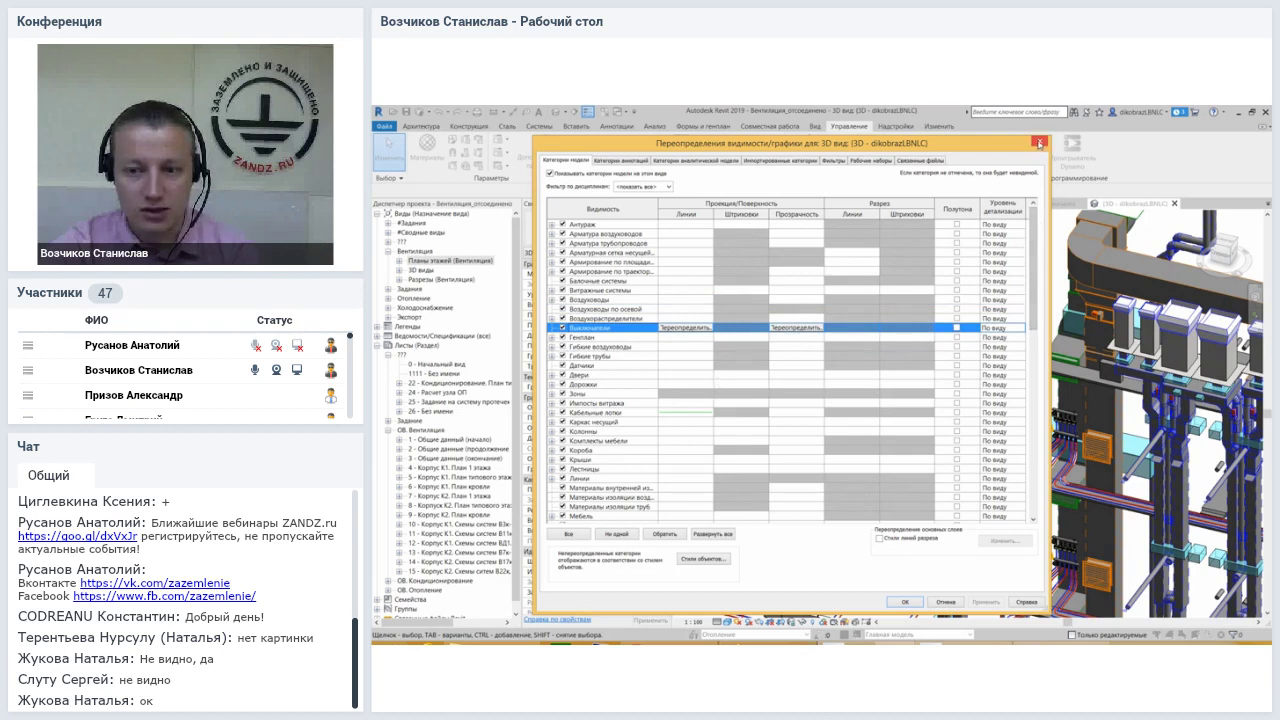
Select the Оборудование category and open its Surface Patterns override
drag(1037, 263, 1026, 450)
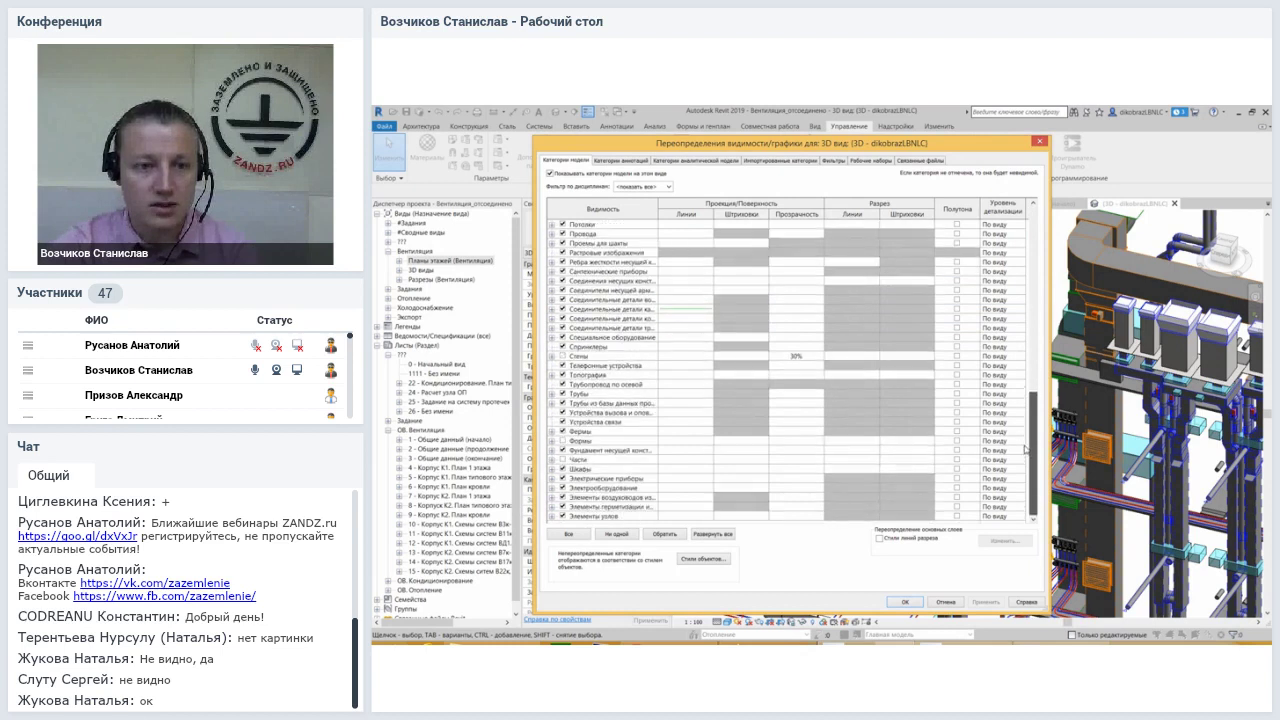
scroll(697, 352, up, 2)
scroll(698, 349, up, 2)
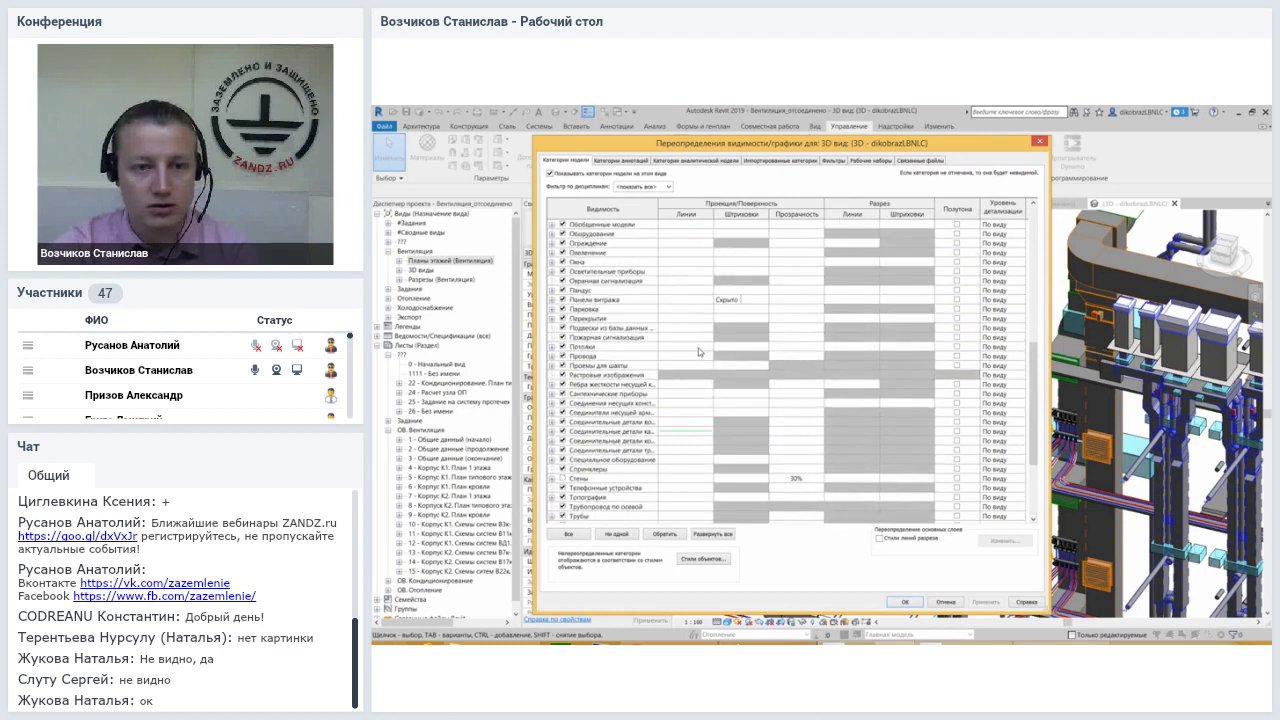
scroll(665, 305, up, 1)
click(580, 271)
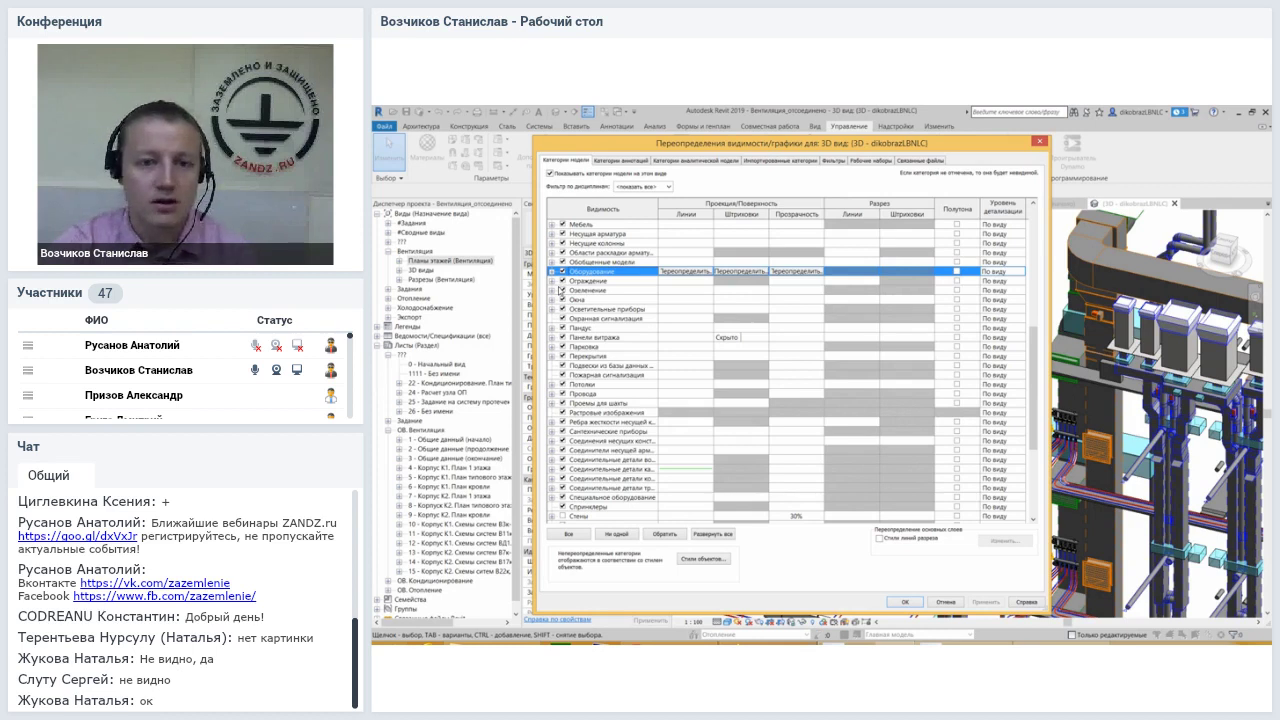
click(686, 291)
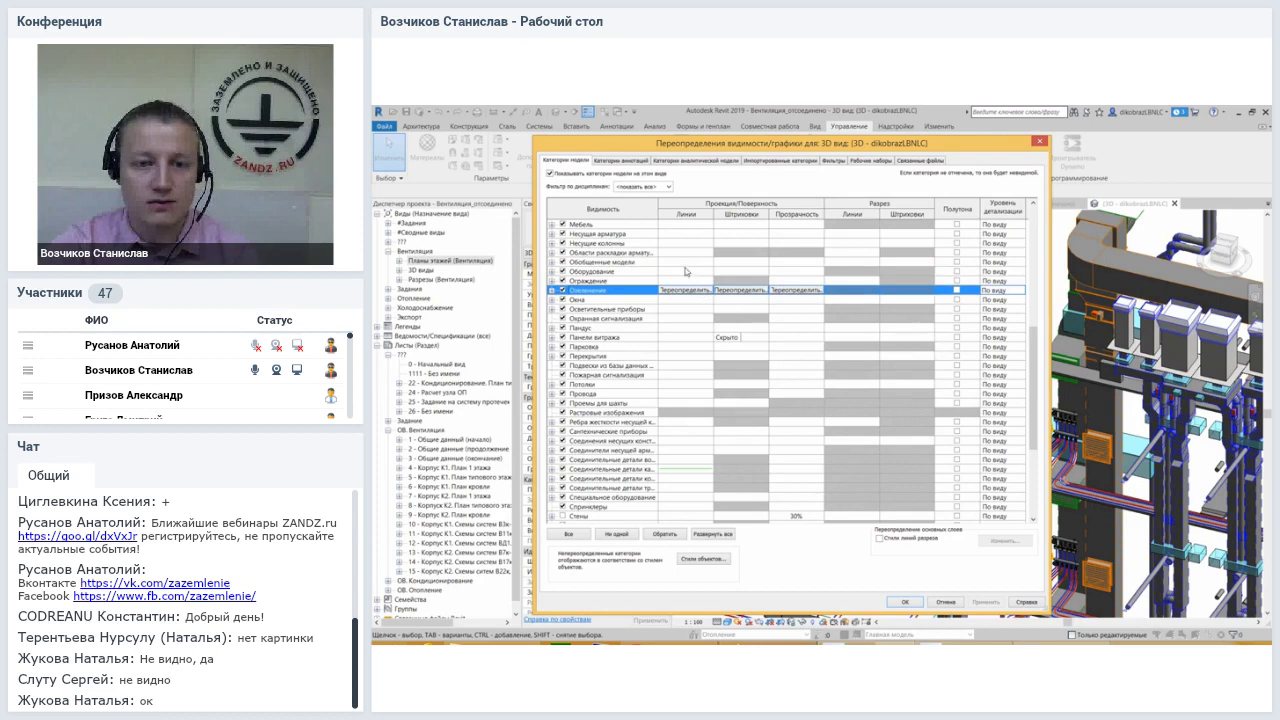
click(686, 271)
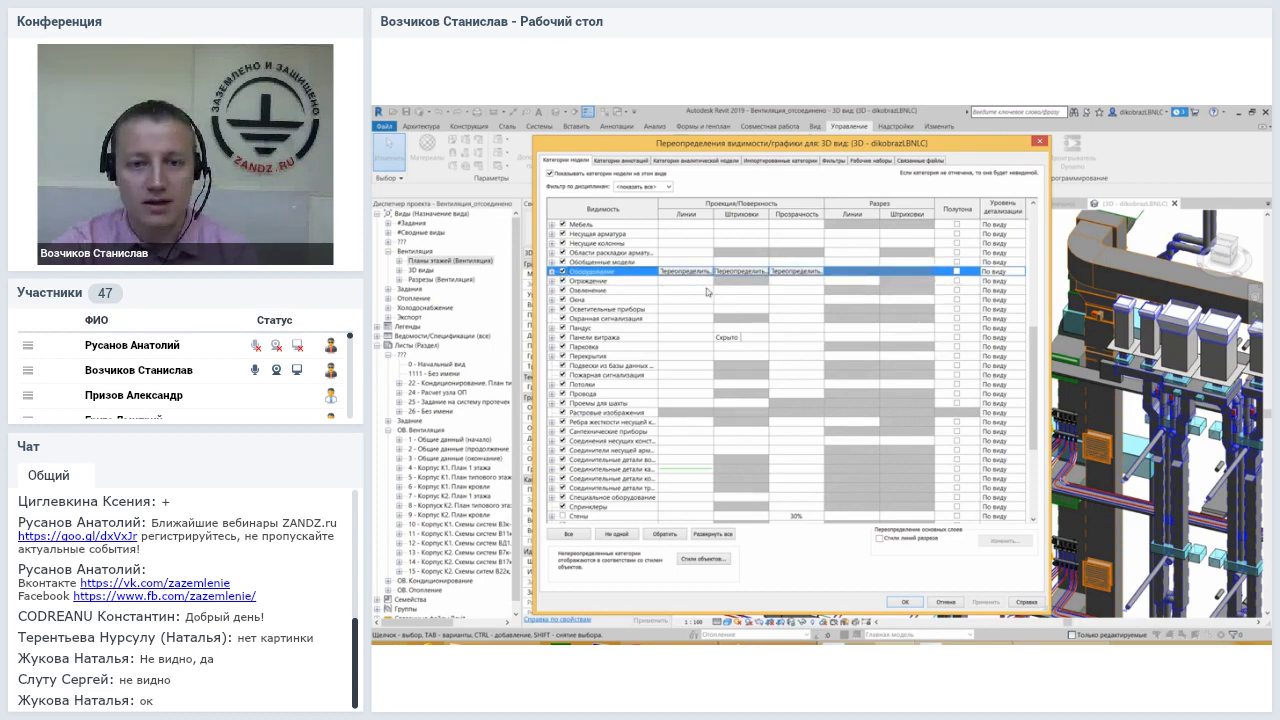
click(806, 309)
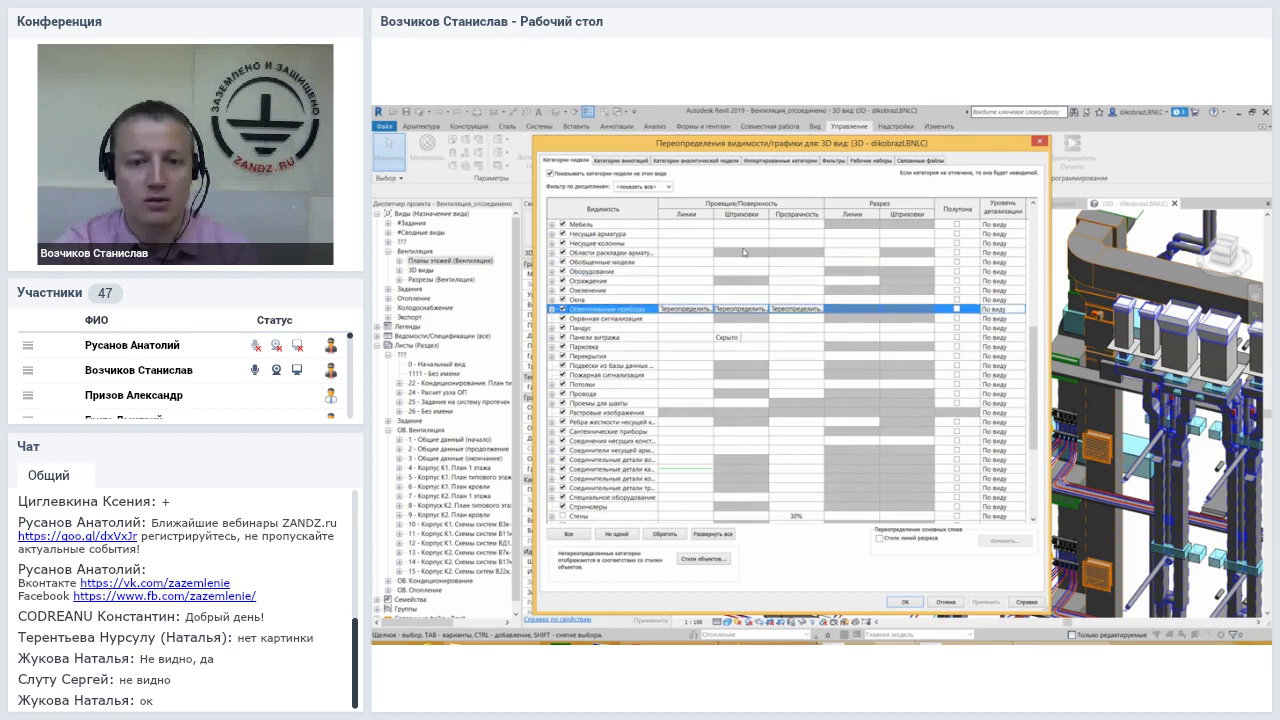
click(742, 271)
click(740, 271)
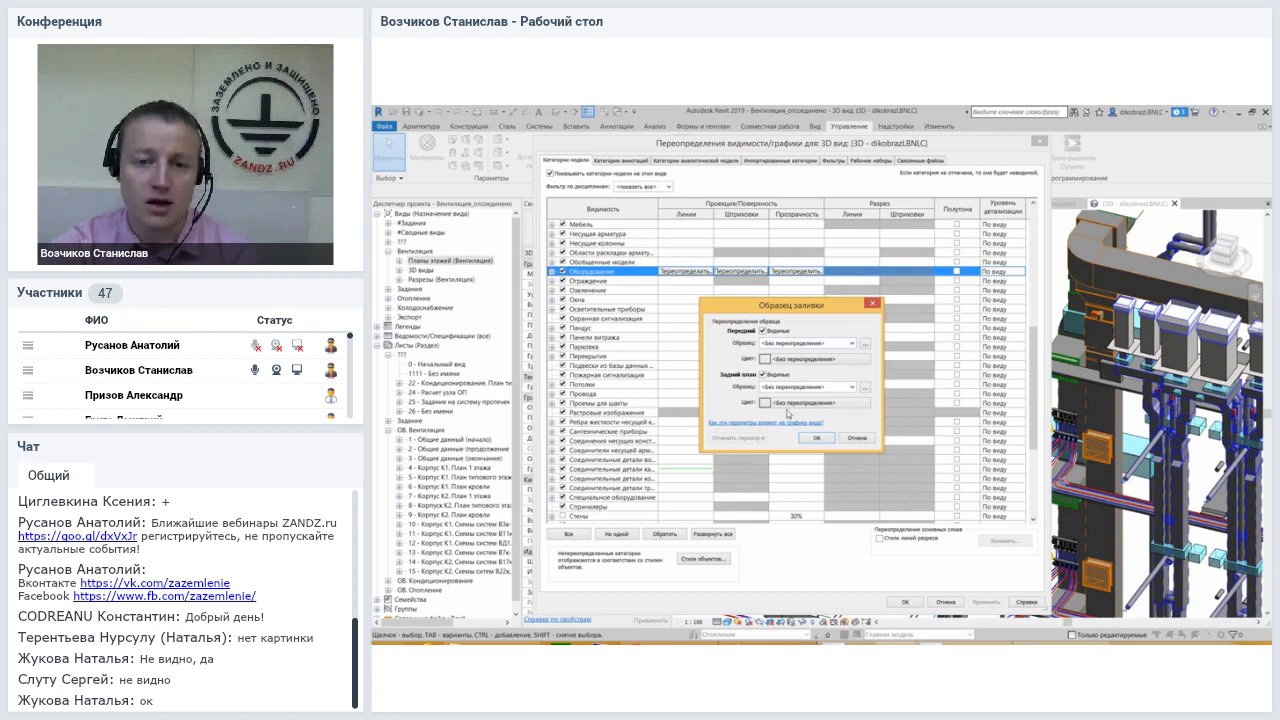
Set the Оборудование foreground surface pattern to Solid fill in red
click(850, 344)
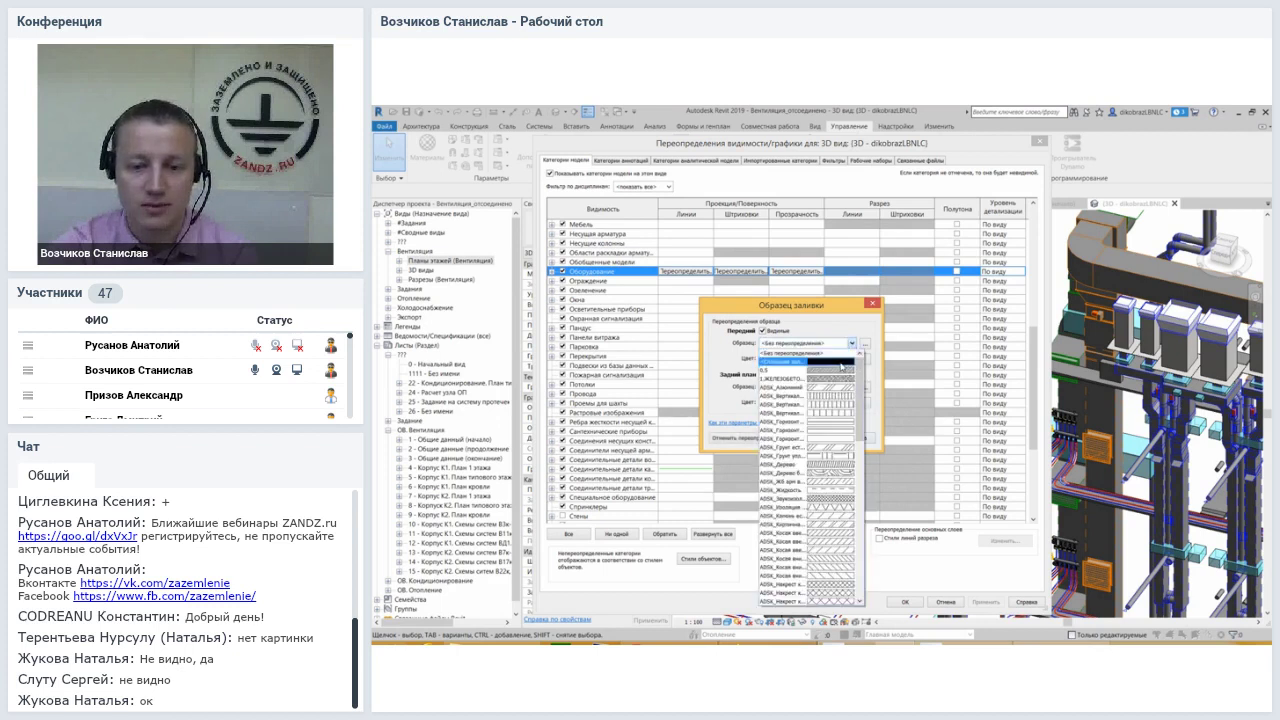
mouse_move(860, 395)
mouse_down()
mouse_move(847, 543)
mouse_move(847, 368)
mouse_up()
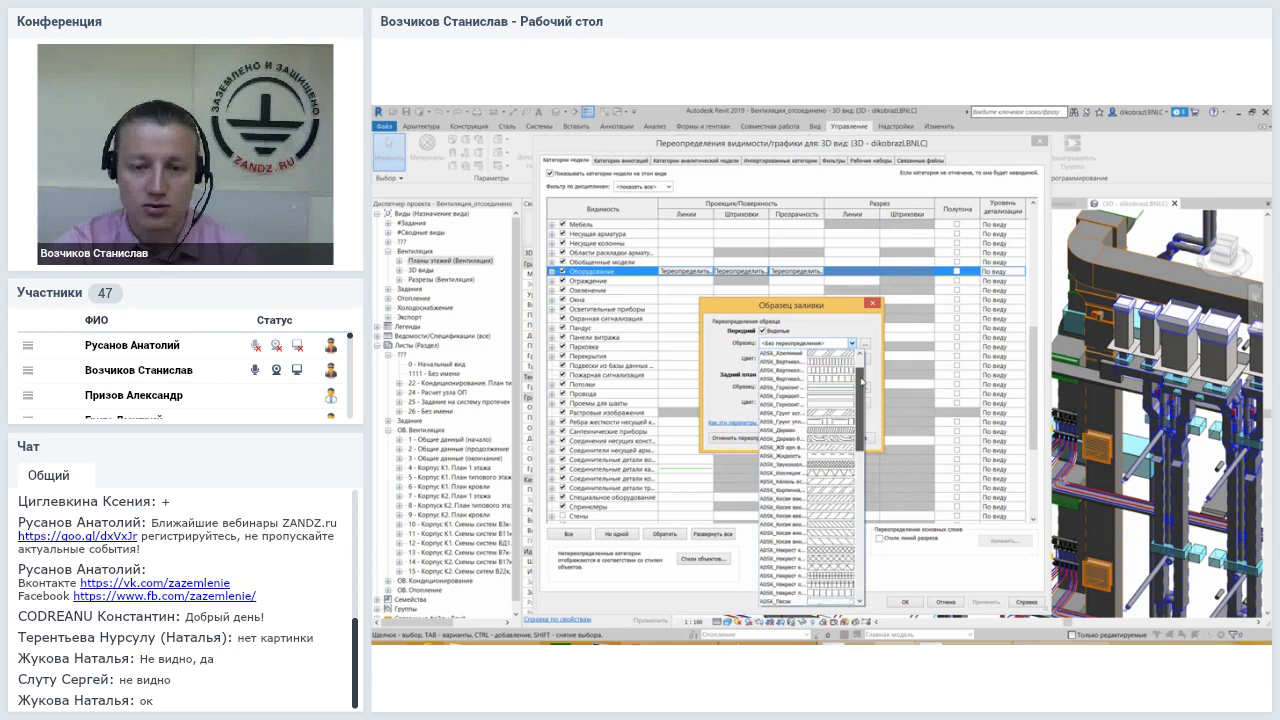
click(845, 362)
click(810, 364)
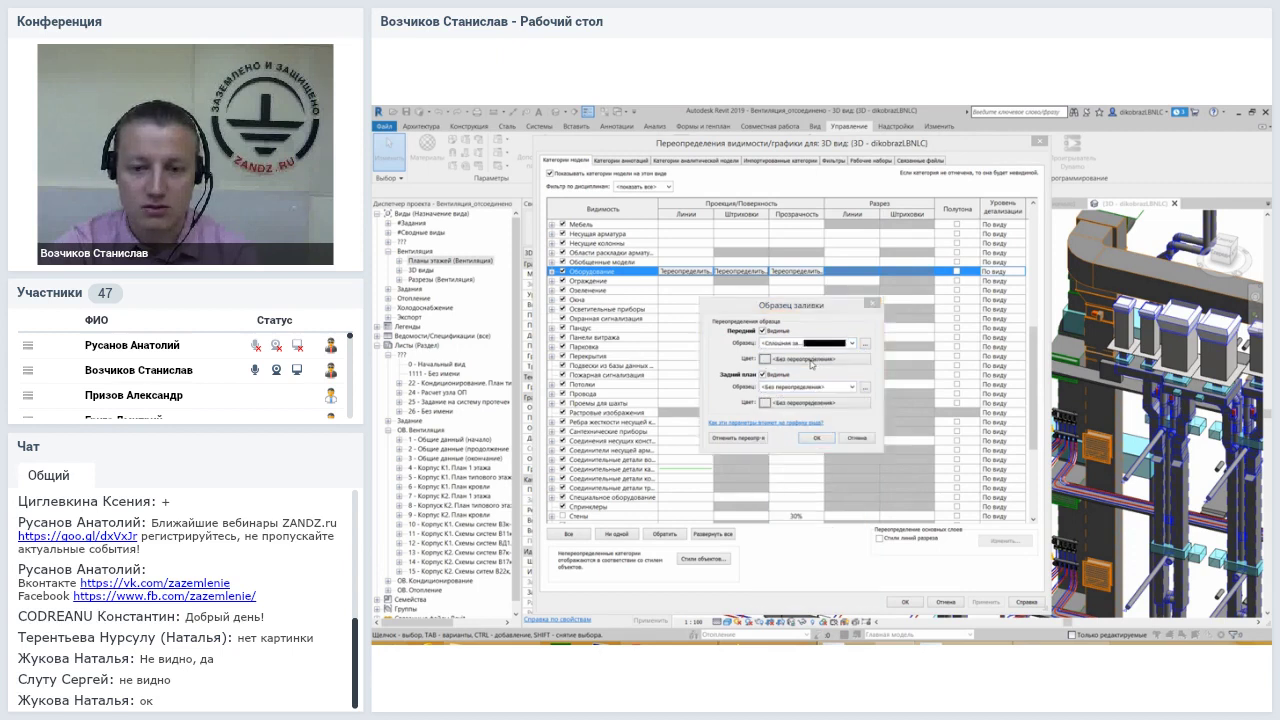
click(692, 387)
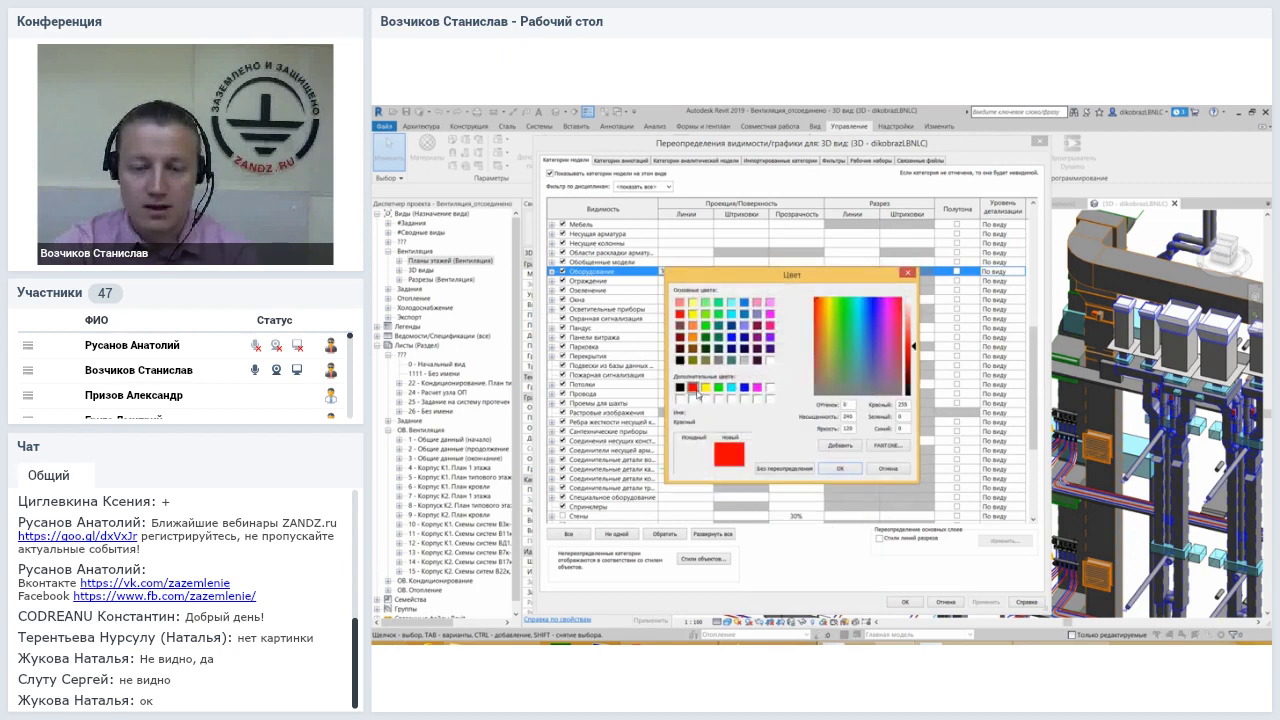
click(842, 468)
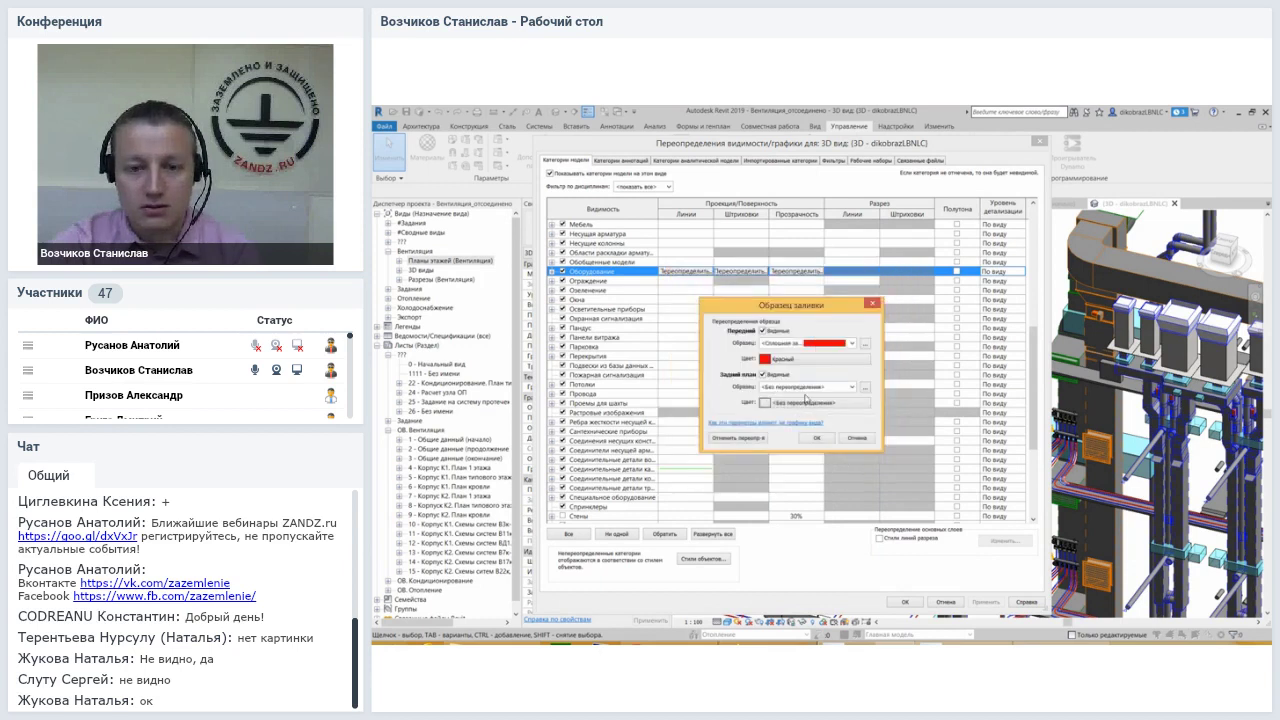
Set the background pattern to Solid fill in red and confirm both dialogs
click(835, 387)
click(838, 421)
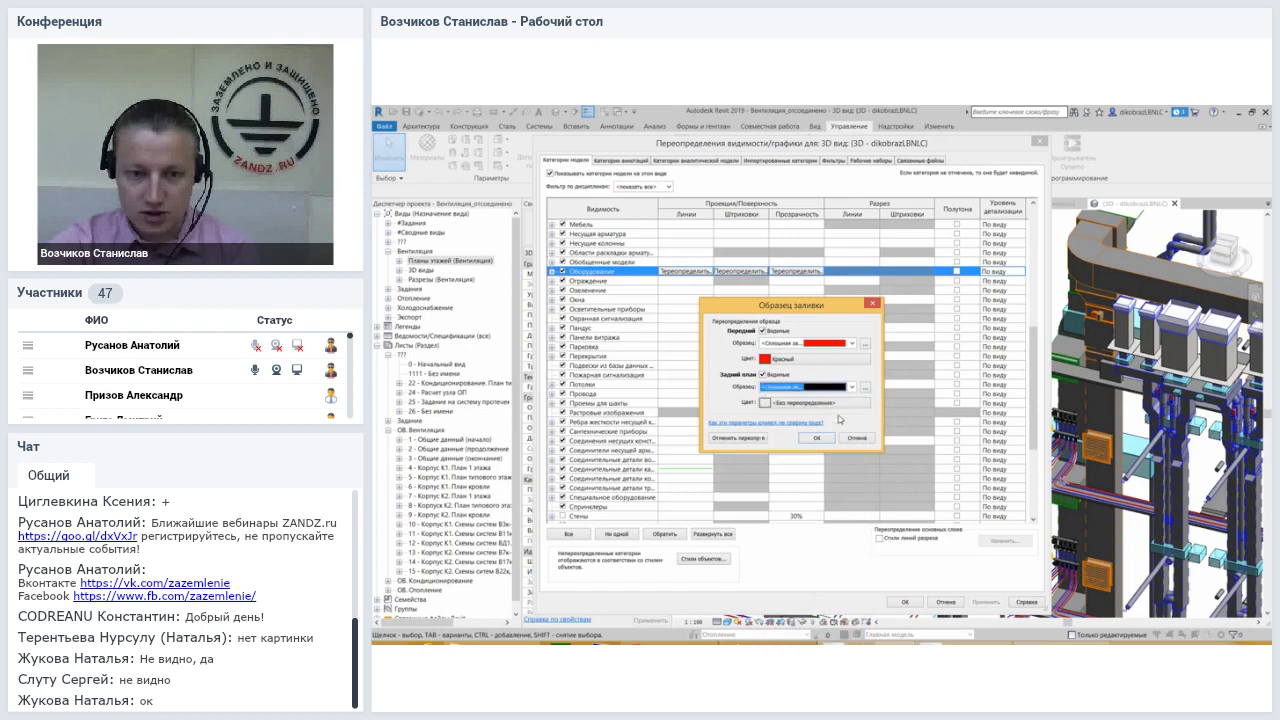
click(820, 402)
click(692, 387)
click(838, 468)
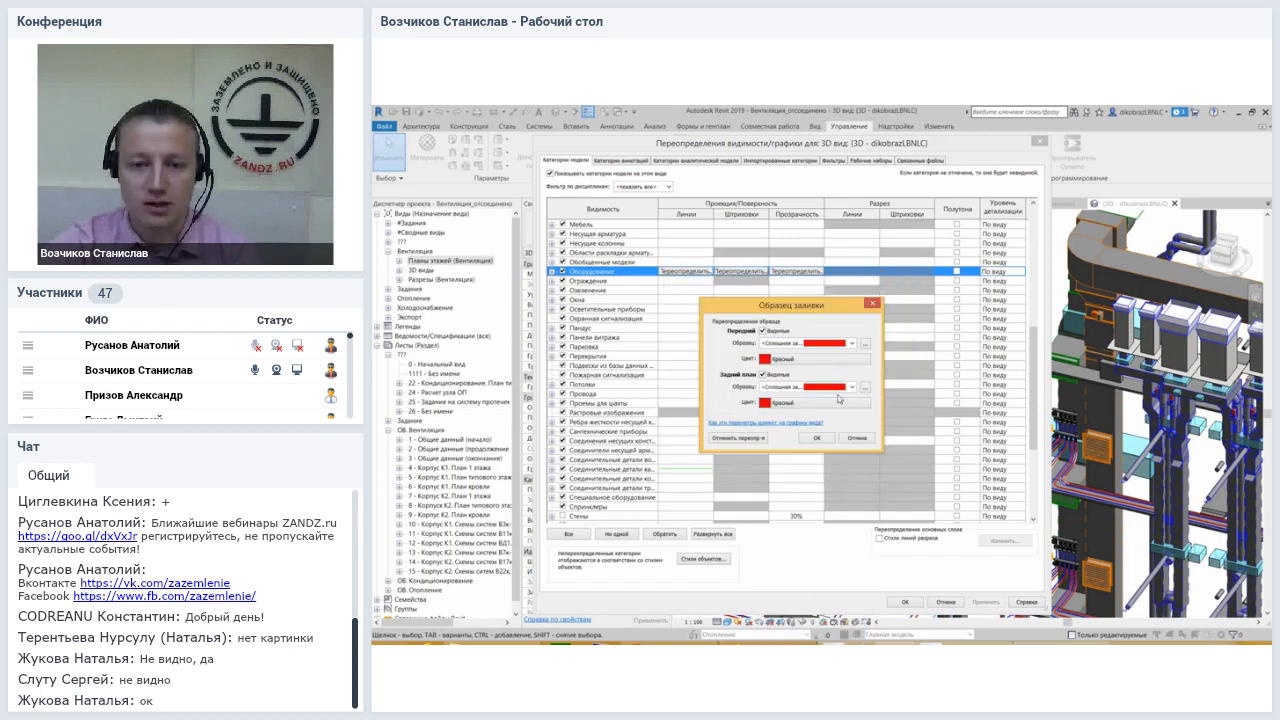
click(818, 440)
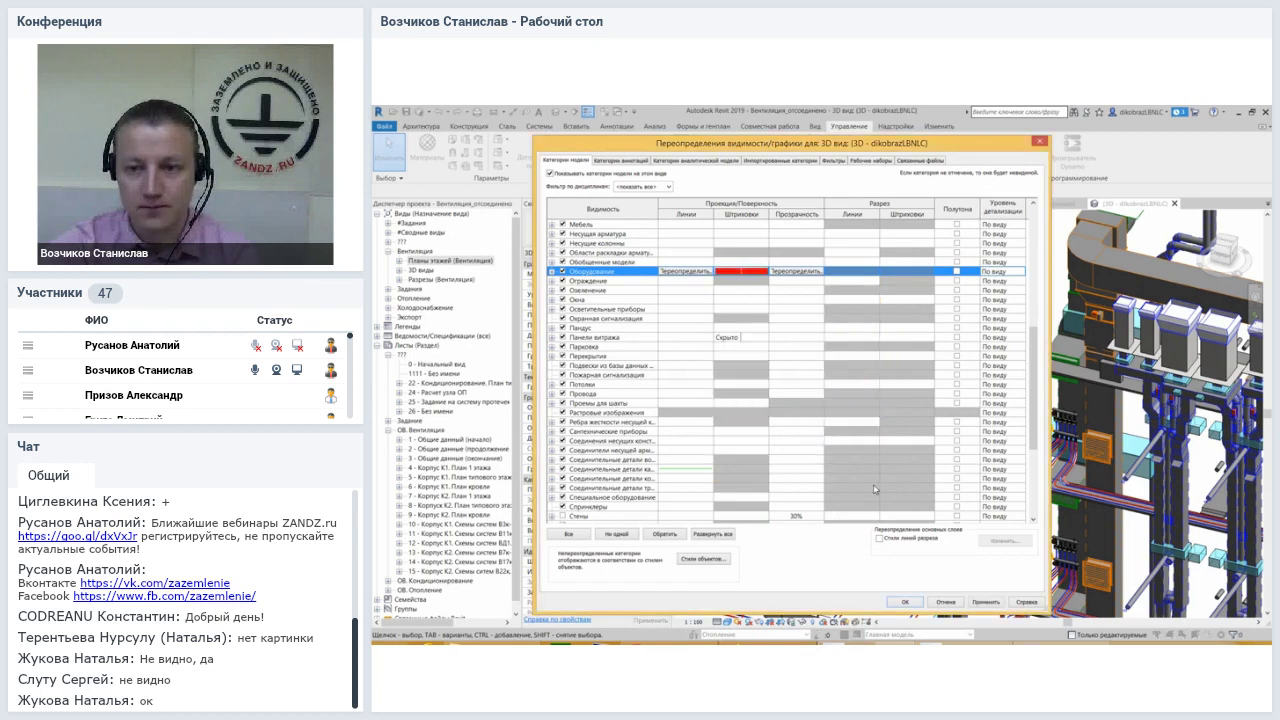
click(908, 604)
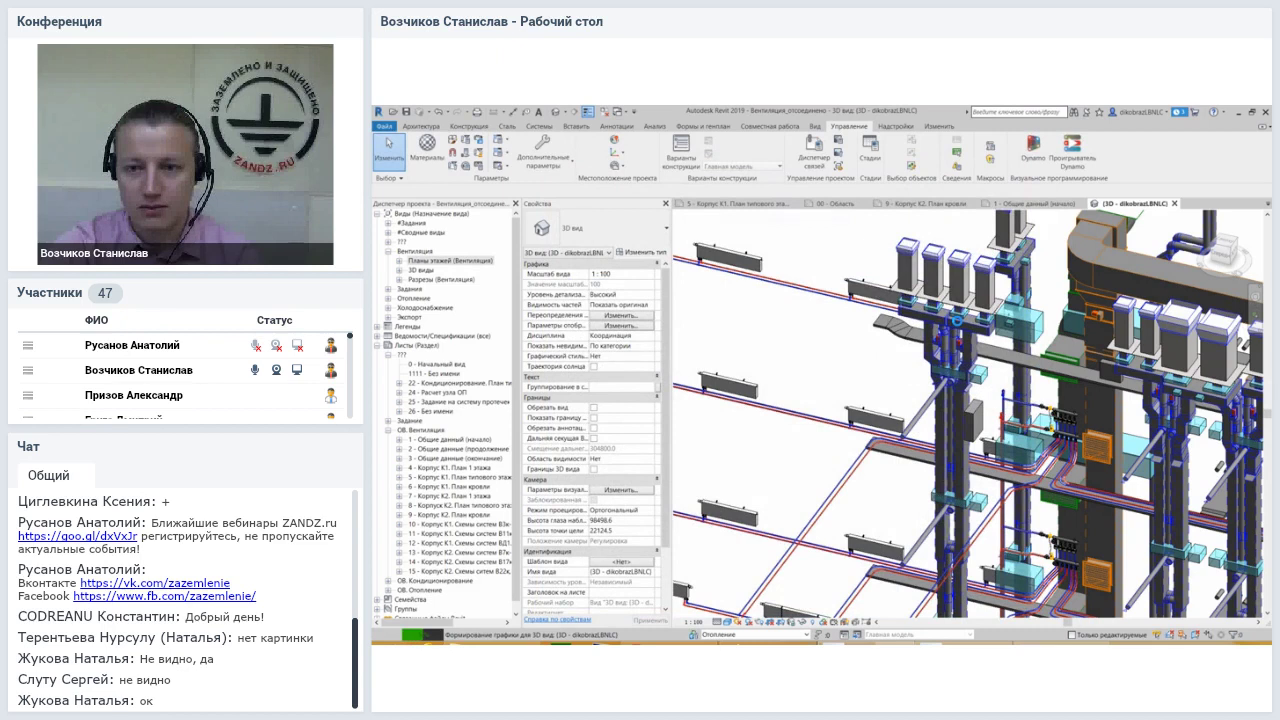
Orbit and zoom the 3D view, inspecting a fan and a vertical pipe, then deselect
mouse_move(760, 380)
shift+middle_down()
mouse_move(792, 345)
mouse_move(940, 370)
shift+middle_up()
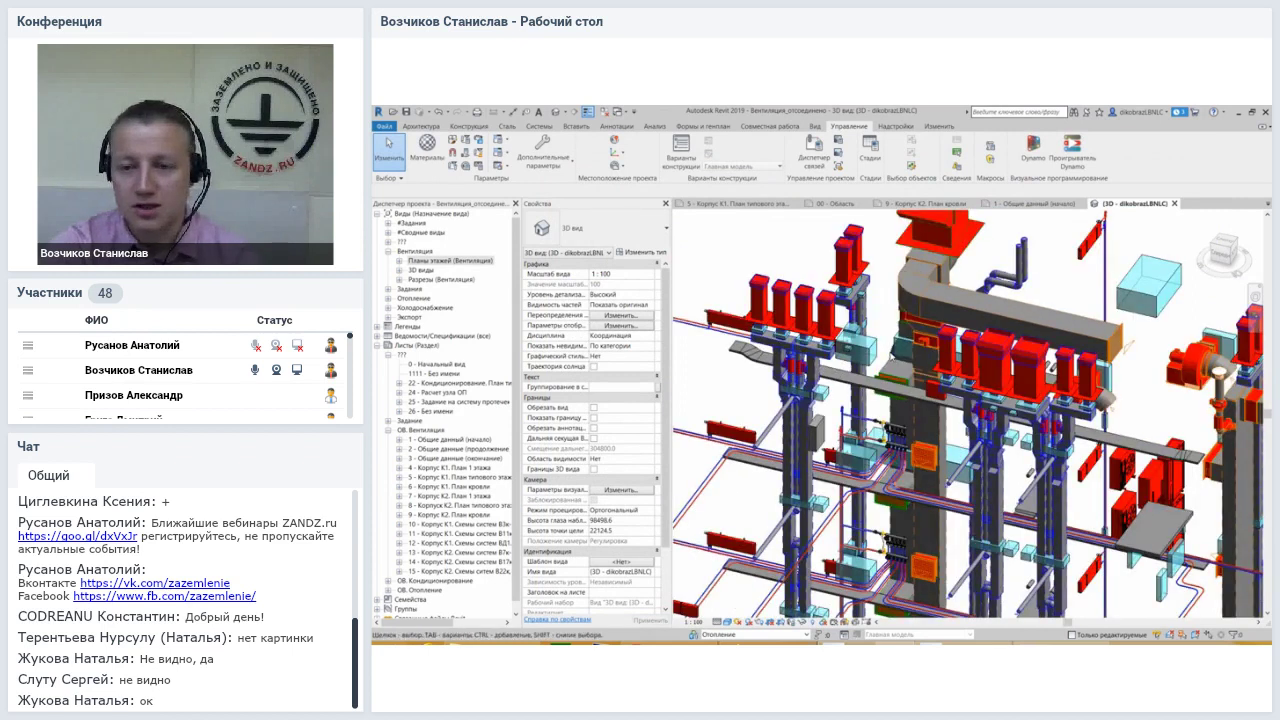
scroll(940, 410, up, 3)
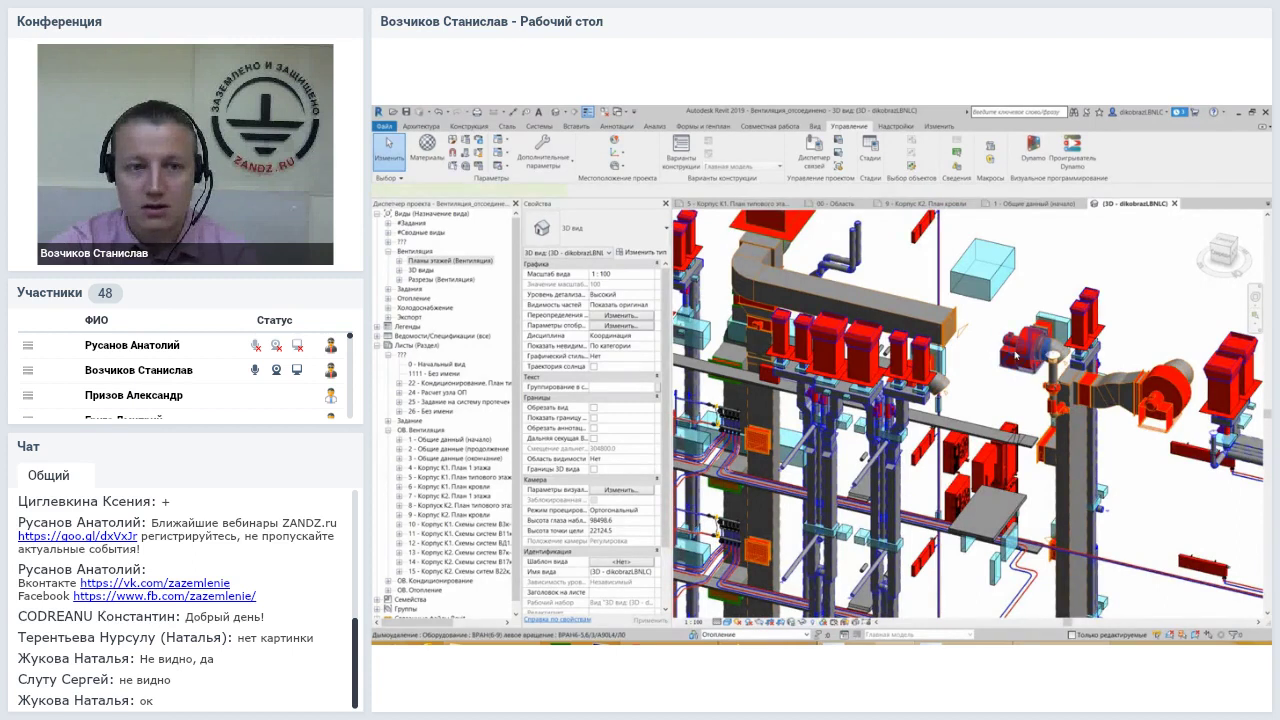
click(1016, 354)
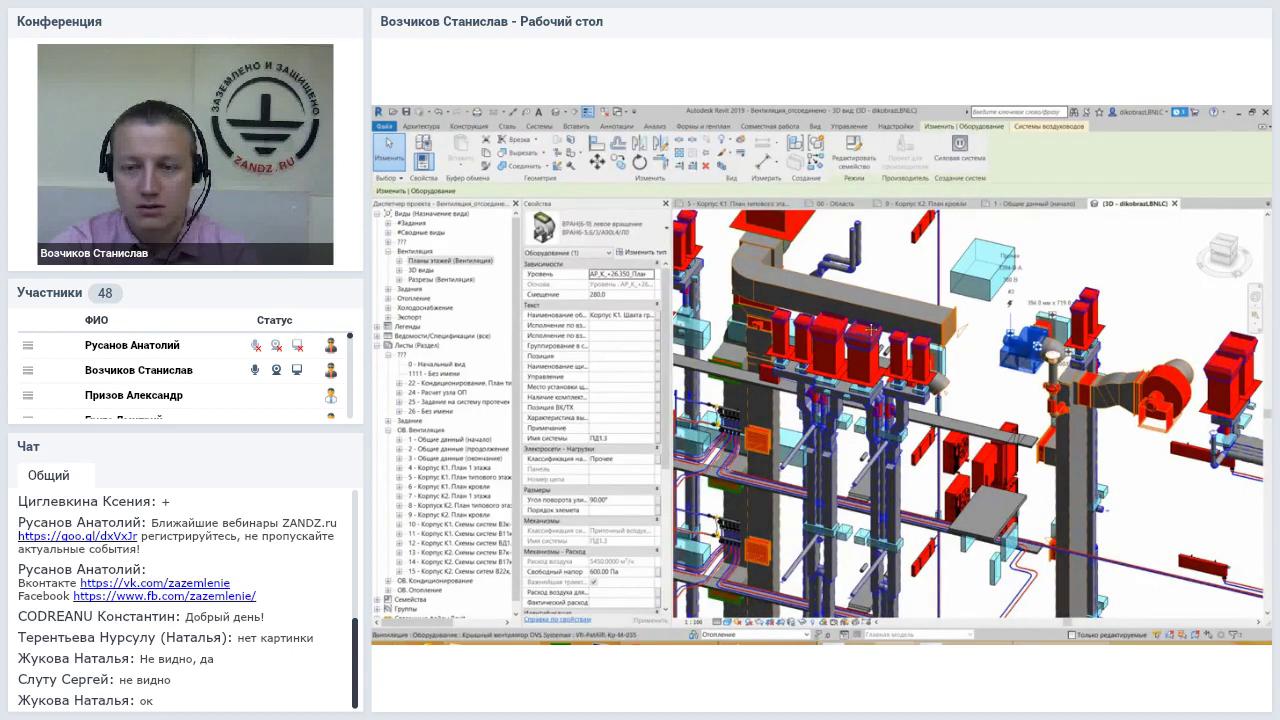
shift+middle_drag(872, 330, 1010, 288)
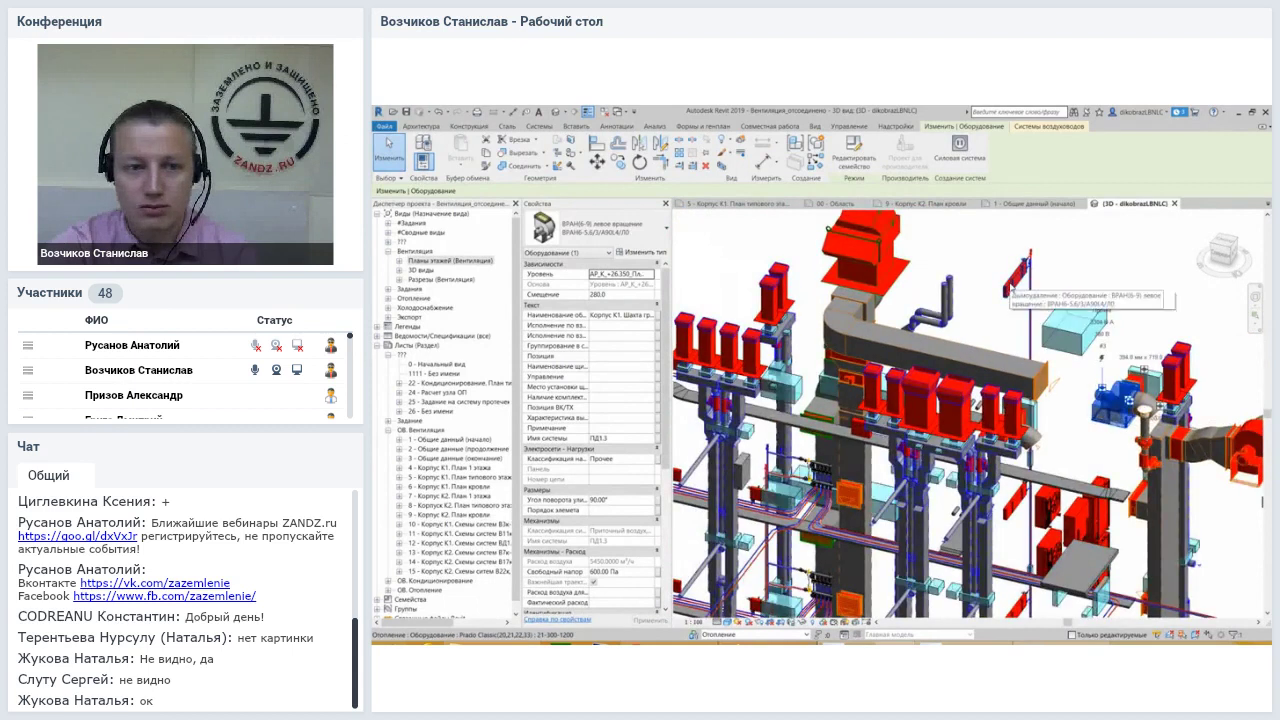
click(1005, 290)
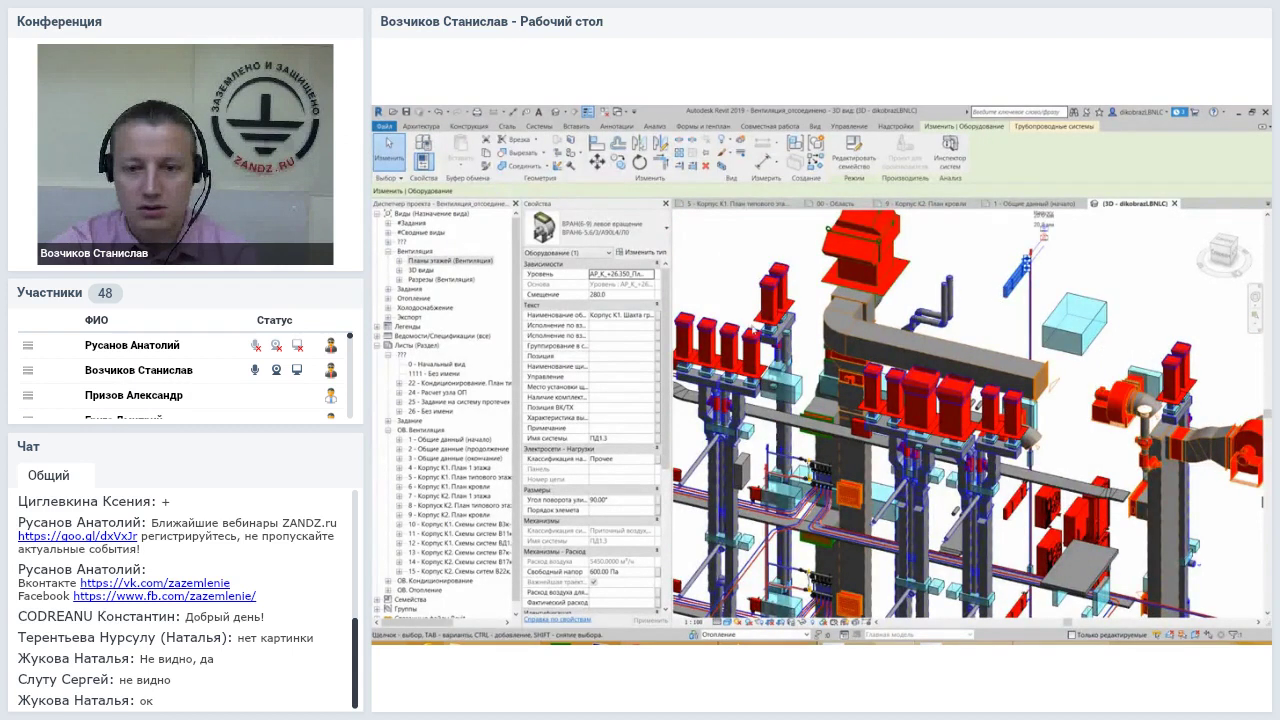
scroll(965, 398, up, 3)
scroll(965, 398, up, 3)
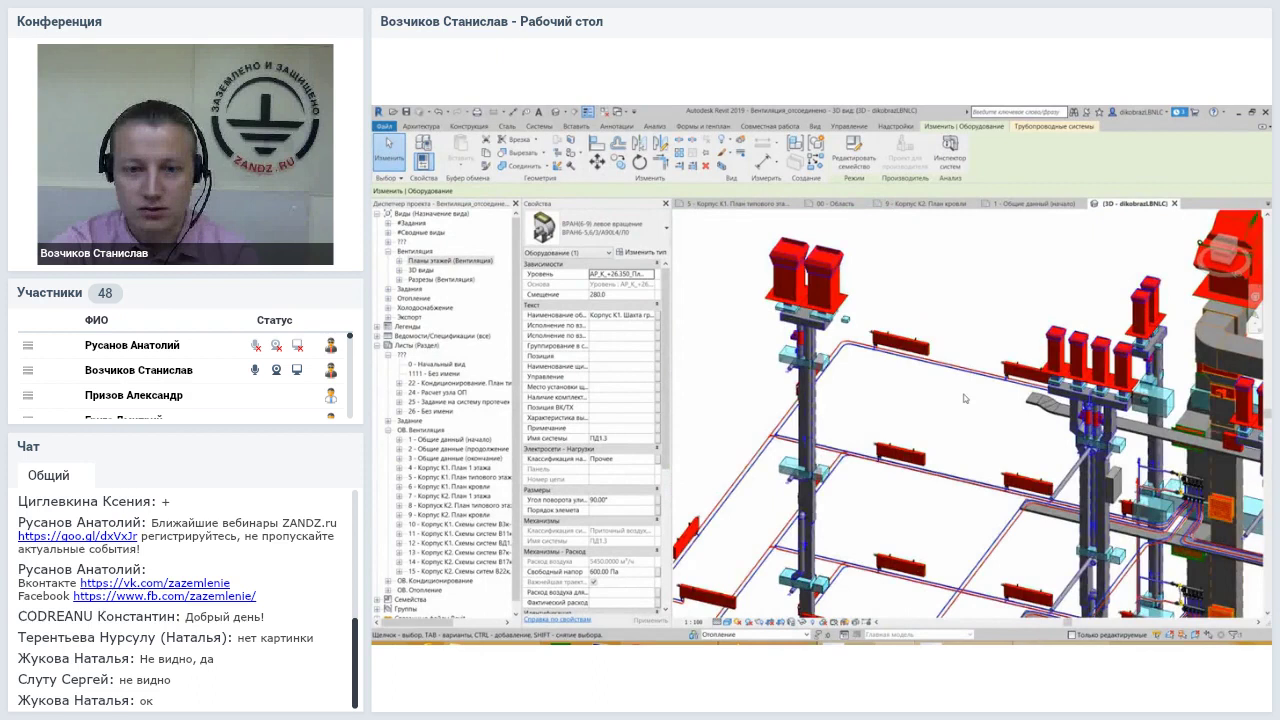
click(965, 398)
Zoom in to inspect the red round damper, then deselect and pan to show the risers
scroll(765, 466, up, 3)
scroll(765, 466, up, 2)
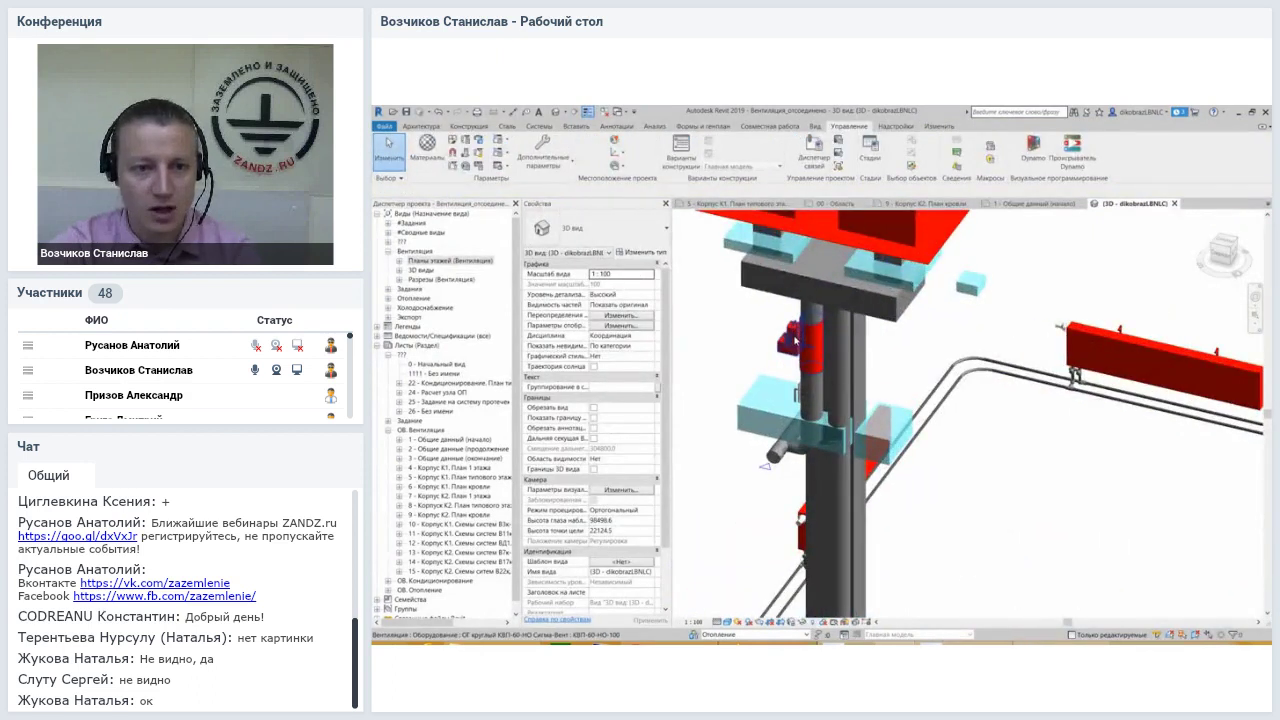
click(789, 344)
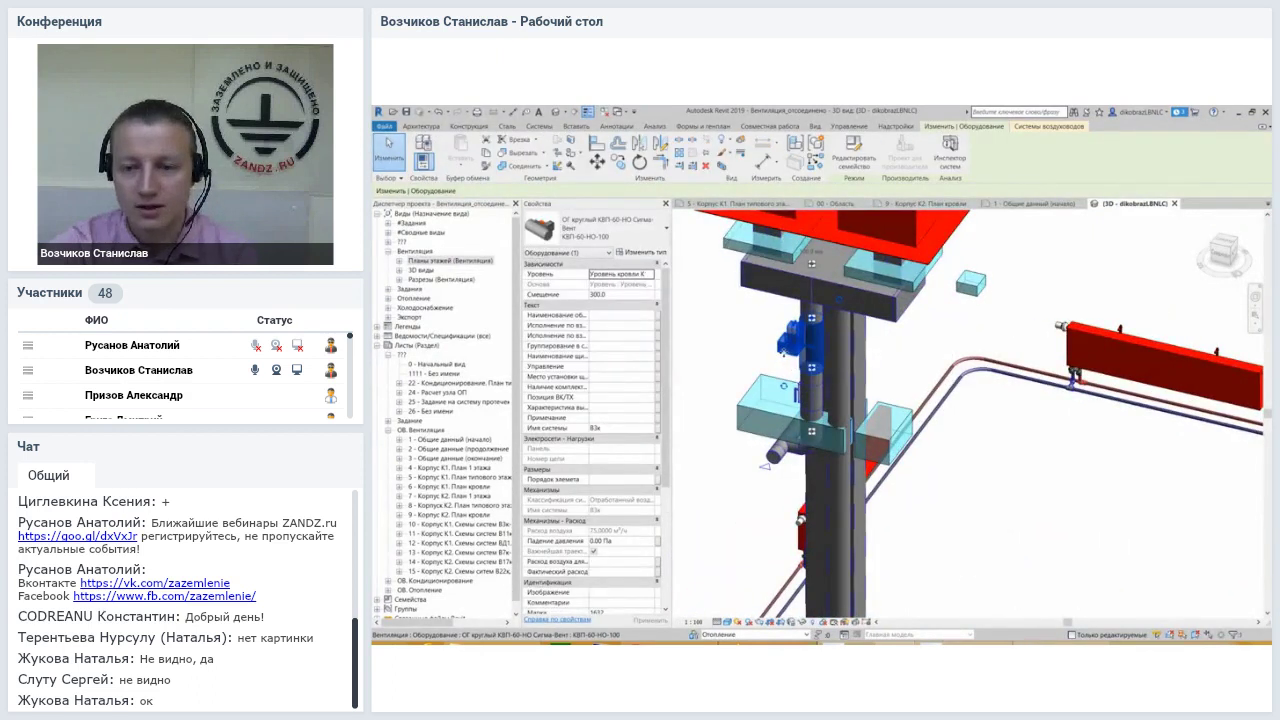
click(996, 430)
scroll(996, 430, down, 3)
scroll(996, 430, down, 3)
middle_drag(996, 430, 860, 367)
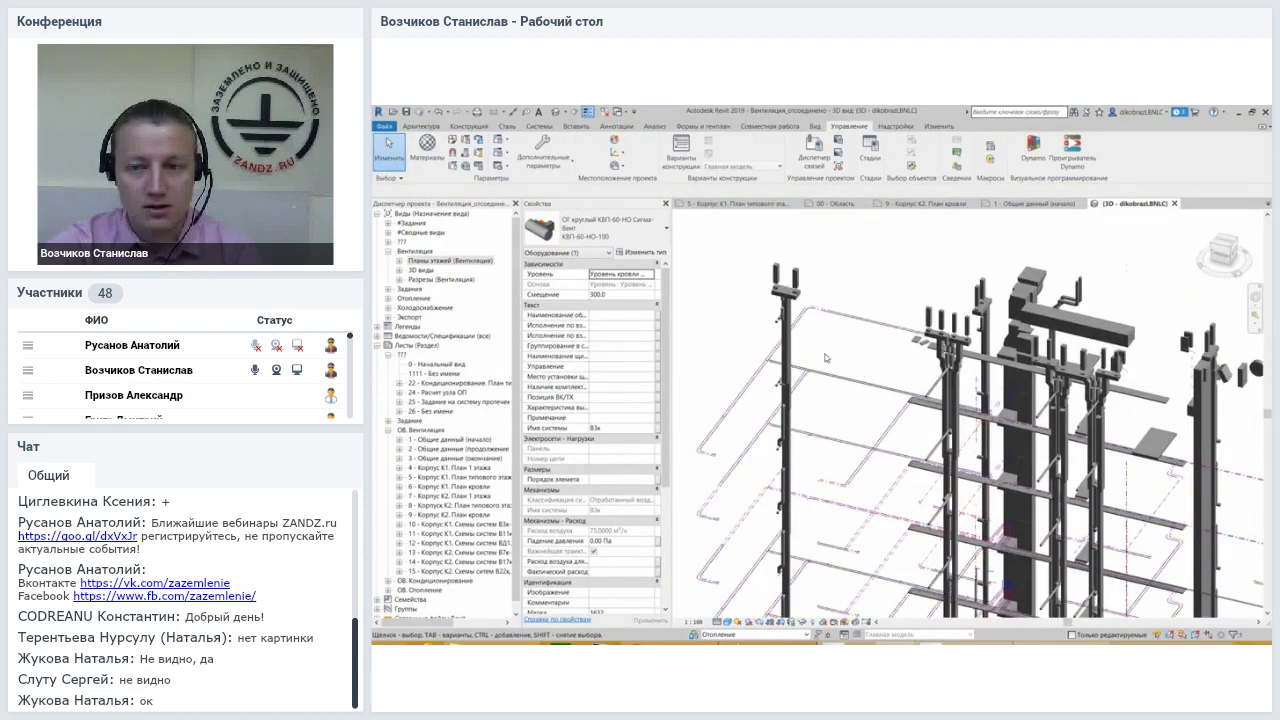
Reopen Visibility/Graphics with VG and clear Оборудование's surface pattern overrides, confirming with OK
key(v)
key(g)
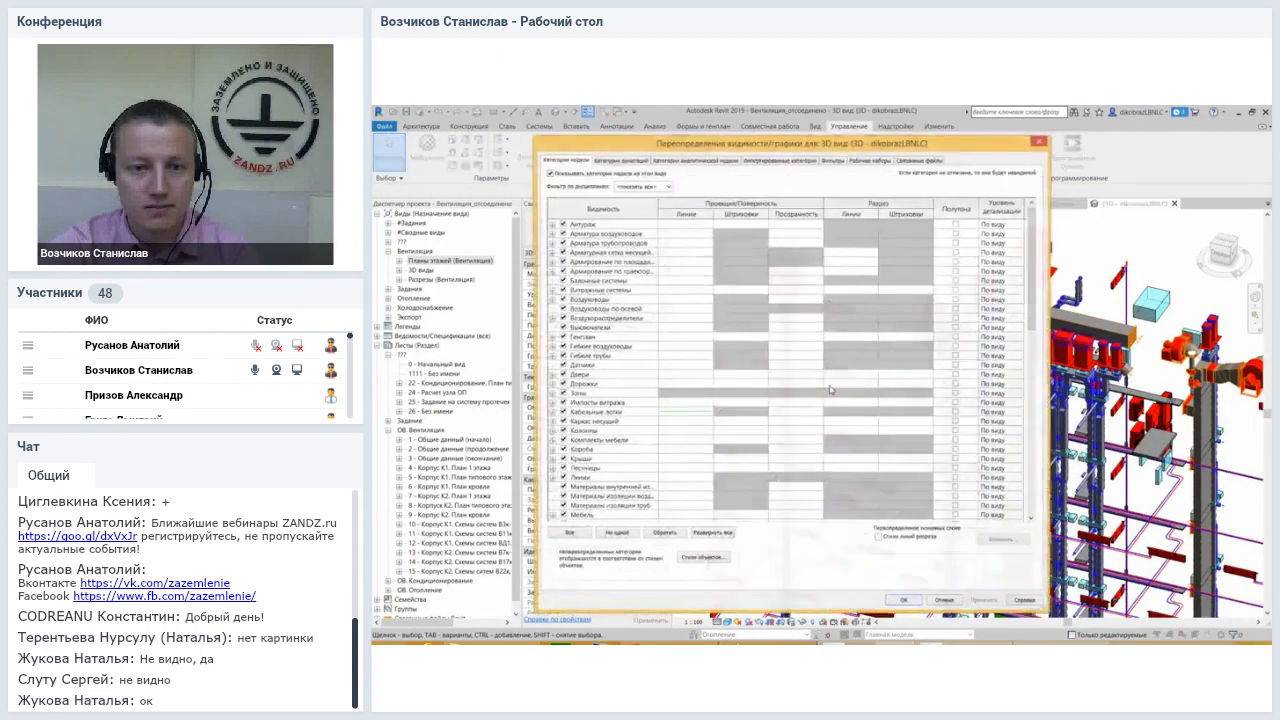
scroll(790, 360, down, 10)
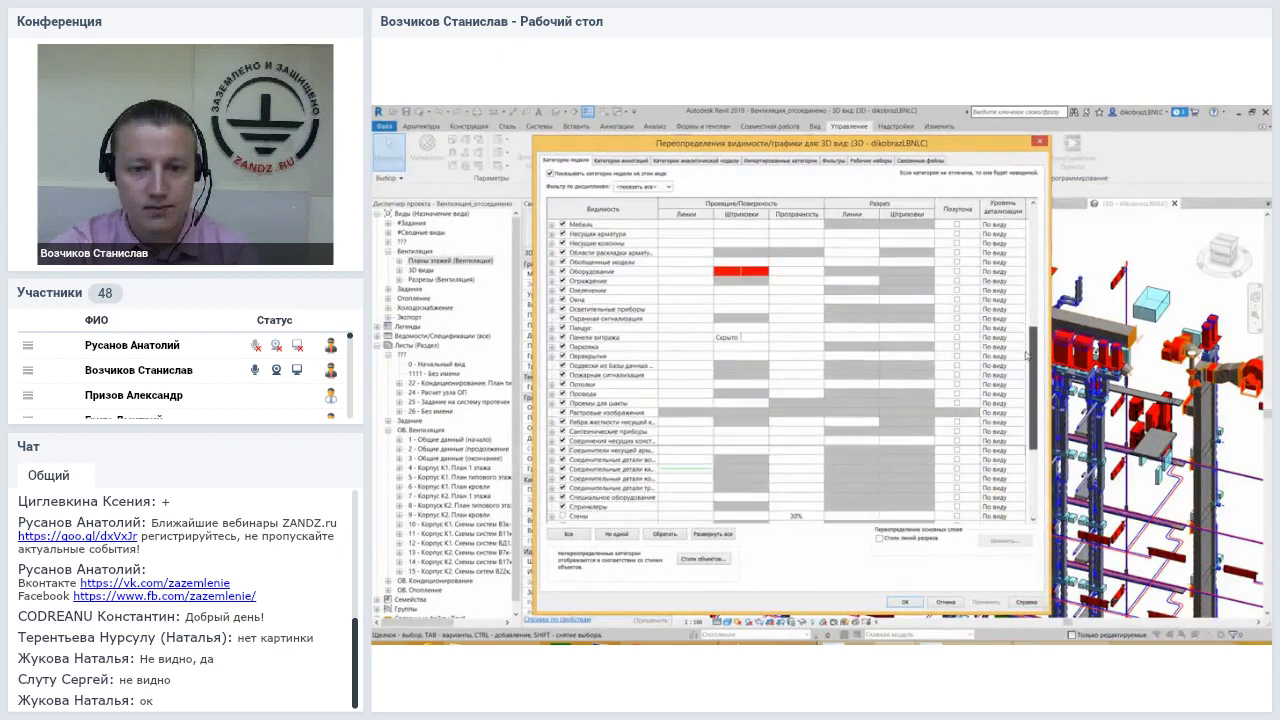
click(743, 290)
click(743, 291)
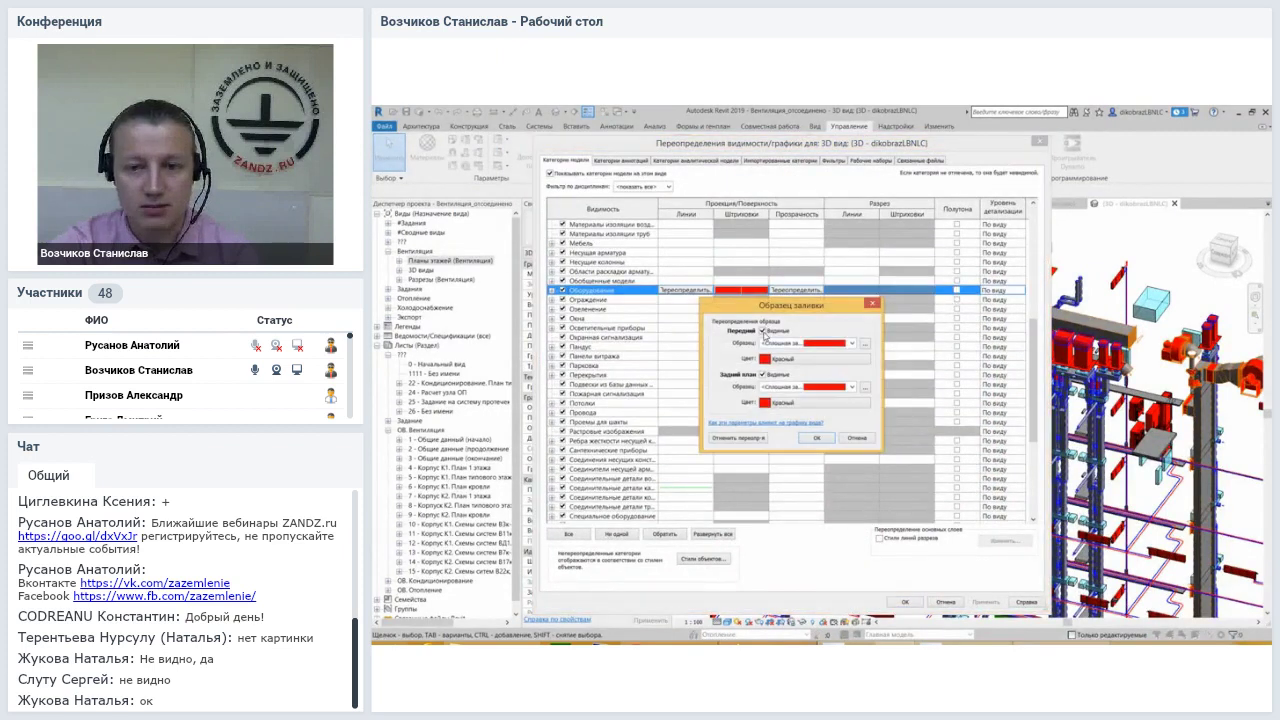
drag(793, 305, 915, 273)
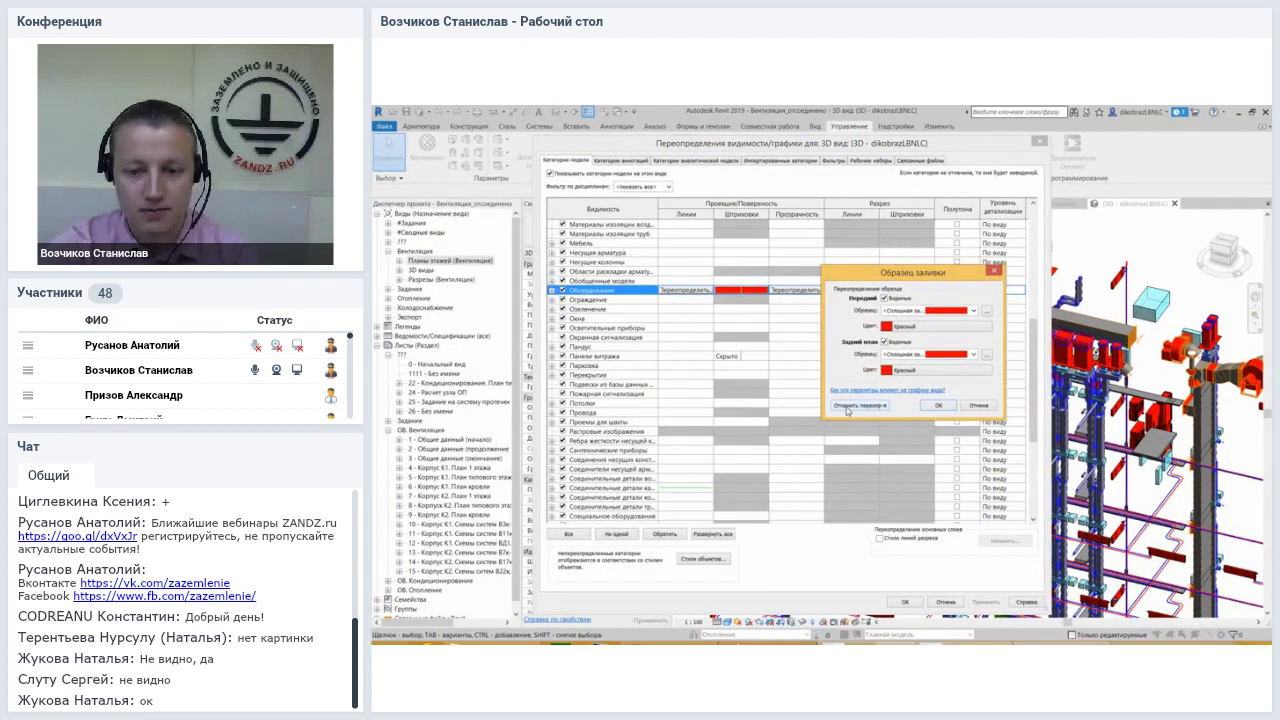
click(847, 408)
click(930, 407)
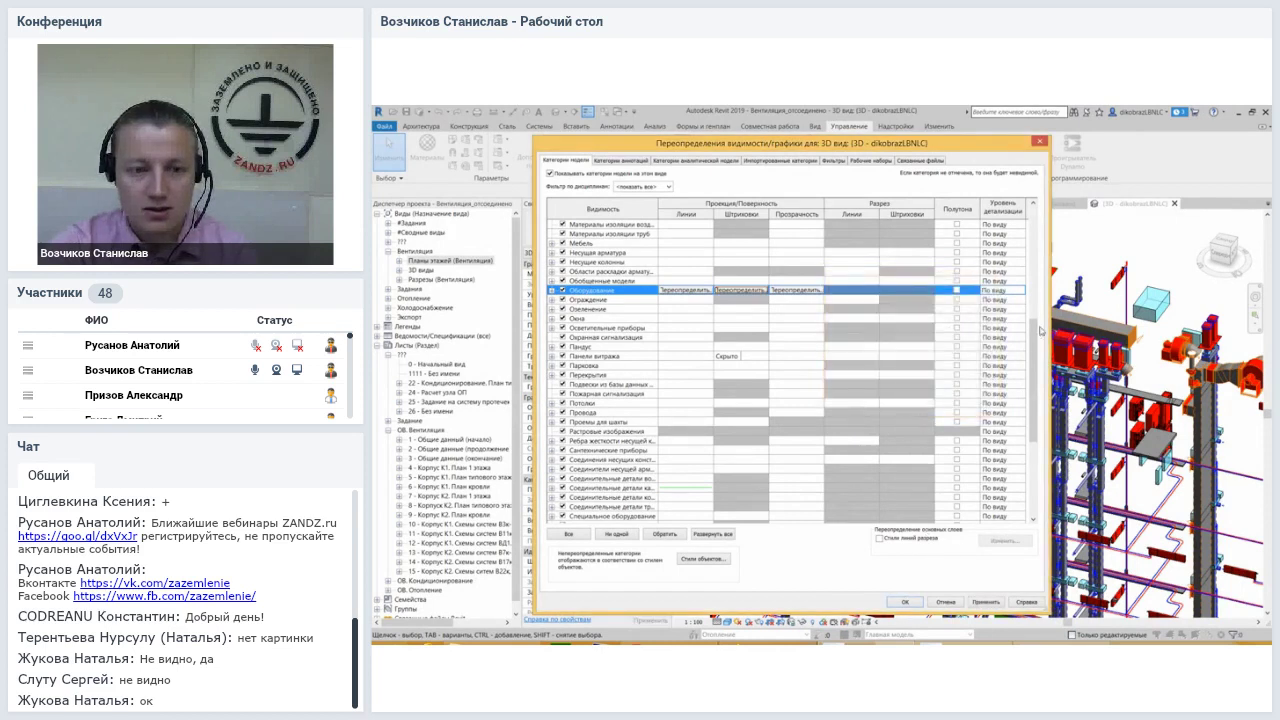
scroll(1040, 330, down, 6)
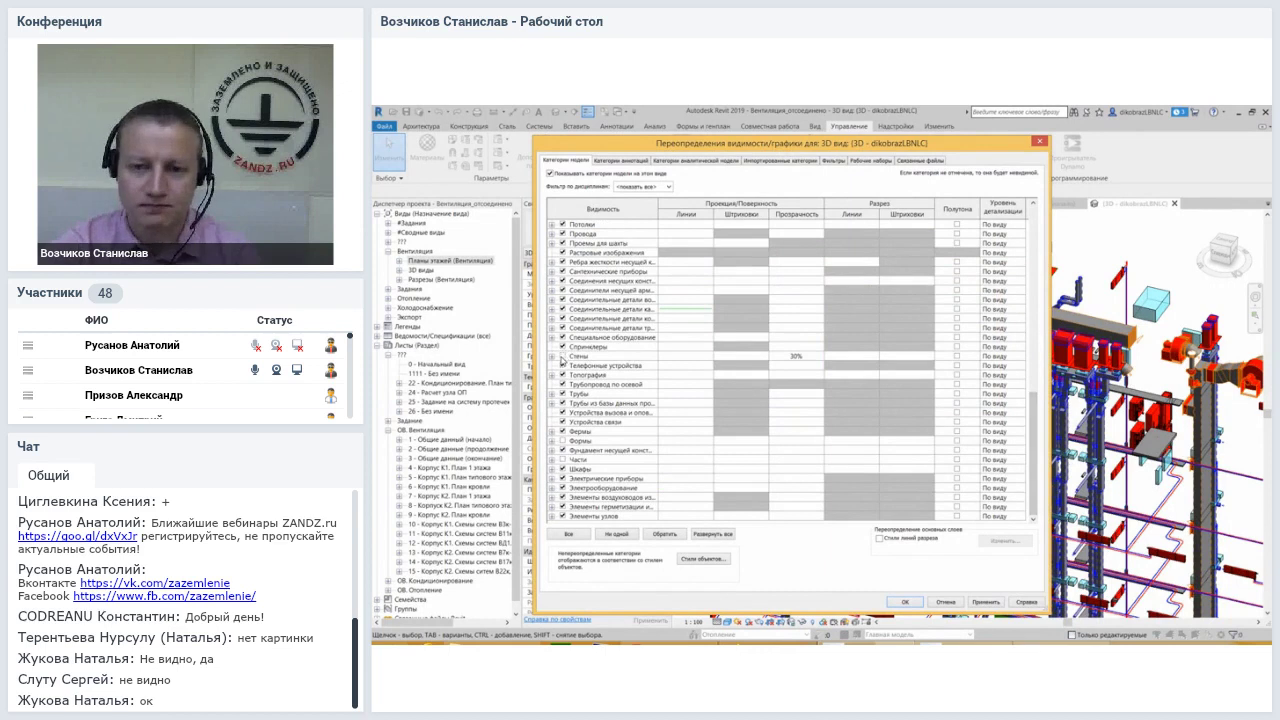
click(562, 357)
click(904, 602)
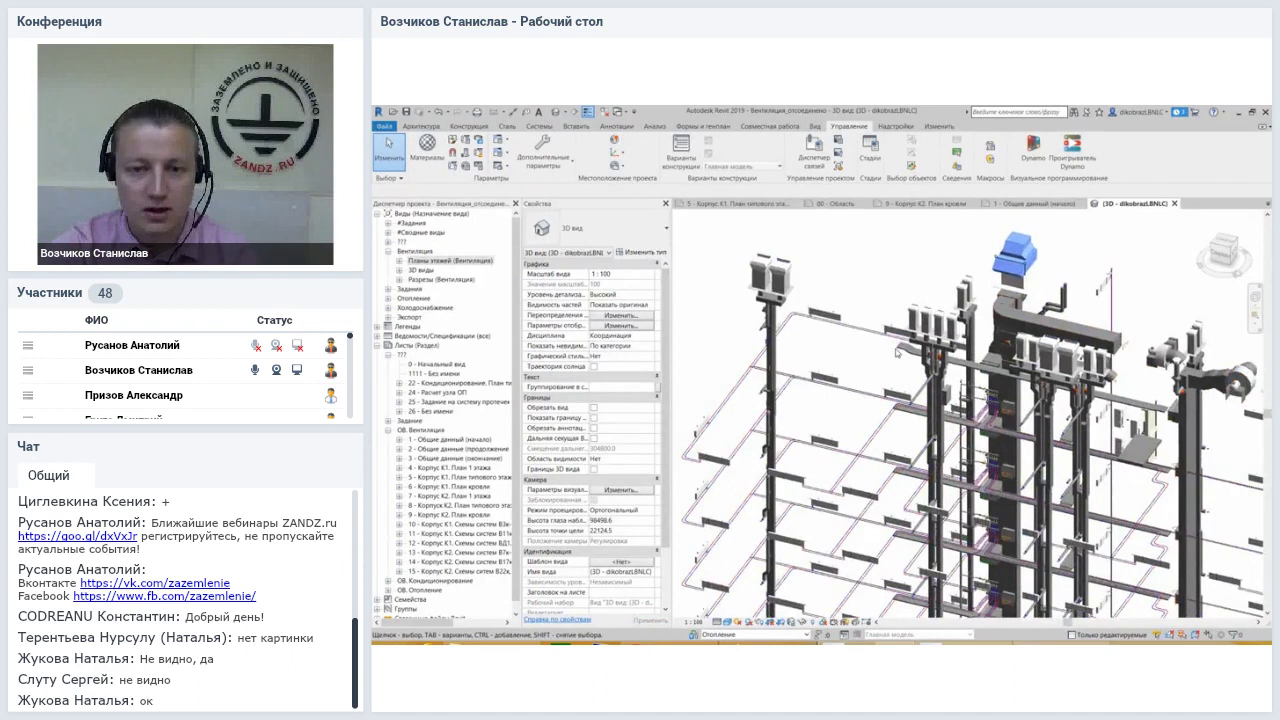
scroll(831, 337, up, 3)
scroll(831, 337, up, 2)
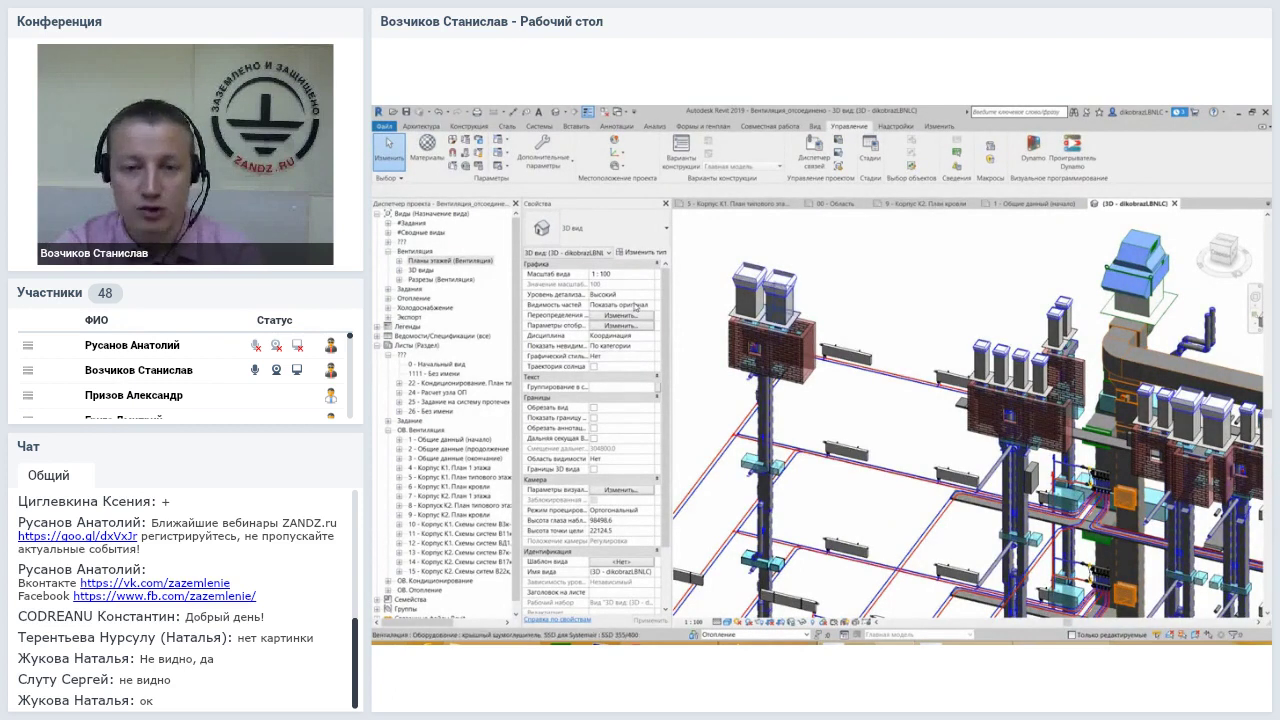
click(621, 316)
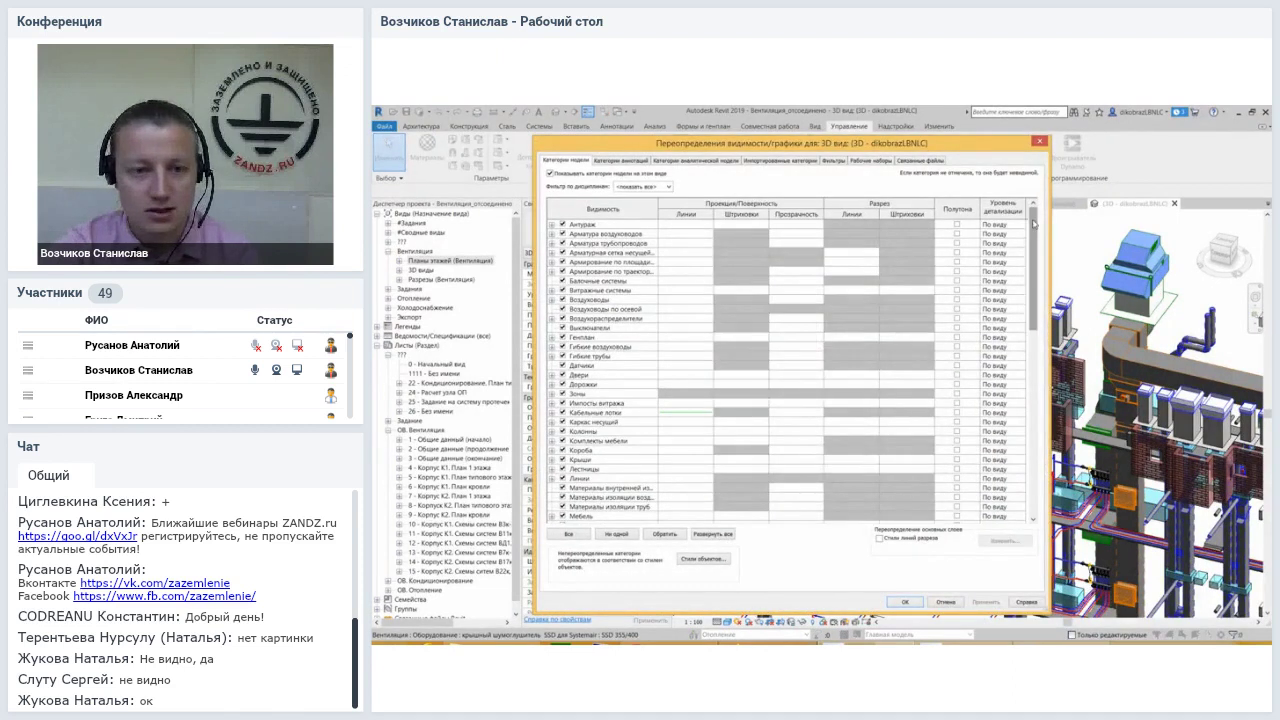
mouse_move(1031, 240)
mouse_down()
mouse_move(1032, 377)
mouse_move(1031, 355)
mouse_up()
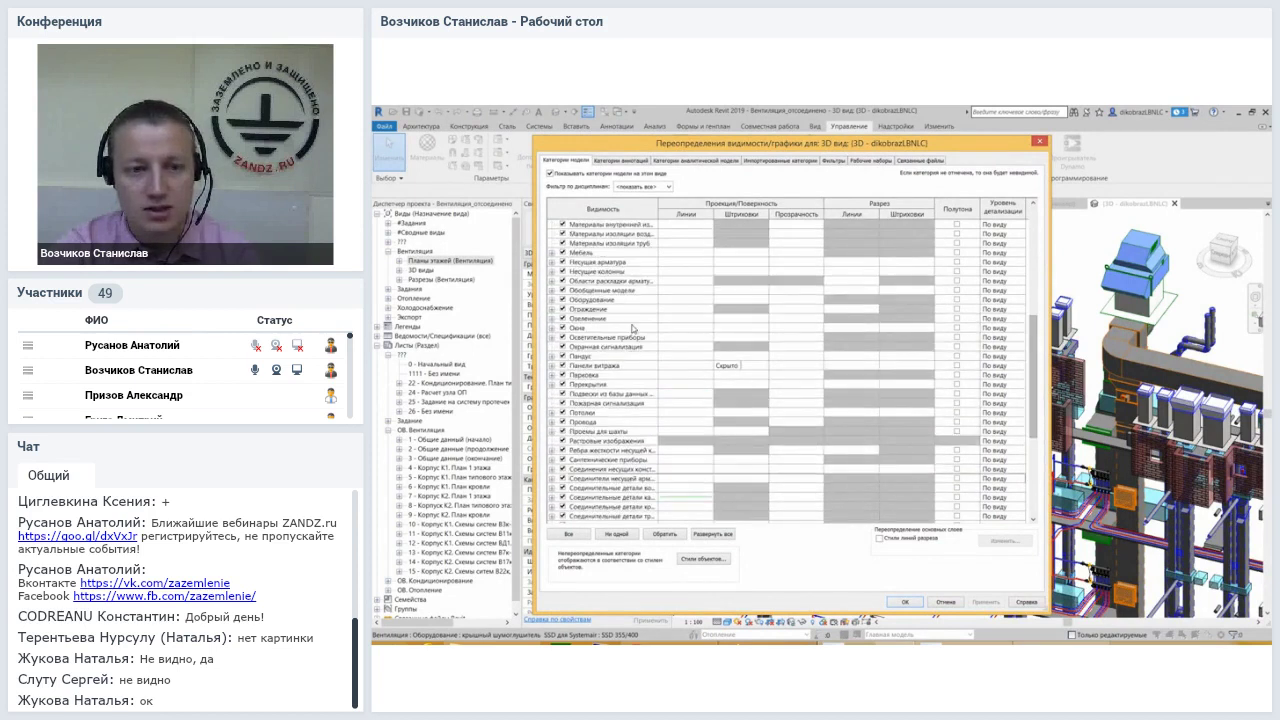
click(591, 300)
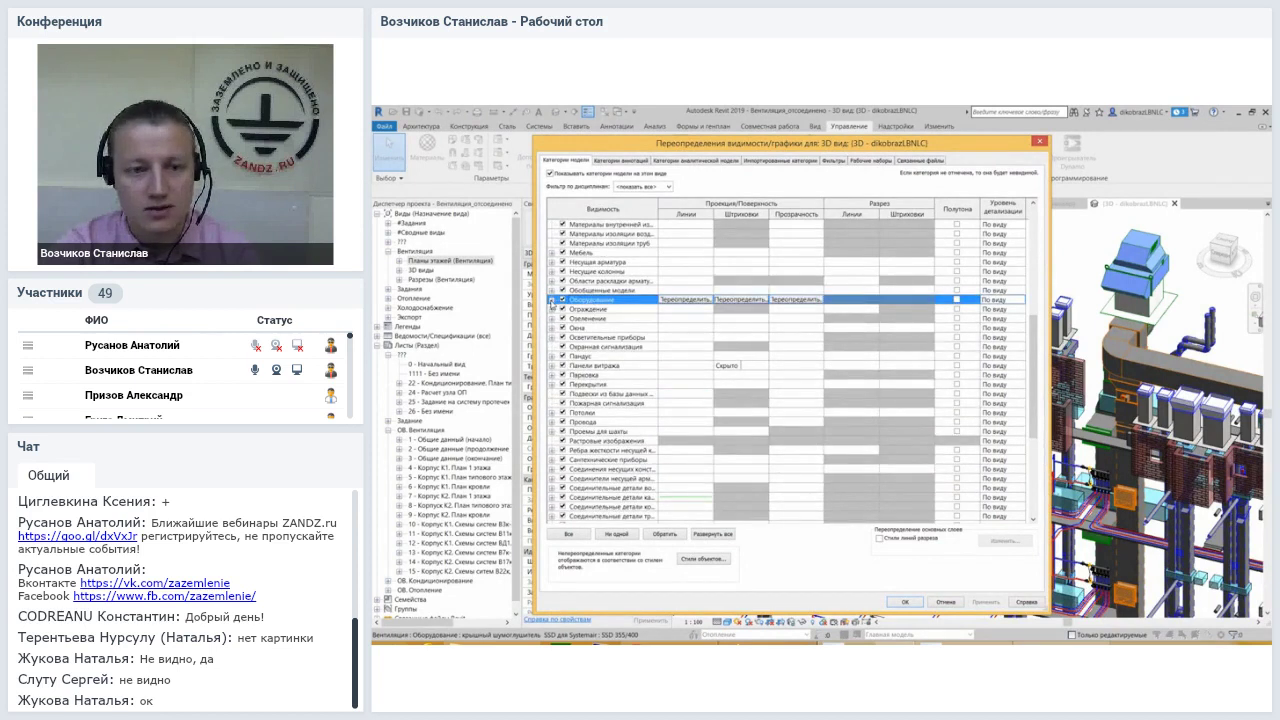
click(551, 300)
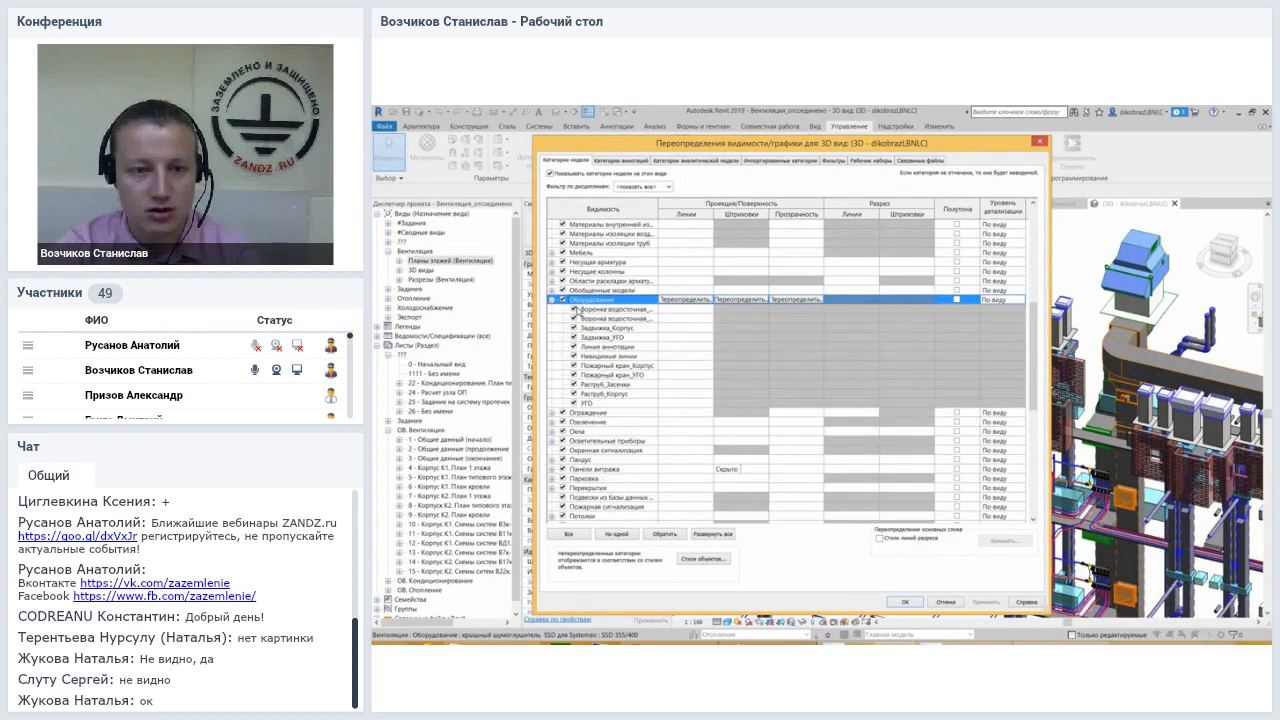
drag(657, 214, 703, 217)
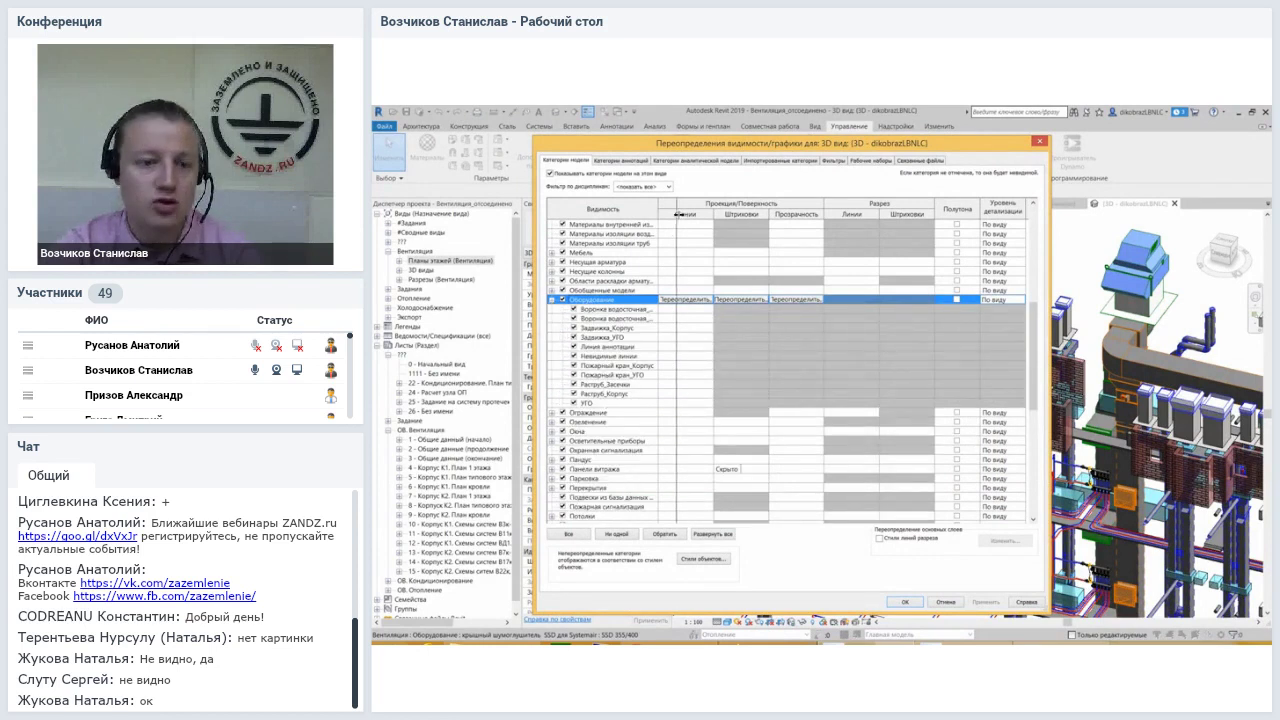
click(600, 330)
click(616, 366)
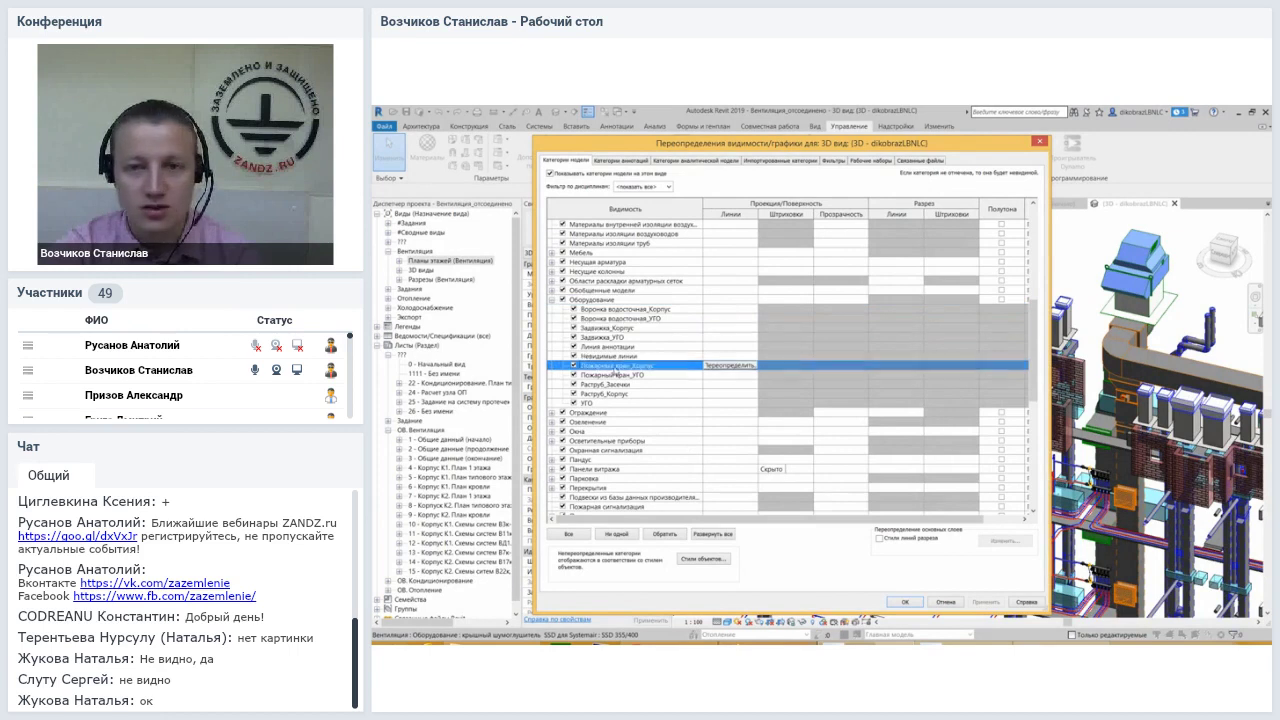
click(612, 376)
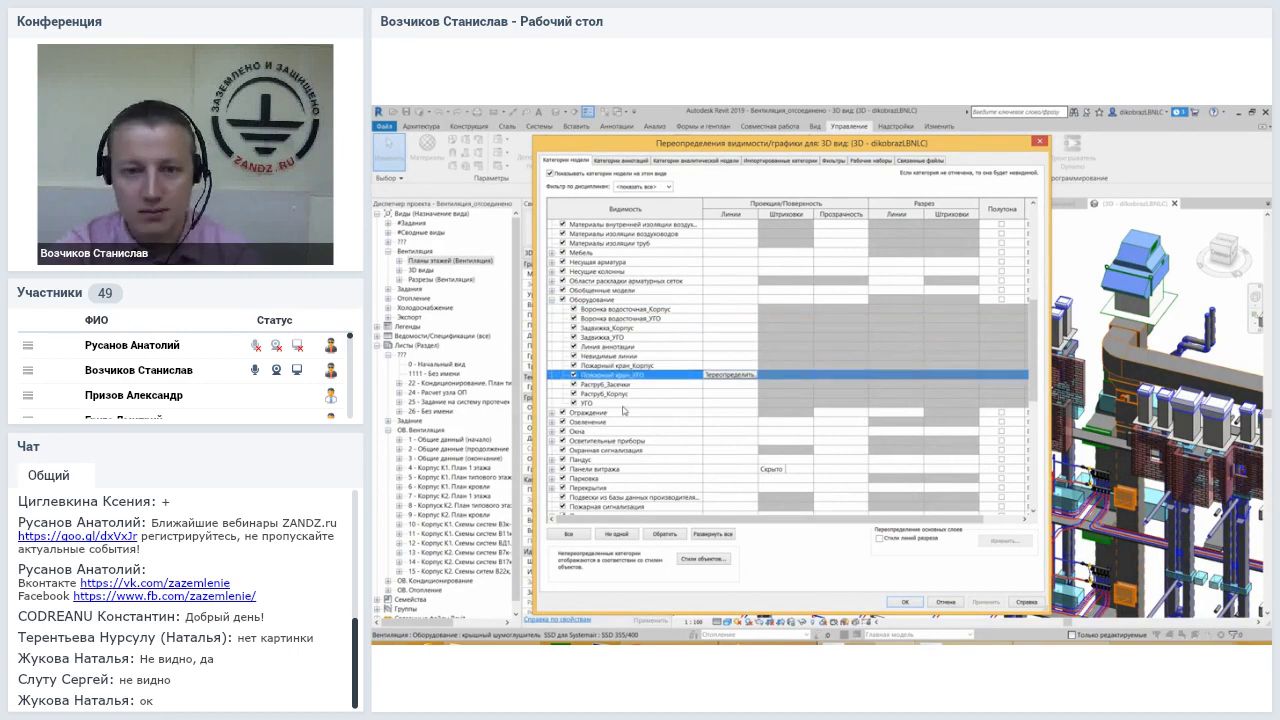
mouse_move(910, 143)
mouse_down()
mouse_move(903, 153)
mouse_move(916, 157)
mouse_up()
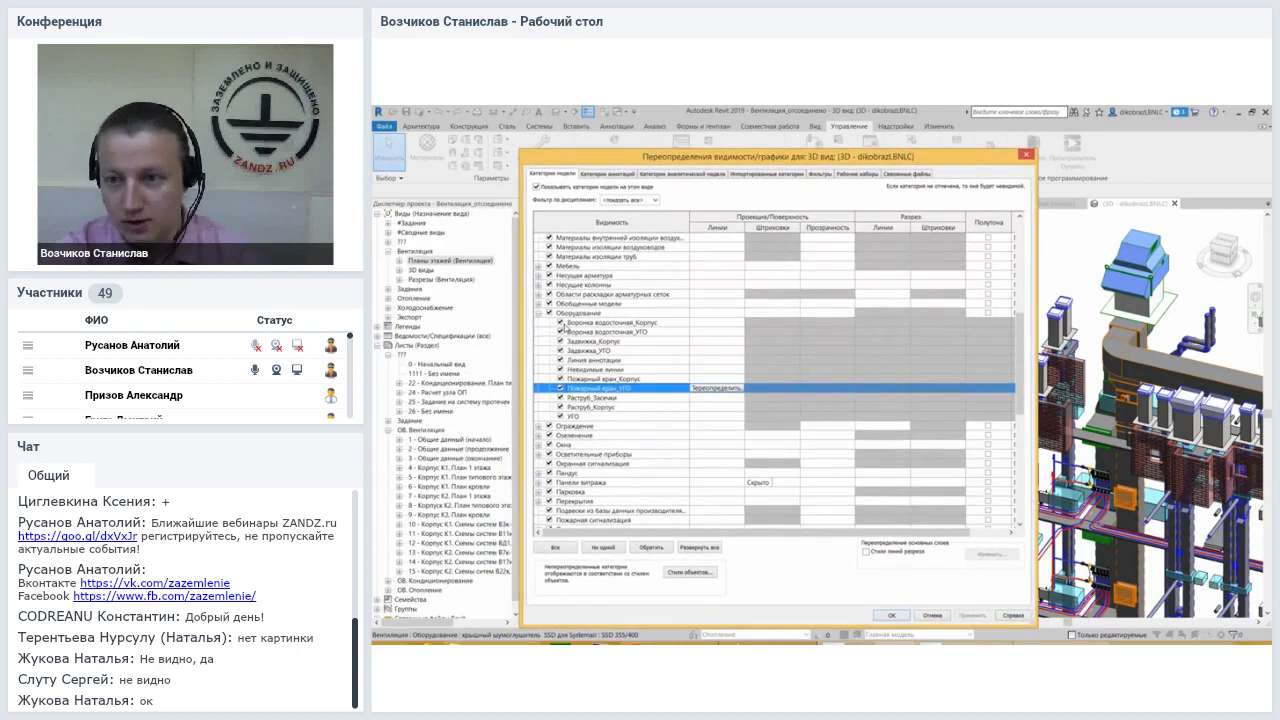
click(564, 325)
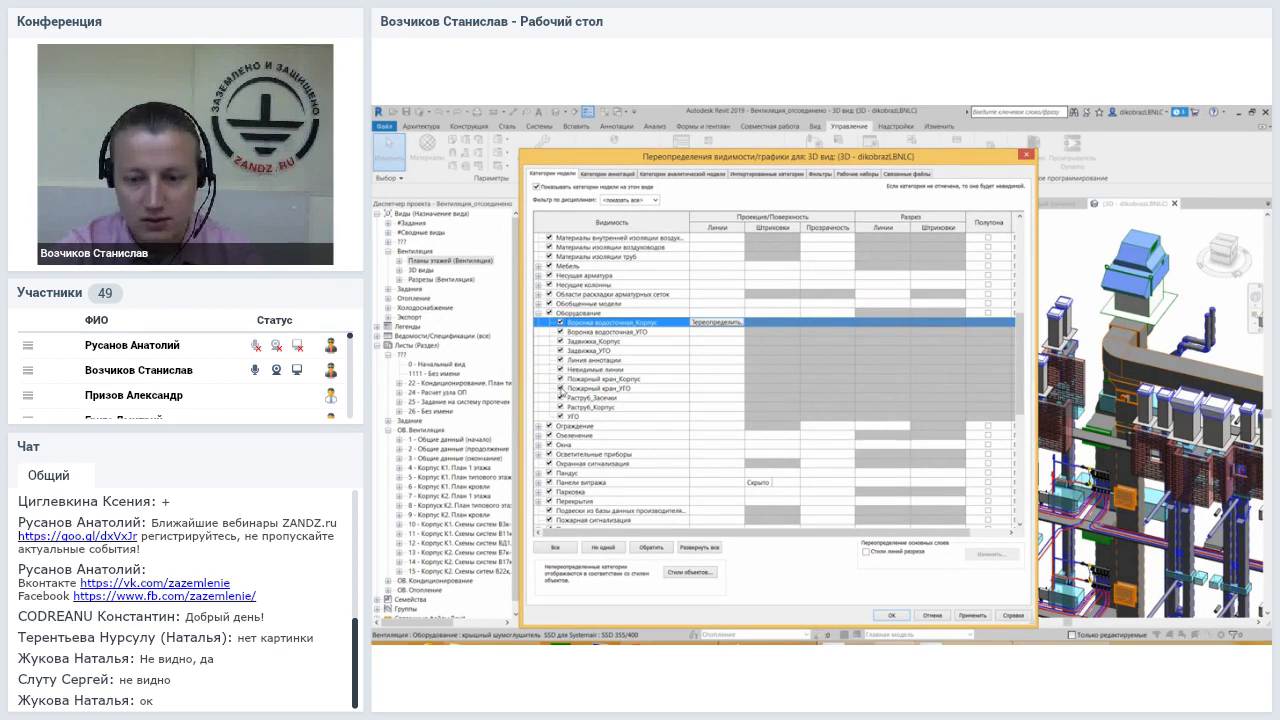
click(562, 380)
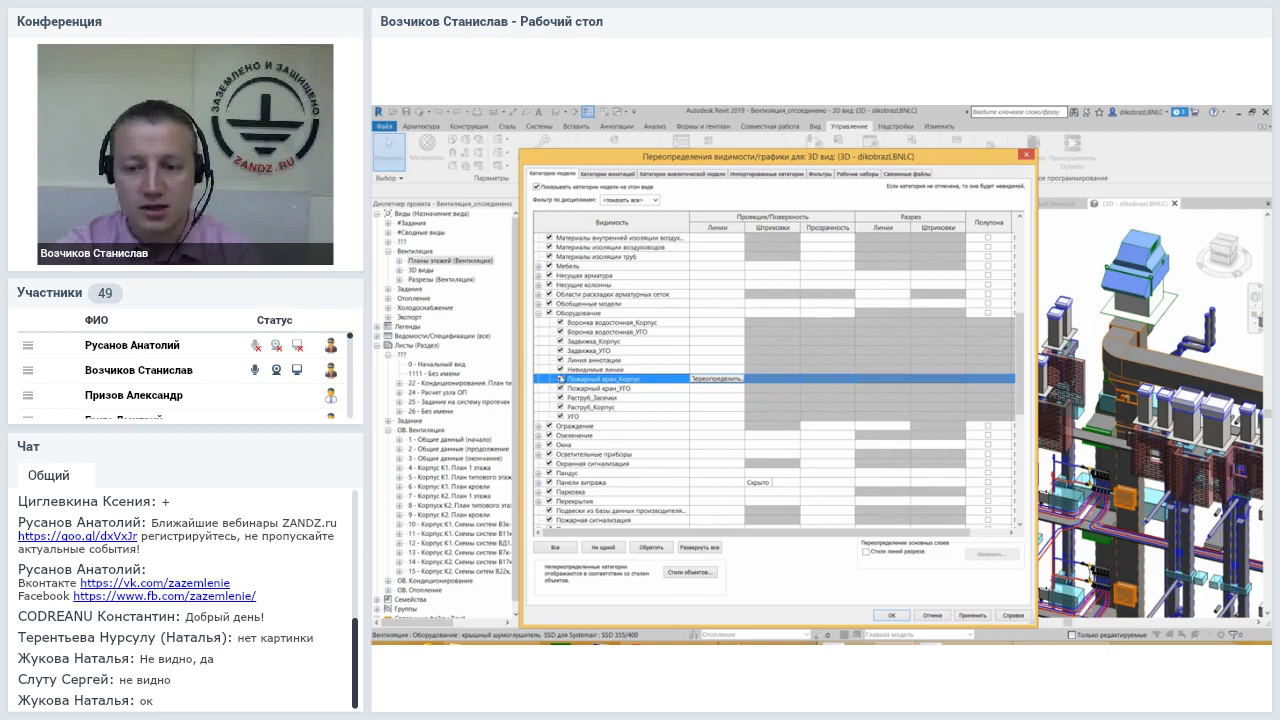
click(537, 313)
drag(1019, 360, 1017, 454)
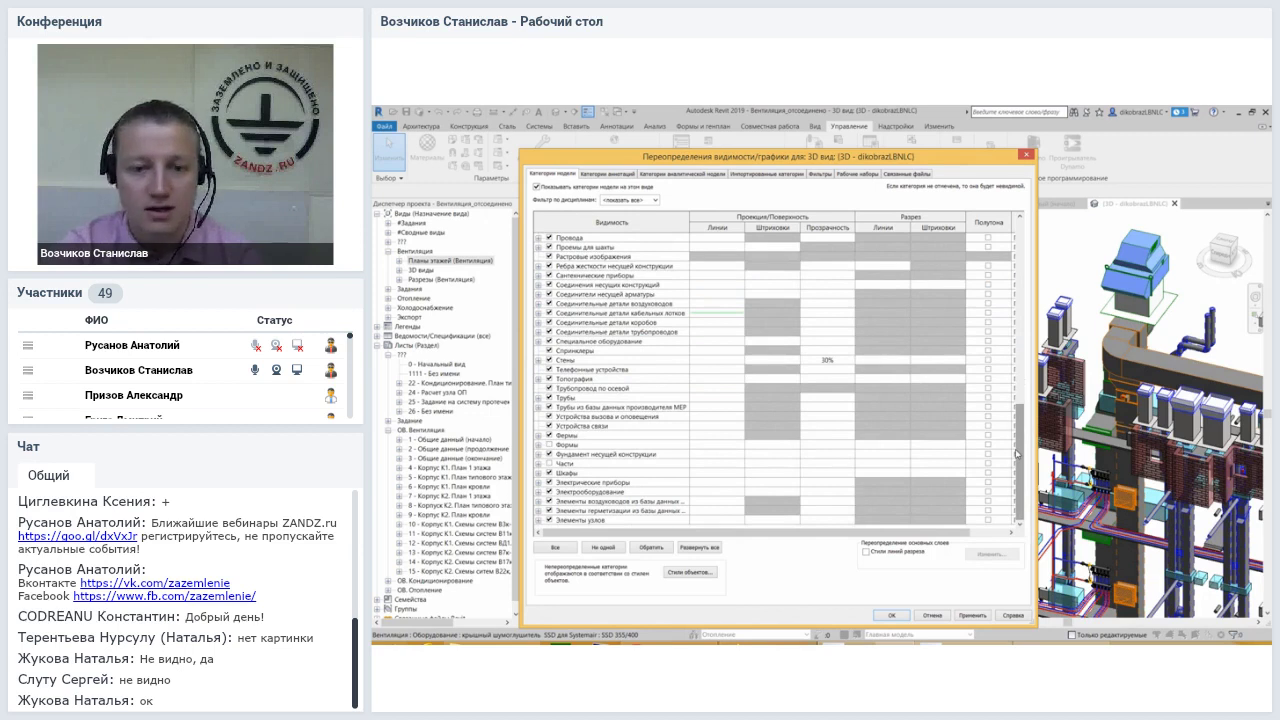
drag(1017, 454, 1027, 334)
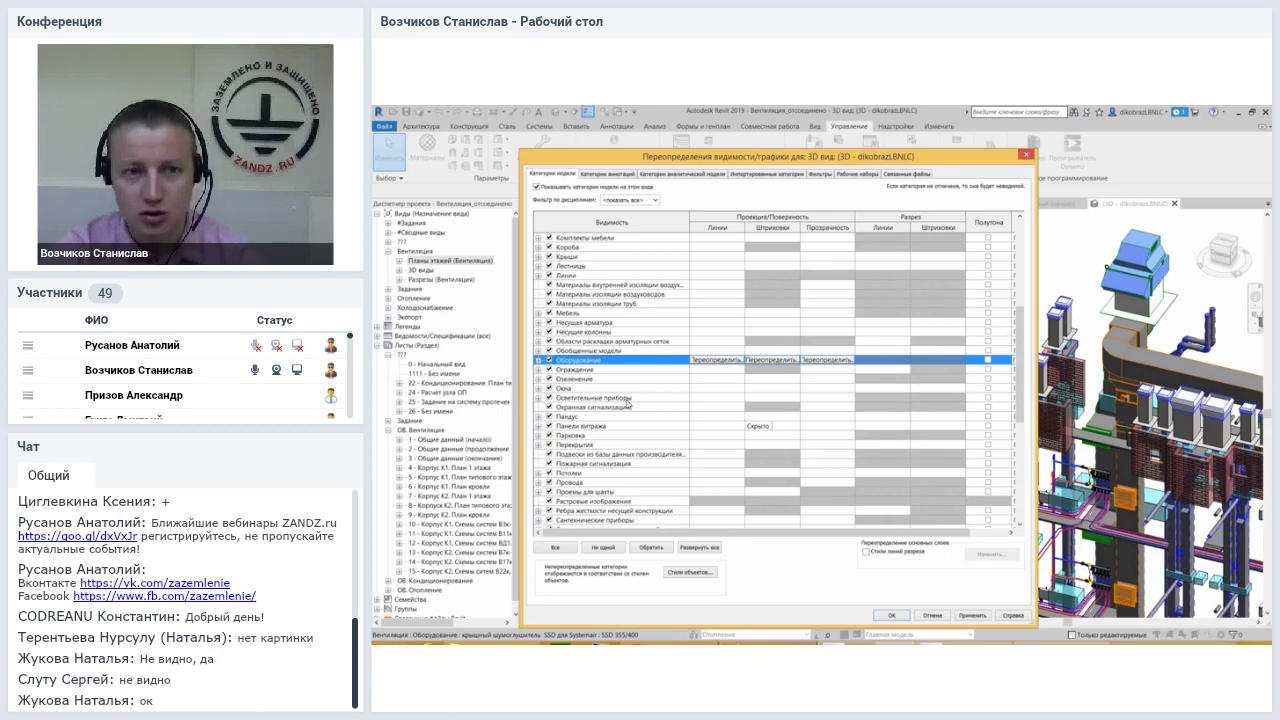
drag(994, 161, 998, 145)
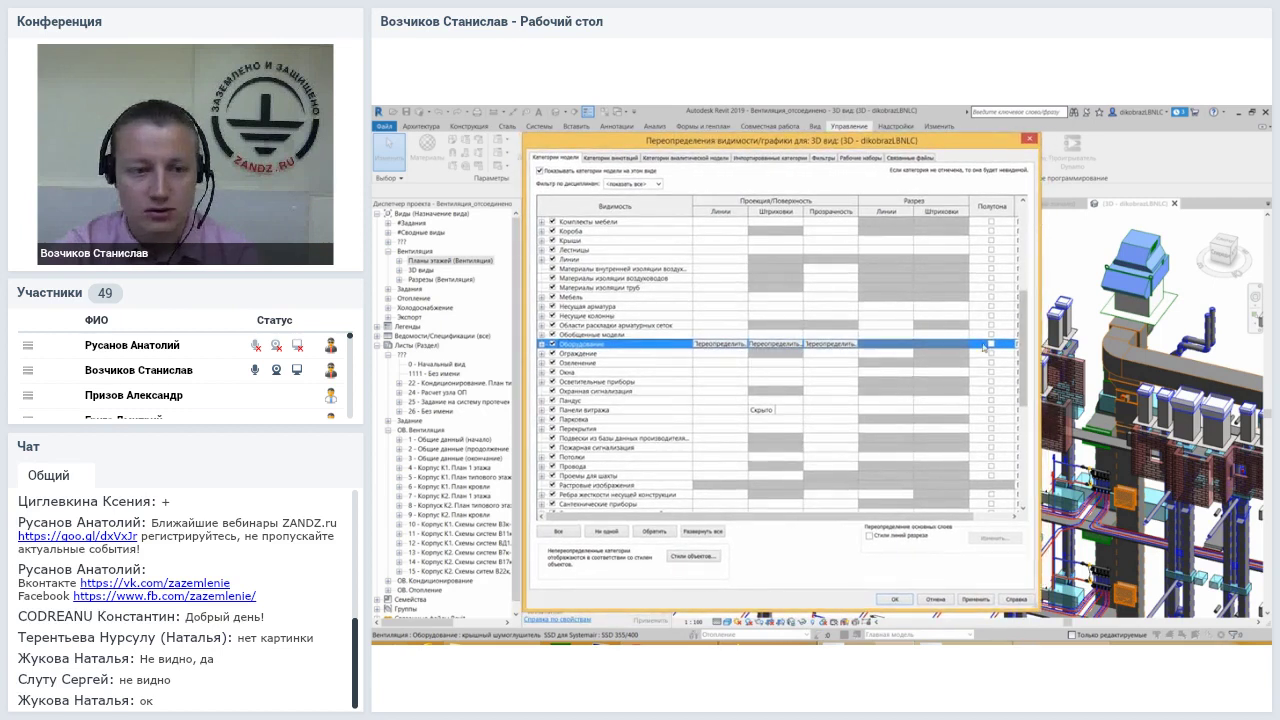
click(541, 344)
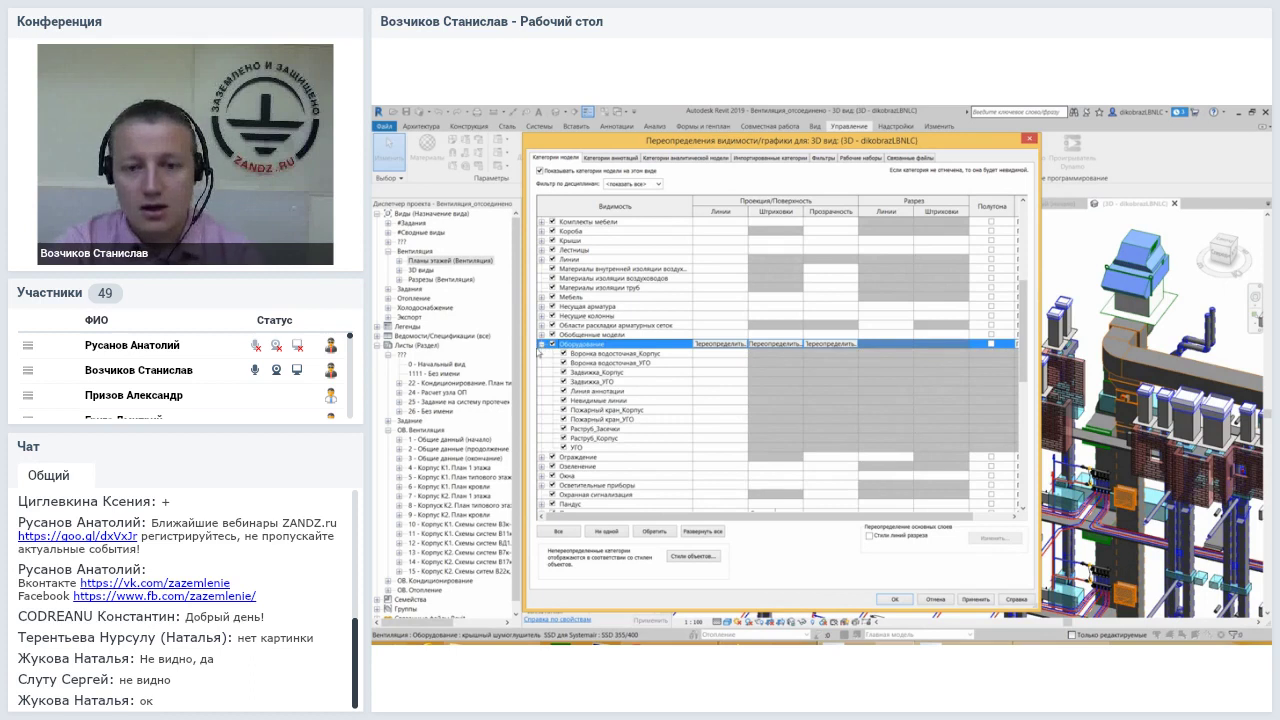
click(541, 344)
click(932, 373)
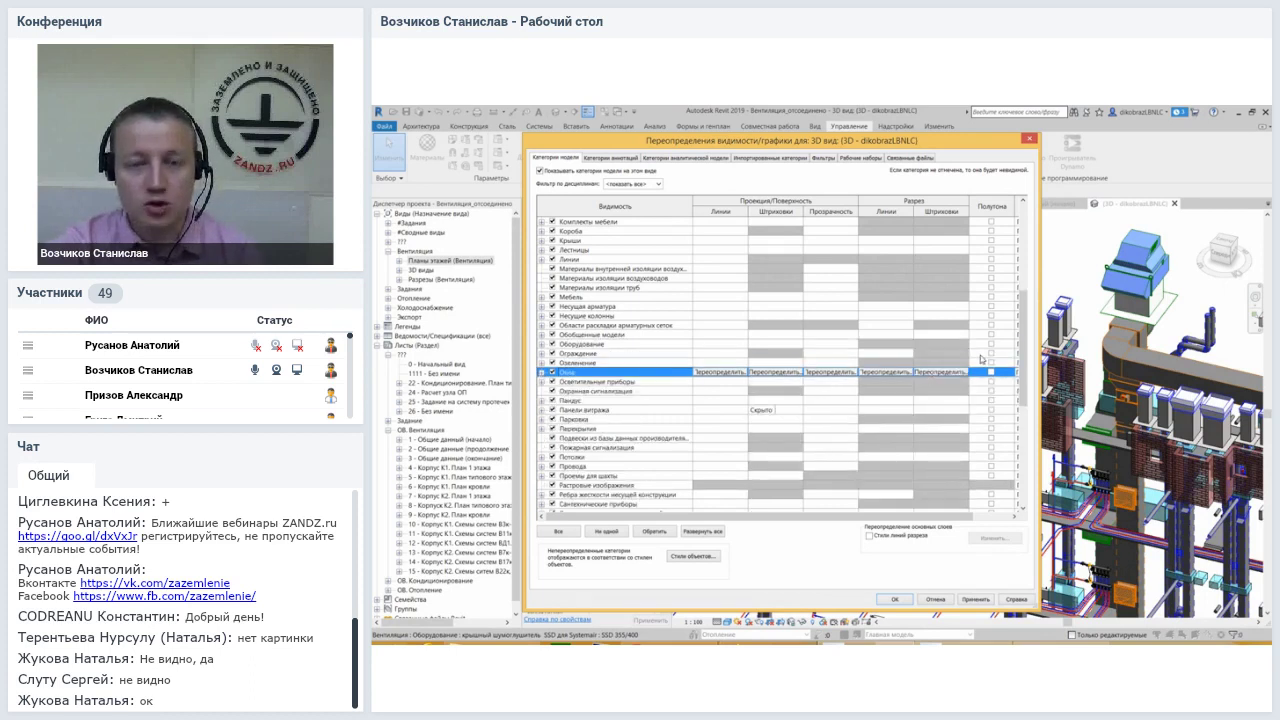
drag(1023, 360, 1023, 372)
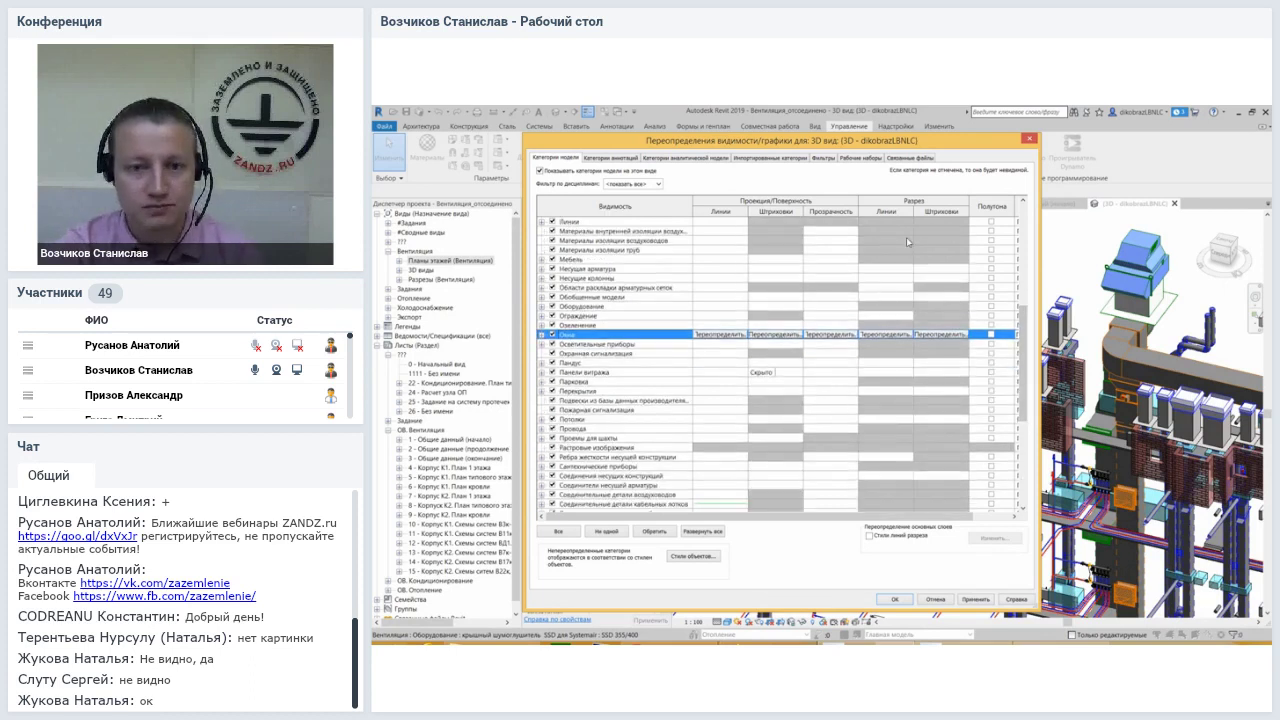
Reopen Visibility/Graphics, untick Levels under Annotation Categories, and close the dialog
click(1029, 139)
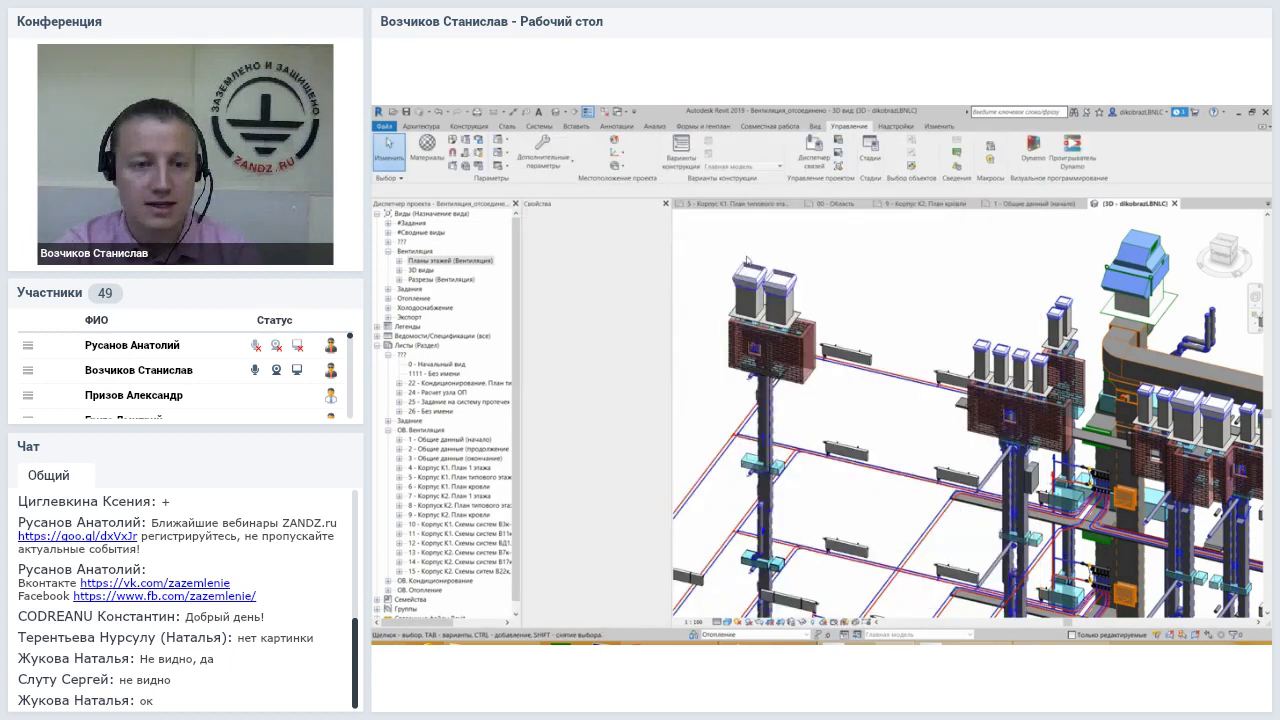
click(619, 314)
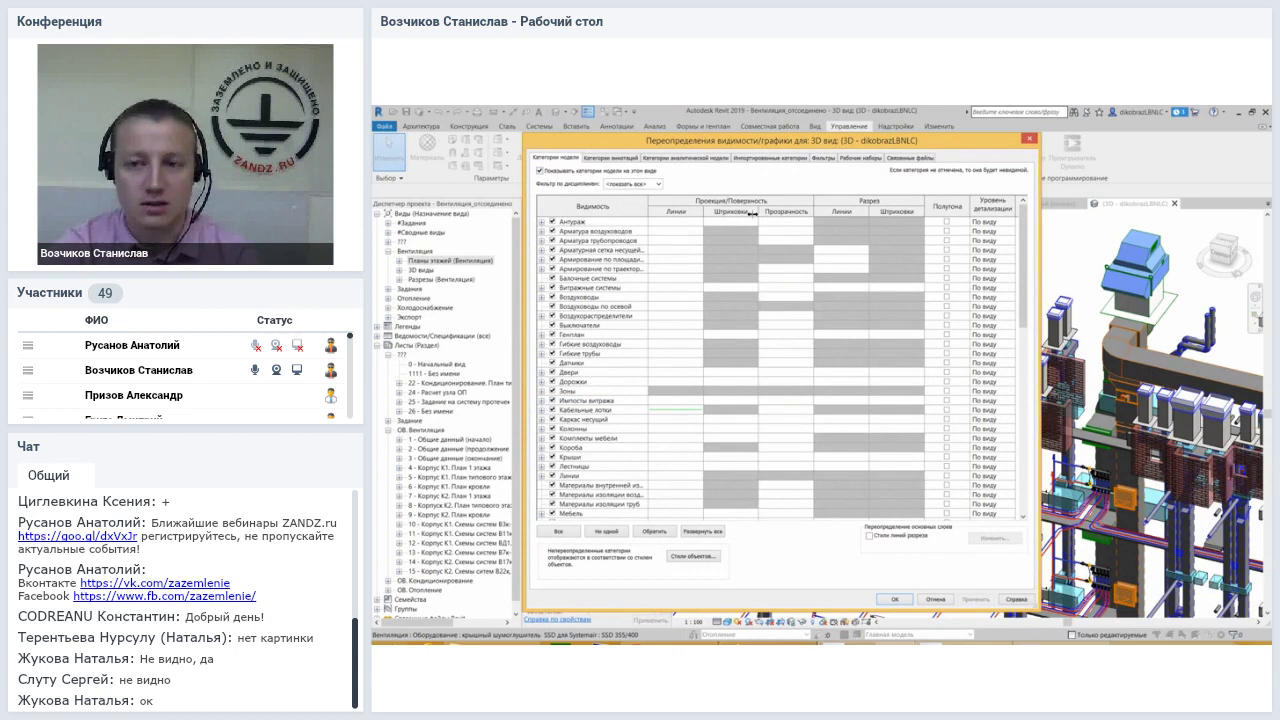
click(615, 158)
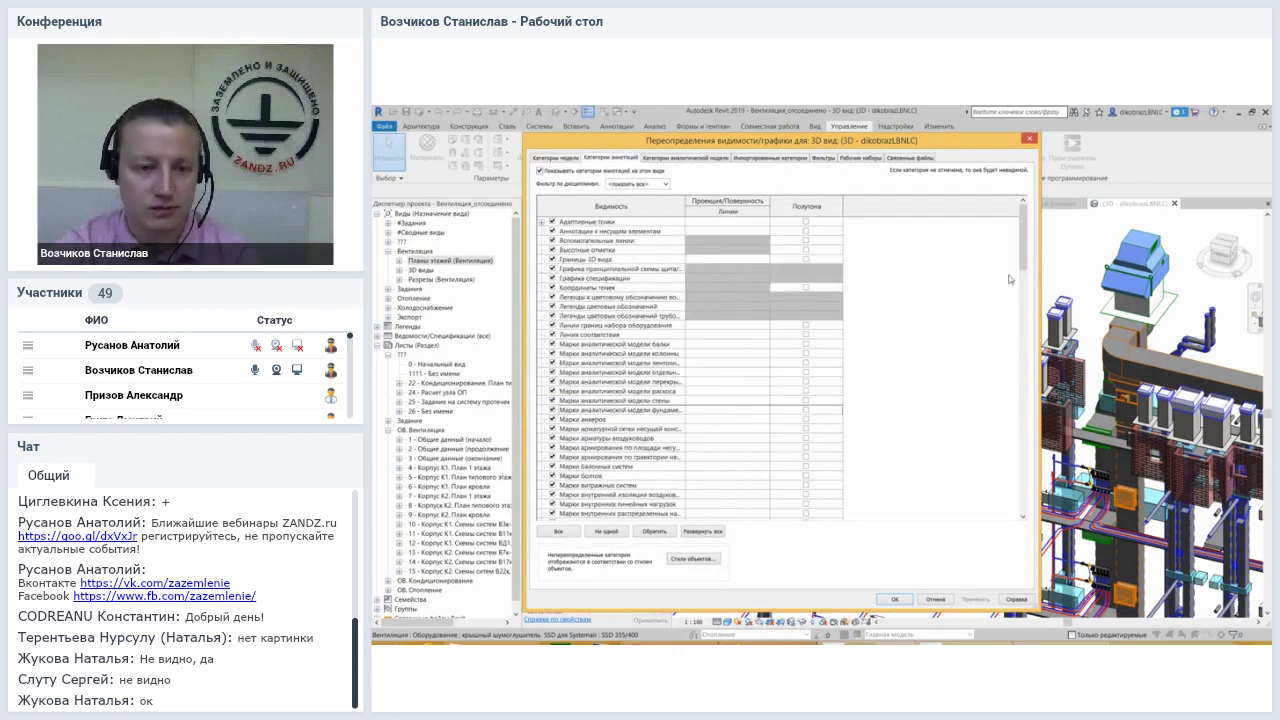
drag(1023, 240, 1023, 278)
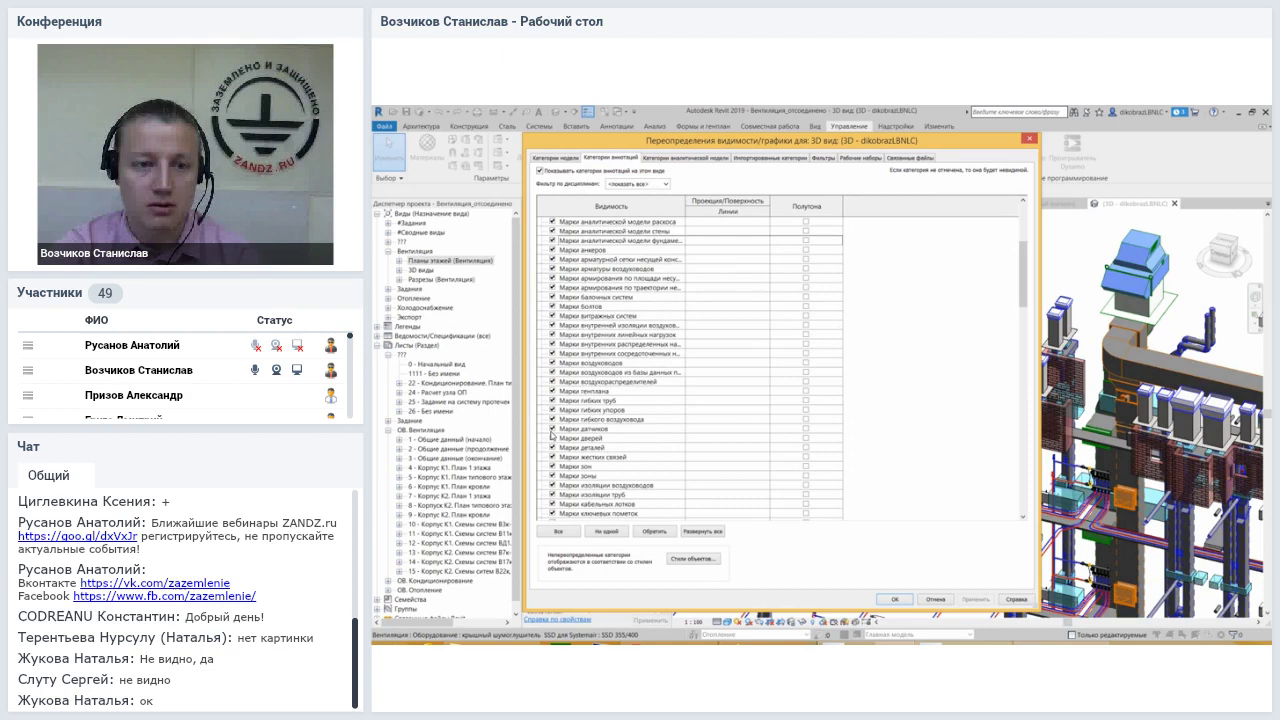
click(1022, 232)
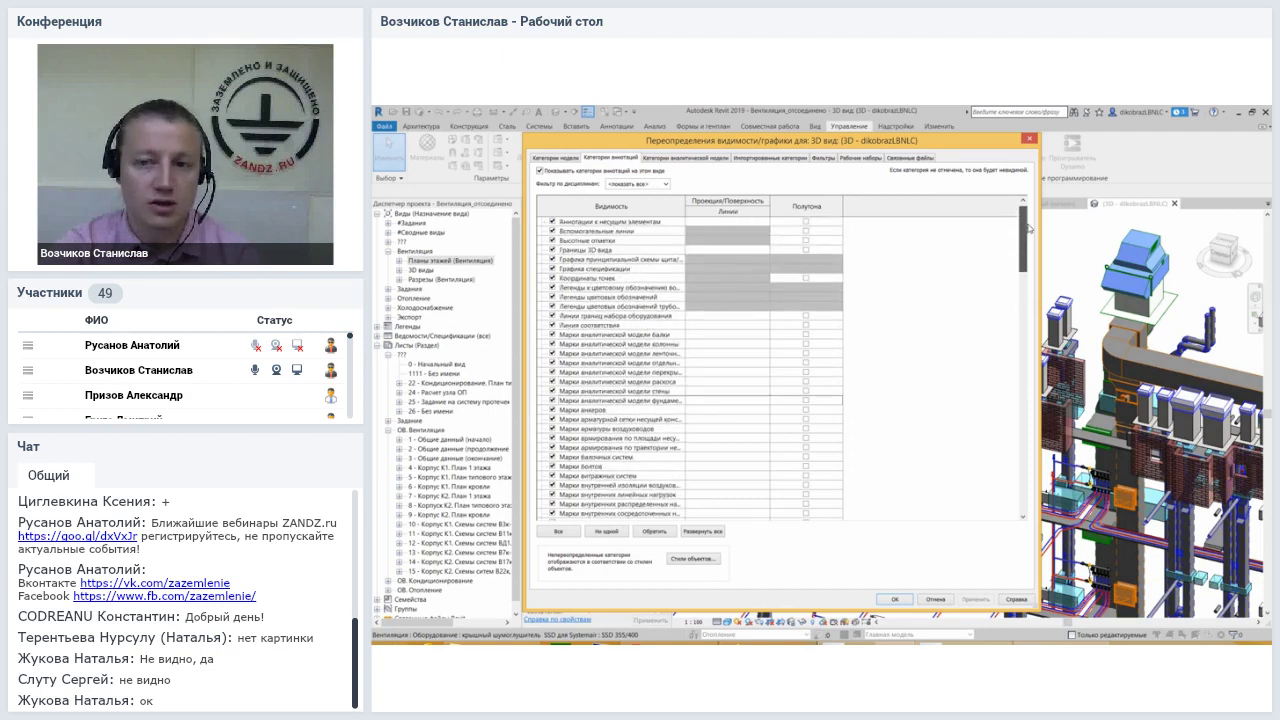
drag(1028, 229, 1030, 218)
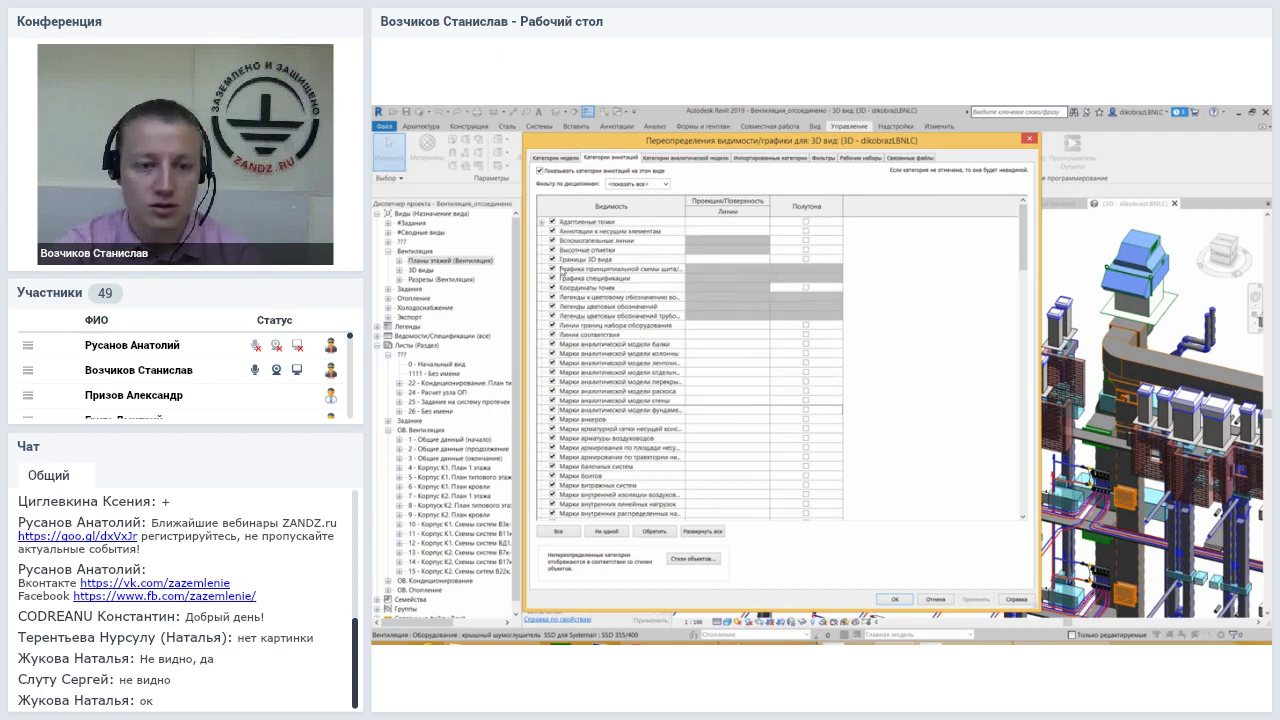
drag(1022, 226, 1022, 458)
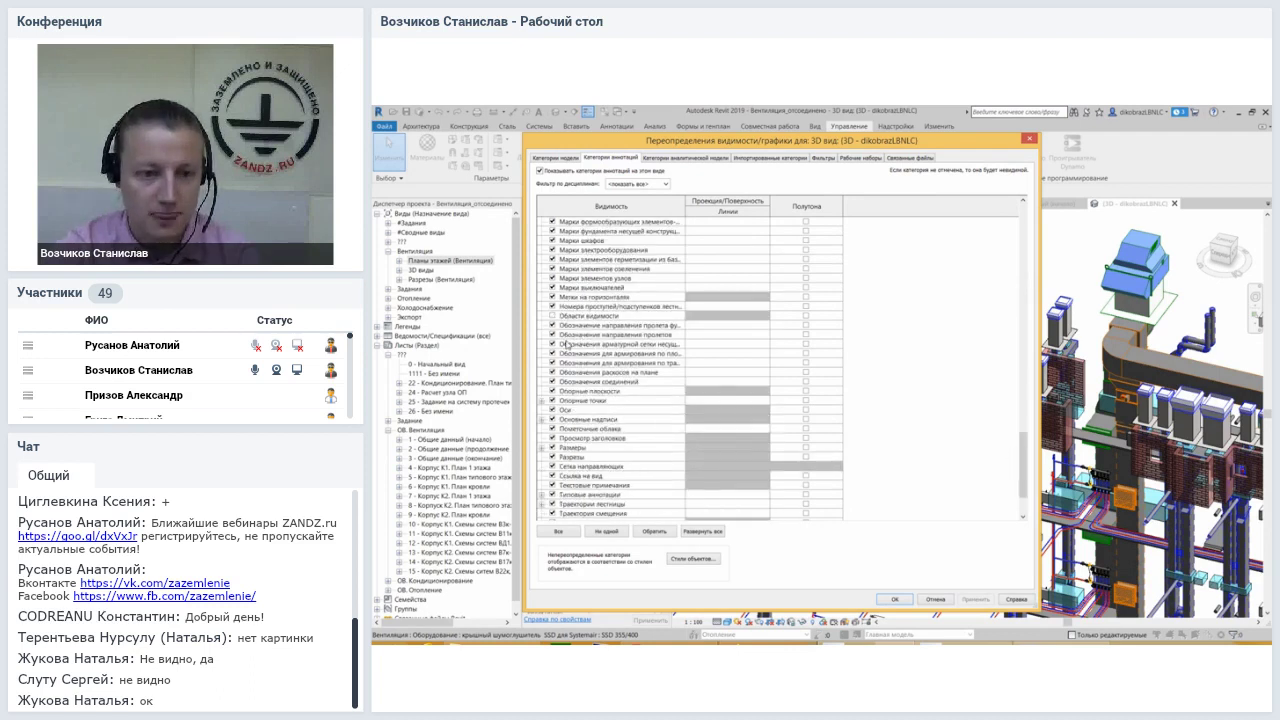
scroll(567, 344, down, 2)
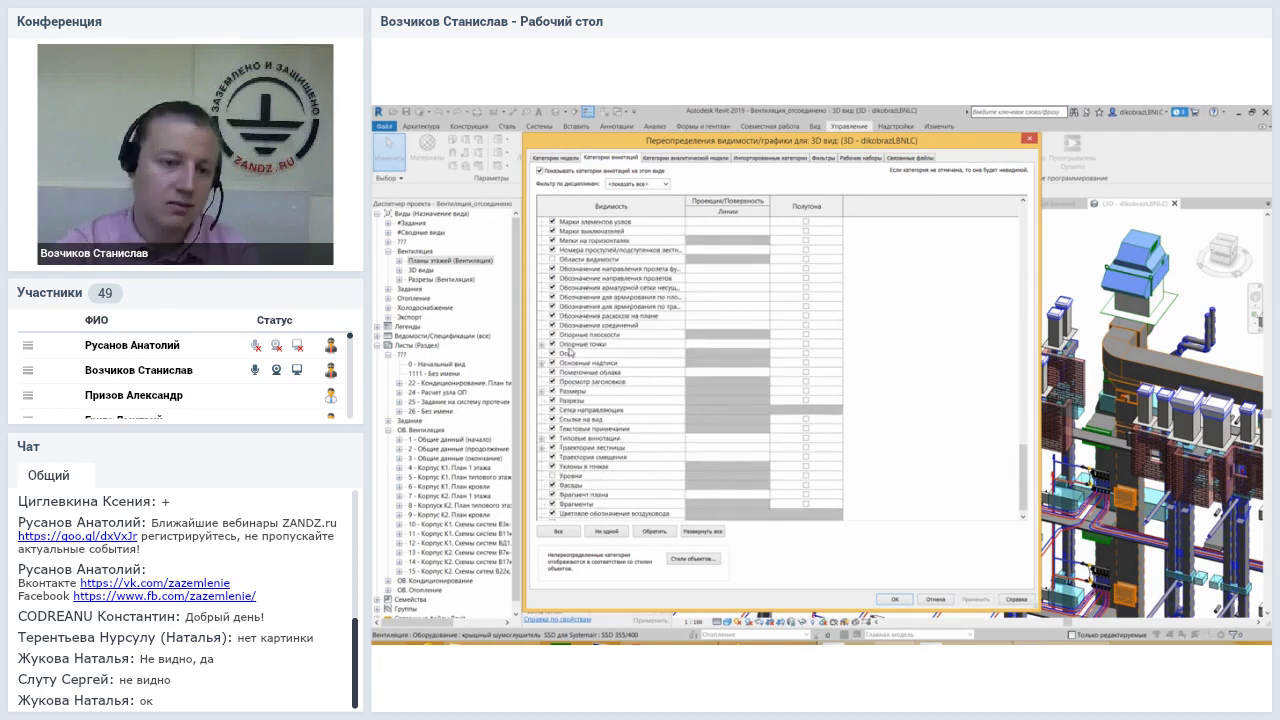
scroll(567, 344, down, 1)
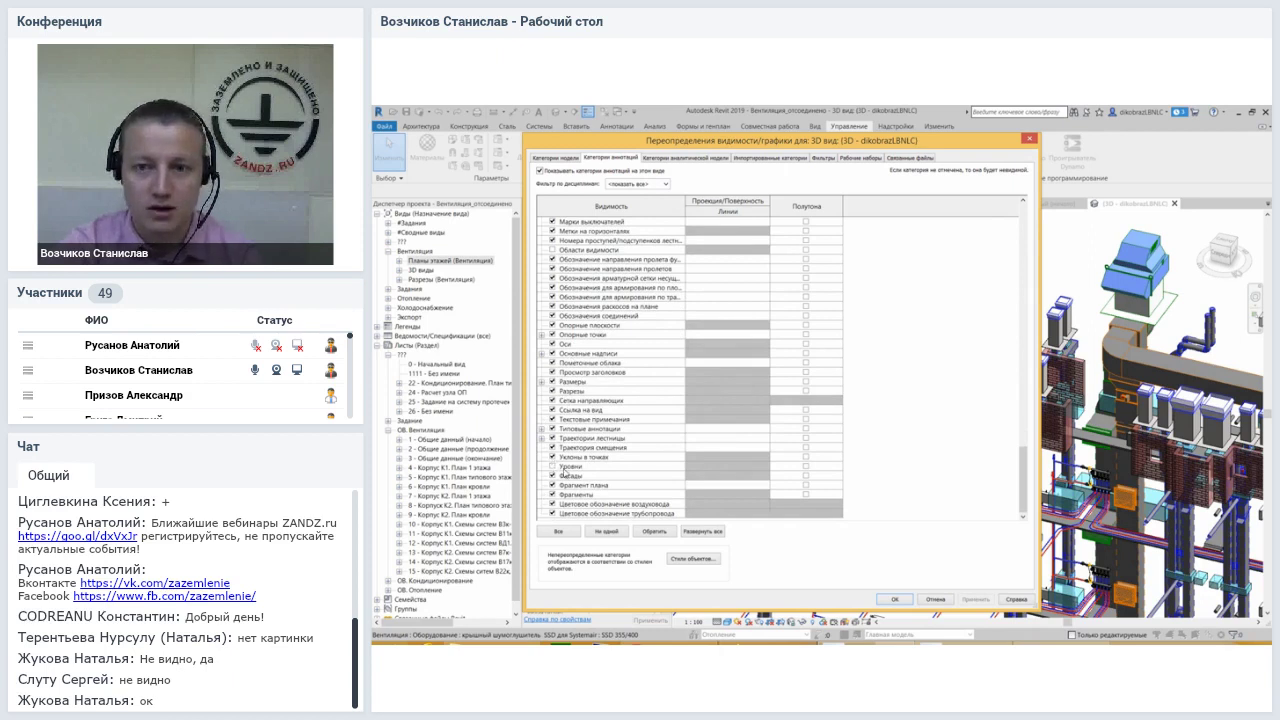
click(553, 467)
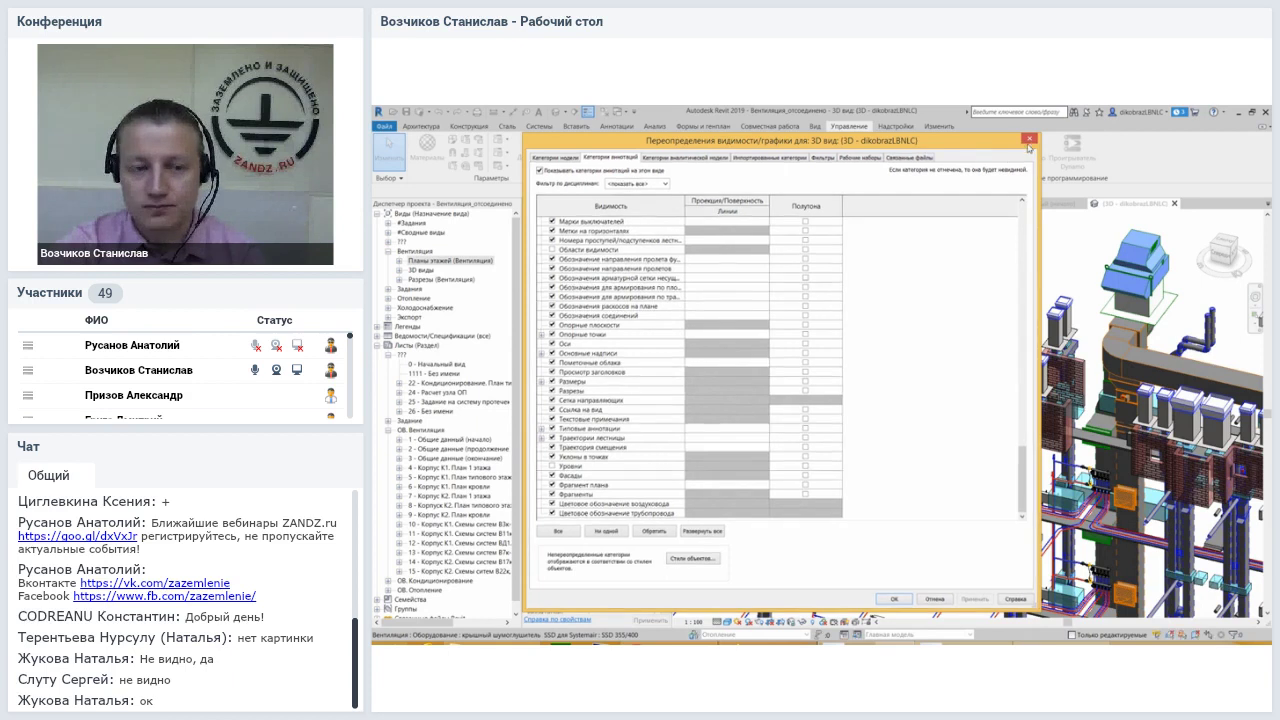
click(1028, 139)
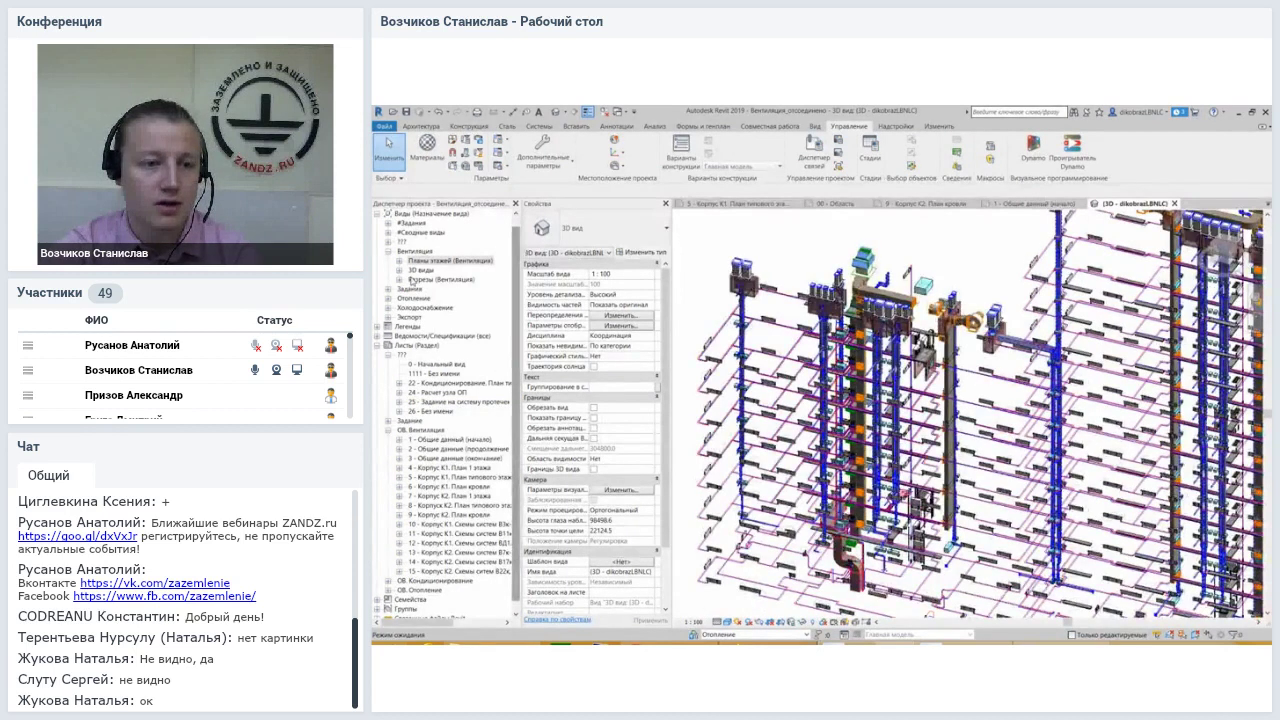
Collapse the expanded Sheets branches in the Project Browser
scroll(422, 427, down, 1)
click(389, 413)
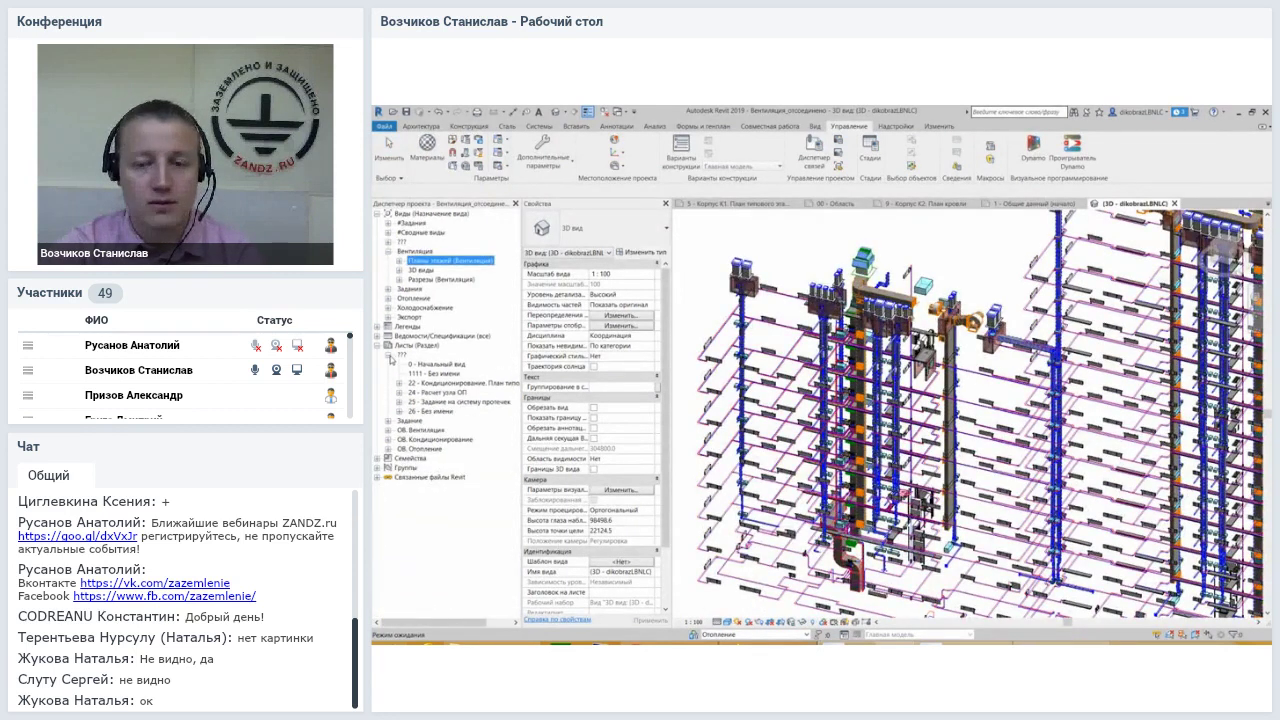
click(388, 356)
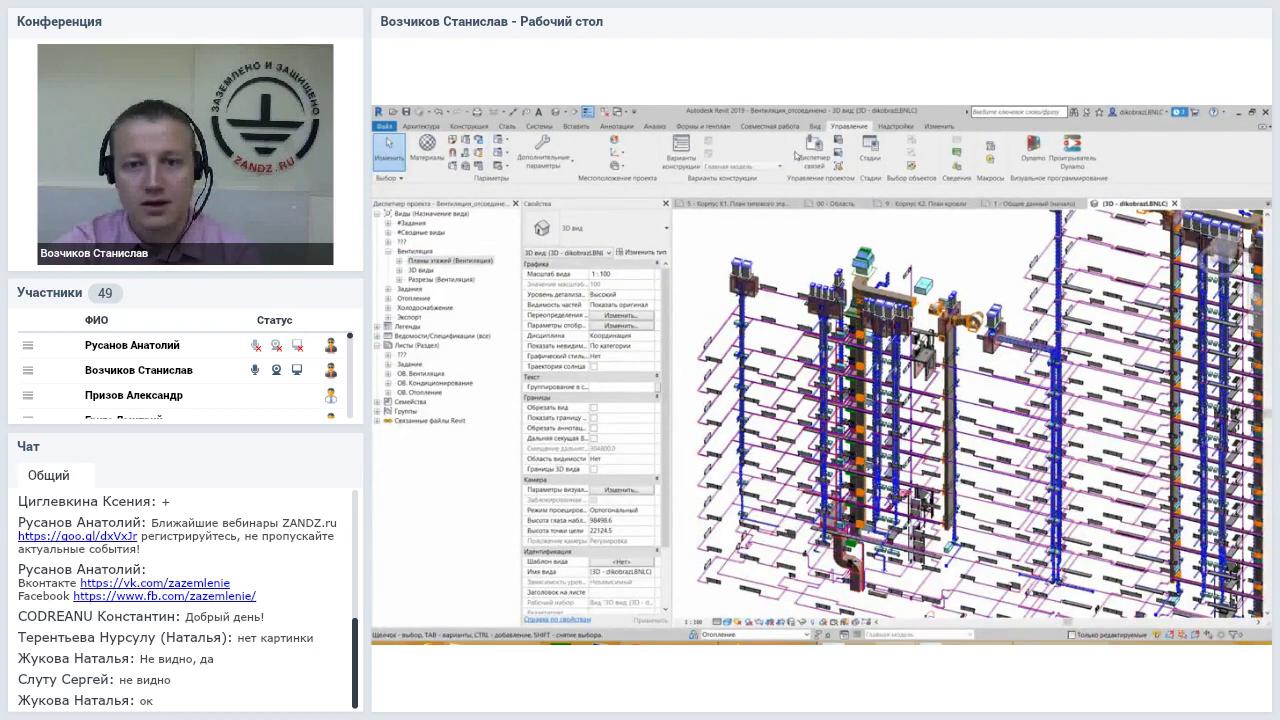
On the View tab, pan the 3D view and show the 3D View options
click(814, 126)
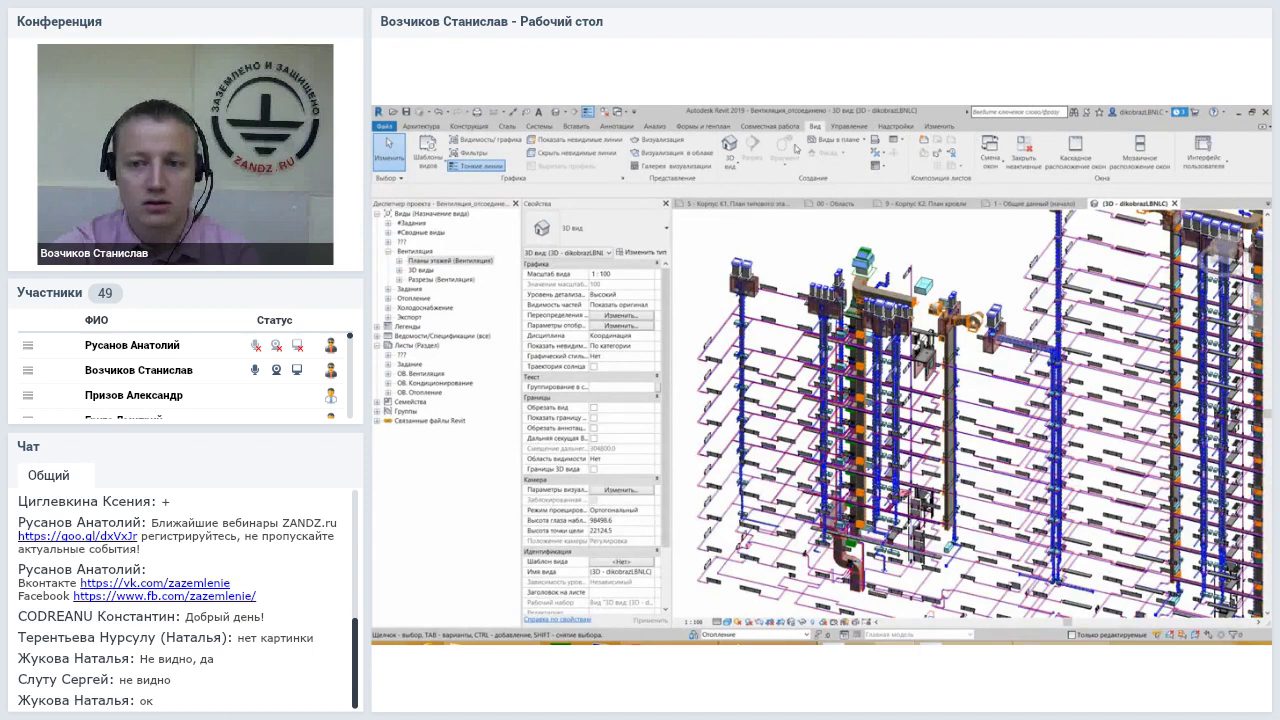
middle_drag(880, 250, 907, 277)
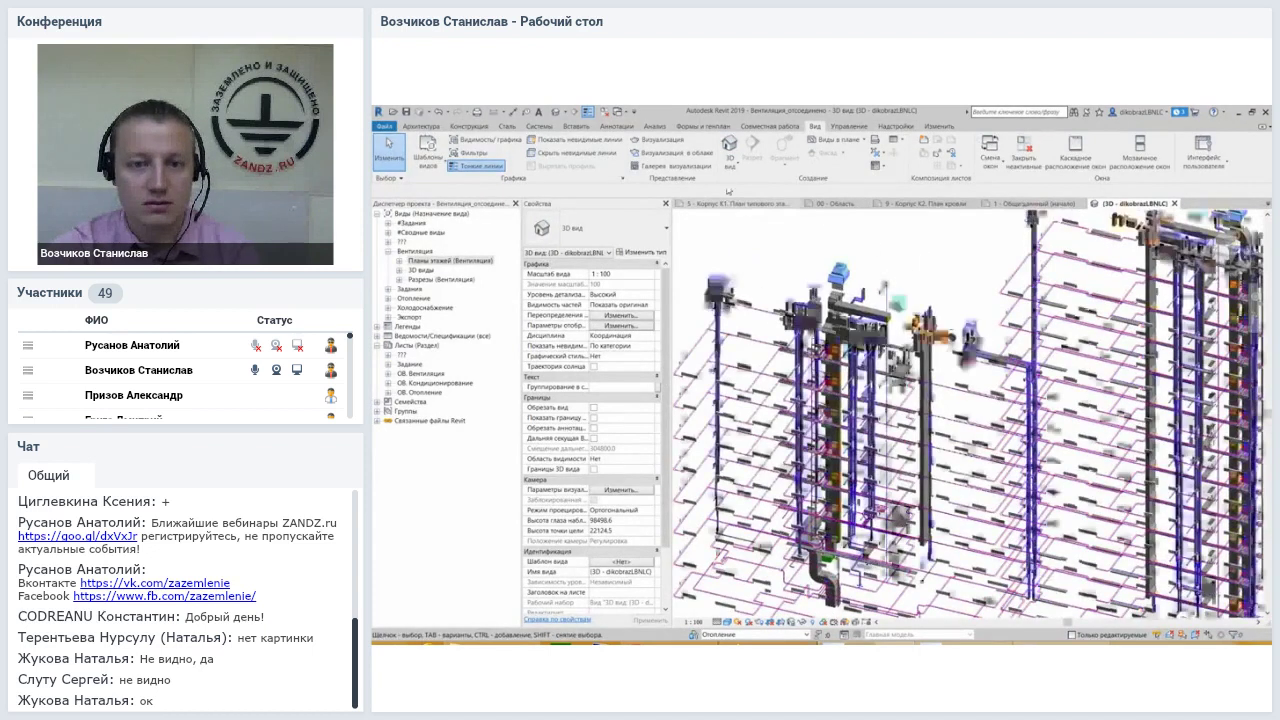
click(730, 166)
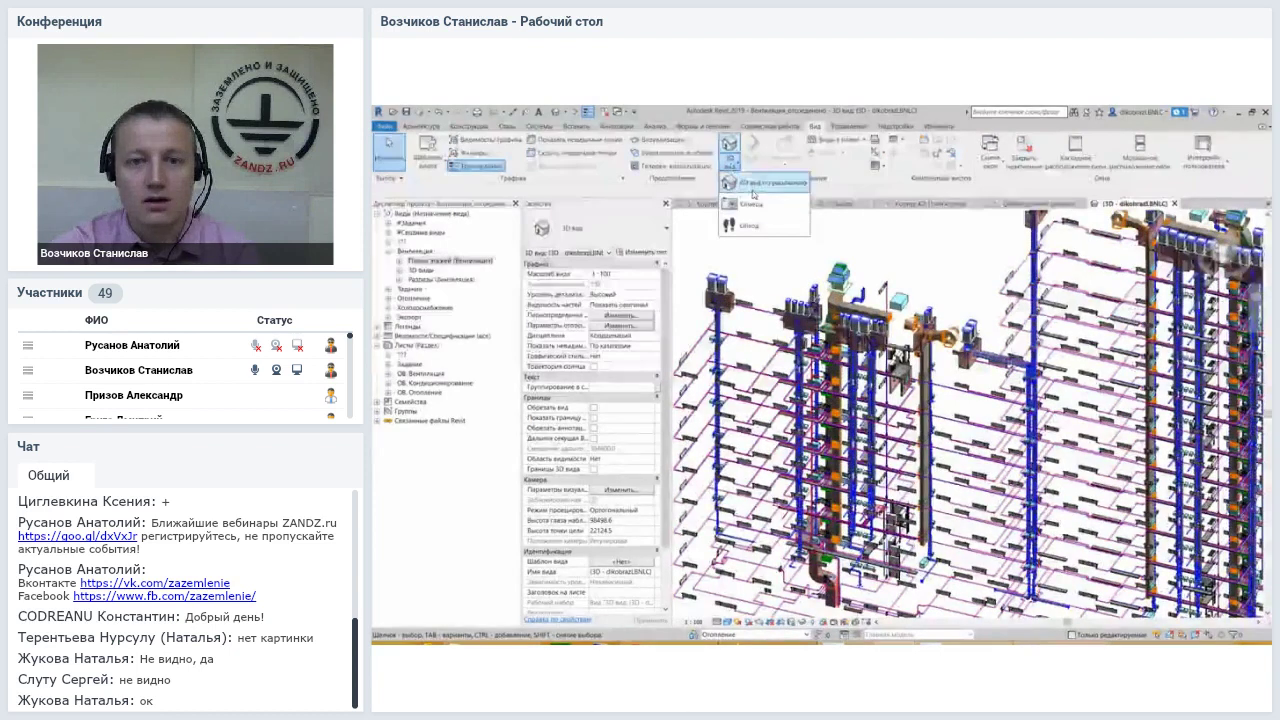
Dismiss the 3D View list and start a new Floor Plan from Plan Views
click(752, 186)
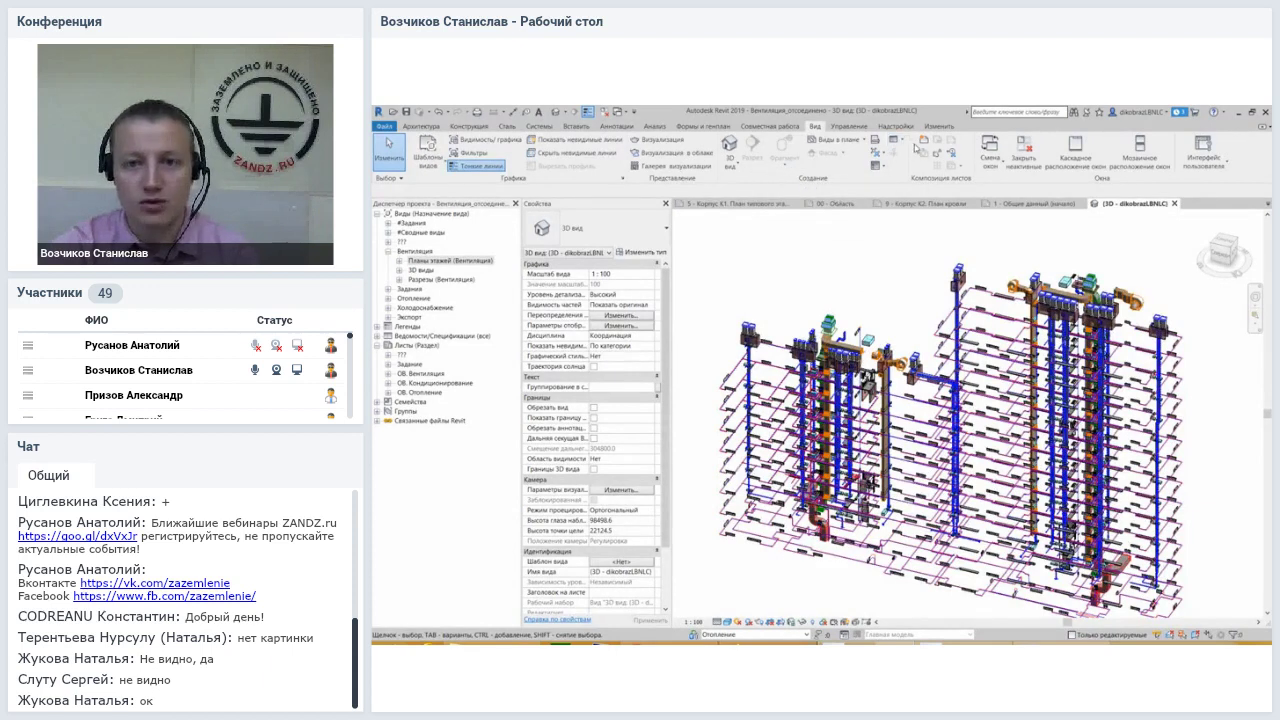
click(861, 141)
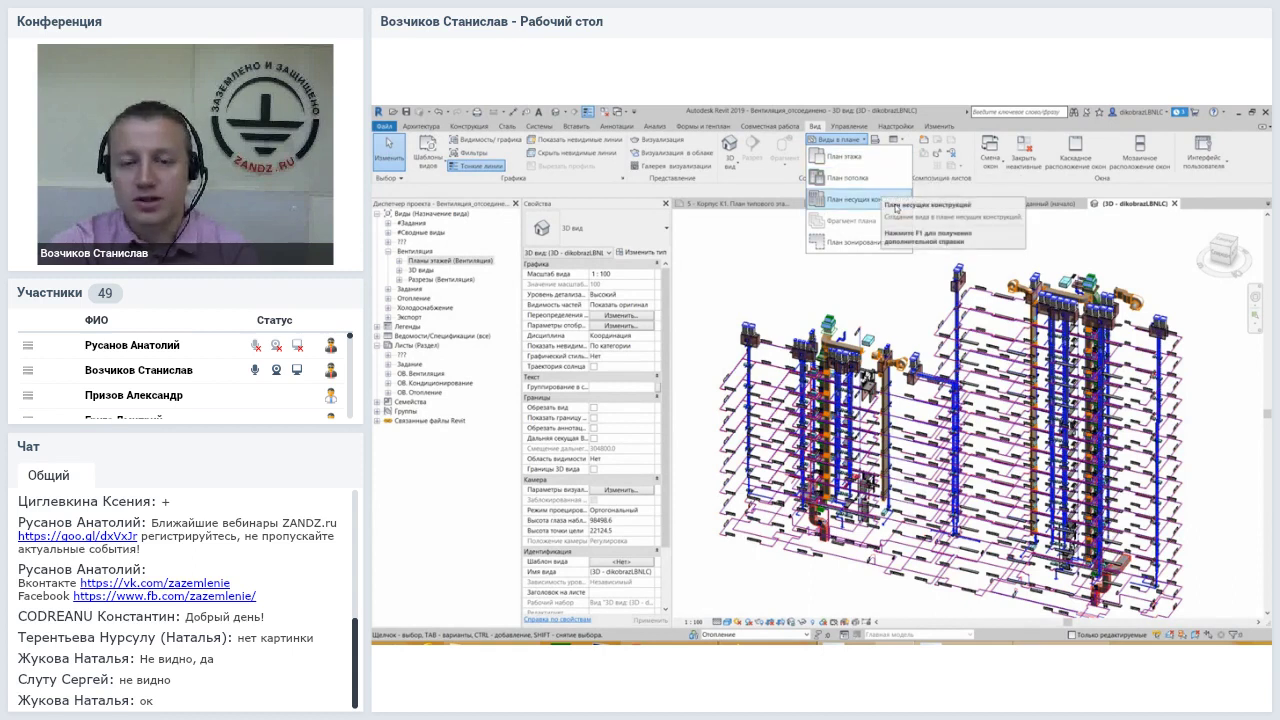
click(864, 159)
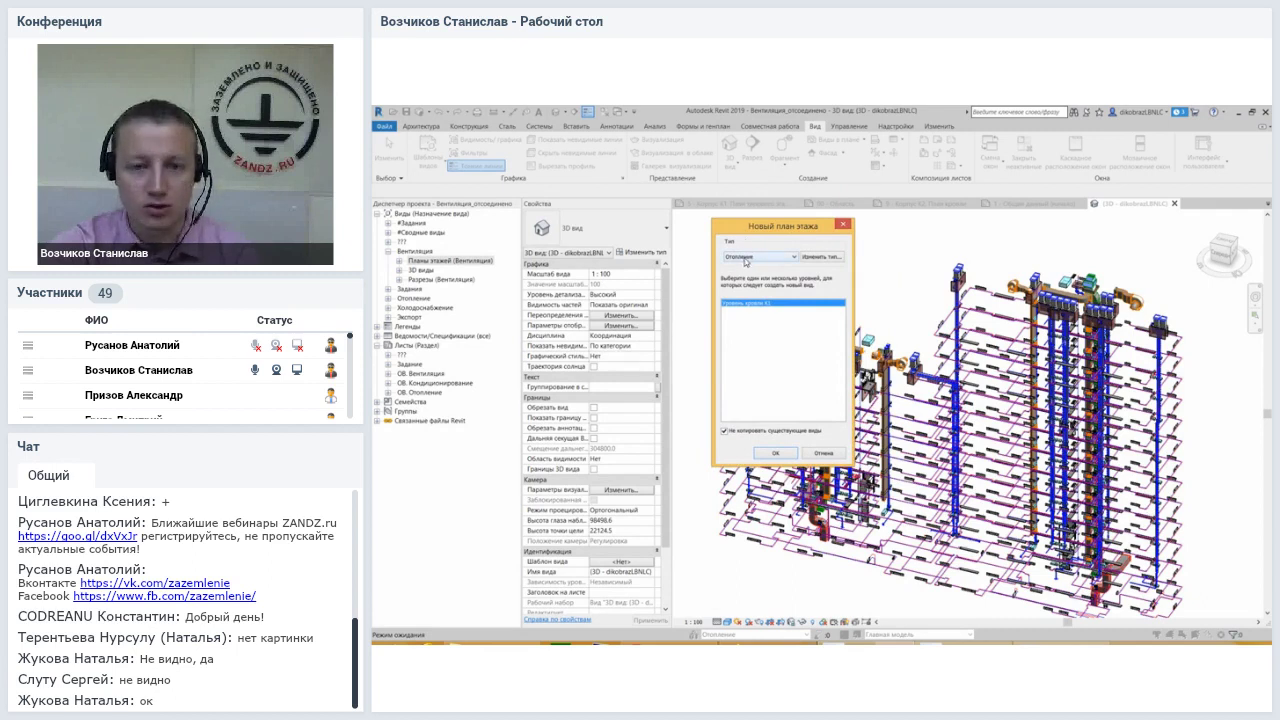
Set the new floor plan's type to Вентиляция and select level Уровень кровли К1
click(748, 261)
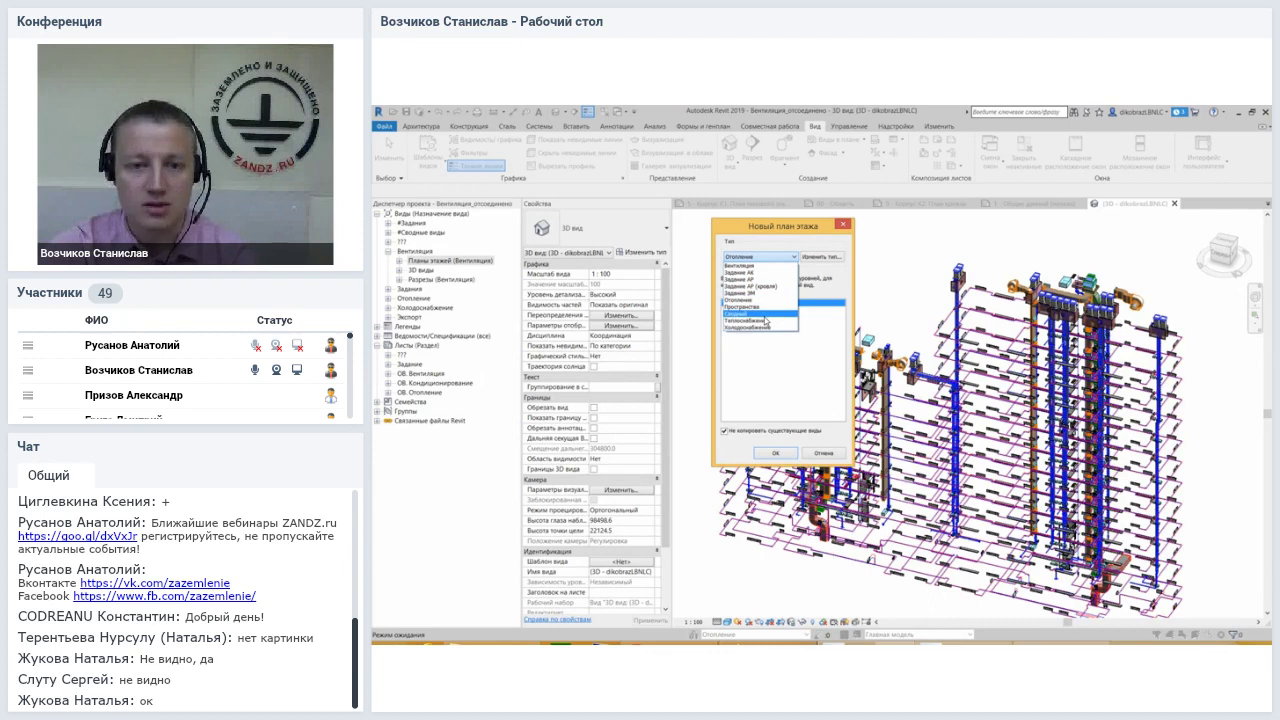
click(777, 368)
click(759, 258)
click(778, 326)
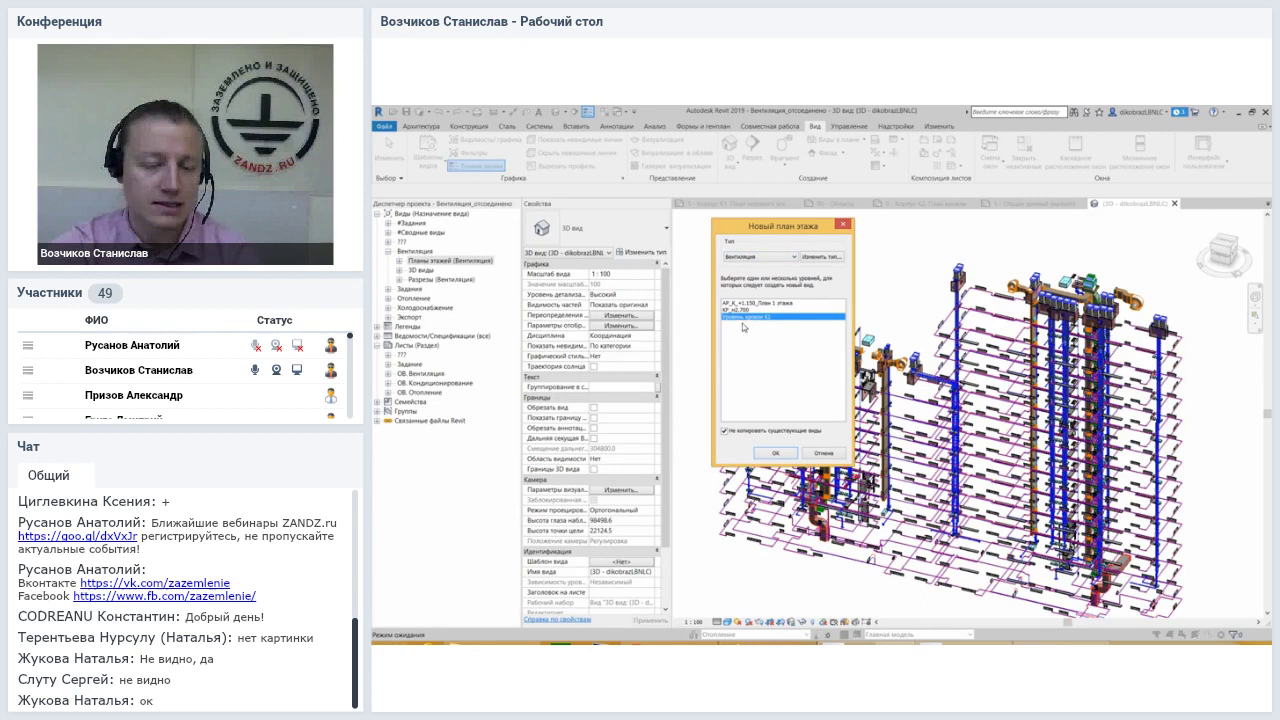
click(735, 309)
click(735, 302)
click(735, 317)
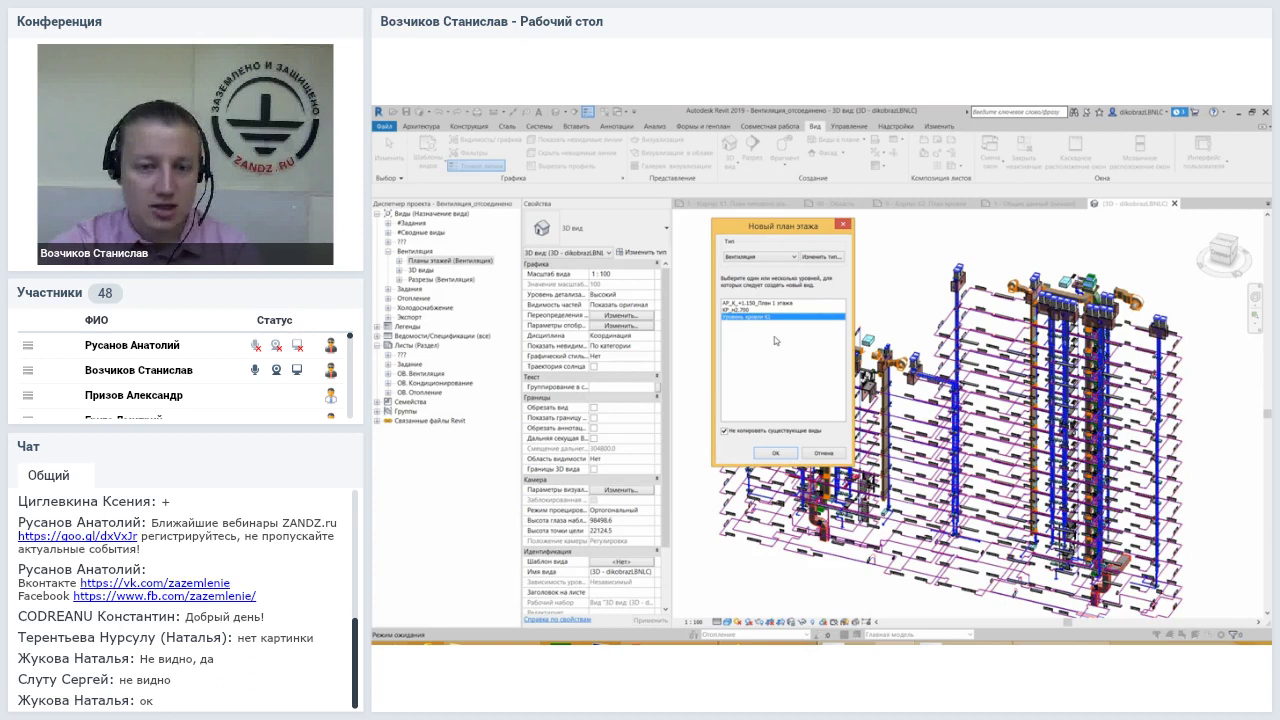
Click through the listed levels, ending on Уровень кровли К1
click(771, 304)
click(756, 310)
click(753, 316)
click(760, 303)
click(756, 317)
click(756, 311)
click(768, 304)
click(750, 311)
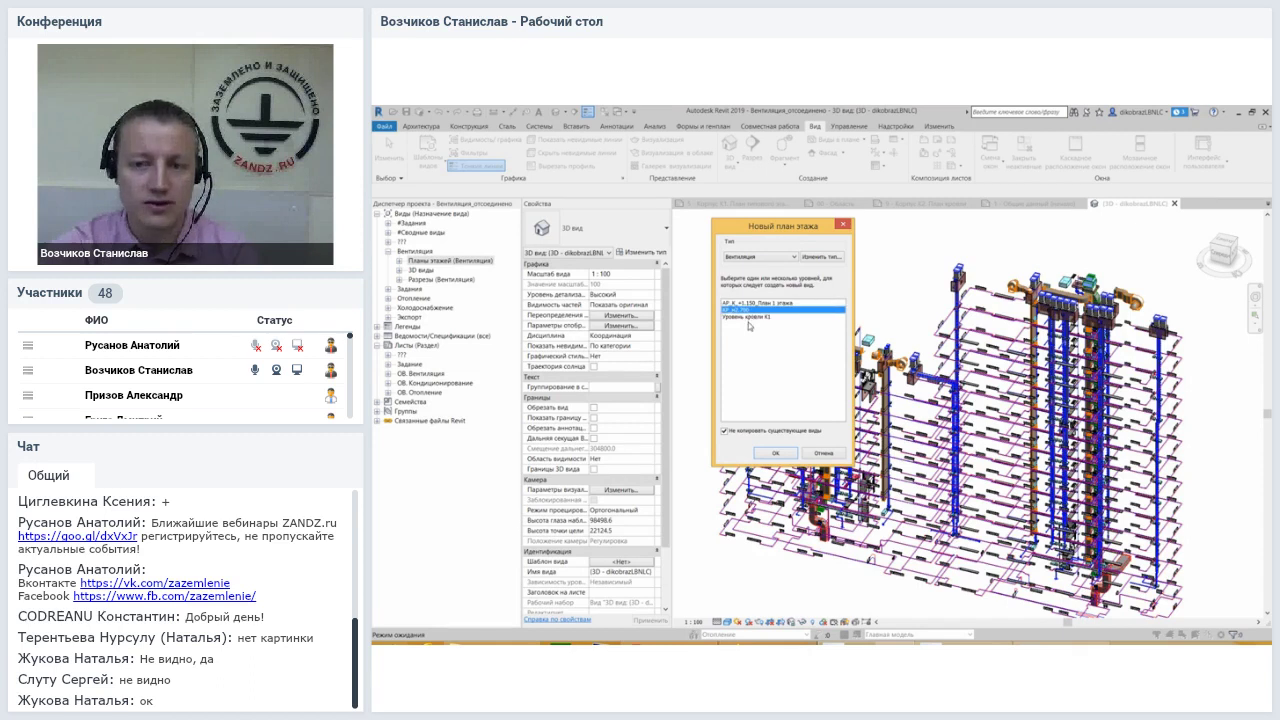
click(750, 317)
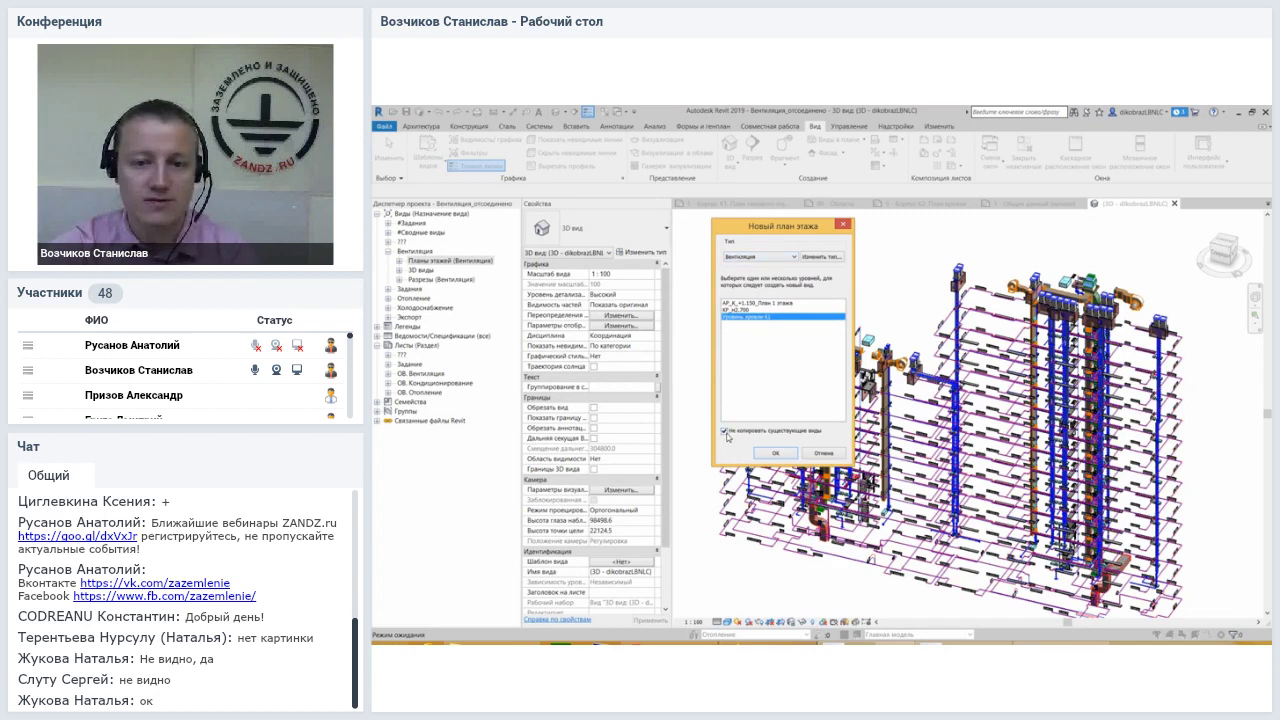
Untick 'Do not duplicate existing views', pick АР_К_+7.450_План 3 этажа and create the plan
click(725, 431)
scroll(840, 366, up, 1)
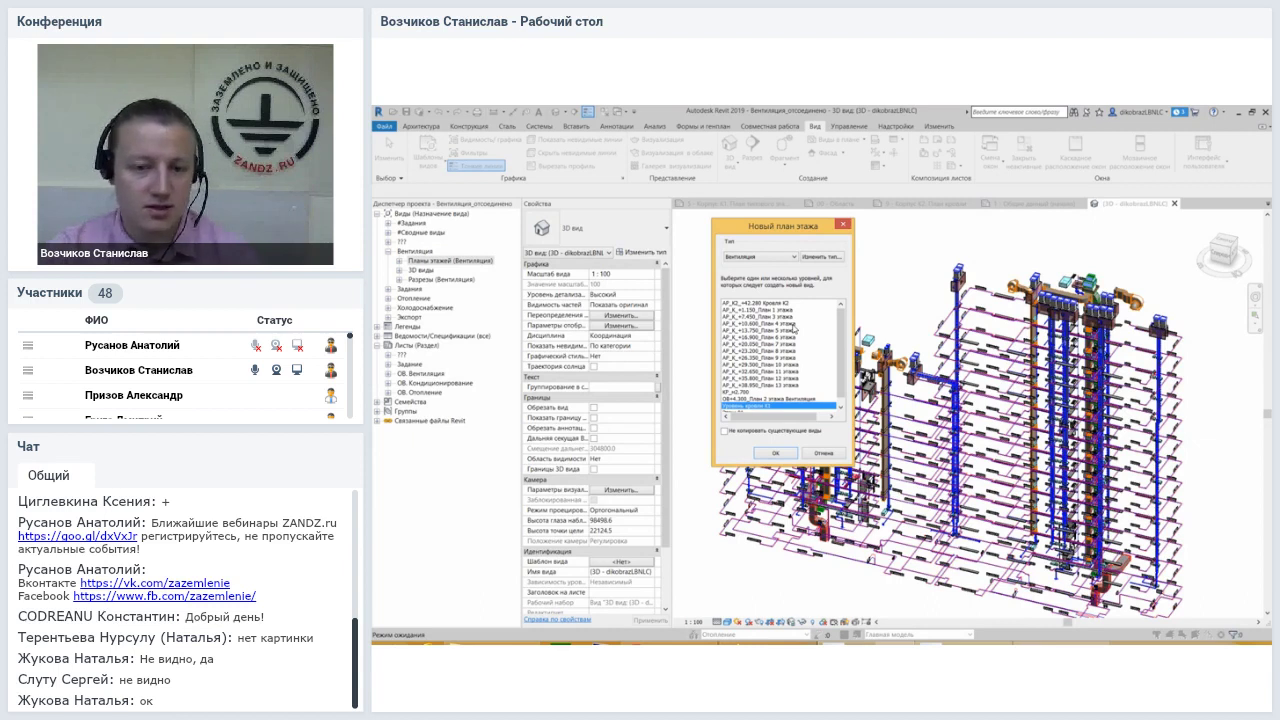
click(740, 431)
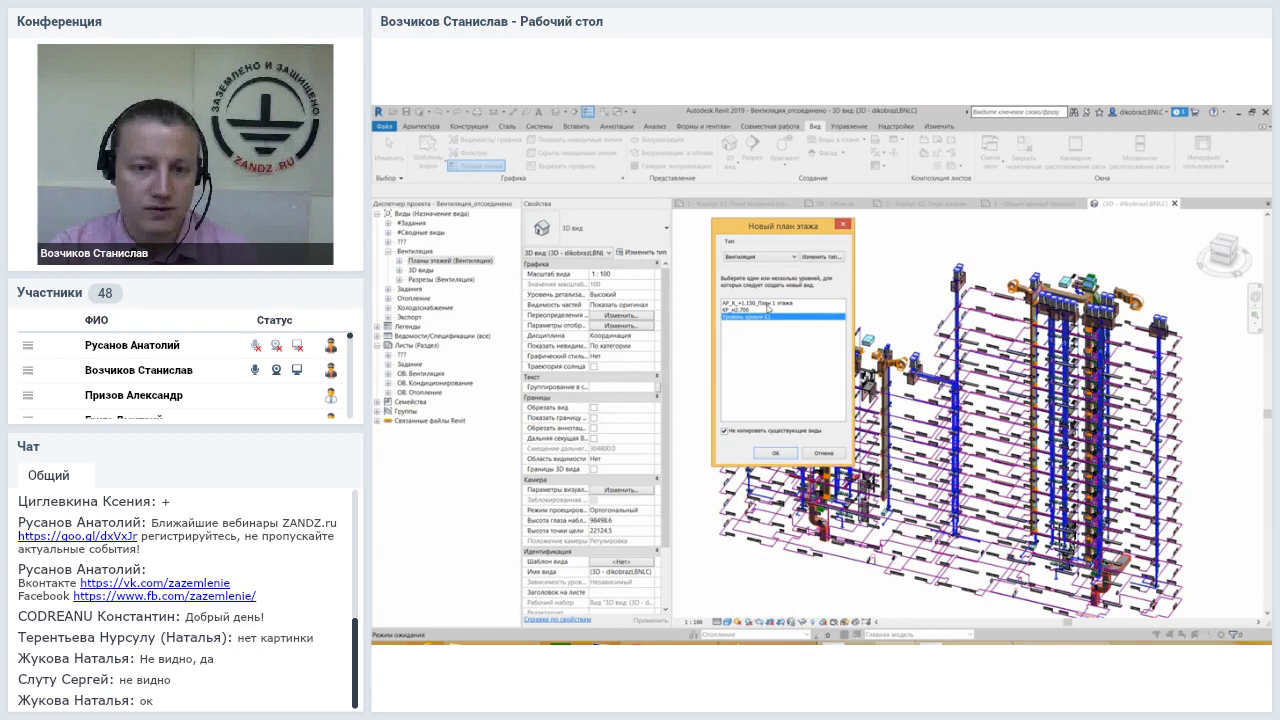
click(725, 431)
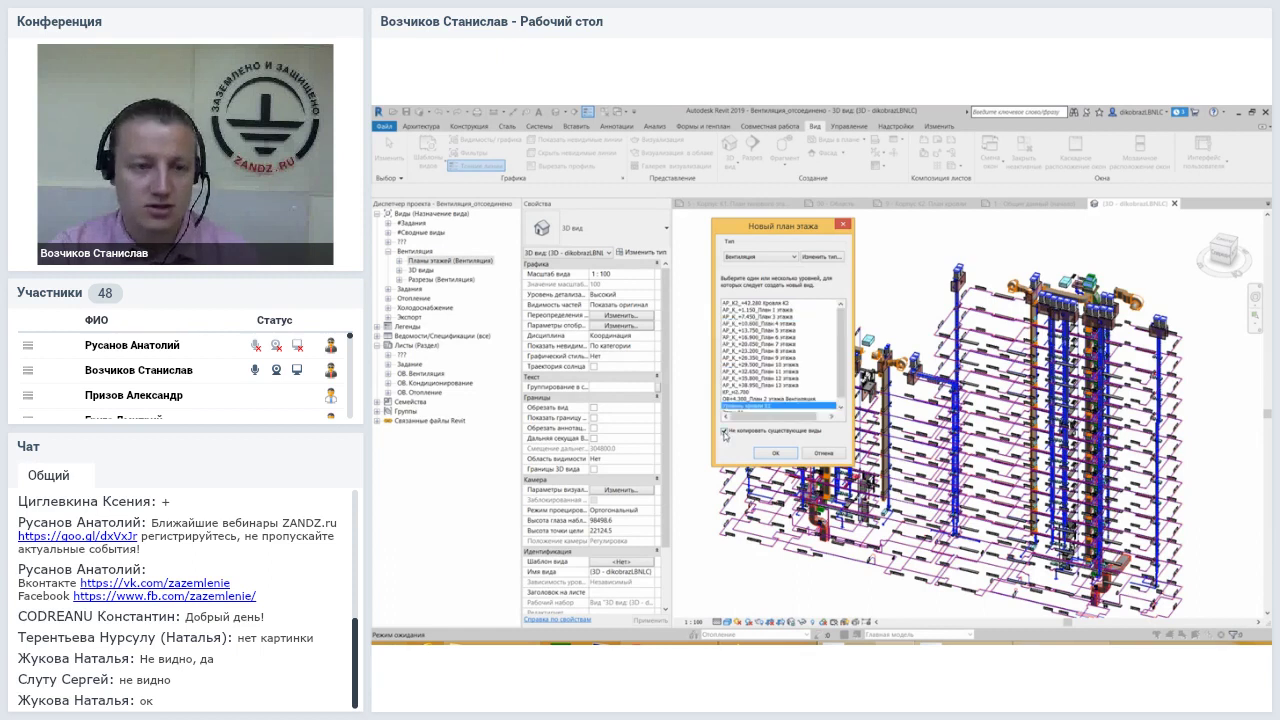
click(776, 317)
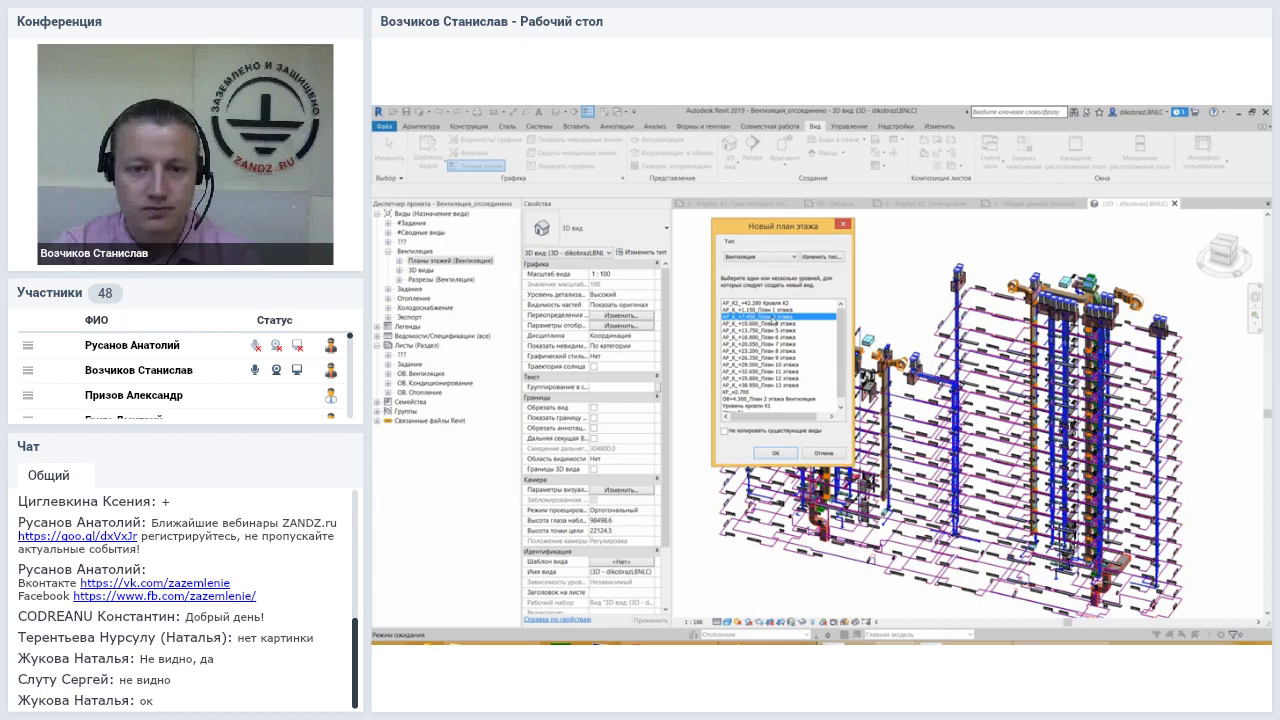
click(774, 455)
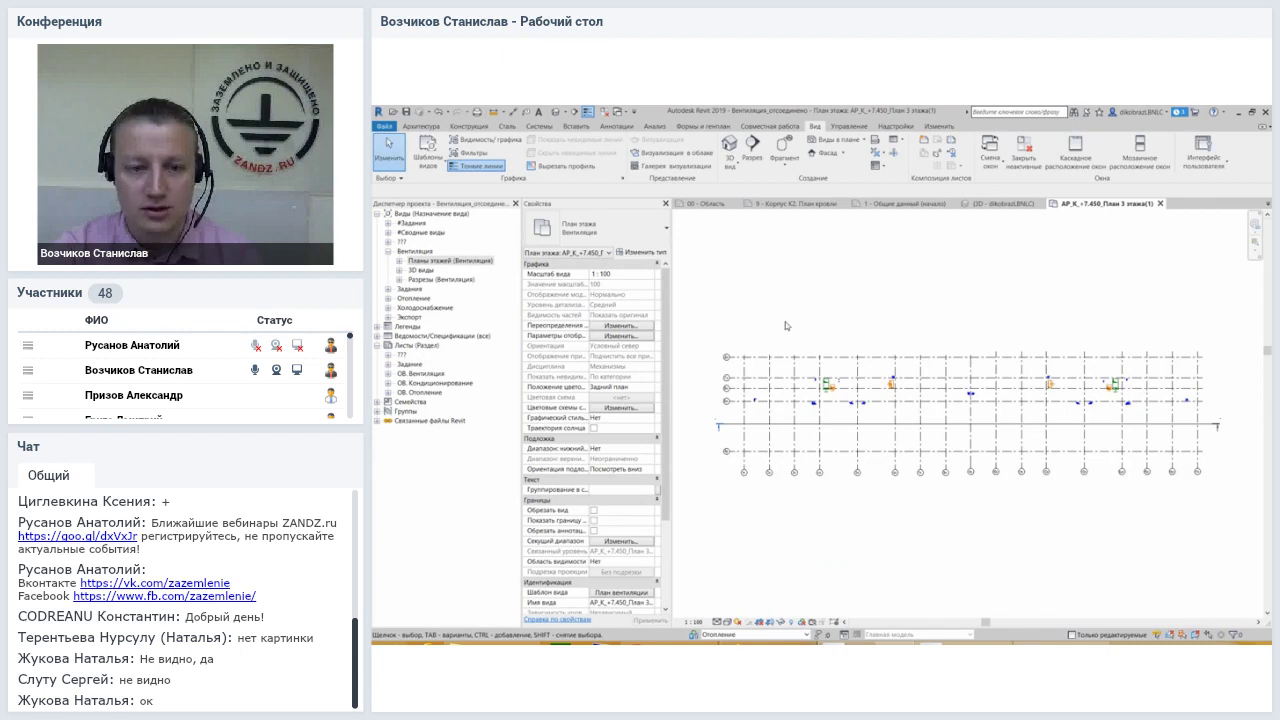
middle_drag(812, 342, 835, 358)
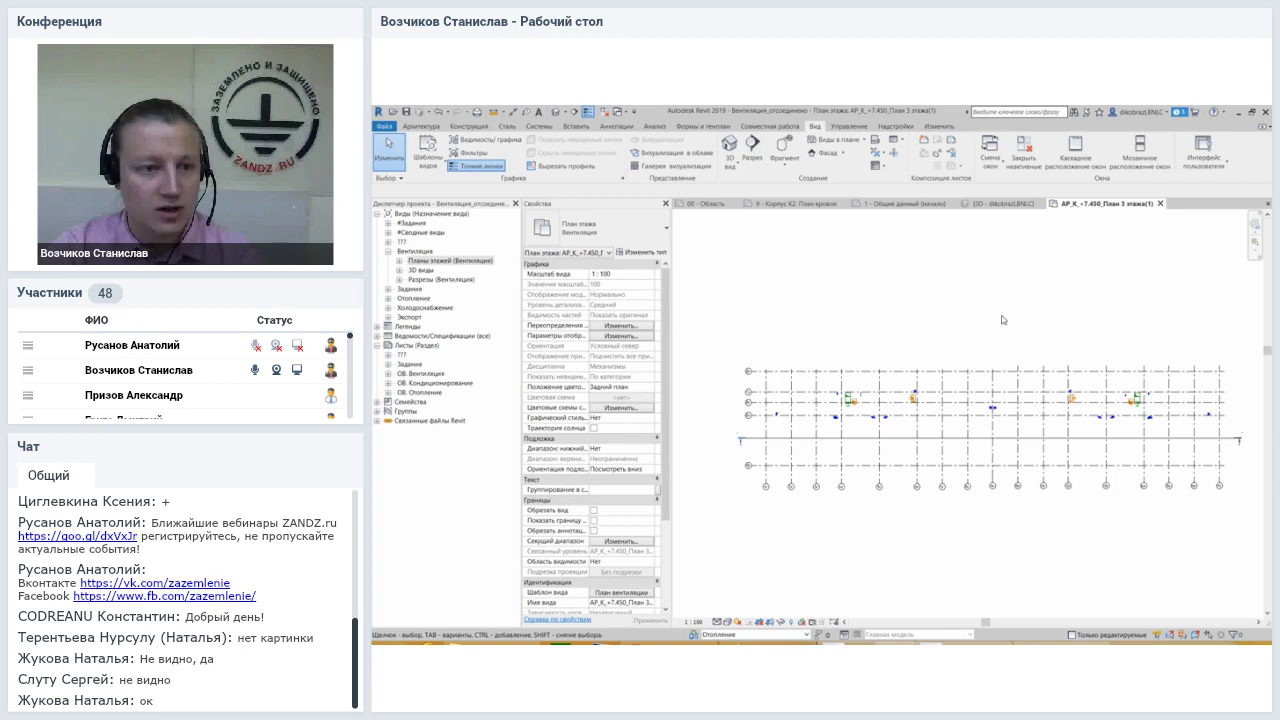
Expand the ventilation floor plans and select the new АР_К_+7.450_План 3 этажа(1) view
double_click(424, 261)
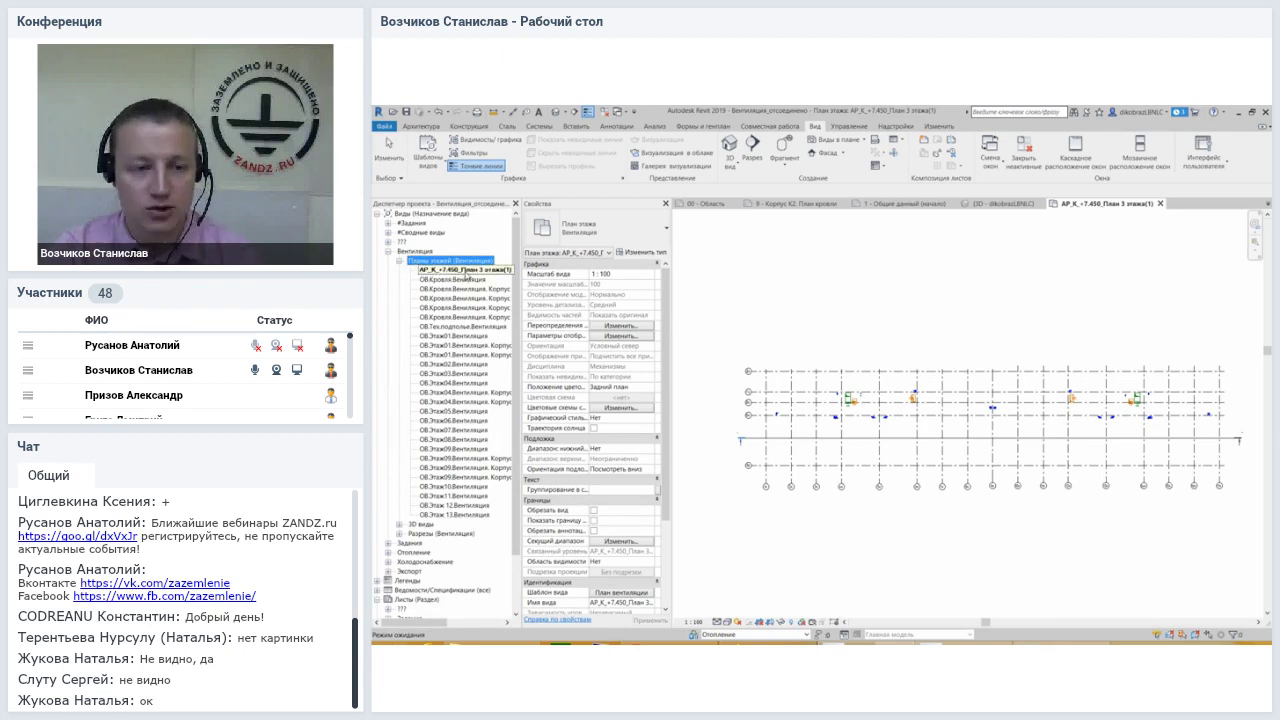
click(466, 273)
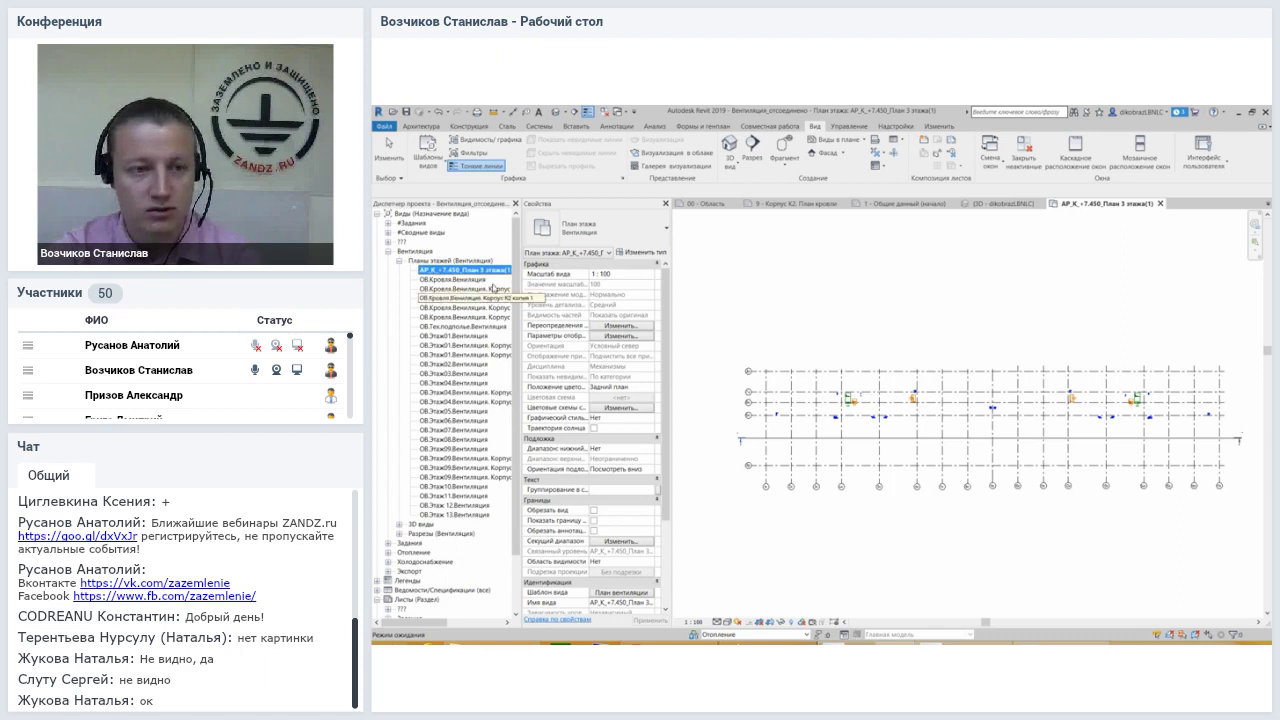
right_click(462, 272)
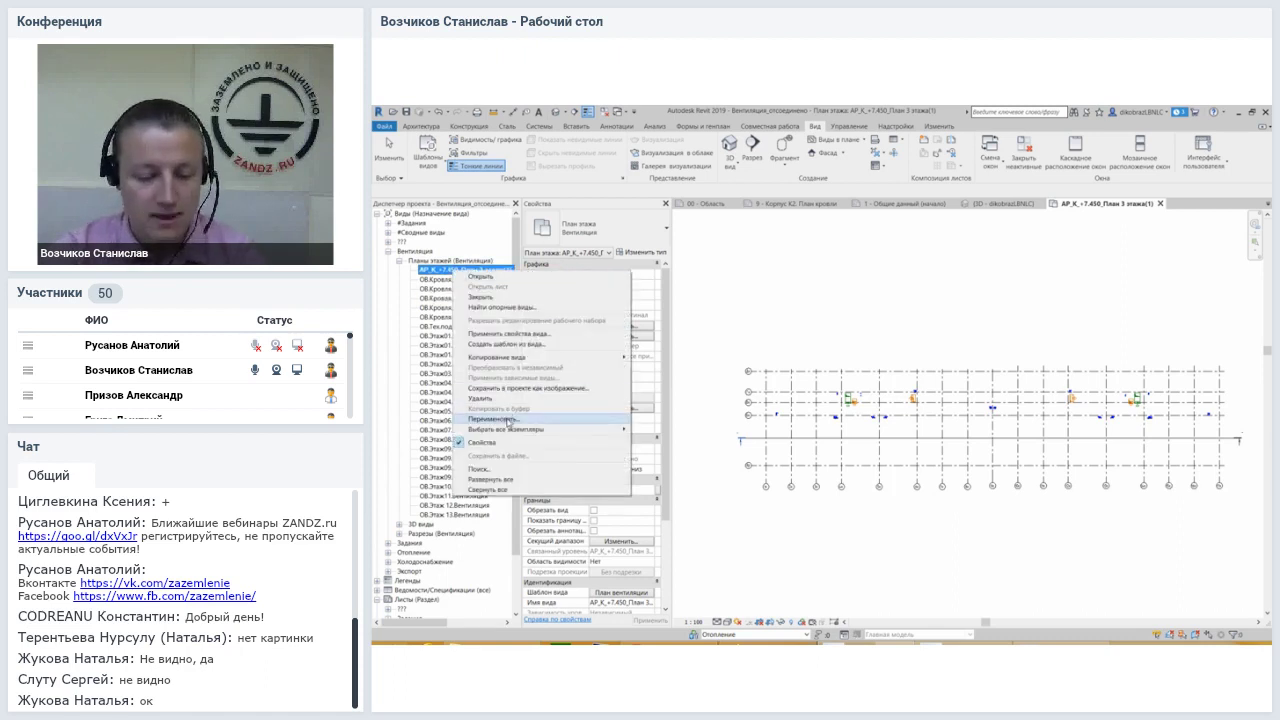
key(Escape)
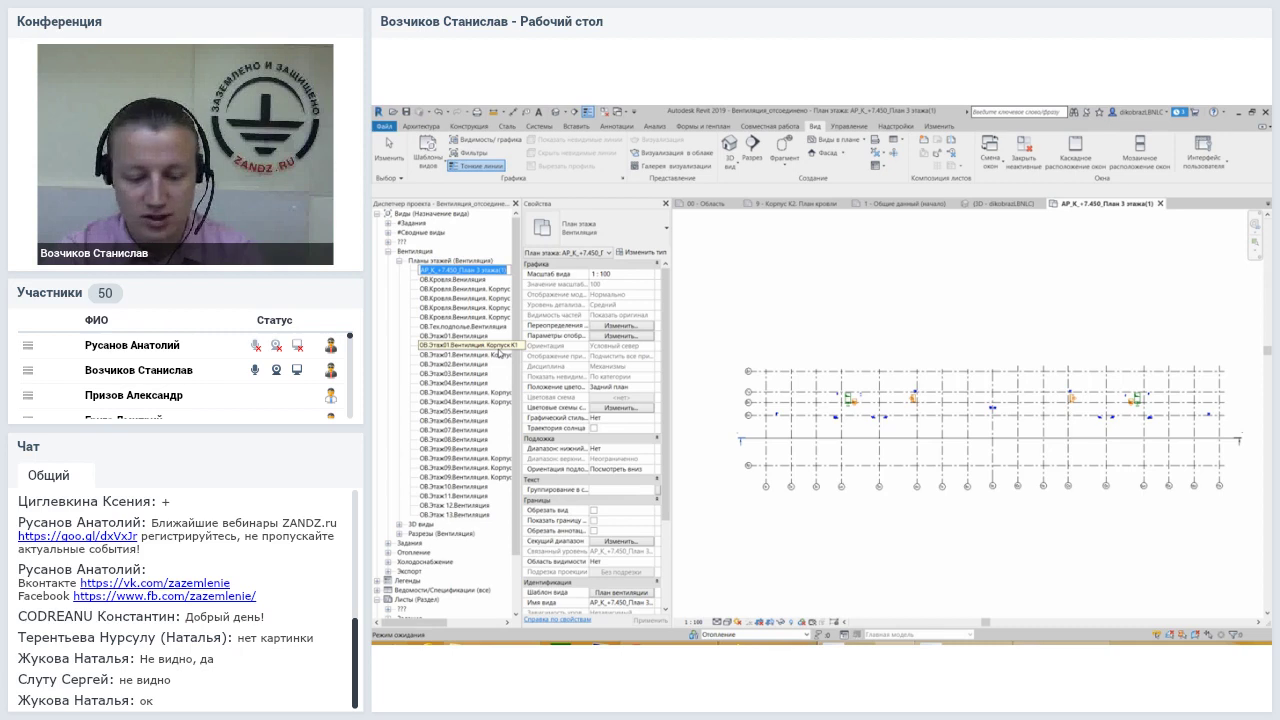
Try renaming it to 'ОВ.Этаж03.Вентиляция' and dismiss the duplicate-name warning
key(F2)
text(ОВ.)
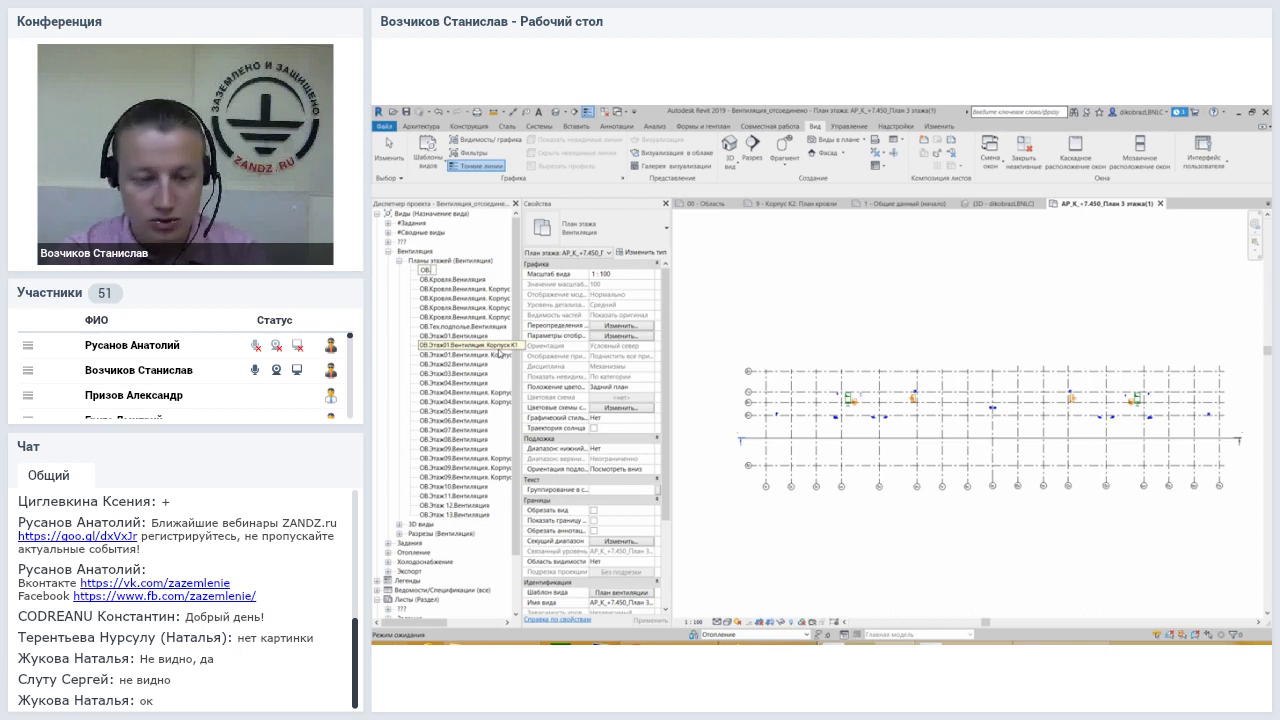
text(Этаж03)
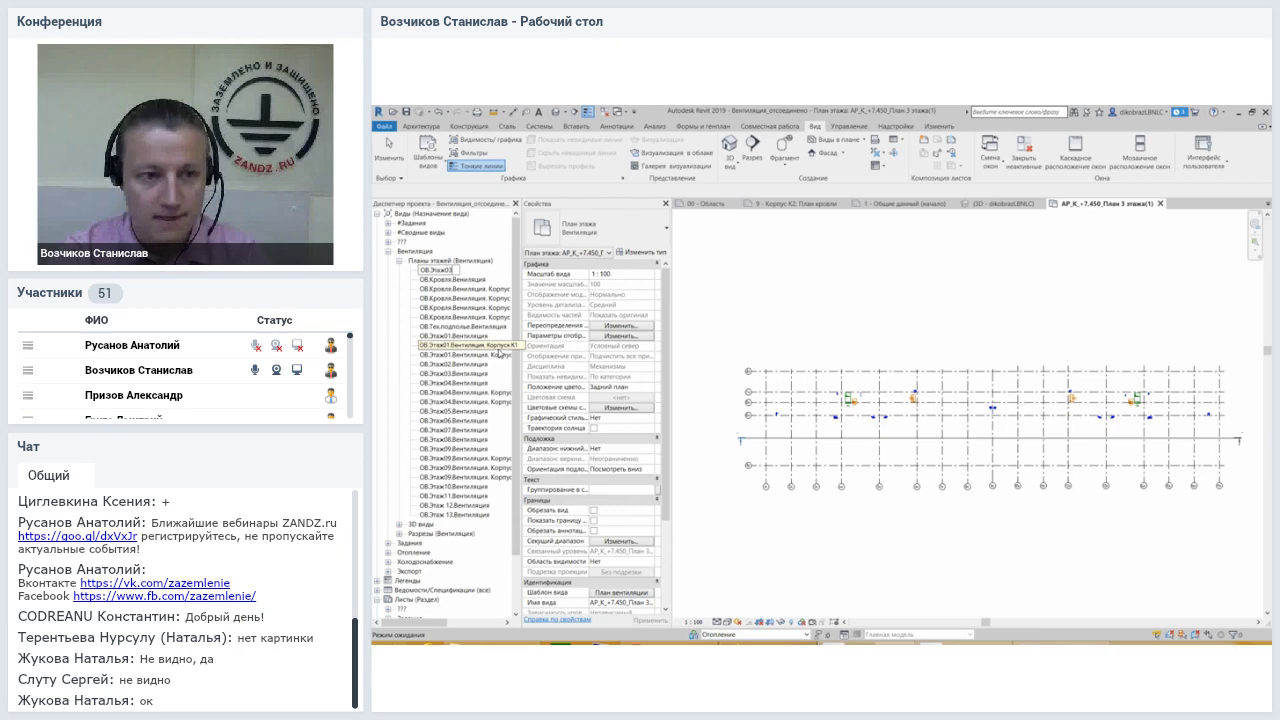
text(.)
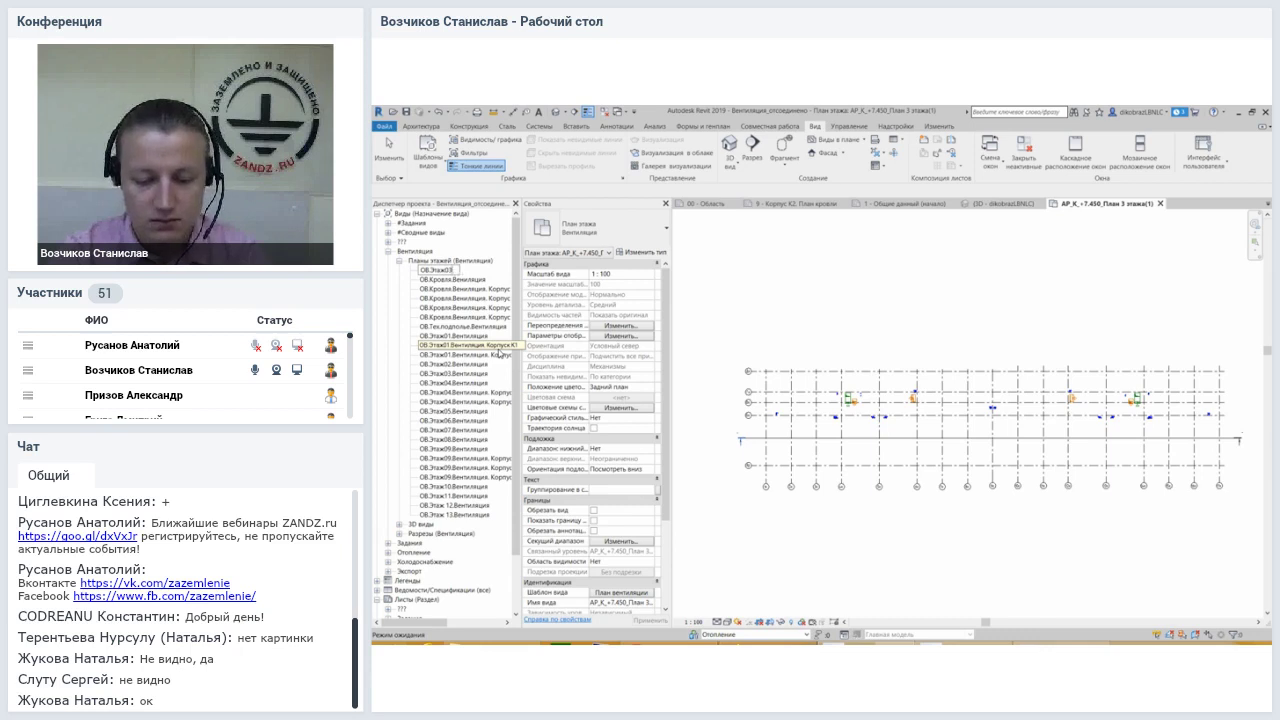
text(Вентиляция)
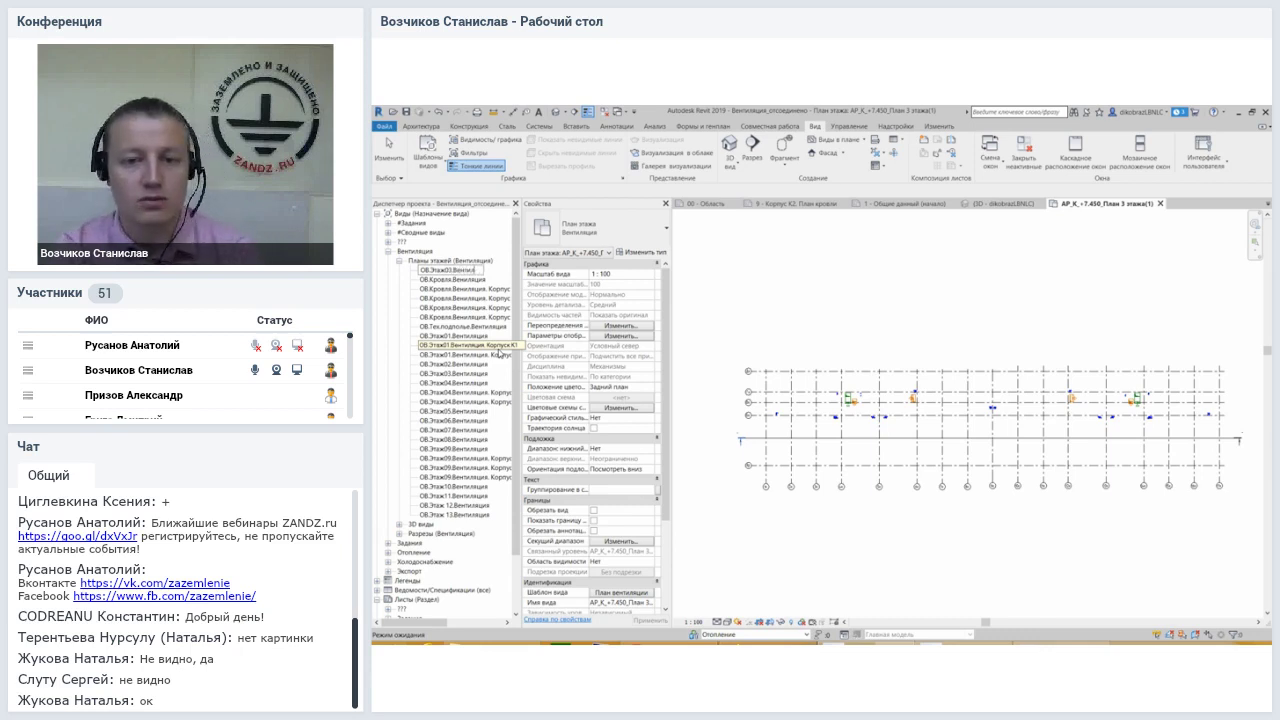
key(Return)
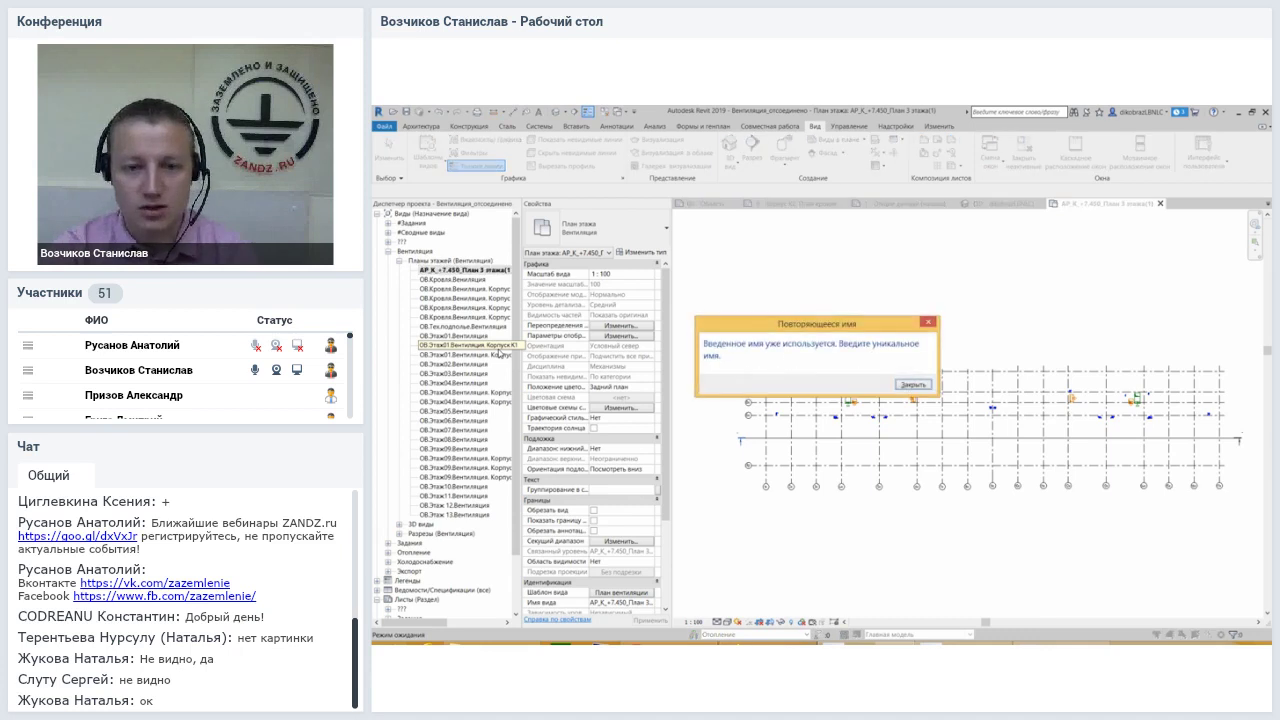
drag(745, 331, 755, 291)
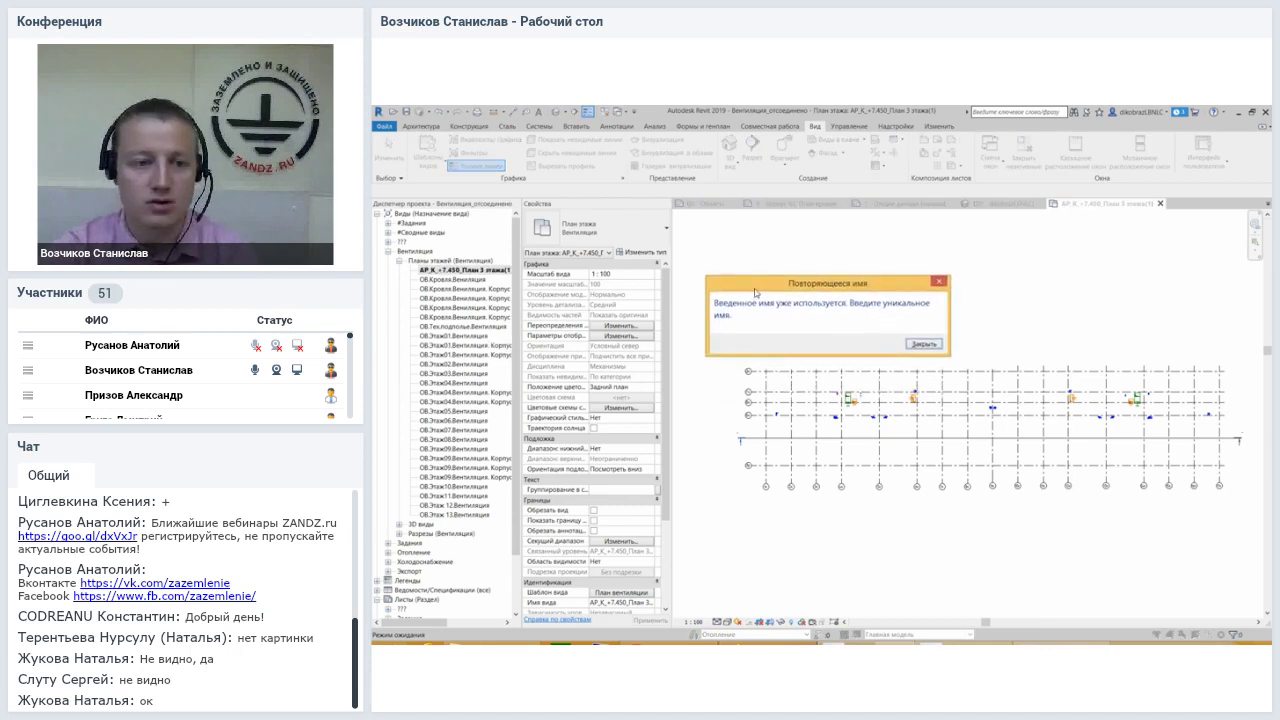
click(924, 344)
click(461, 272)
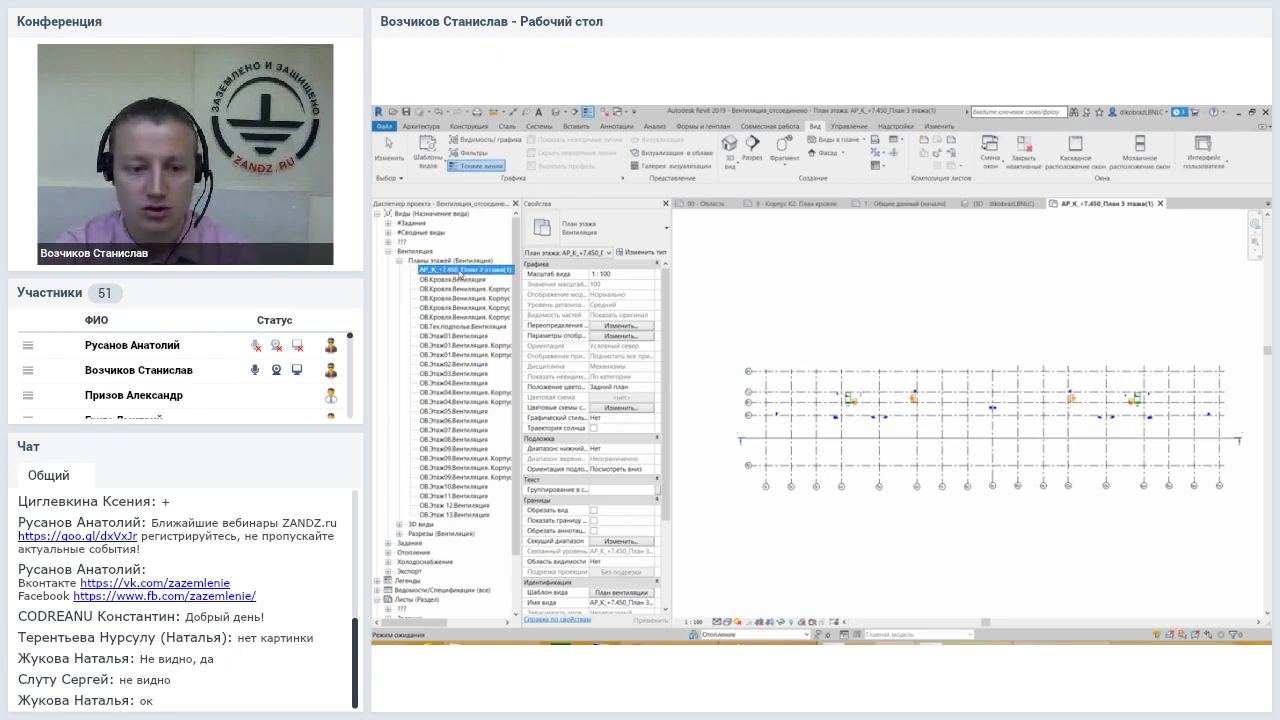
key(Escape)
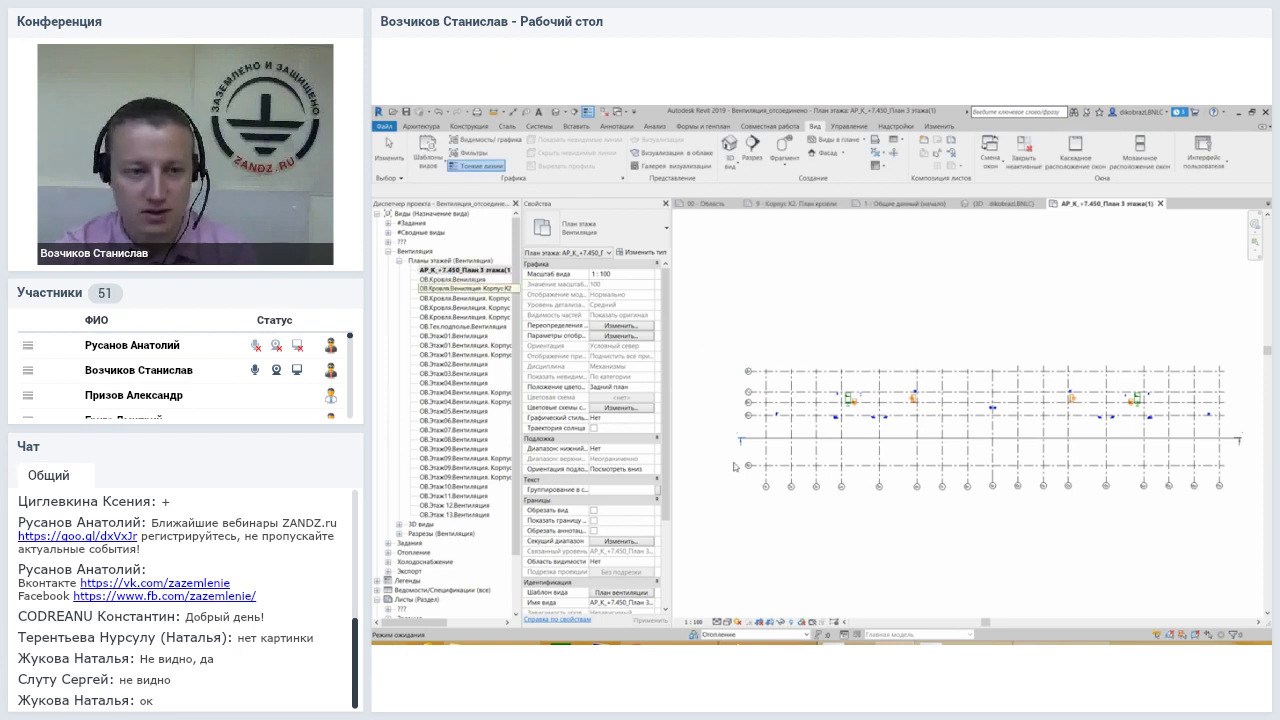
middle_drag(895, 443, 878, 443)
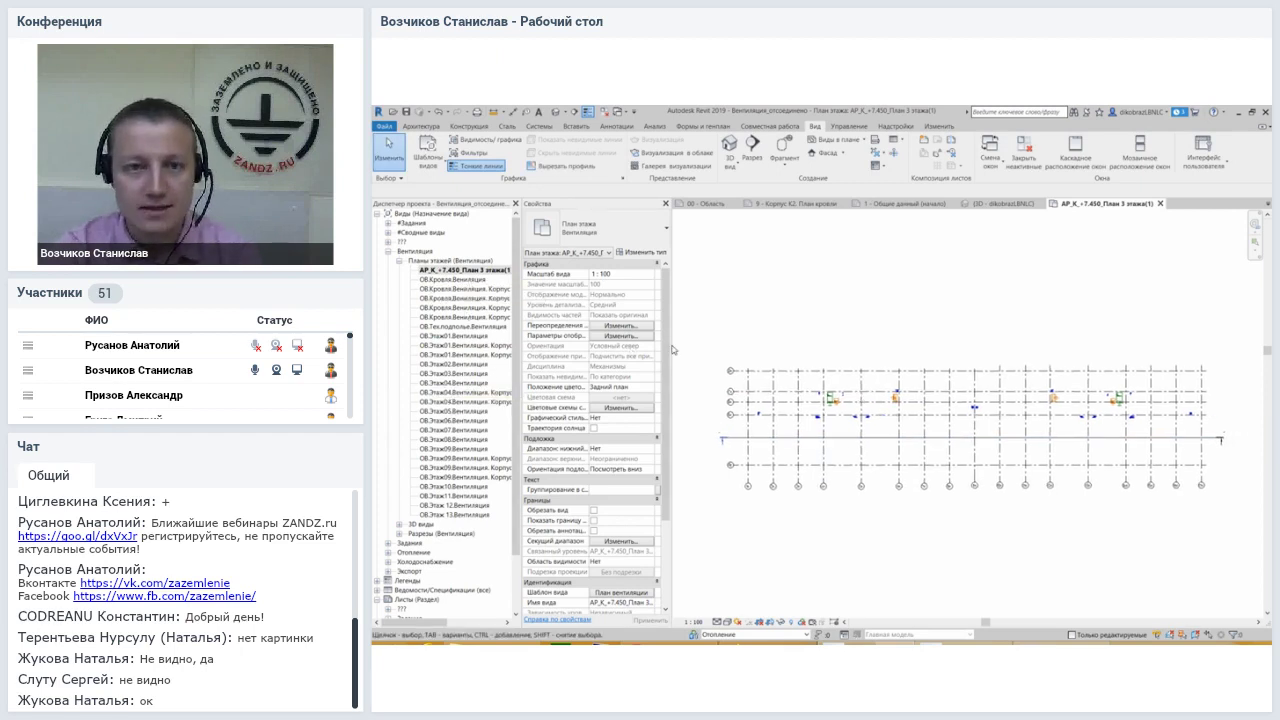
middle_drag(809, 348, 794, 338)
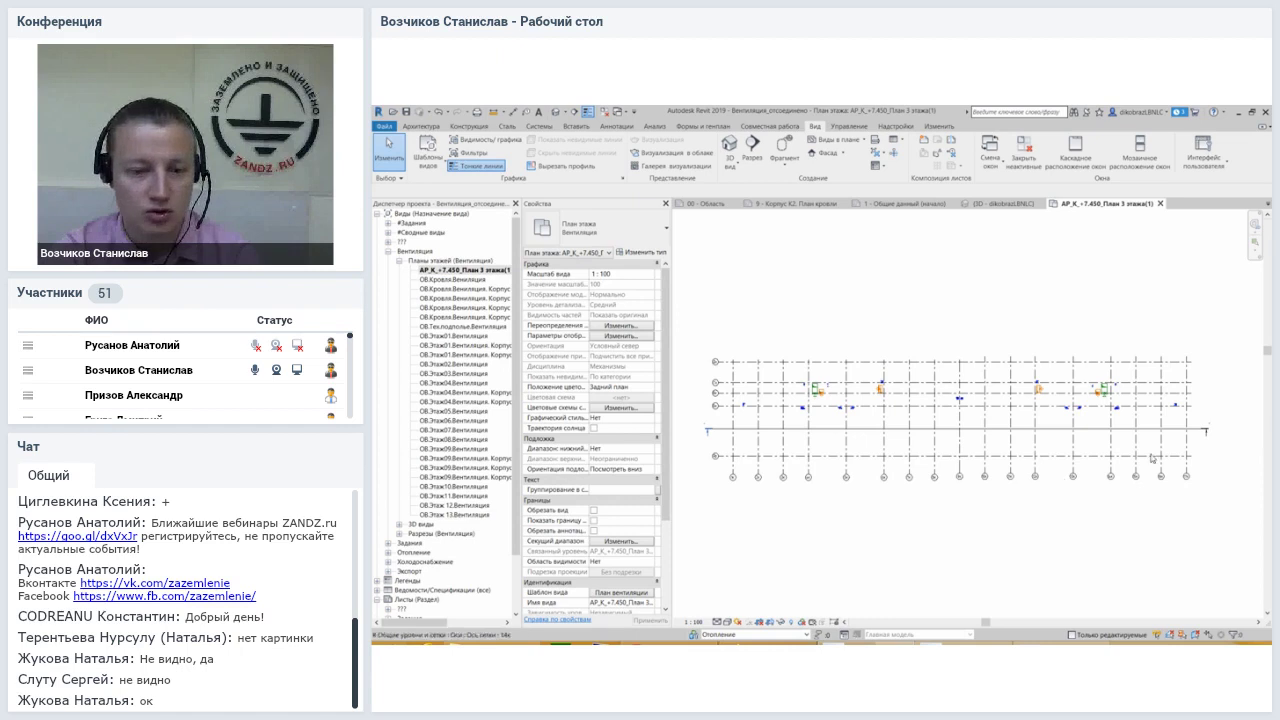
scroll(640, 470, down, 3)
scroll(640, 470, down, 2)
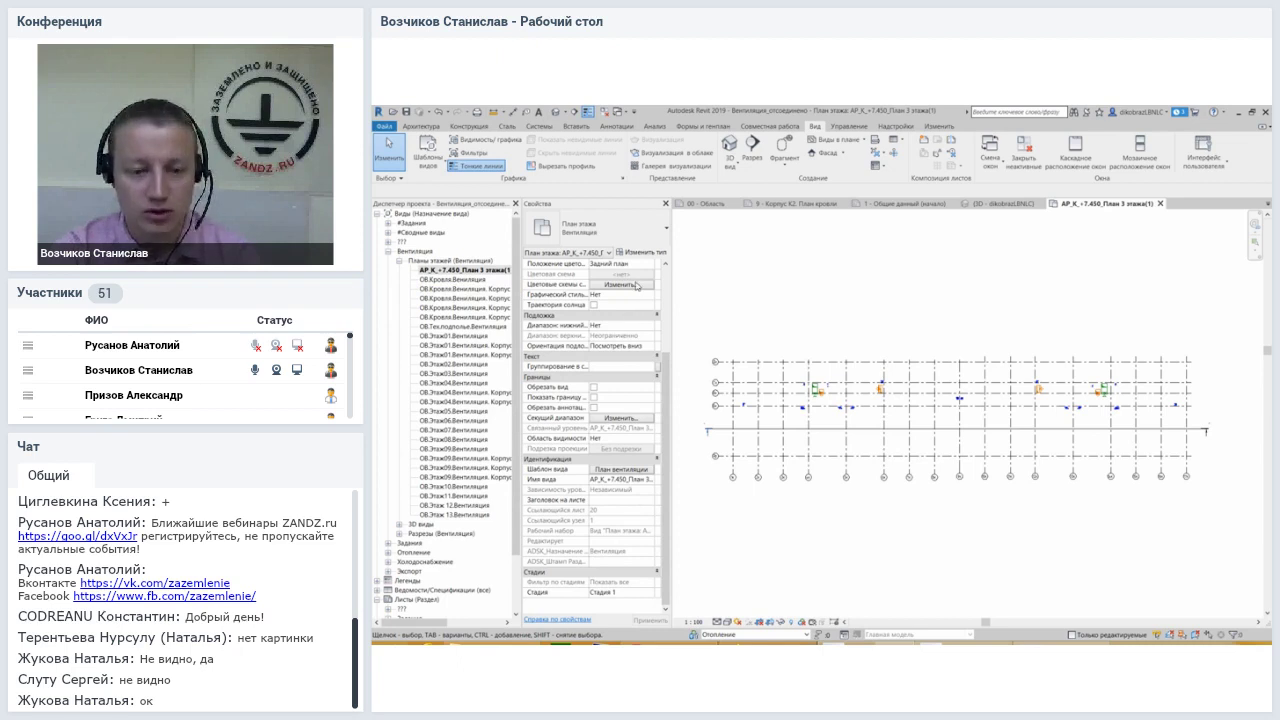
middle_drag(824, 343, 836, 349)
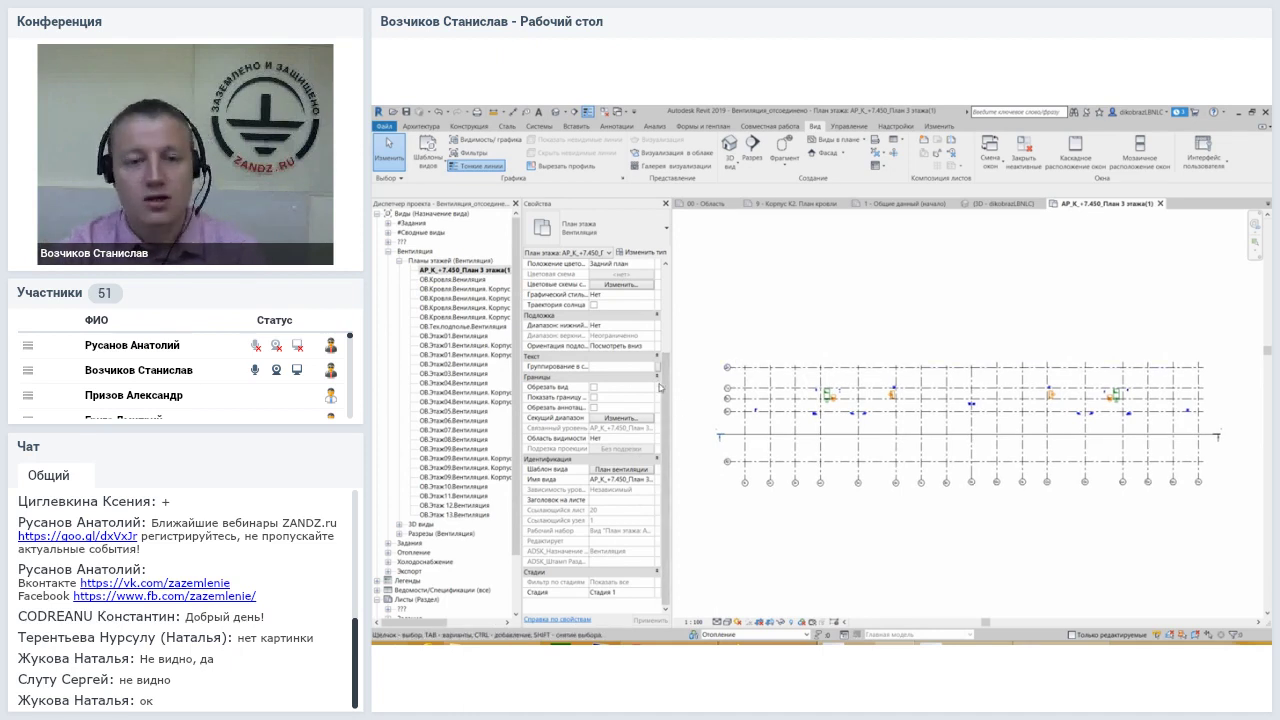
scroll(633, 440, up, 5)
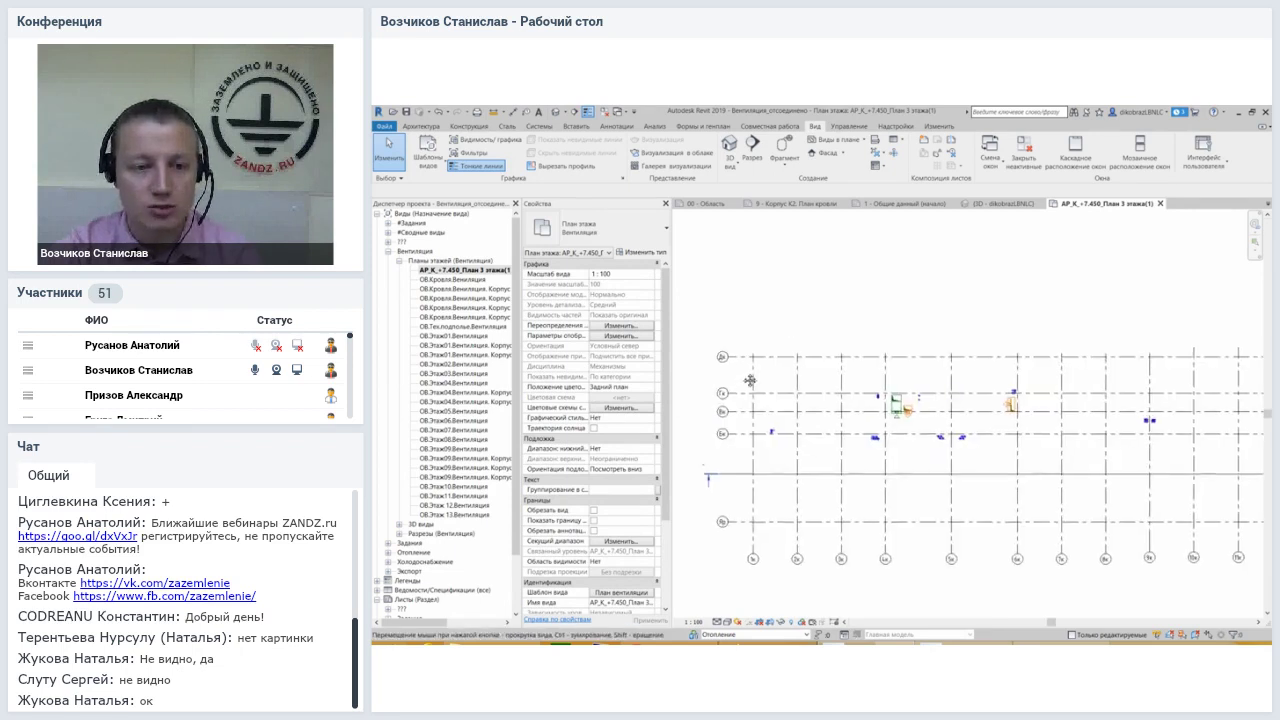
middle_drag(888, 401, 900, 385)
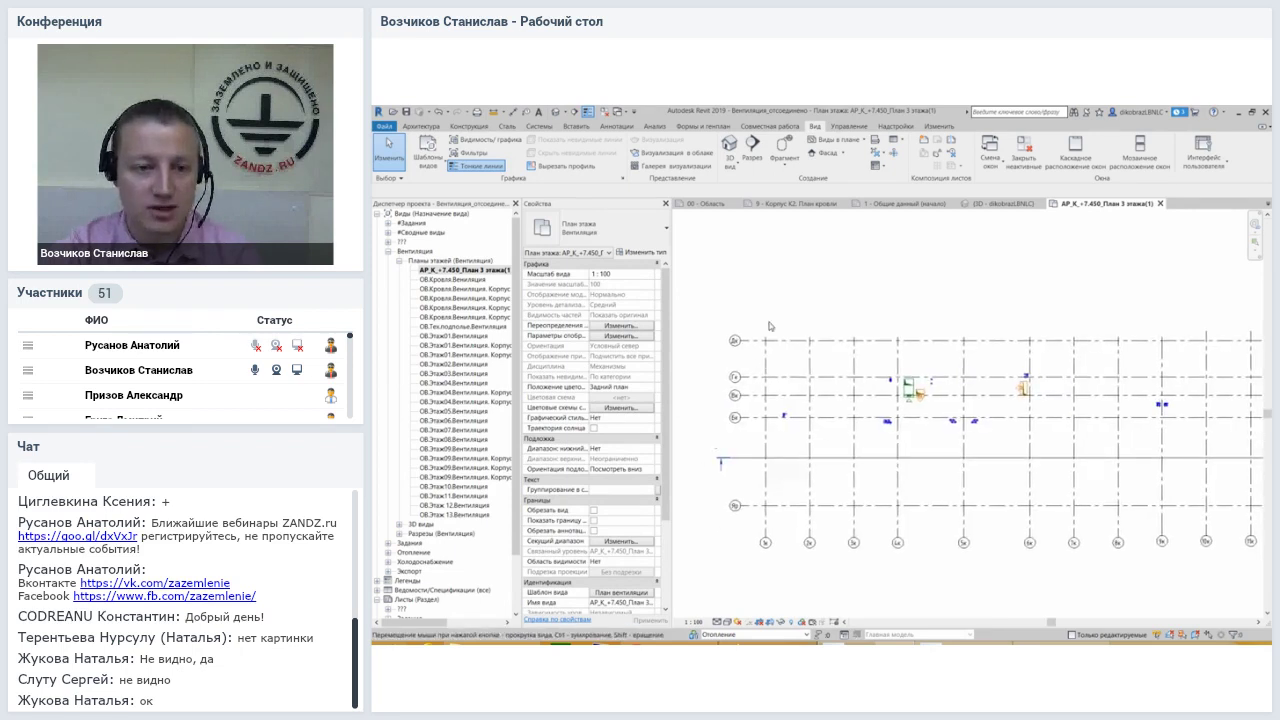
click(604, 326)
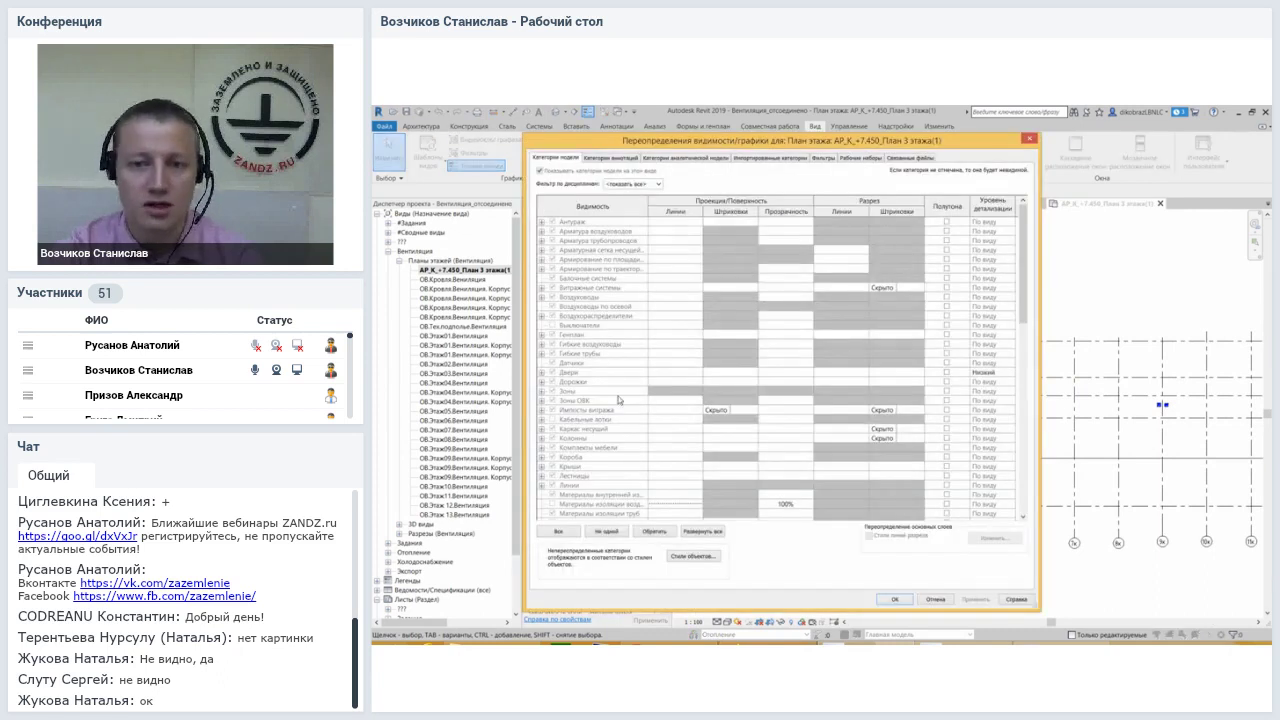
click(1029, 140)
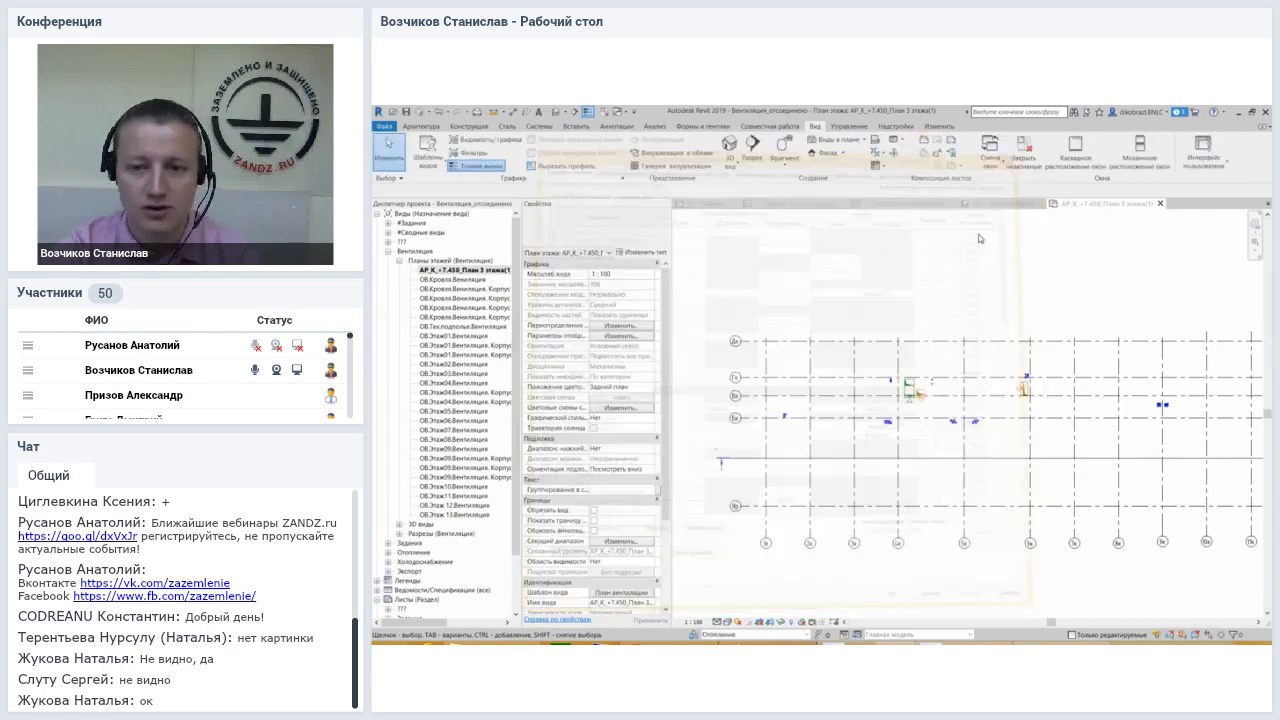
scroll(940, 290, down, 2)
scroll(930, 300, down, 1)
scroll(925, 305, down, 1)
scroll(918, 316, down, 1)
middle_drag(919, 316, 884, 322)
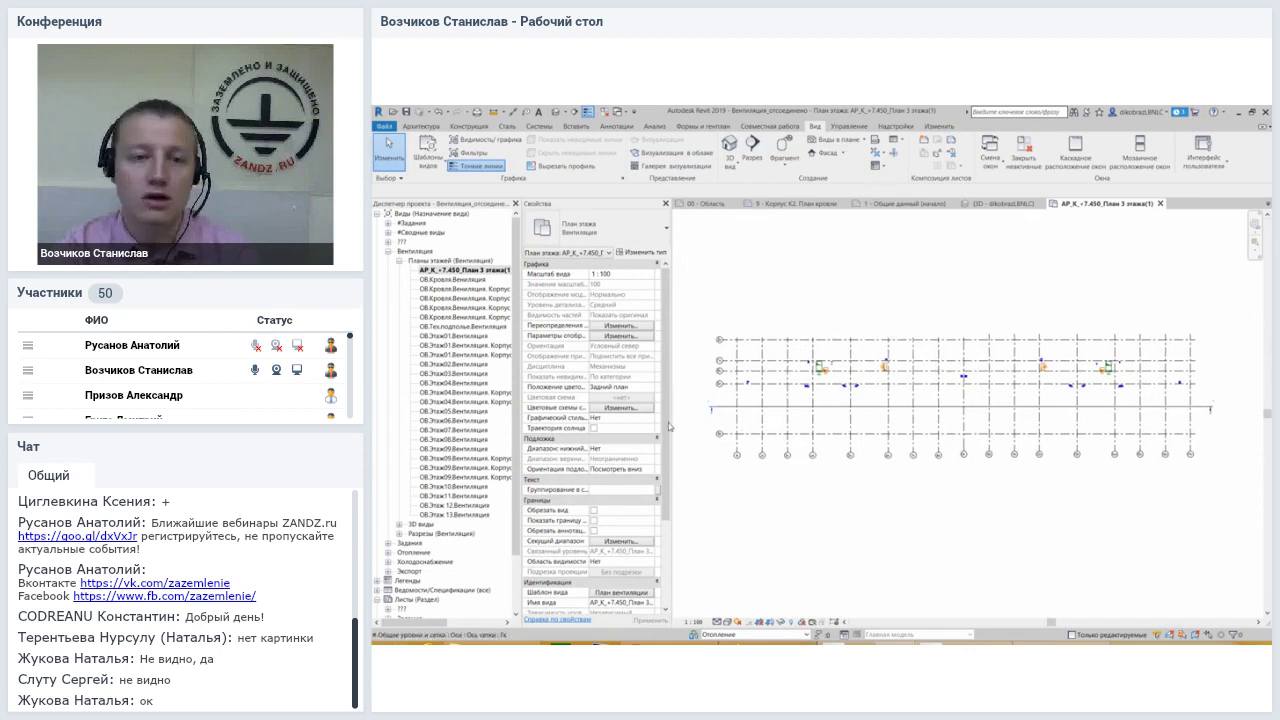
scroll(757, 420, up, 1)
scroll(757, 420, up, 1)
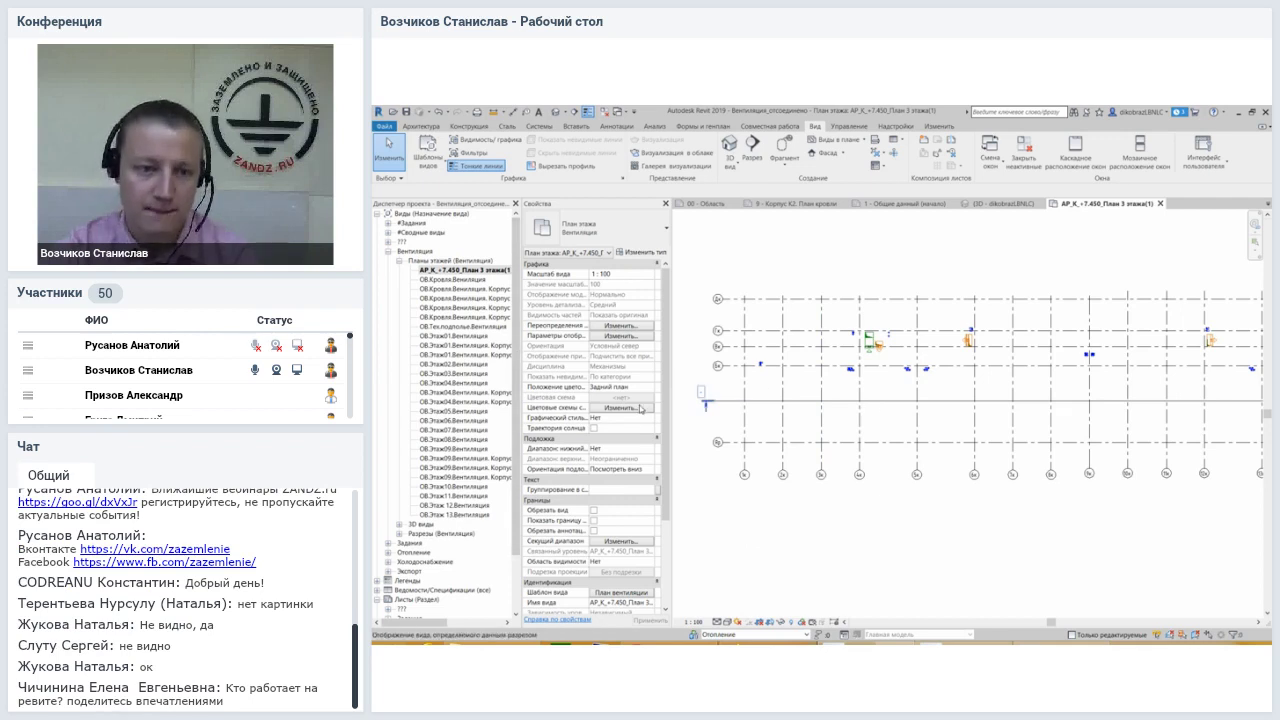
click(620, 326)
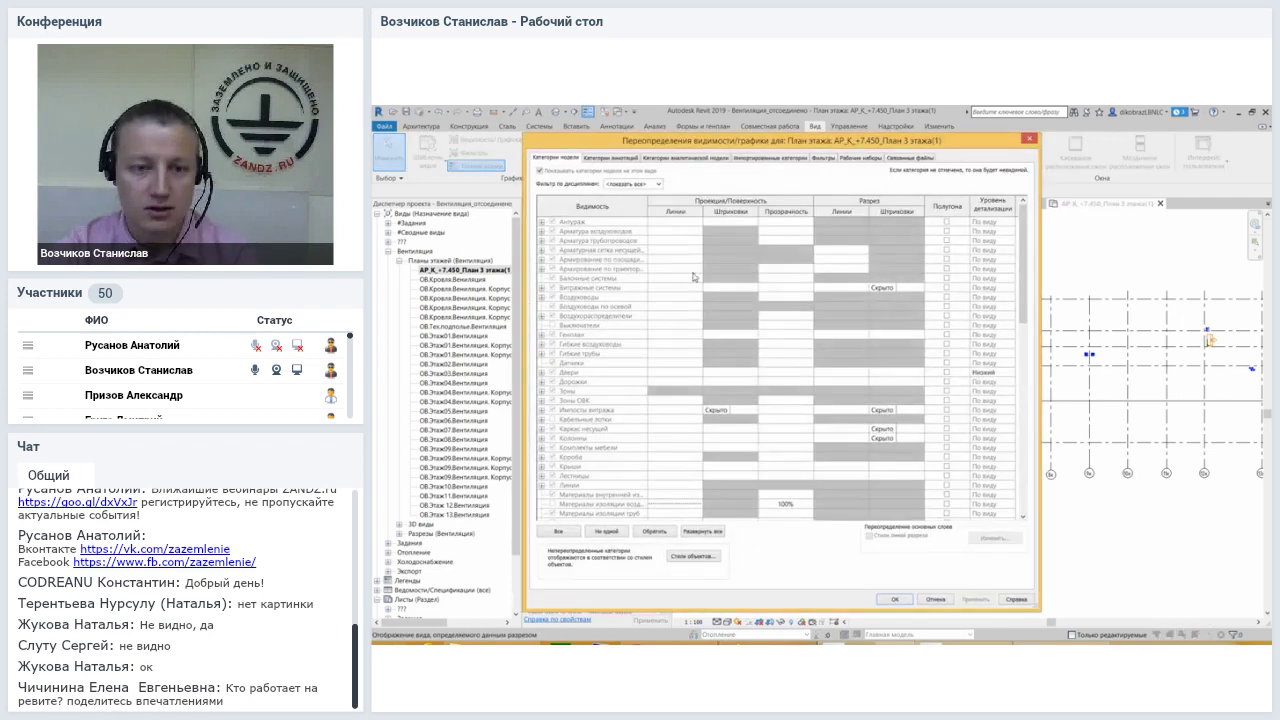
click(1029, 139)
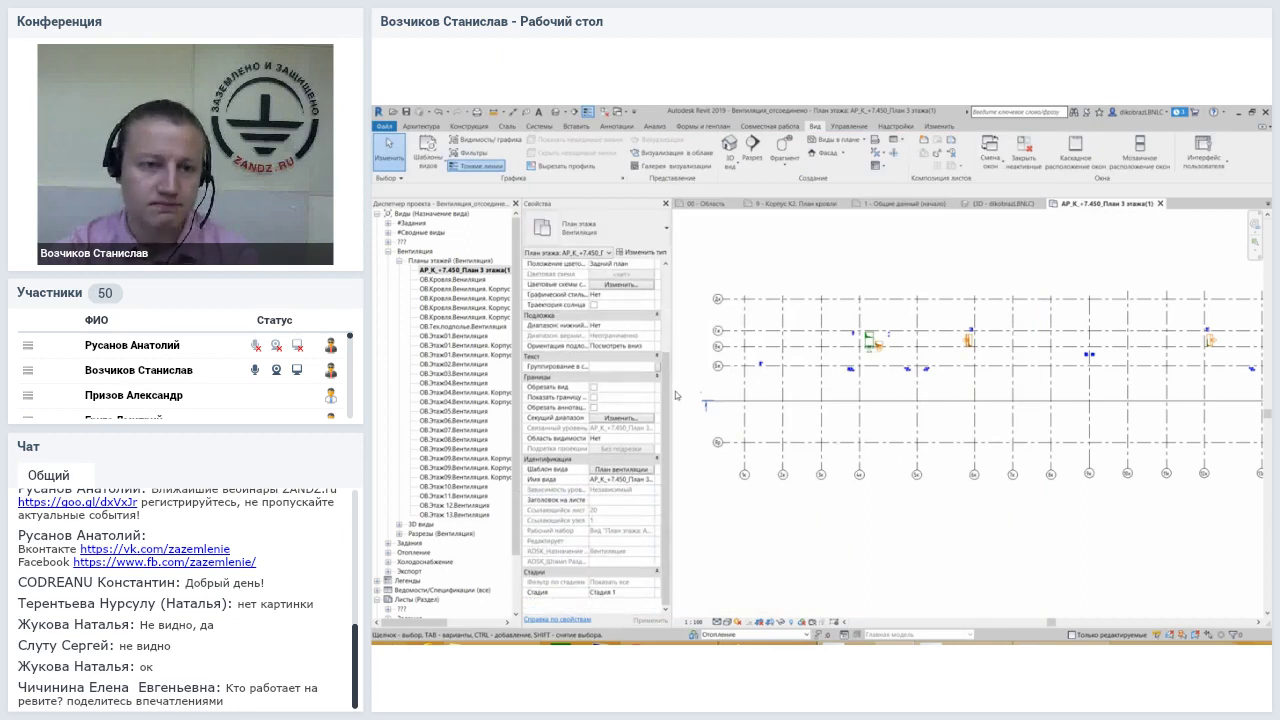
scroll(660, 375, up, 5)
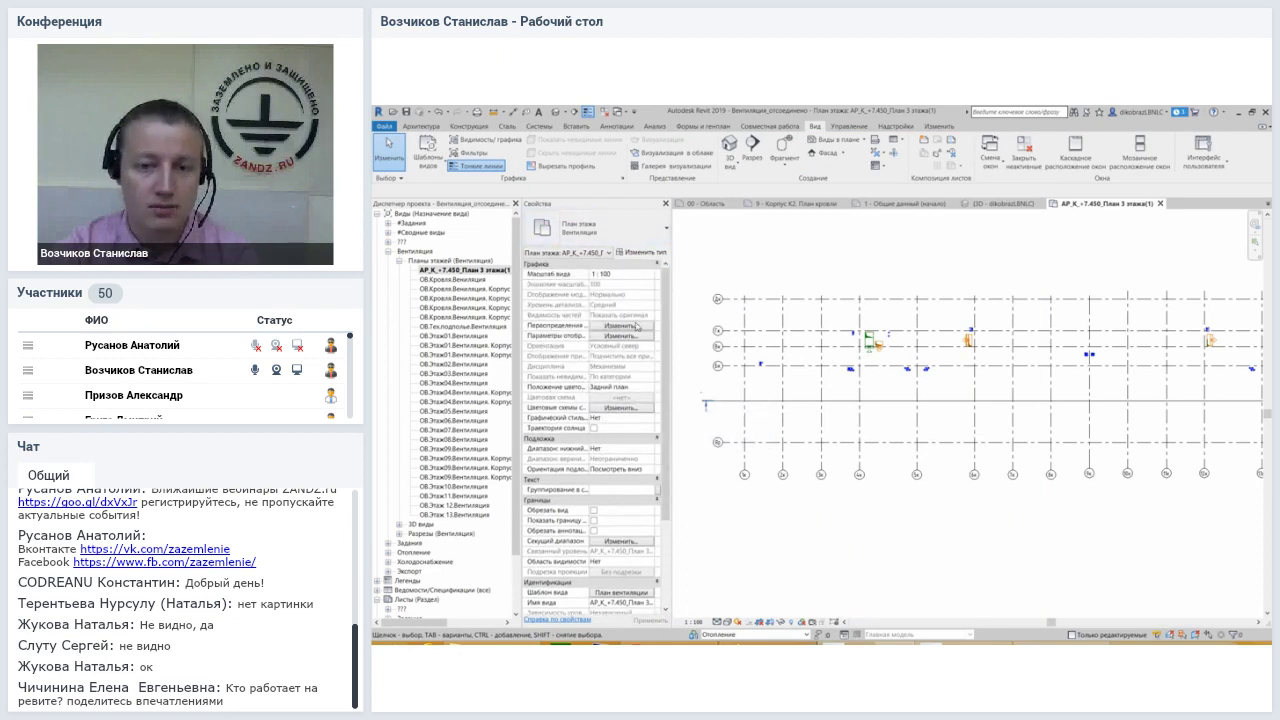
scroll(635, 345, down, 2)
scroll(635, 345, down, 2)
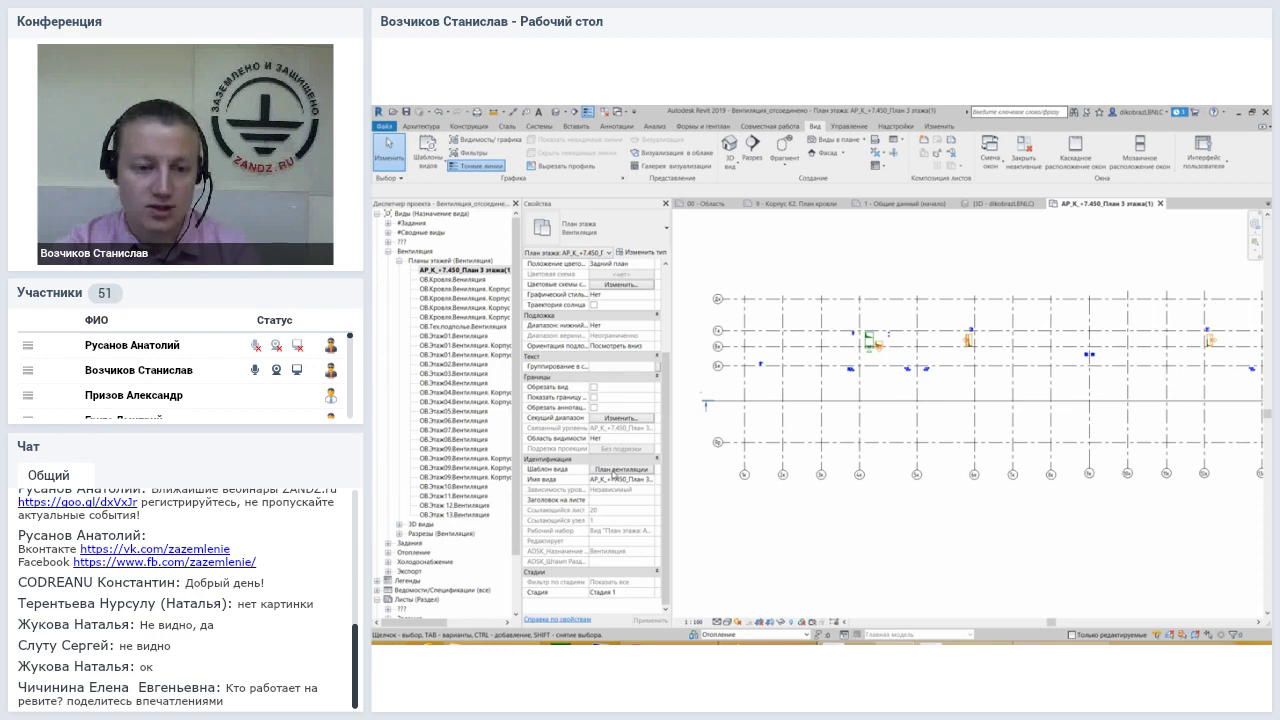
Open the view template assignment for the plan and enlarge the Назначить шаблон вида dialog
middle_drag(853, 432, 841, 432)
click(614, 474)
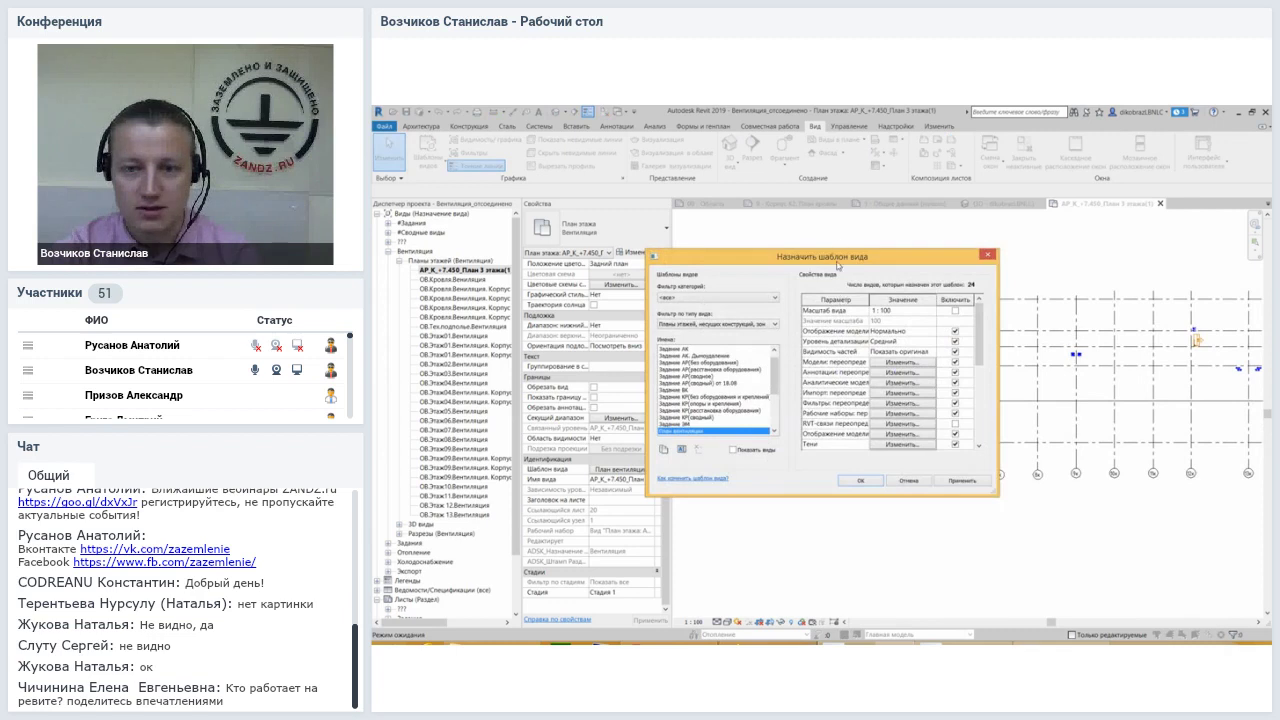
drag(838, 265, 814, 187)
drag(976, 427, 1181, 642)
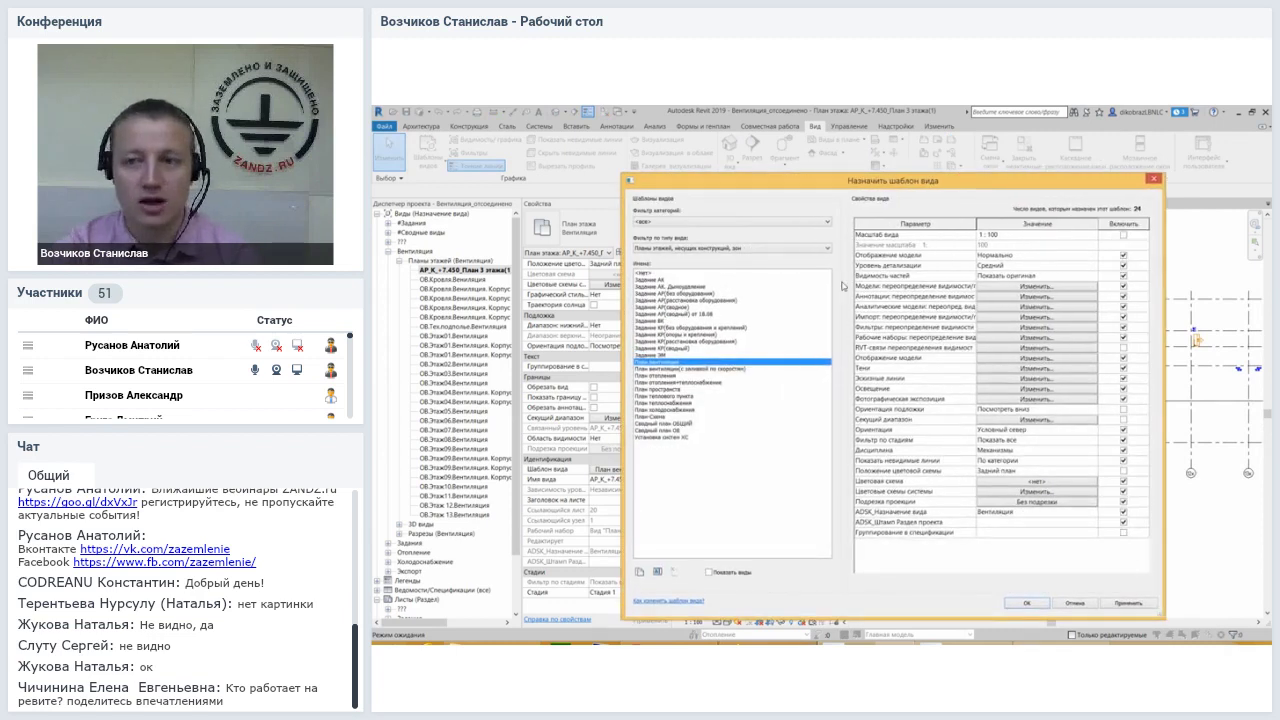
drag(852, 182, 826, 152)
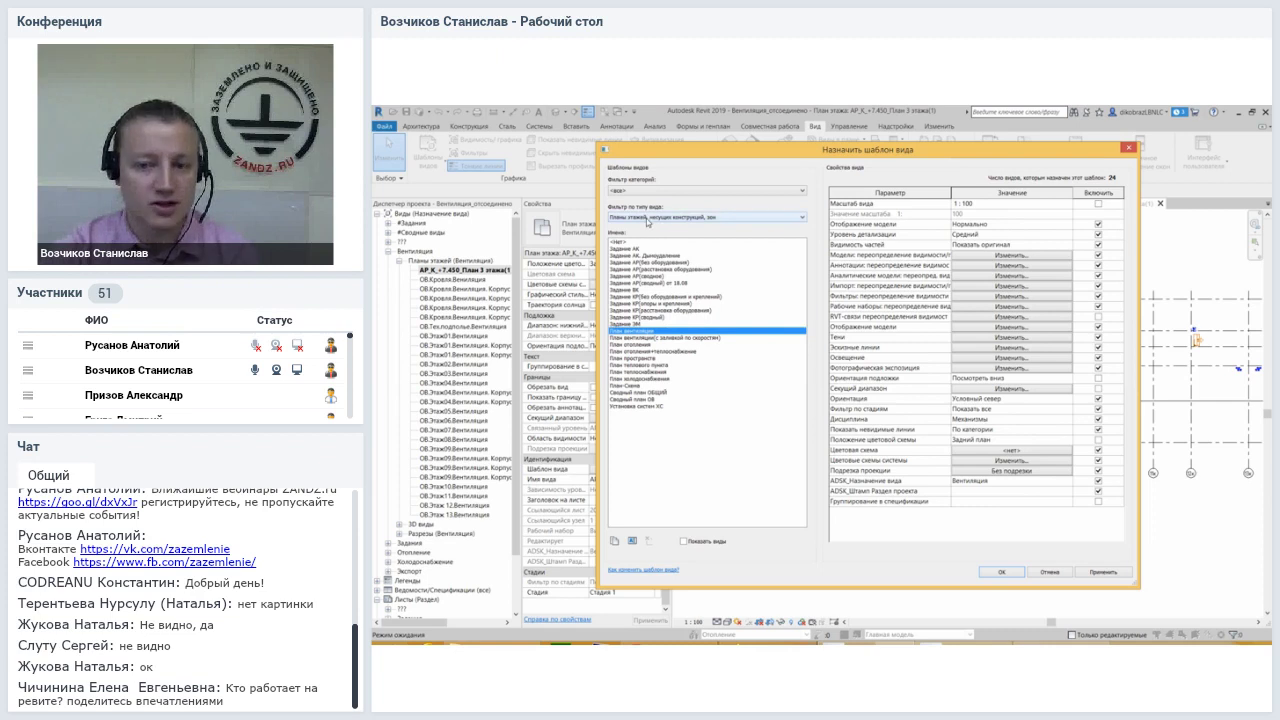
Set the view-type filter to Планы этажей, несущих конструкций, зон
click(638, 189)
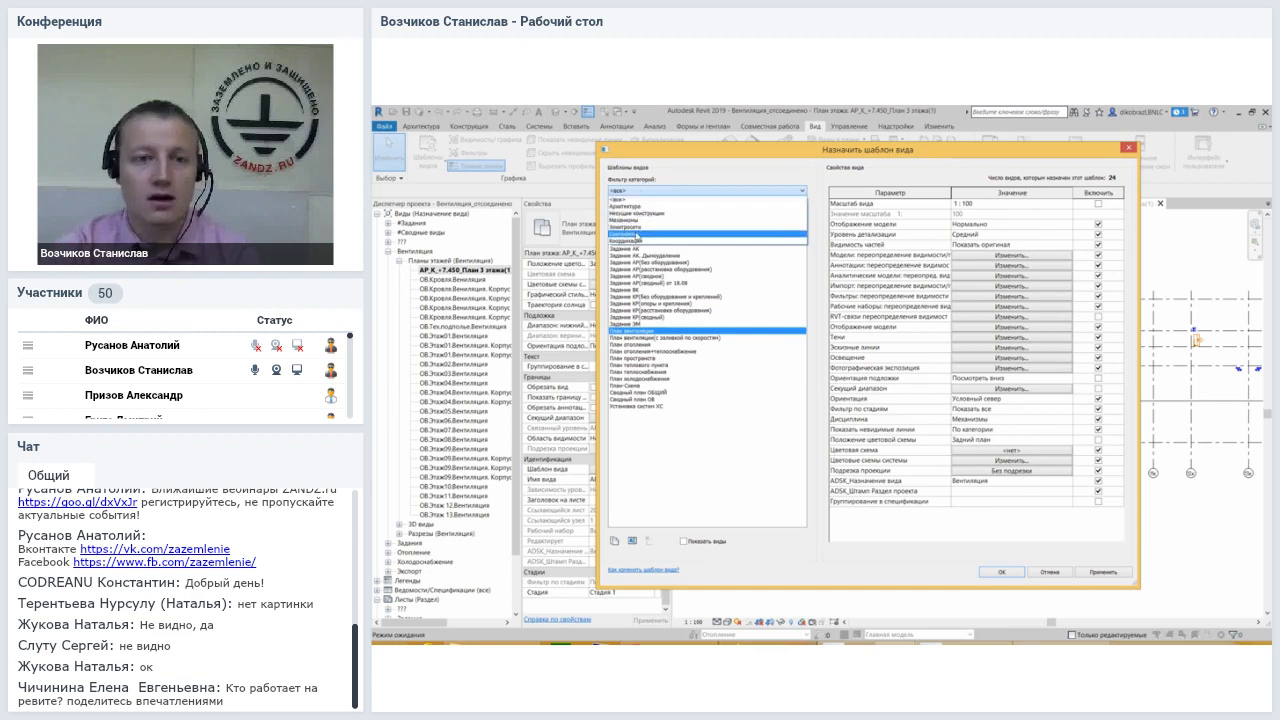
click(645, 199)
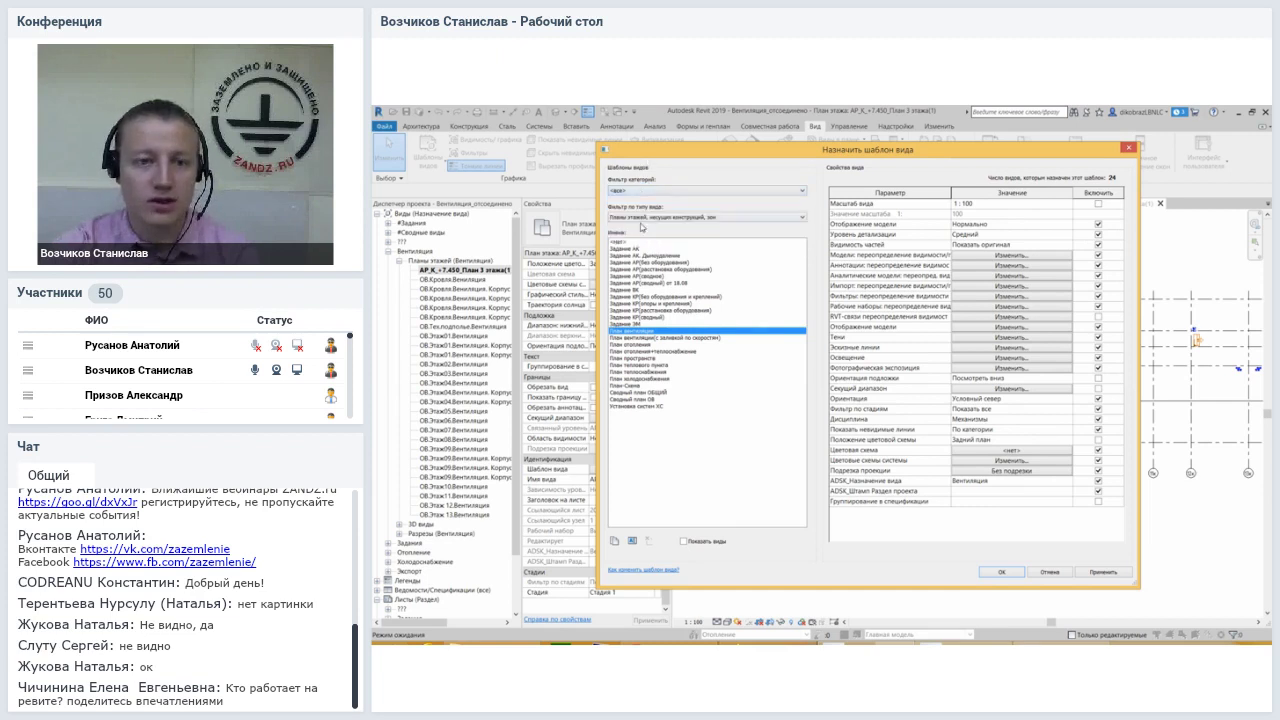
click(633, 218)
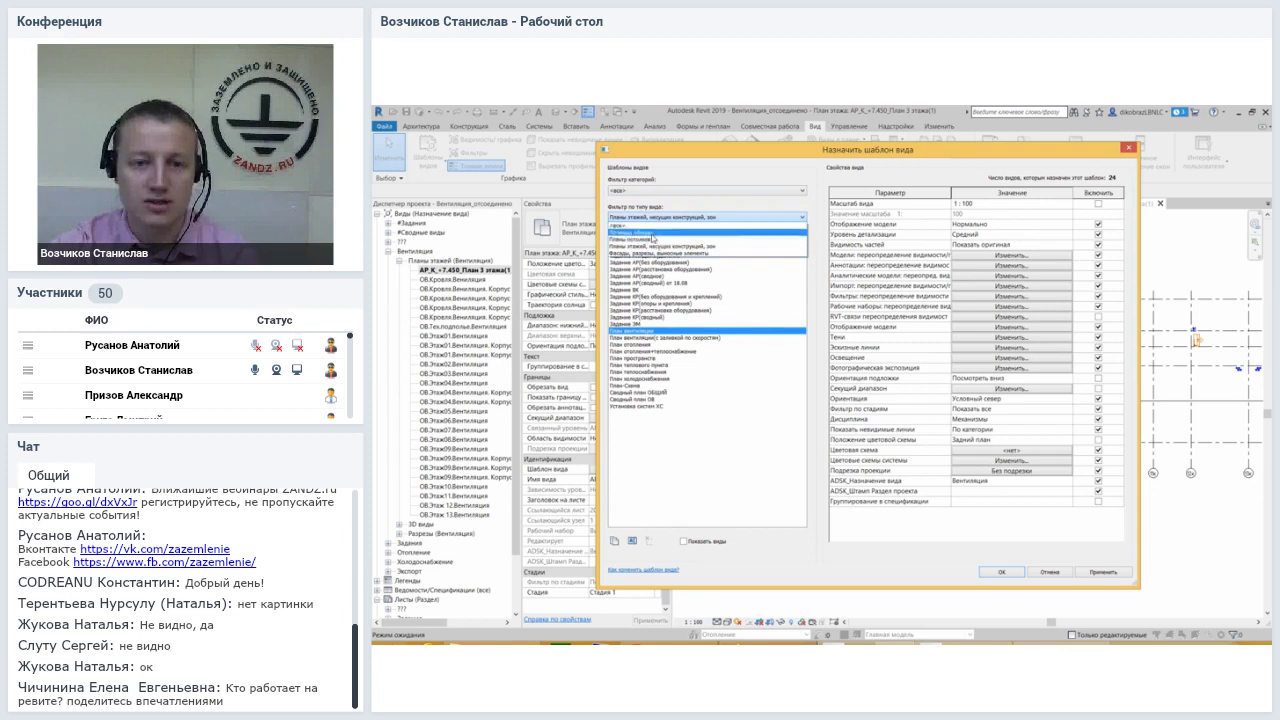
click(648, 226)
mouse_move(801, 290)
mouse_down()
mouse_move(810, 375)
mouse_move(804, 245)
mouse_move(806, 484)
mouse_move(798, 250)
mouse_up()
click(651, 217)
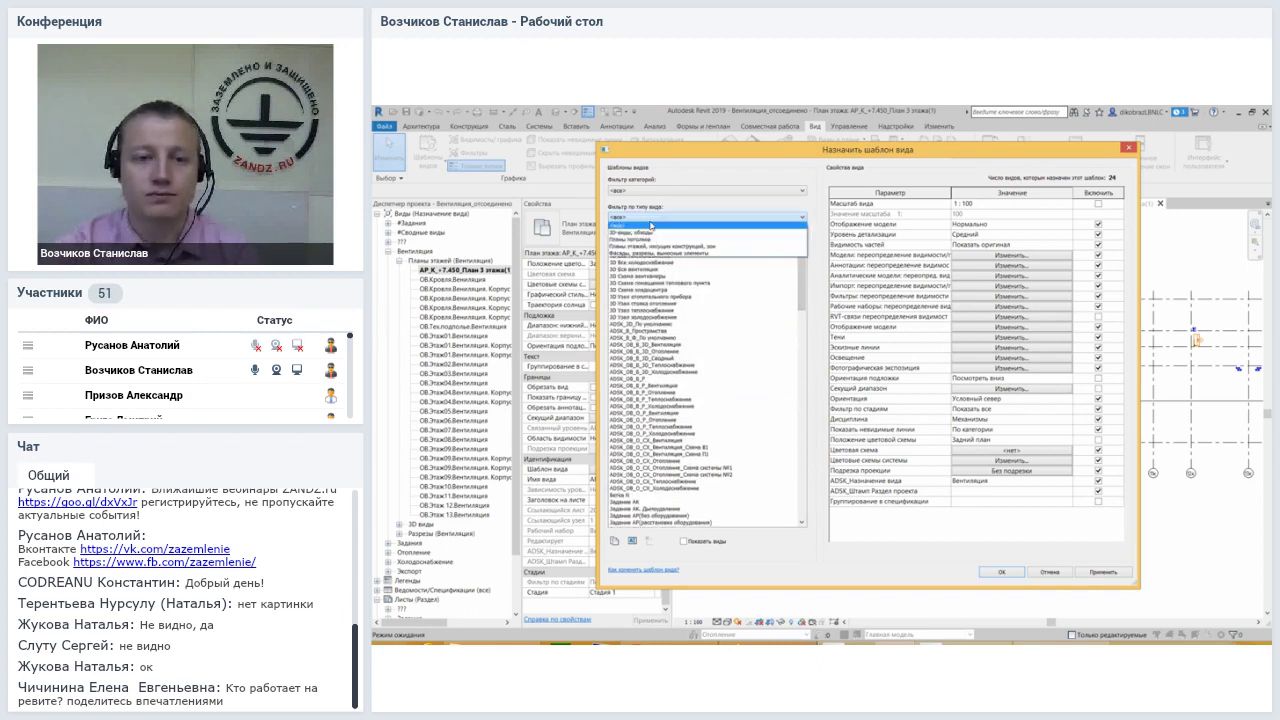
click(646, 246)
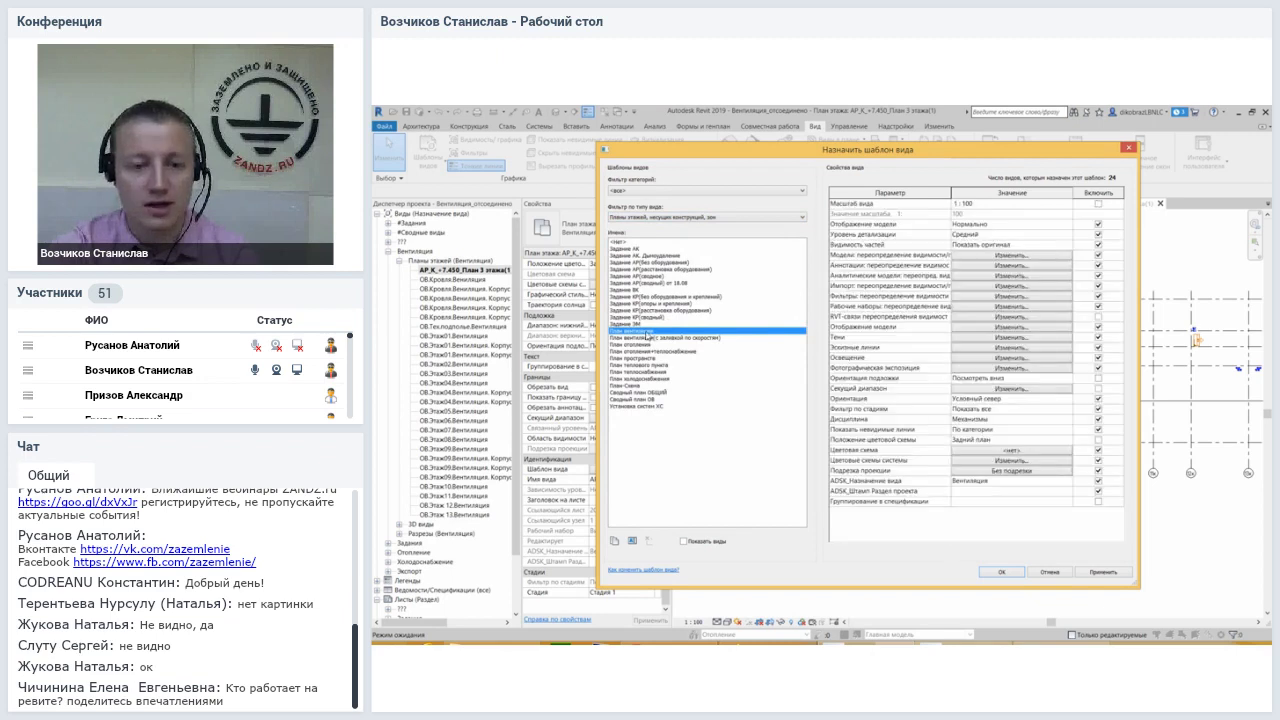
mouse_move(690, 152)
mouse_down()
mouse_move(786, 143)
mouse_move(659, 154)
mouse_up()
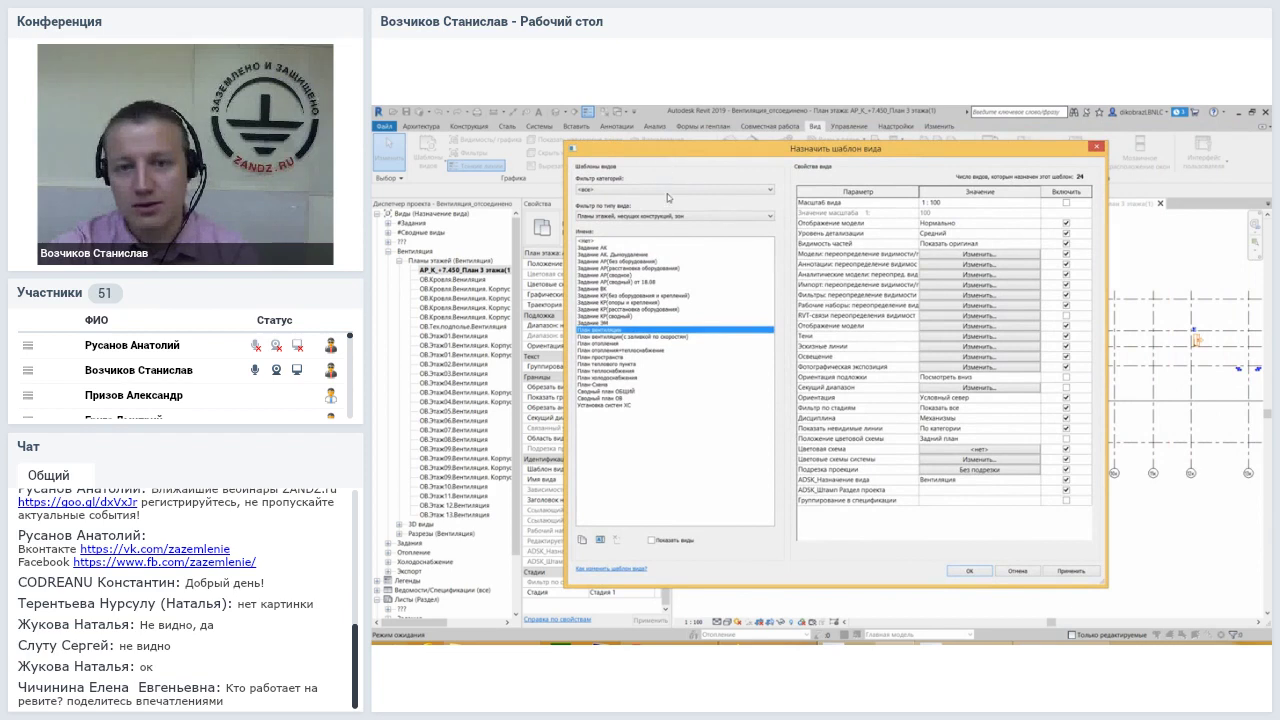
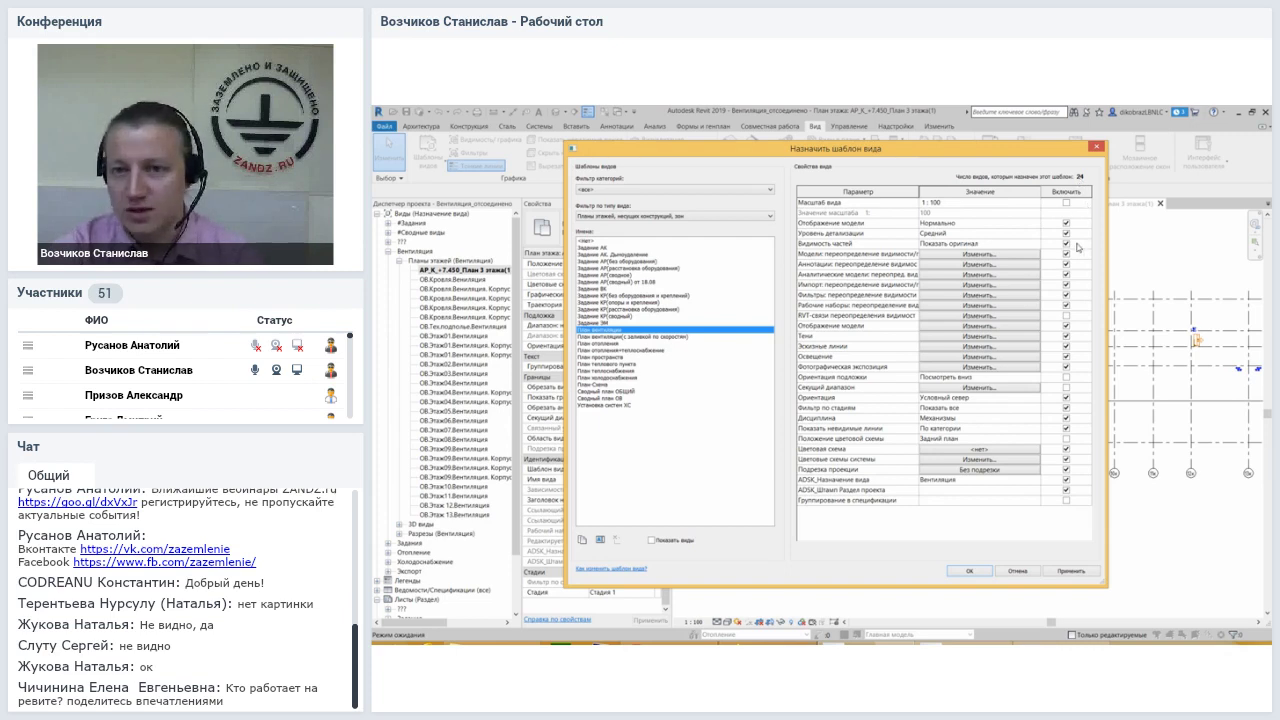
Check the План вентиляции template's model category overrides, then open its annotation category overrides
mouse_move(982, 143)
mouse_down()
mouse_move(510, 215)
mouse_move(938, 158)
mouse_up()
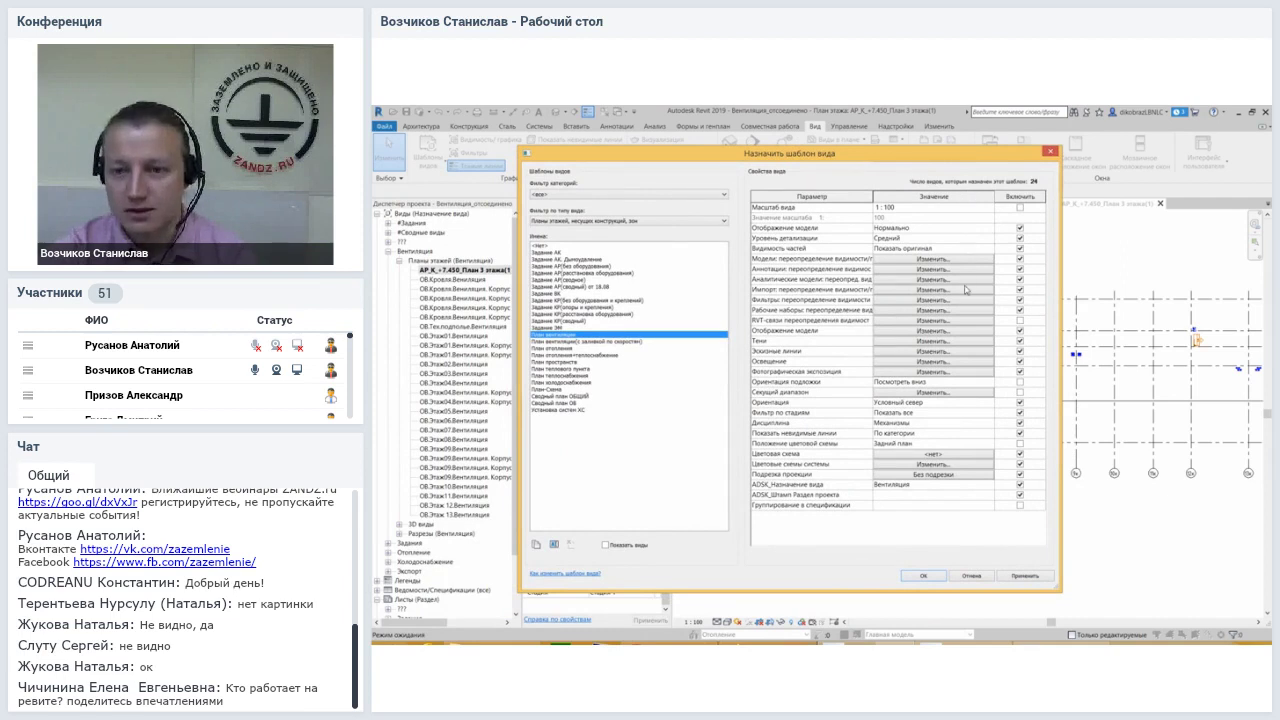
drag(944, 160, 966, 162)
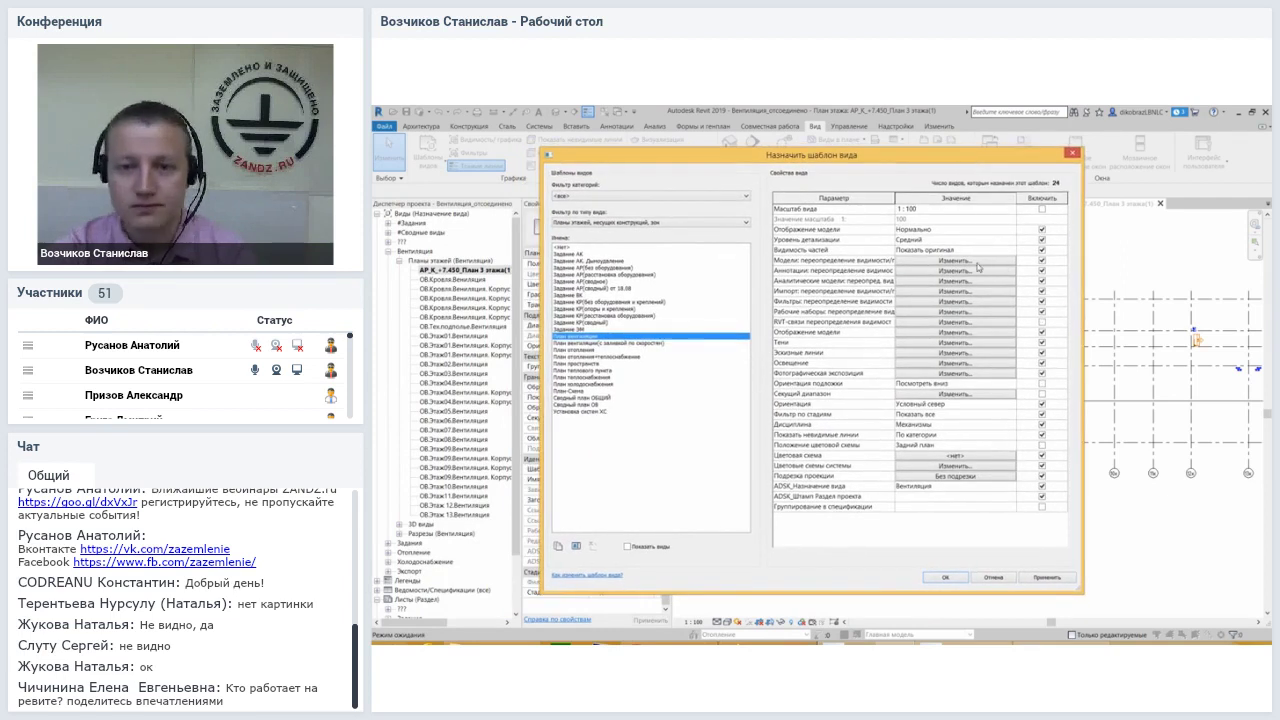
click(948, 261)
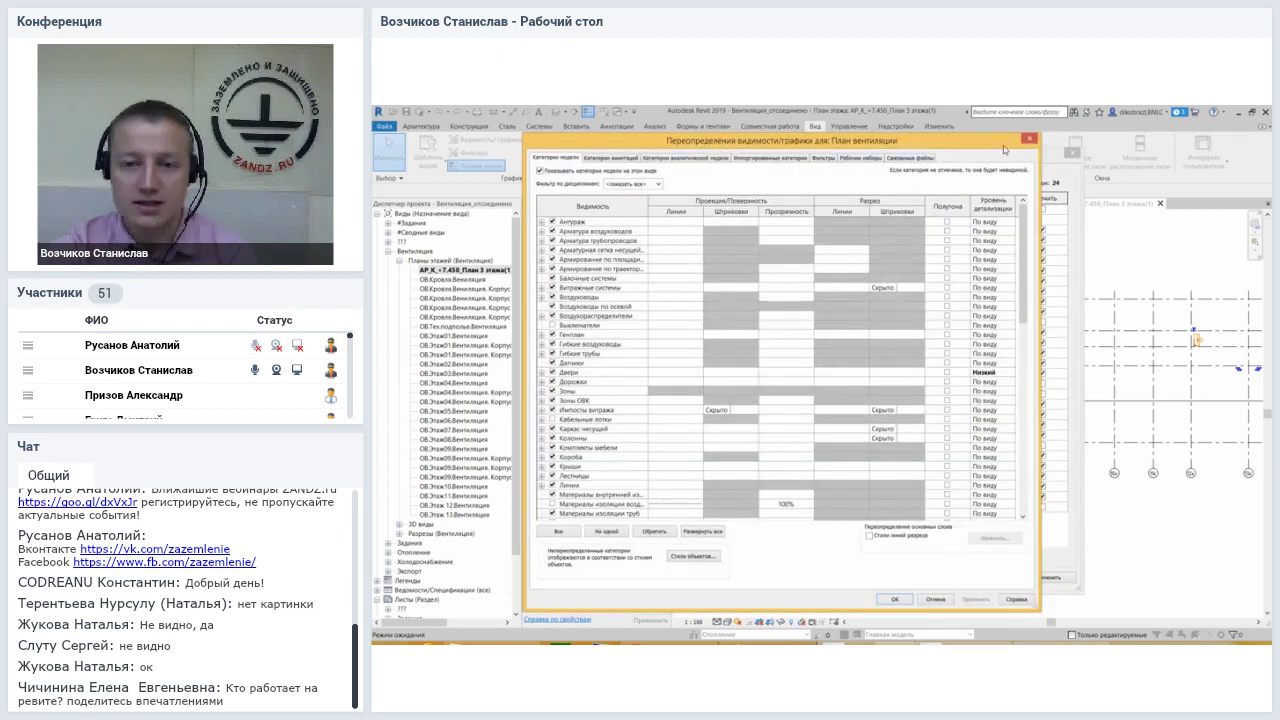
click(1028, 139)
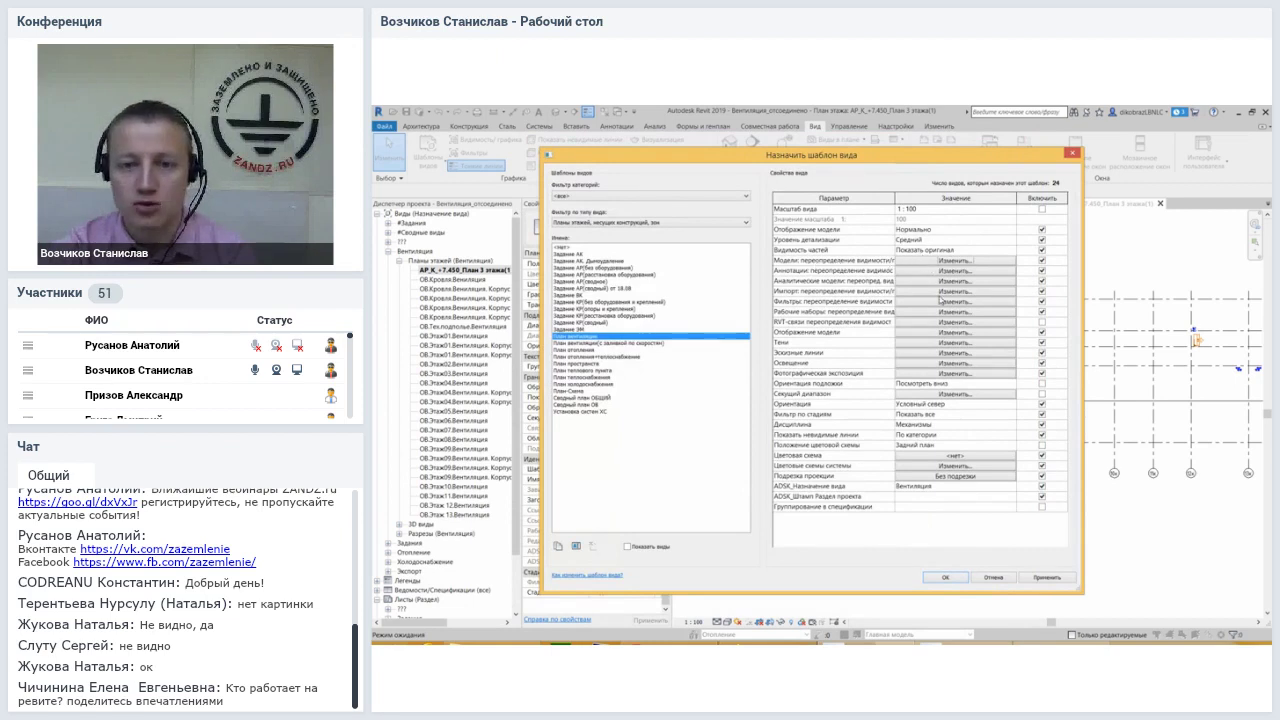
drag(885, 160, 903, 160)
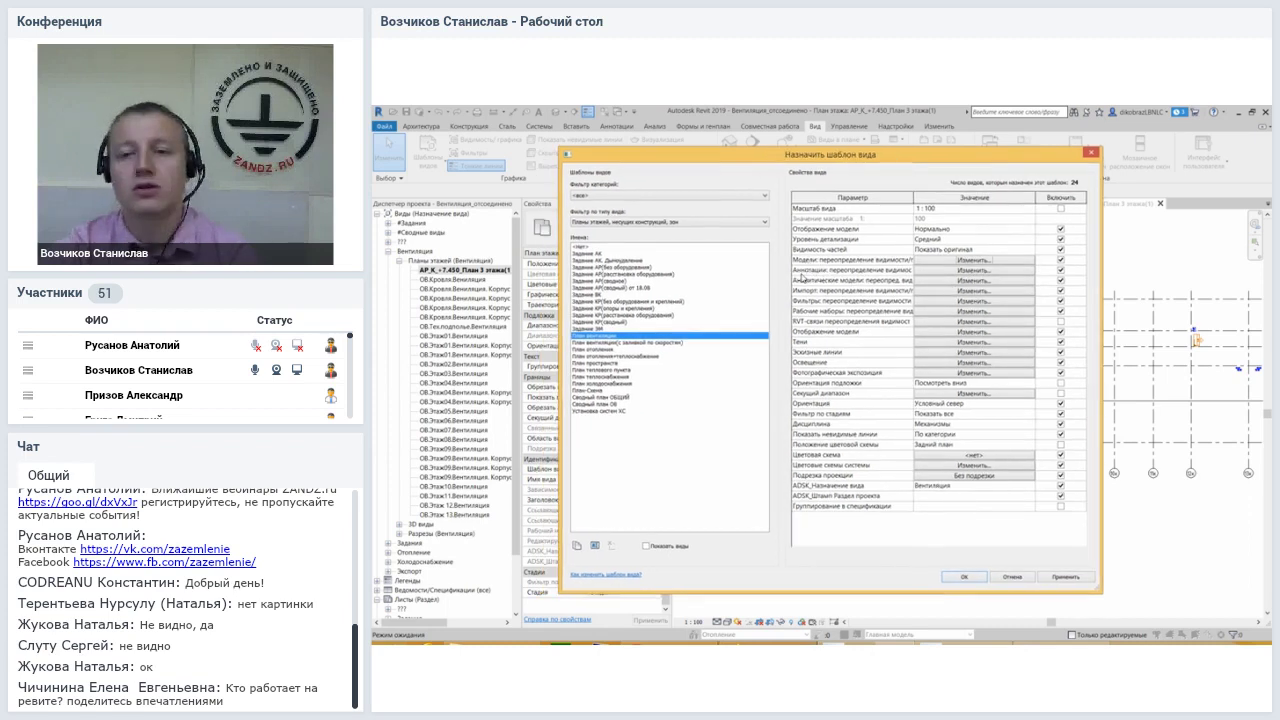
click(935, 270)
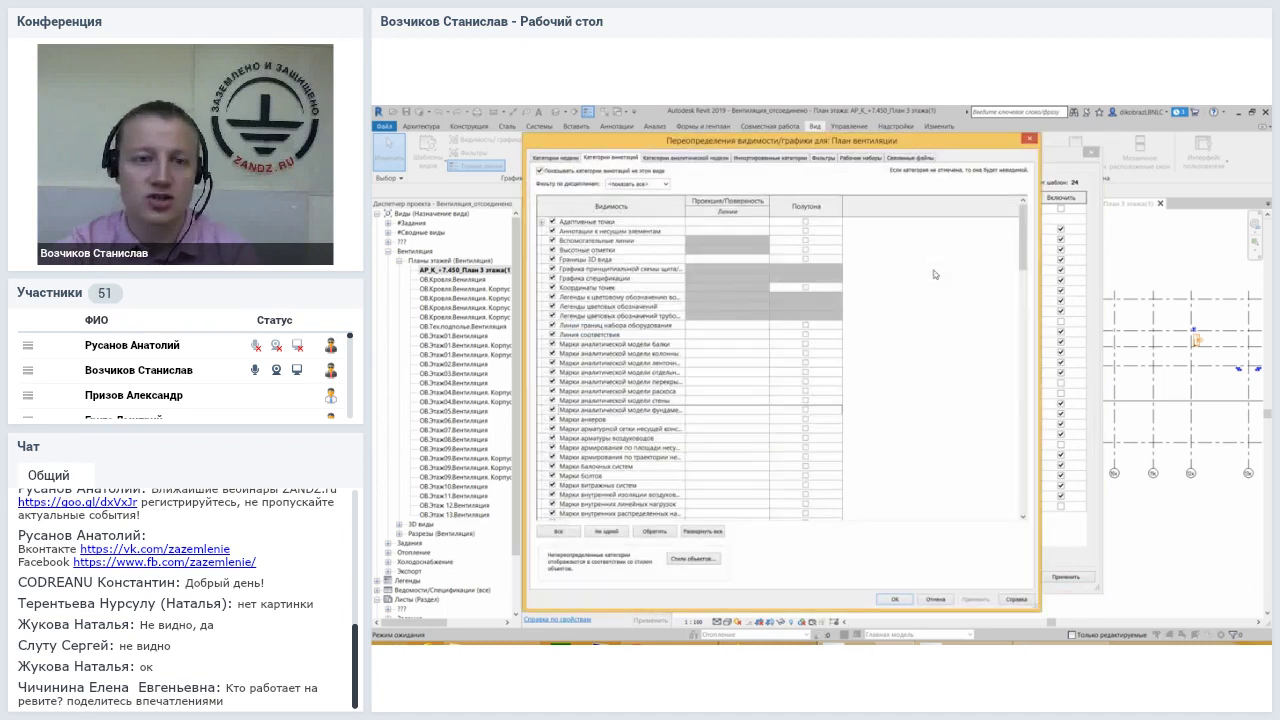
Uncheck Grids (Оси) in the template's annotation categories and confirm the overrides
drag(851, 142, 889, 134)
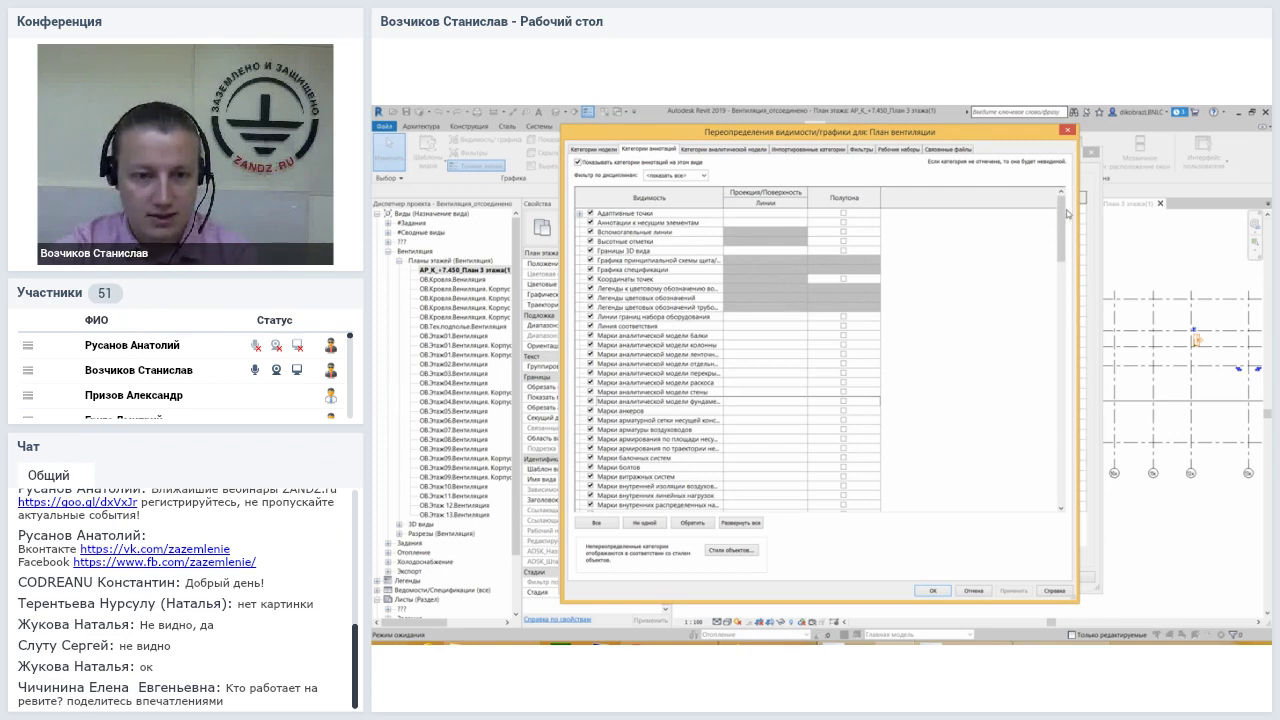
drag(1062, 214, 1062, 475)
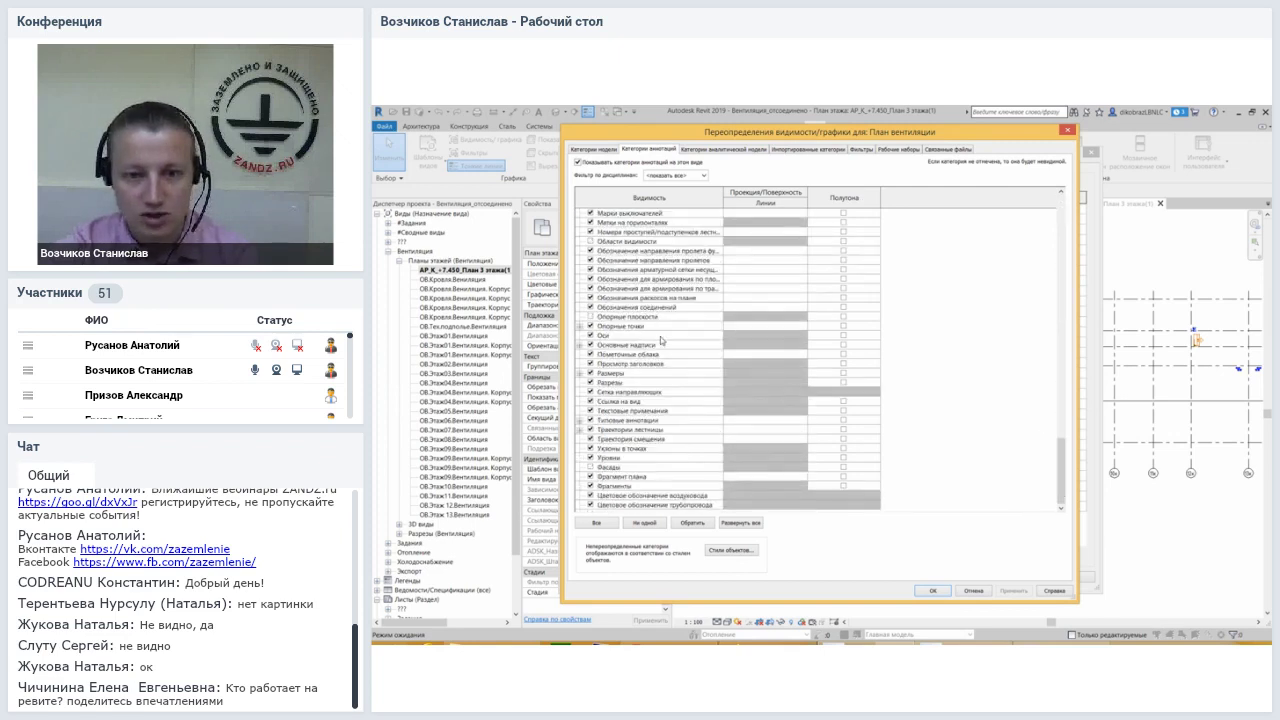
click(617, 337)
click(819, 355)
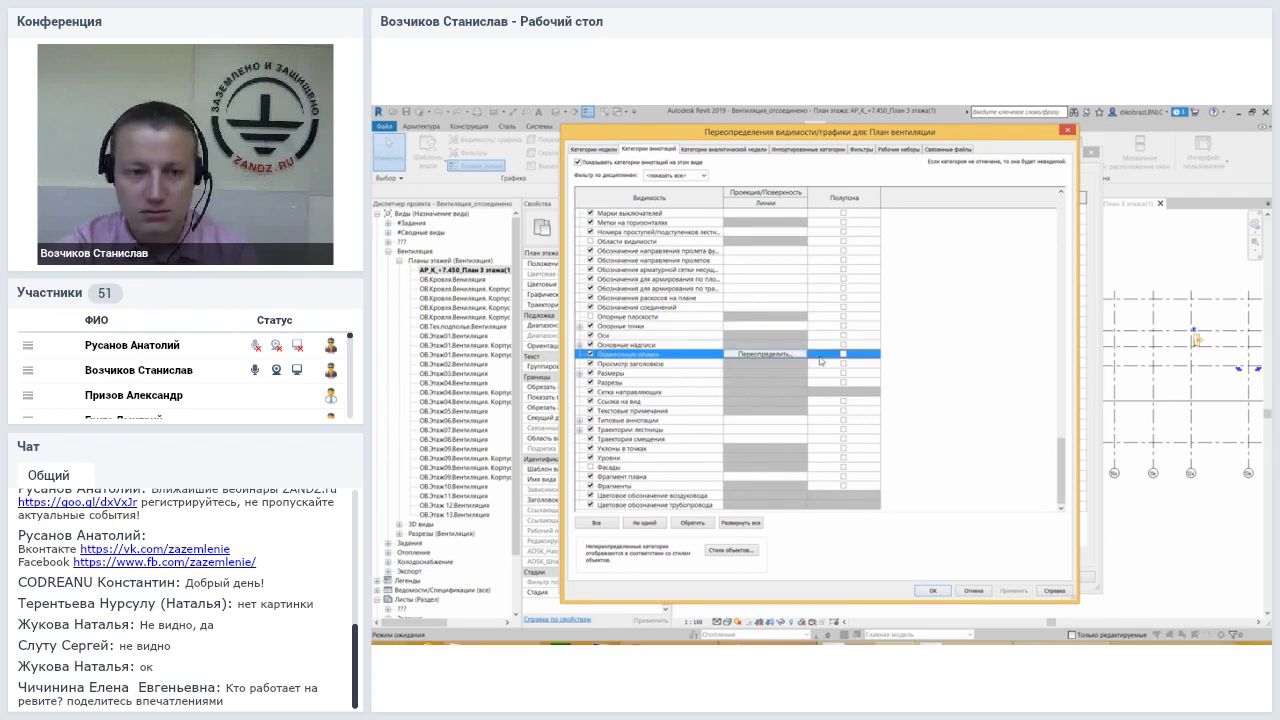
click(692, 345)
click(683, 336)
click(590, 336)
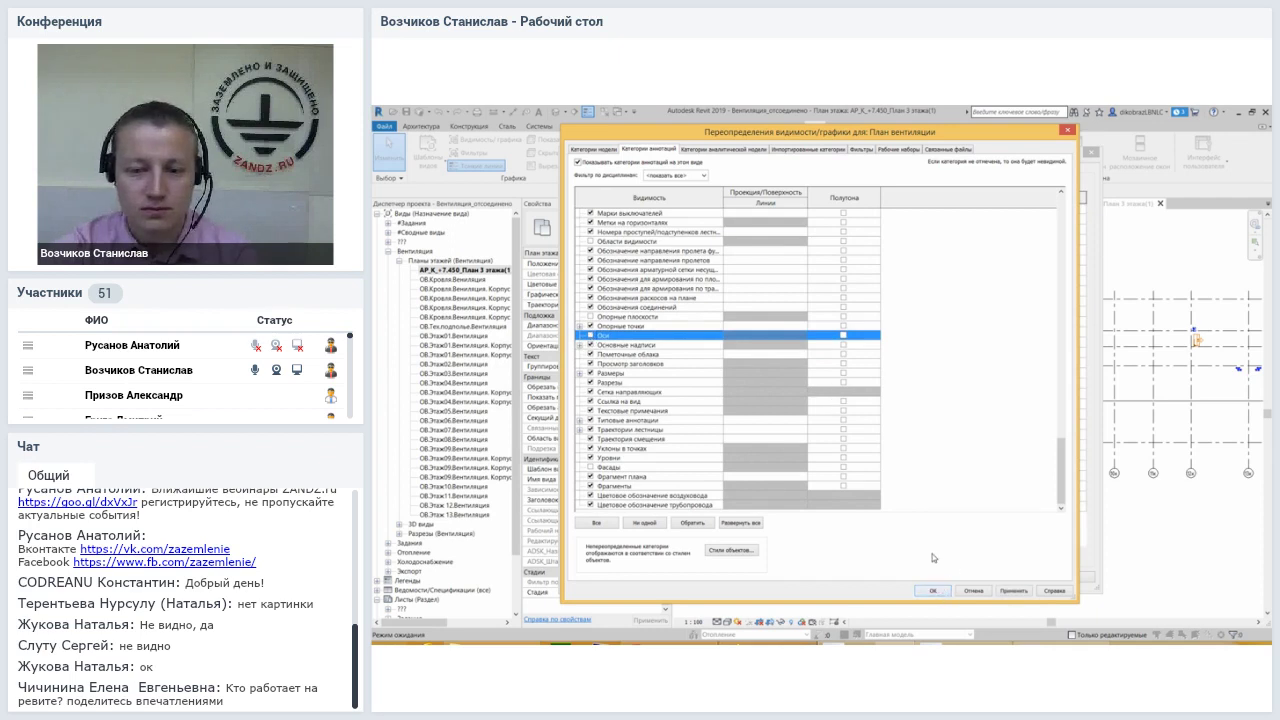
click(931, 591)
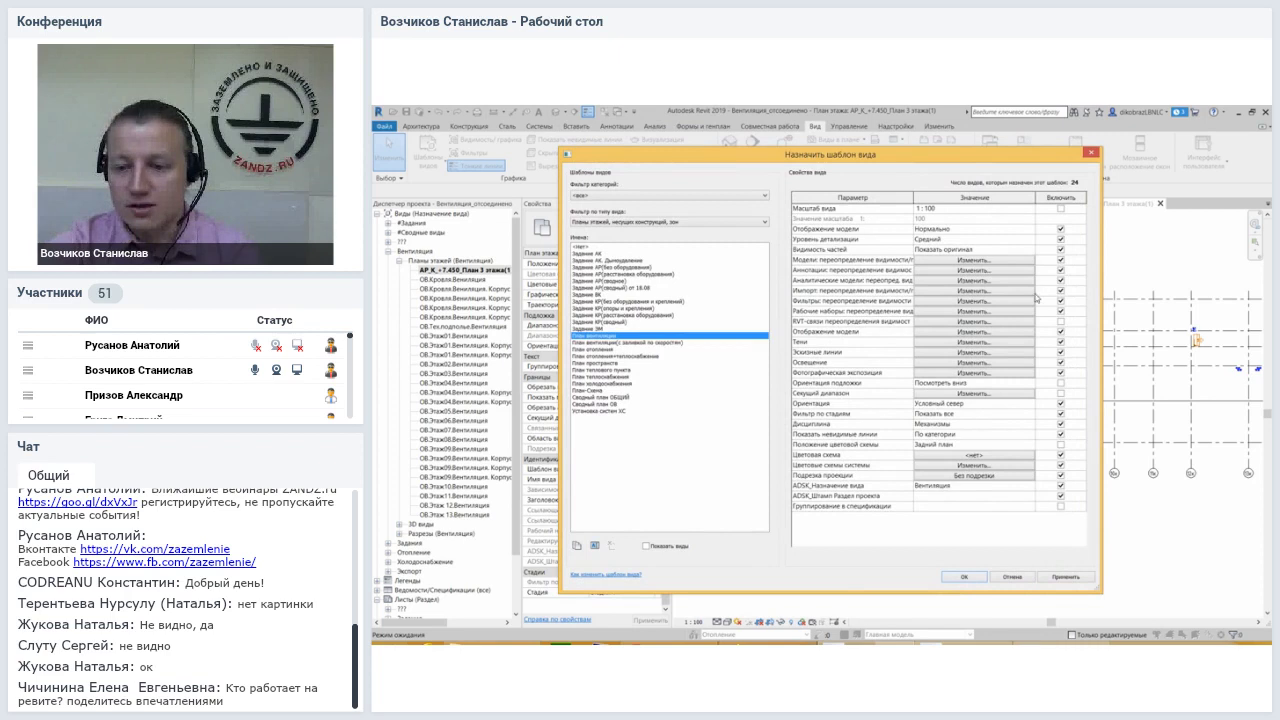
Apply the План вентиляции template so grid lines vanish from the 7.450 plan
click(1055, 586)
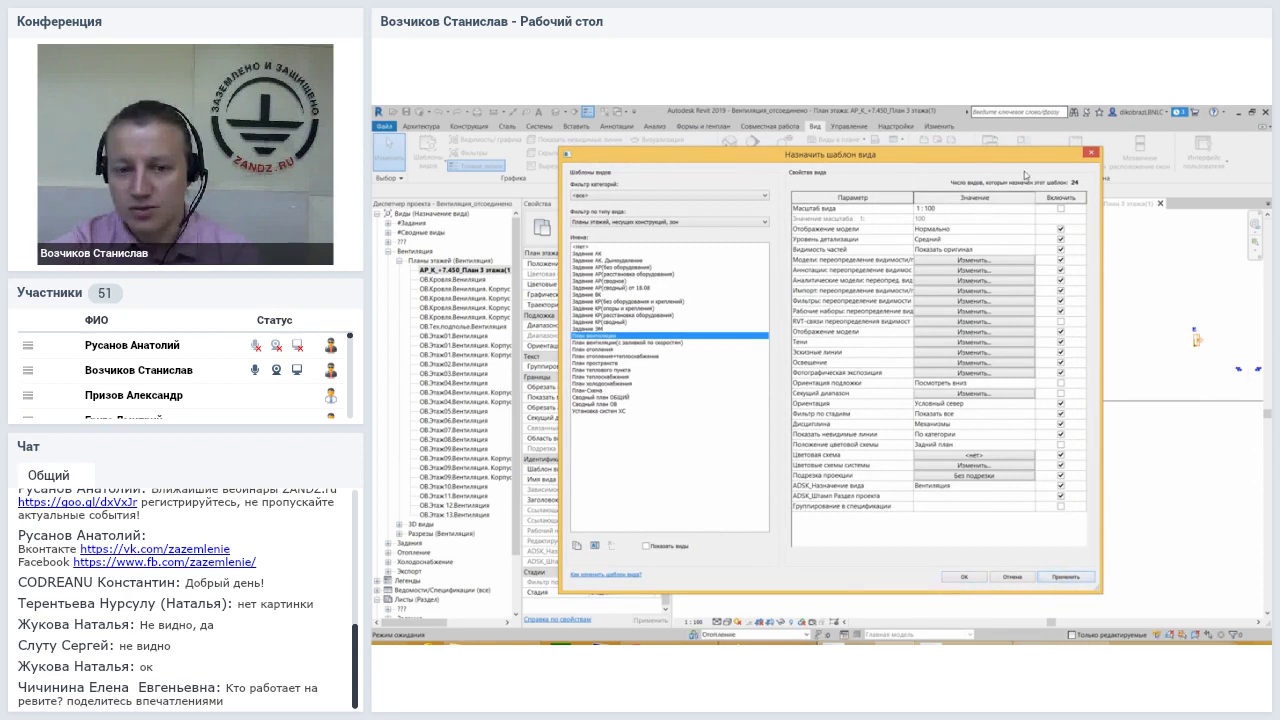
drag(1024, 175, 517, 187)
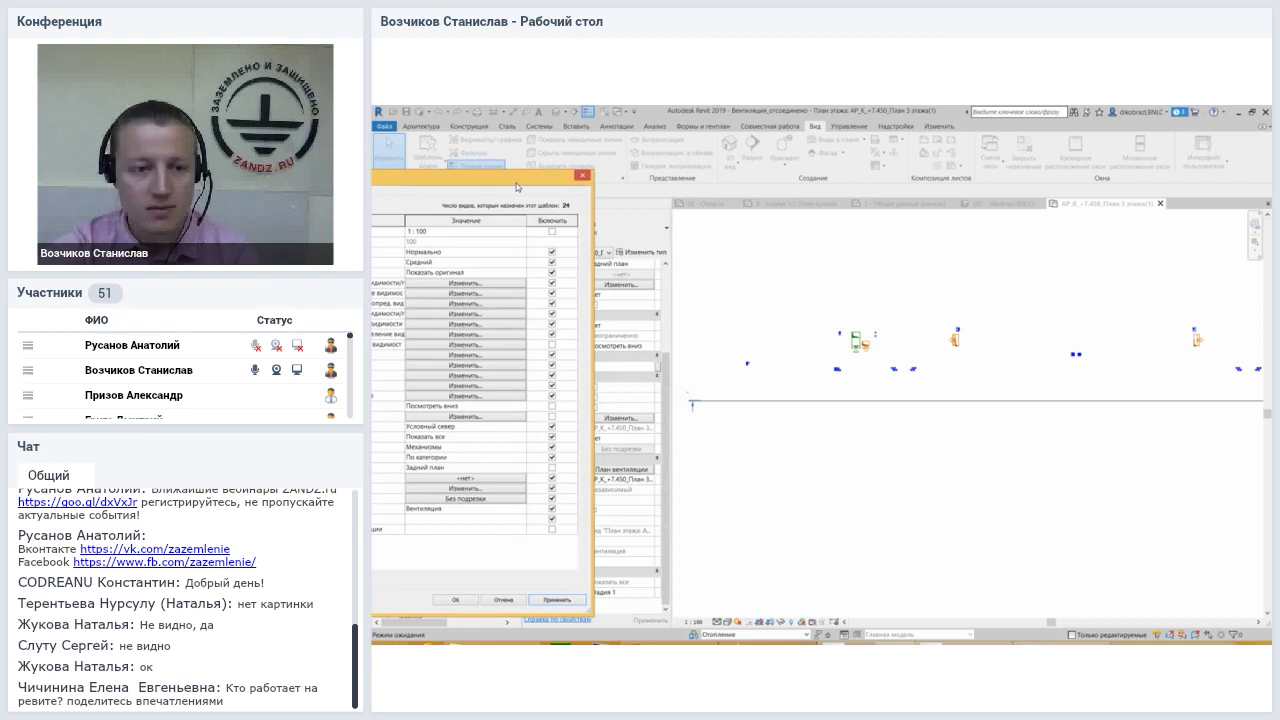
mouse_move(516, 183)
mouse_down()
mouse_move(1034, 168)
mouse_move(1096, 149)
mouse_up()
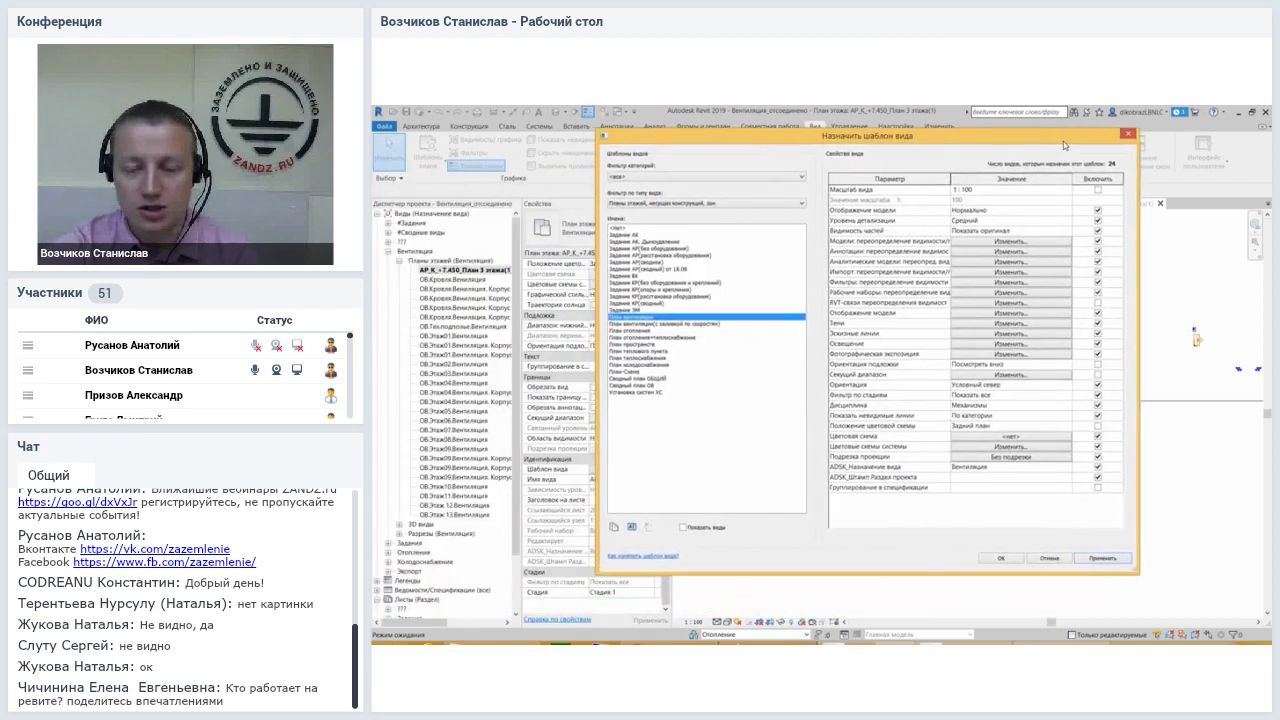
click(1015, 565)
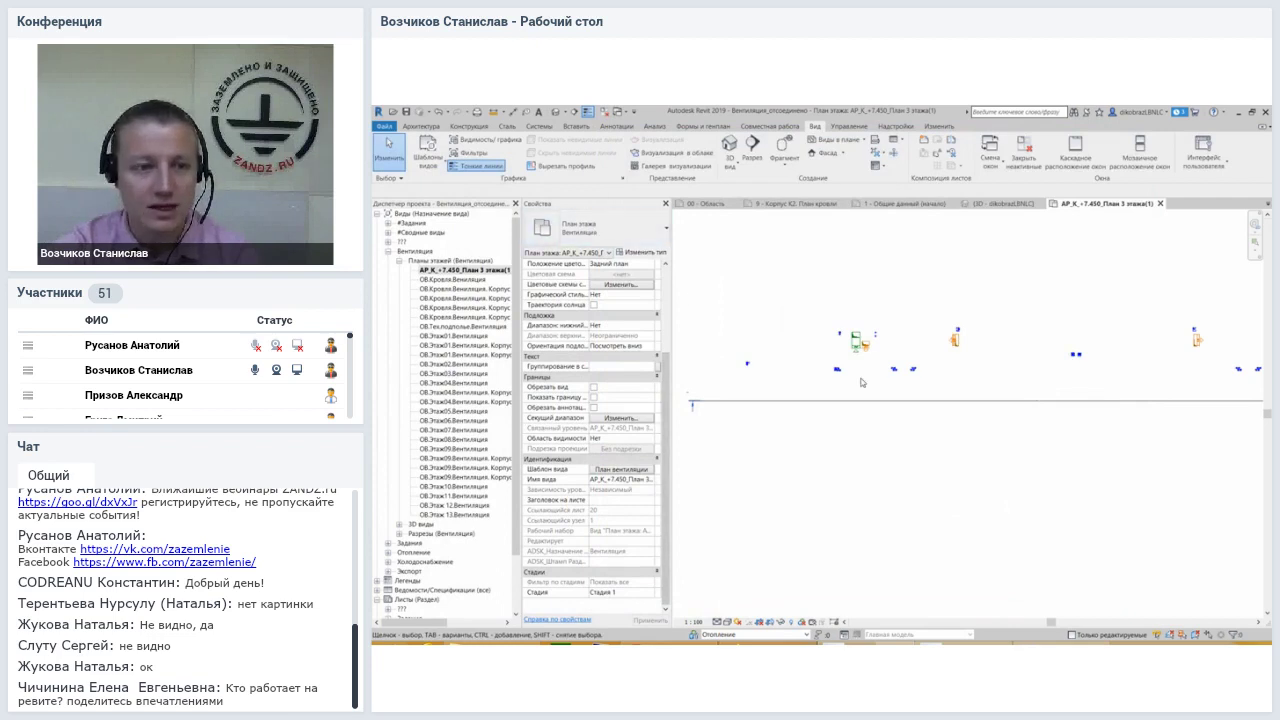
Open the ОВ.Кровля.Вентиляция and Корпус К2 roof views, then return to AP_K_+7.450_План 3 этажа(1)
click(425, 281)
double_click(430, 281)
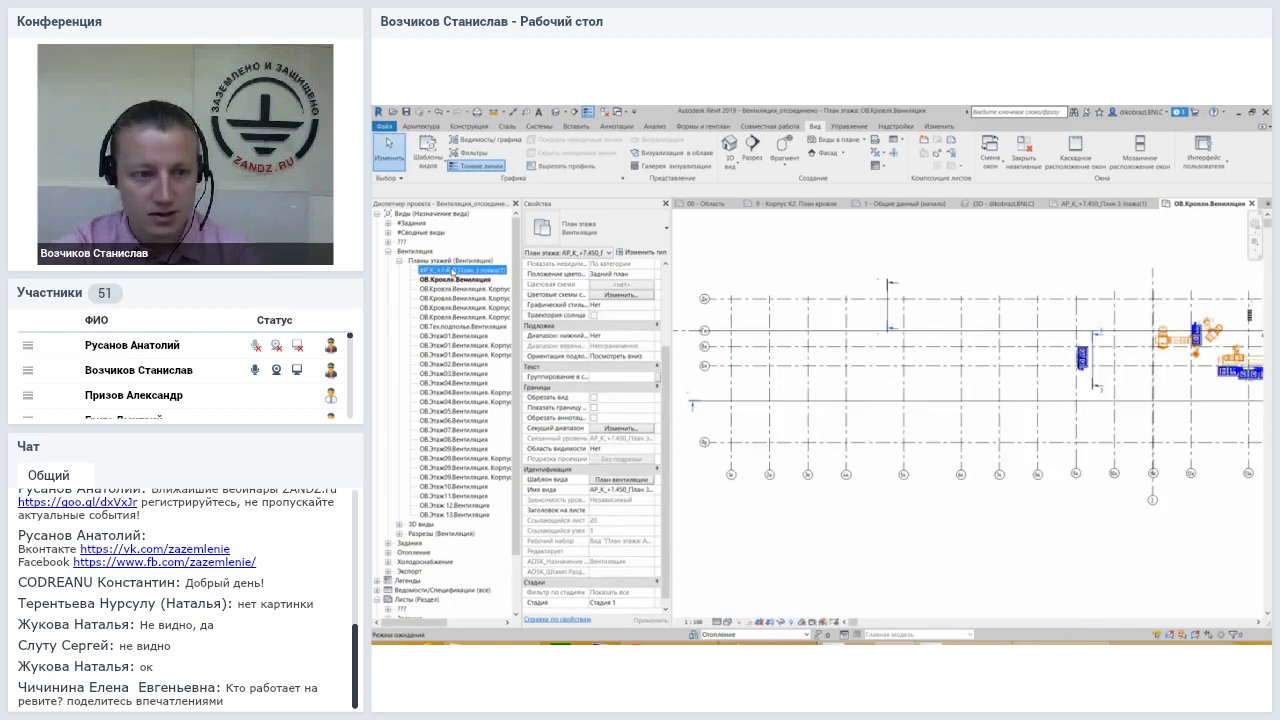
click(452, 289)
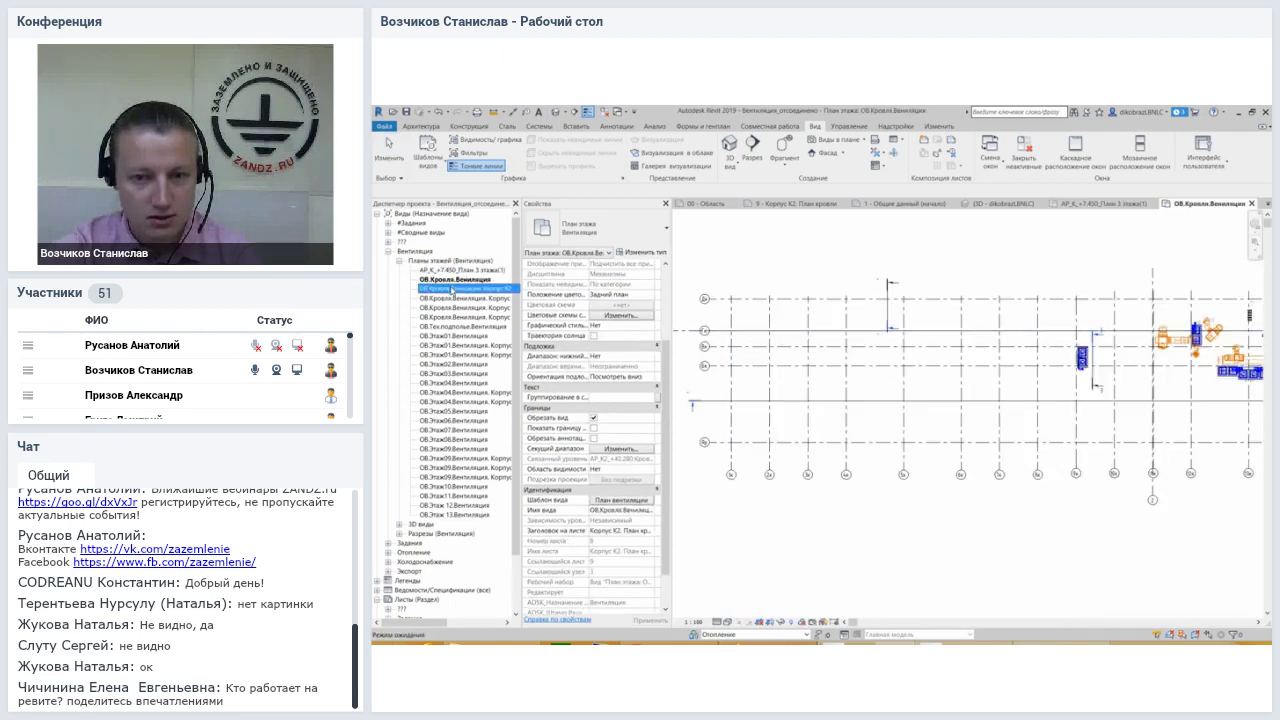
double_click(452, 289)
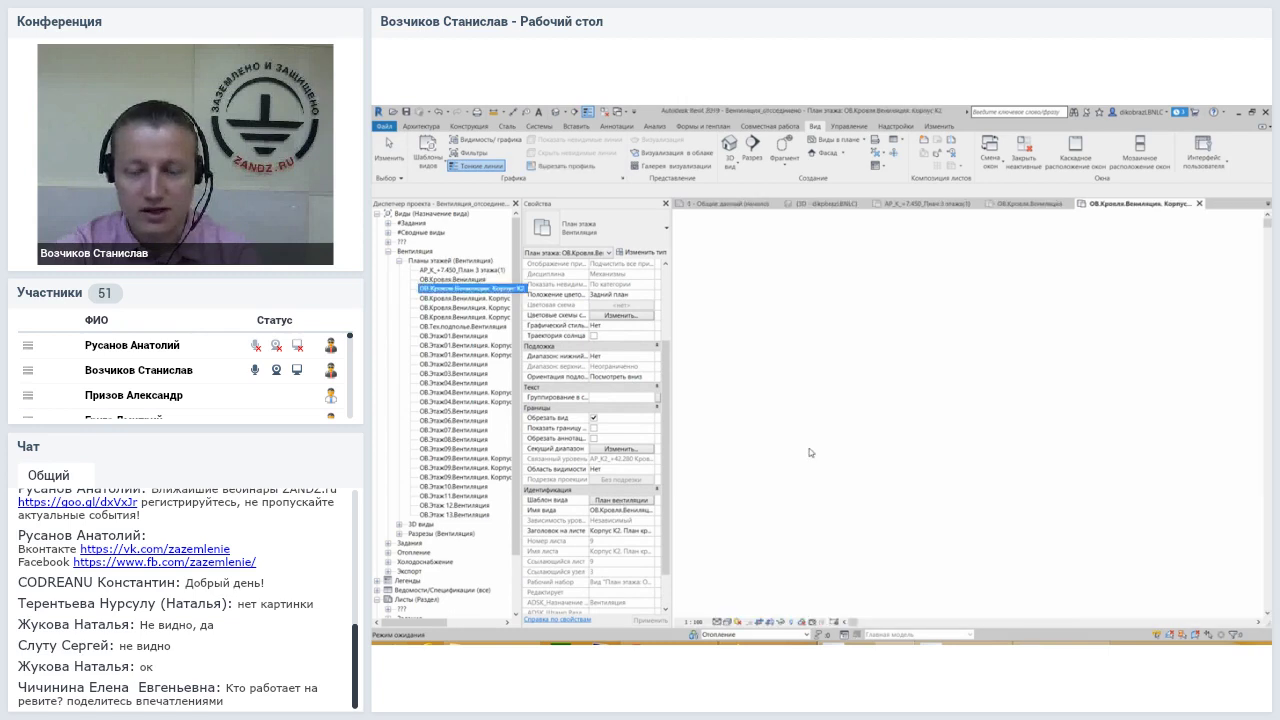
middle_drag(866, 409, 737, 440)
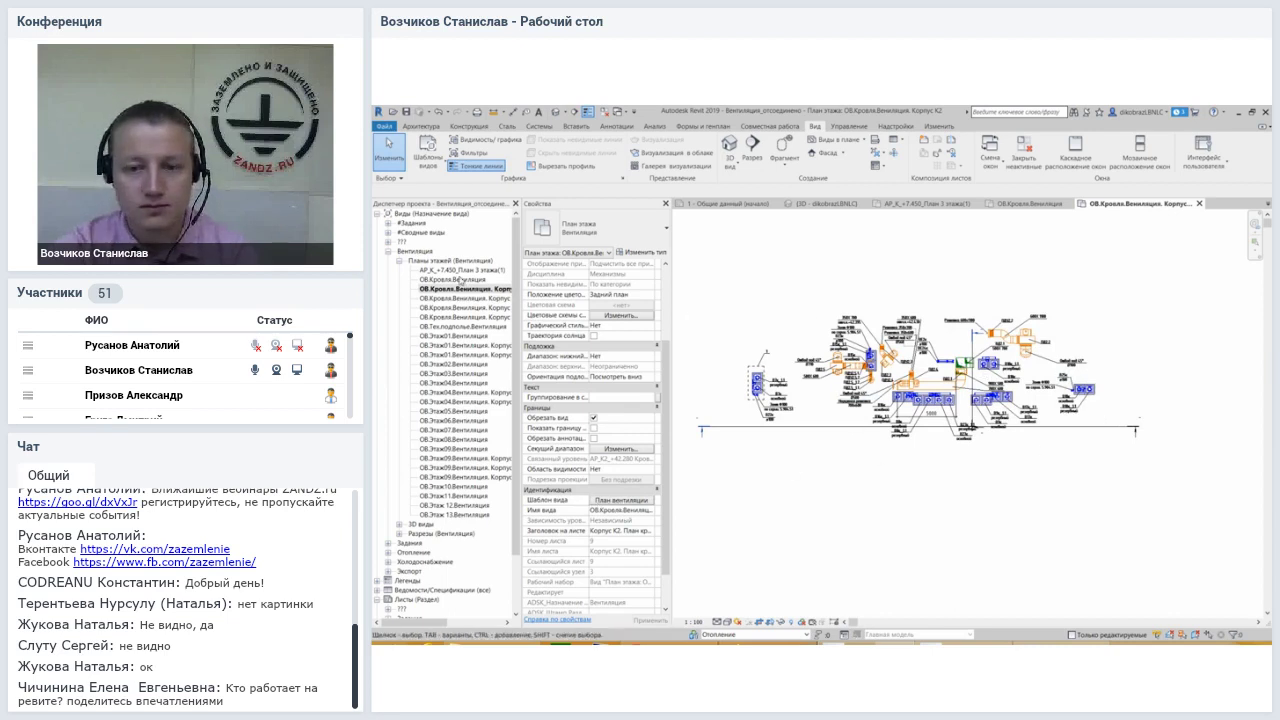
double_click(442, 271)
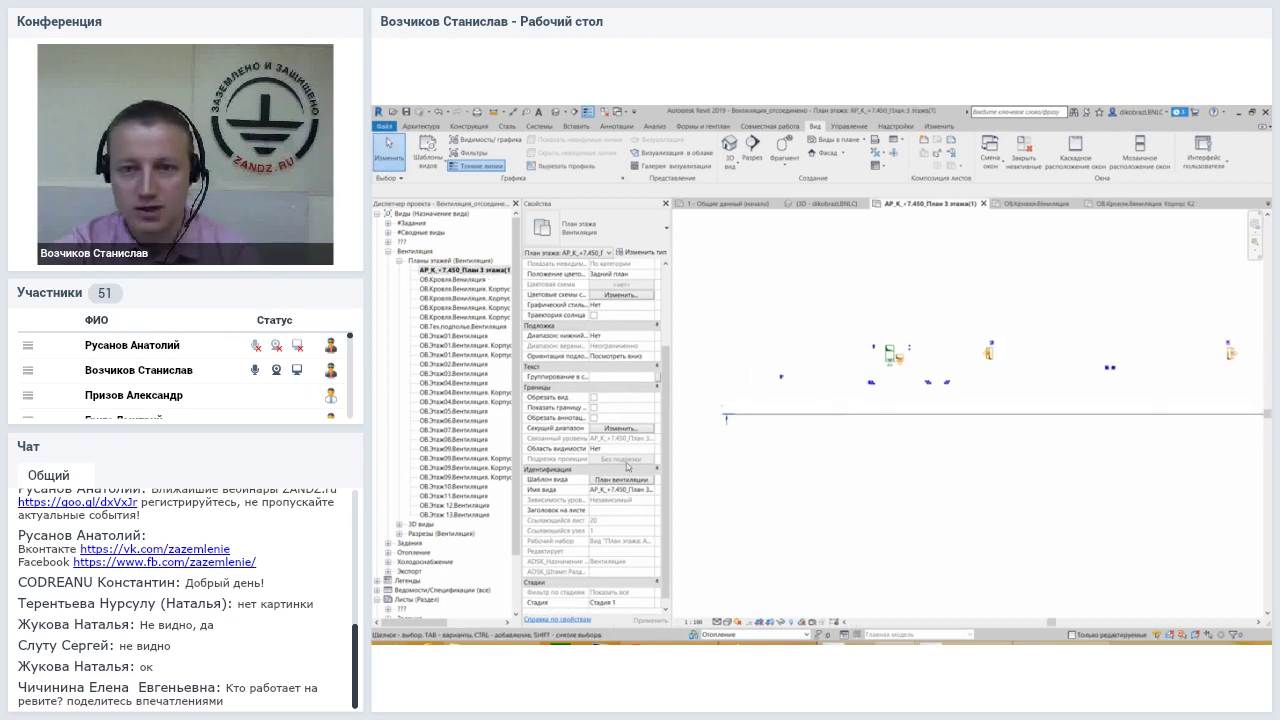
In the template's annotation overrides, turn Grids back on and hide Sections, then apply
click(622, 480)
click(1025, 283)
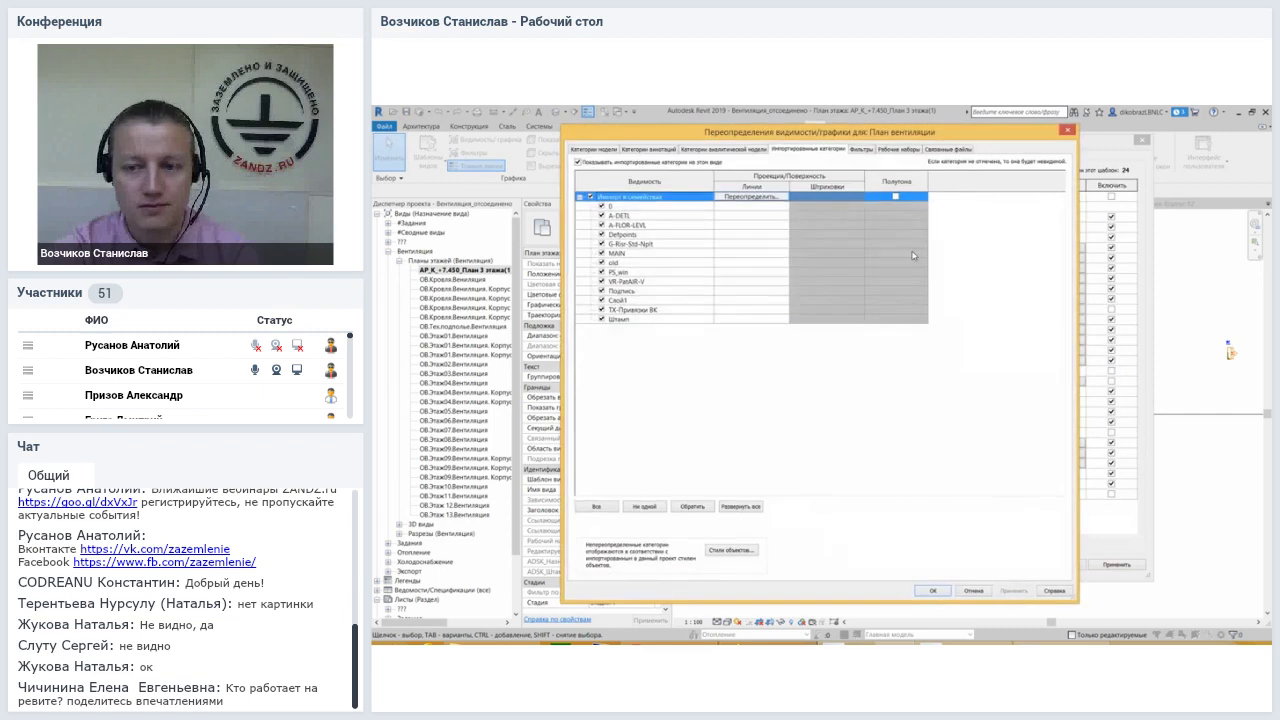
click(645, 149)
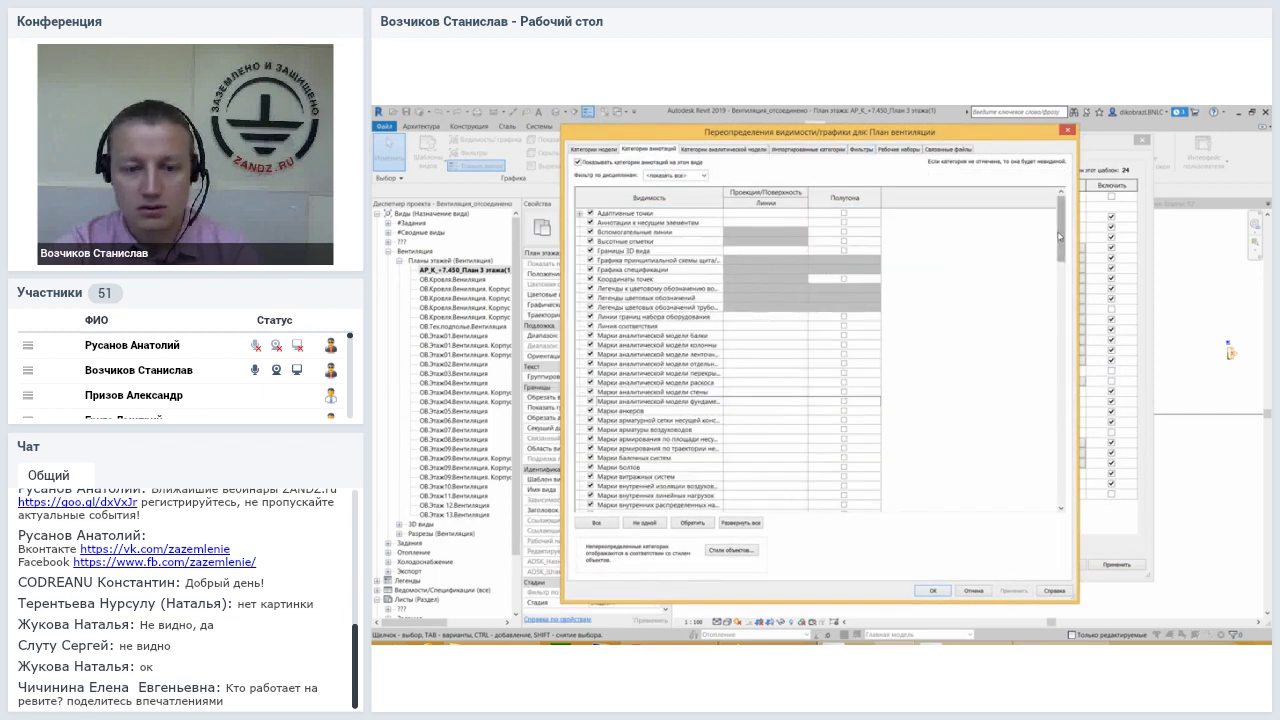
drag(1061, 265, 1061, 505)
click(603, 335)
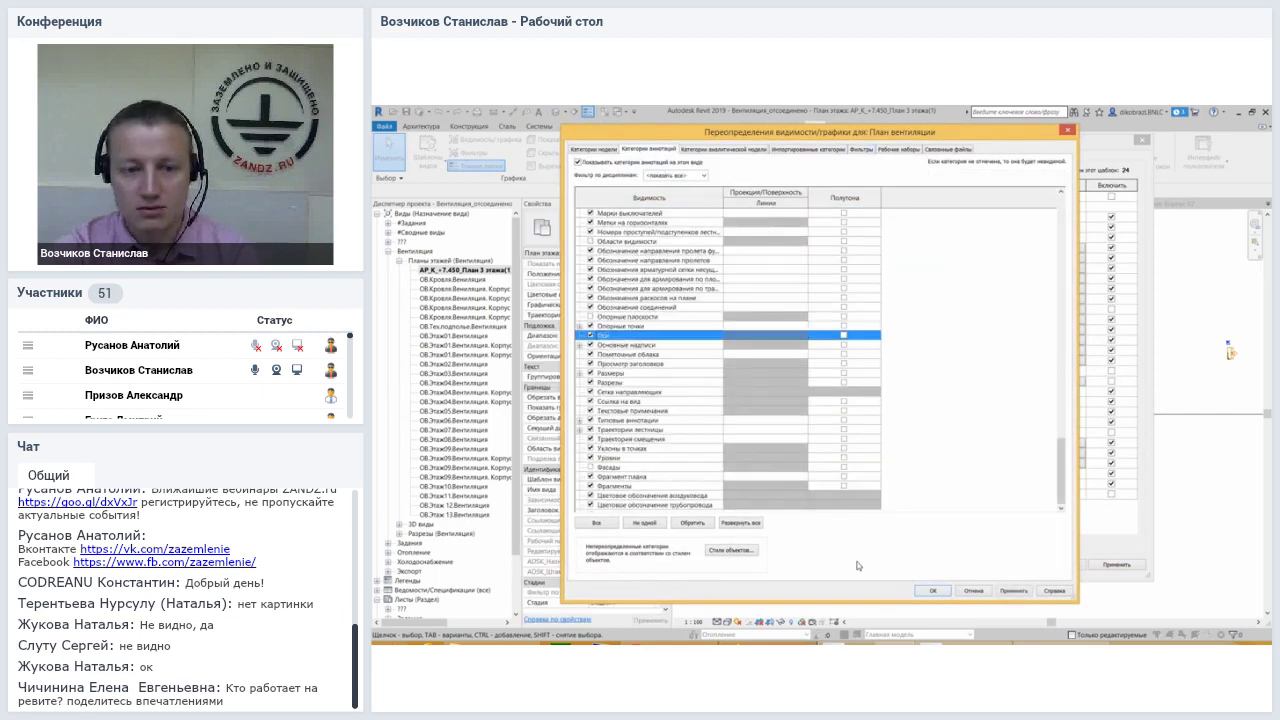
click(590, 383)
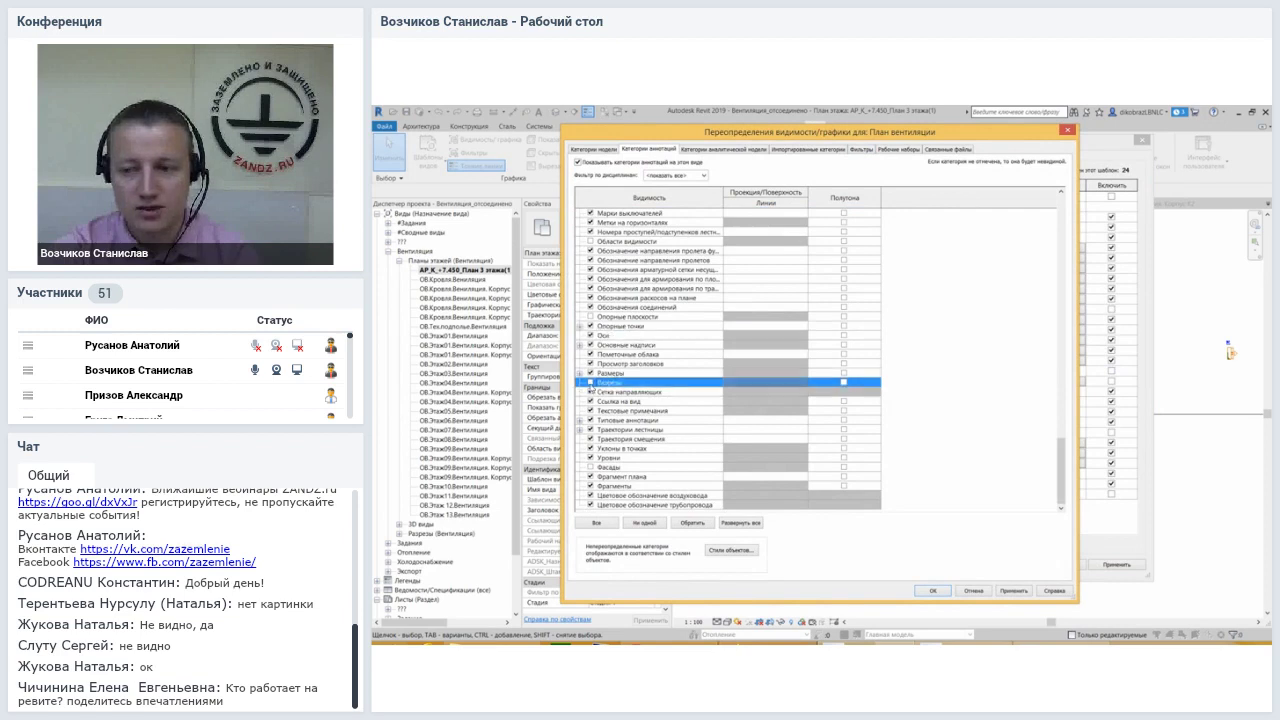
click(933, 590)
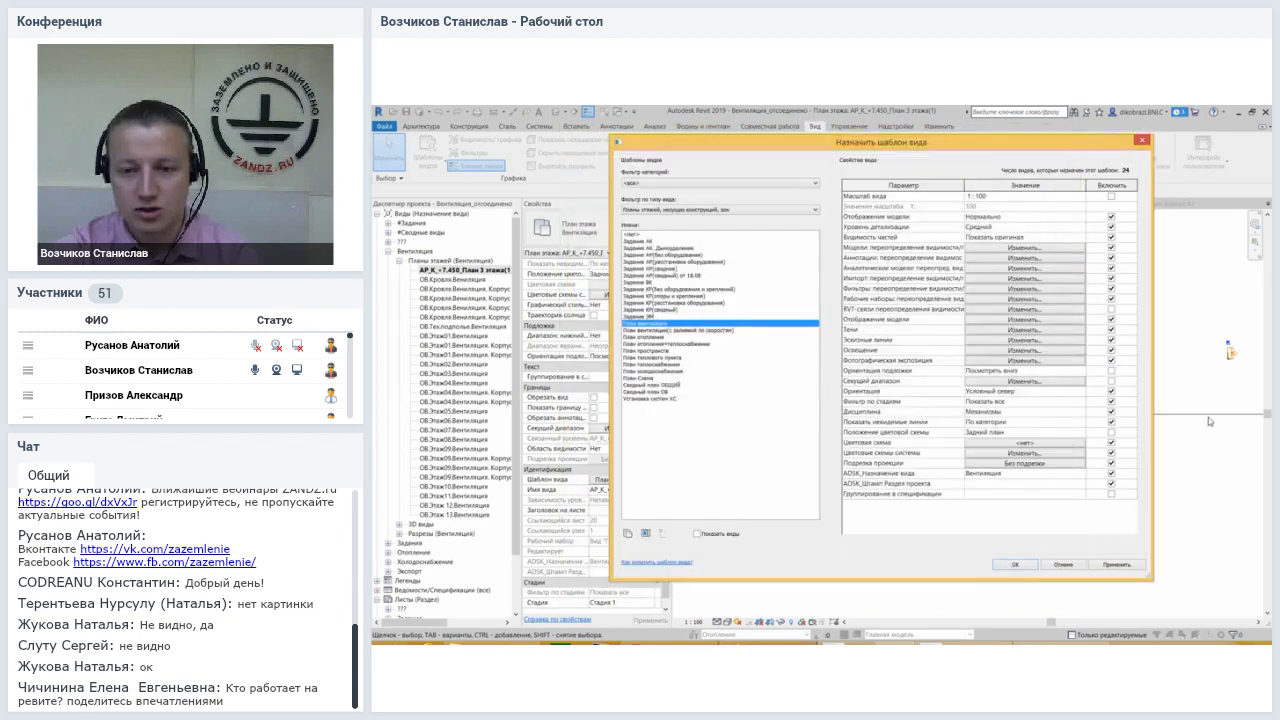
click(1026, 562)
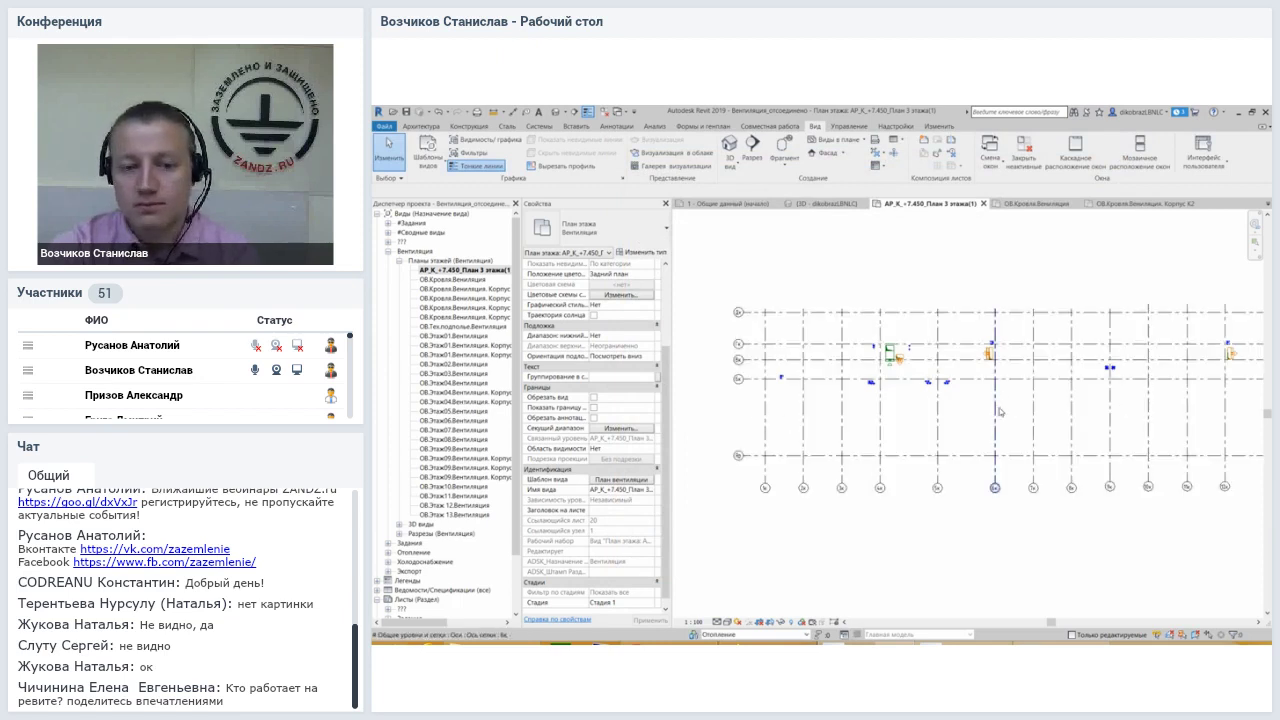
Pan and zoom the 7.450 plan to confirm the grid axes are visible again
middle_drag(1001, 400, 937, 441)
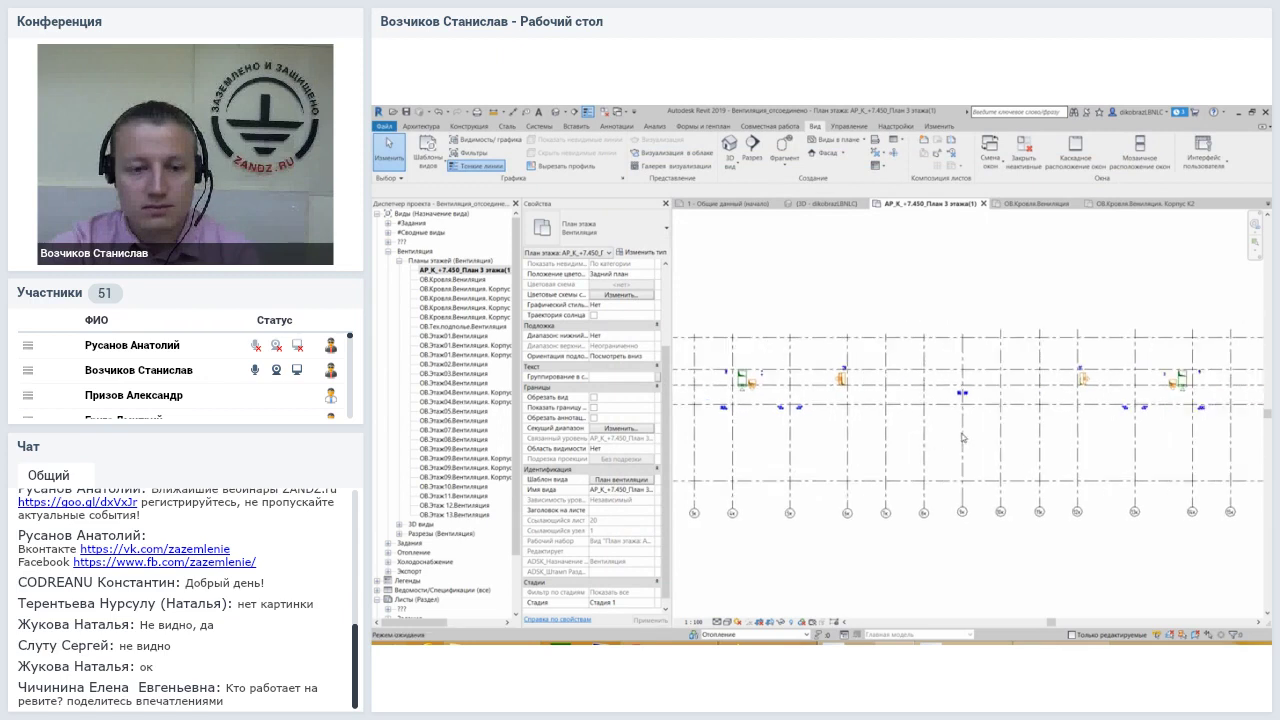
scroll(970, 422, down, 1)
scroll(970, 422, down, 1)
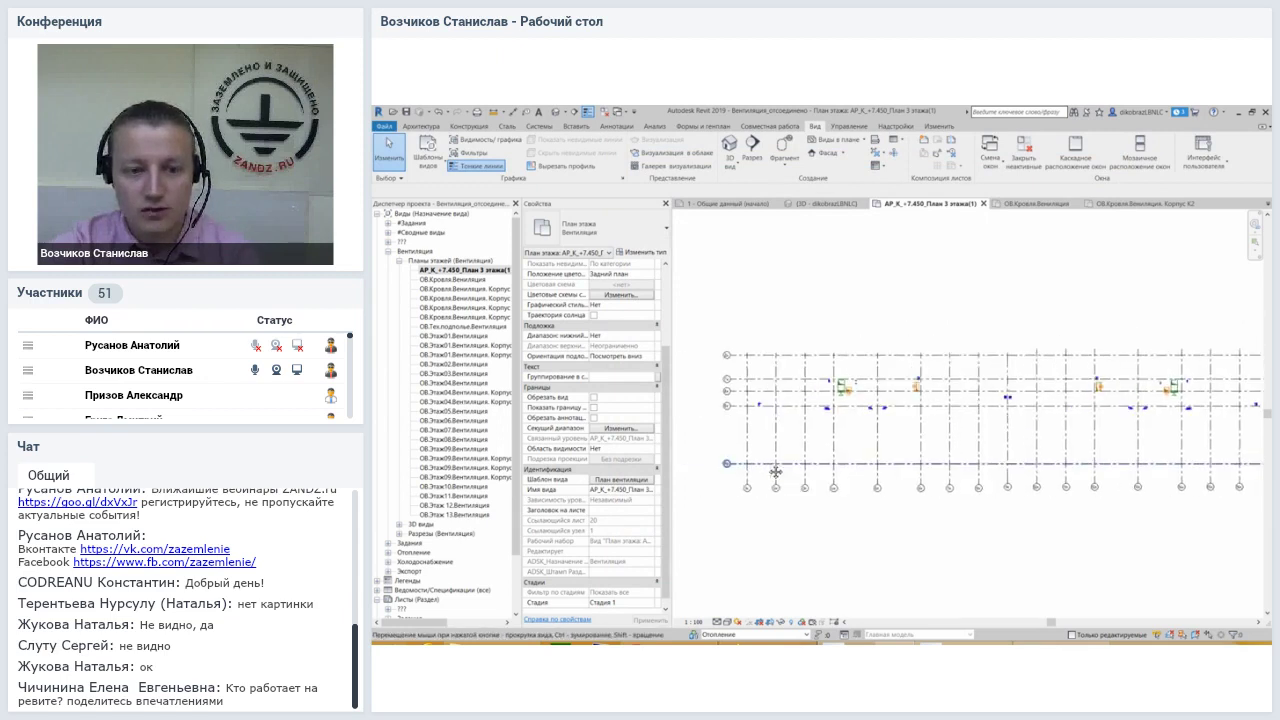
click(622, 480)
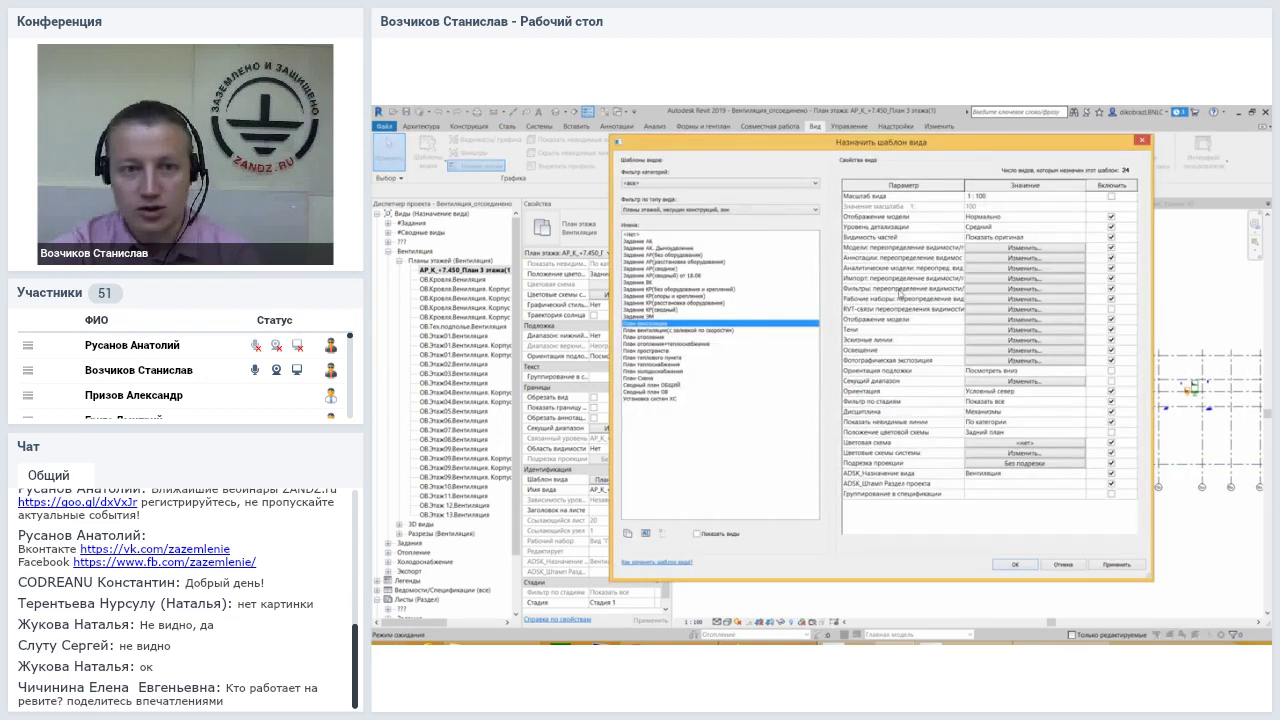
Review the template's annotation and model category overrides, then confirm План вентиляции on the plan
click(1028, 265)
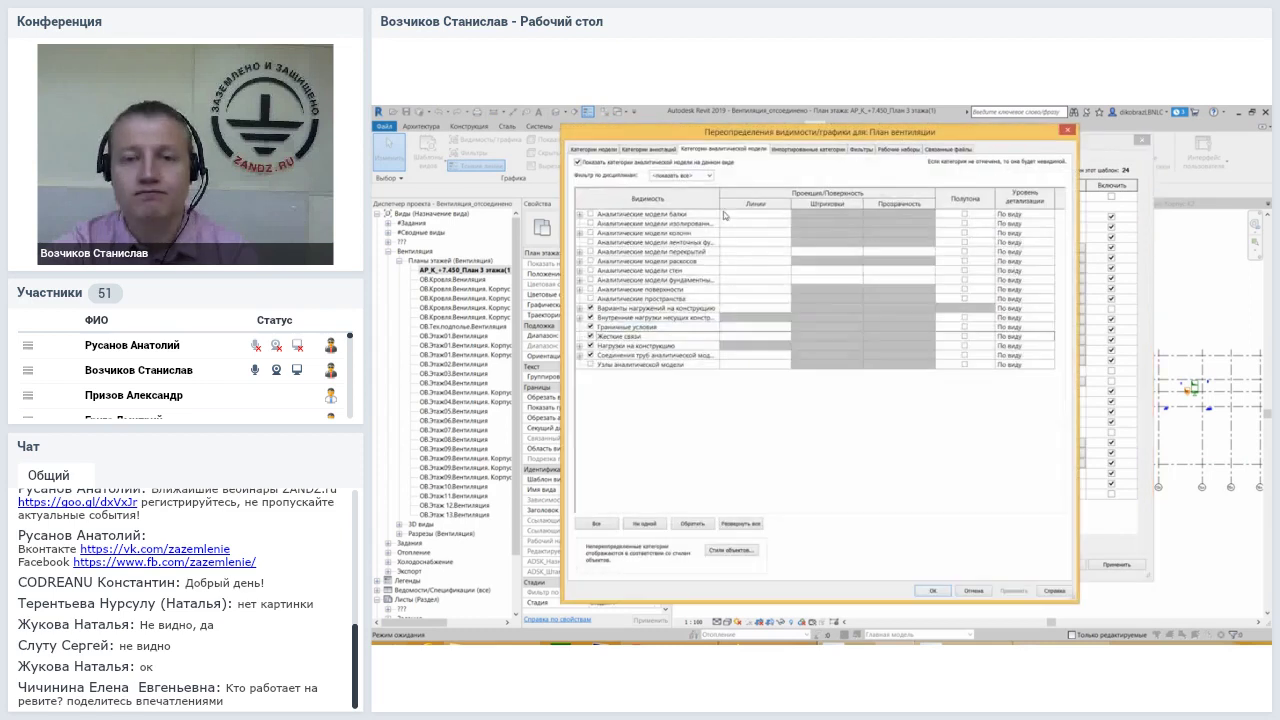
click(607, 151)
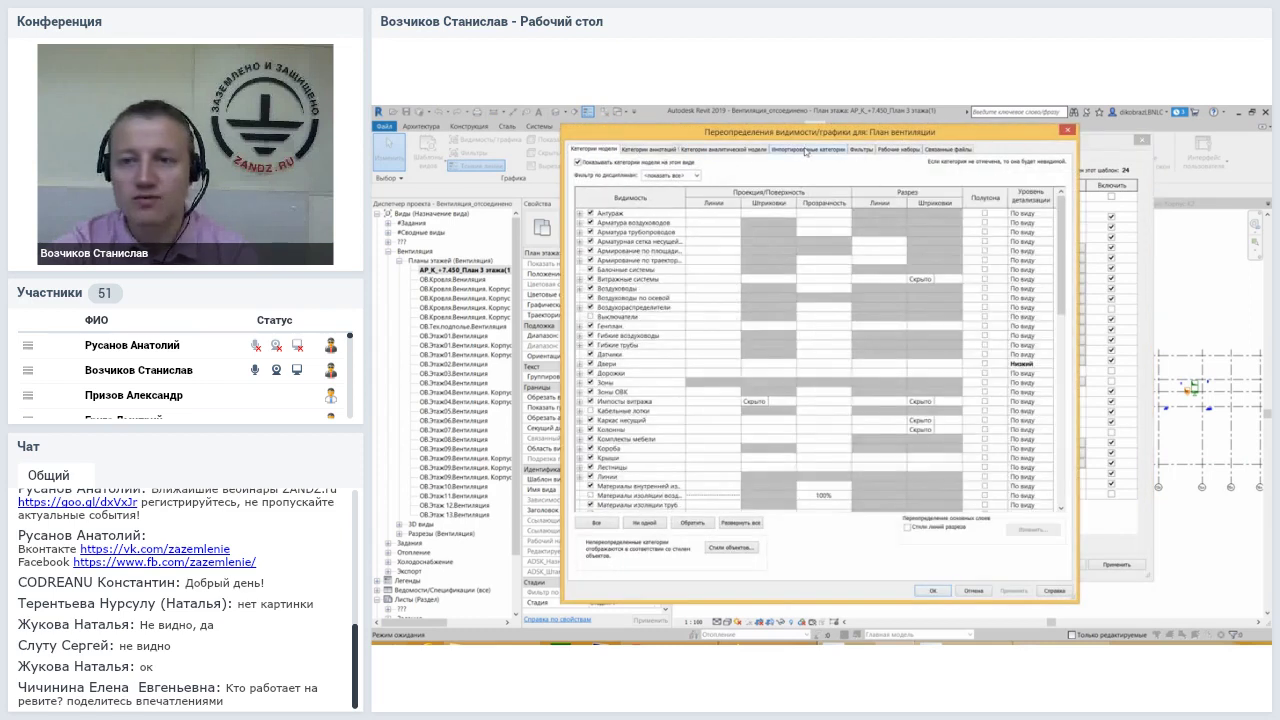
click(1064, 131)
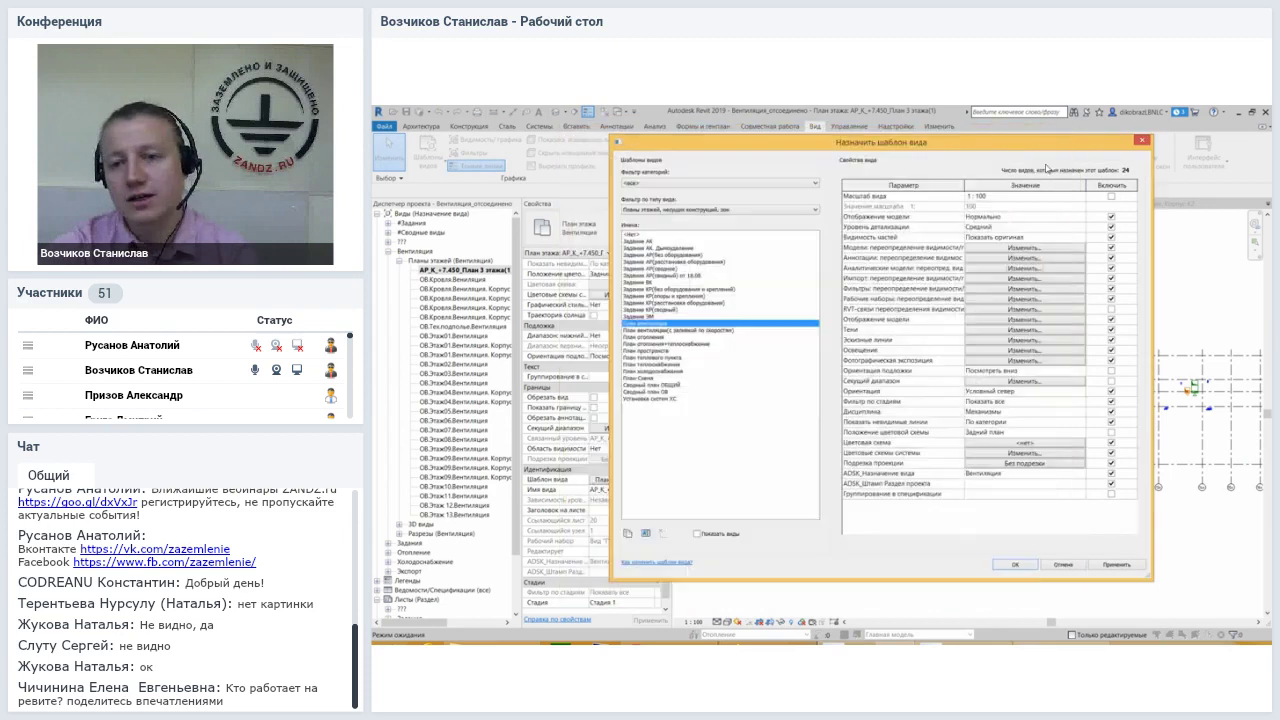
drag(1040, 142, 947, 135)
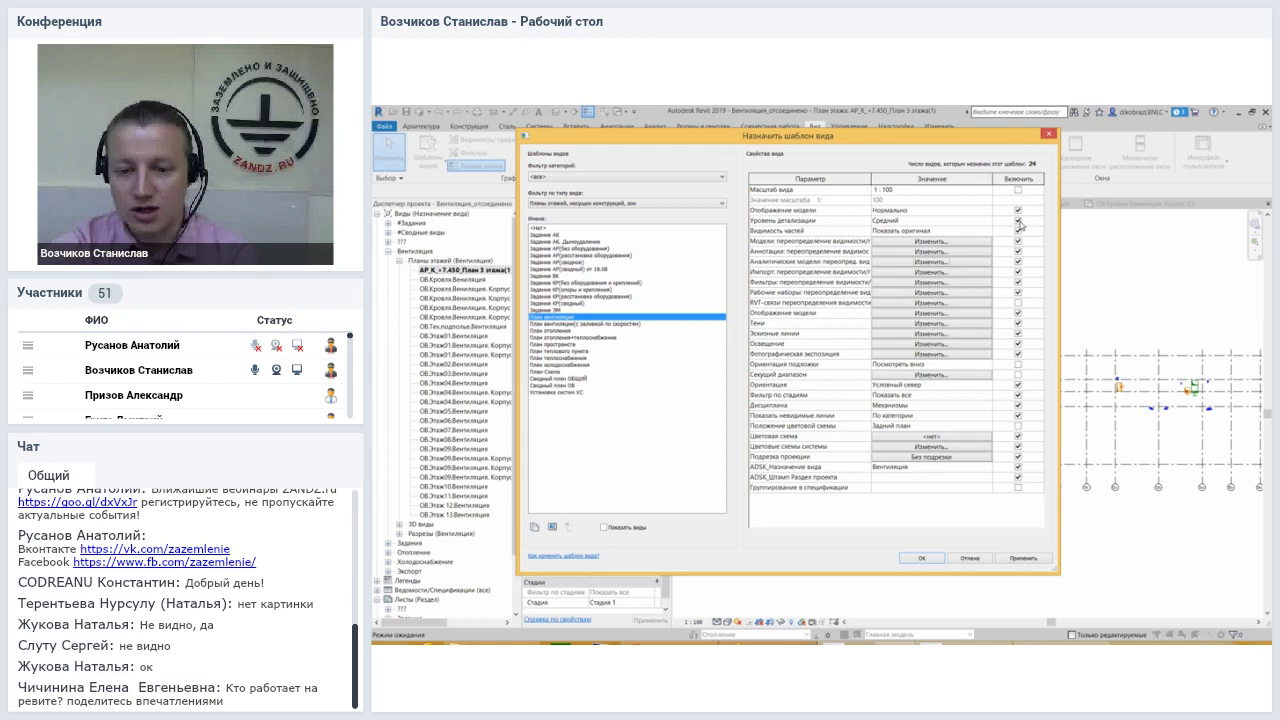
click(925, 558)
scroll(933, 512, up, 3)
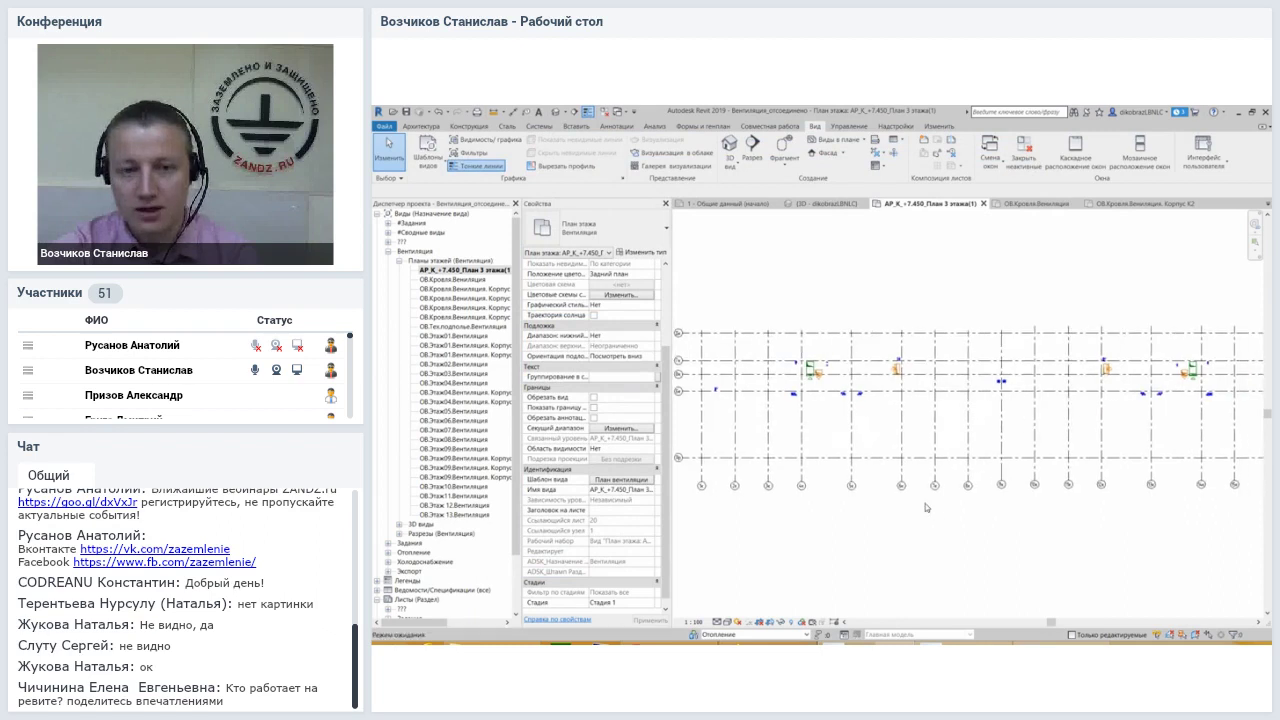
Raise the plan's detail level and open its own visibility/graphics model category overrides
scroll(933, 511, down, 2)
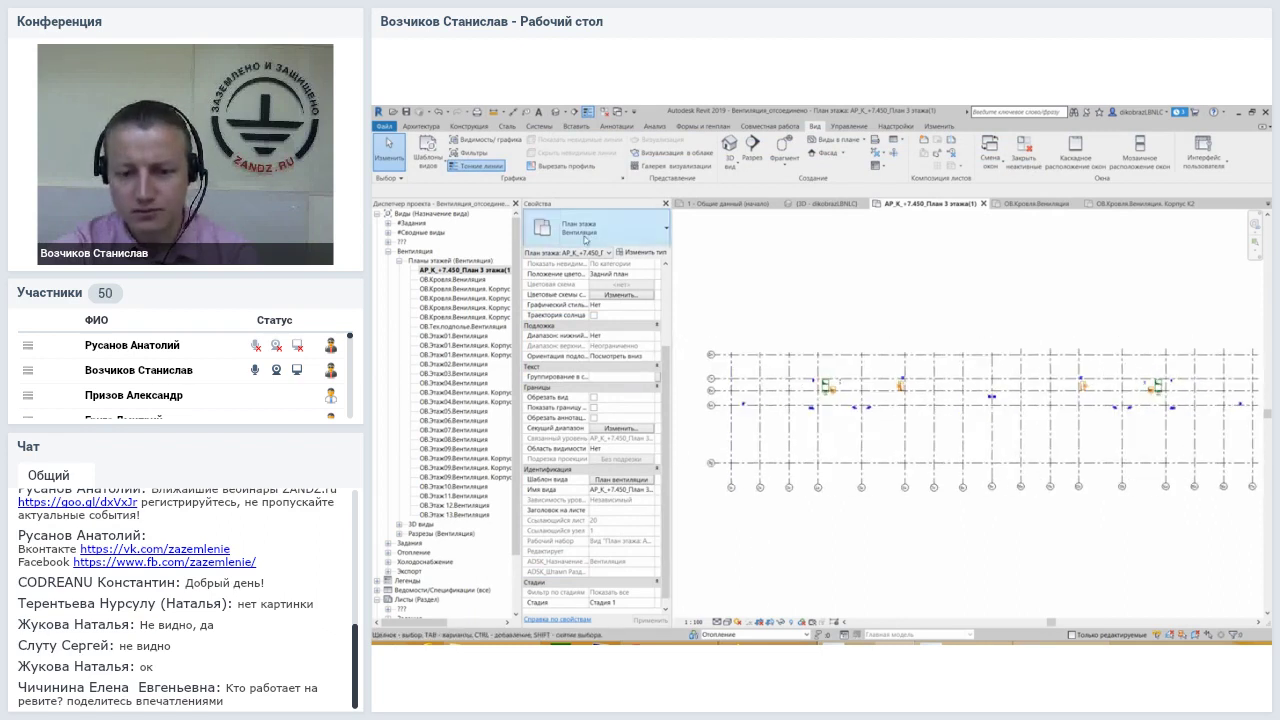
click(718, 623)
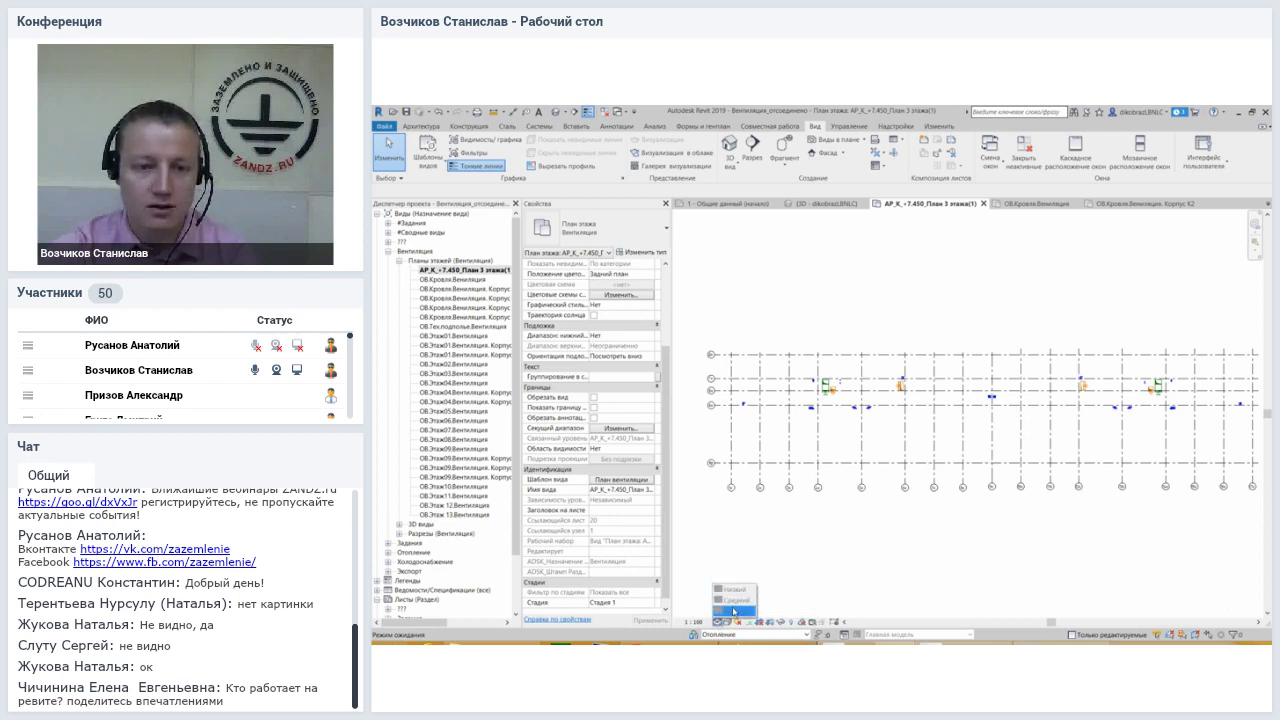
click(733, 611)
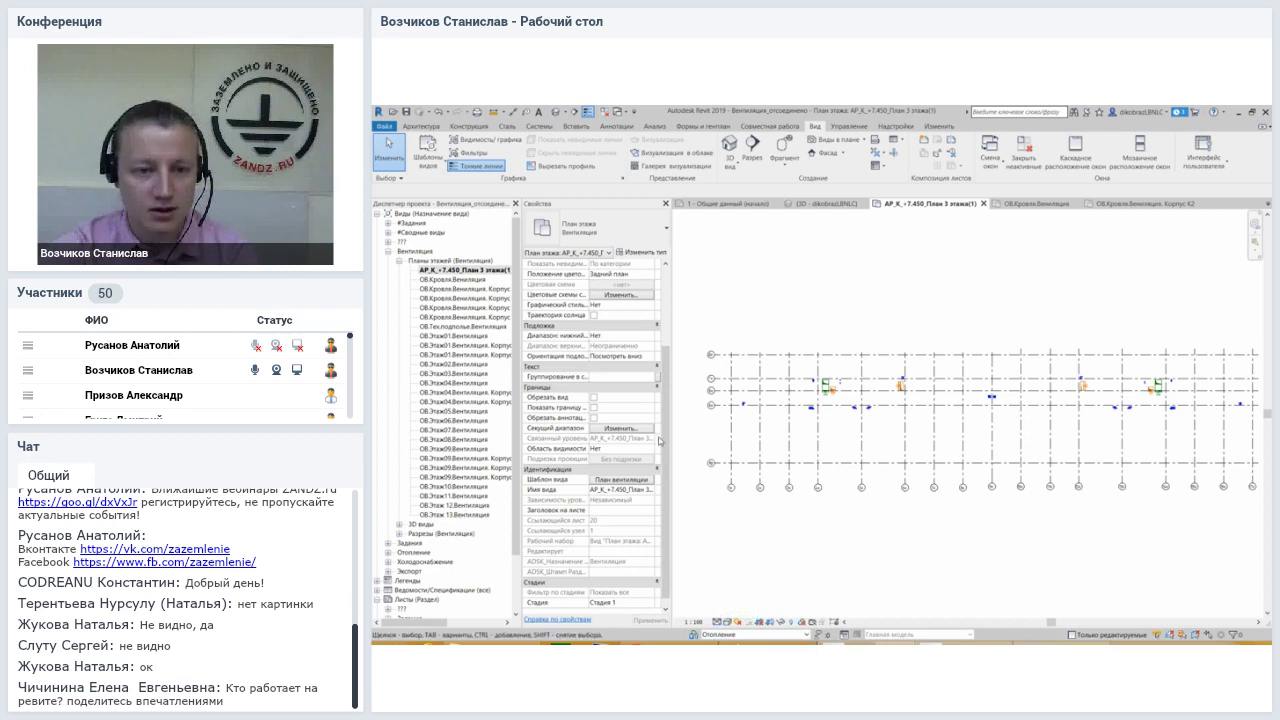
drag(660, 441, 665, 345)
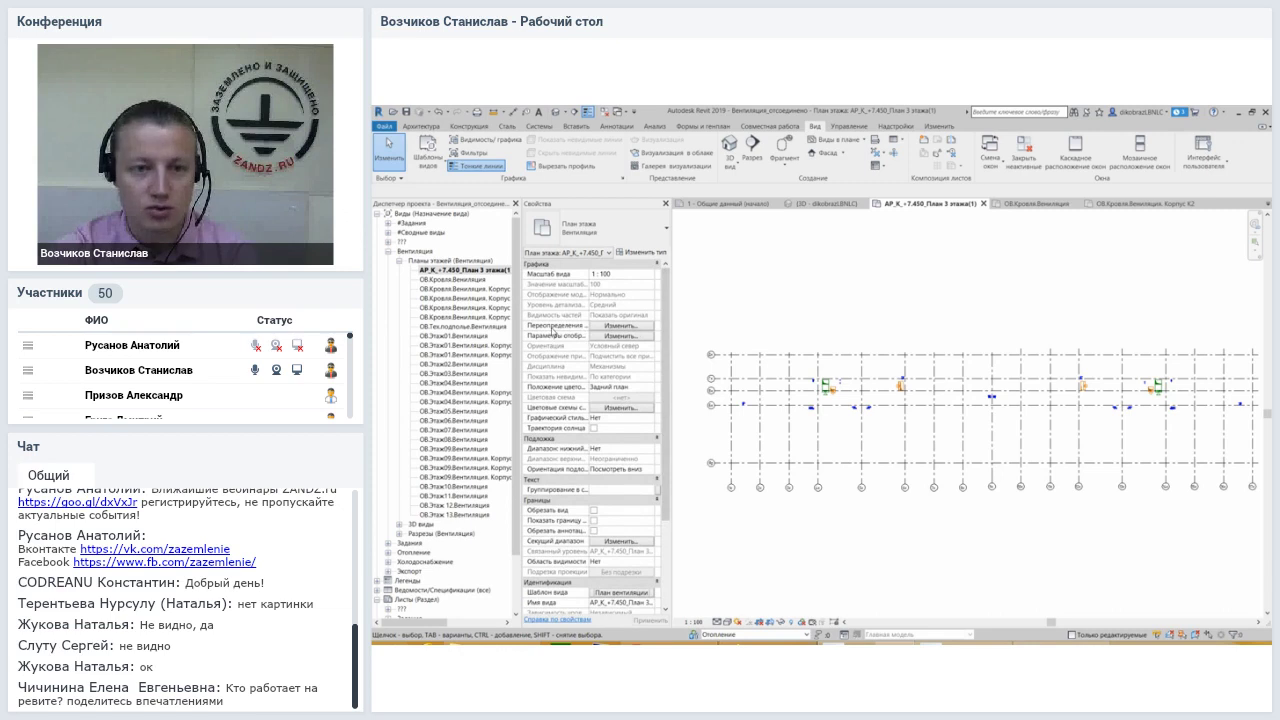
click(620, 326)
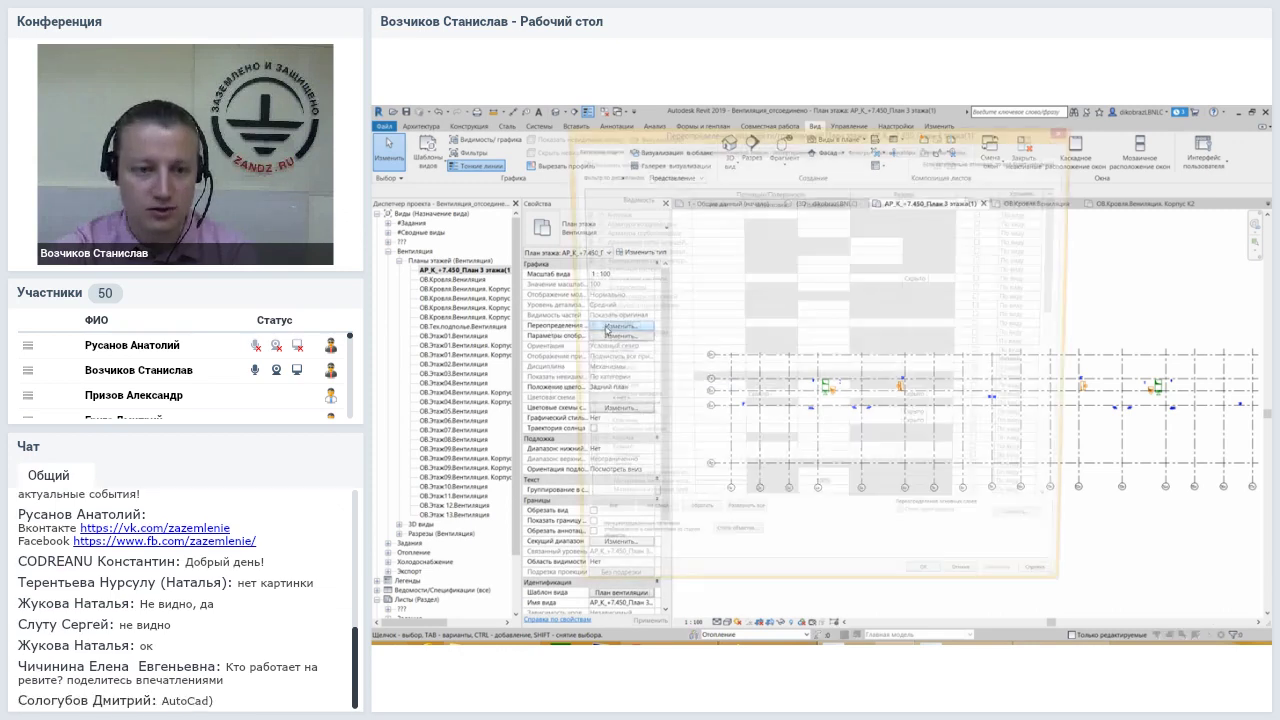
click(583, 261)
mouse_move(598, 283)
mouse_down()
mouse_move(615, 428)
mouse_move(604, 352)
mouse_move(624, 252)
mouse_up()
Close the plan's overrides and reconfirm the План вентиляции view template assignment
click(1068, 129)
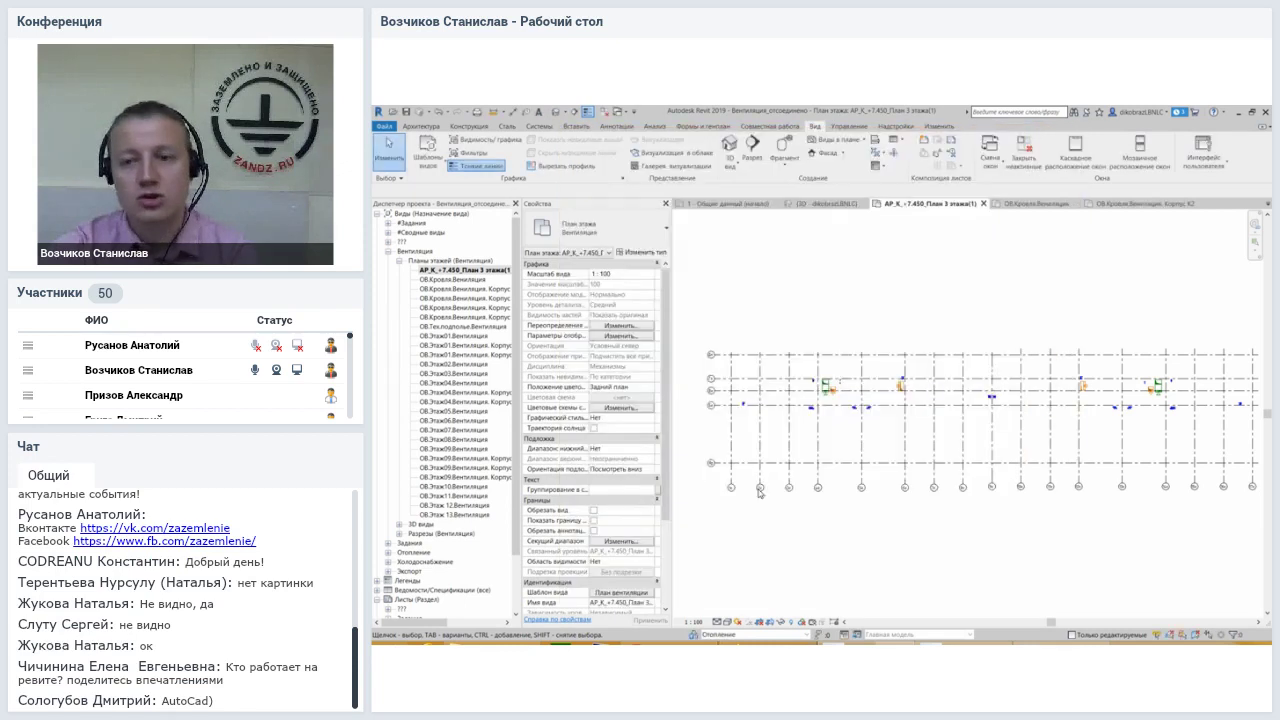
click(636, 593)
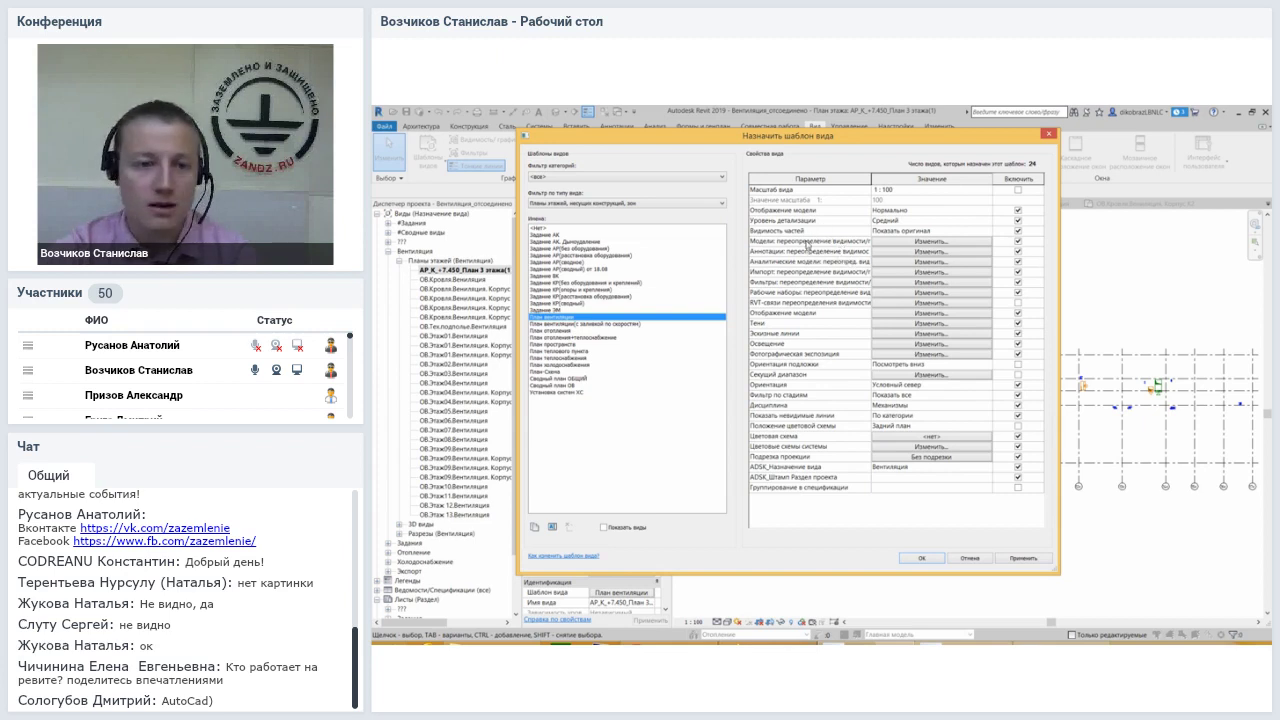
mouse_move(812, 141)
mouse_down()
mouse_move(935, 148)
mouse_move(798, 142)
mouse_up()
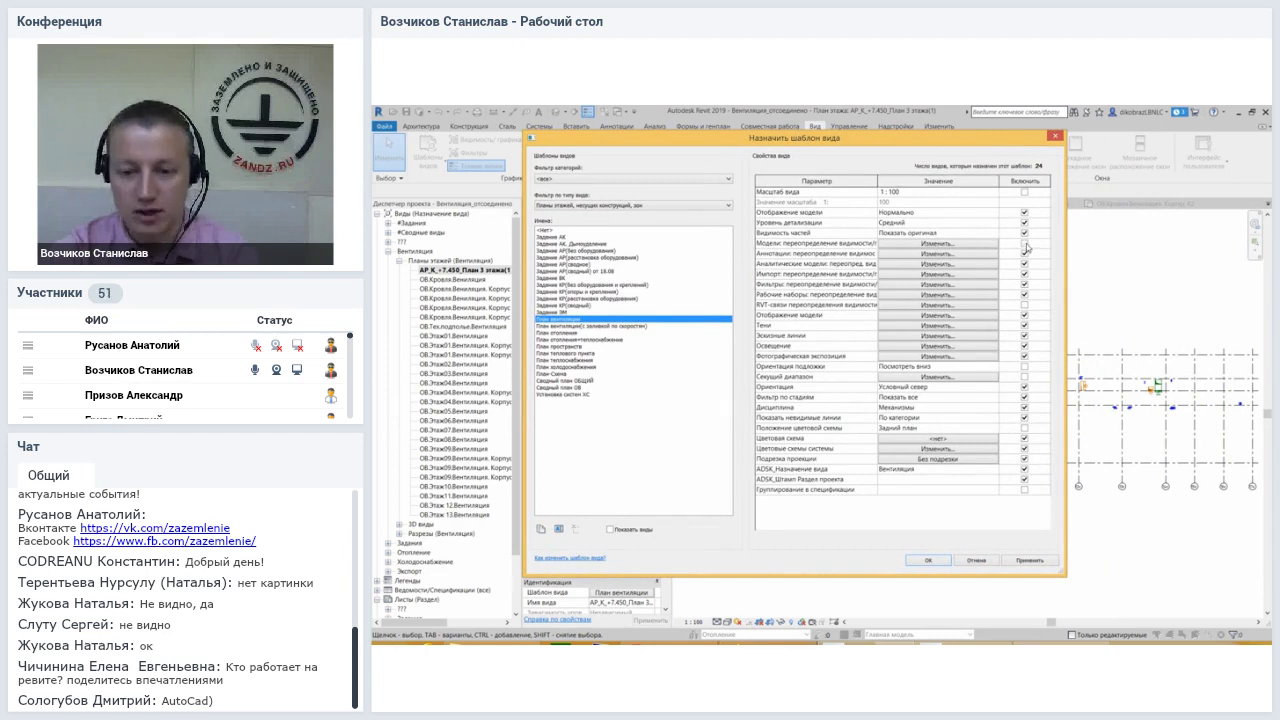
click(937, 562)
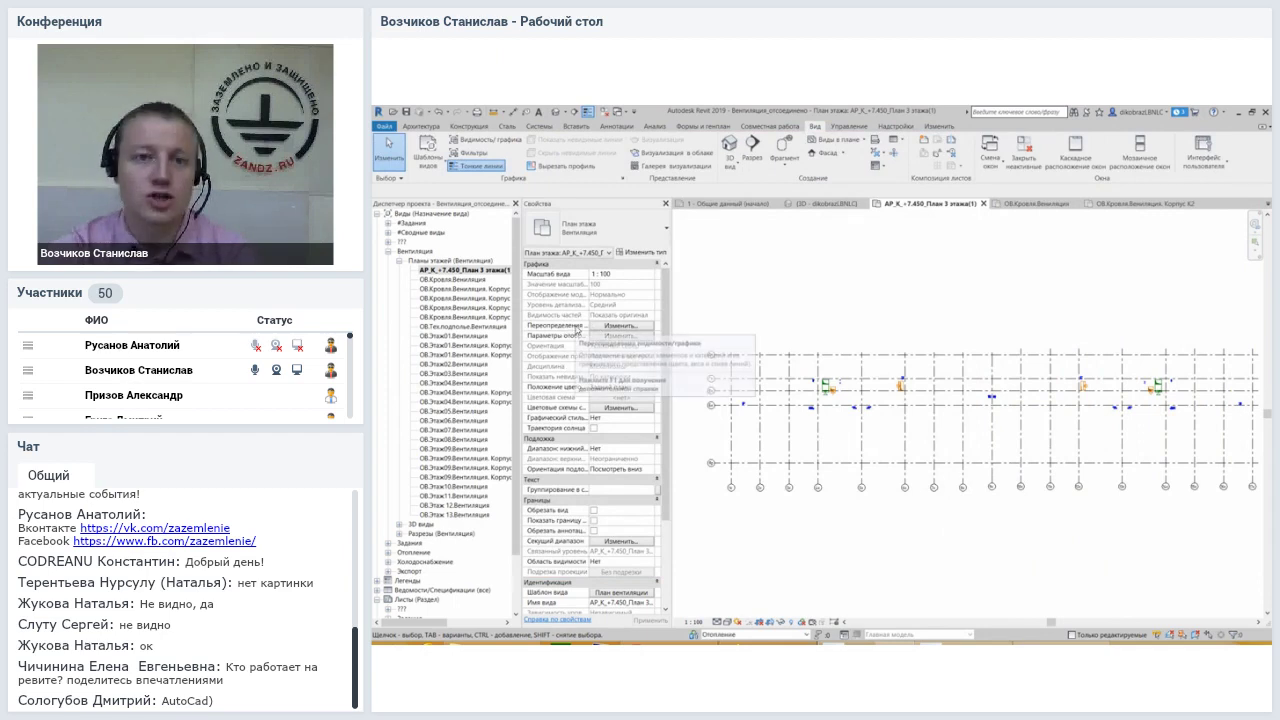
click(596, 325)
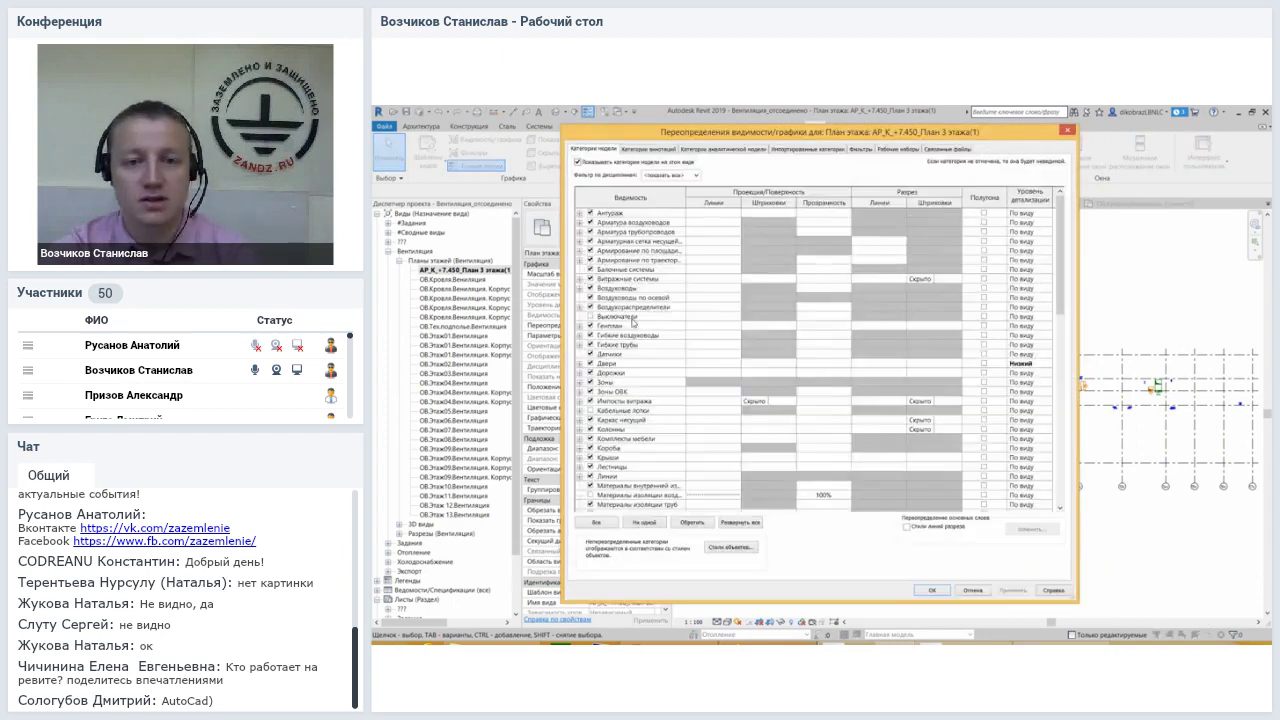
drag(676, 132, 776, 132)
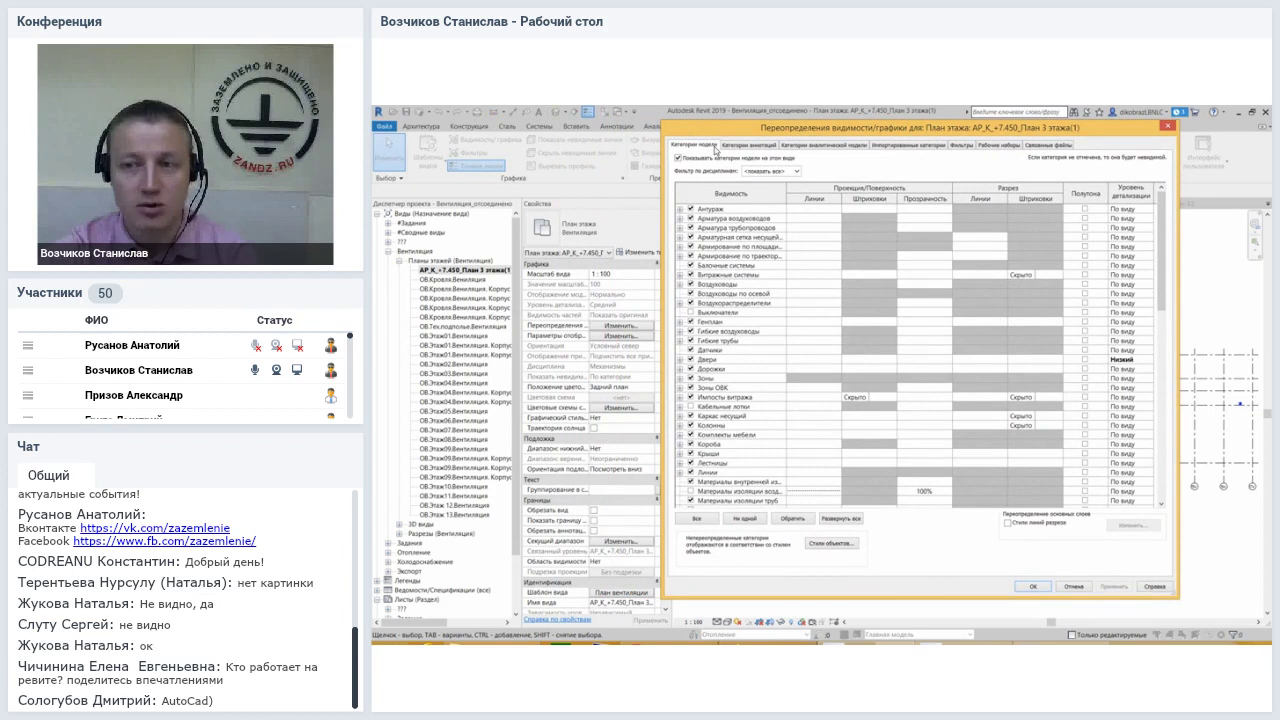
drag(1160, 222, 1160, 215)
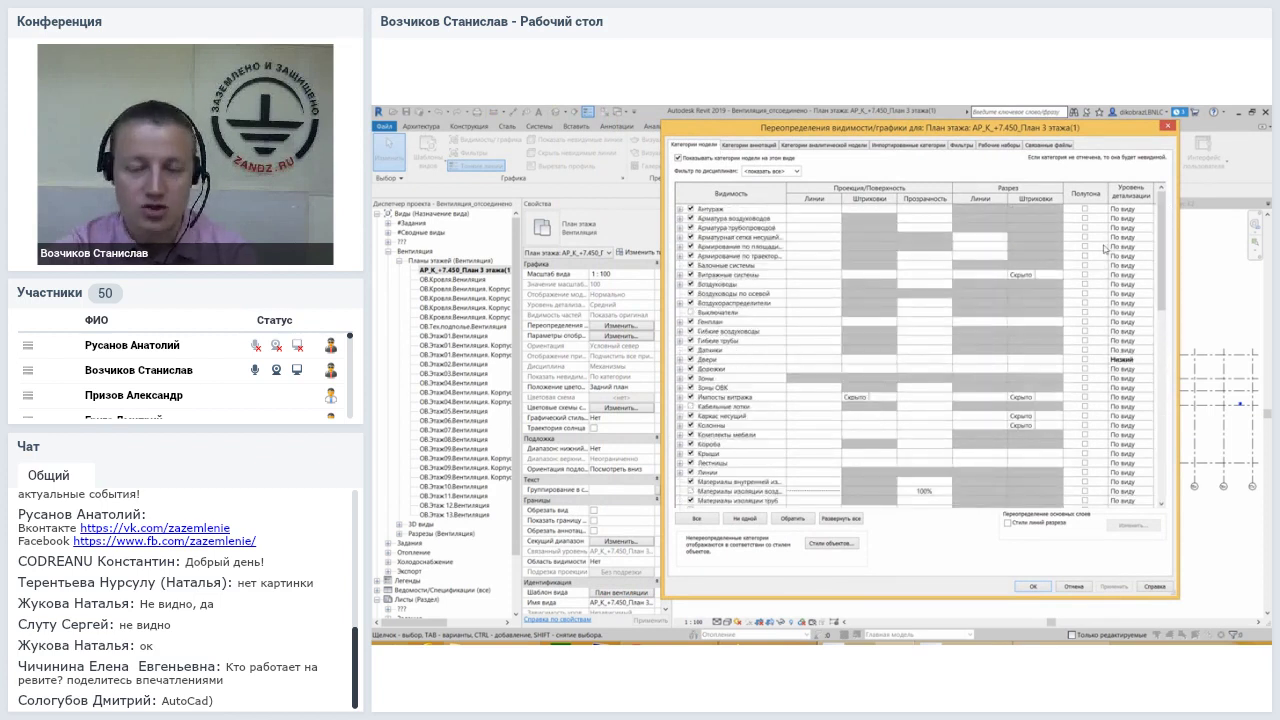
mouse_move(1161, 260)
mouse_down()
mouse_move(1163, 235)
mouse_move(1162, 424)
mouse_up()
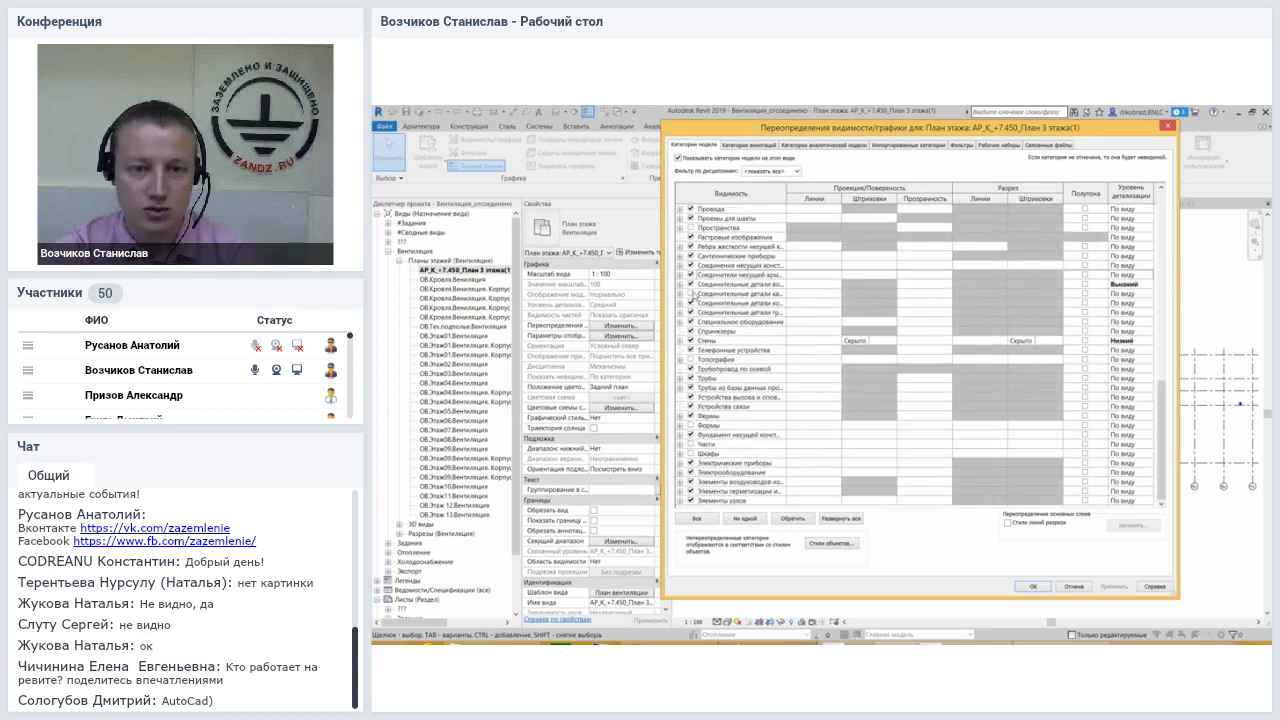
click(691, 266)
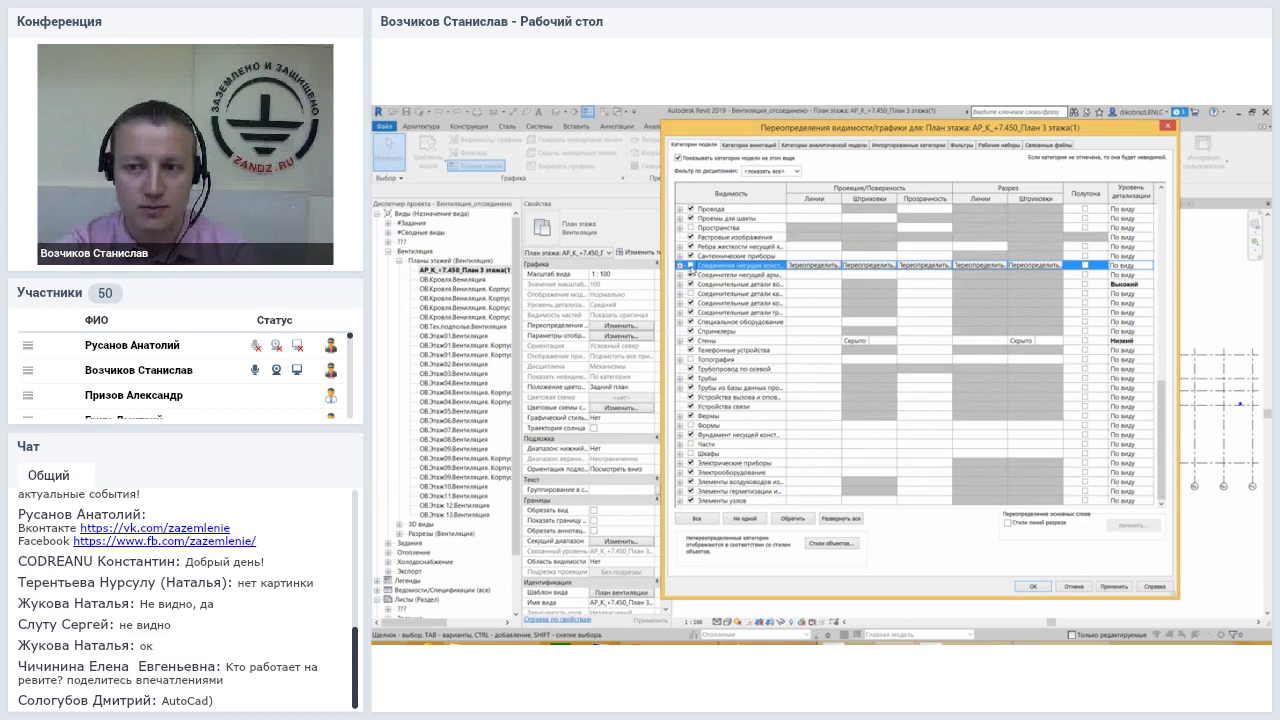
drag(1160, 400, 1161, 240)
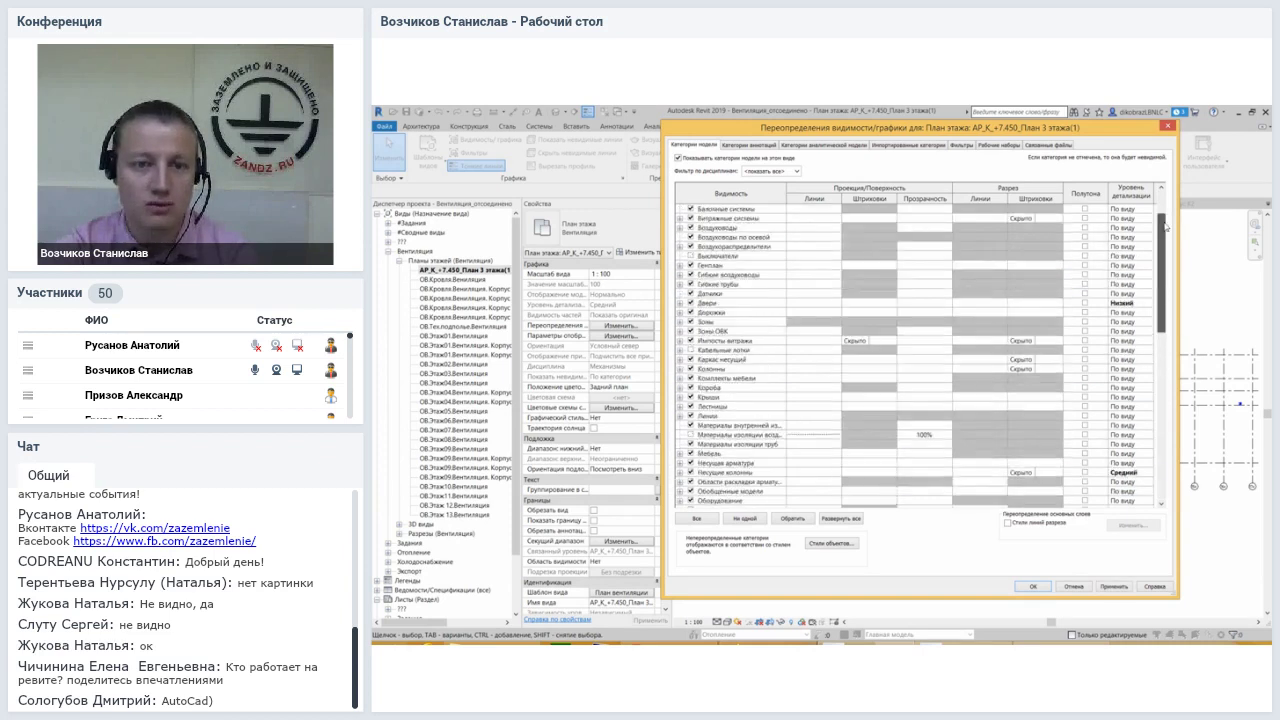
click(759, 146)
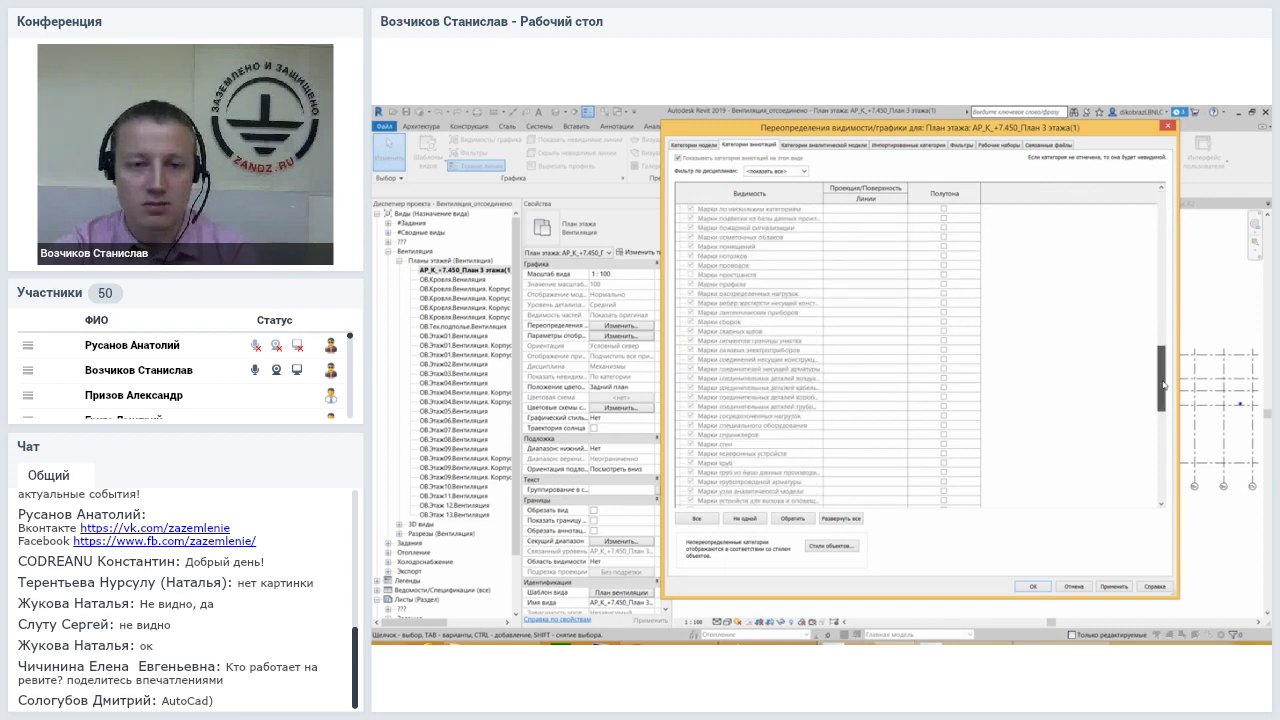
click(680, 286)
click(742, 256)
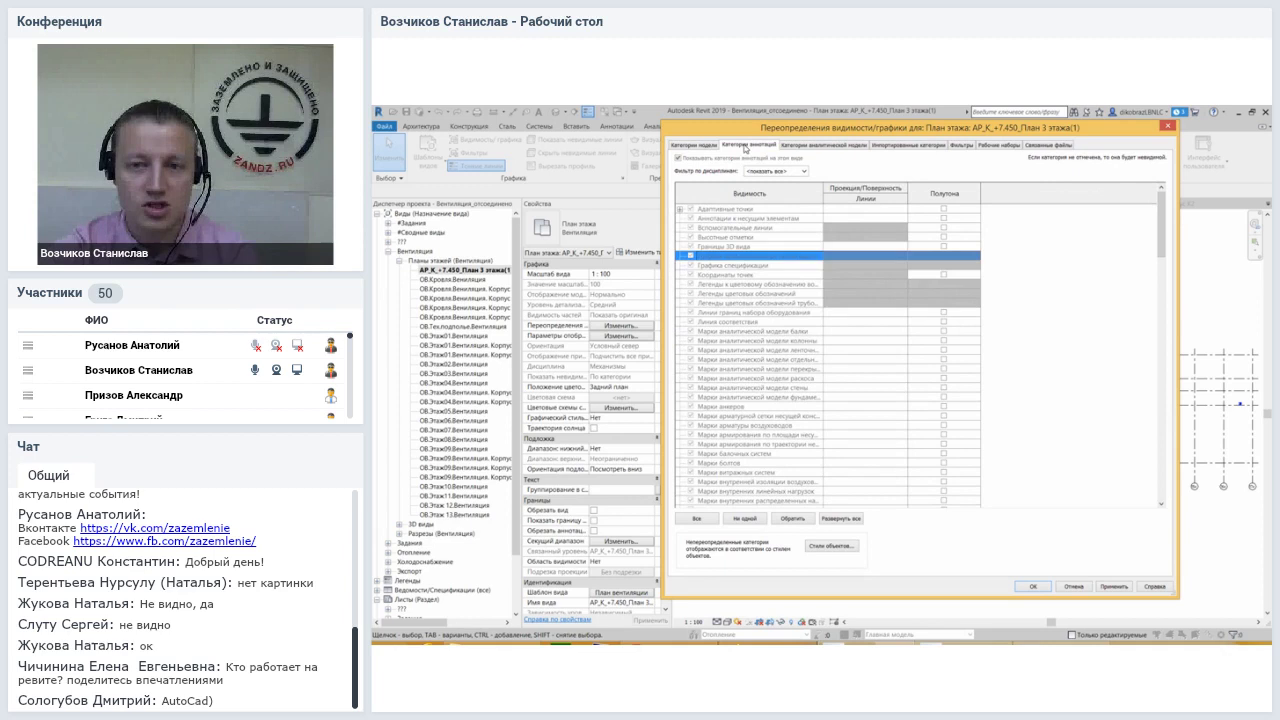
click(830, 146)
click(750, 256)
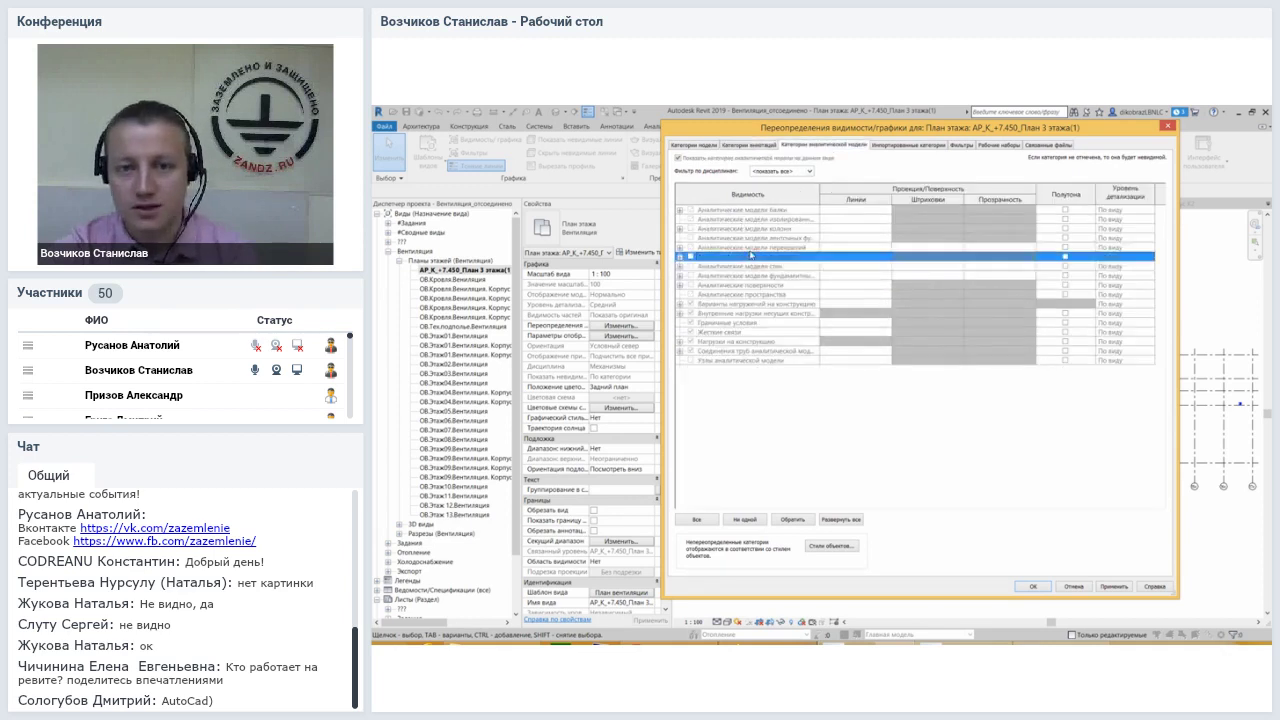
key(Down)
key(Down)
click(767, 148)
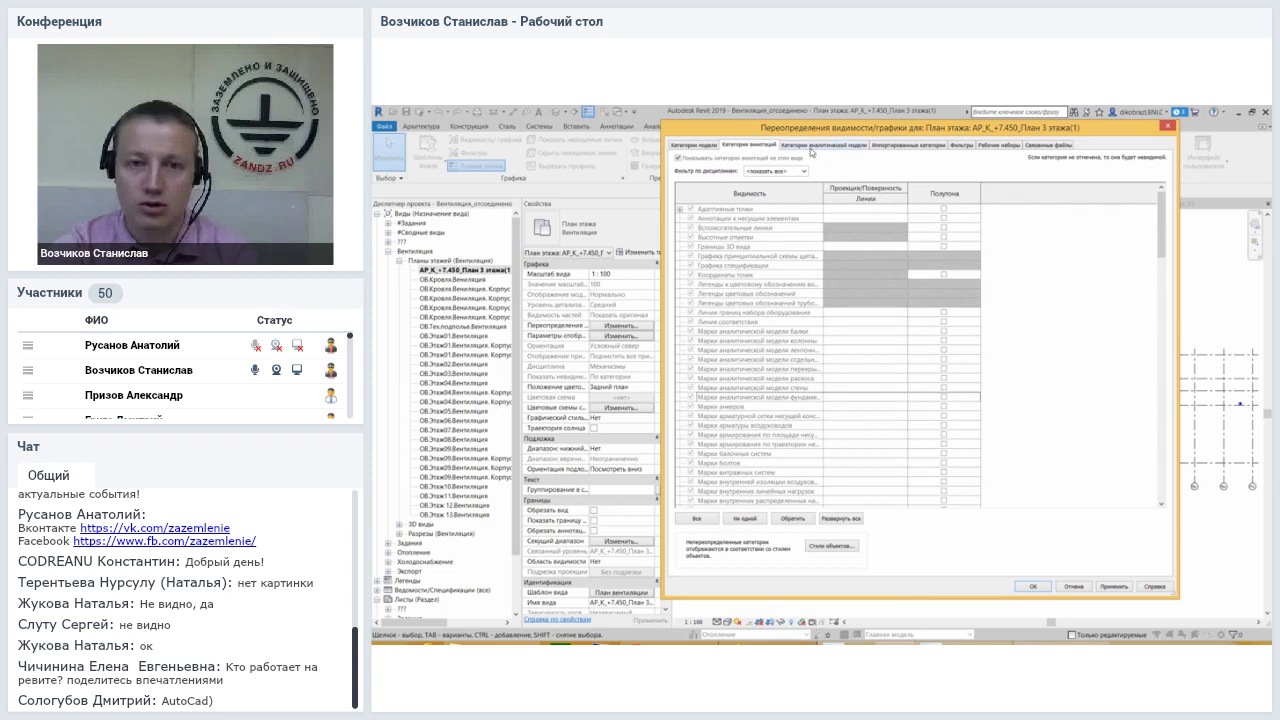
click(706, 148)
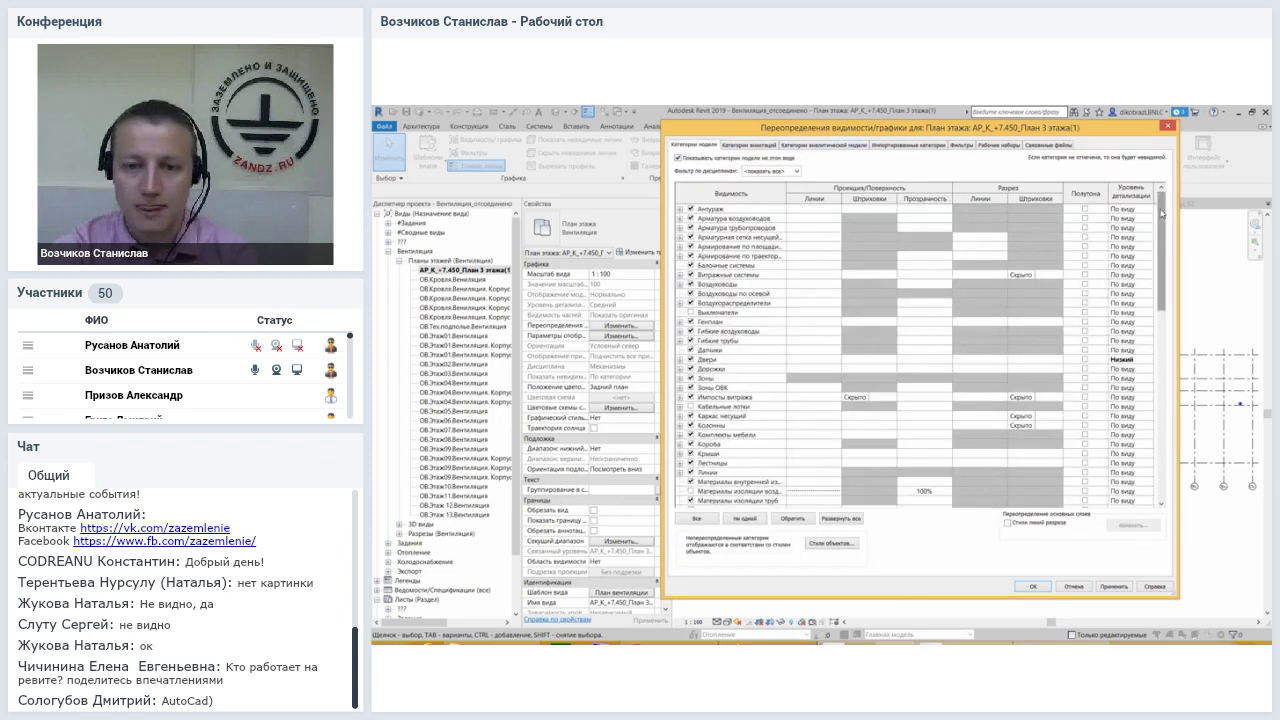
drag(1161, 240, 1162, 427)
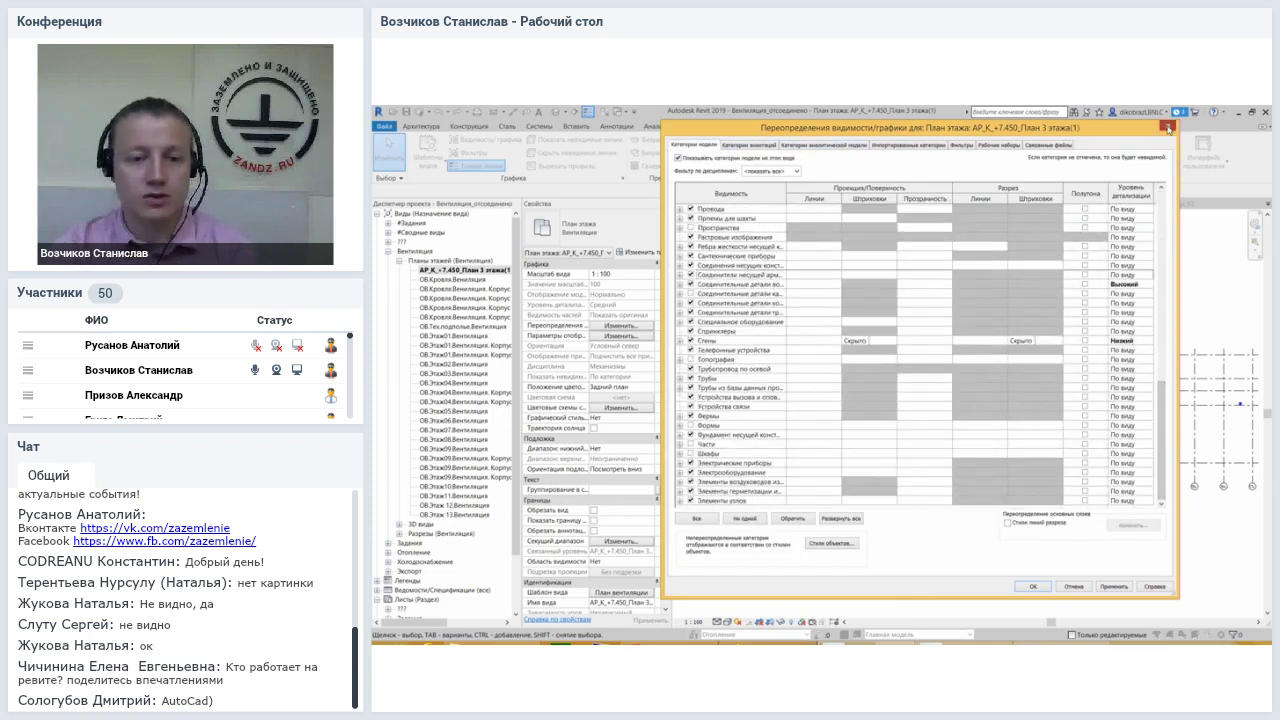
click(1167, 126)
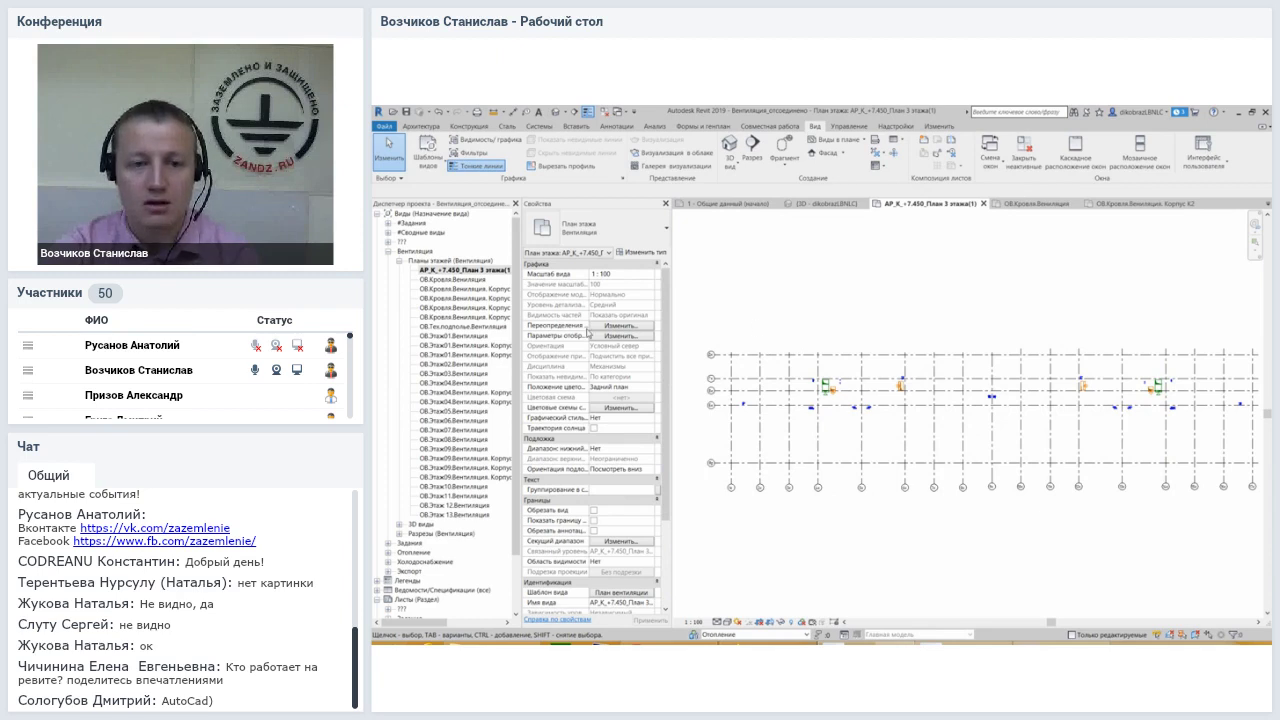
click(620, 326)
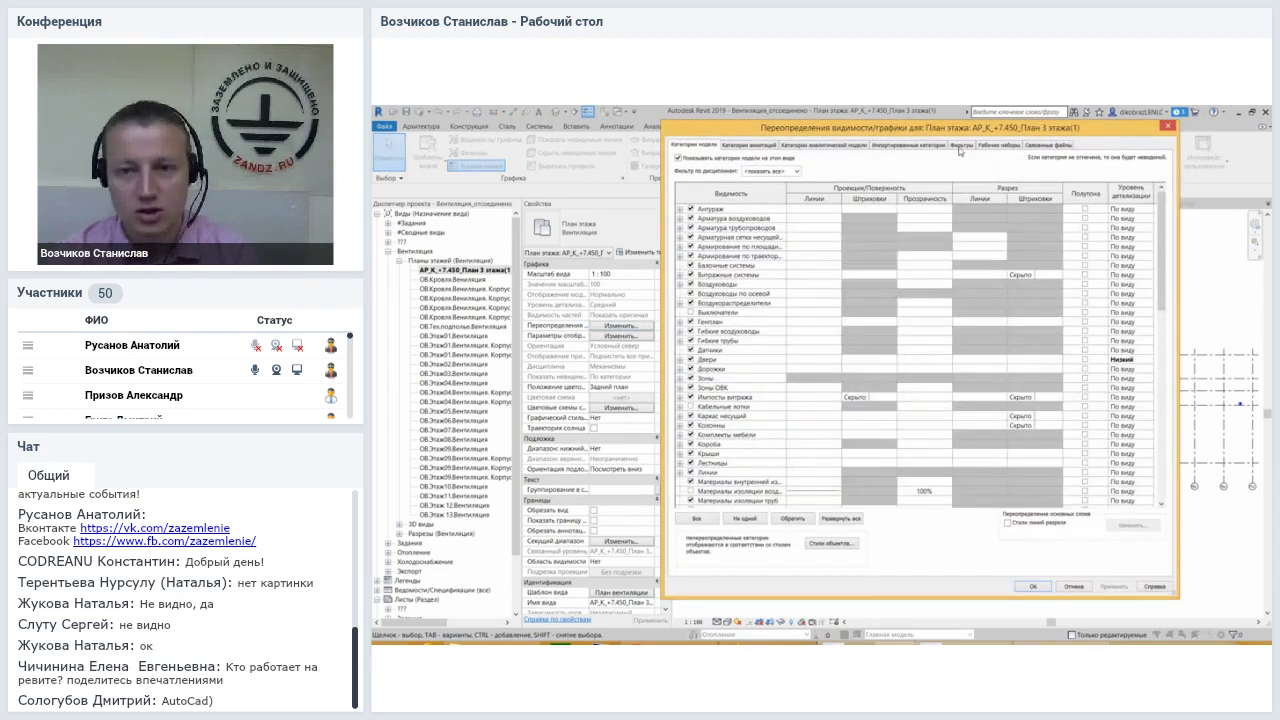
click(960, 145)
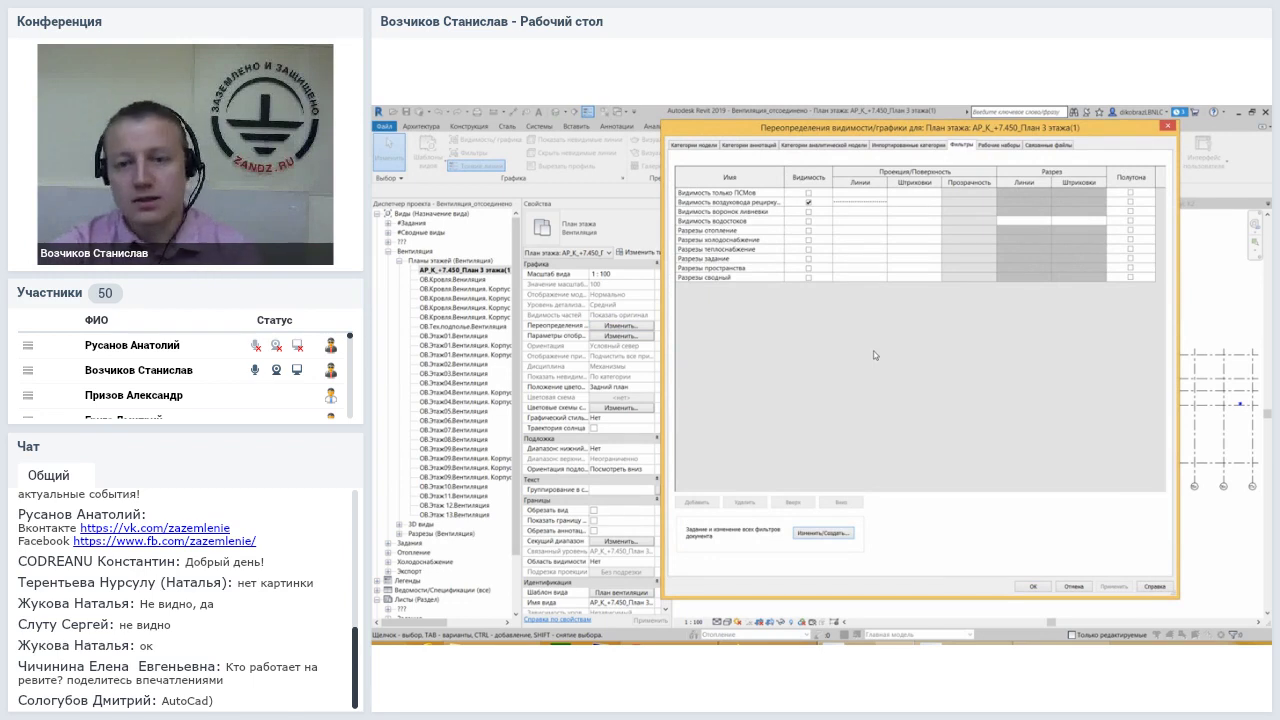
click(1166, 128)
Zoom and pan the floor plan to frame the gridlines, then show the Architecture tools
scroll(766, 365, up, 2)
scroll(765, 372, up, 2)
scroll(763, 380, up, 2)
scroll(763, 381, down, 3)
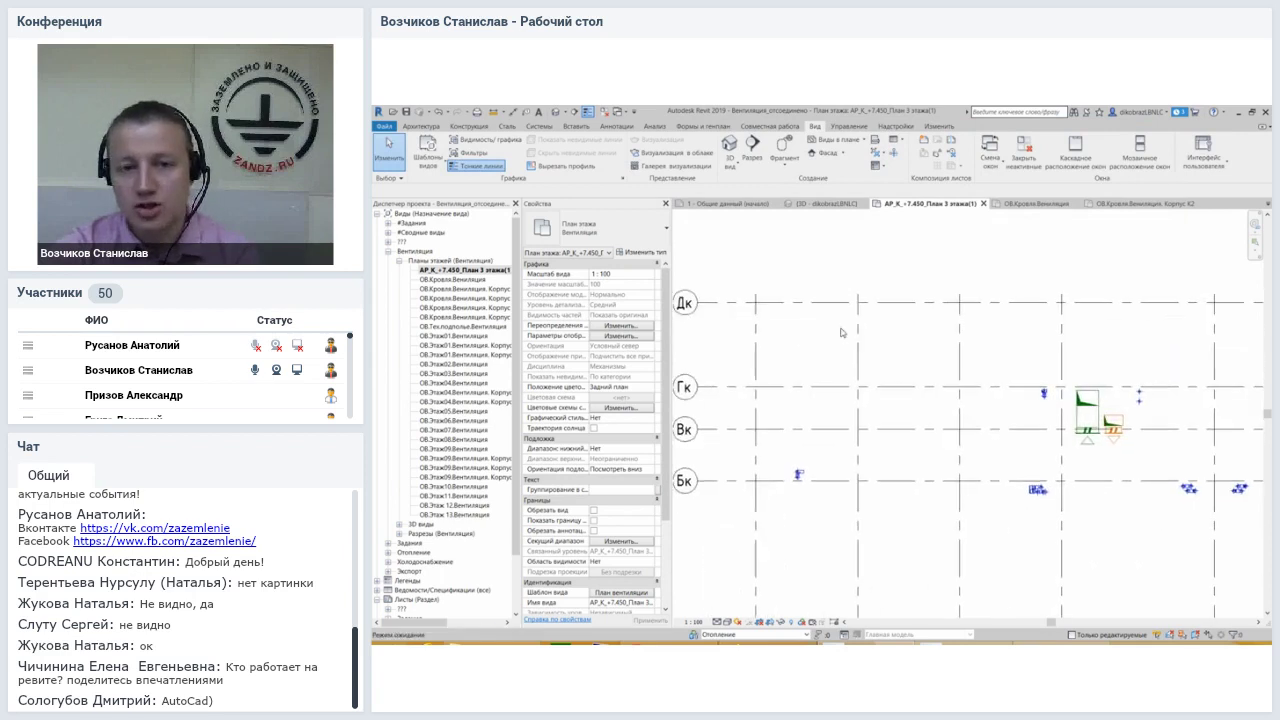
scroll(849, 301, down, 2)
mouse_move(871, 378)
middle_down()
mouse_move(797, 293)
mouse_move(859, 358)
middle_up()
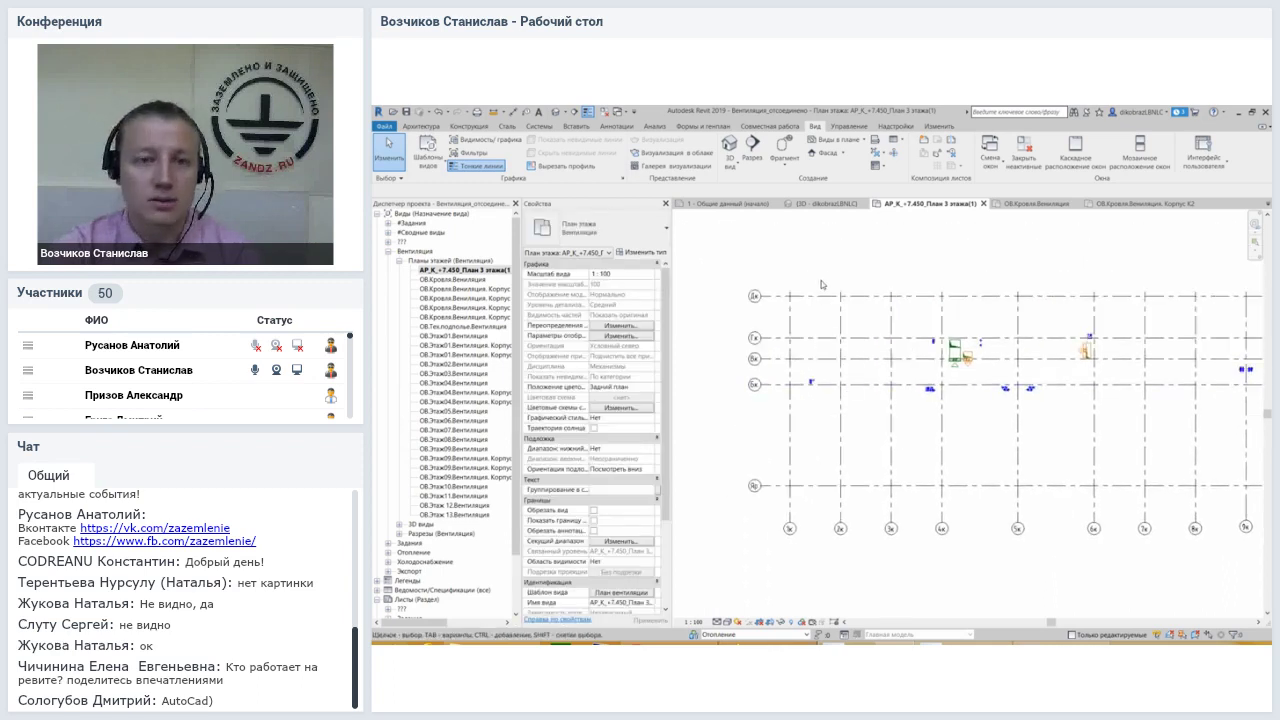
click(420, 126)
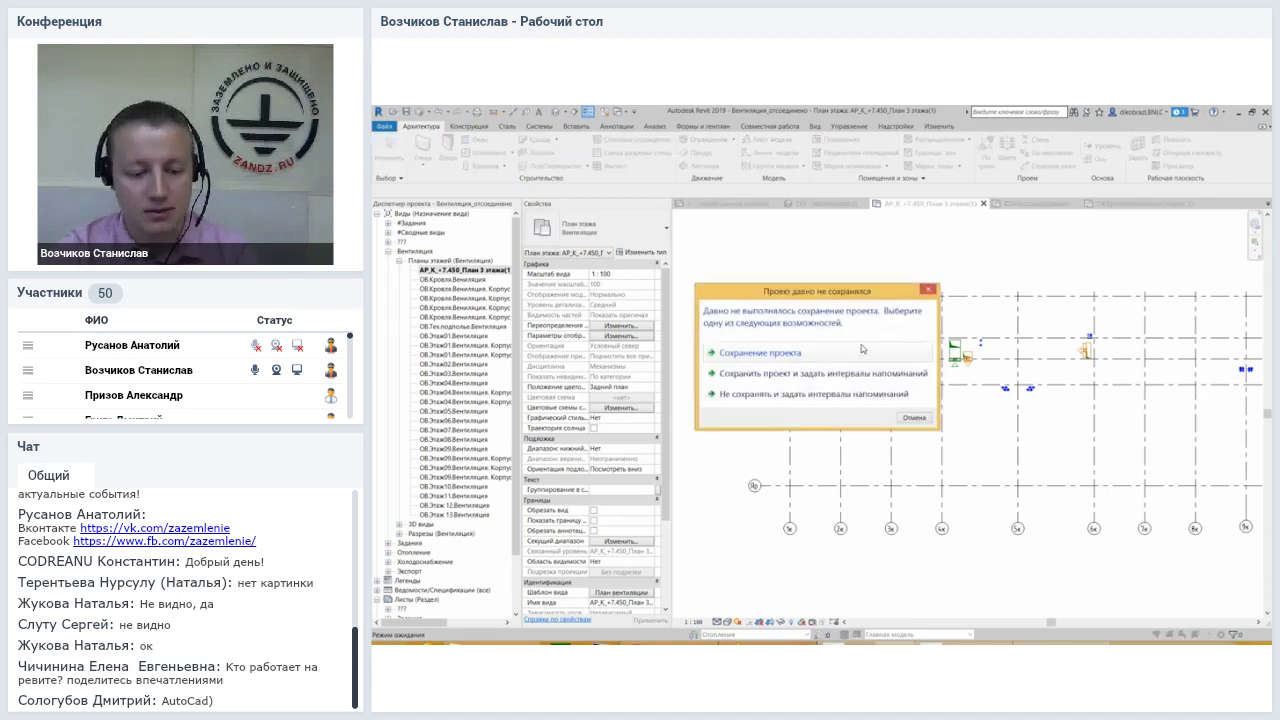
click(927, 291)
key(w)
key(a)
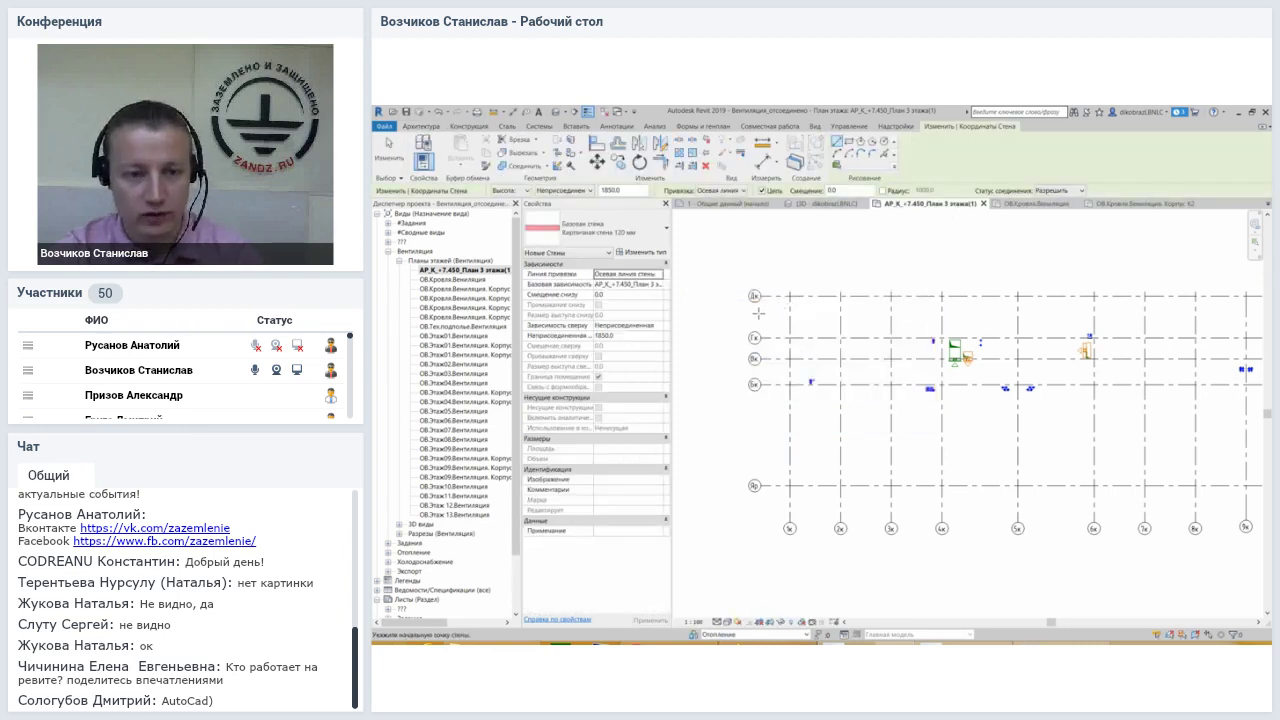
key(Escape)
key(Escape)
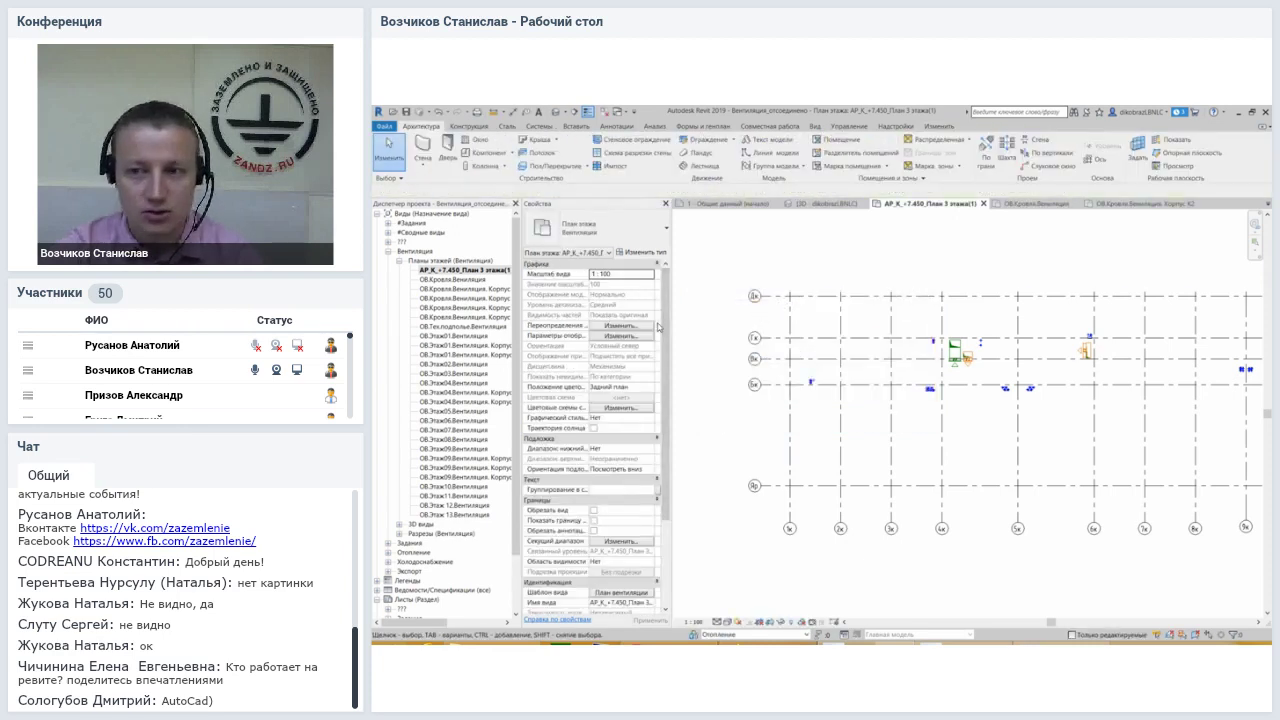
click(637, 327)
drag(1160, 247, 1165, 404)
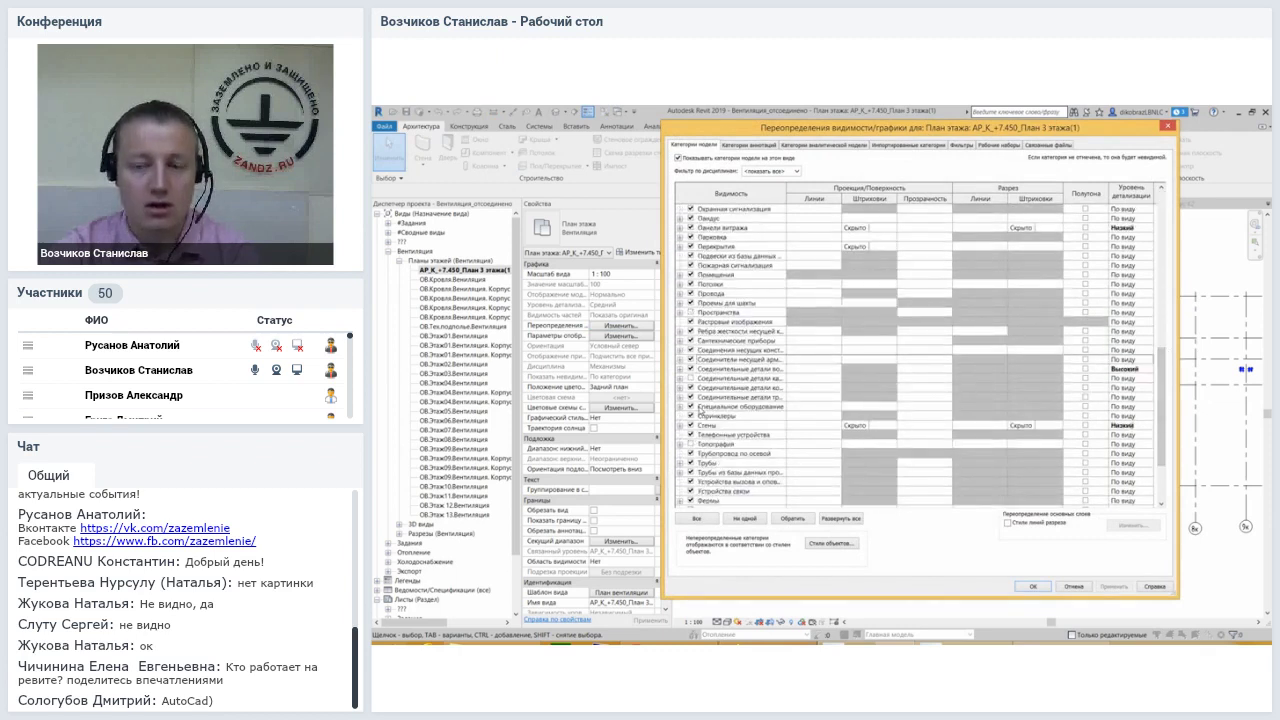
click(699, 426)
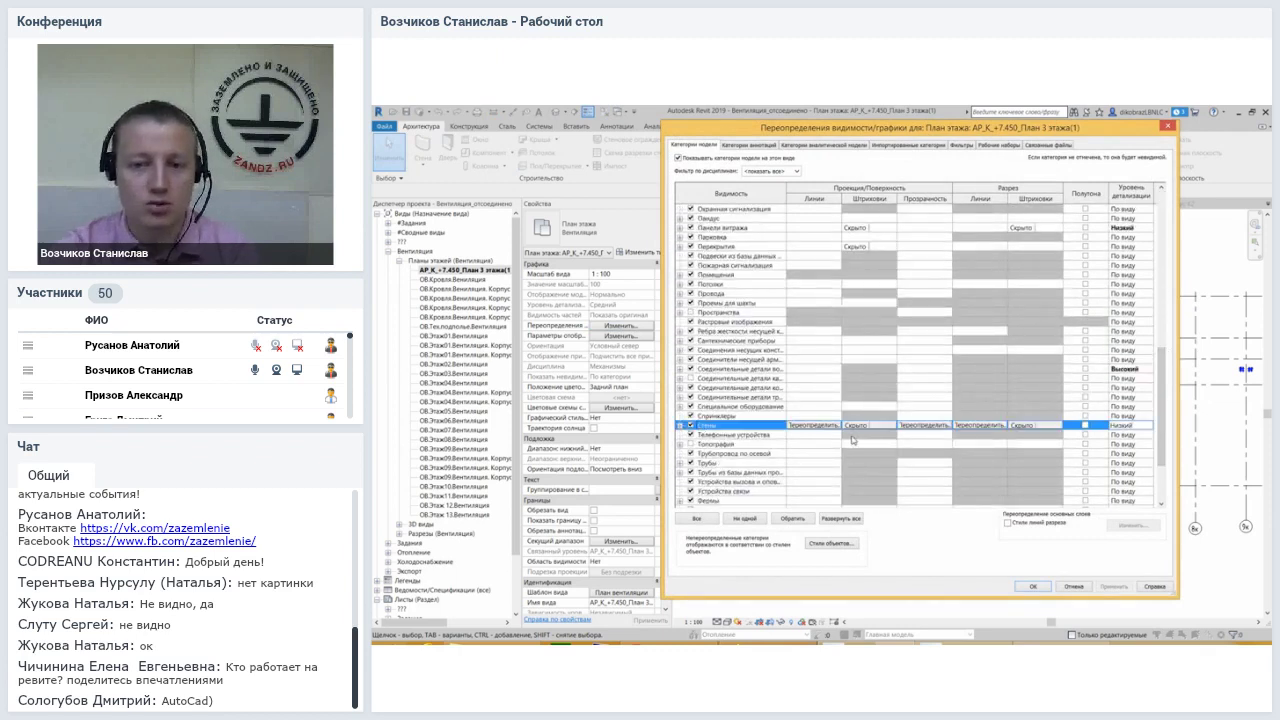
click(1168, 127)
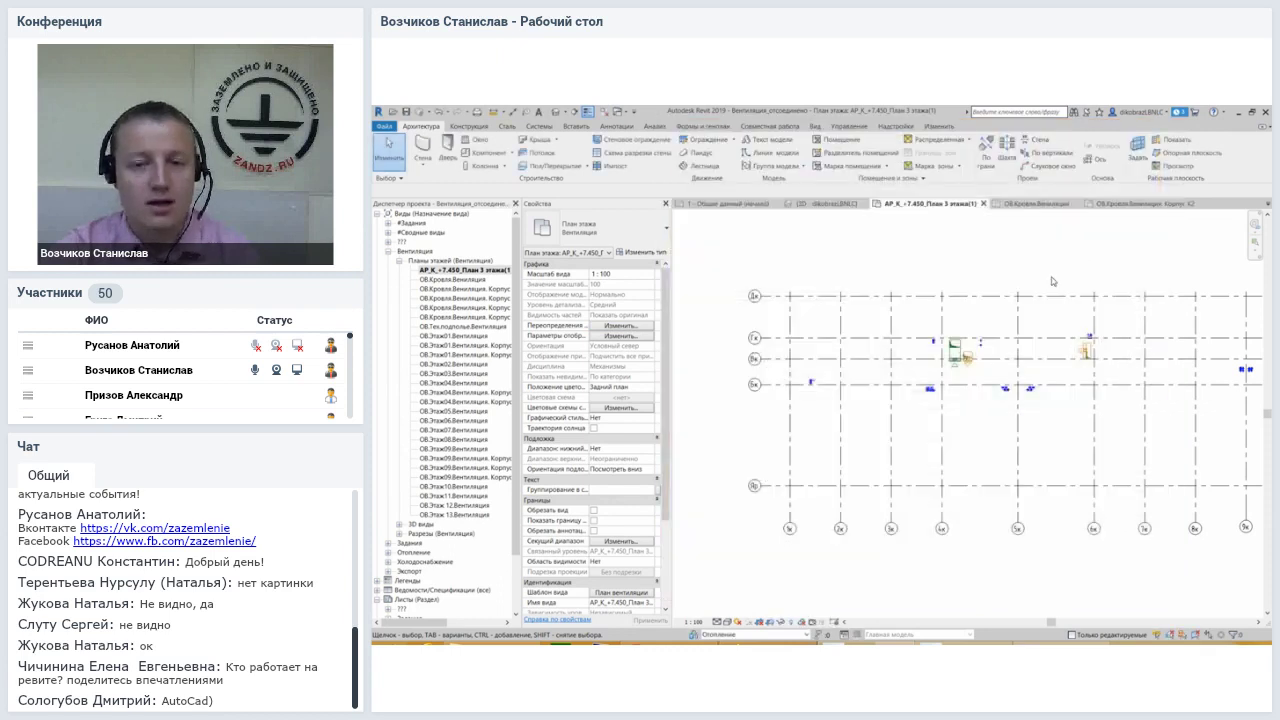
middle_drag(1005, 320, 990, 303)
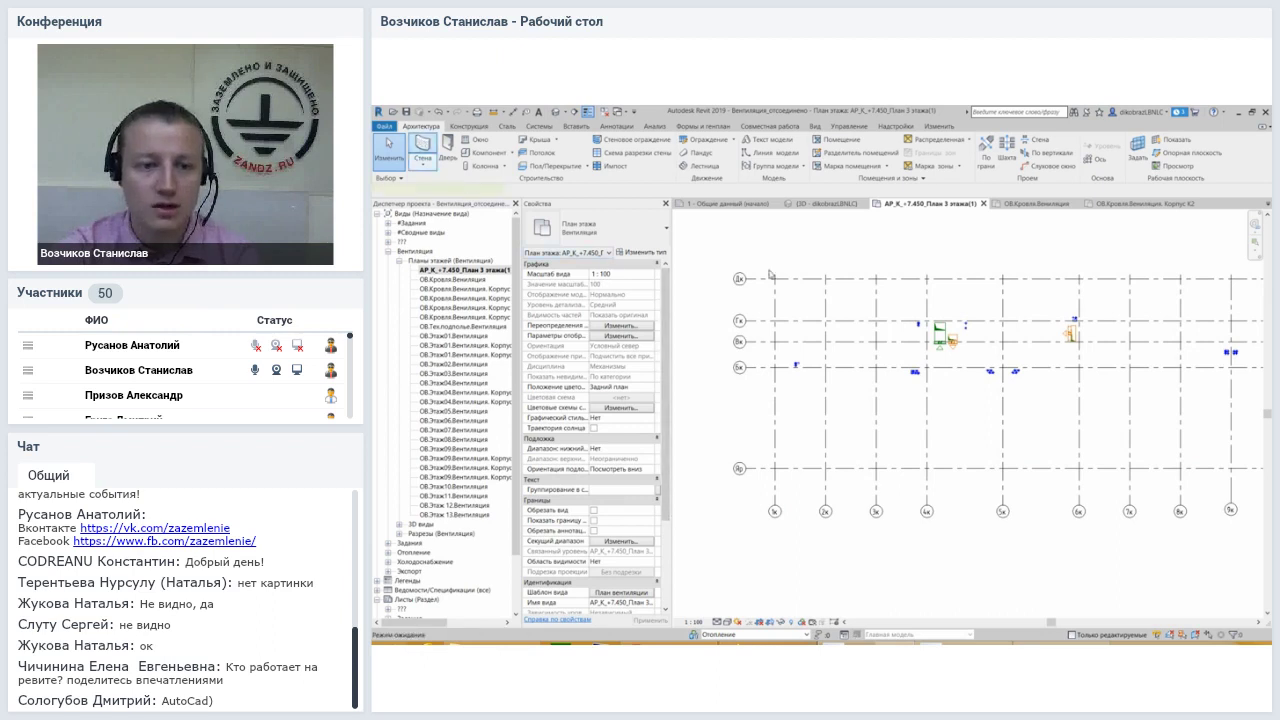
Start a wall using the Кирпичная стена 310 мм type in Rectangle mode
click(422, 148)
click(595, 228)
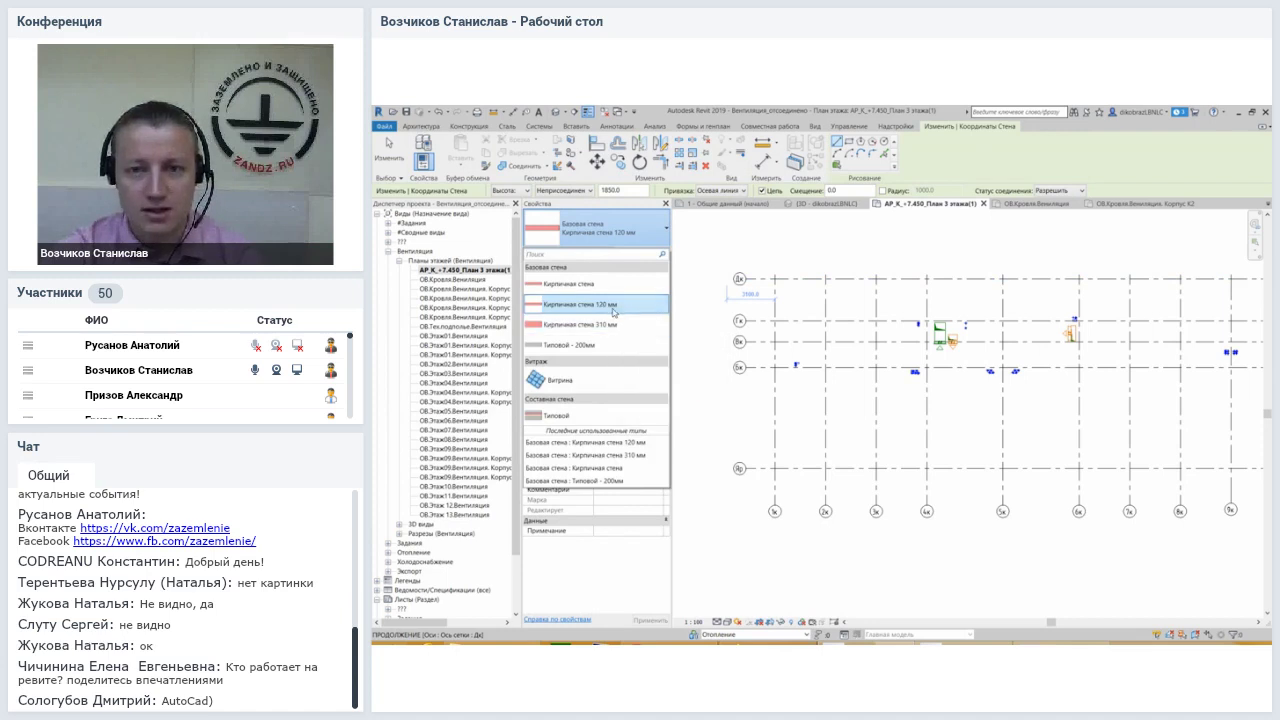
click(610, 324)
scroll(800, 409, up, 1)
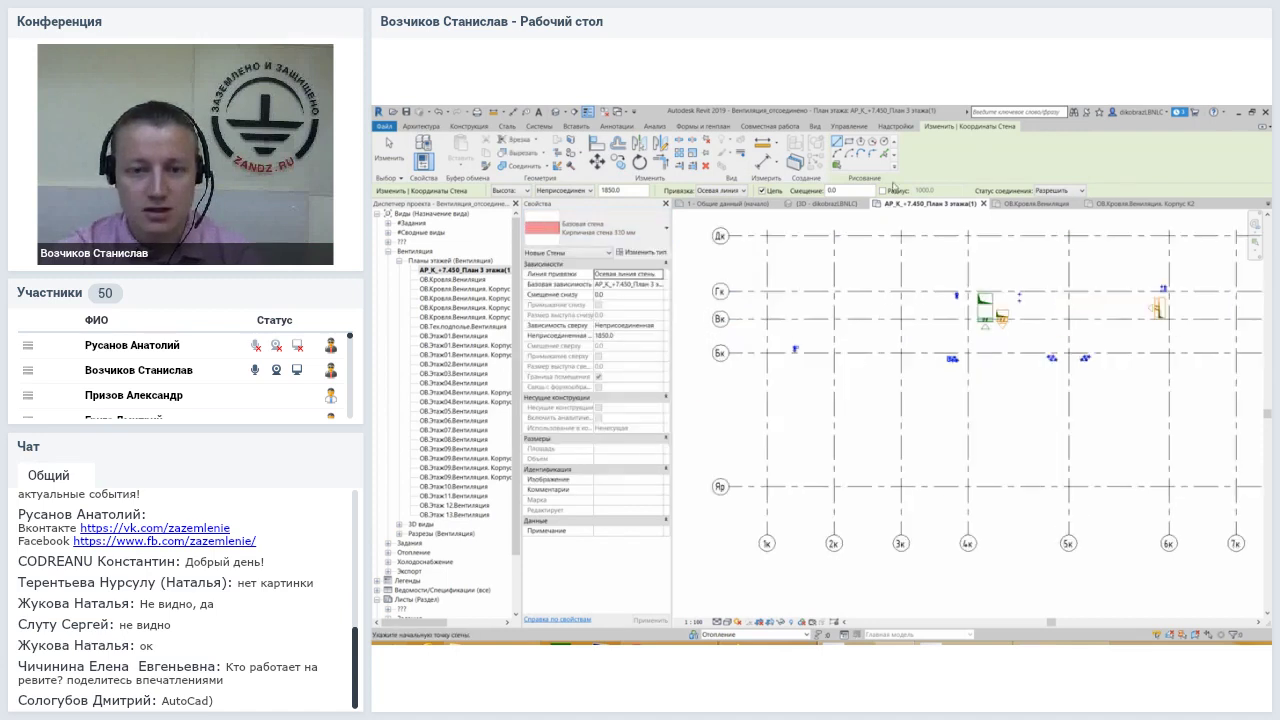
click(848, 143)
scroll(823, 413, up, 1)
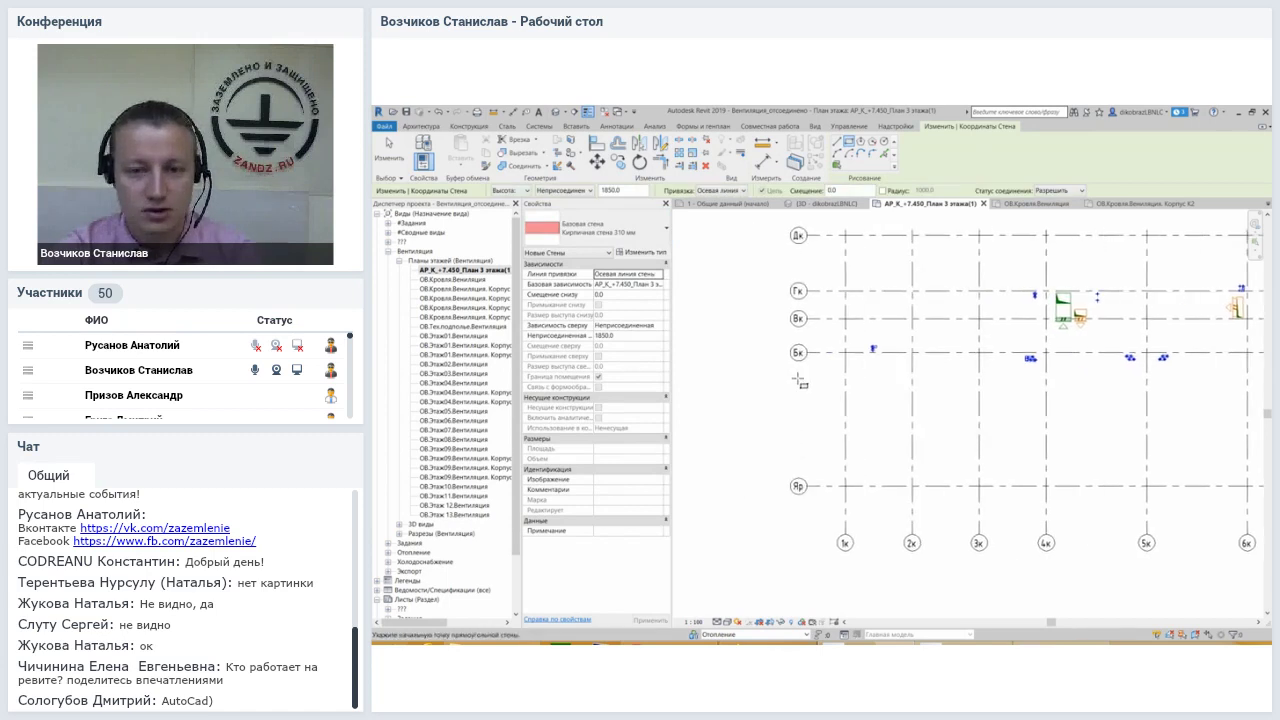
click(823, 413)
key(Escape)
key(Escape)
key(Return)
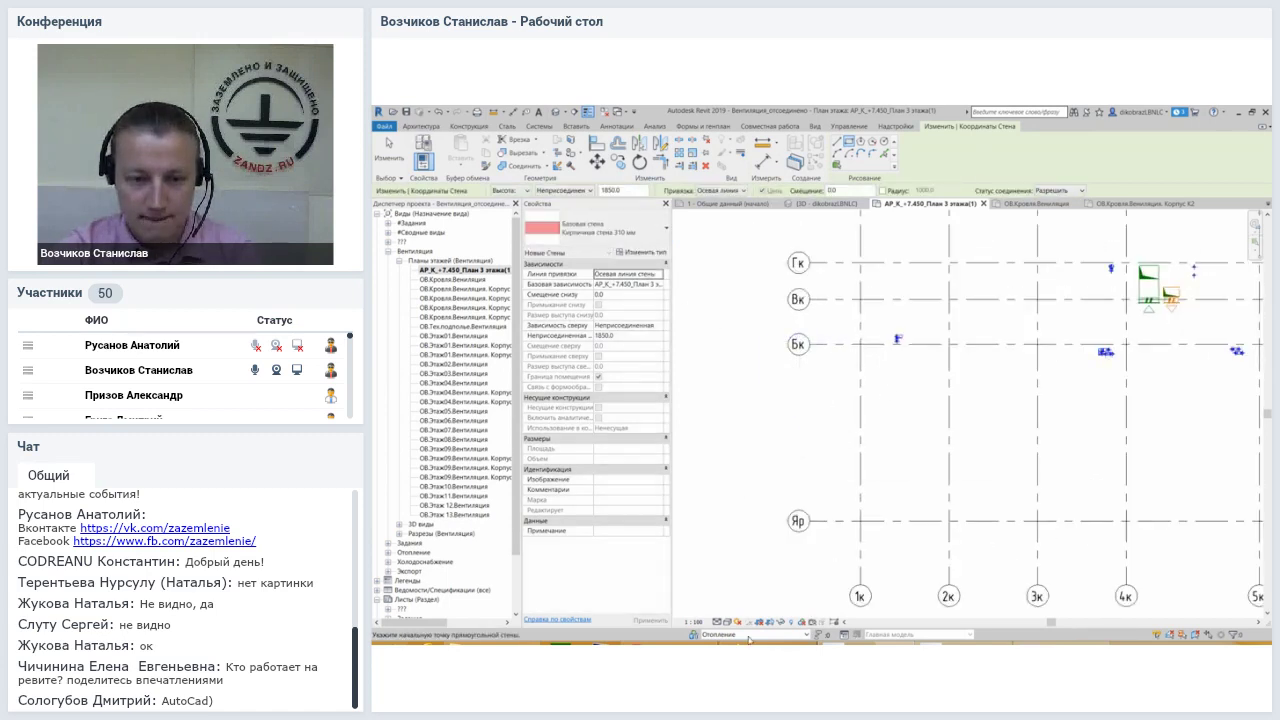
Draw a rectangle of 310 mm brick walls on the Вентиляция workset
click(738, 635)
scroll(737, 556, up, 2)
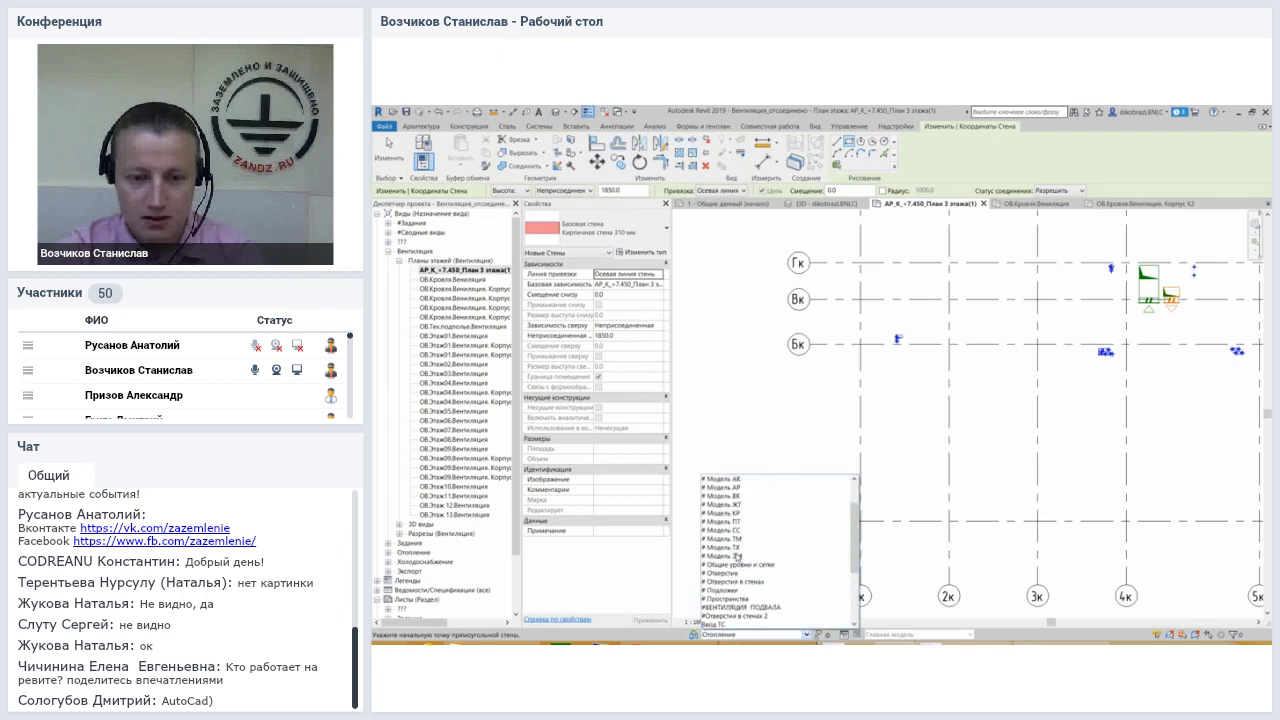
scroll(737, 556, down, 2)
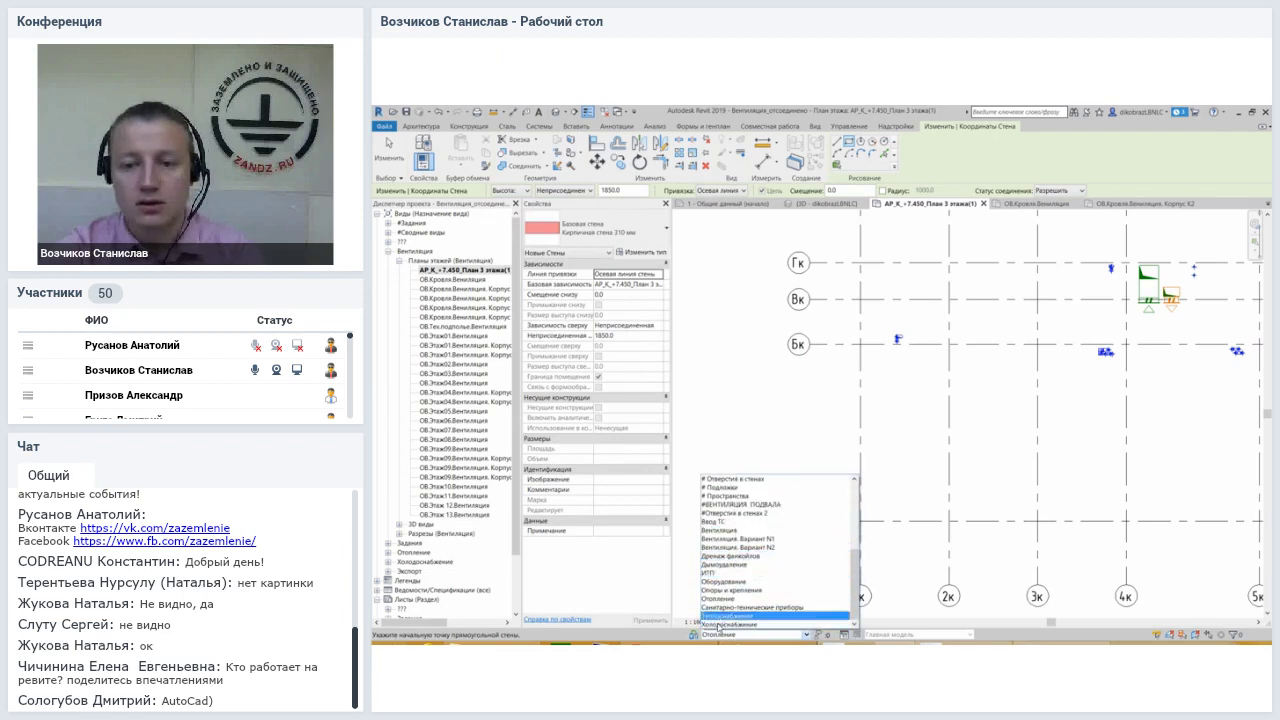
click(722, 532)
click(864, 367)
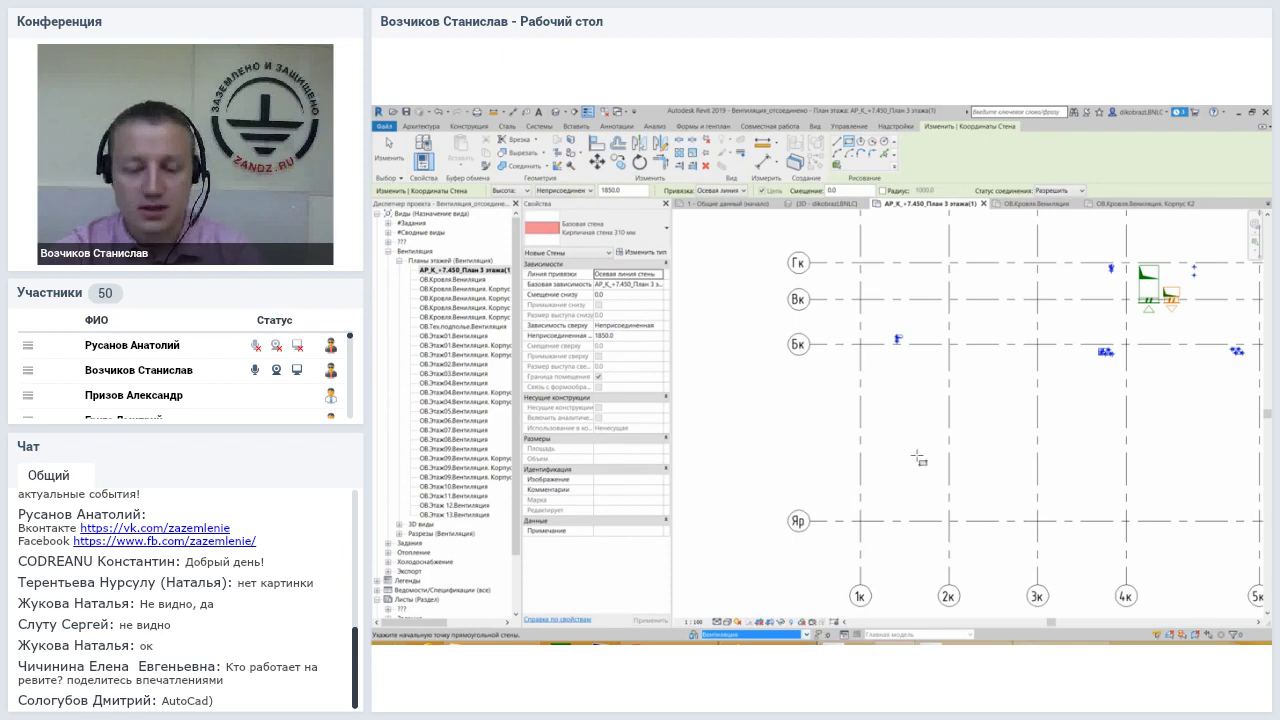
click(934, 467)
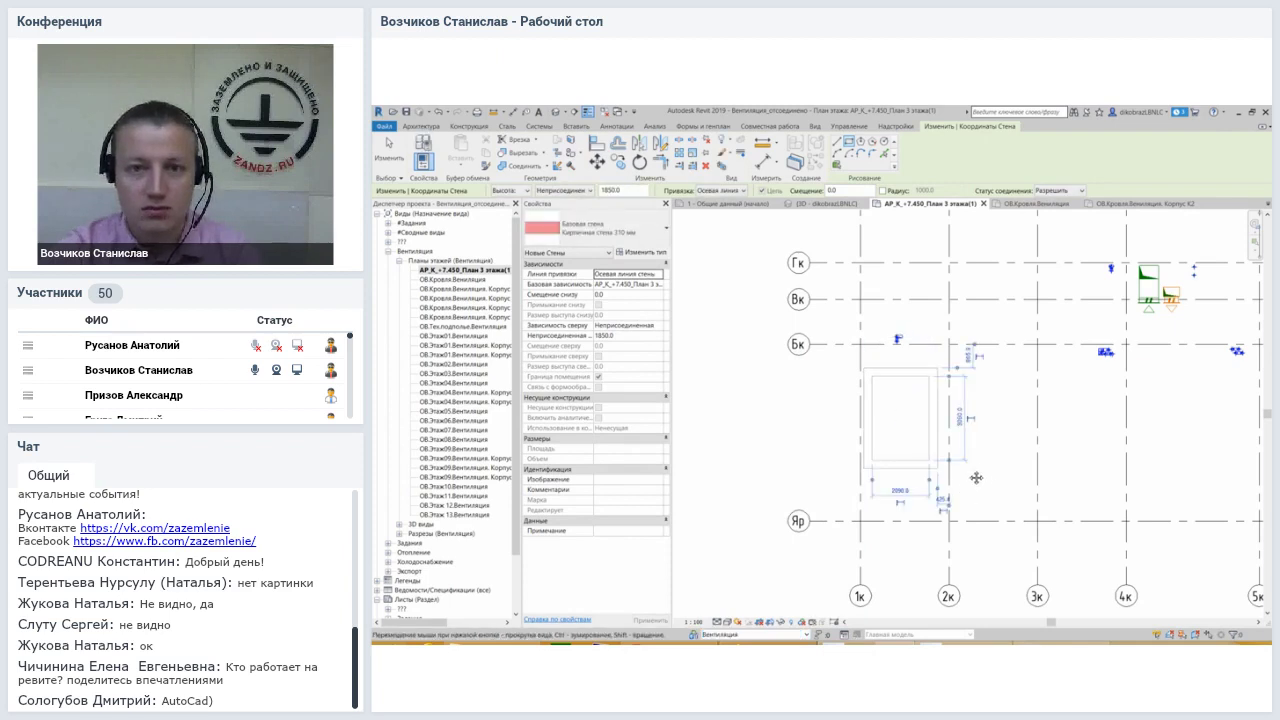
middle_drag(980, 477, 961, 479)
scroll(961, 479, up, 3)
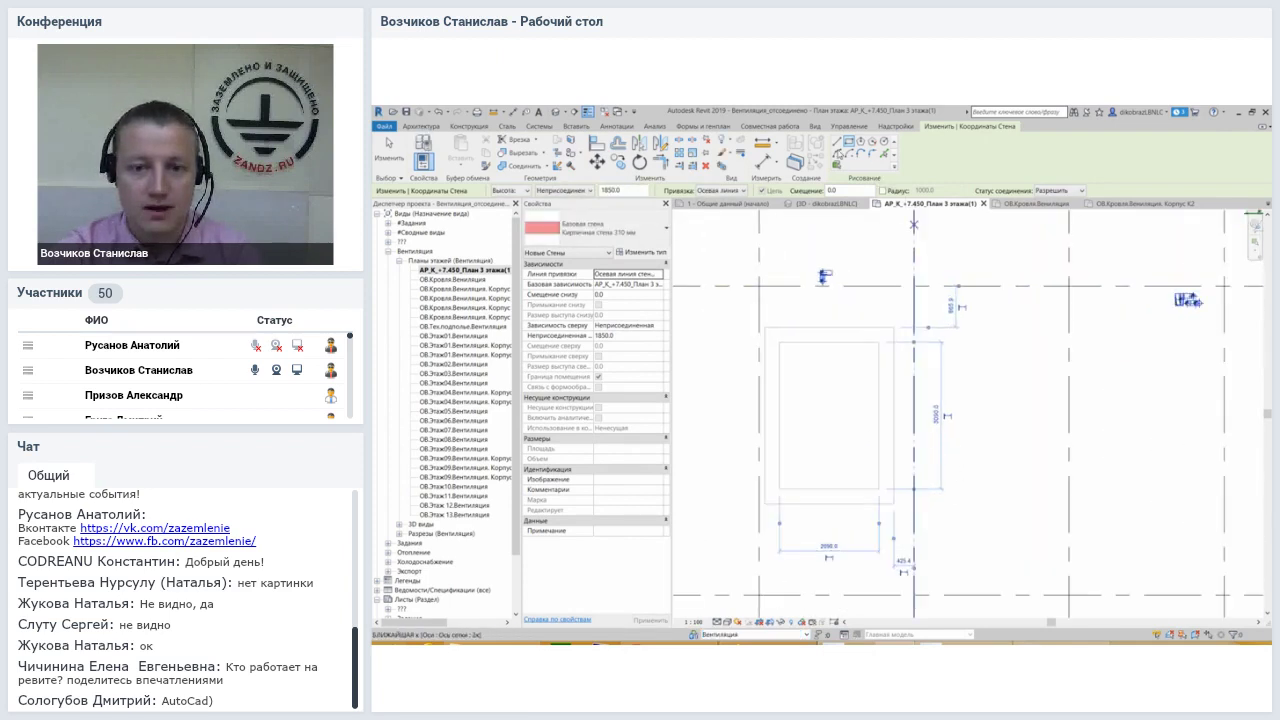
key(Escape)
key(Escape)
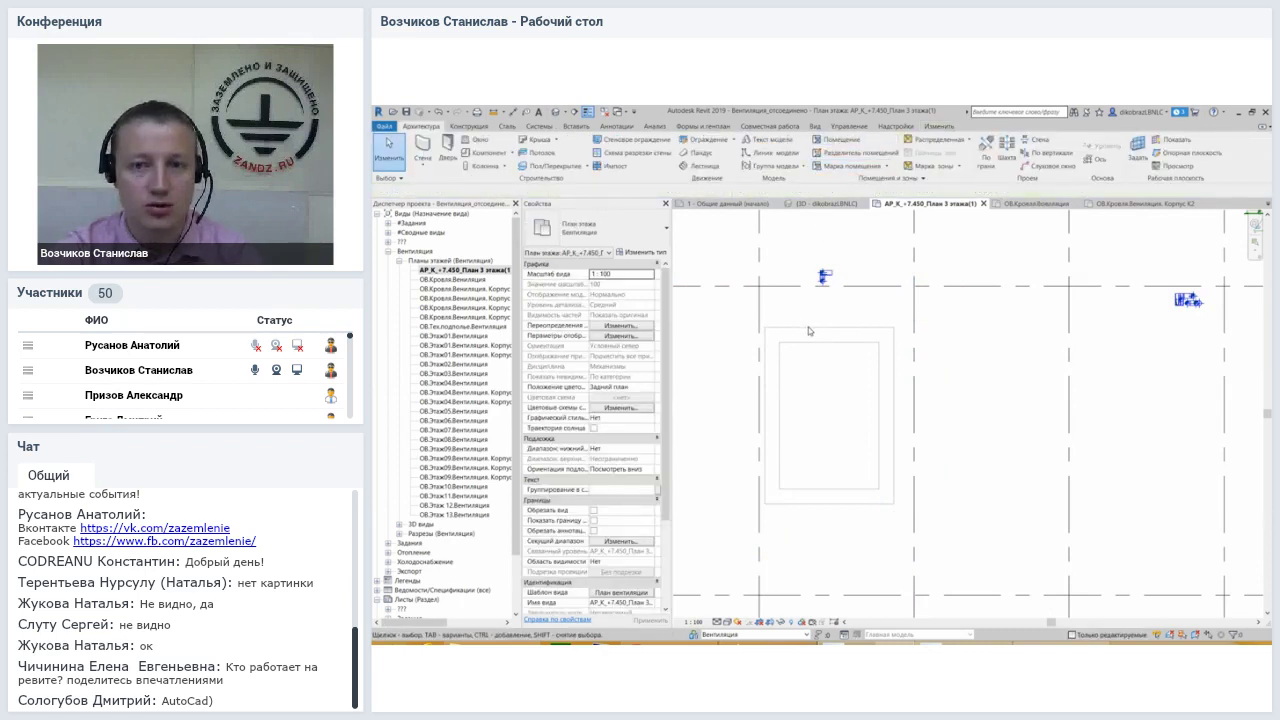
Draw a second wall rectangle using the Кирпичная стена 120 мм type
click(423, 147)
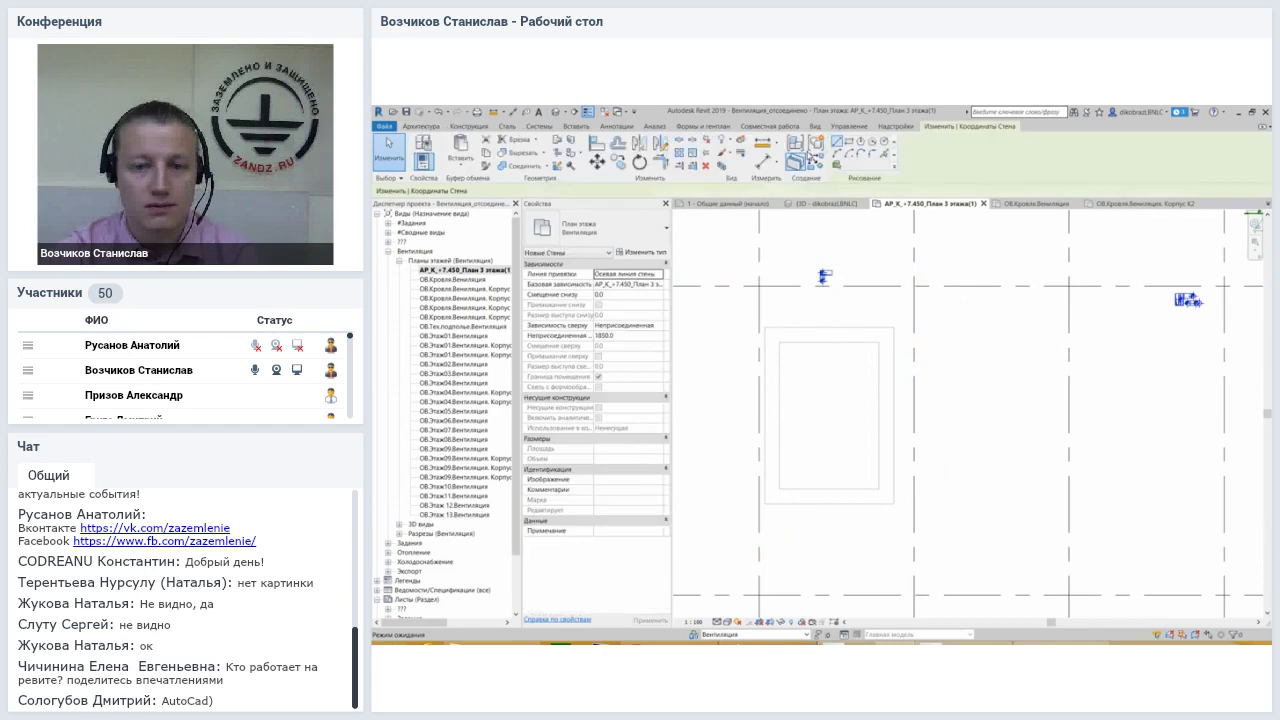
click(592, 228)
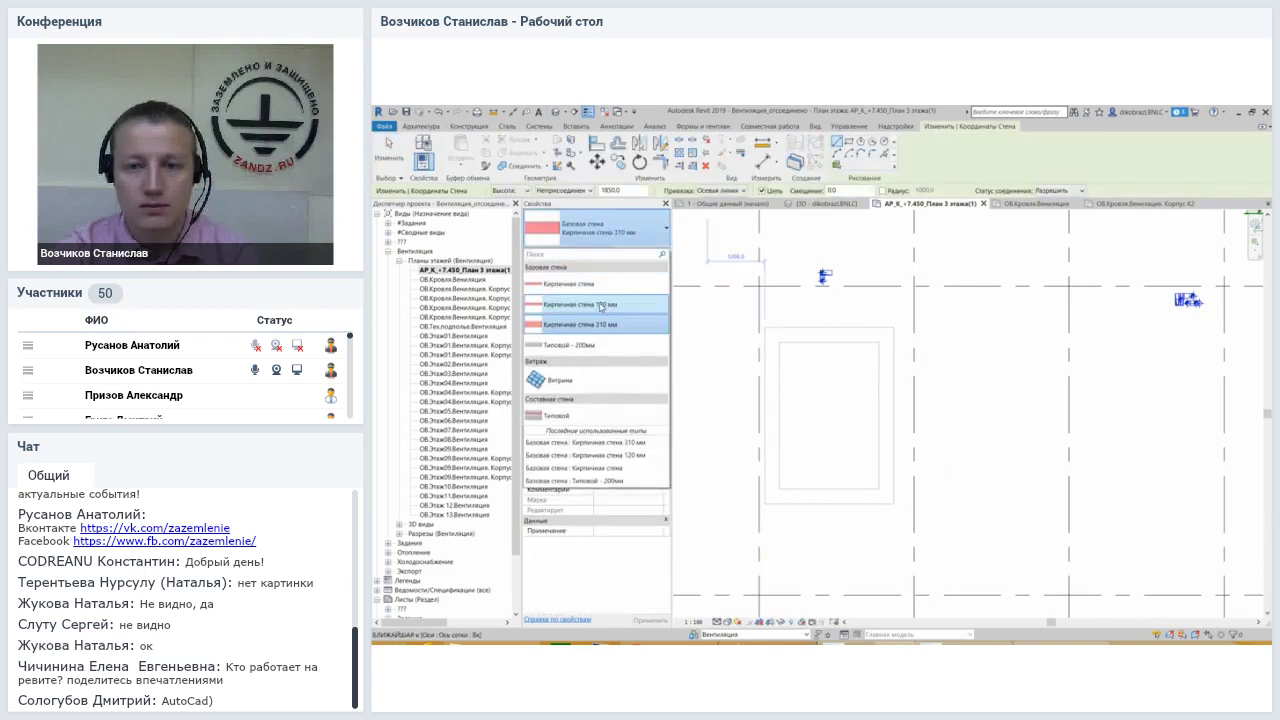
click(605, 308)
click(928, 332)
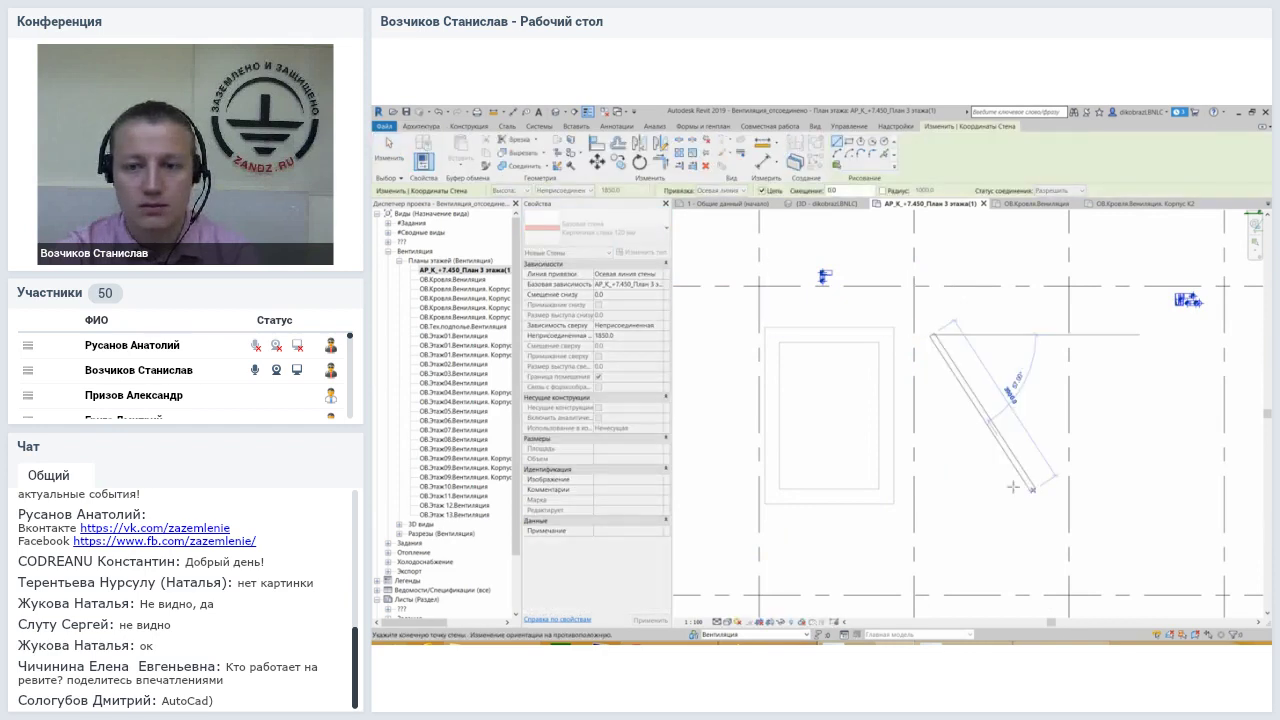
click(848, 141)
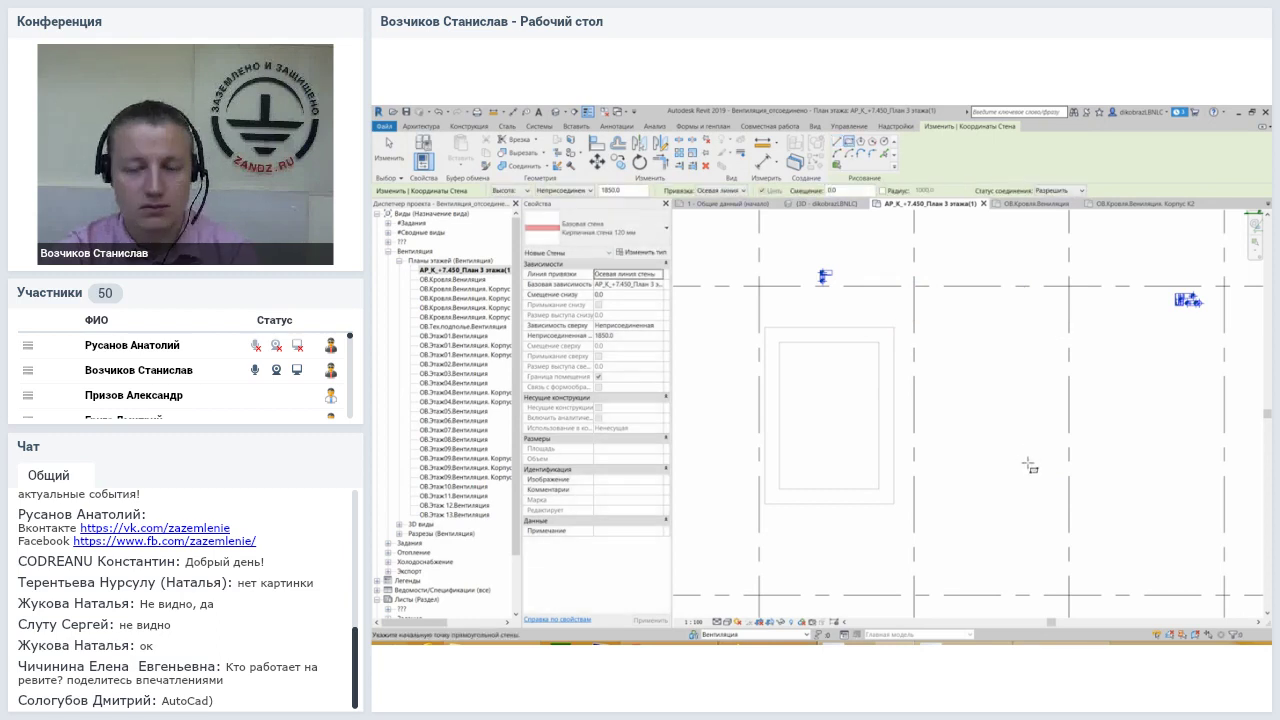
click(1040, 490)
click(942, 316)
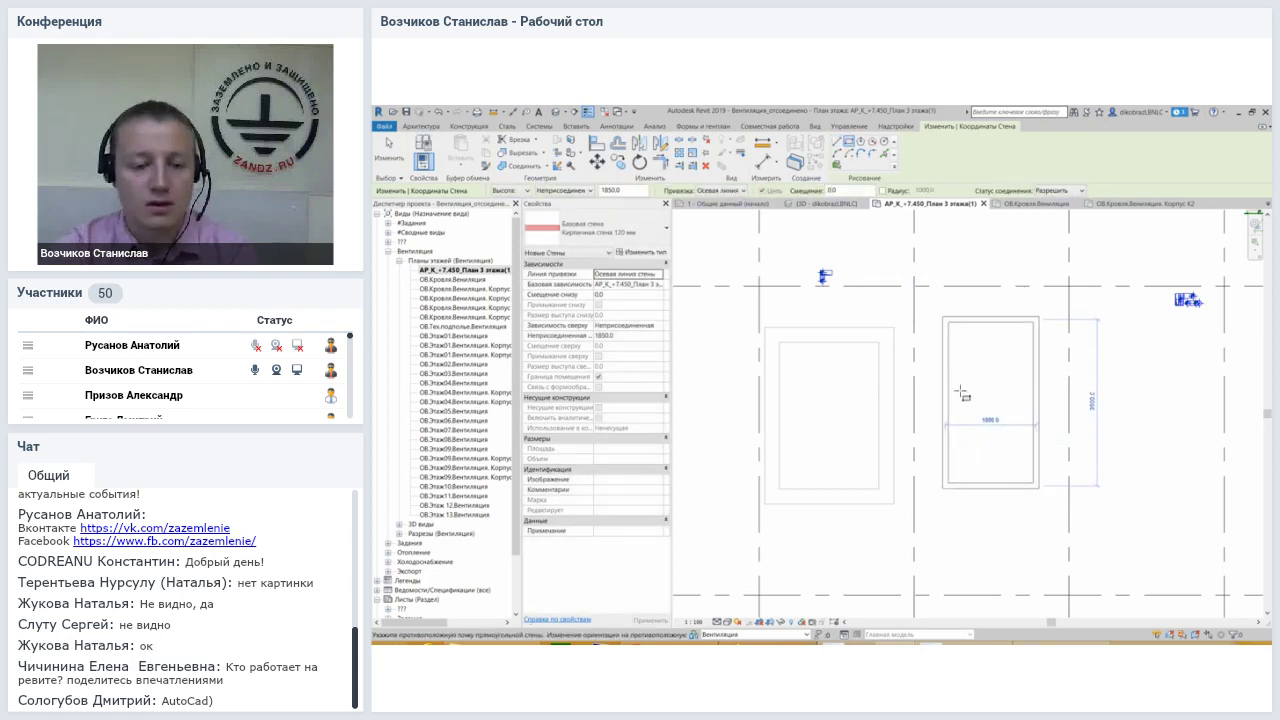
key(Escape)
key(Escape)
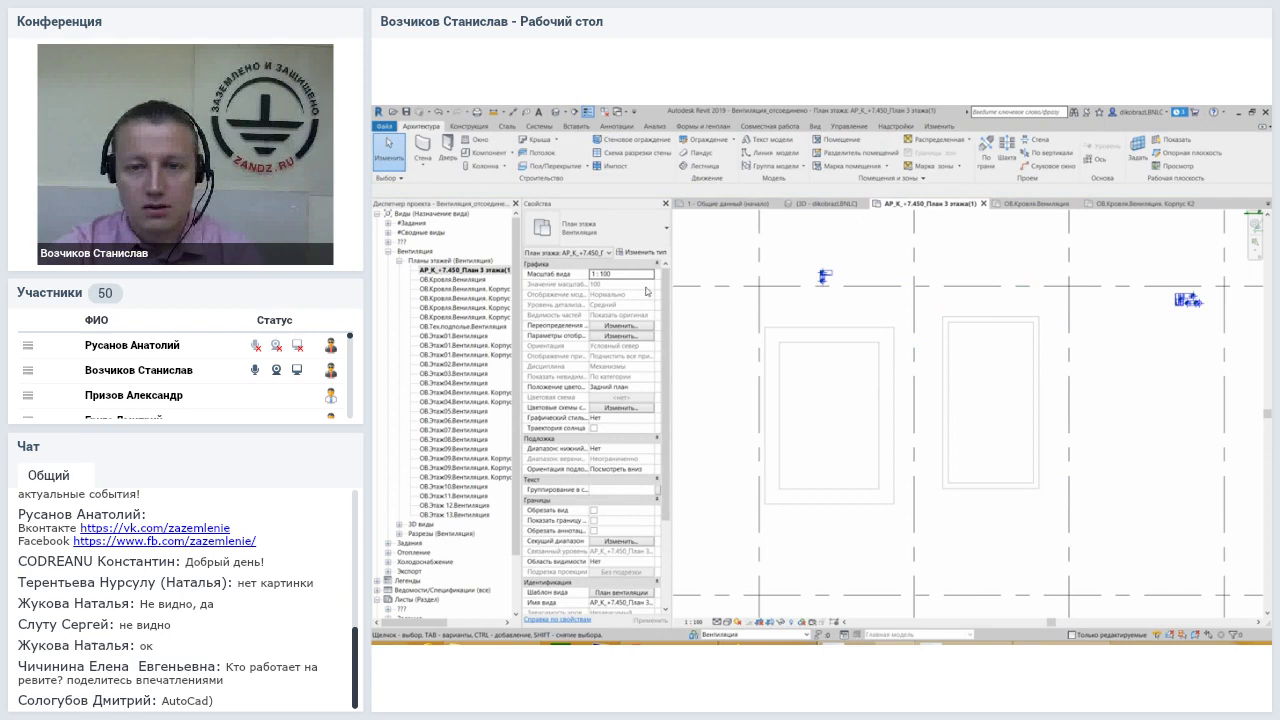
click(622, 592)
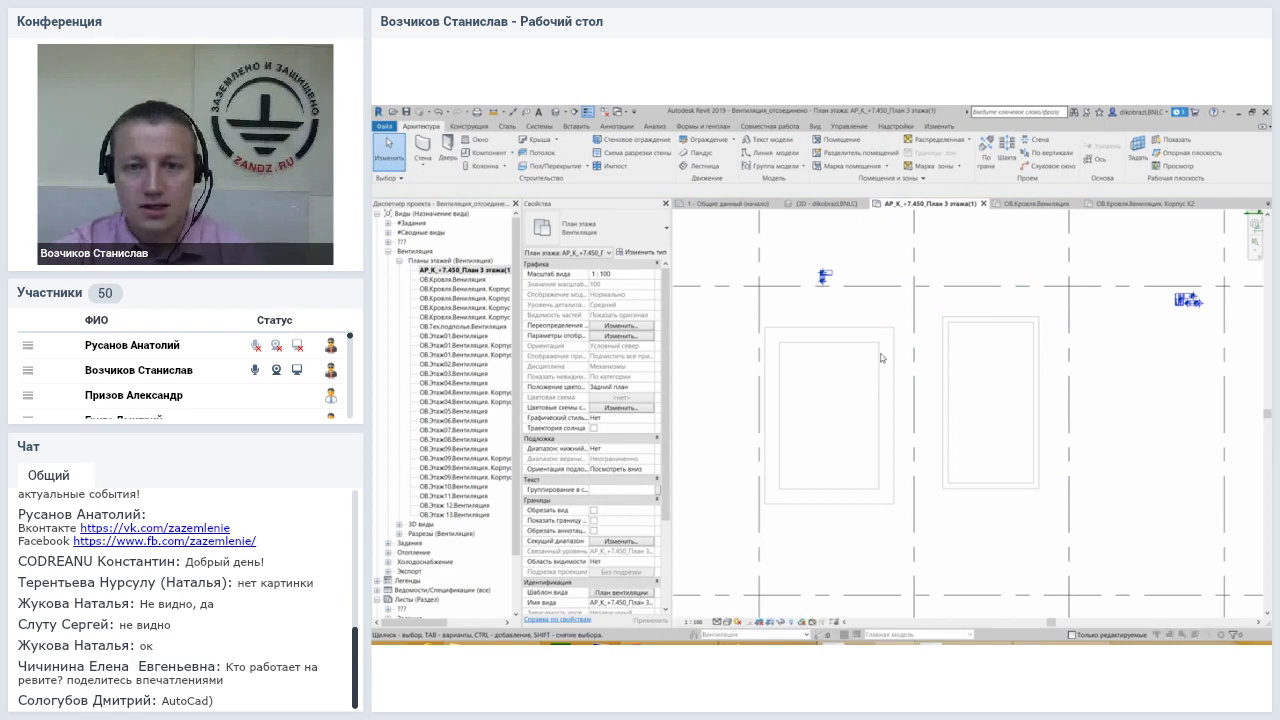
Open the view template's Filters overrides and browse the available filters without adding one
click(922, 263)
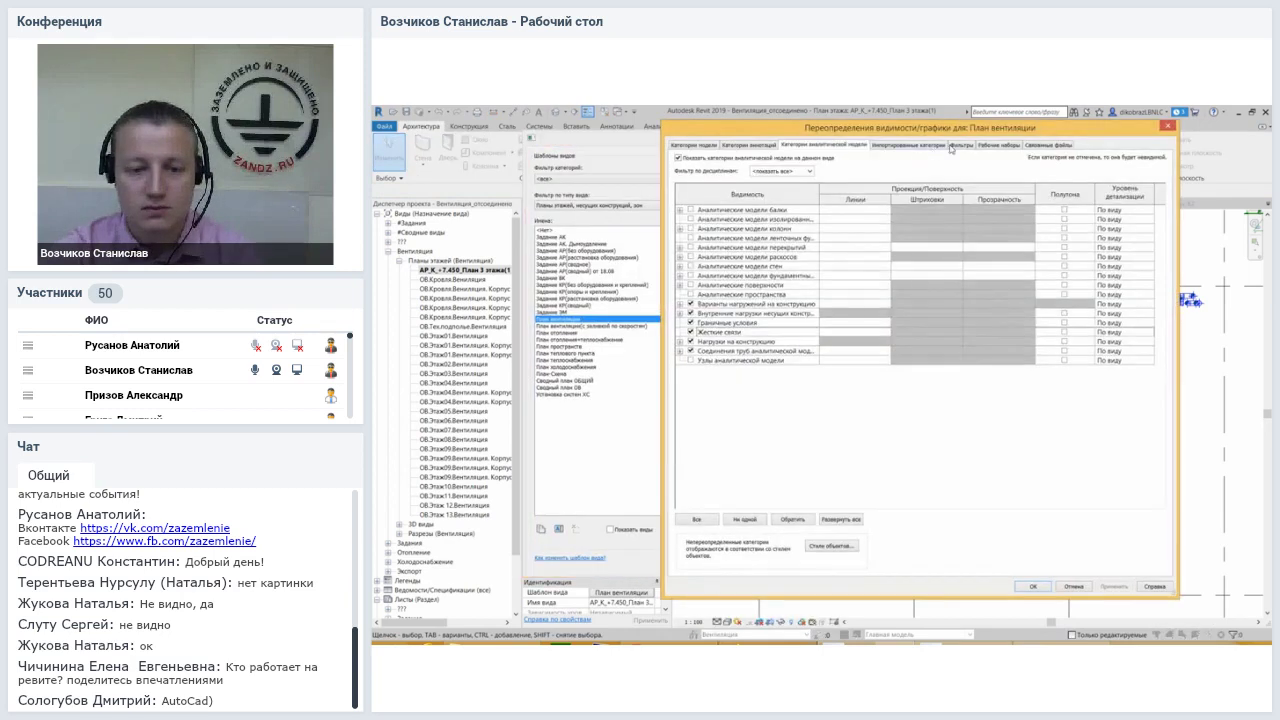
click(960, 144)
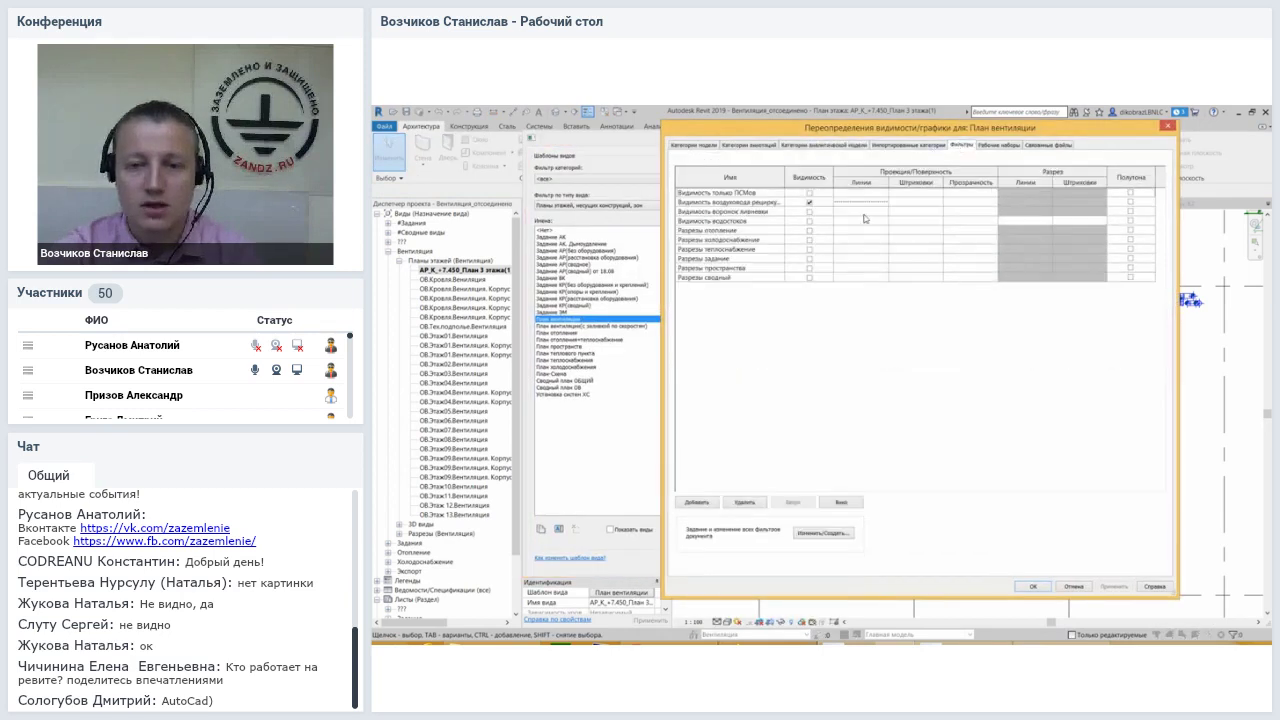
click(700, 503)
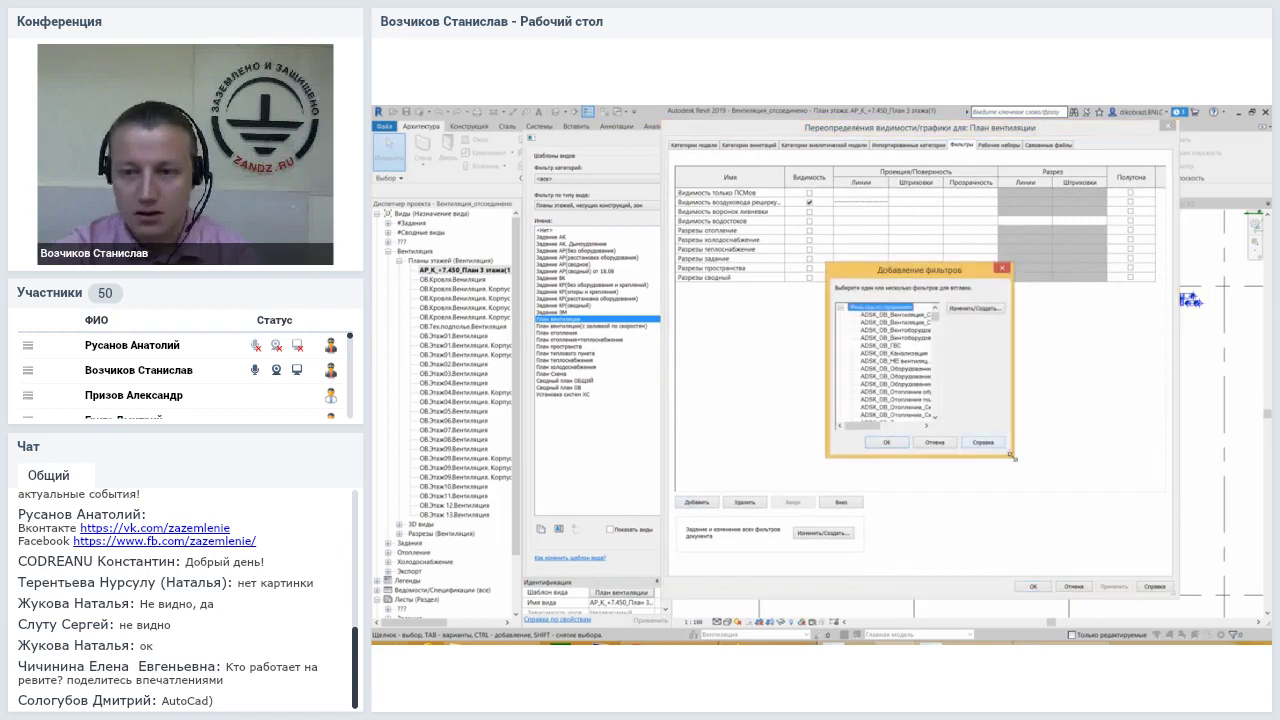
drag(1011, 455, 1150, 591)
scroll(941, 474, down, 2)
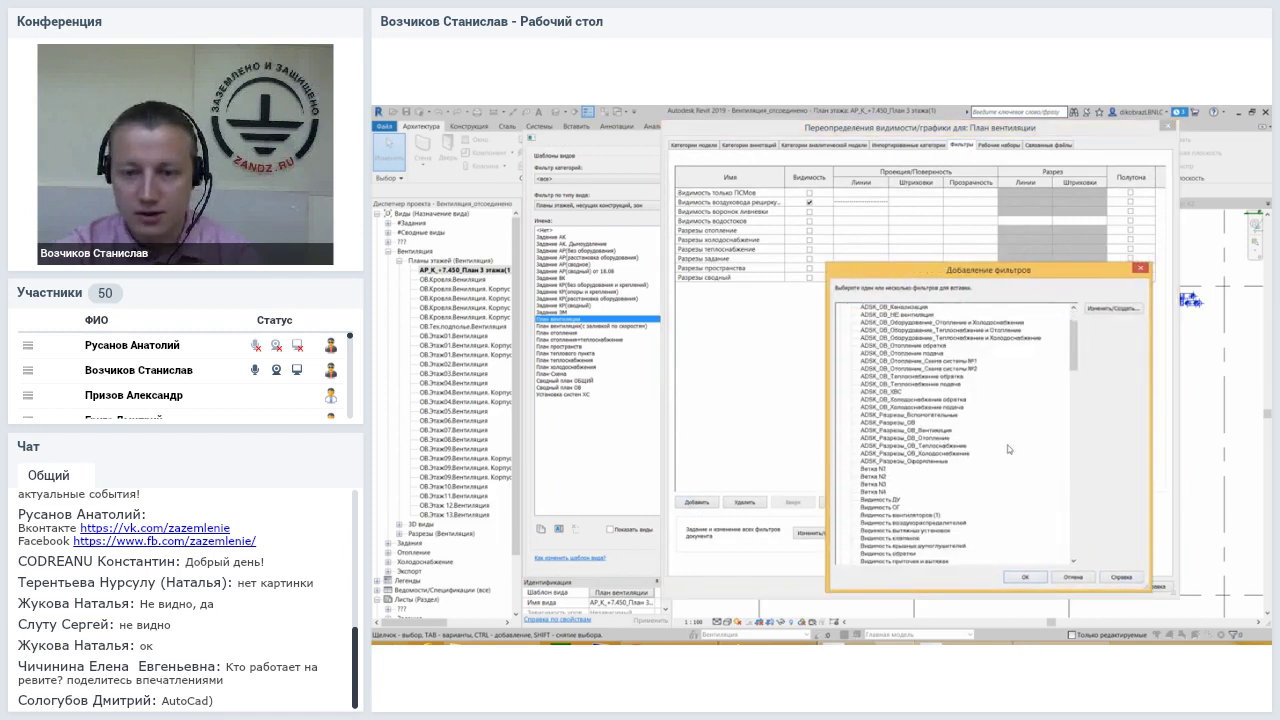
drag(1073, 345, 1076, 383)
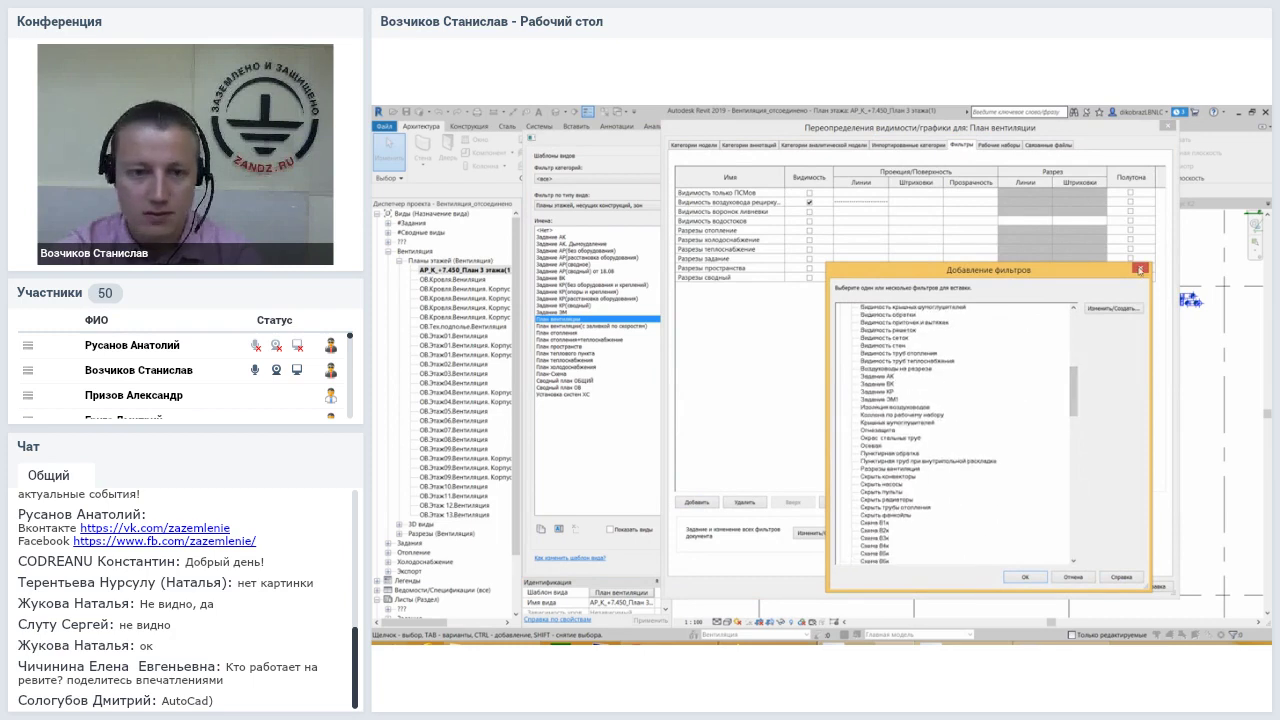
click(1140, 270)
Create a new filter named Фильтр 1 covering the Walls category
click(838, 532)
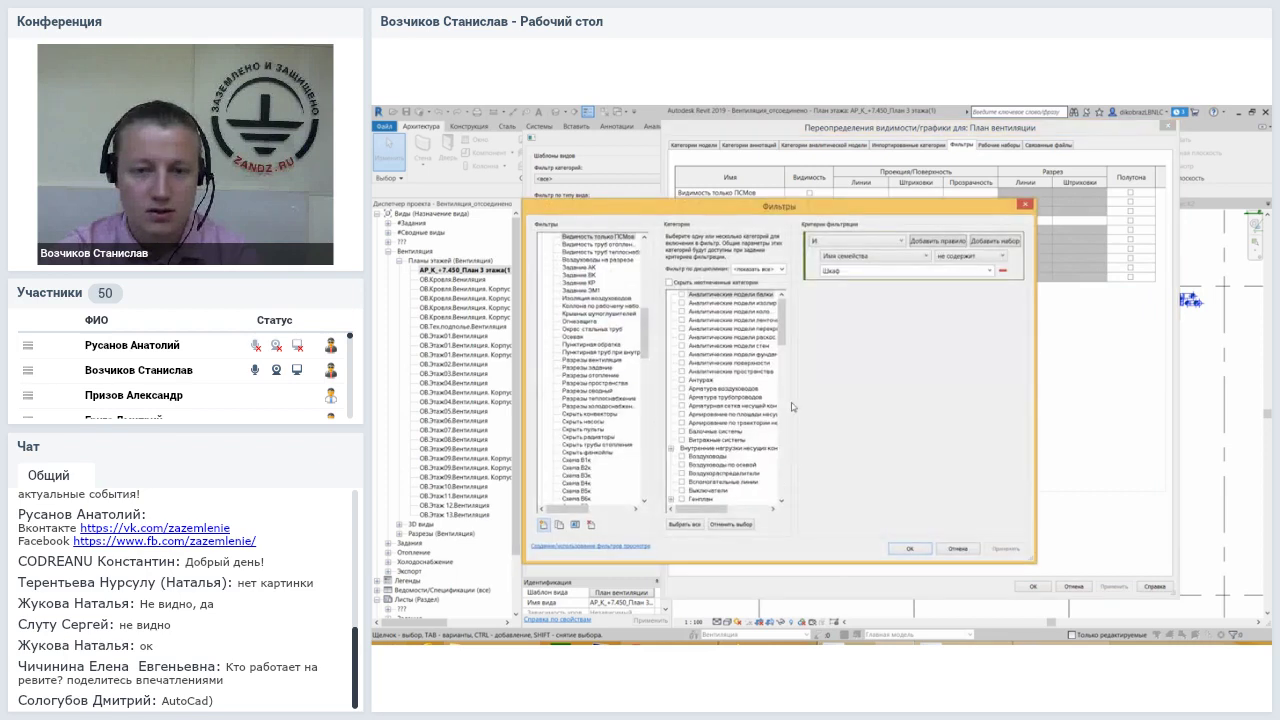
click(557, 527)
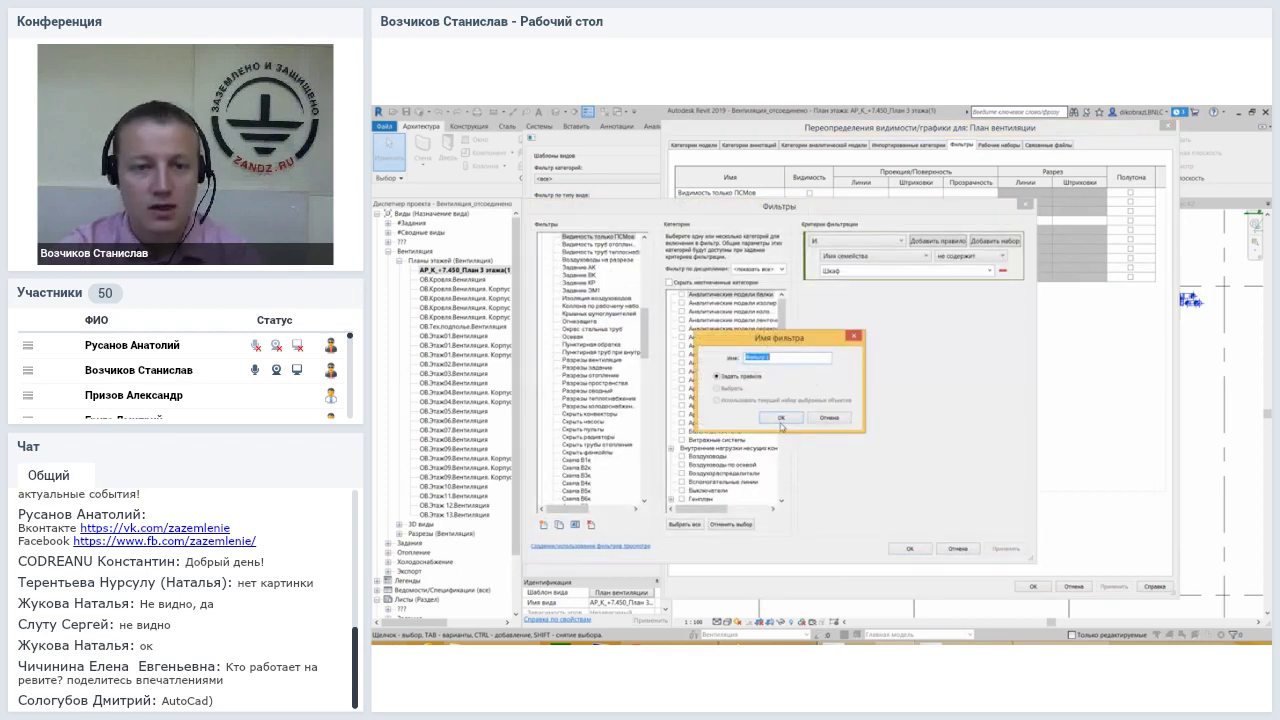
click(781, 417)
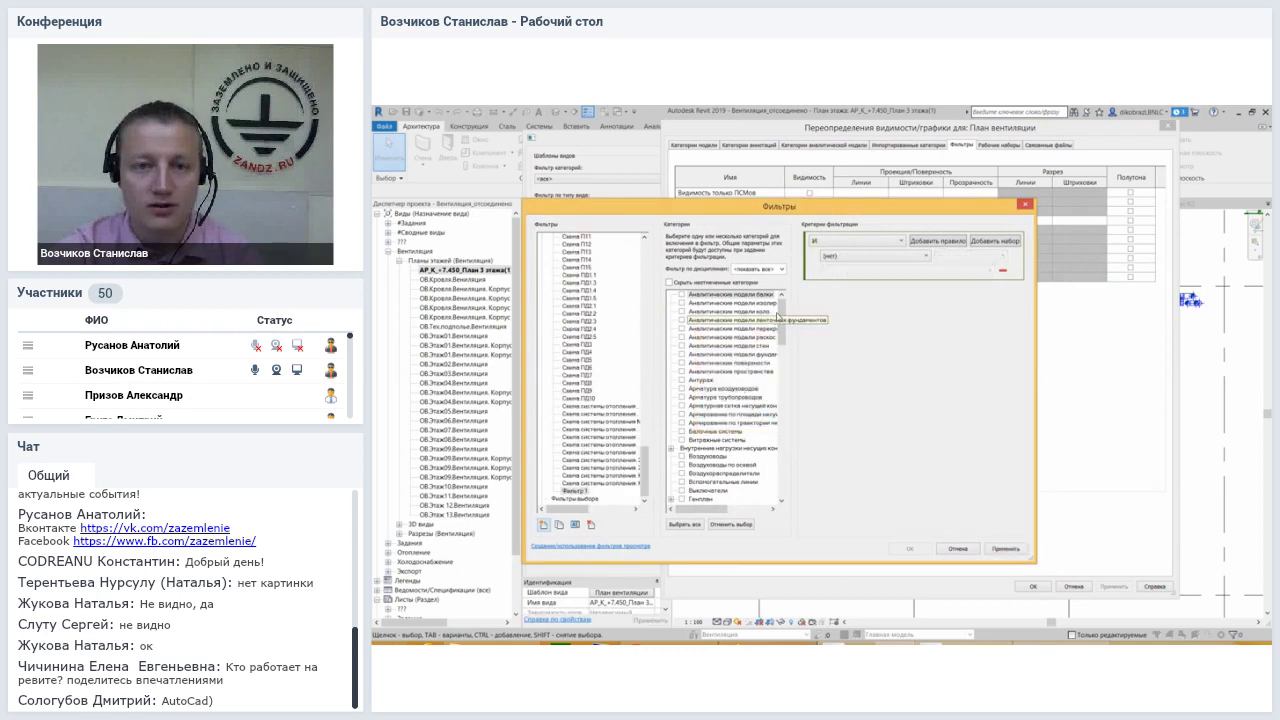
drag(679, 212, 761, 178)
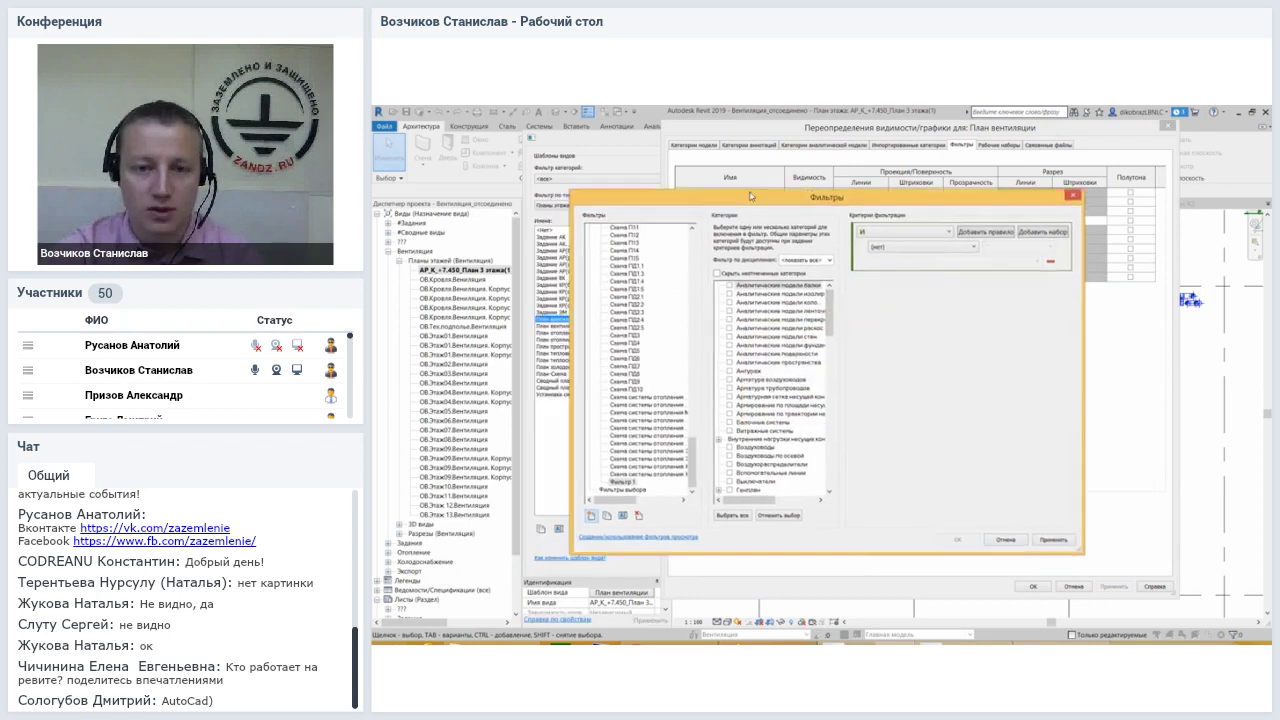
drag(866, 282, 863, 422)
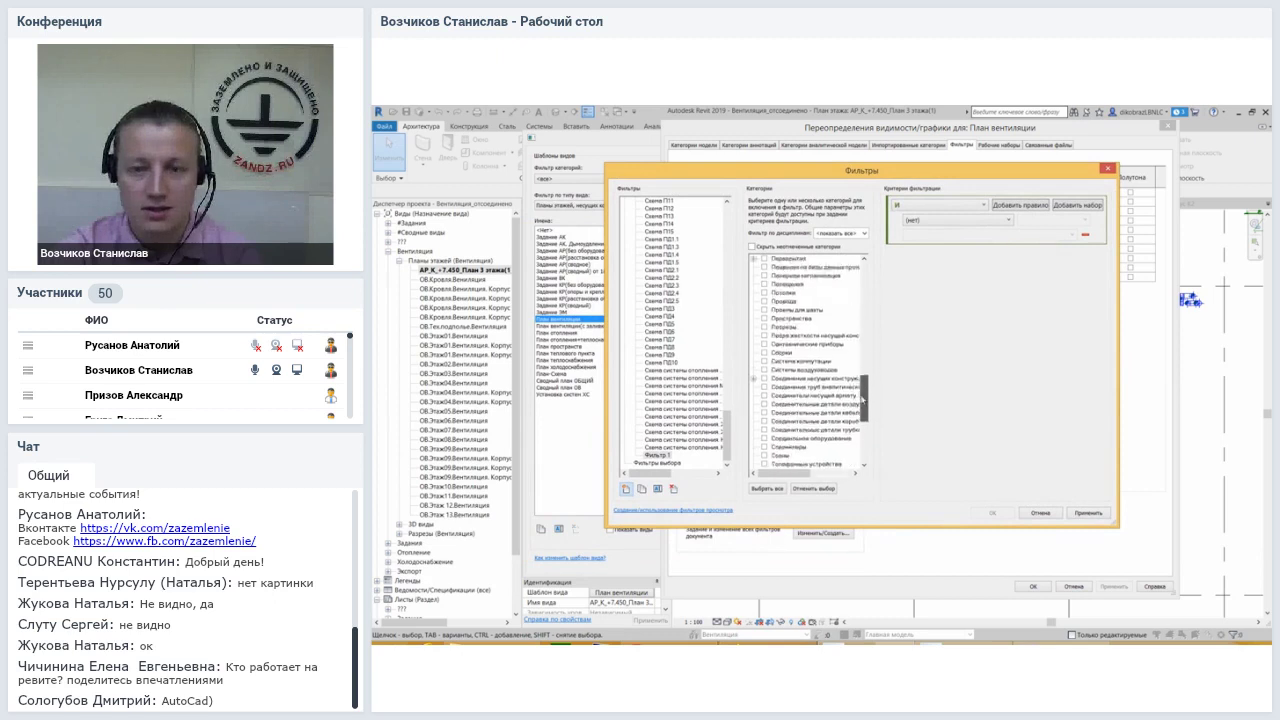
click(765, 344)
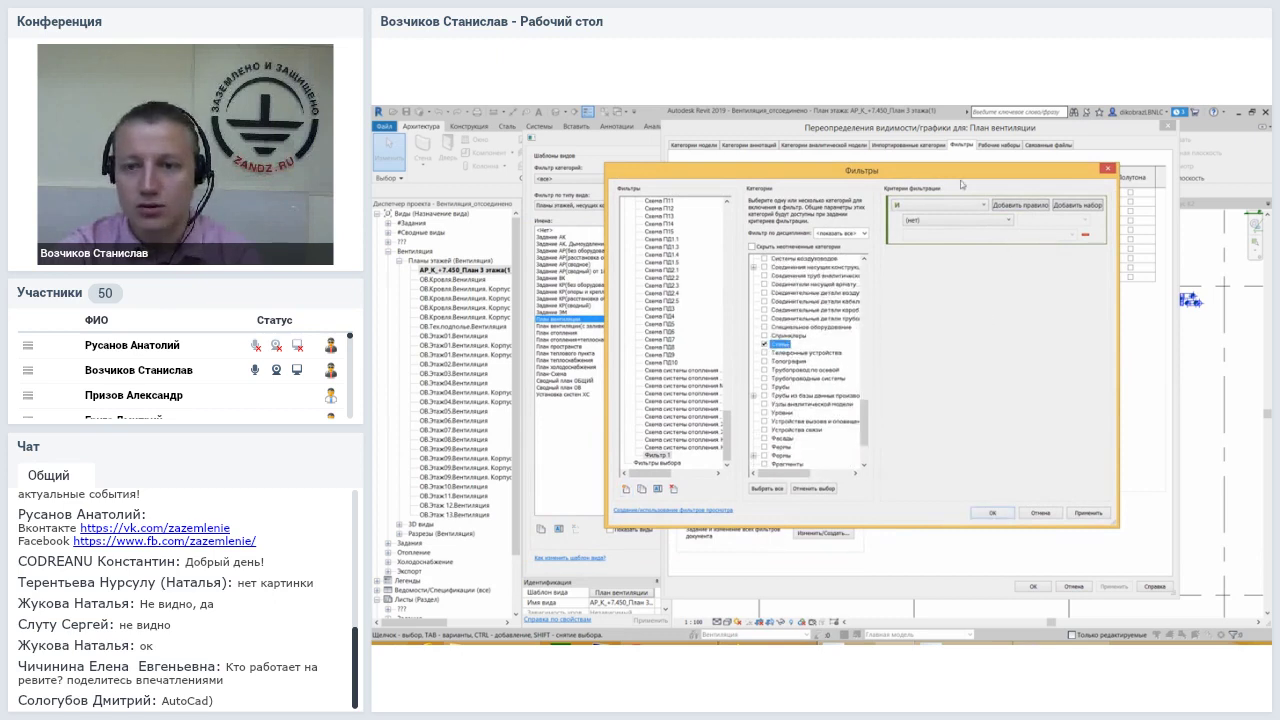
drag(957, 177, 949, 185)
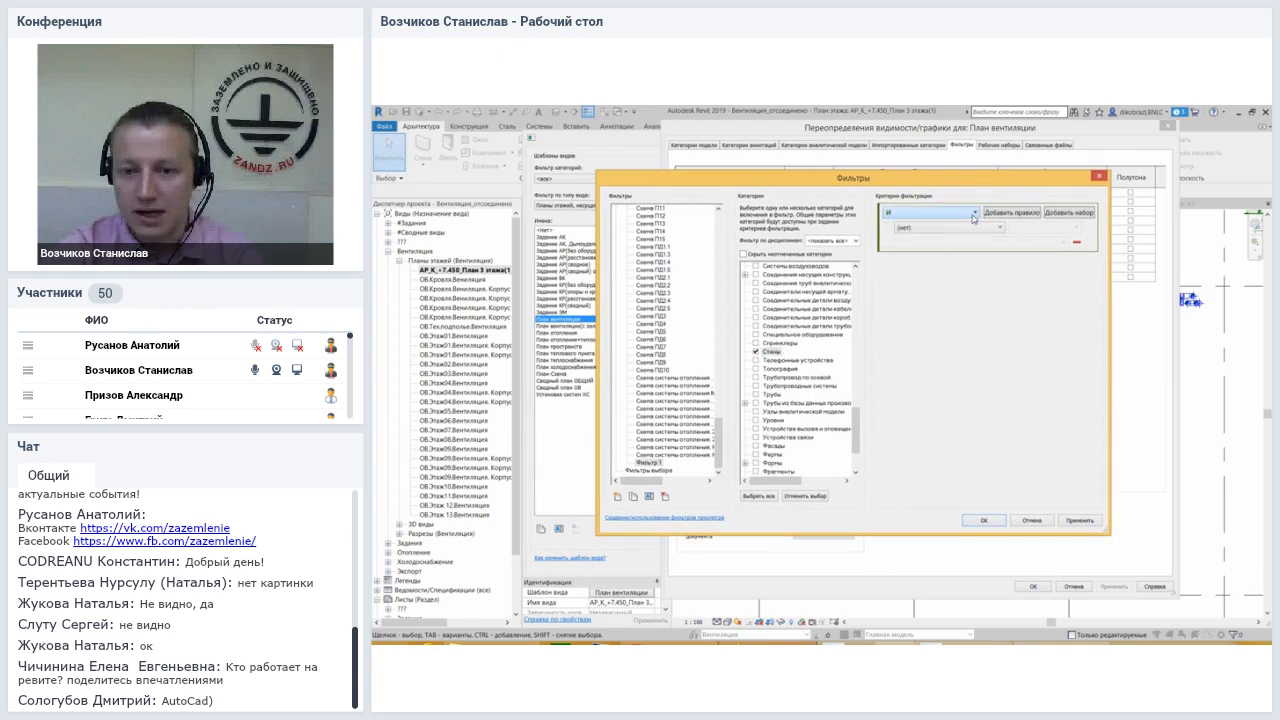
Set Фильтр 1's rule to Ширина greater than 200
click(996, 231)
scroll(1002, 375, down, 5)
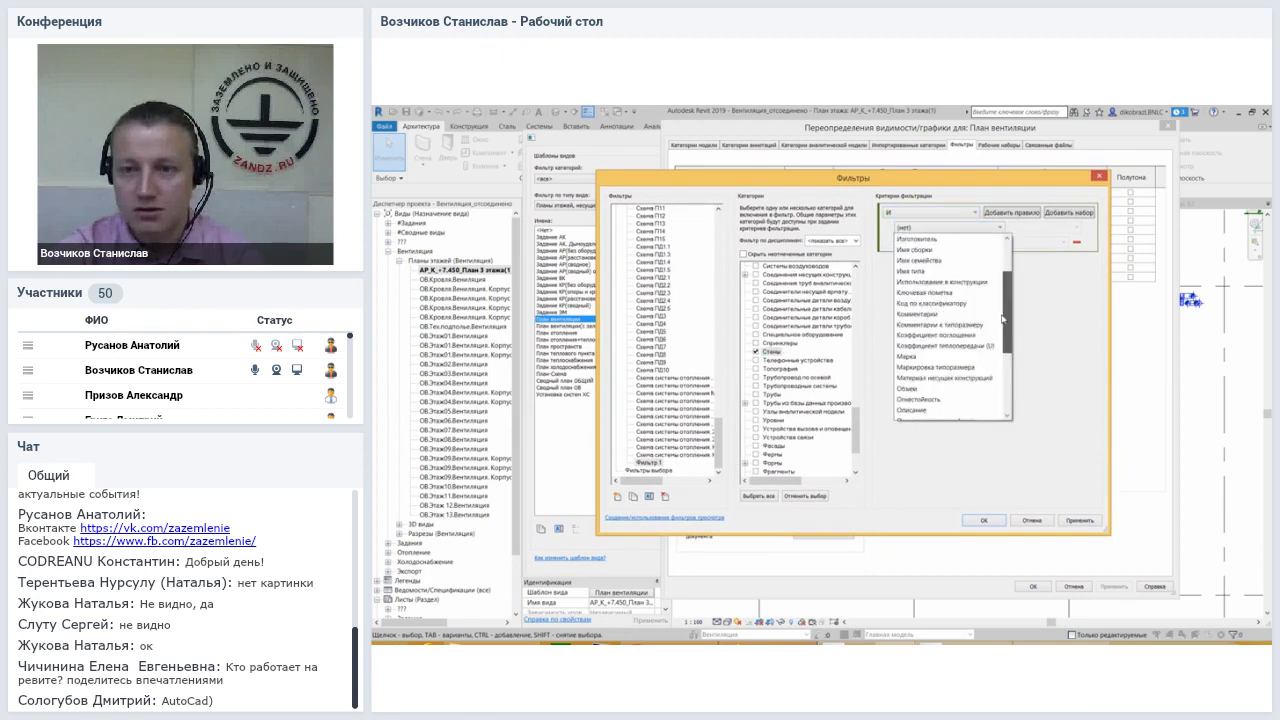
click(912, 410)
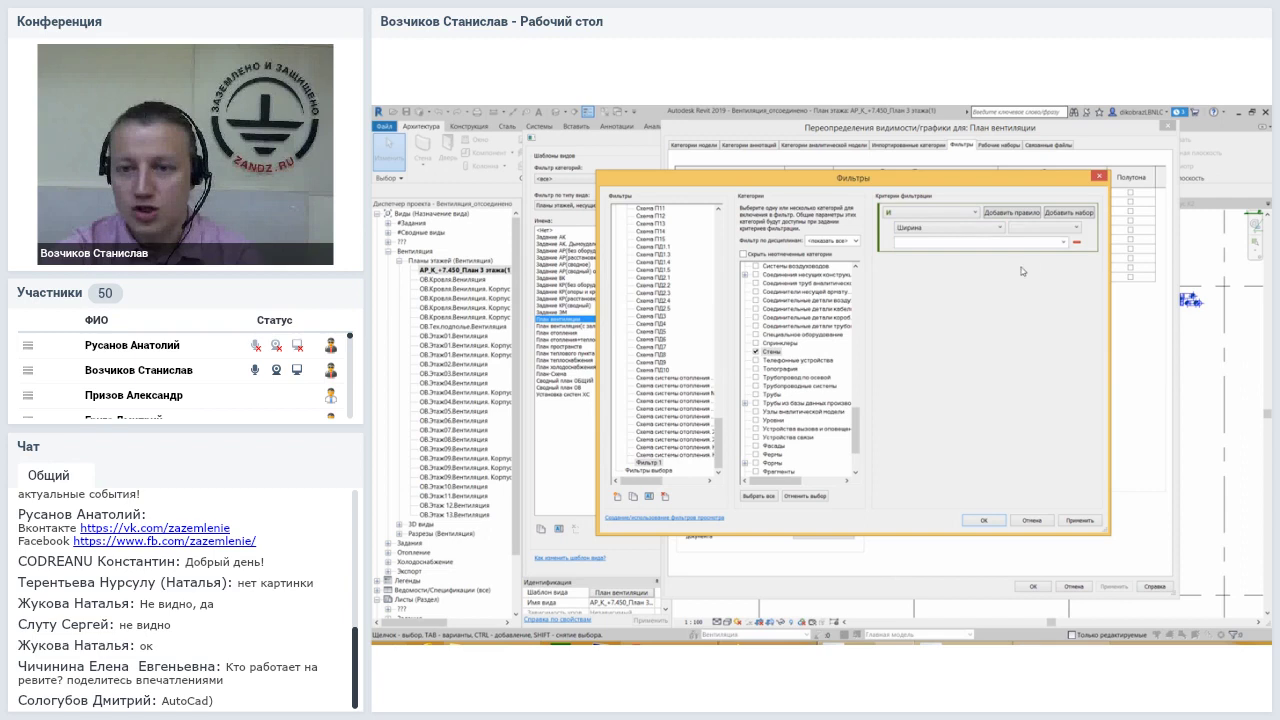
click(1038, 236)
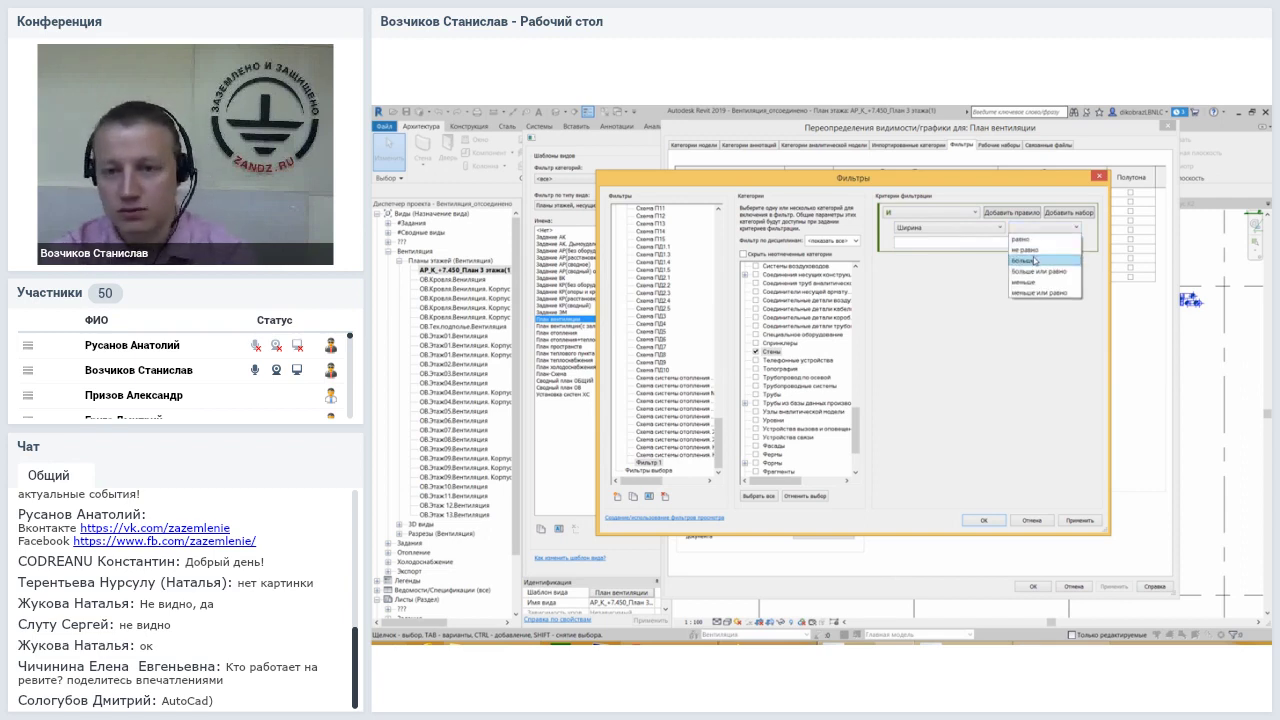
click(1010, 243)
text(200)
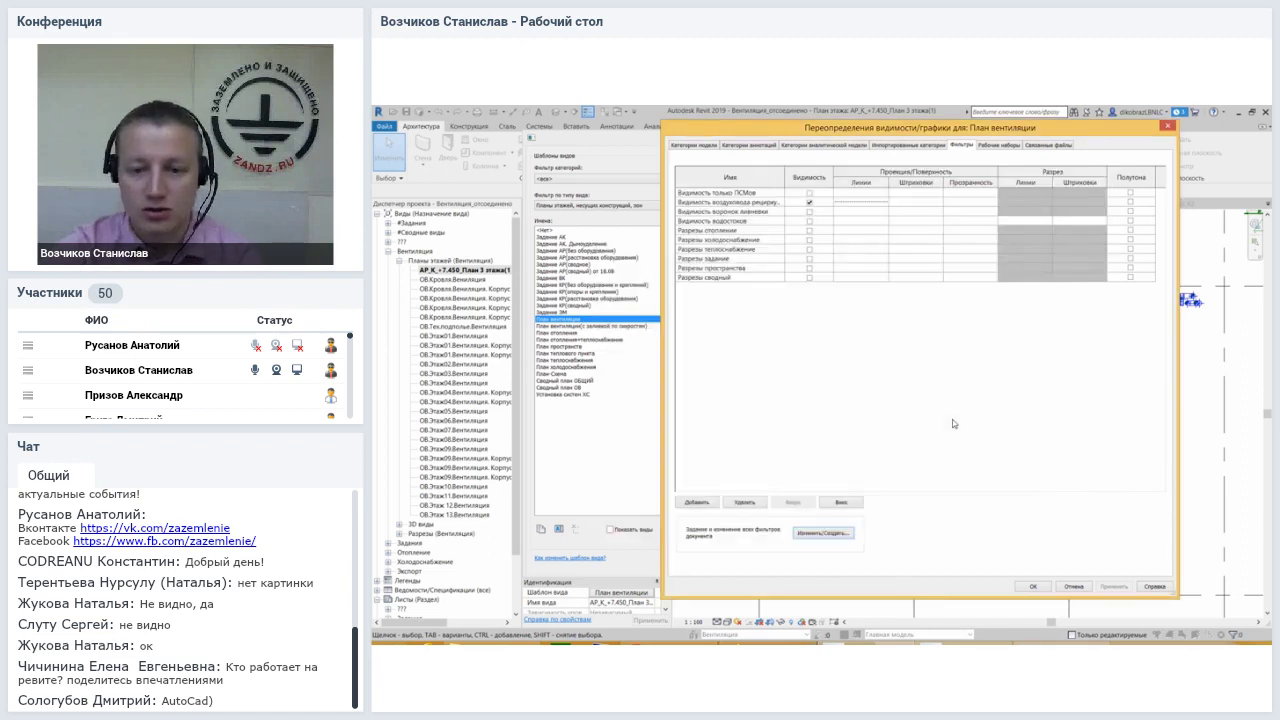
Add Фильтр 1 to the ventilation template's filter list
click(693, 503)
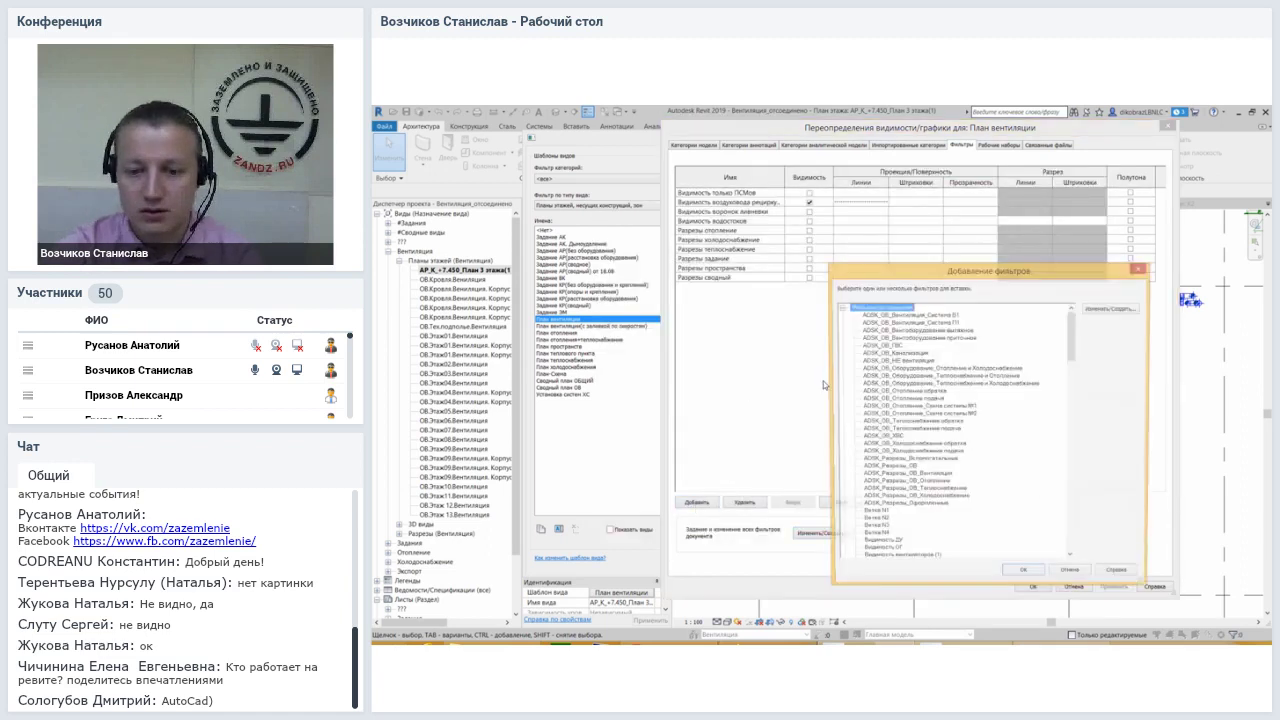
drag(1072, 335, 1061, 520)
scroll(1061, 520, down, 3)
click(874, 553)
click(1024, 578)
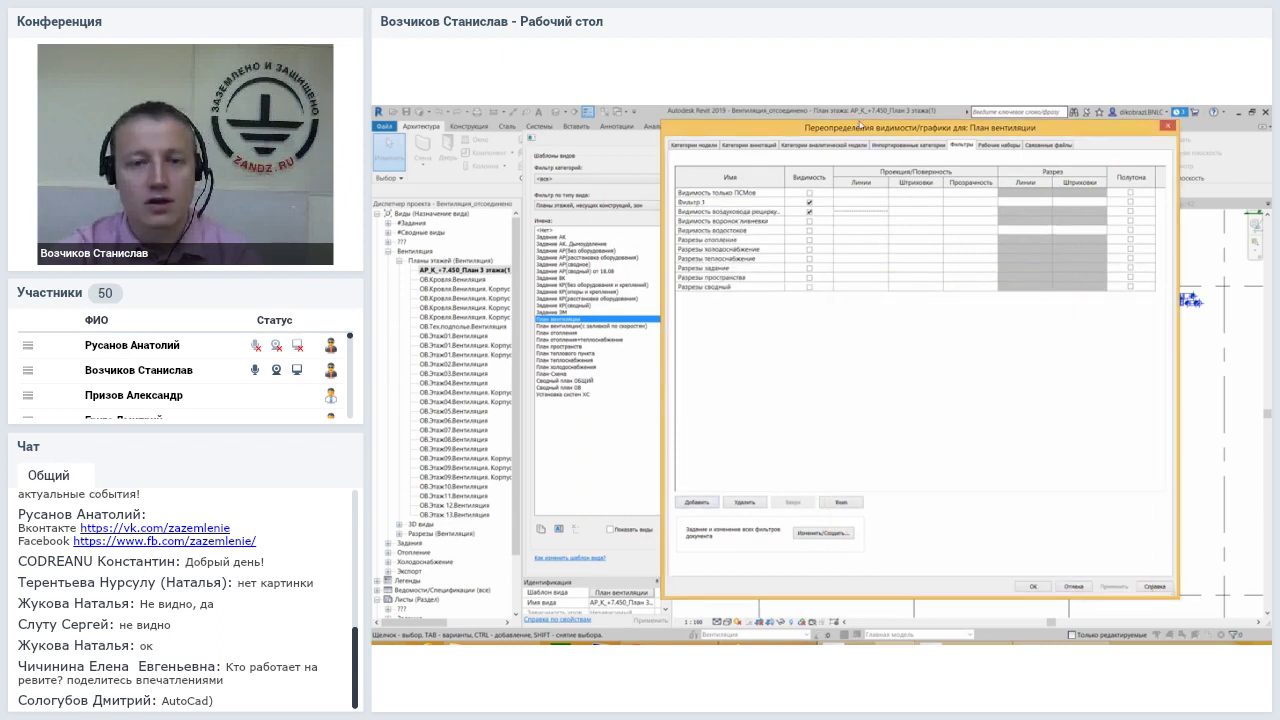
Override Фильтр 1's projection lines with a new colour and a dashed pattern, then apply
drag(860, 121, 761, 134)
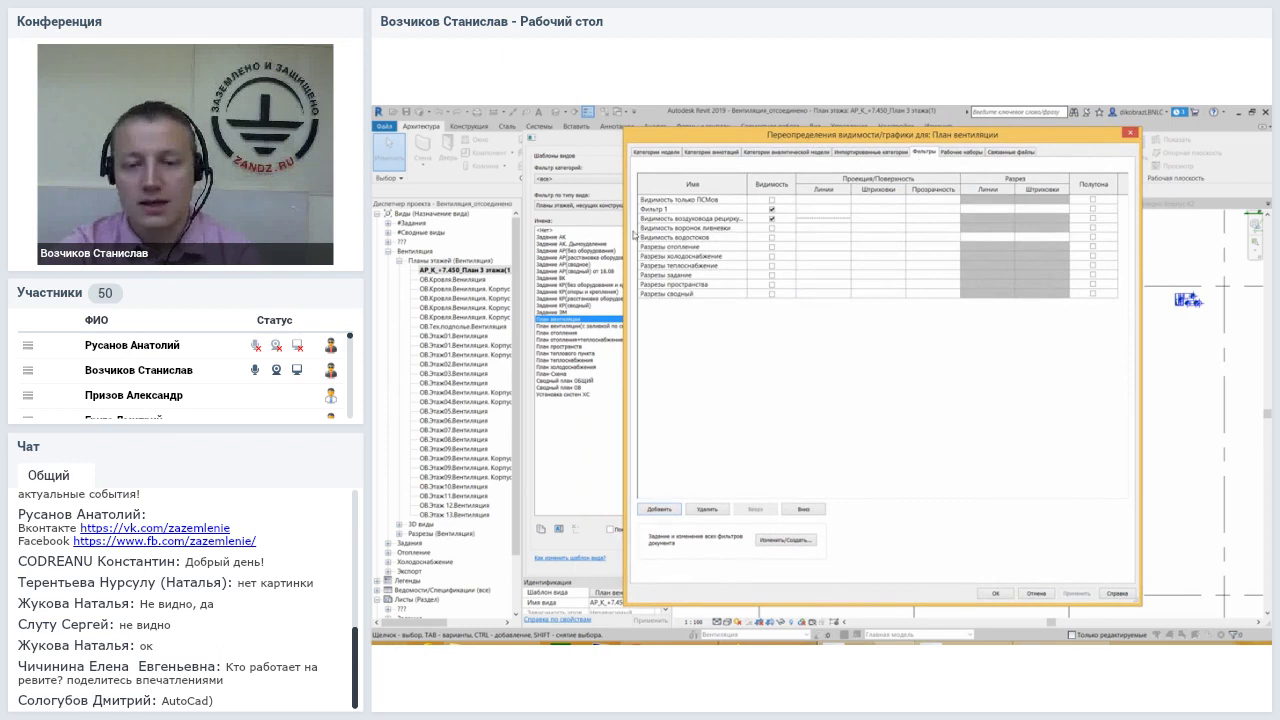
click(771, 210)
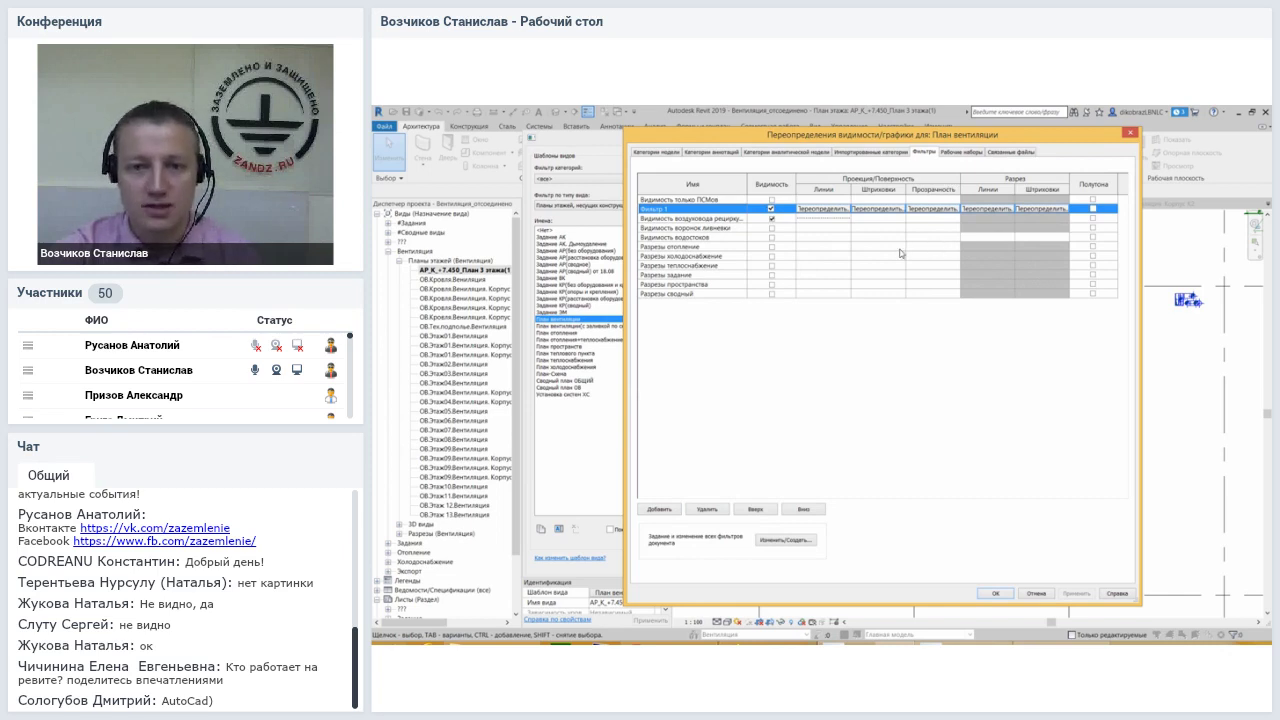
click(835, 212)
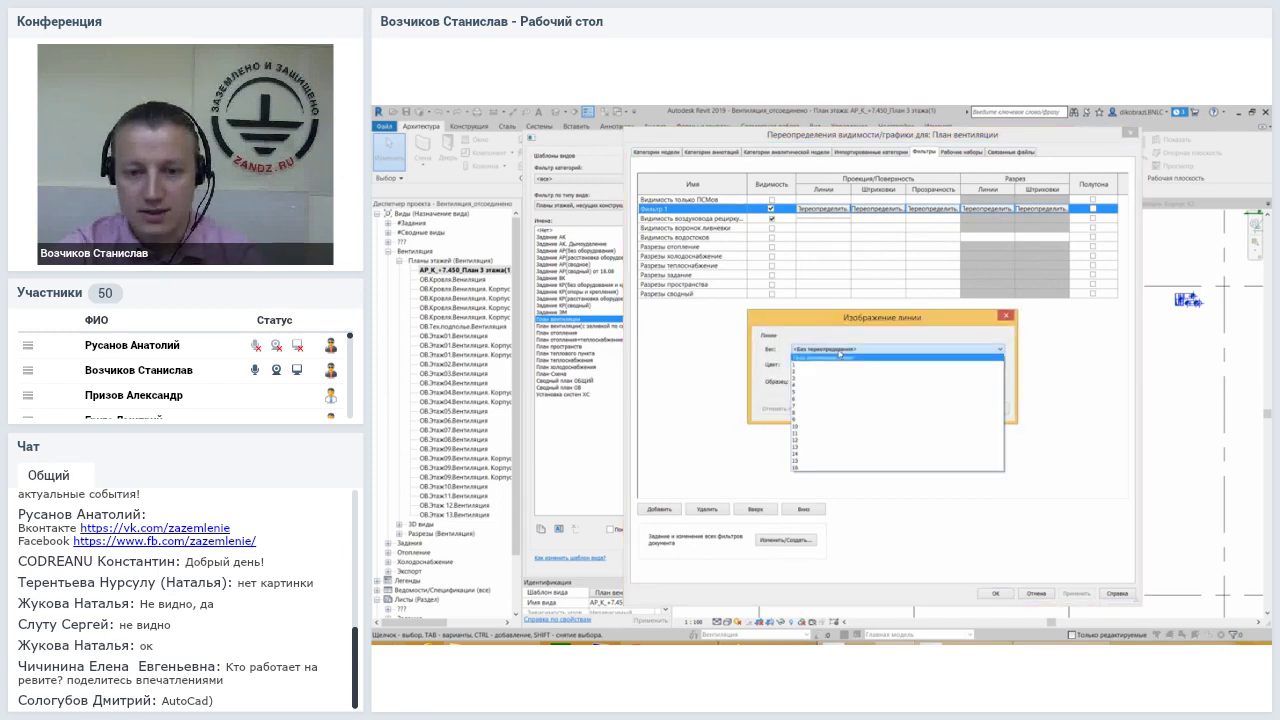
click(843, 366)
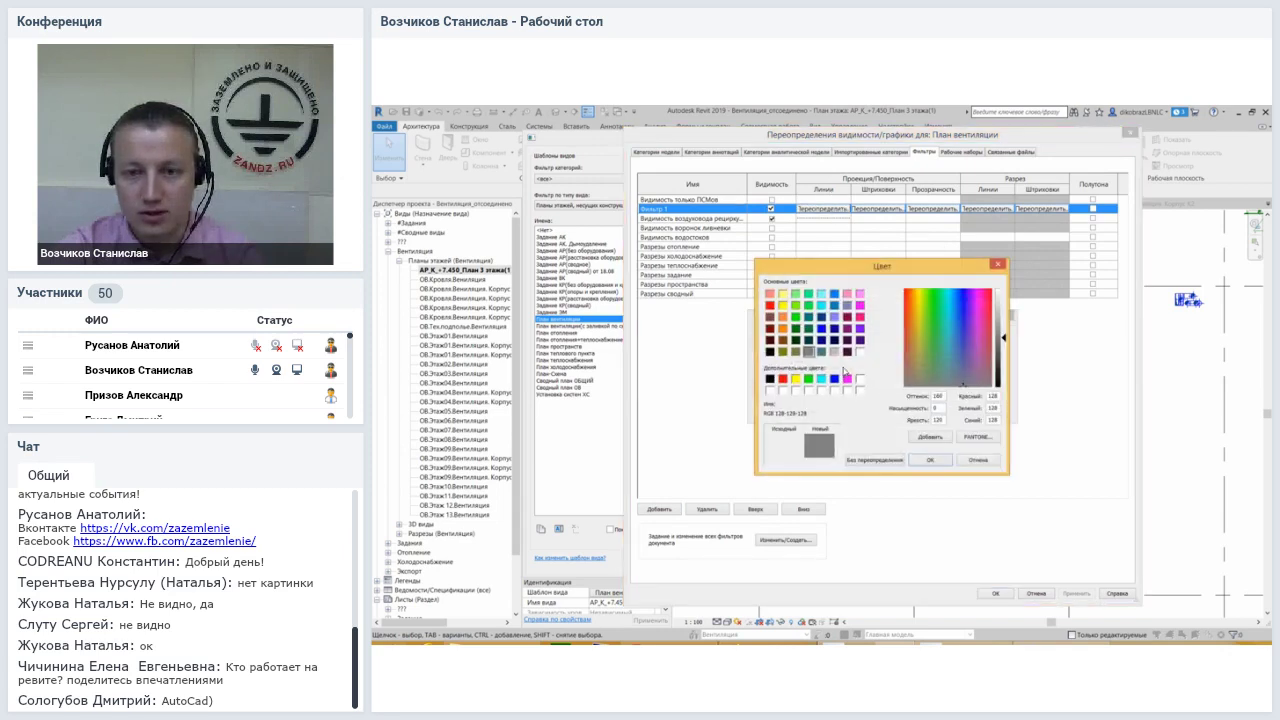
click(958, 458)
click(892, 384)
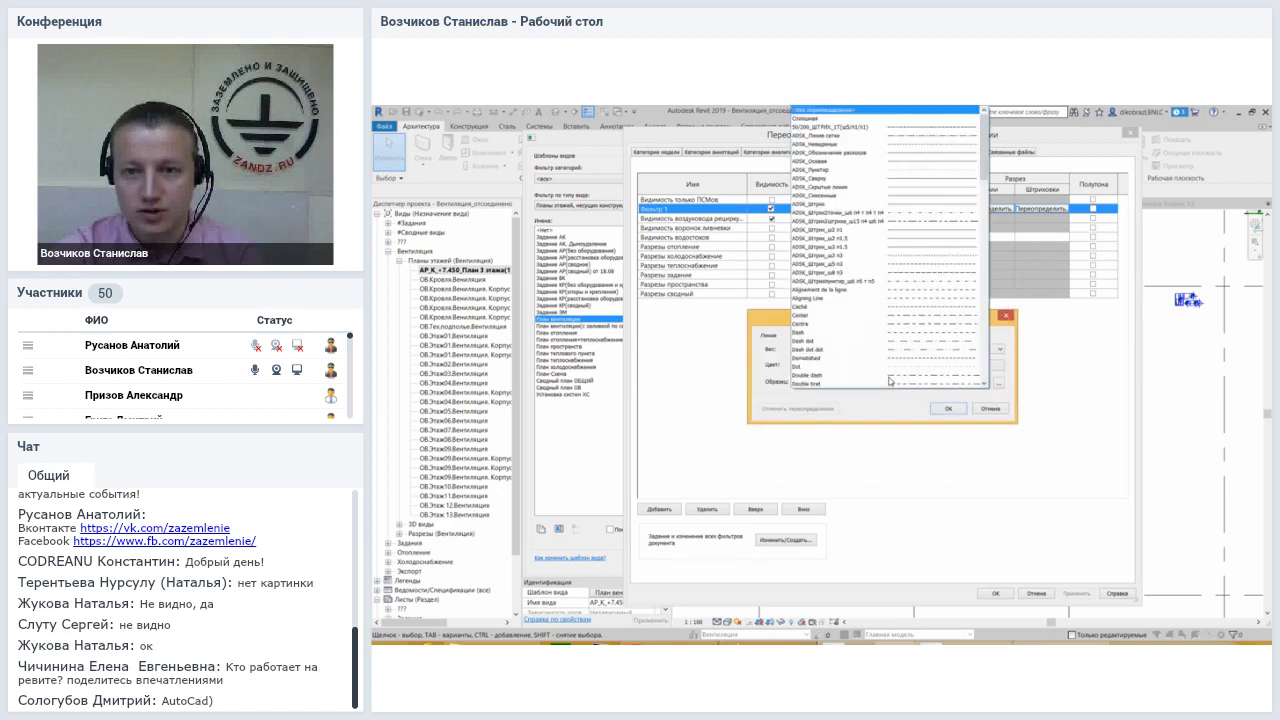
click(912, 270)
click(948, 408)
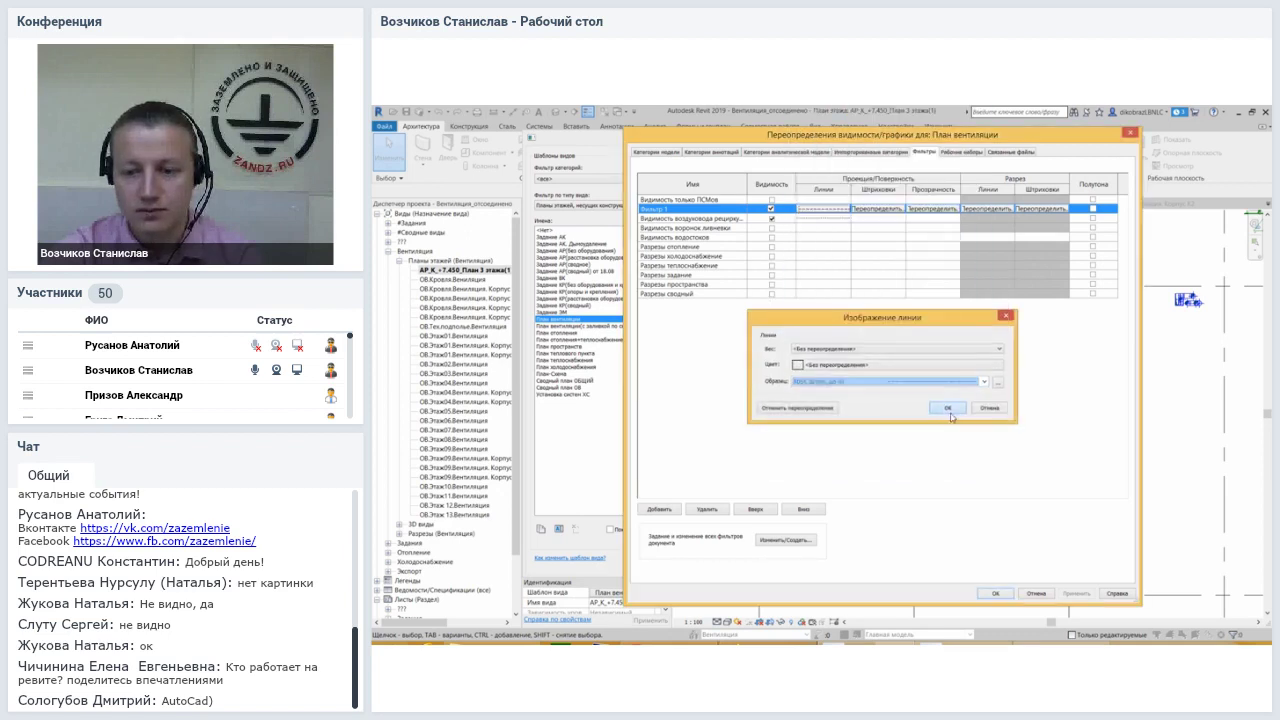
click(1000, 590)
Confirm the view template settings and zoom around the ventilation floor plan
click(932, 564)
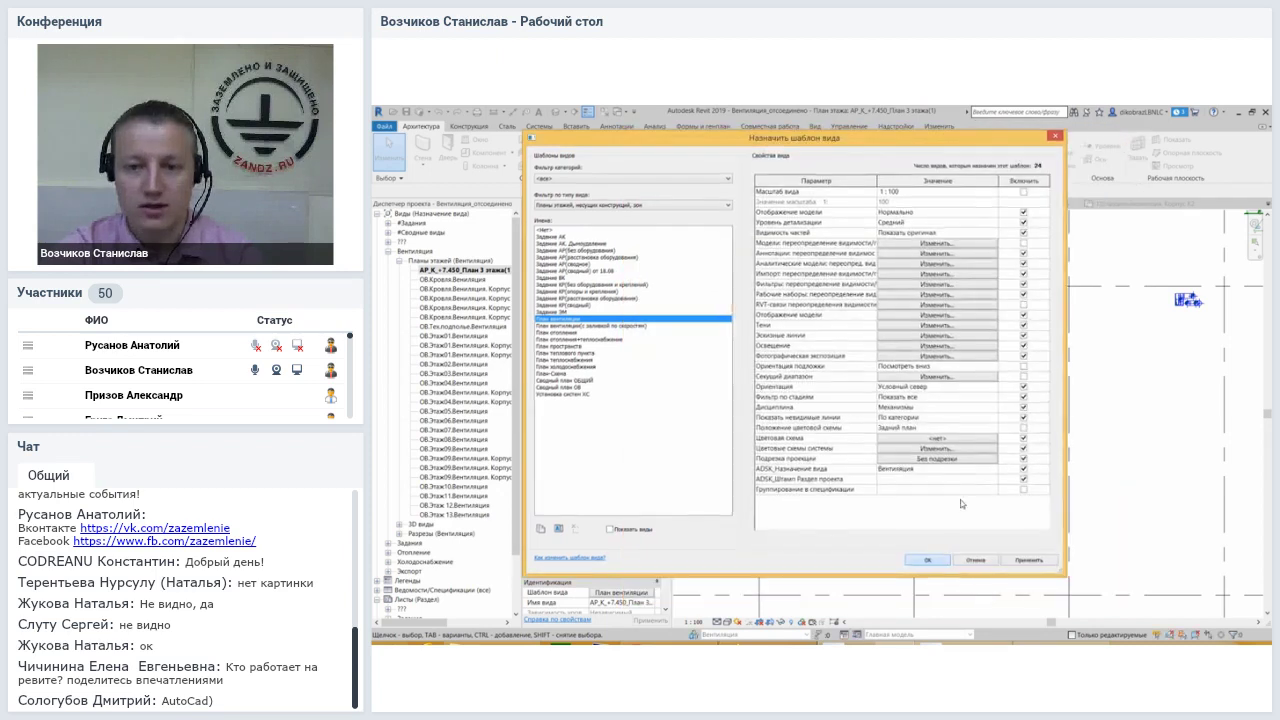
middle_drag(943, 414, 927, 392)
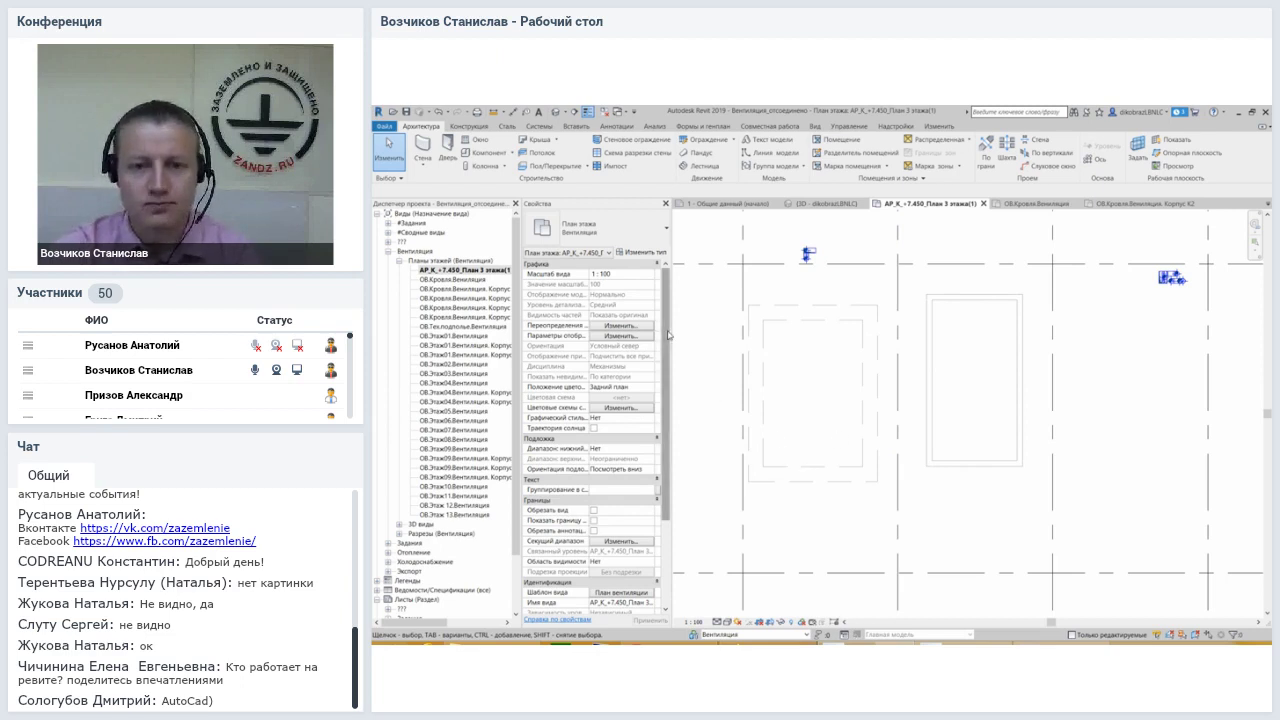
scroll(668, 335, down, 5)
scroll(668, 335, up, 5)
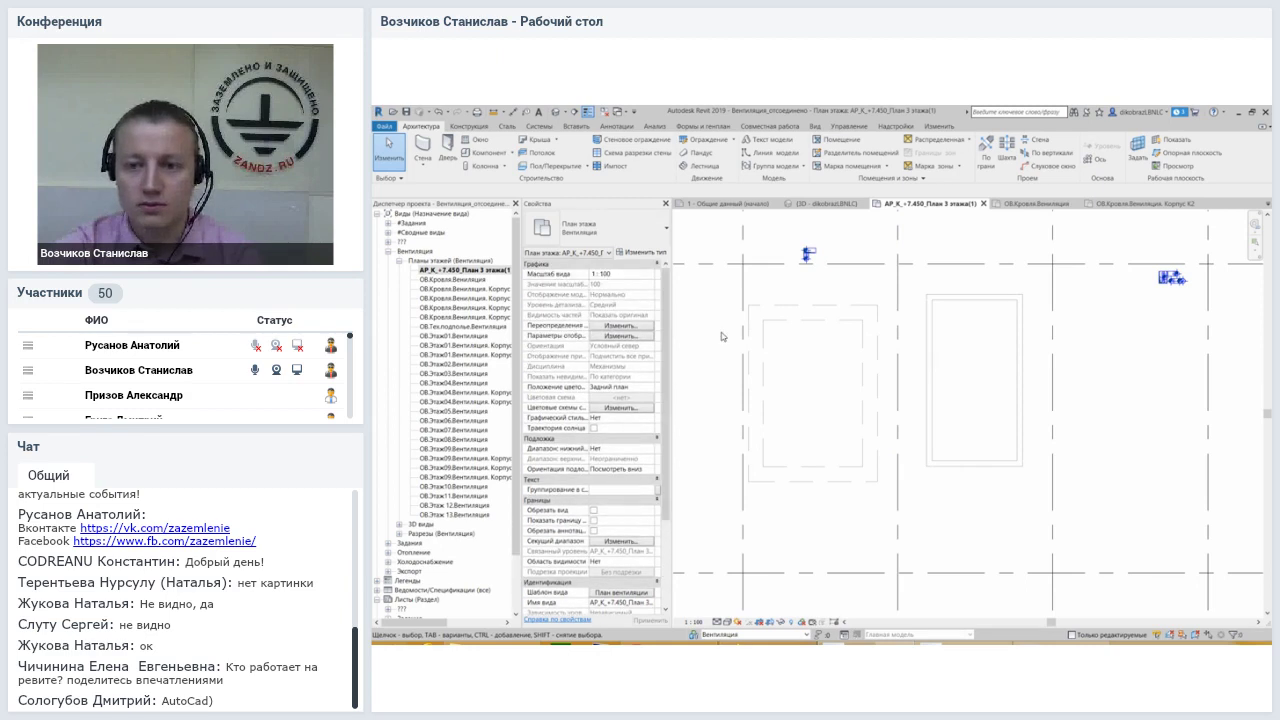
scroll(865, 368, down, 1)
scroll(939, 316, down, 2)
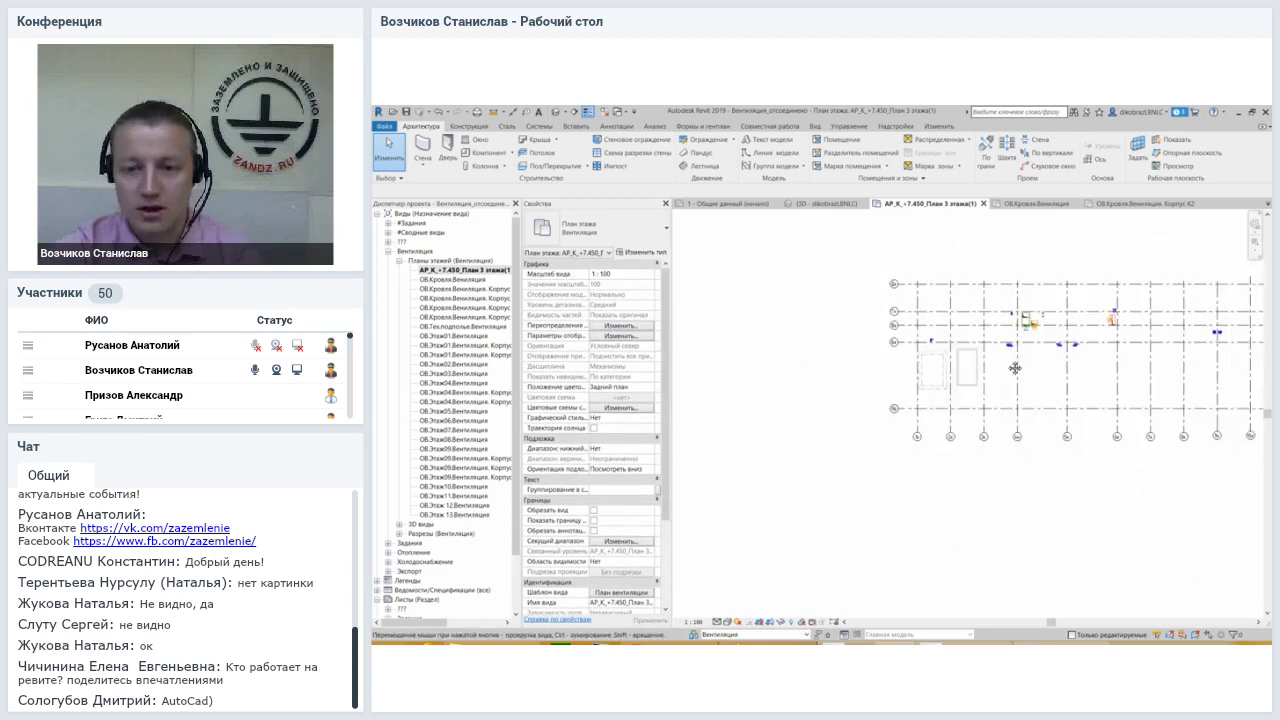
scroll(939, 316, down, 2)
scroll(900, 380, up, 1)
Frame the plan's grids and bring up the Annotate tools
scroll(870, 430, up, 1)
scroll(860, 449, up, 1)
scroll(860, 449, up, 1)
middle_drag(762, 313, 759, 290)
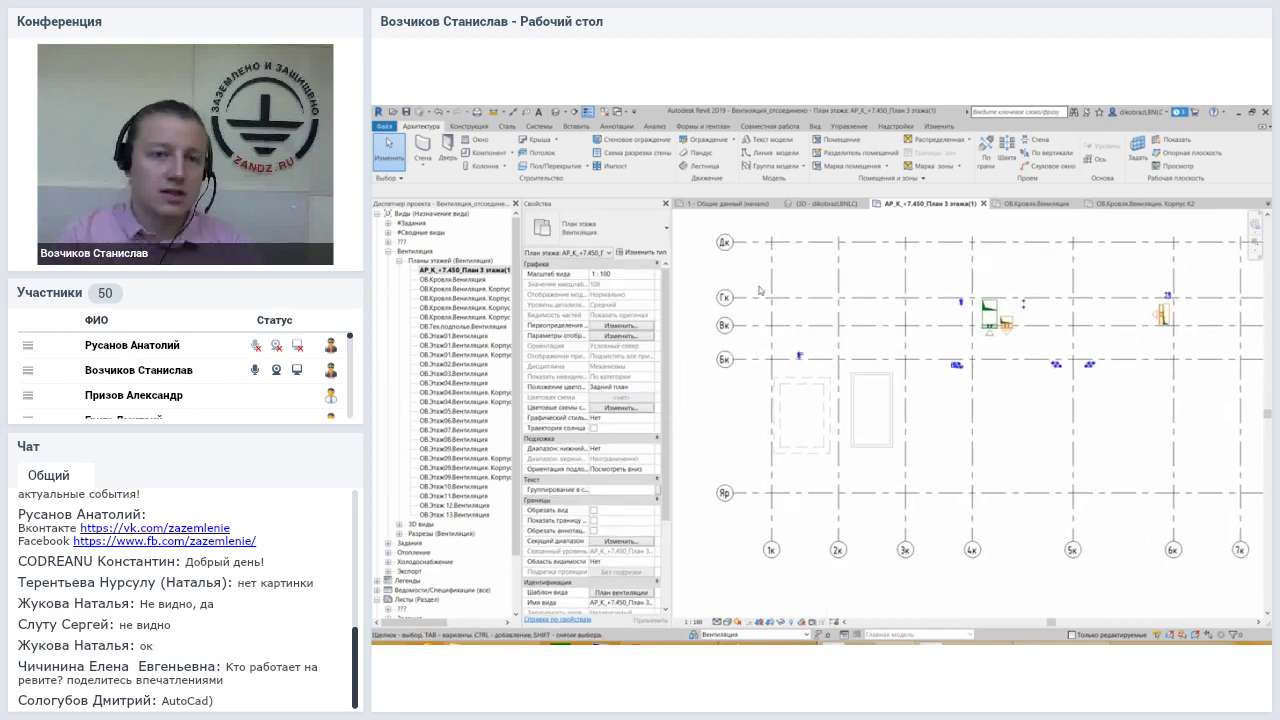
click(616, 126)
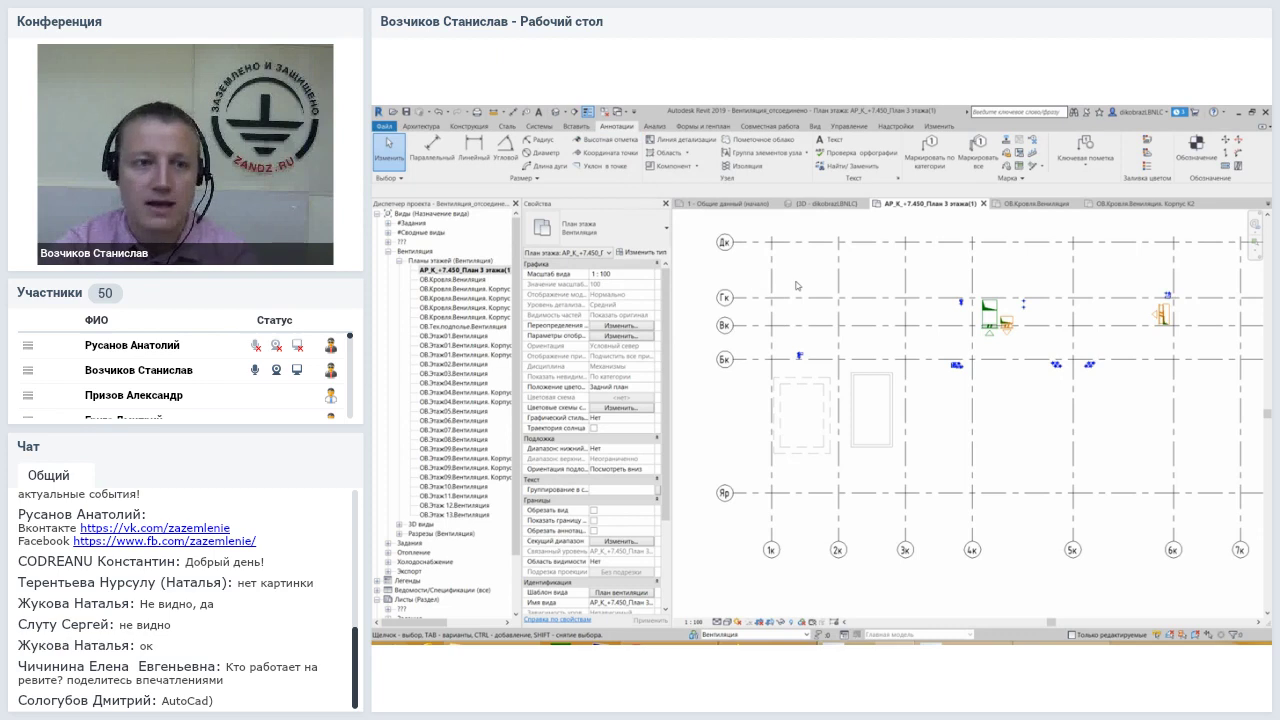
middle_drag(802, 285, 798, 296)
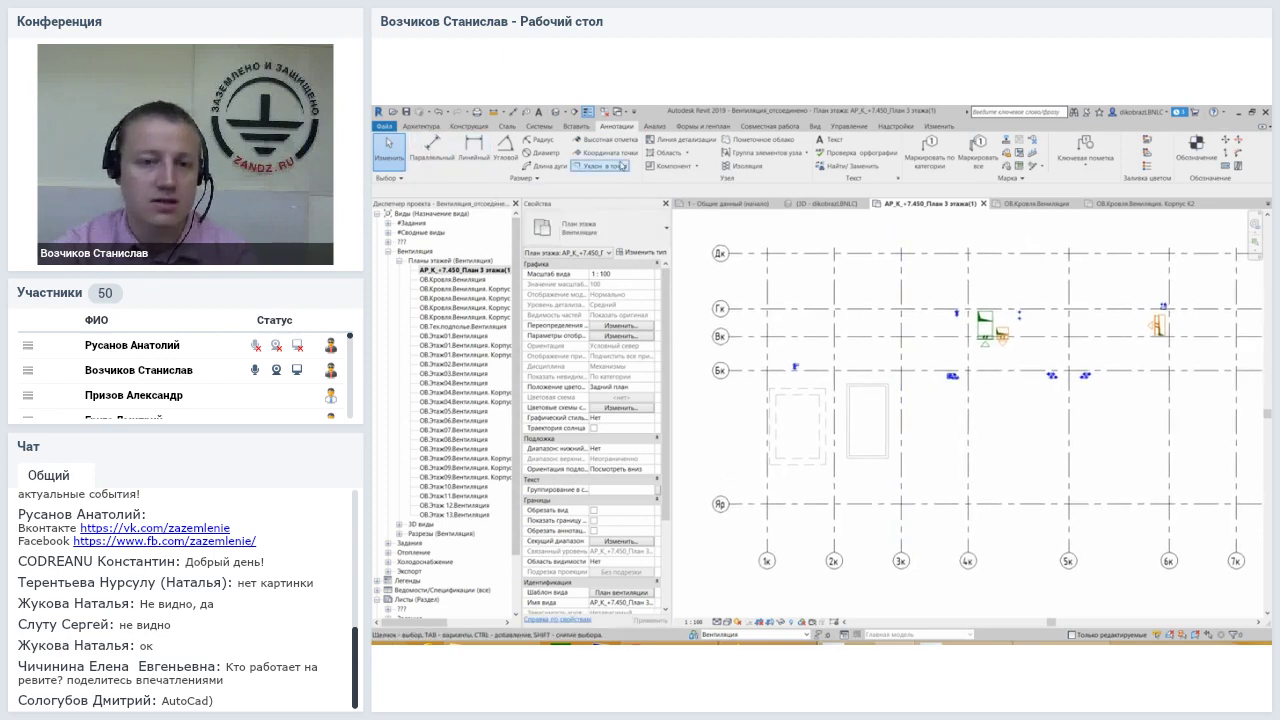
Place an aligned dimension chain across grids 1к, 3к, 4к, 5к and 6к
click(432, 150)
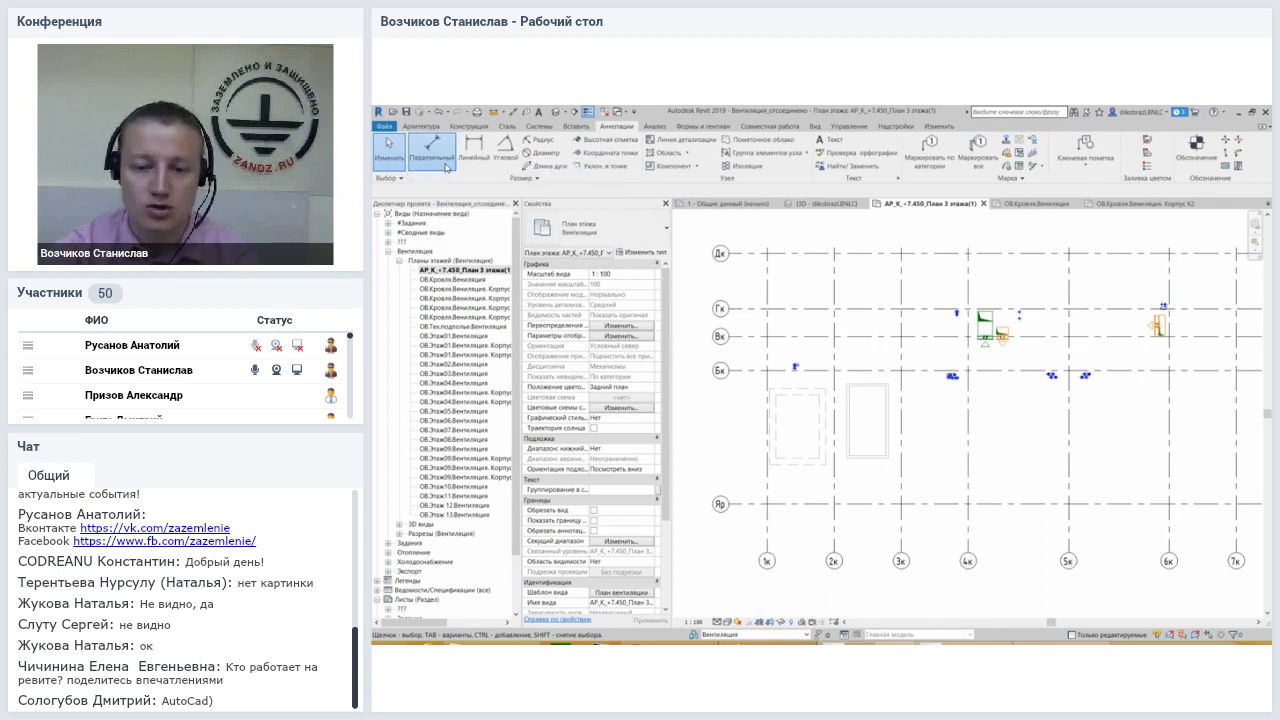
click(833, 518)
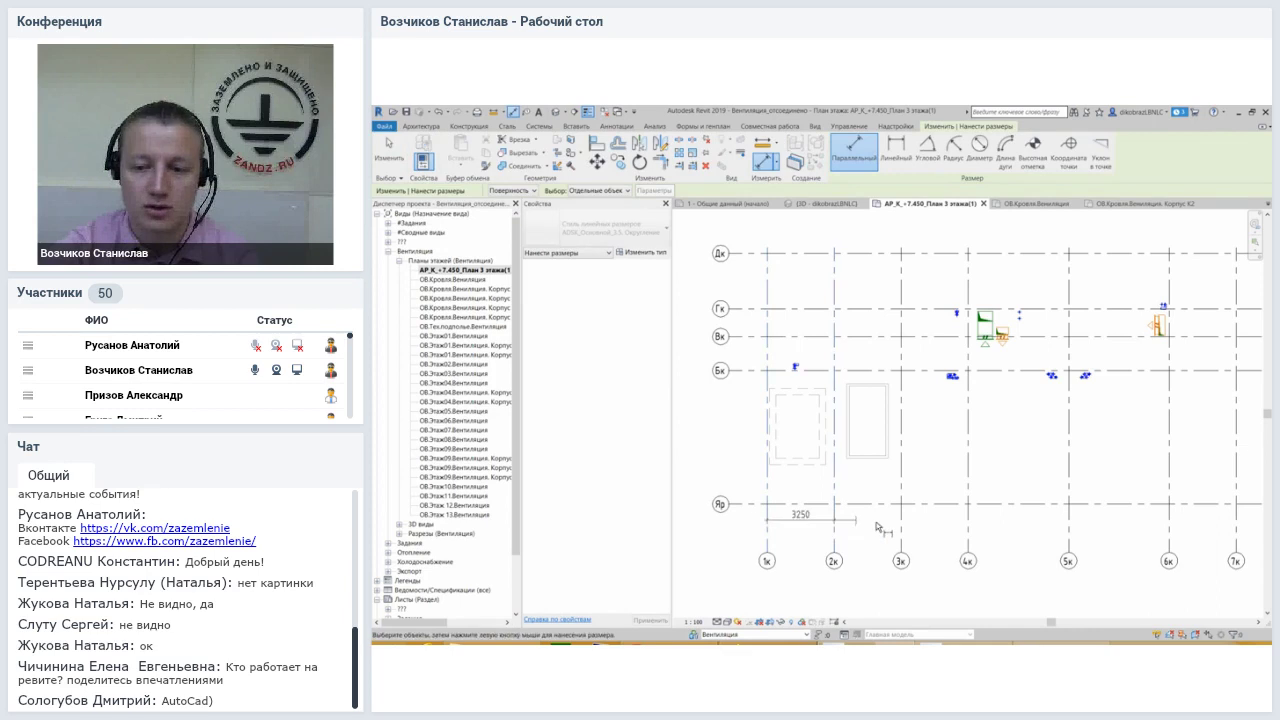
click(900, 520)
click(967, 522)
click(1068, 522)
click(1170, 527)
click(1172, 530)
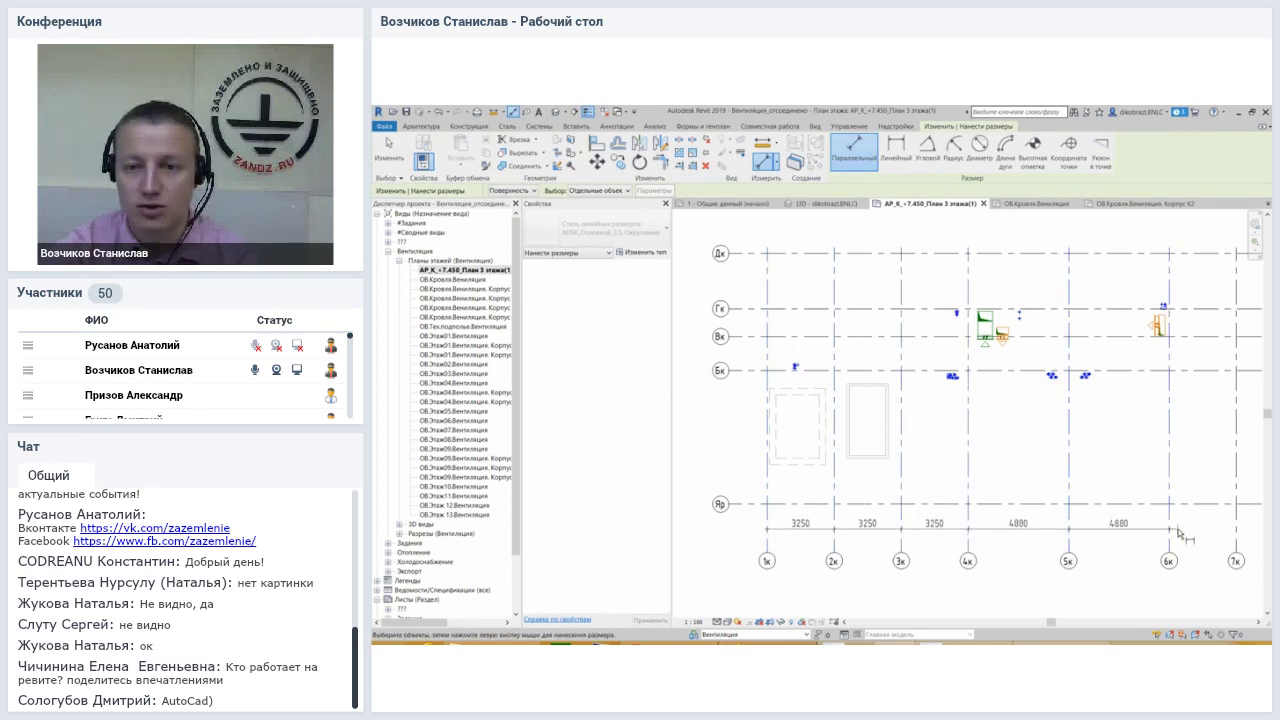
Add a 2910 aligned dimension from the gridline to the duct fitting
scroll(1022, 322, up, 5)
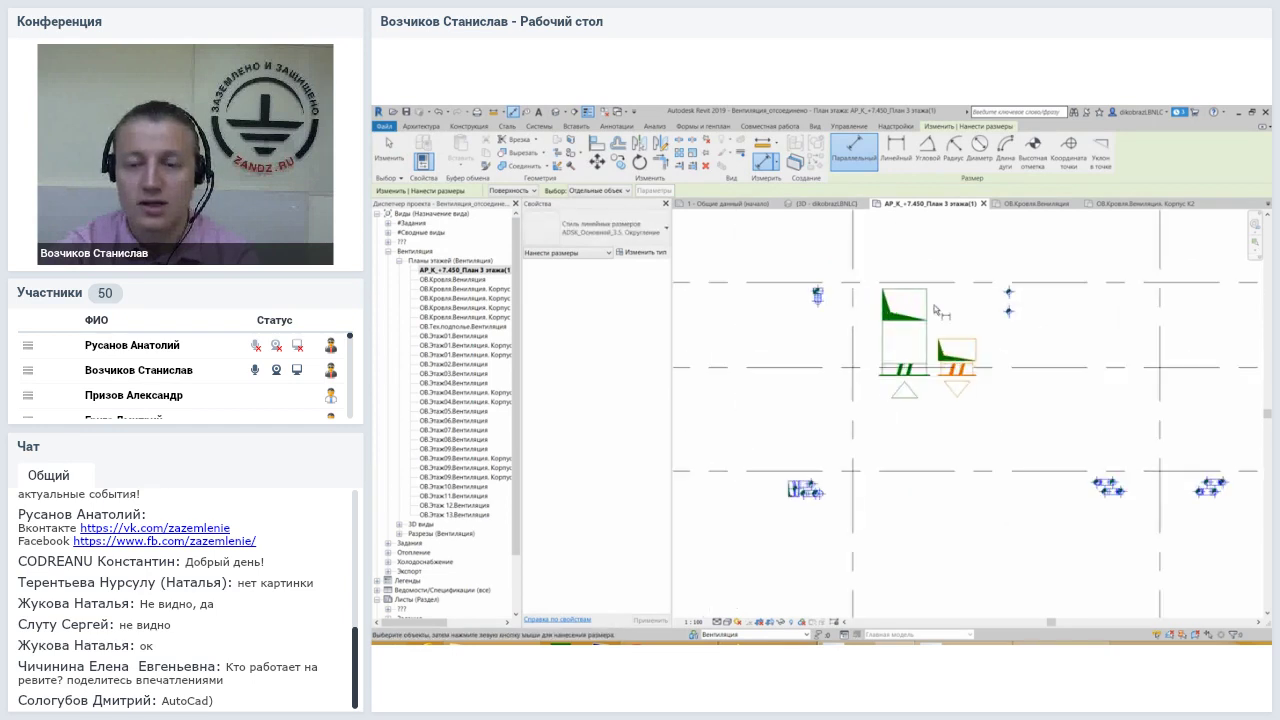
scroll(843, 258, down, 3)
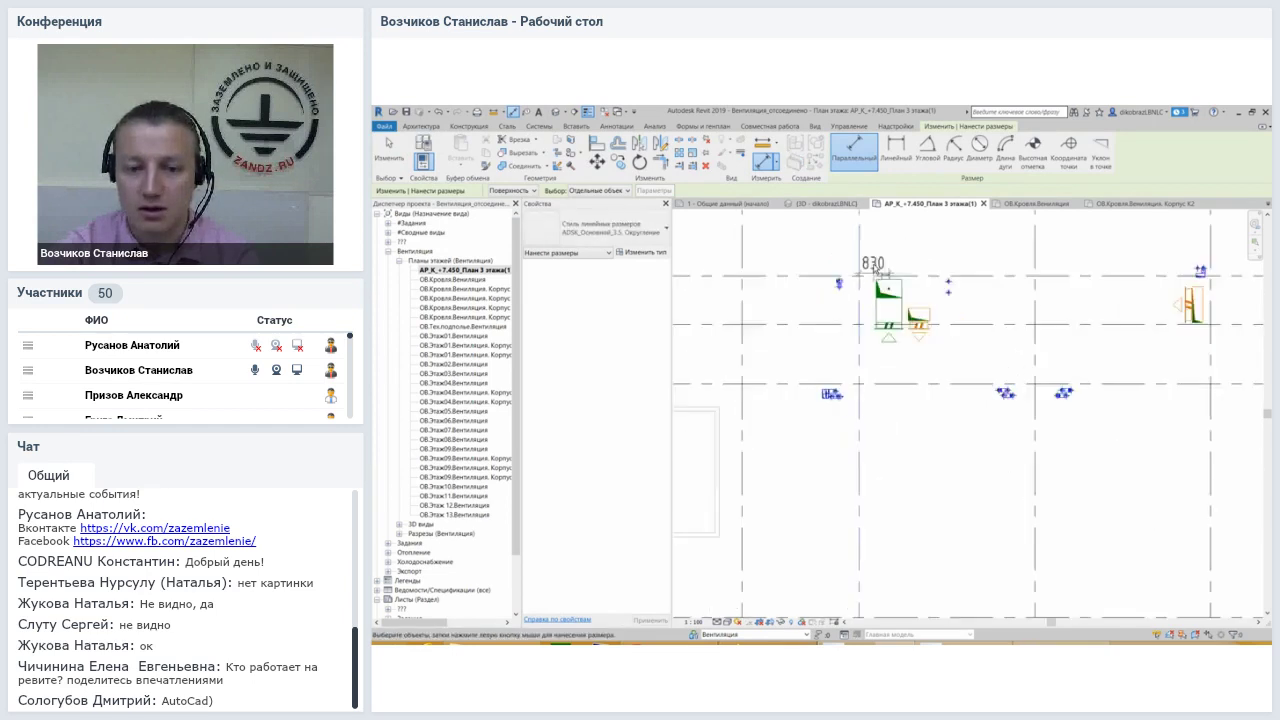
mouse_move(947, 302)
middle_down()
mouse_move(960, 359)
mouse_move(1028, 262)
middle_up()
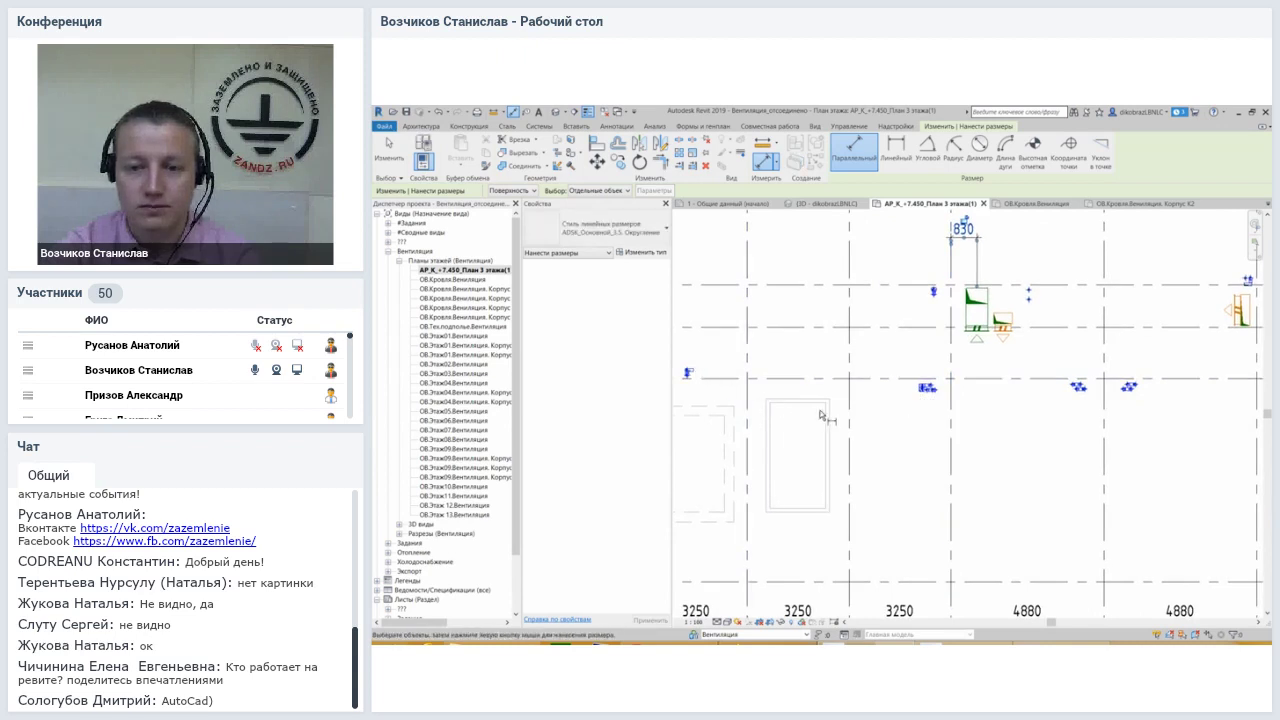
click(922, 388)
click(876, 440)
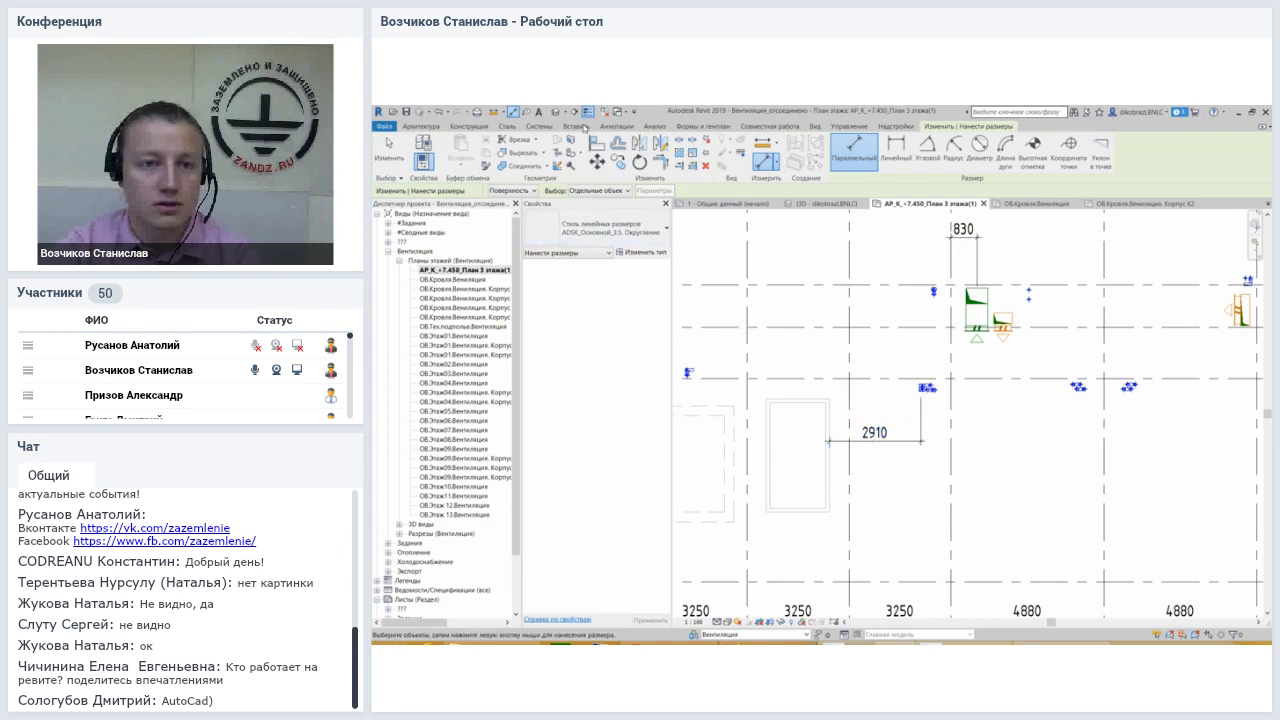
Place a 9.300 spot elevation with a bent leader at the wall corner
click(617, 126)
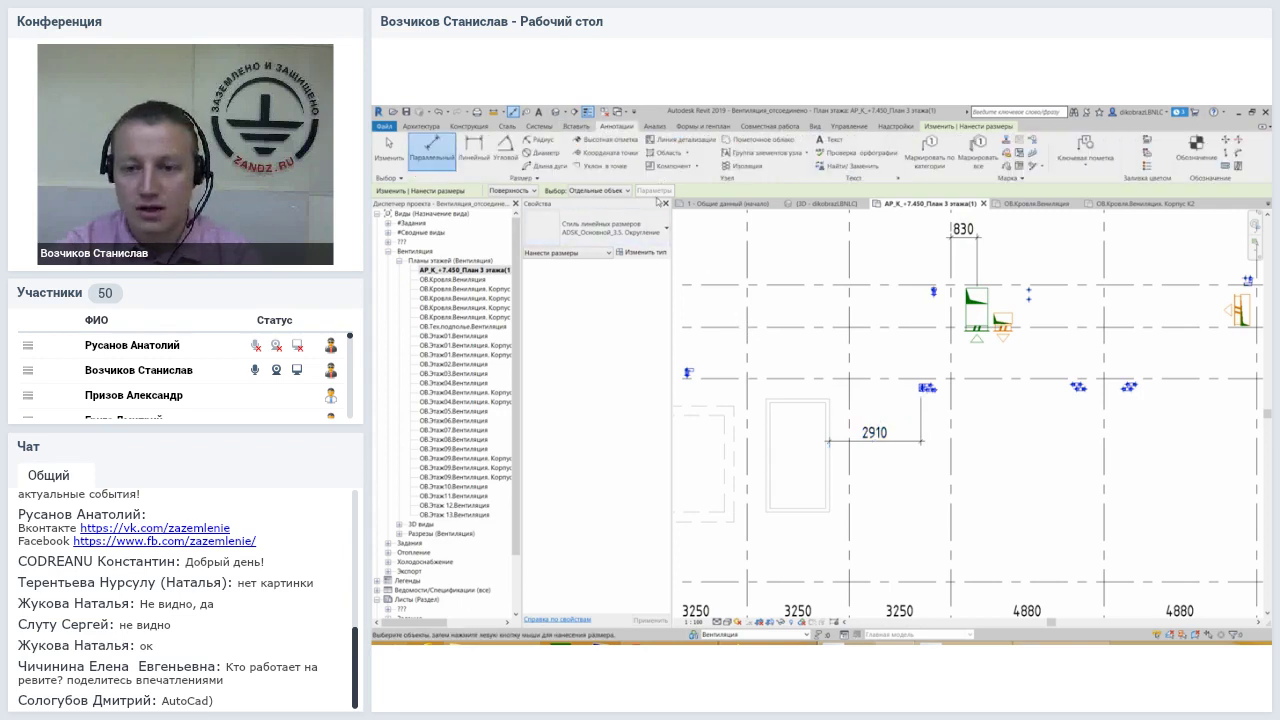
click(605, 139)
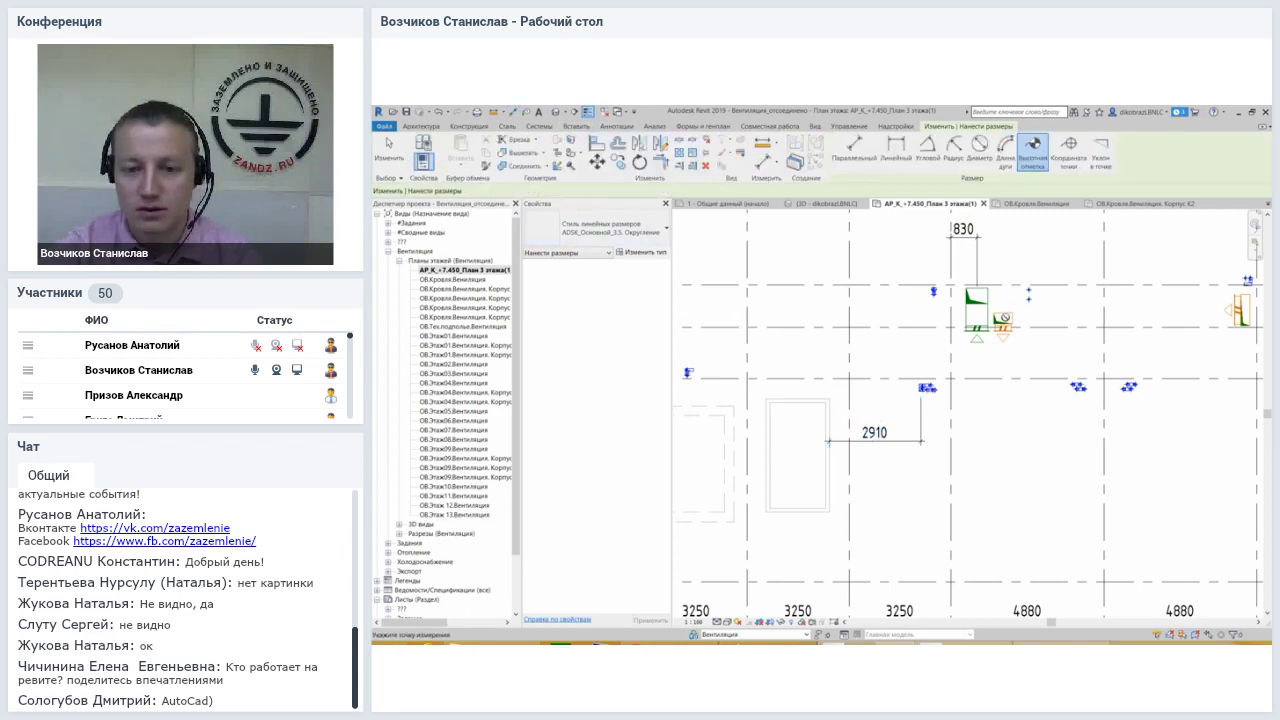
click(824, 400)
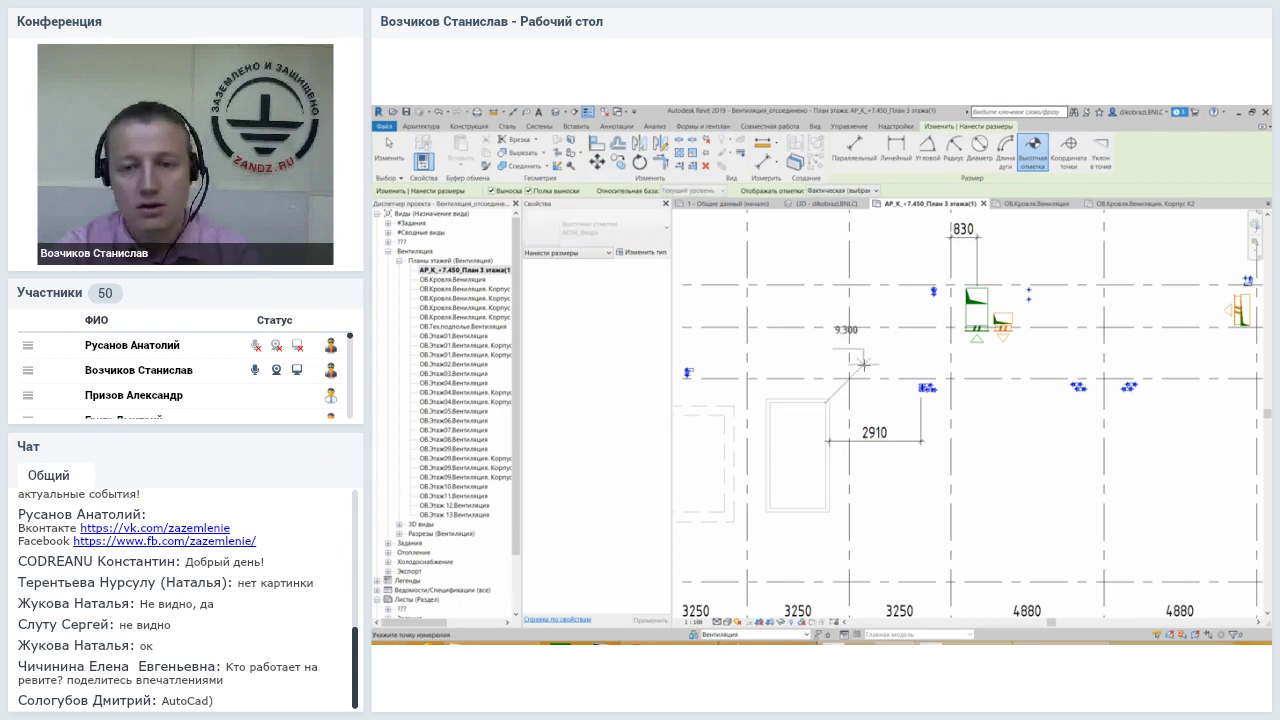
click(862, 364)
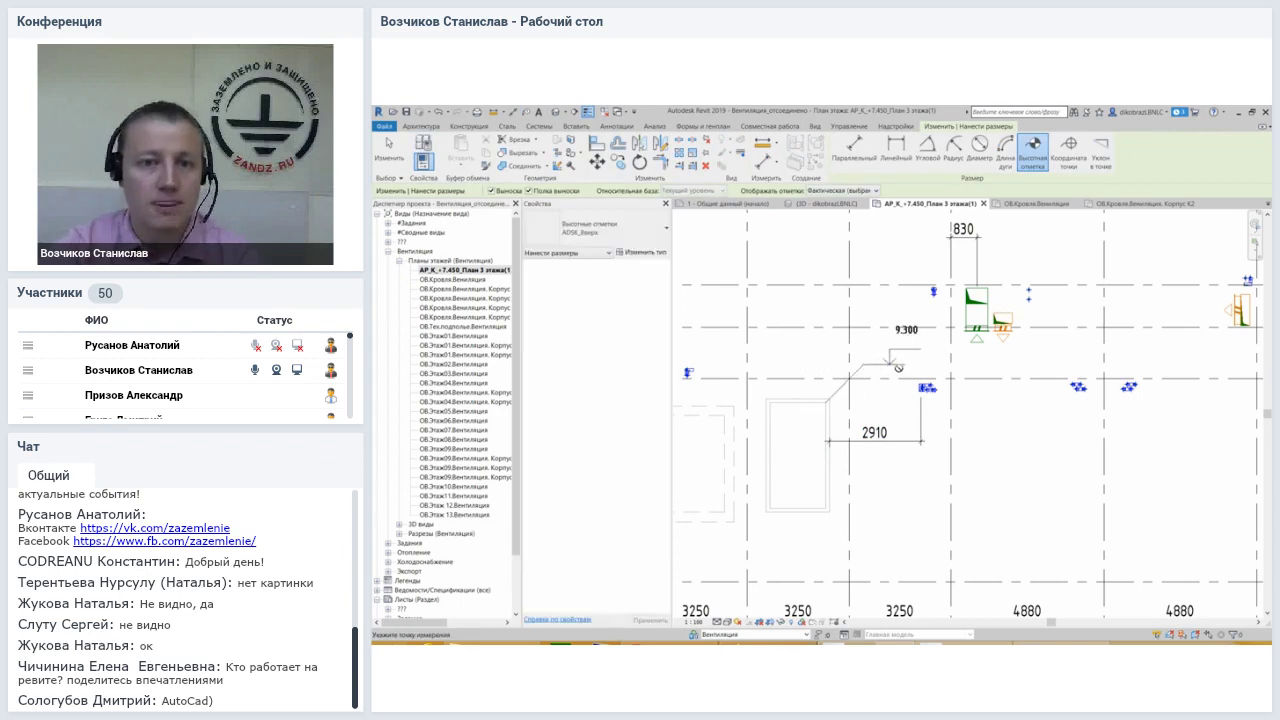
click(898, 367)
key(Escape)
scroll(780, 375, down, 1)
scroll(780, 375, down, 1)
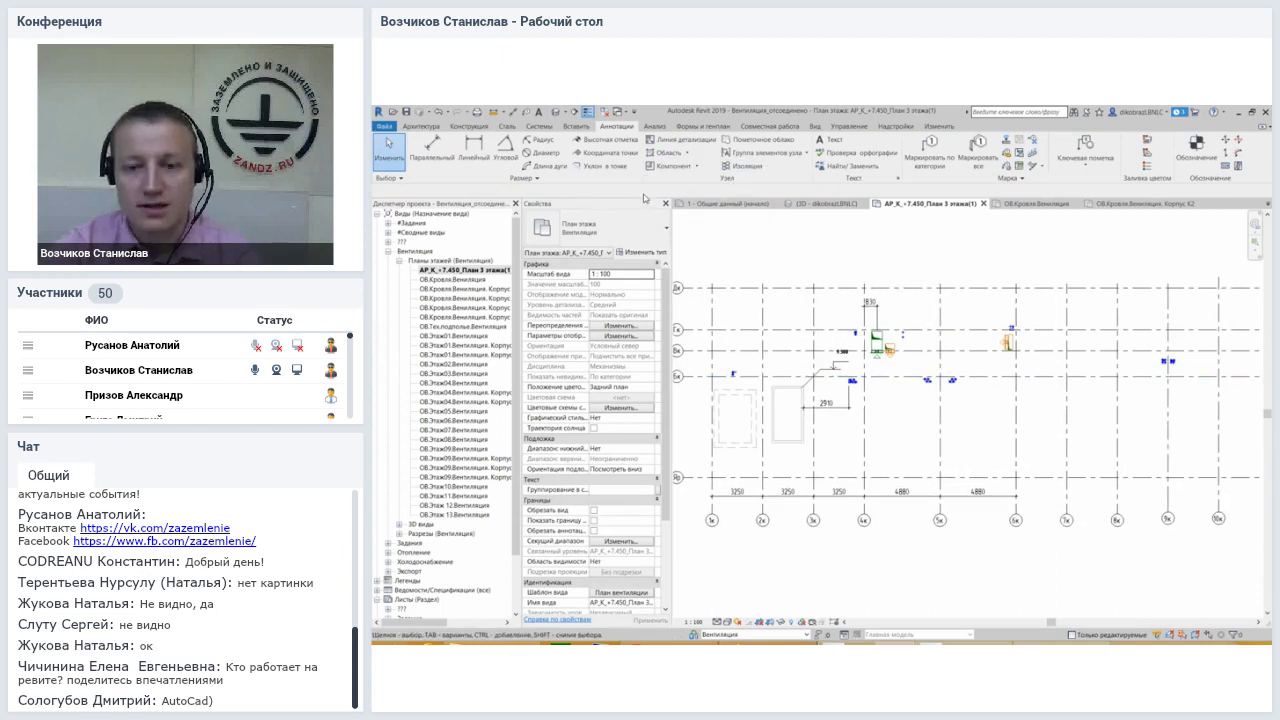
Start a detail line using the ADSK_Штрих_Черная line style
middle_drag(870, 430, 926, 428)
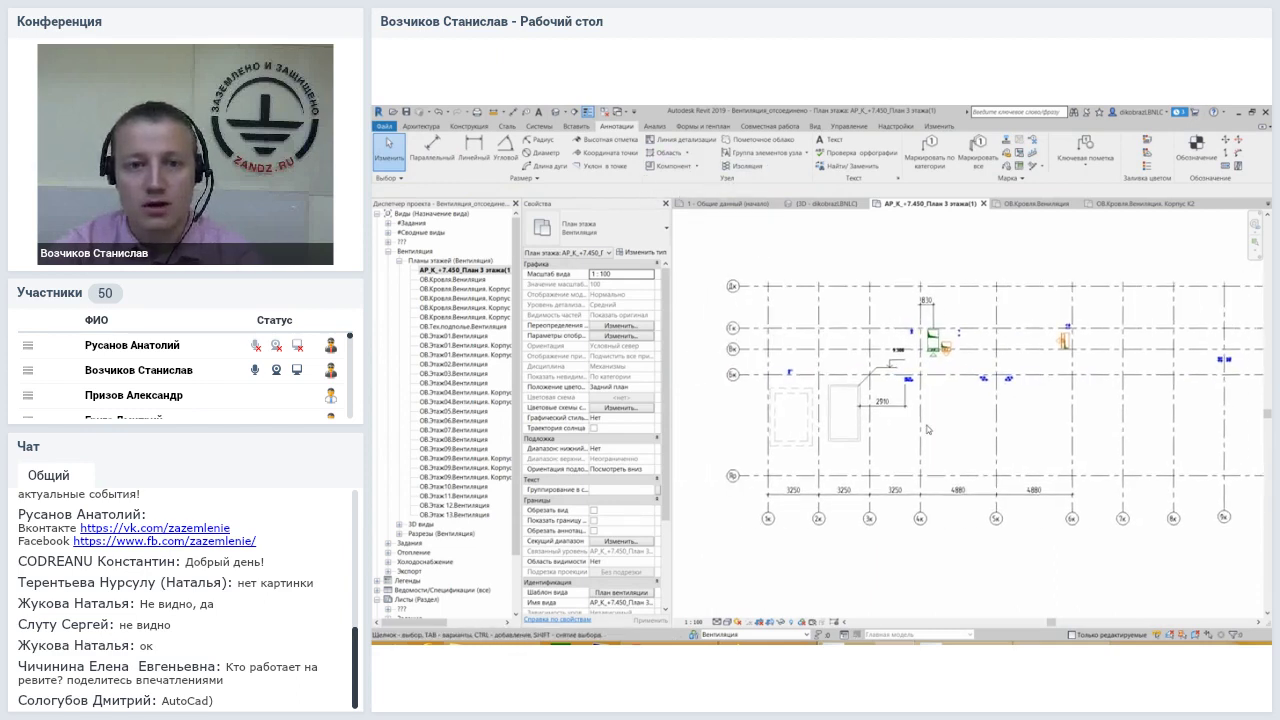
scroll(926, 428, up, 1)
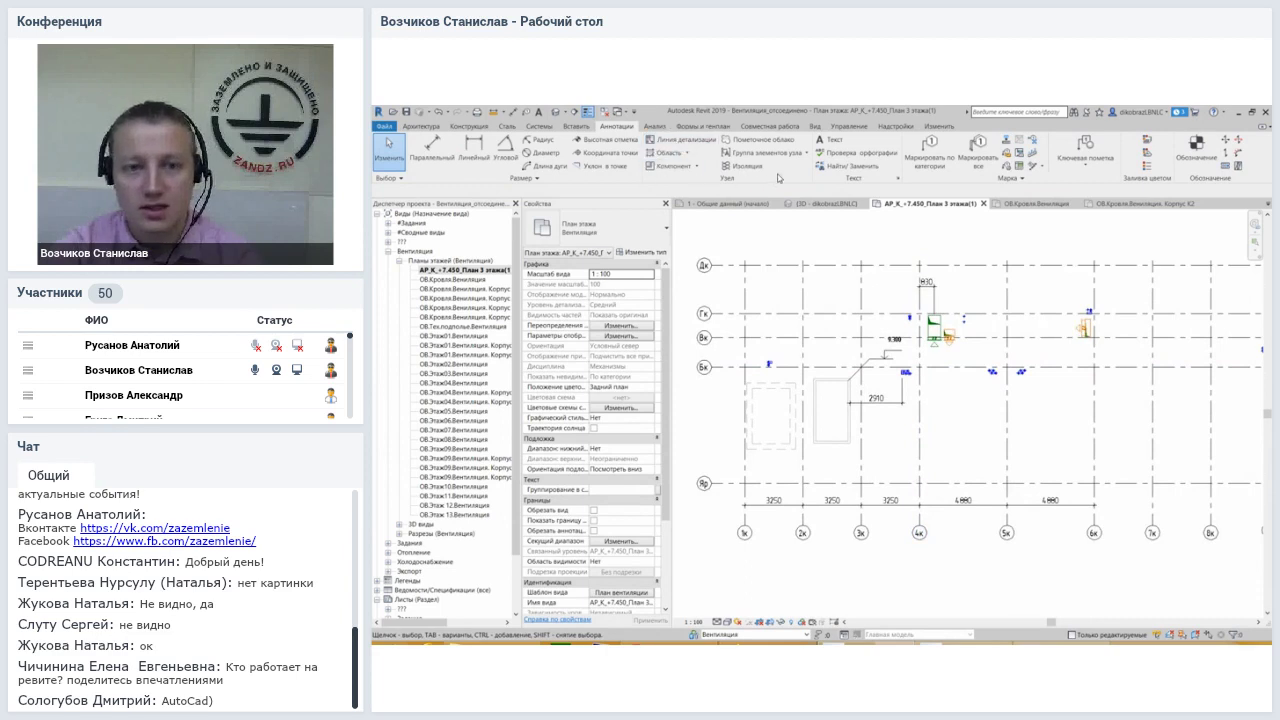
click(680, 142)
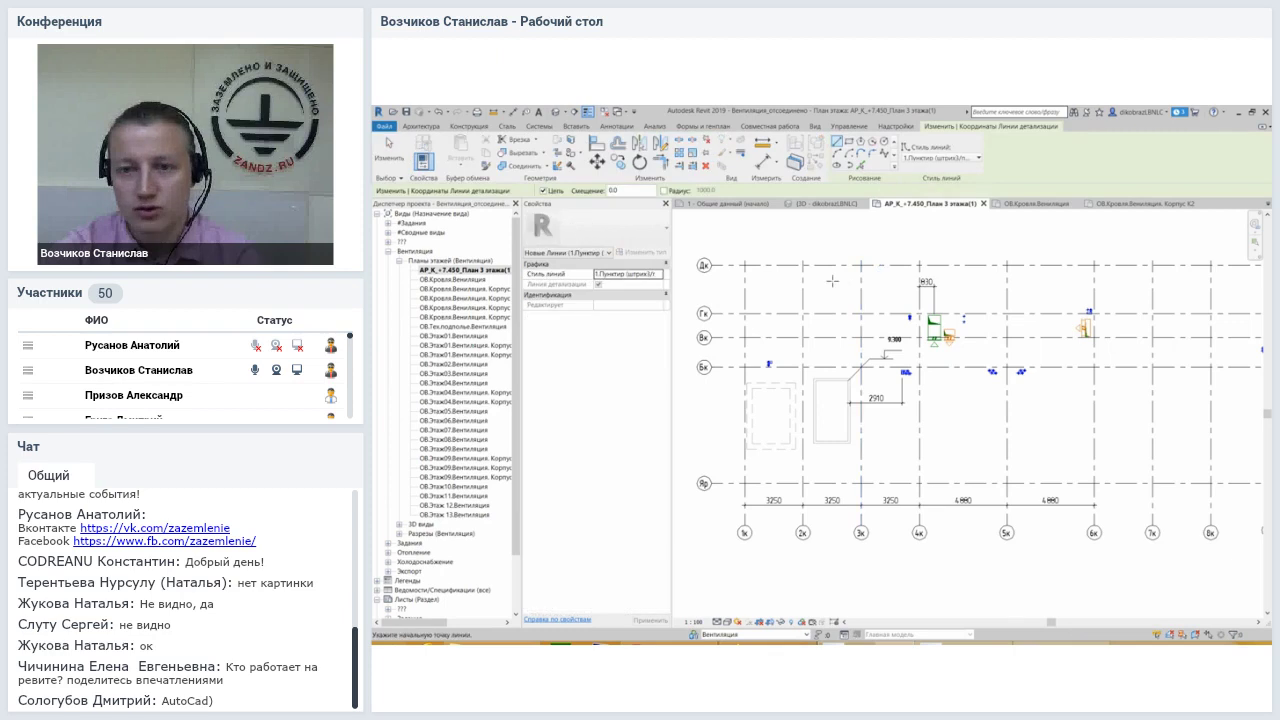
scroll(832, 281, up, 2)
click(940, 158)
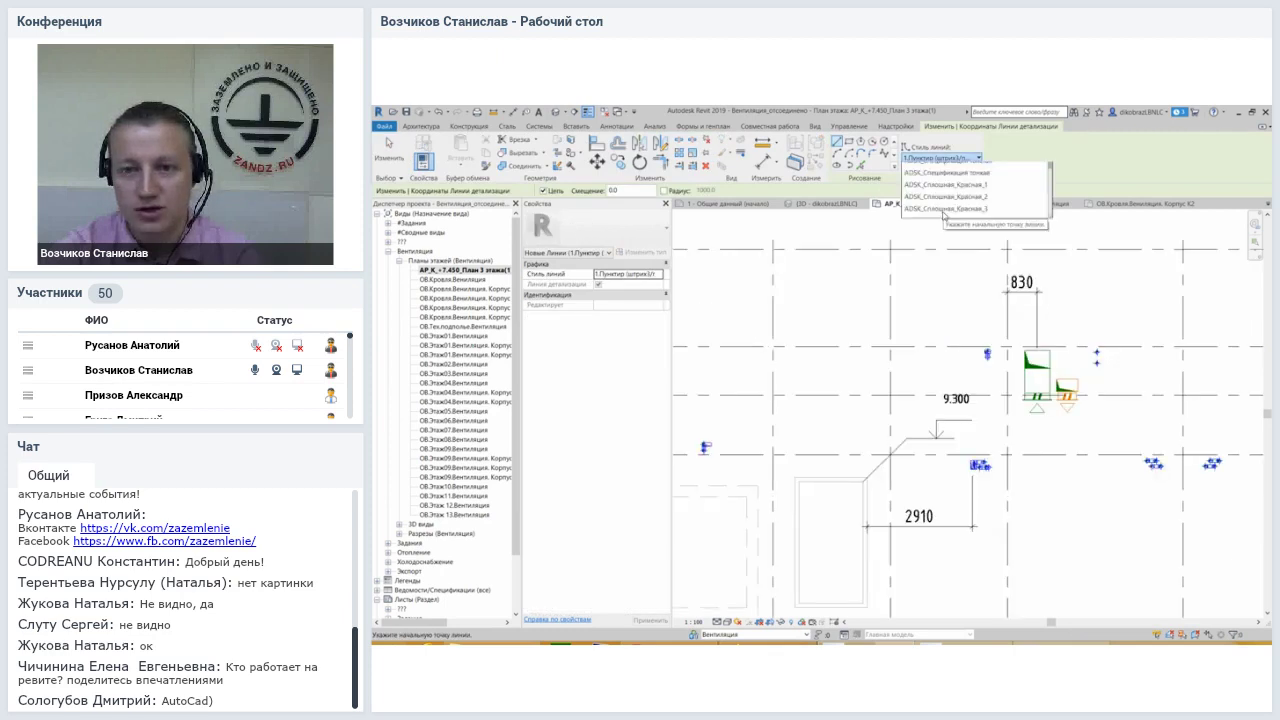
mouse_move(1050, 252)
mouse_down()
mouse_move(1050, 190)
mouse_move(1050, 275)
mouse_up()
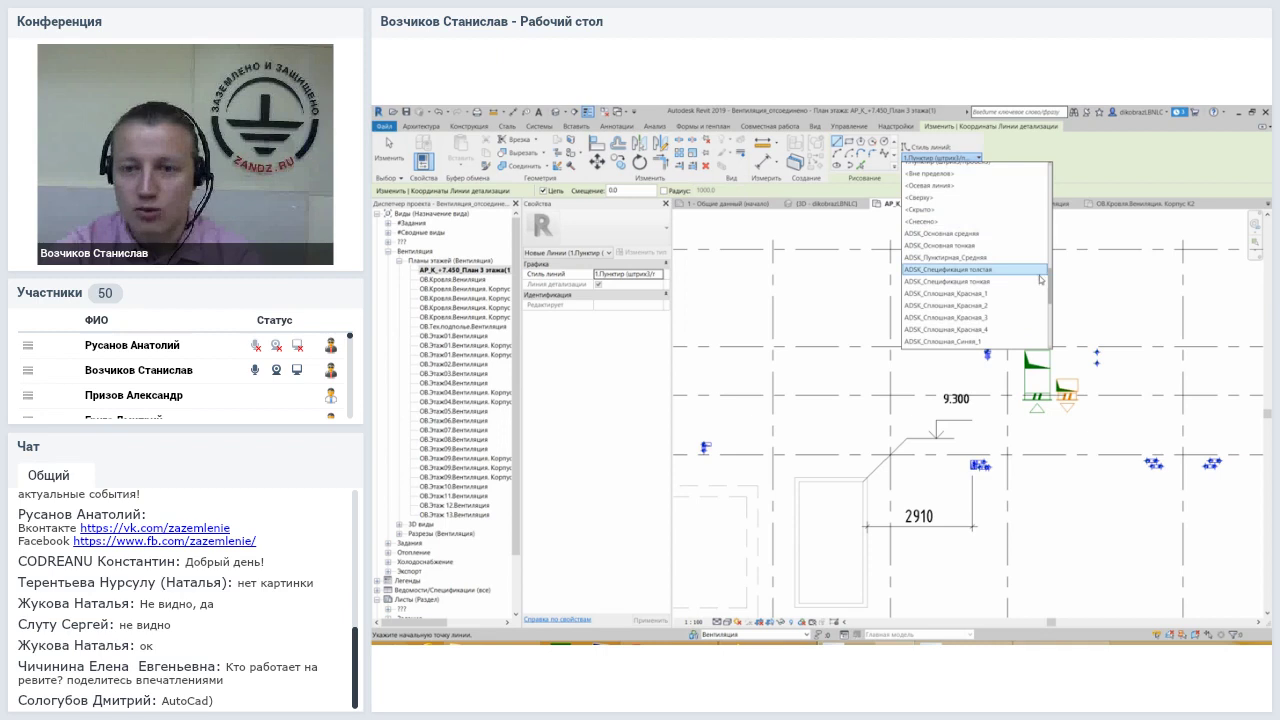
drag(1052, 283, 1050, 328)
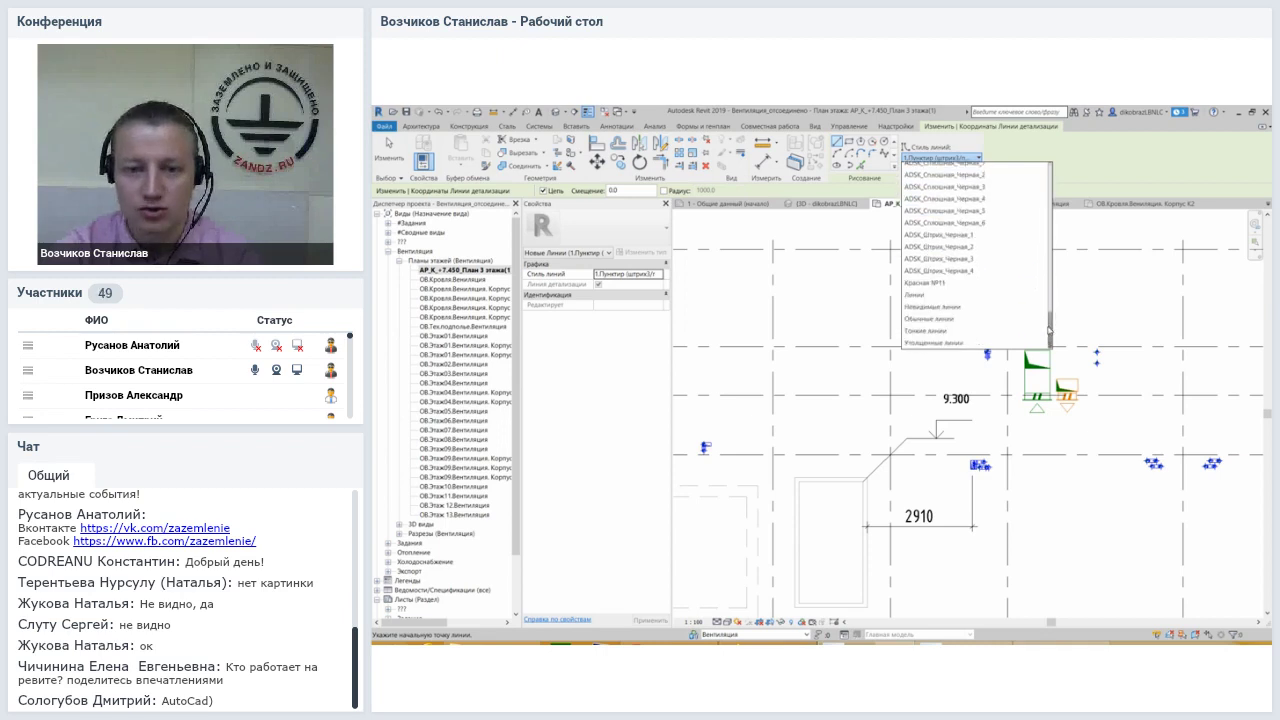
click(978, 268)
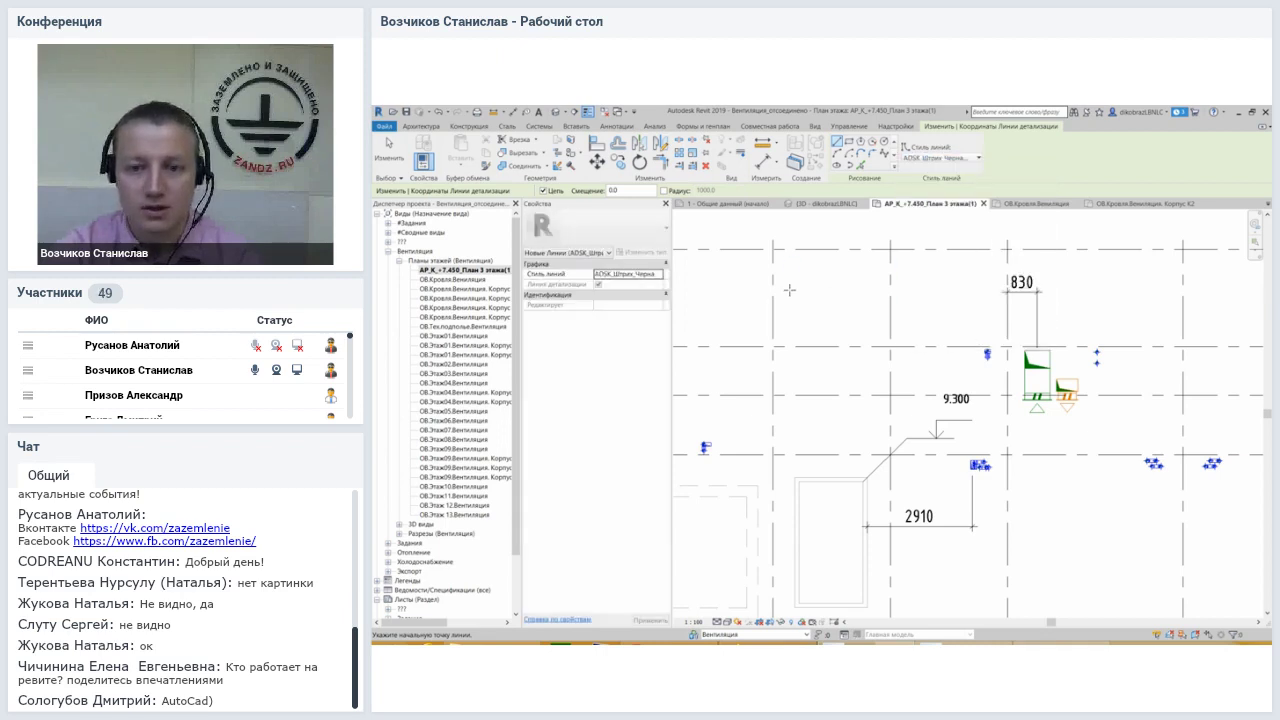
Draw a closed dashed triangle of detail lines near the grid corner, then deselect
click(852, 290)
scroll(853, 309, up, 3)
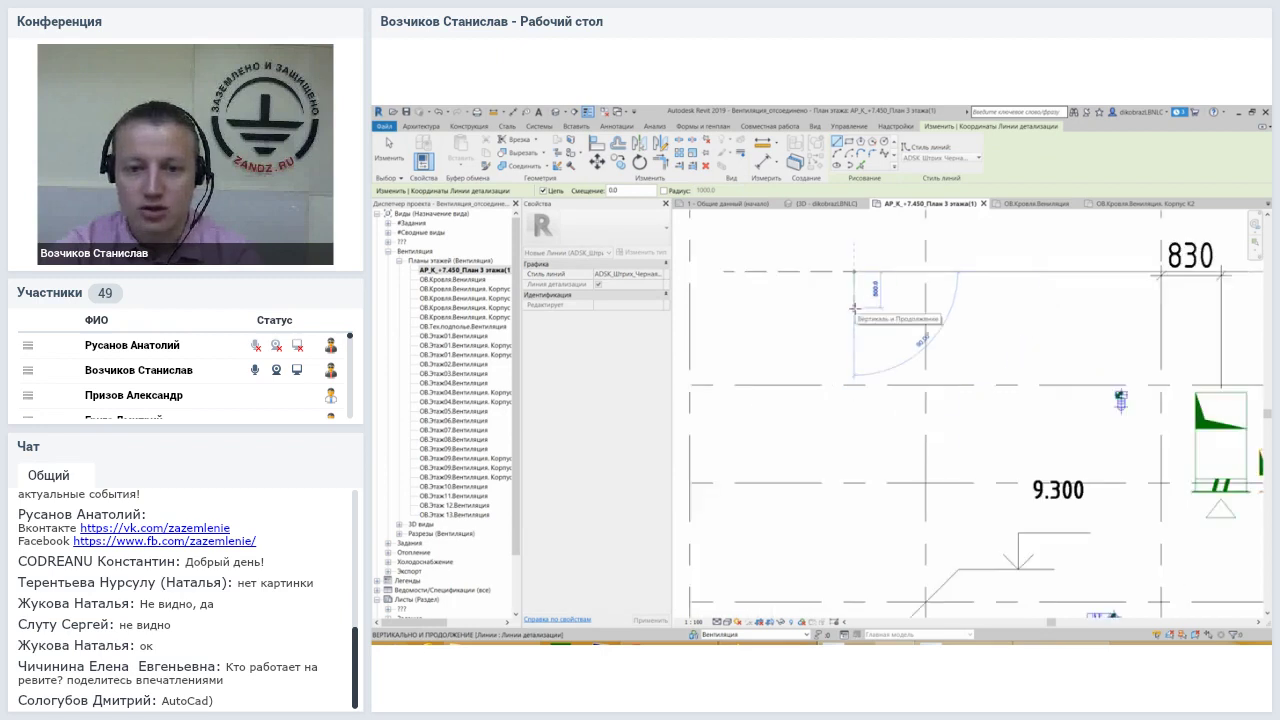
middle_drag(853, 309, 897, 369)
click(770, 331)
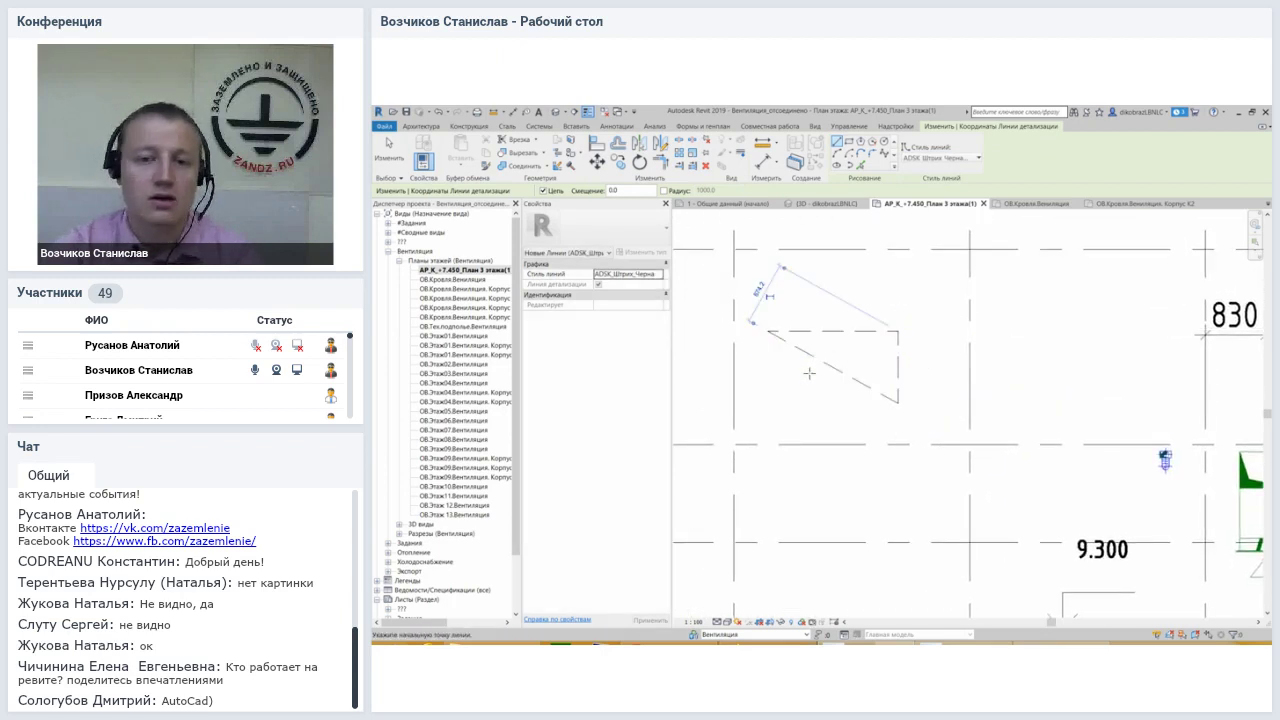
key(Escape)
key(Escape)
click(810, 359)
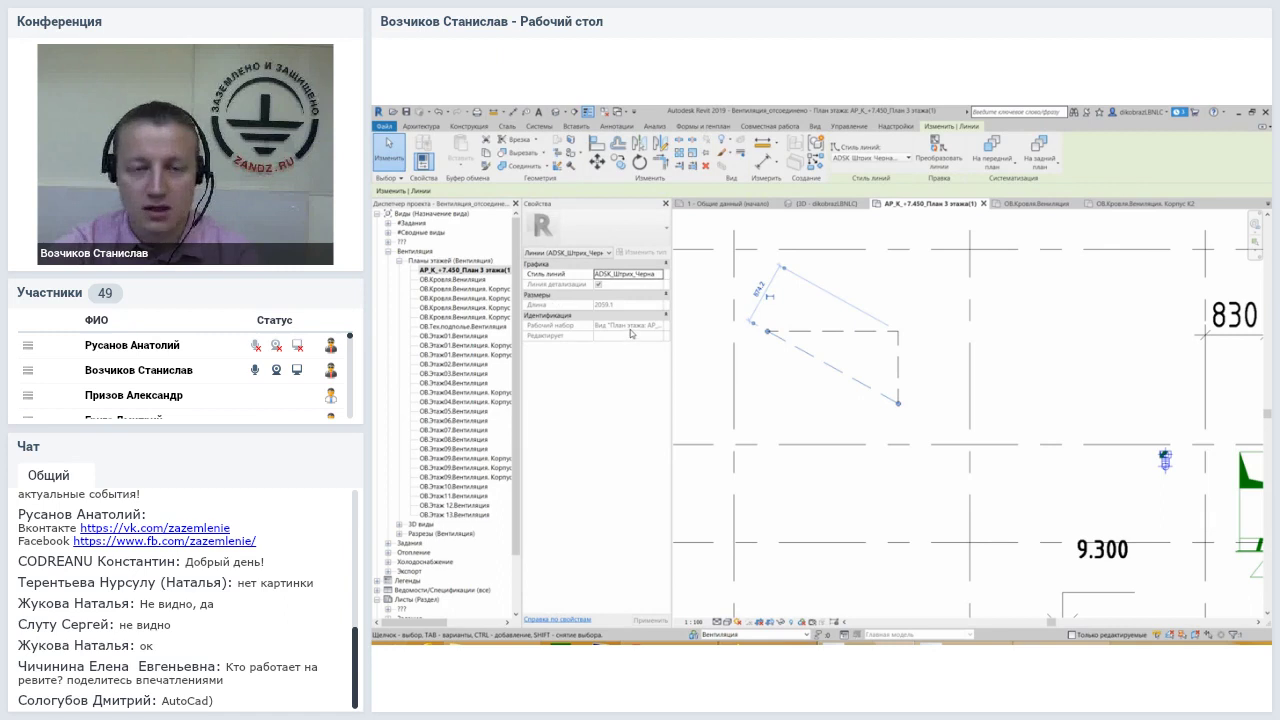
click(804, 318)
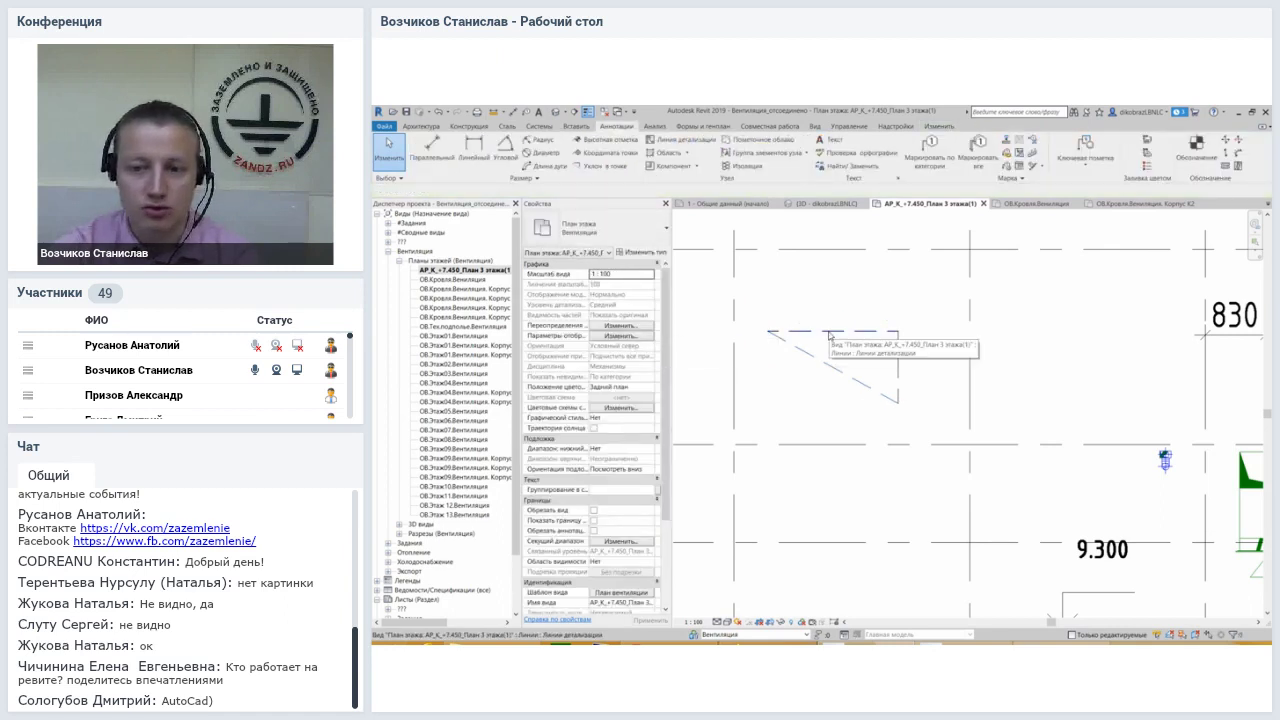
Check the dashed triangle's edge lengths and bring up the detail component choices
scroll(1032, 396, down, 1)
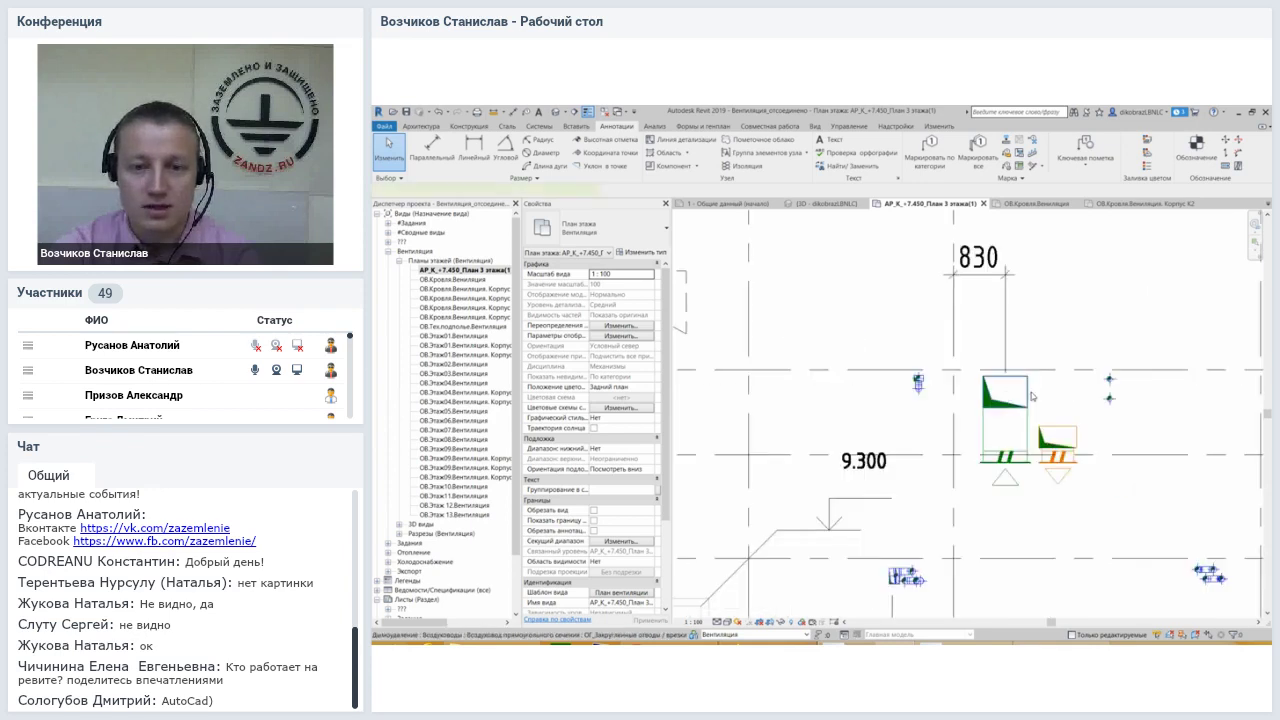
middle_drag(825, 316, 1056, 333)
click(904, 289)
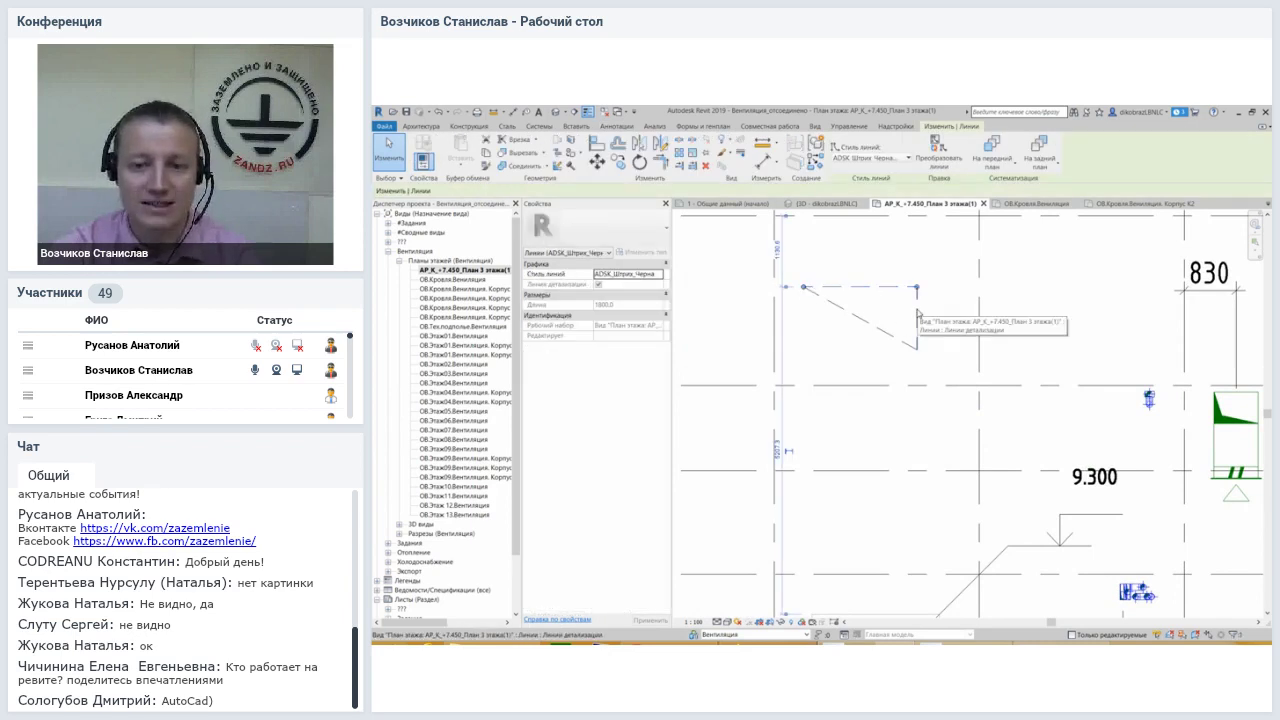
click(918, 314)
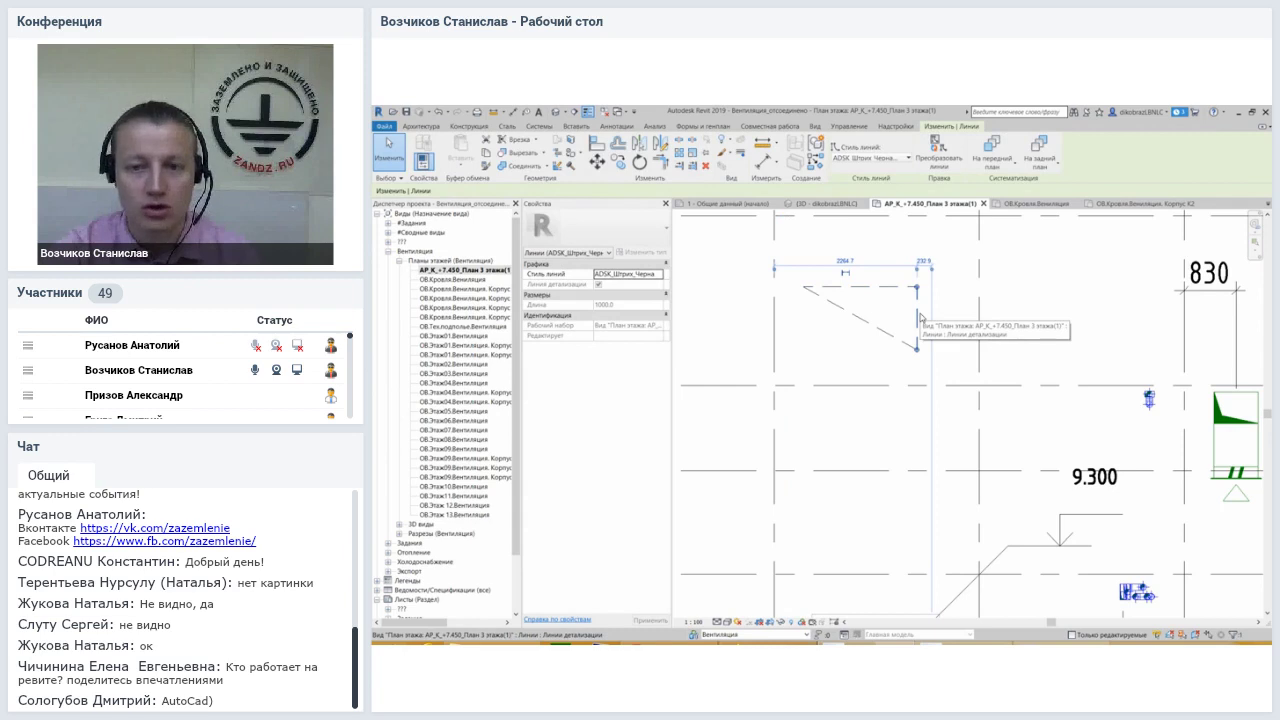
click(940, 296)
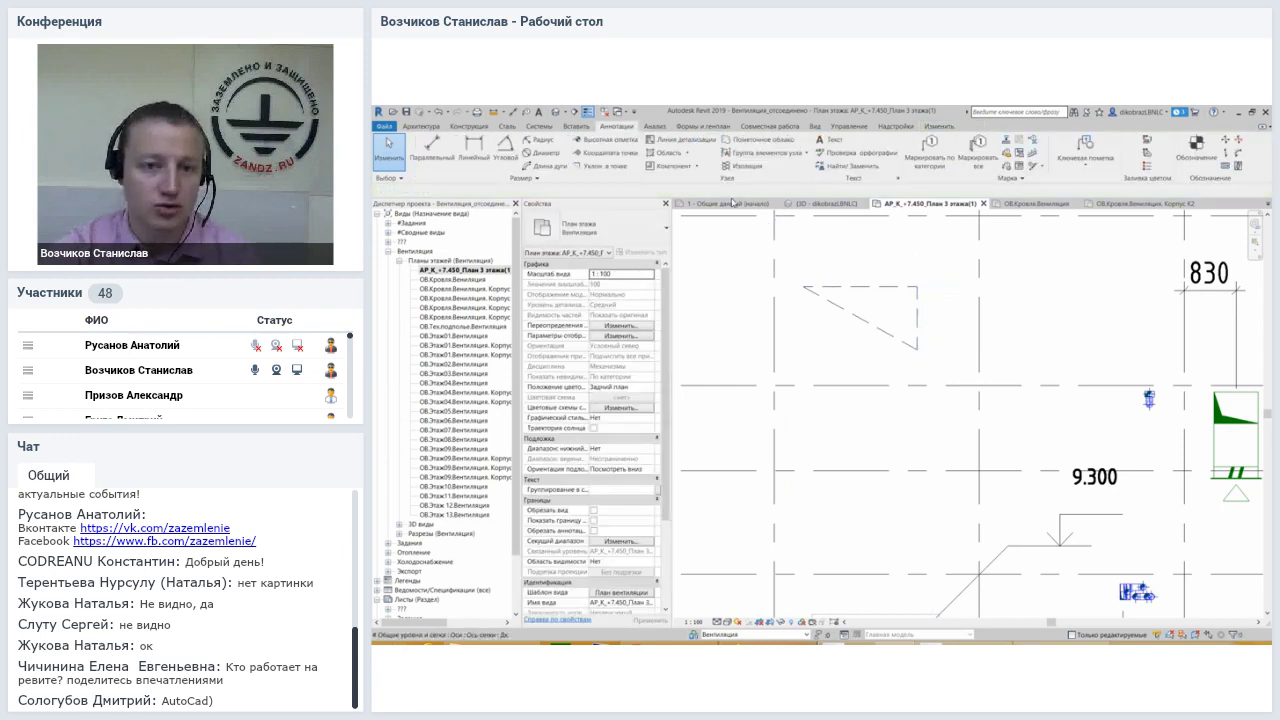
click(697, 167)
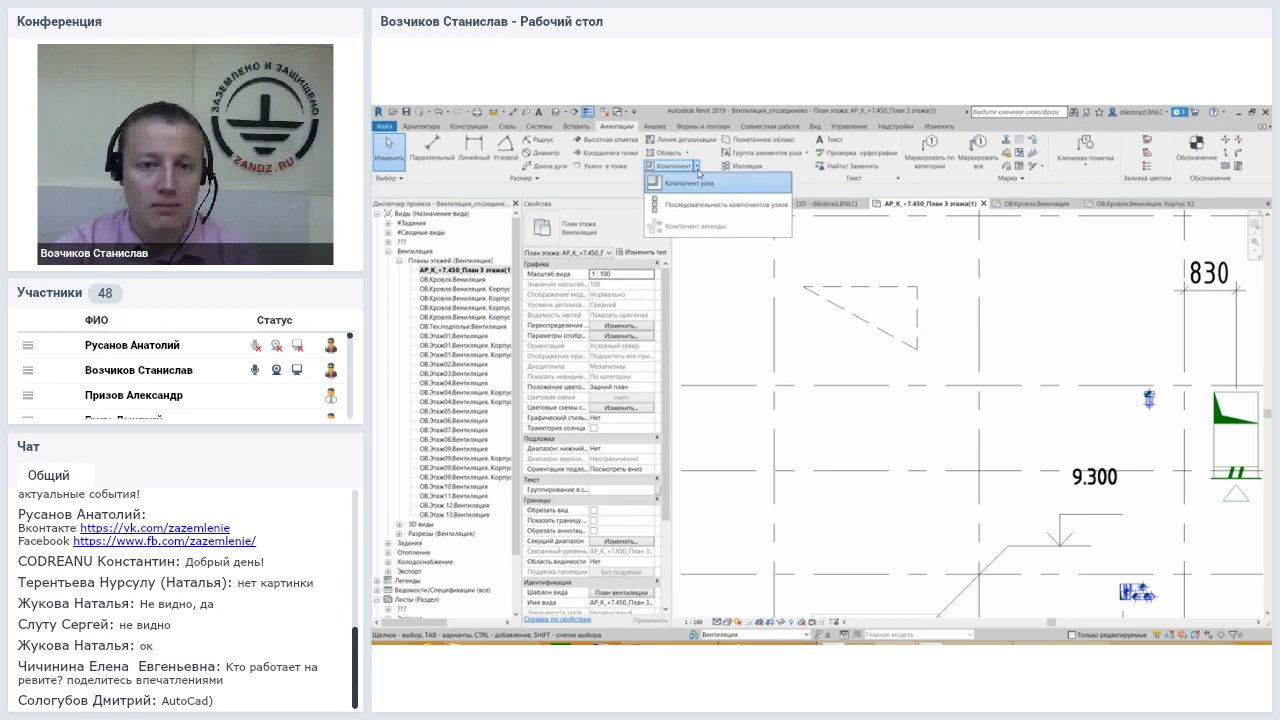
Place a row of Металлическая опалубка 38 мм detail components on the plan
click(700, 192)
click(600, 226)
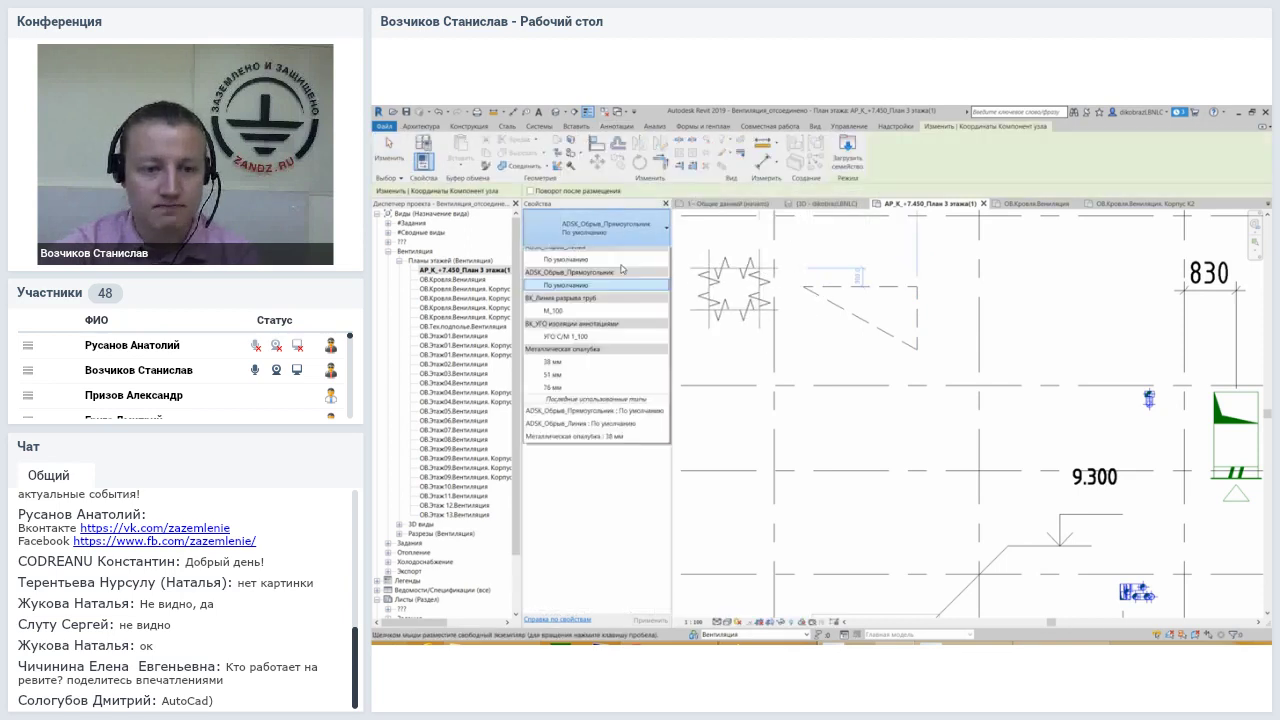
click(553, 384)
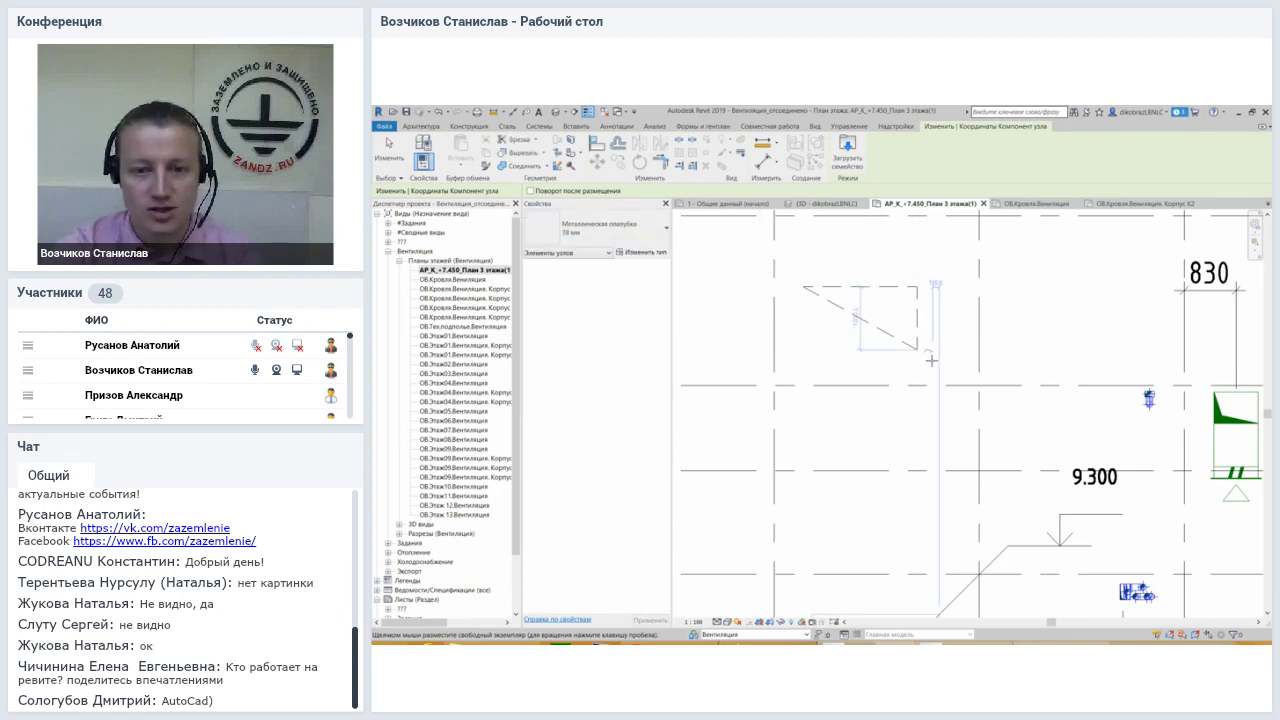
scroll(845, 365, up, 2)
scroll(845, 365, up, 2)
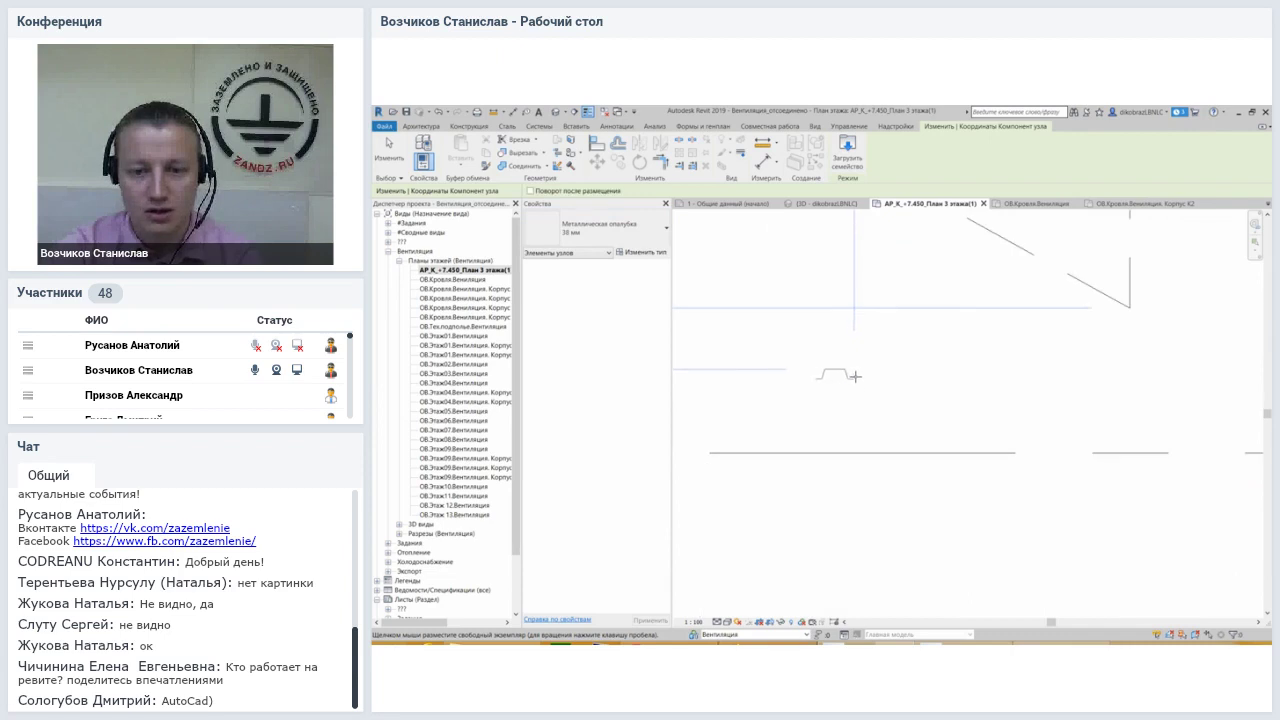
scroll(865, 396, up, 2)
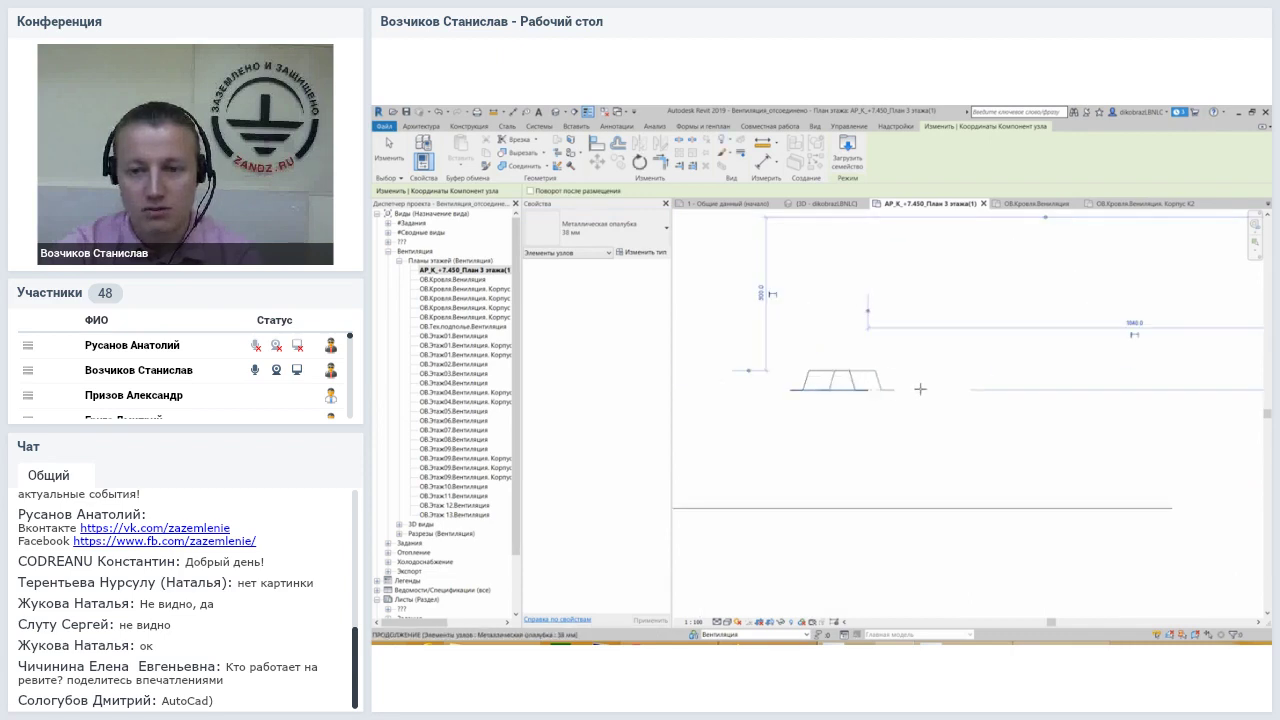
click(946, 389)
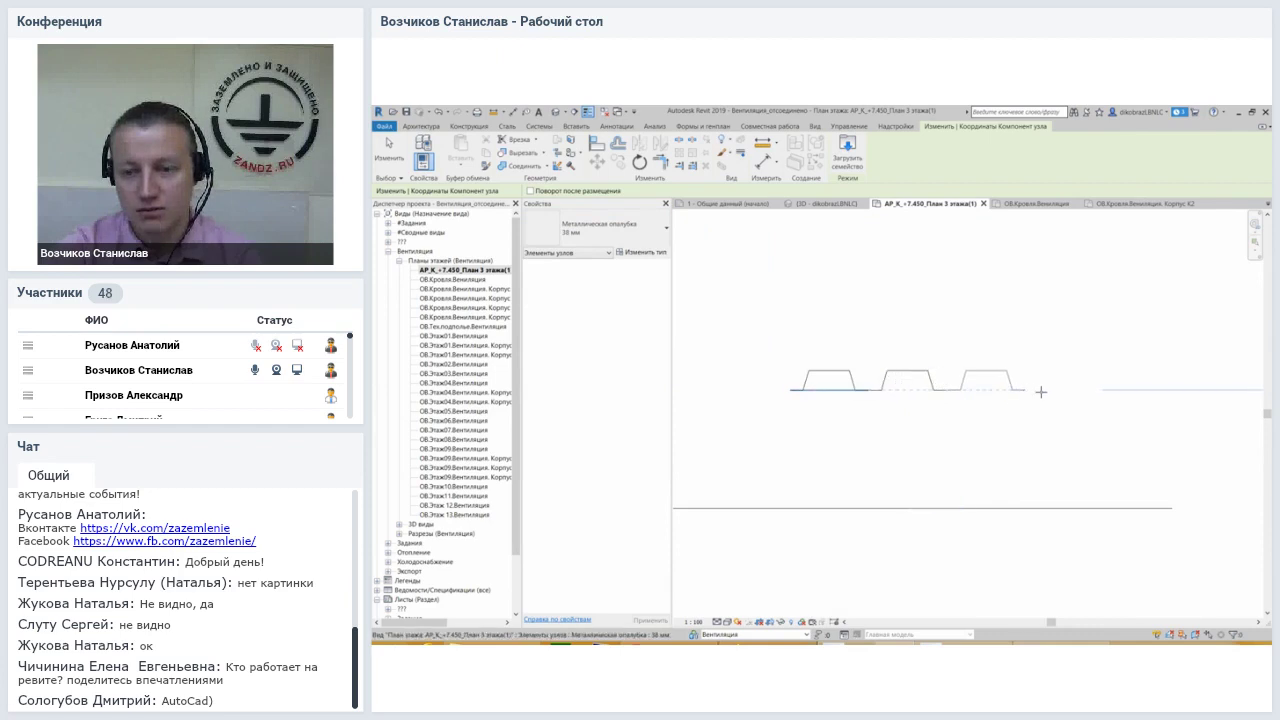
click(1045, 389)
click(1101, 389)
key(Escape)
key(Escape)
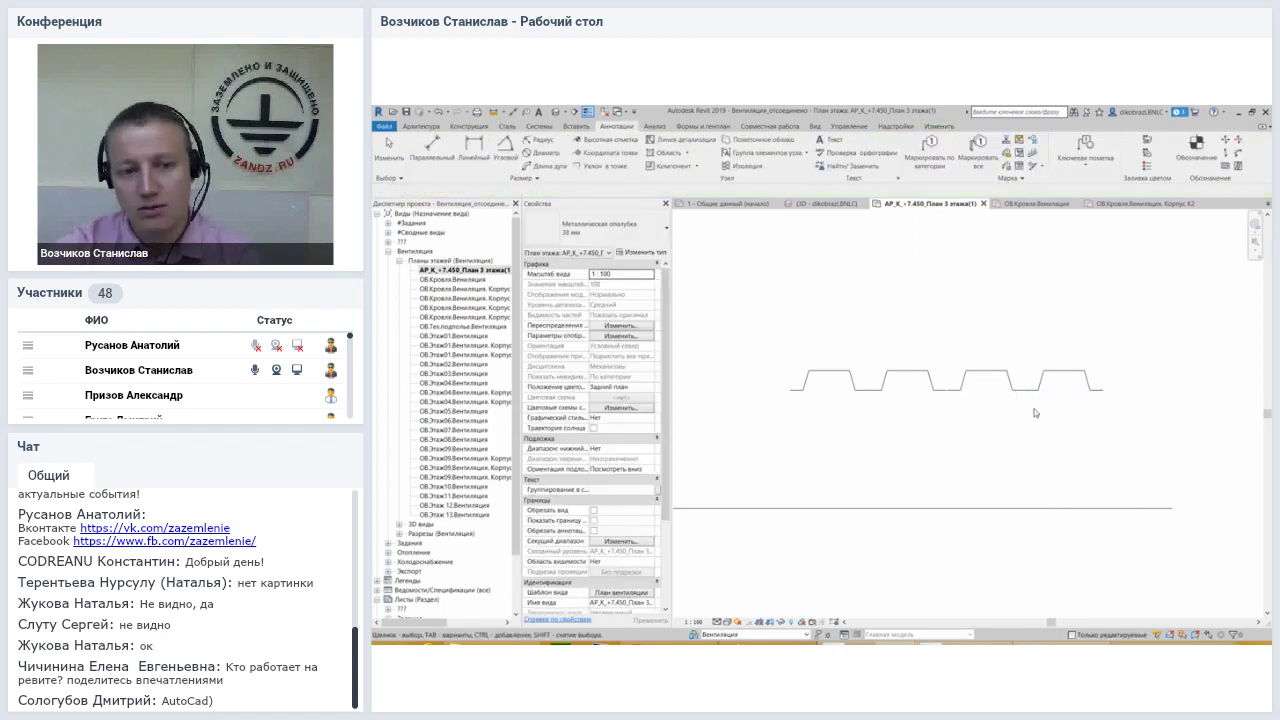
Delete the four deck profiles and the dashed triangle
click(1010, 389)
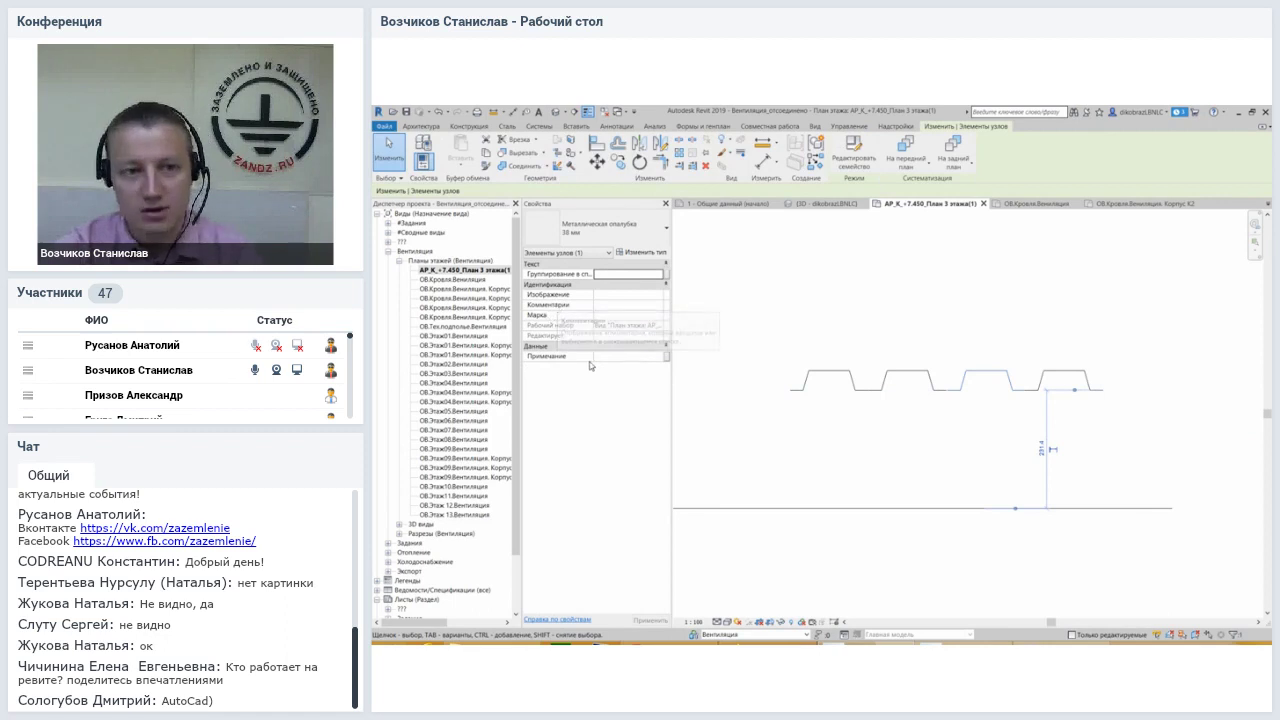
click(787, 326)
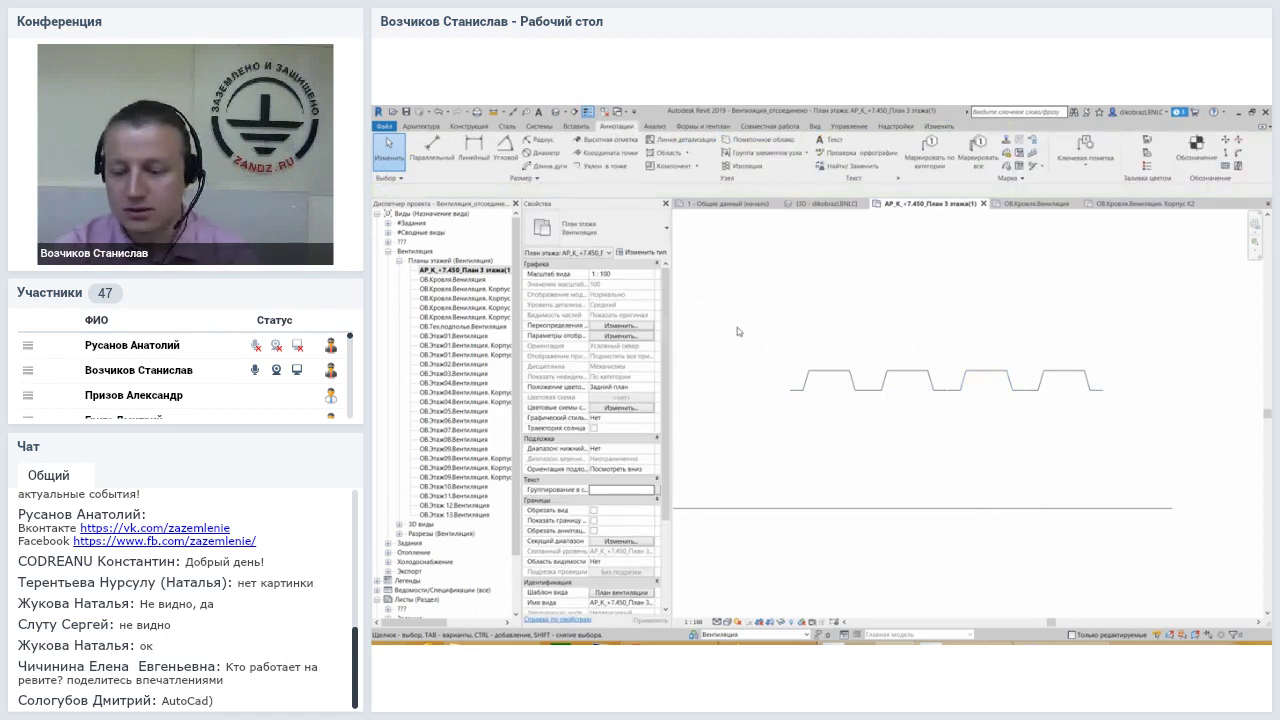
drag(742, 326, 1162, 458)
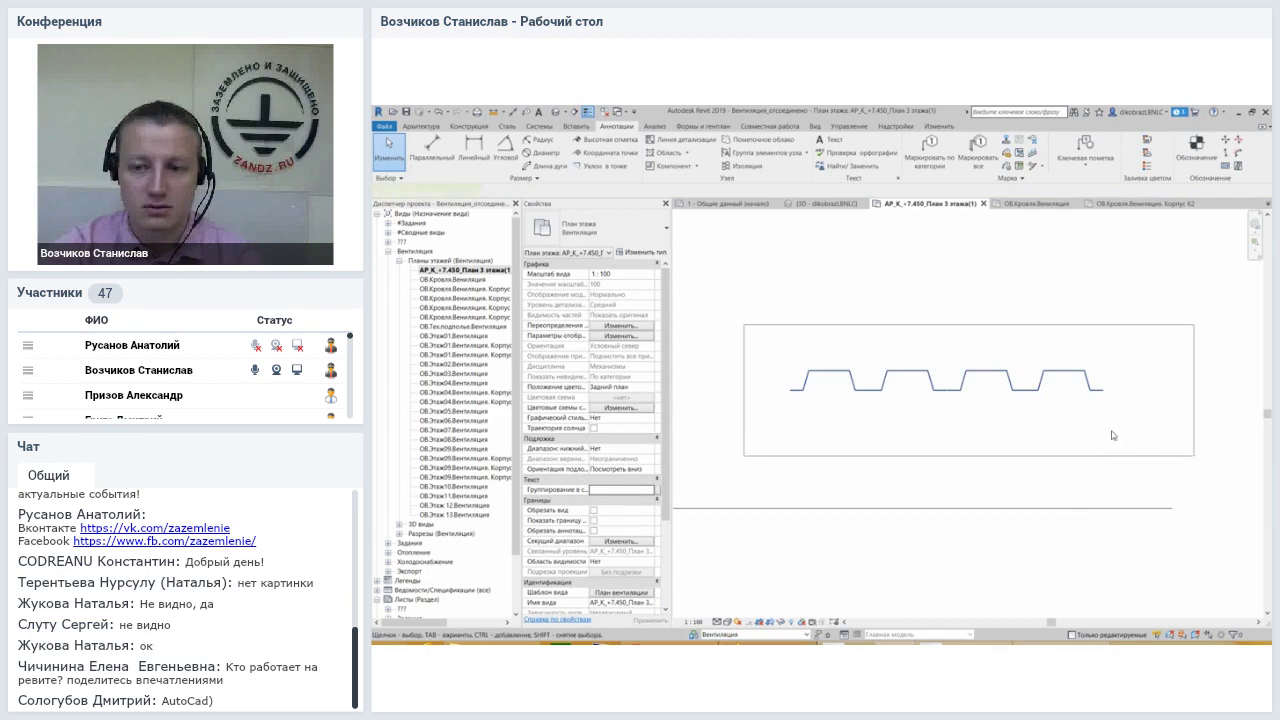
key(Delete)
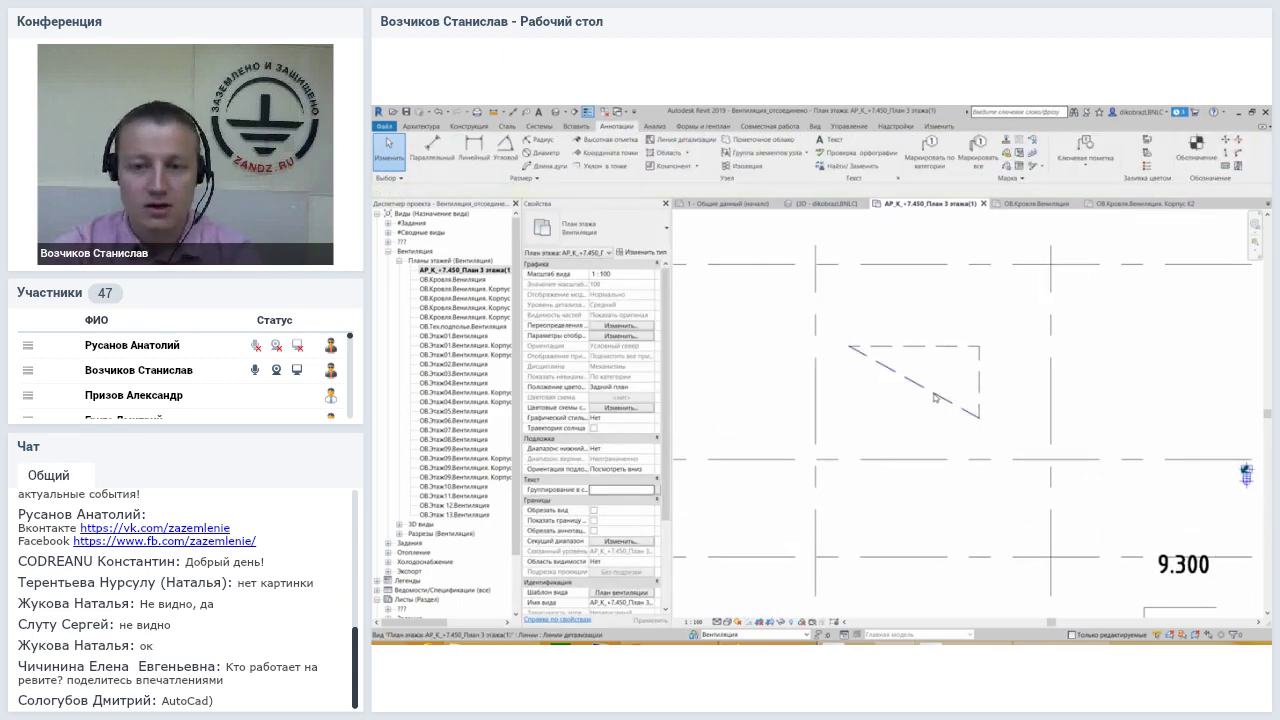
click(935, 396)
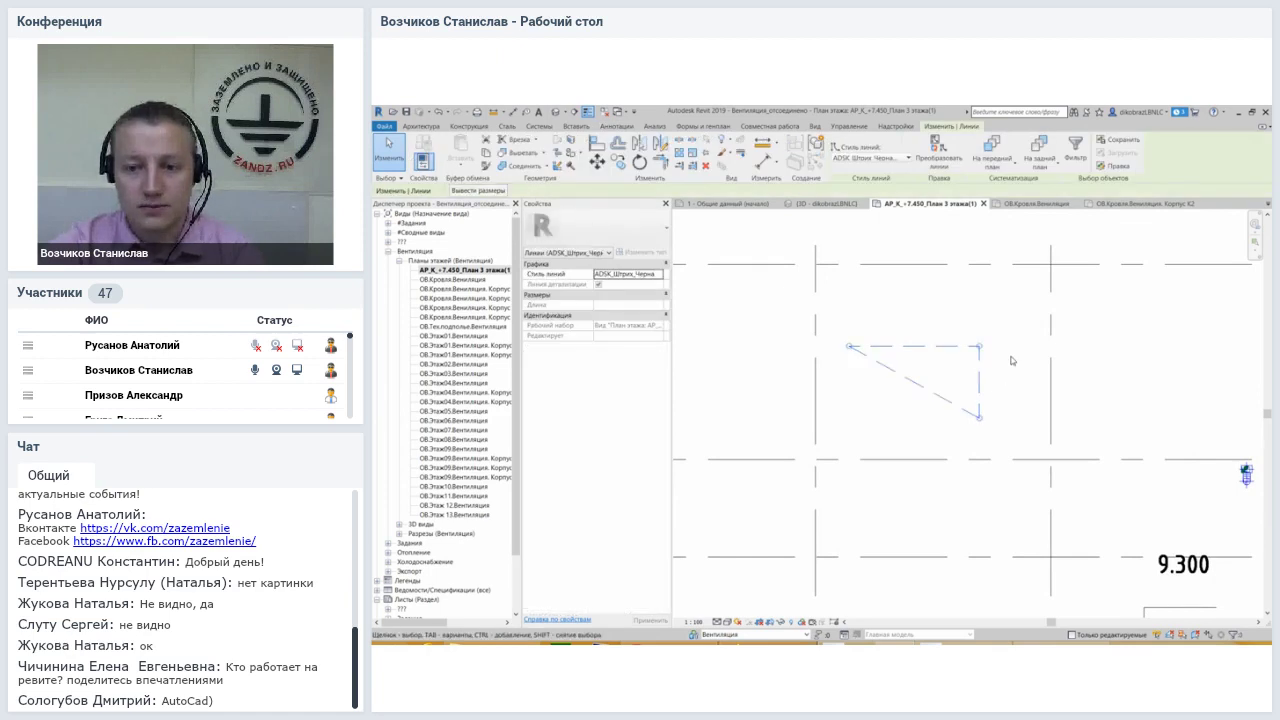
key(Delete)
Frame the floor plan grid and start a new filled region
middle_drag(1031, 381, 924, 314)
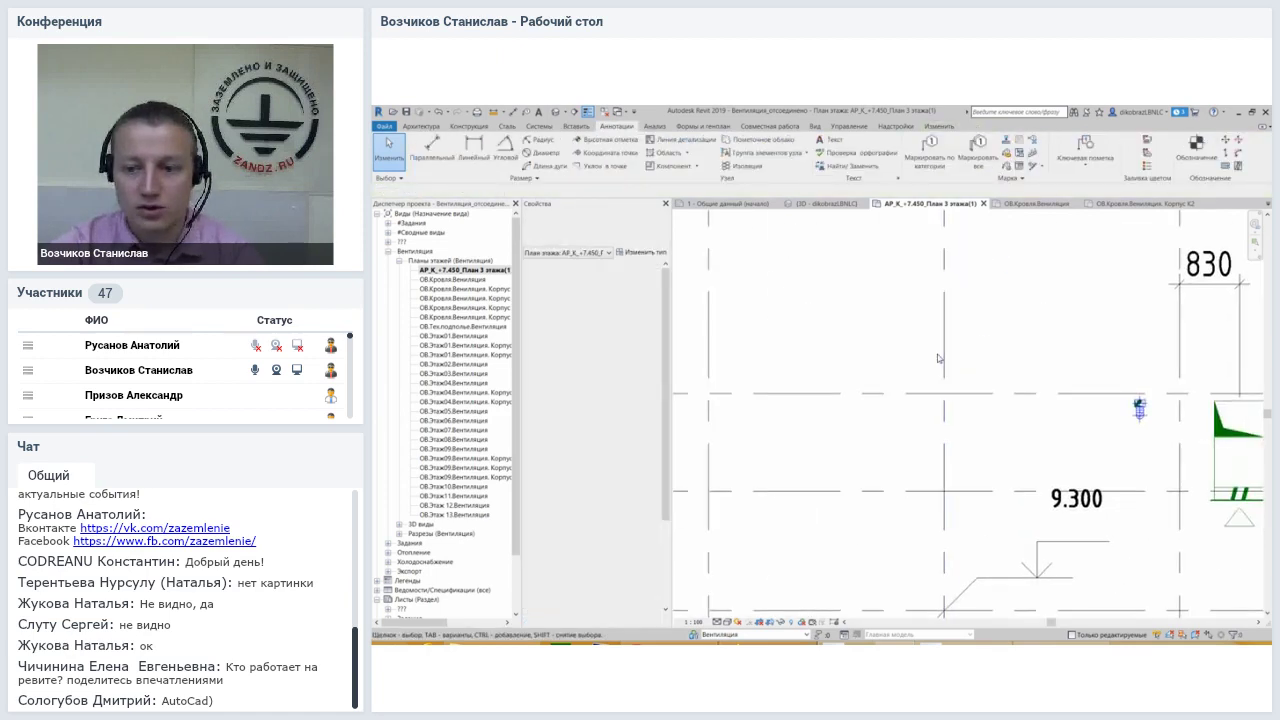
scroll(926, 342, down, 3)
scroll(926, 342, down, 2)
middle_drag(908, 408, 878, 399)
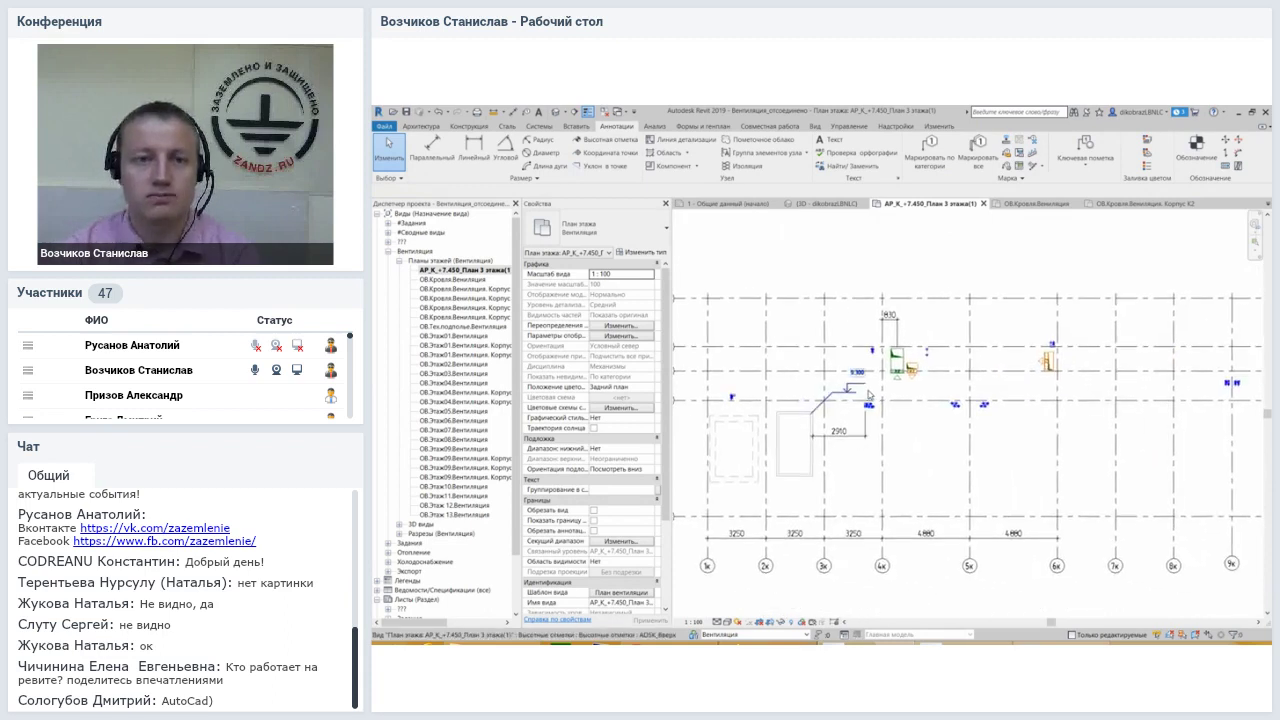
click(697, 167)
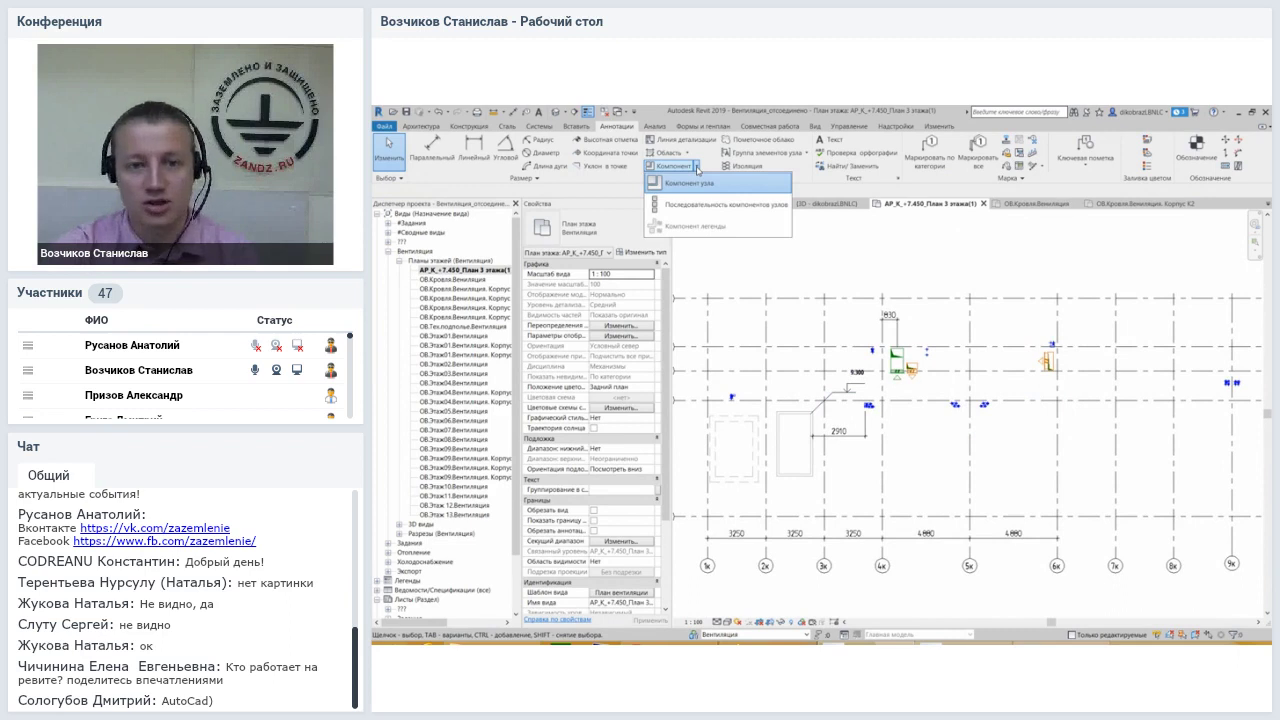
click(688, 153)
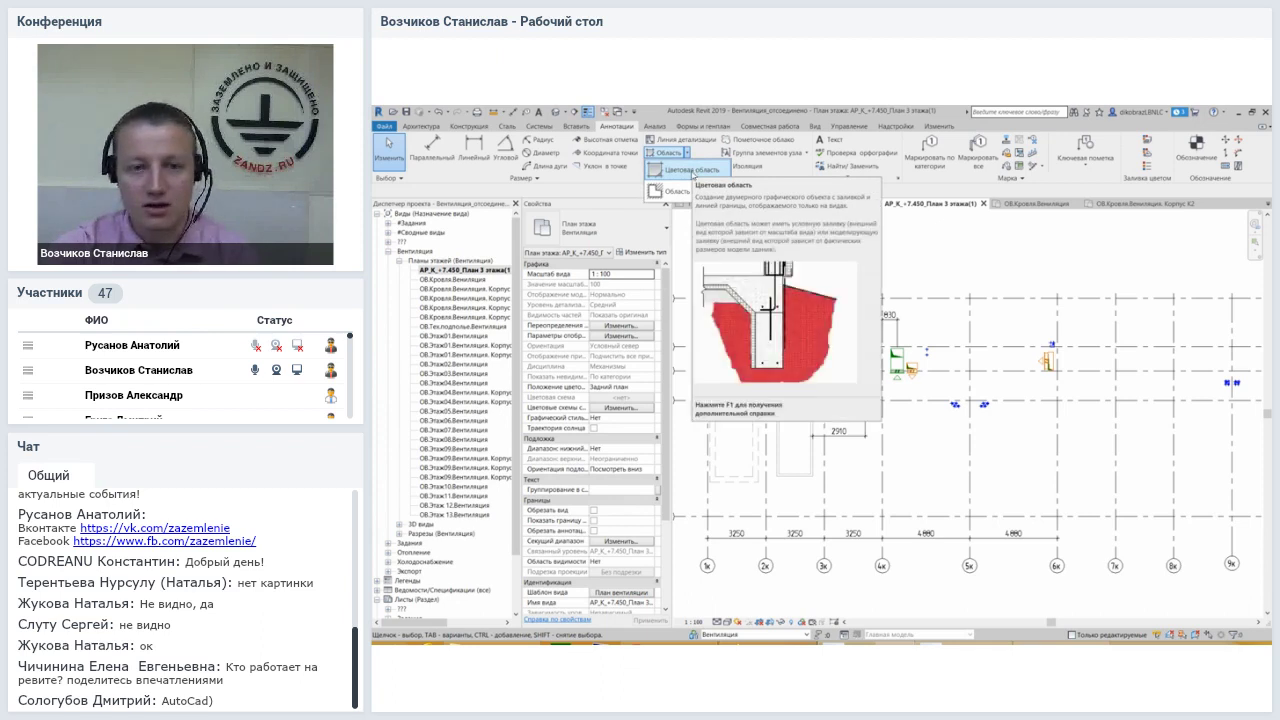
click(688, 170)
Switch the filled region boundary to the Rectangle draw tool
middle_drag(775, 359, 855, 361)
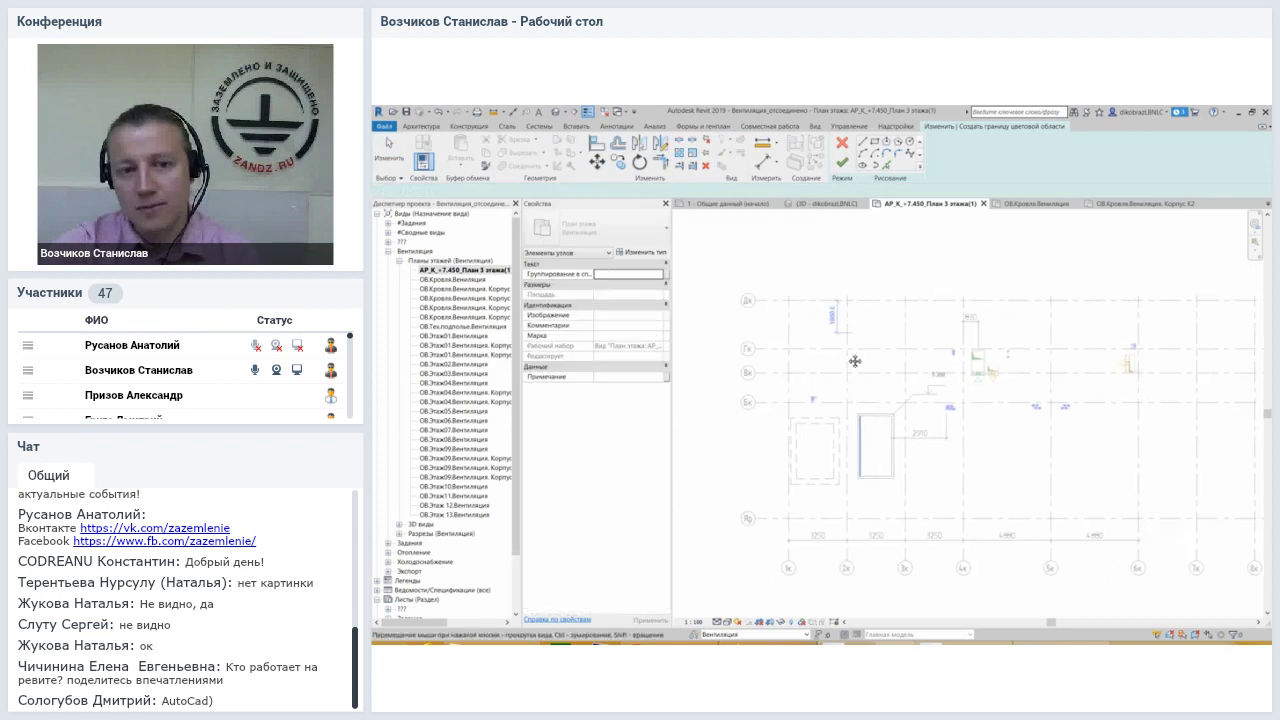
scroll(855, 361, up, 2)
scroll(850, 350, up, 3)
scroll(846, 339, down, 1)
scroll(850, 345, up, 1)
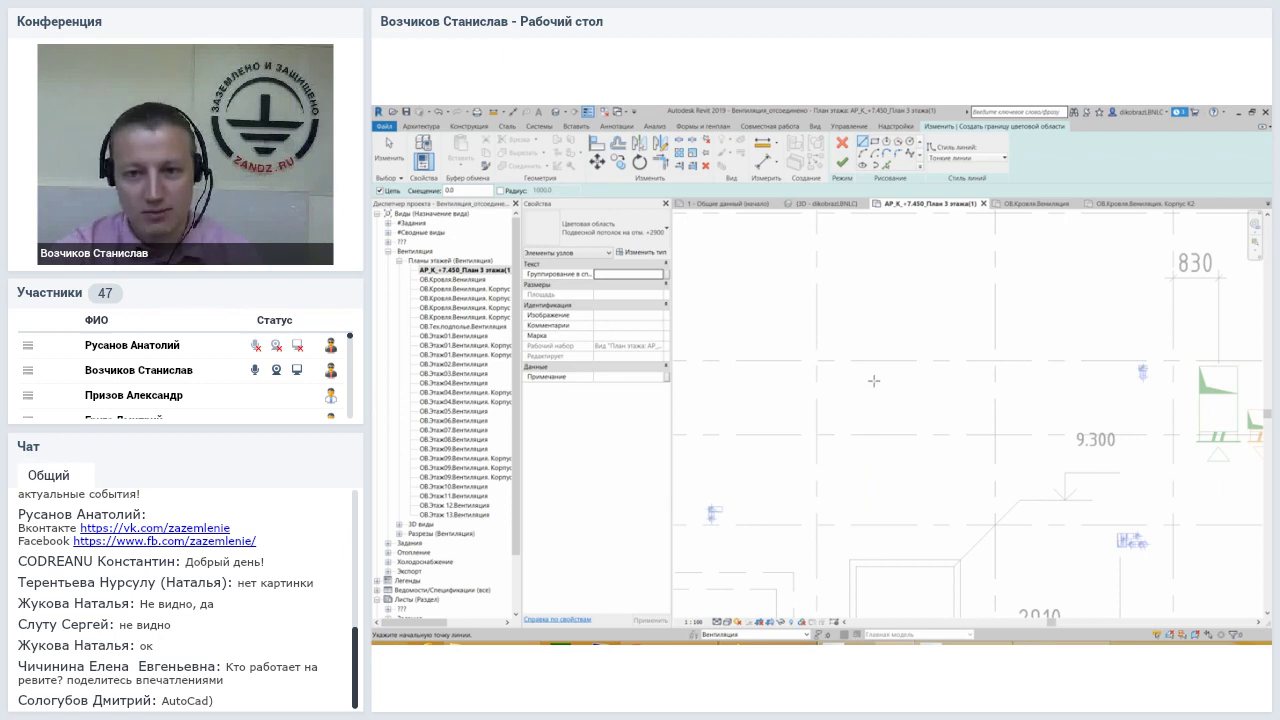
click(874, 143)
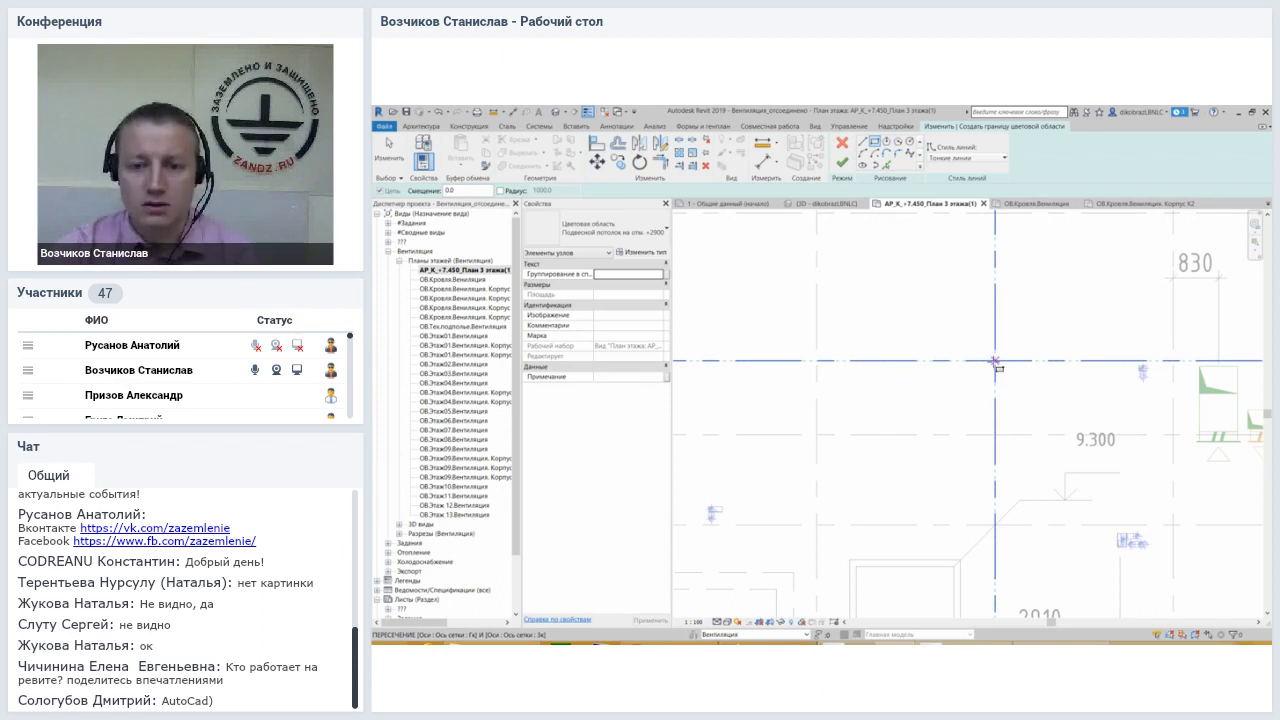
Draw a small rectangle on the grid line up and left of the 9.300 mark
middle_drag(996, 366, 866, 370)
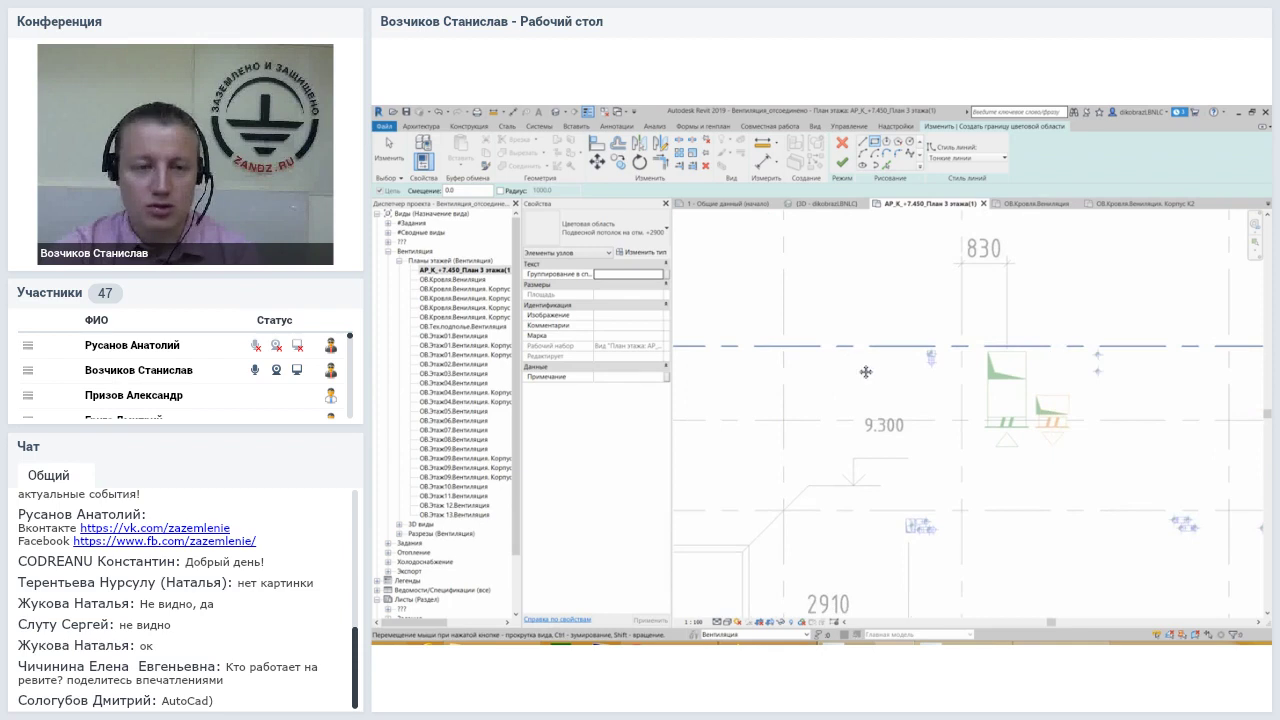
scroll(866, 370, down, 1)
scroll(866, 370, down, 1)
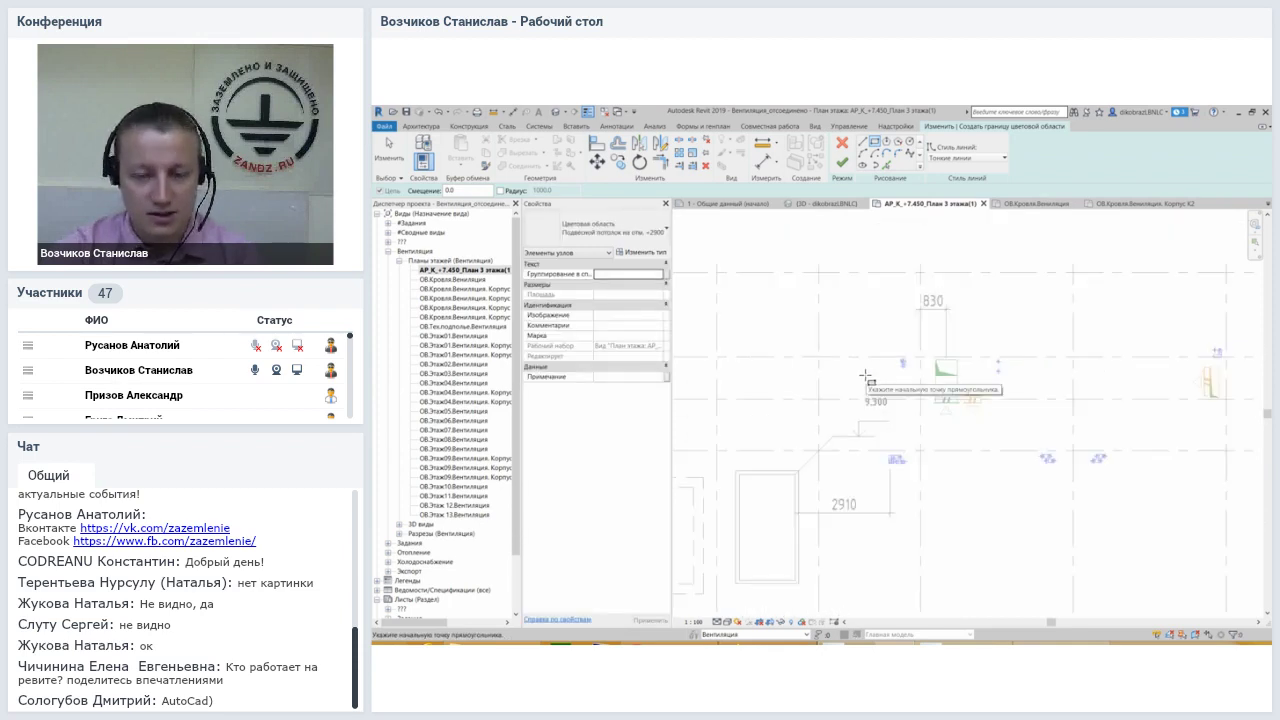
middle_drag(858, 392, 994, 396)
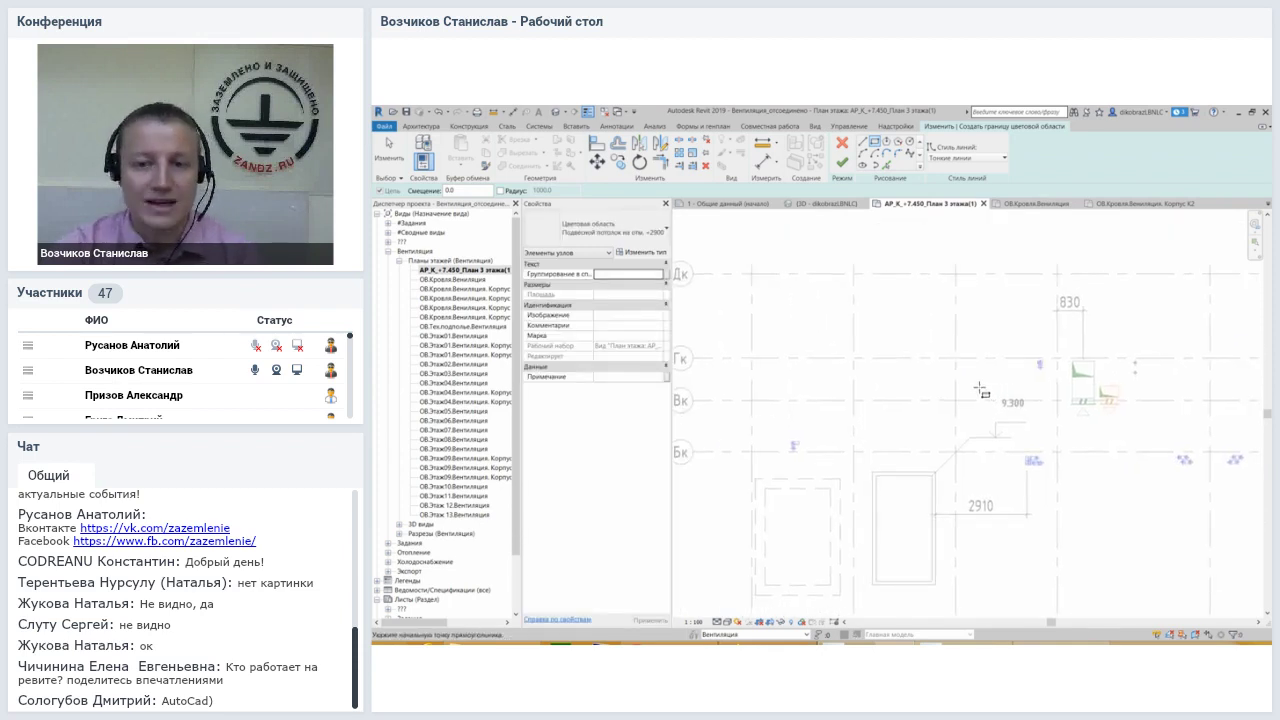
scroll(856, 250, up, 1)
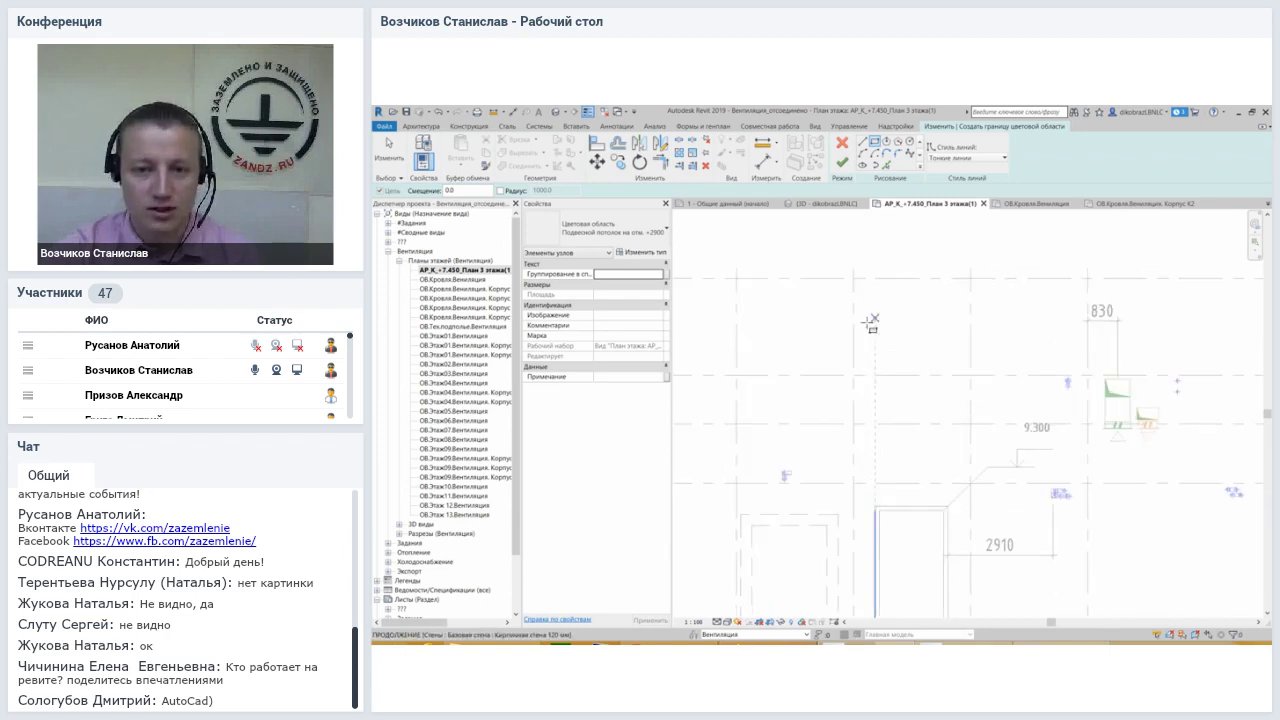
scroll(852, 376, up, 2)
click(848, 377)
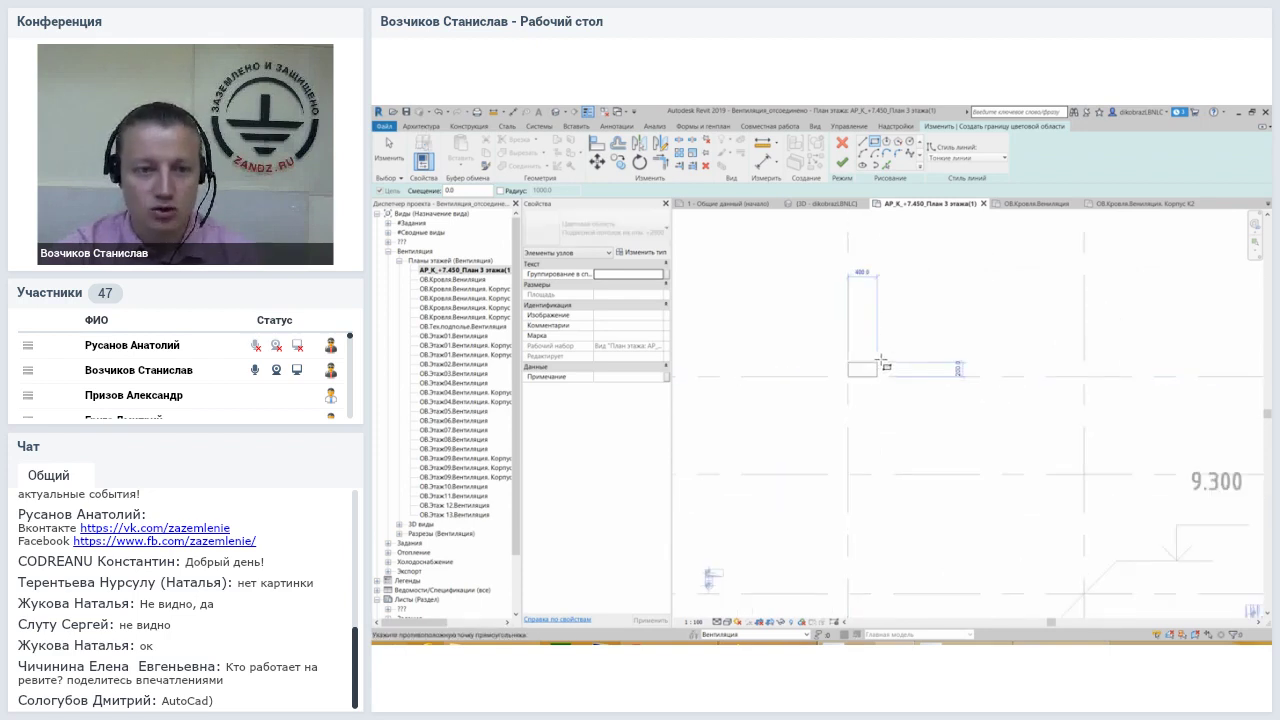
click(884, 356)
Set the region type to Цветовая область: Сплошной черный and finish the sketch
click(600, 228)
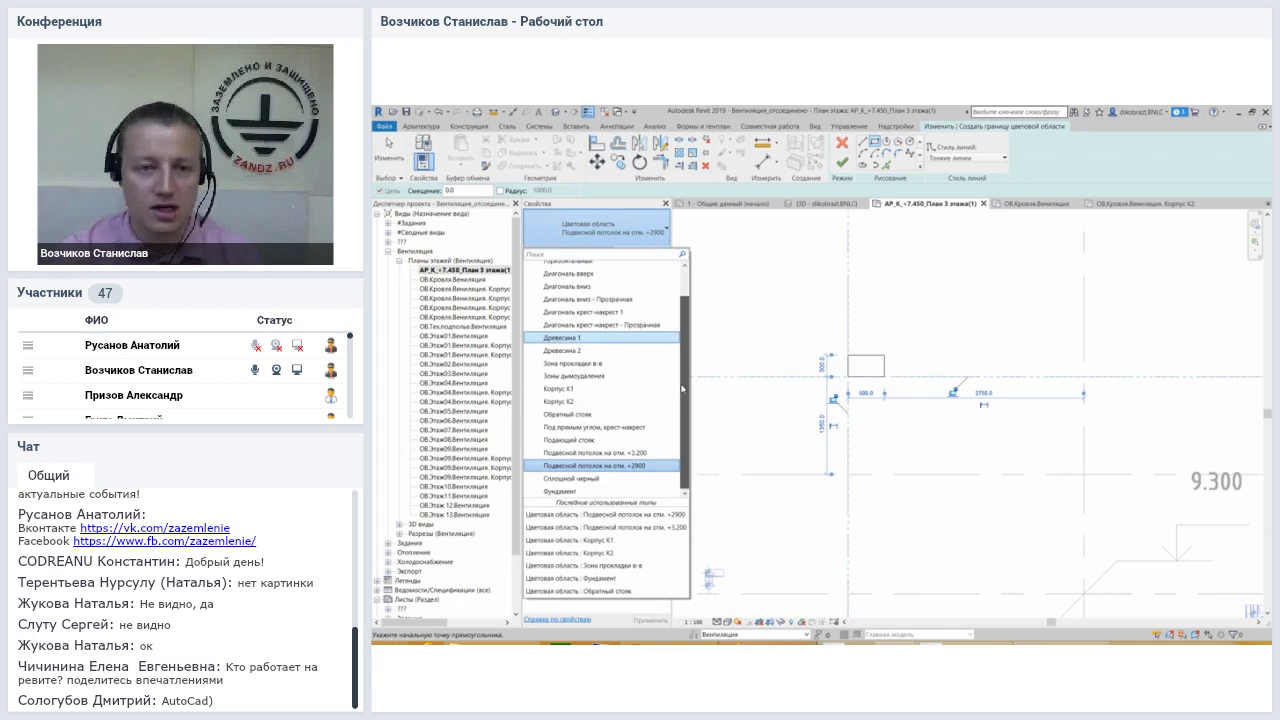
drag(682, 388, 687, 293)
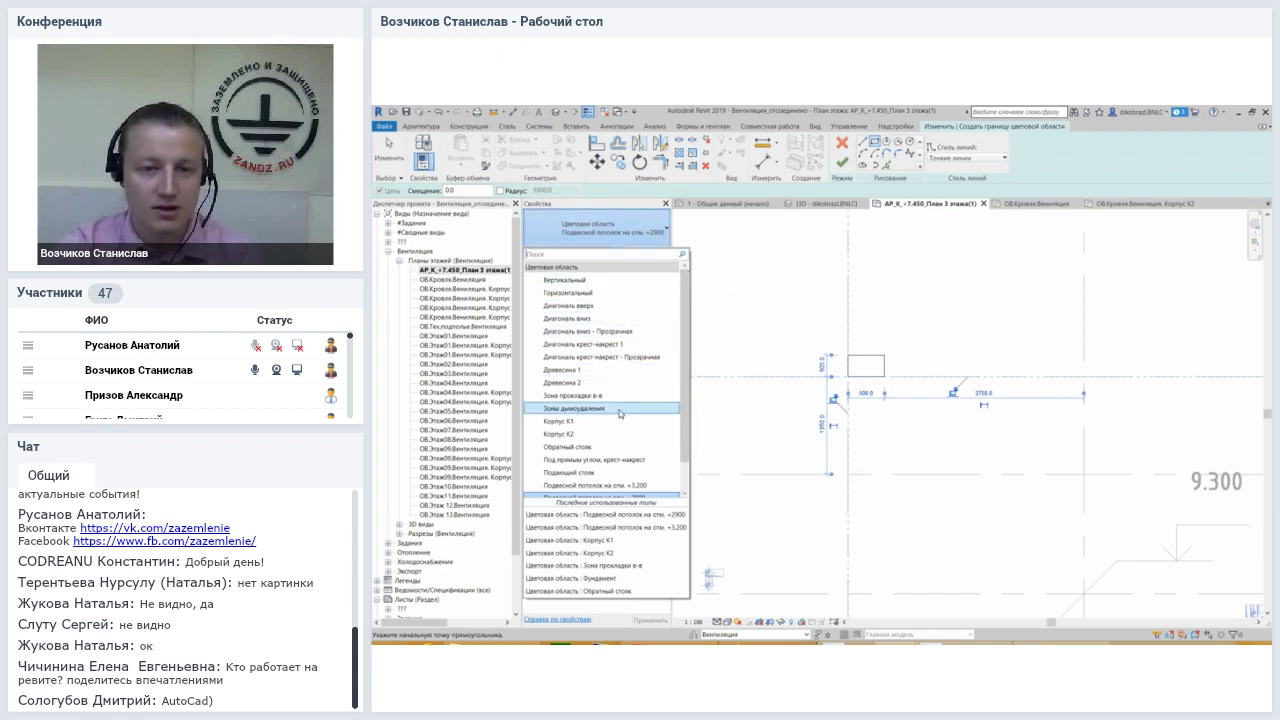
scroll(620, 410, down, 1)
scroll(622, 416, up, 1)
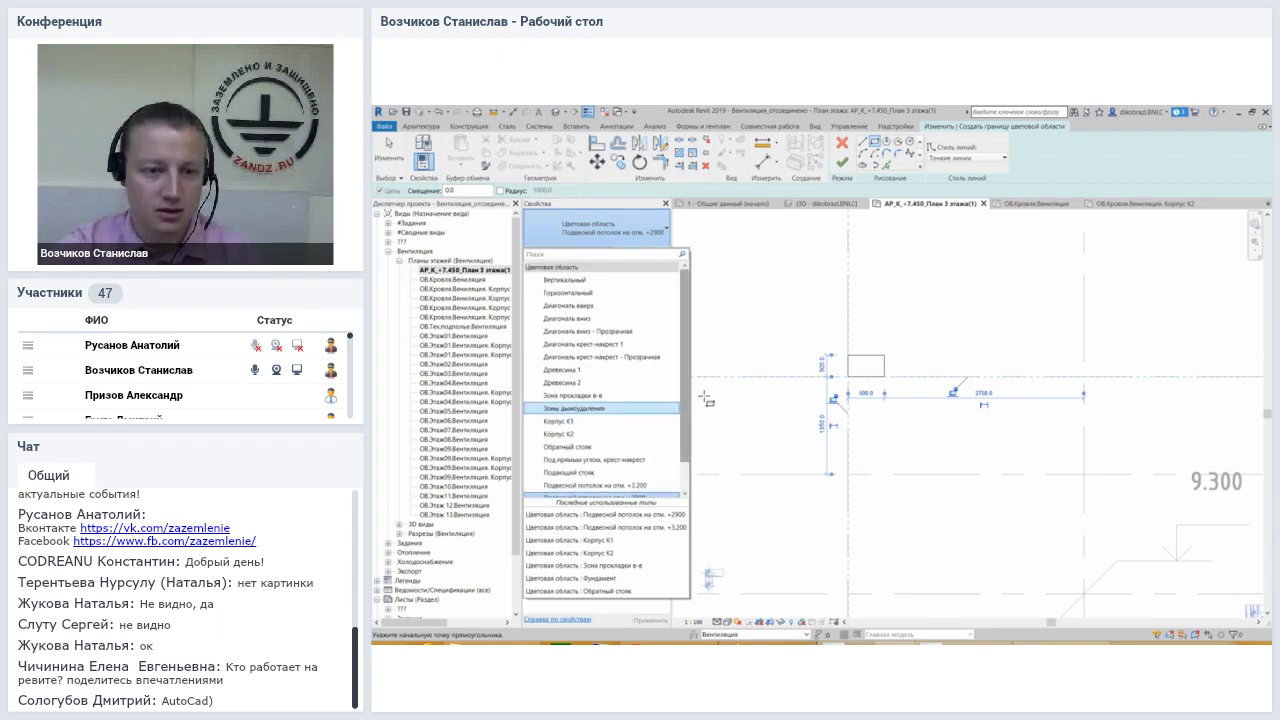
scroll(625, 373, down, 1)
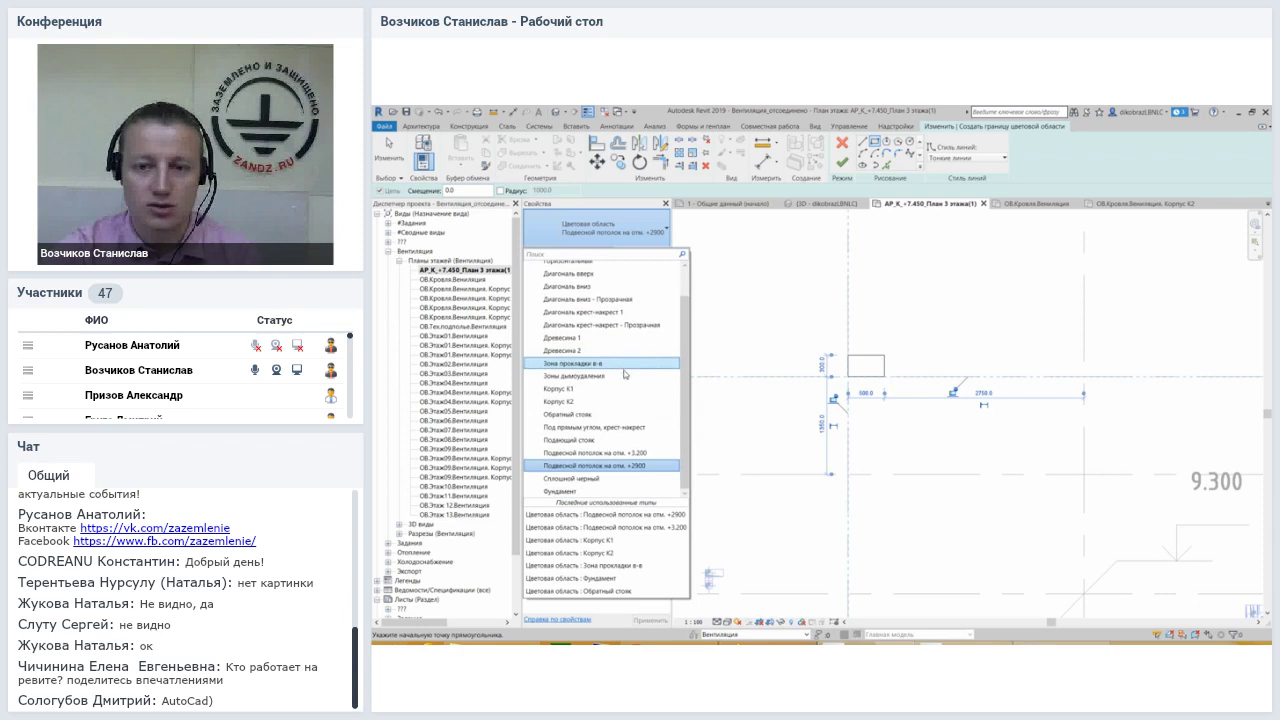
click(571, 478)
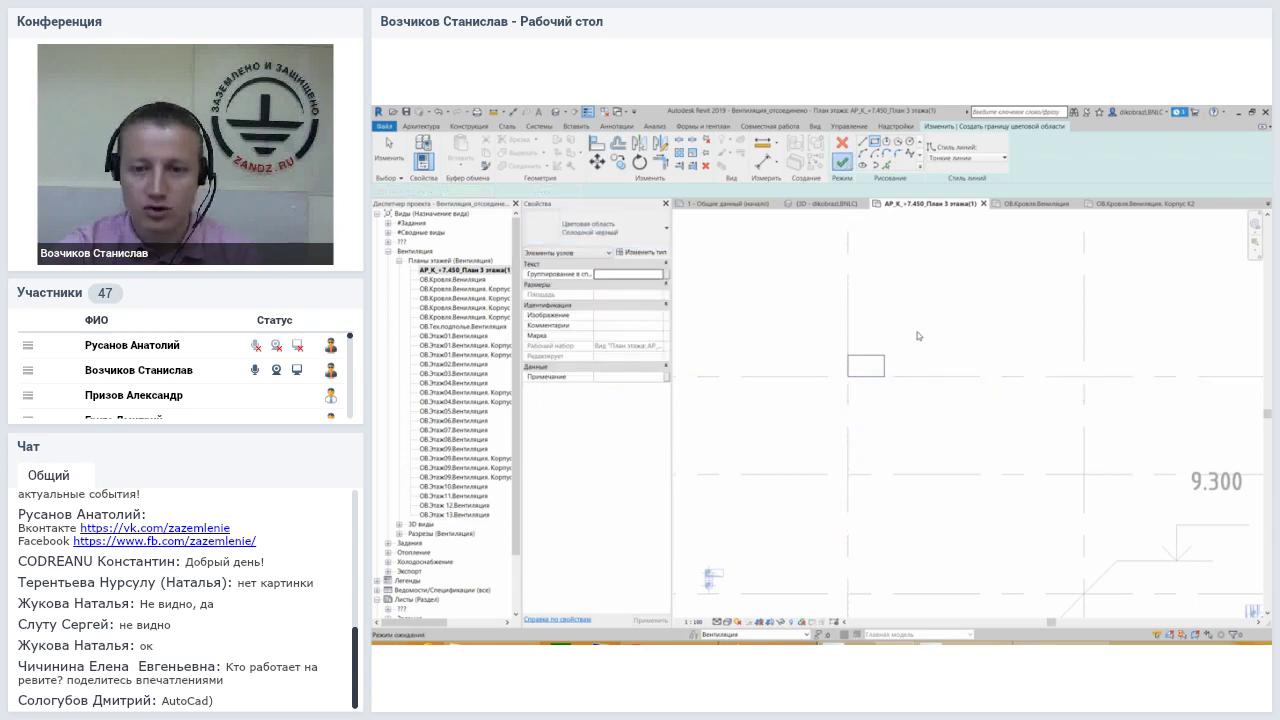
click(842, 162)
Delete the black filled region from the plan
key(Escape)
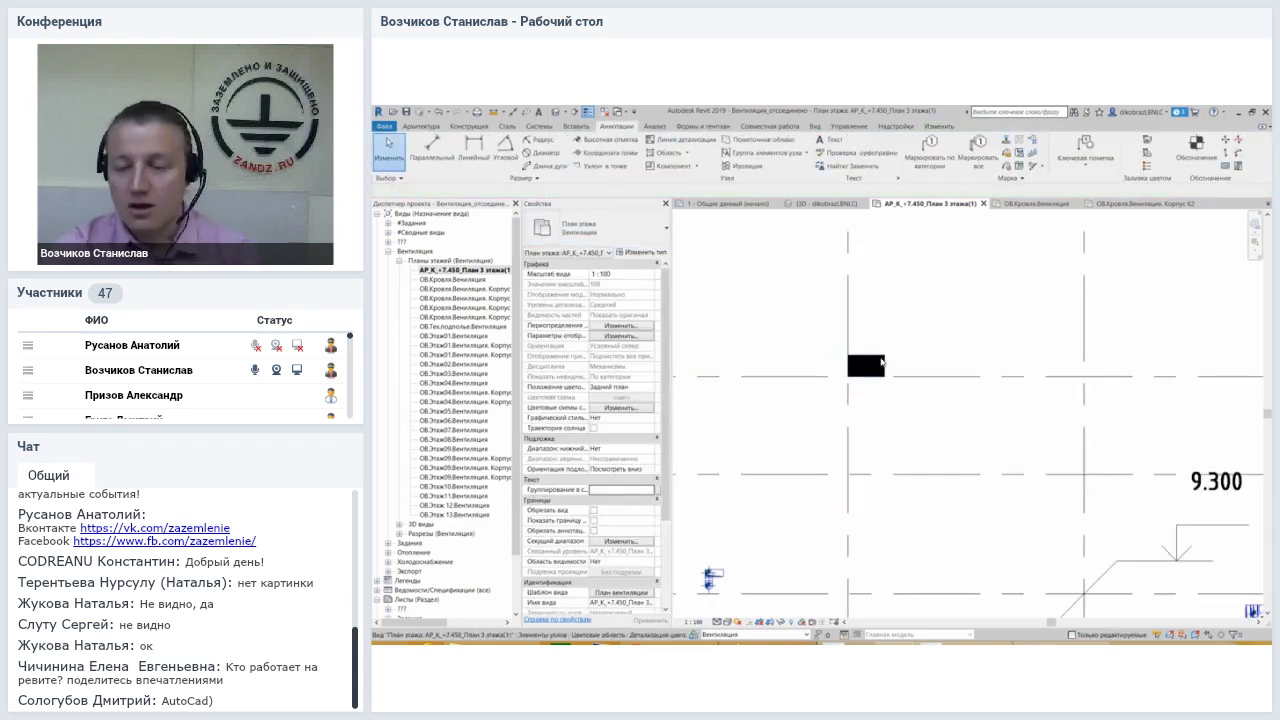
scroll(960, 340, down, 1)
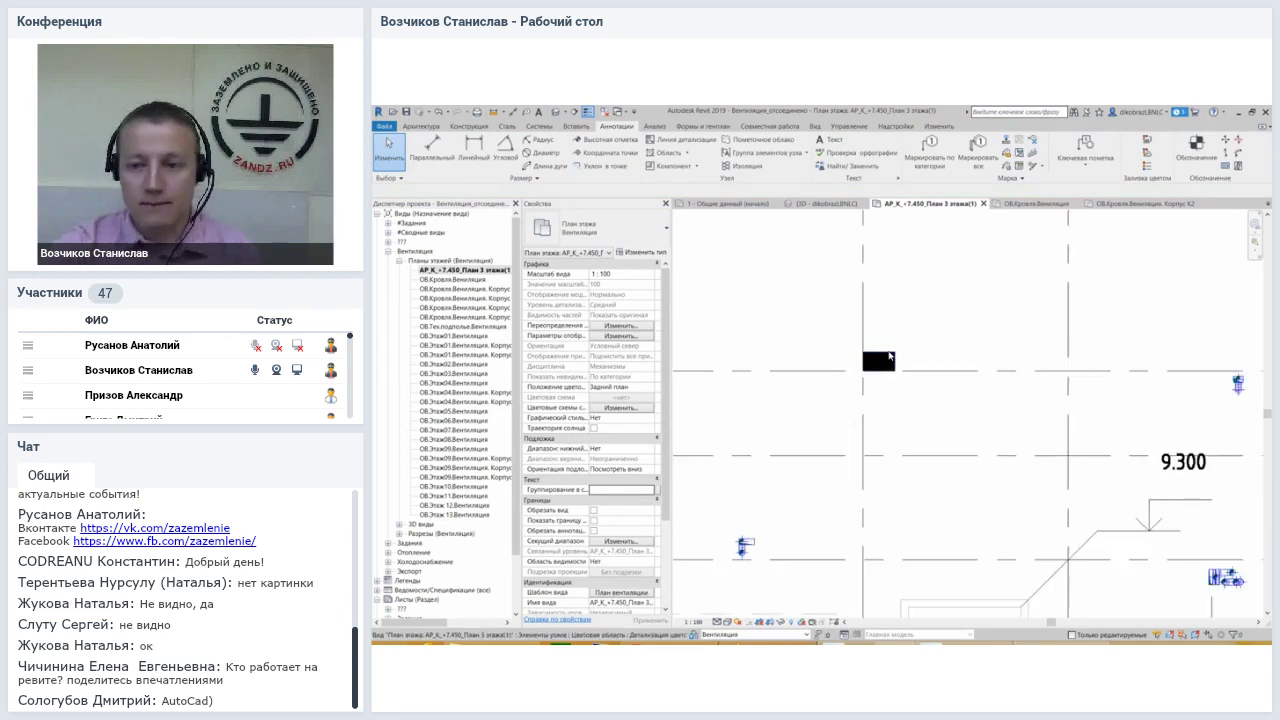
click(889, 357)
key(Delete)
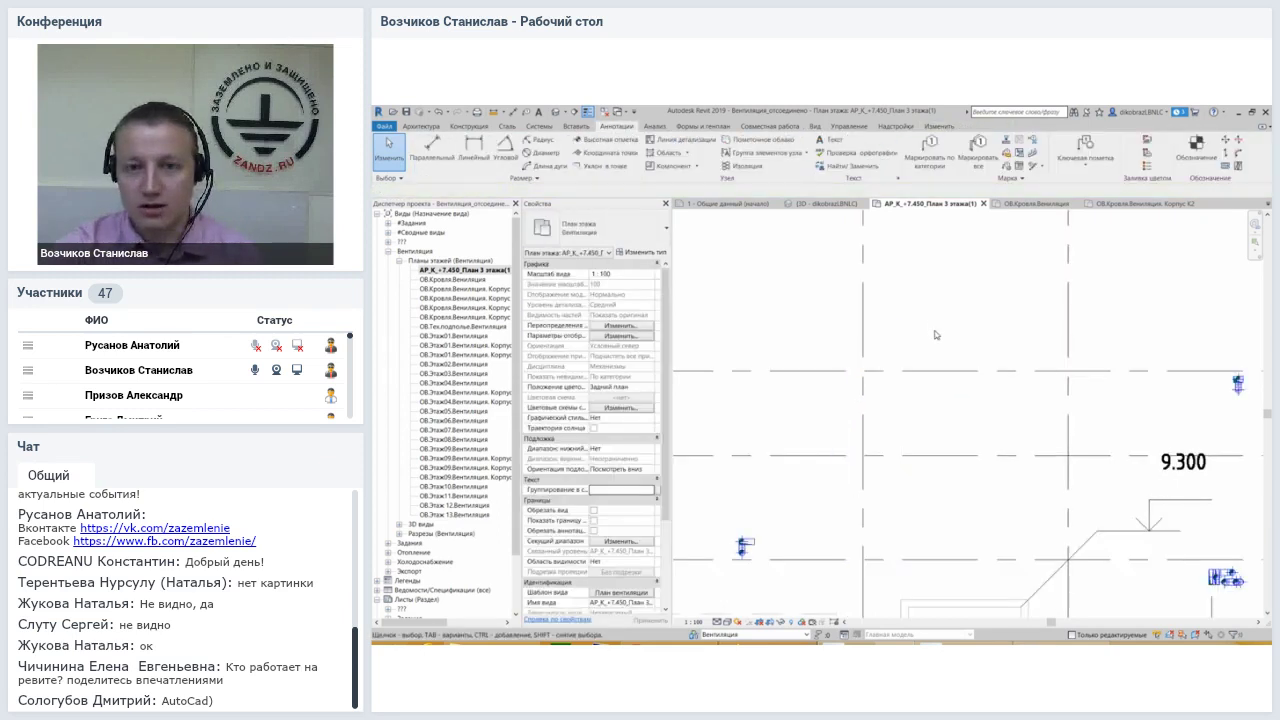
scroll(935, 335, down, 5)
Zoom out to show the whole floor plan grid and bring up the View tools
middle_drag(1064, 406, 1032, 406)
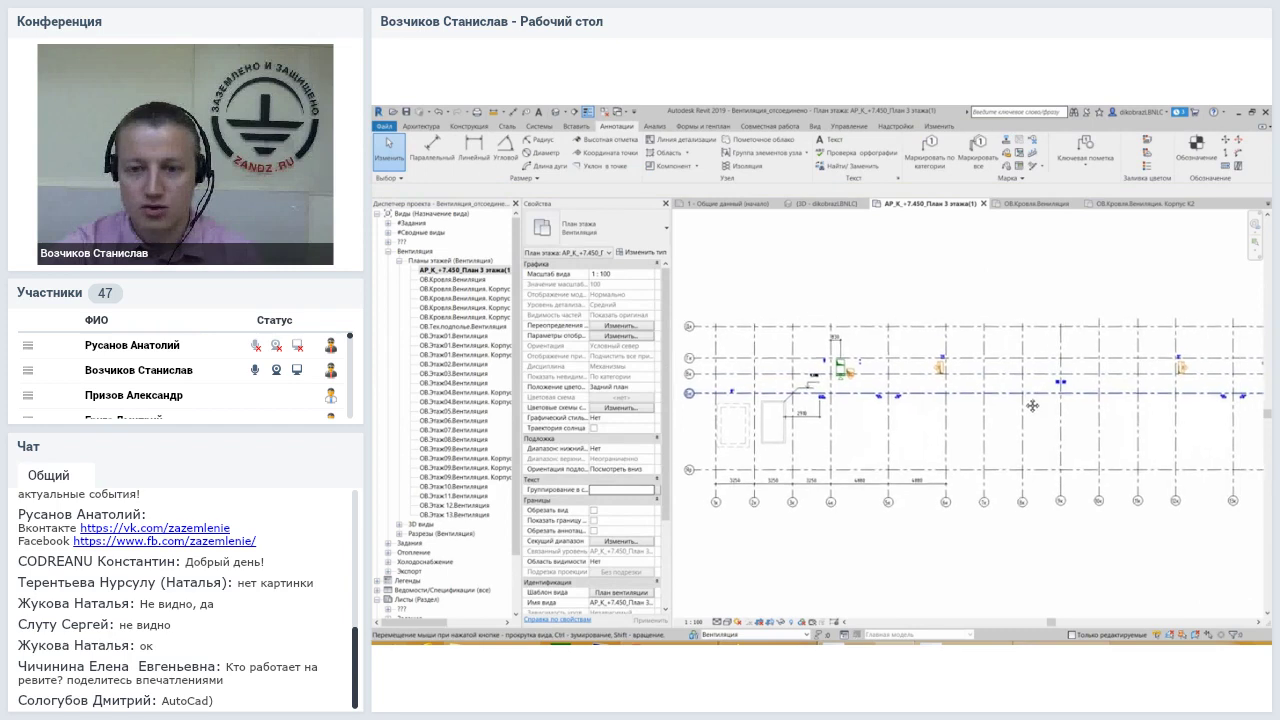
scroll(980, 402, down, 1)
scroll(931, 399, up, 2)
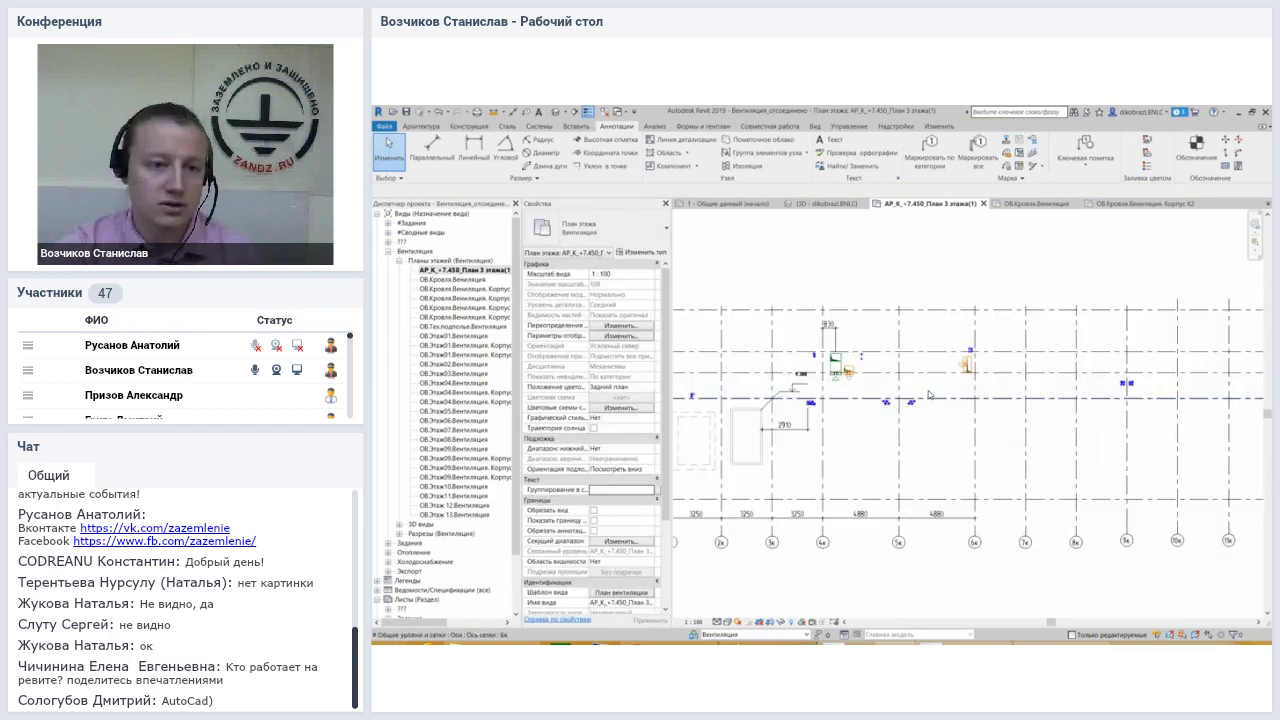
scroll(929, 395, down, 2)
middle_drag(886, 360, 839, 360)
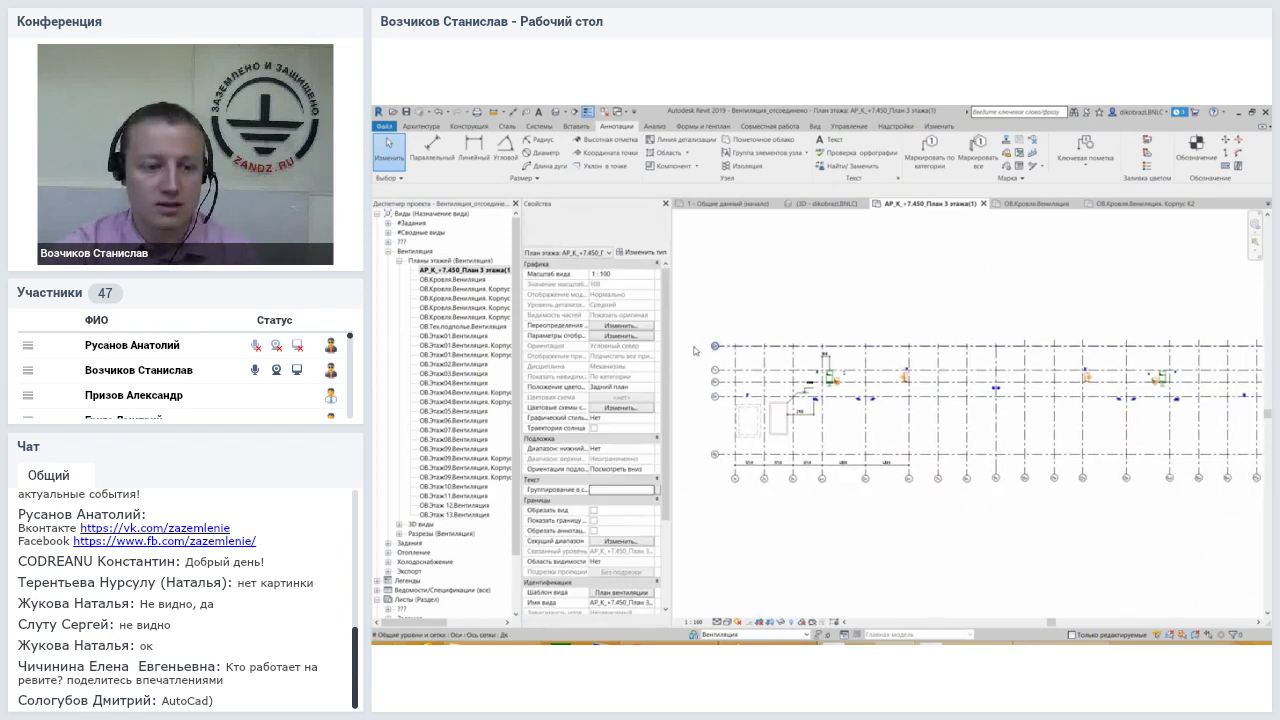
scroll(510, 340, down, 2)
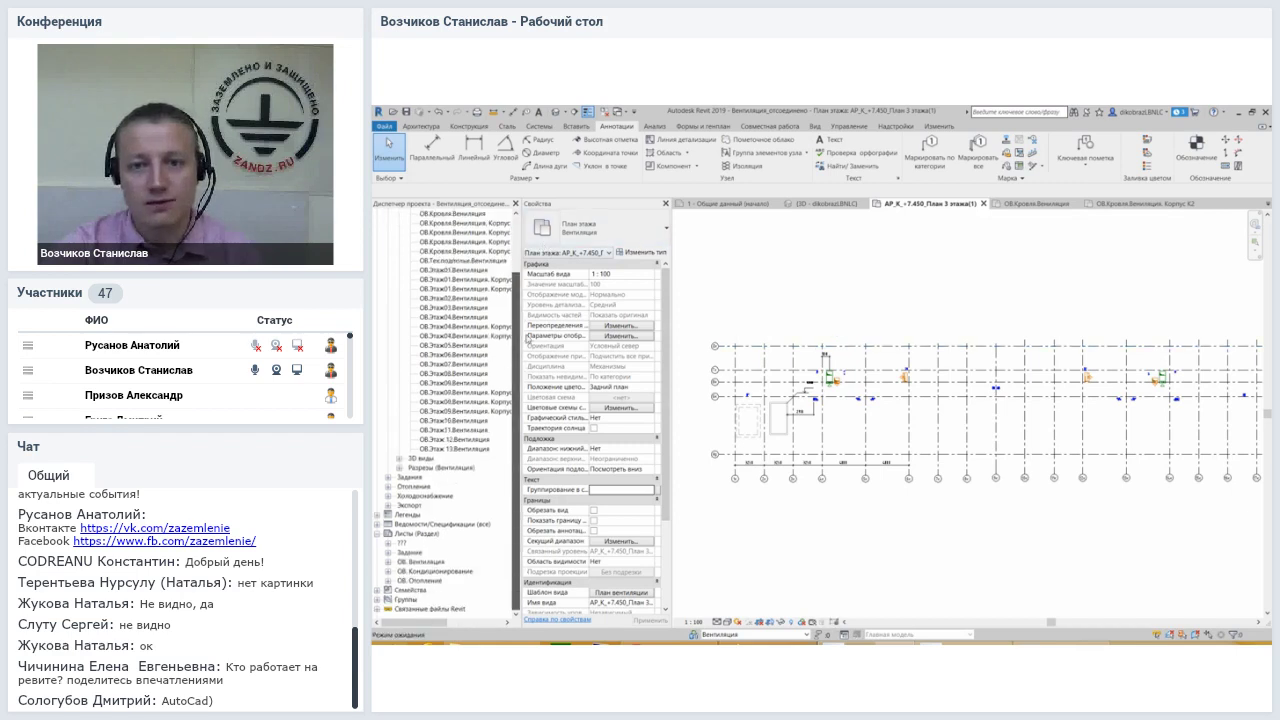
click(815, 126)
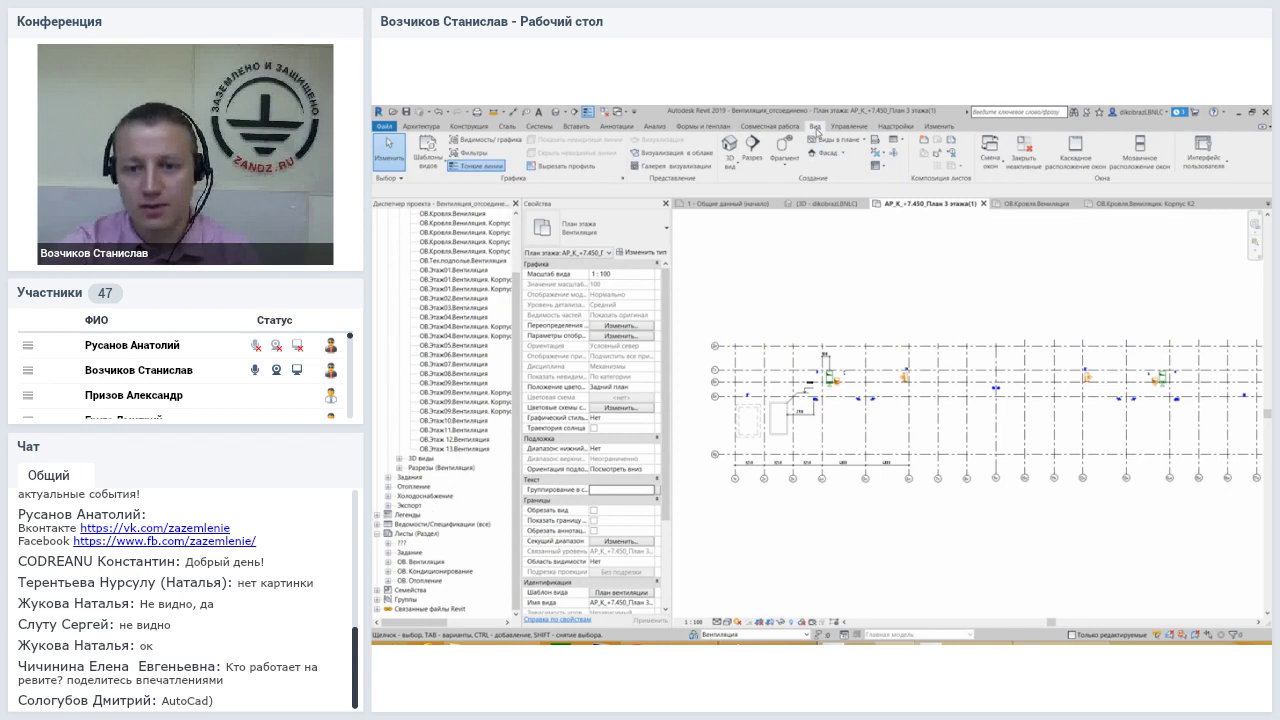
click(924, 140)
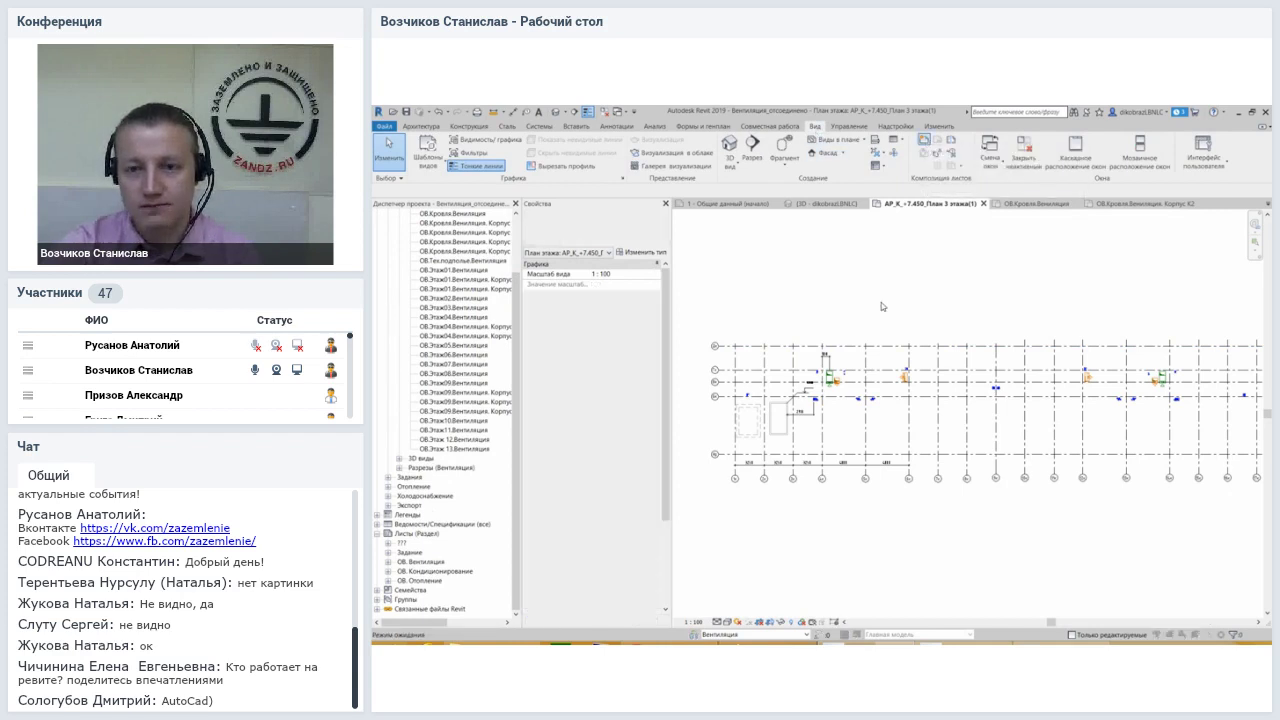
drag(926, 510, 1006, 615)
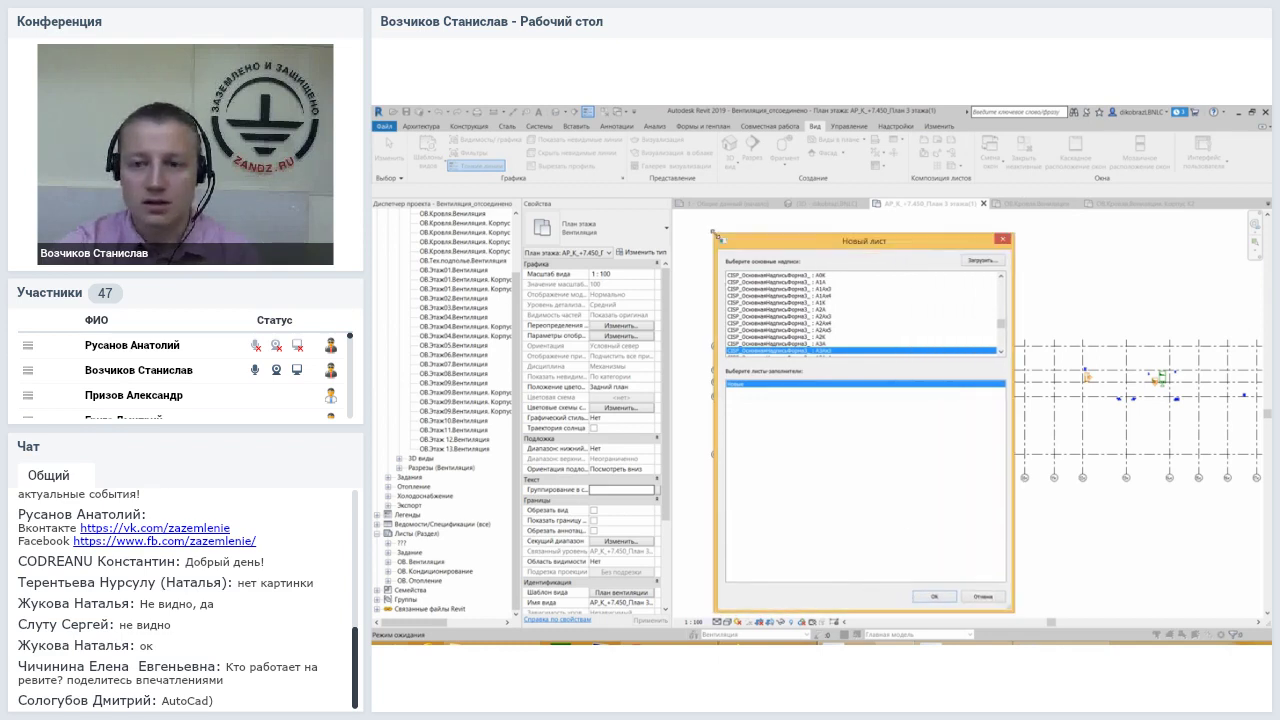
drag(714, 233, 687, 171)
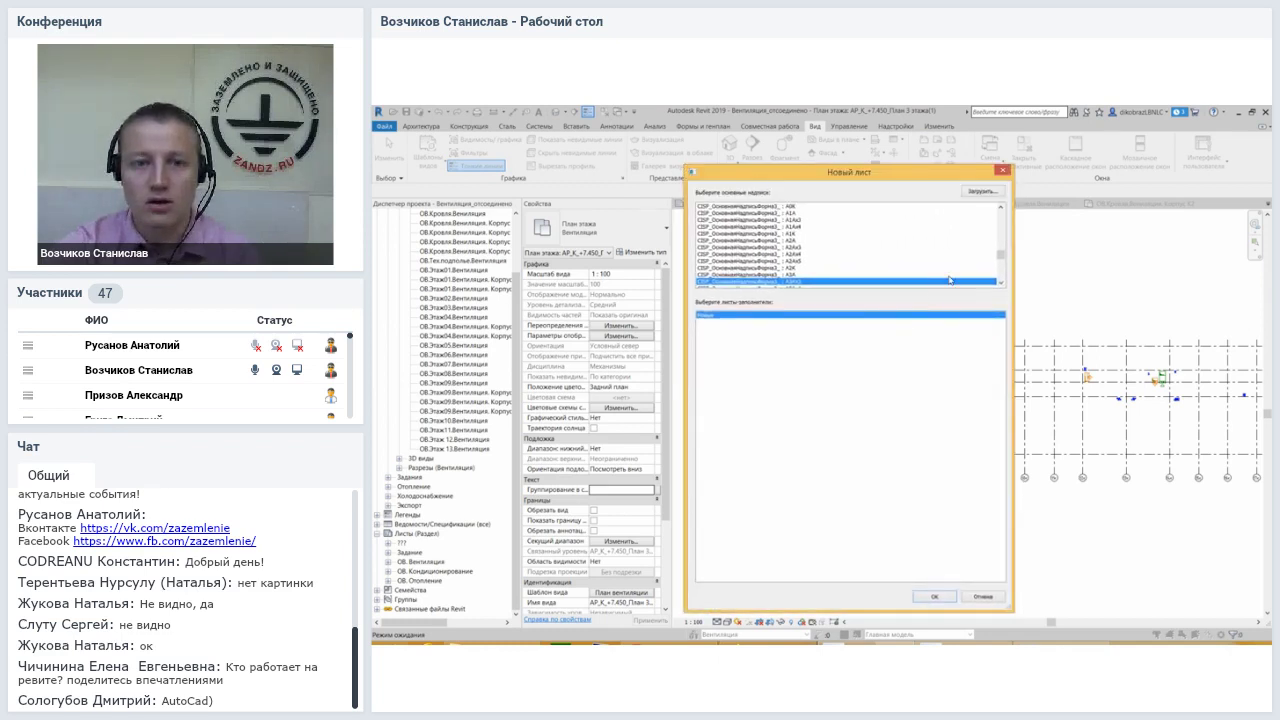
drag(1002, 258, 1002, 214)
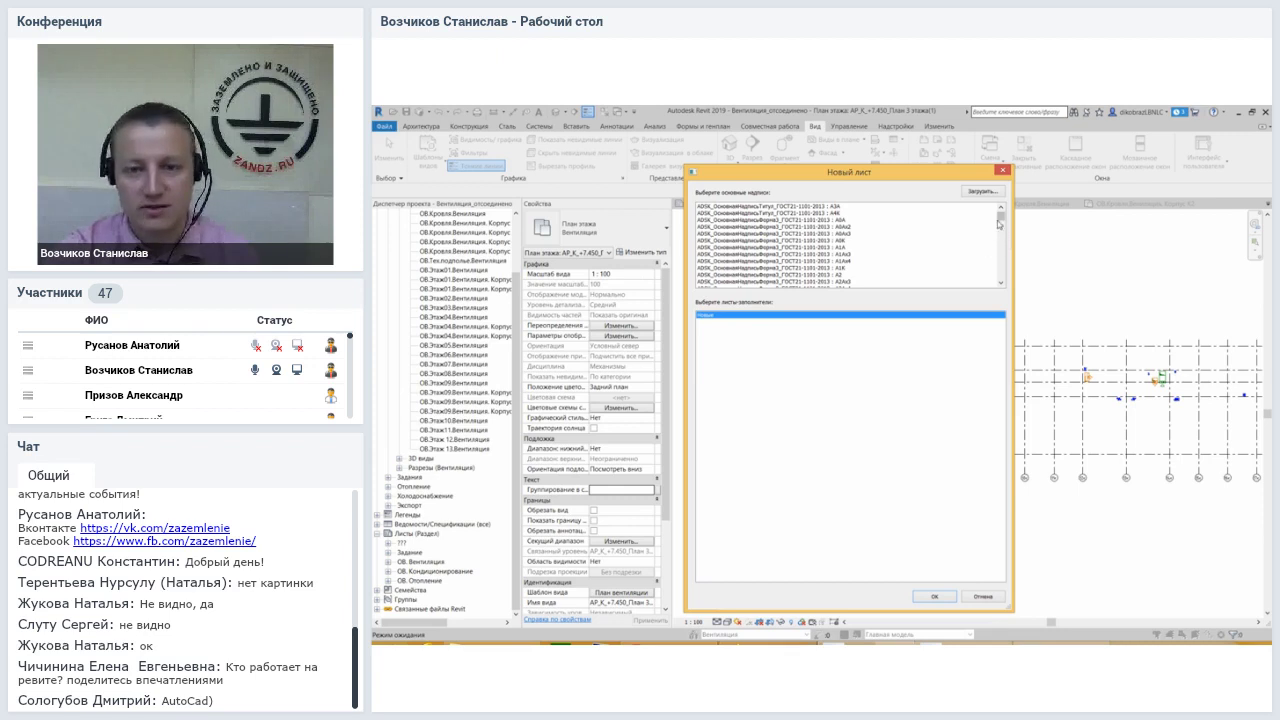
mouse_move(1001, 220)
mouse_down()
mouse_move(1002, 253)
mouse_move(1001, 241)
mouse_up()
click(835, 241)
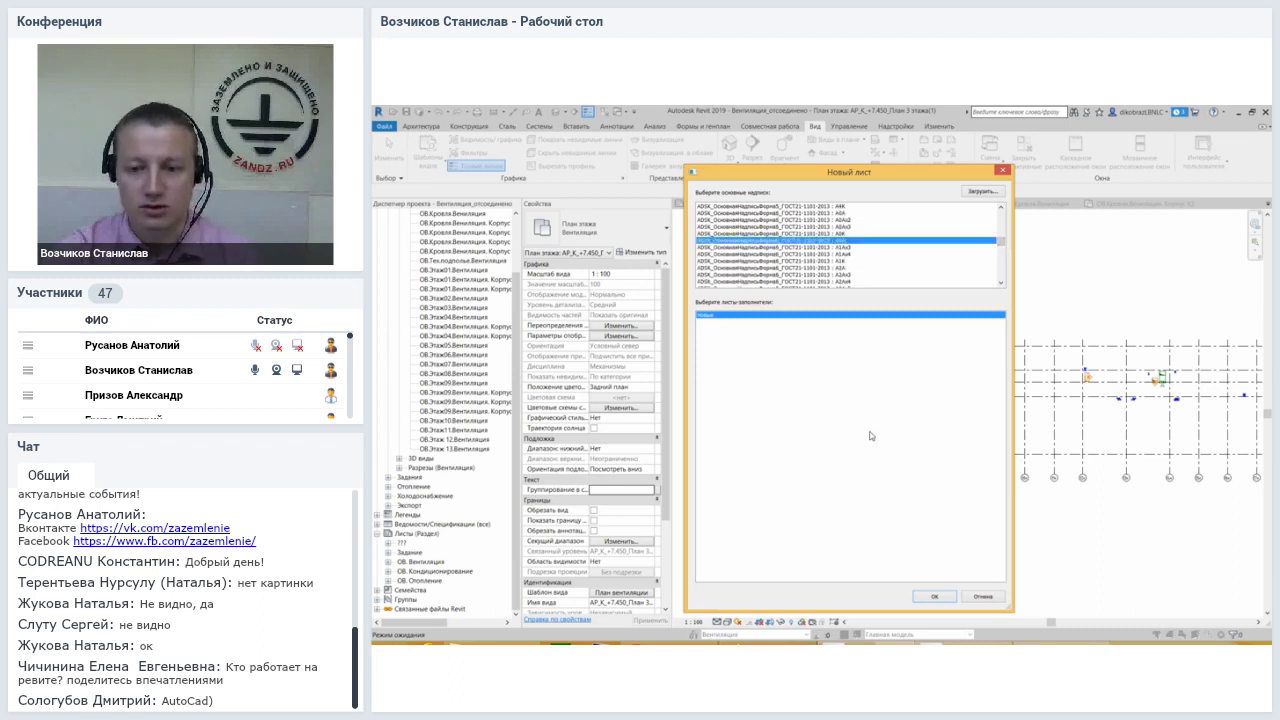
click(930, 597)
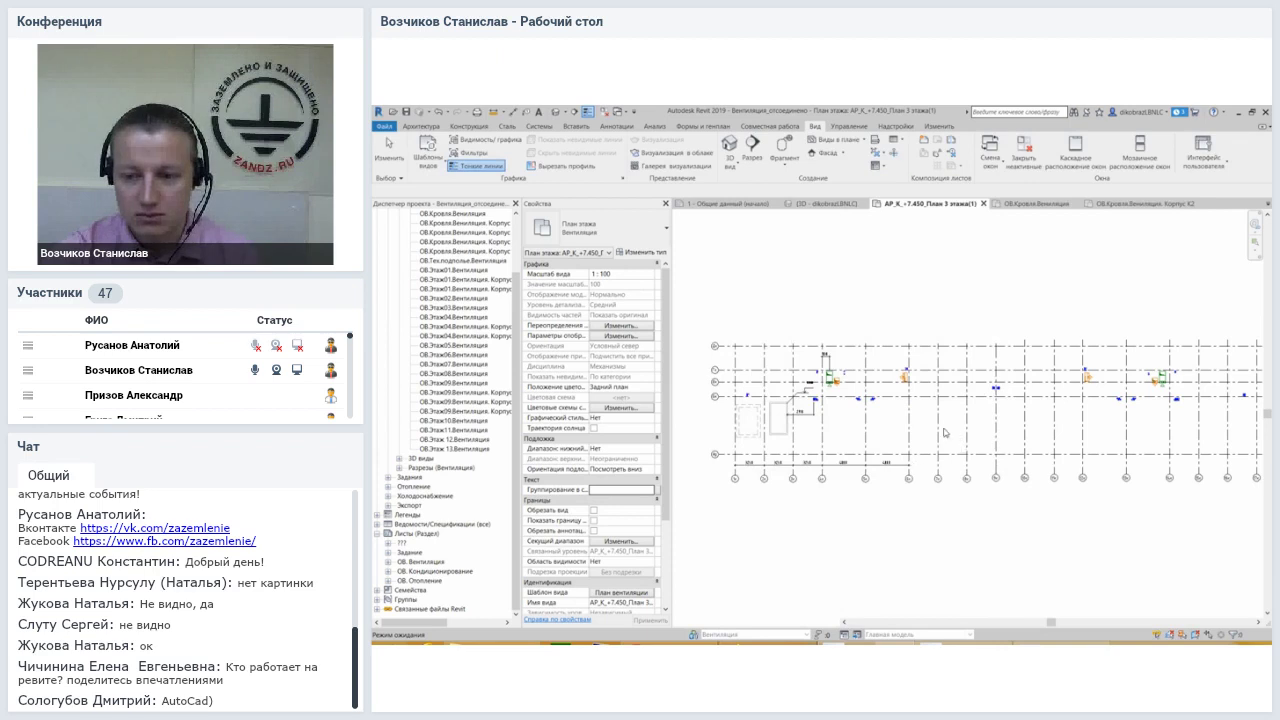
scroll(1063, 553, up, 2)
scroll(1063, 553, up, 2)
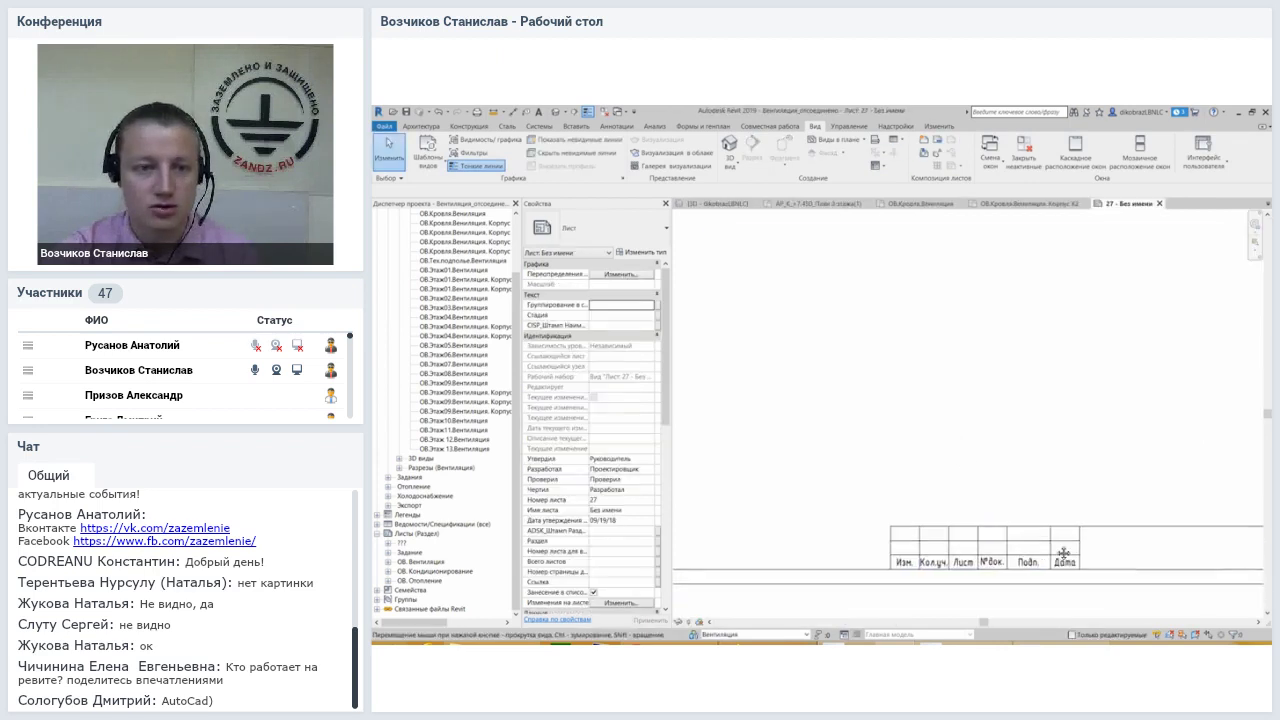
middle_drag(1063, 553, 918, 493)
click(985, 515)
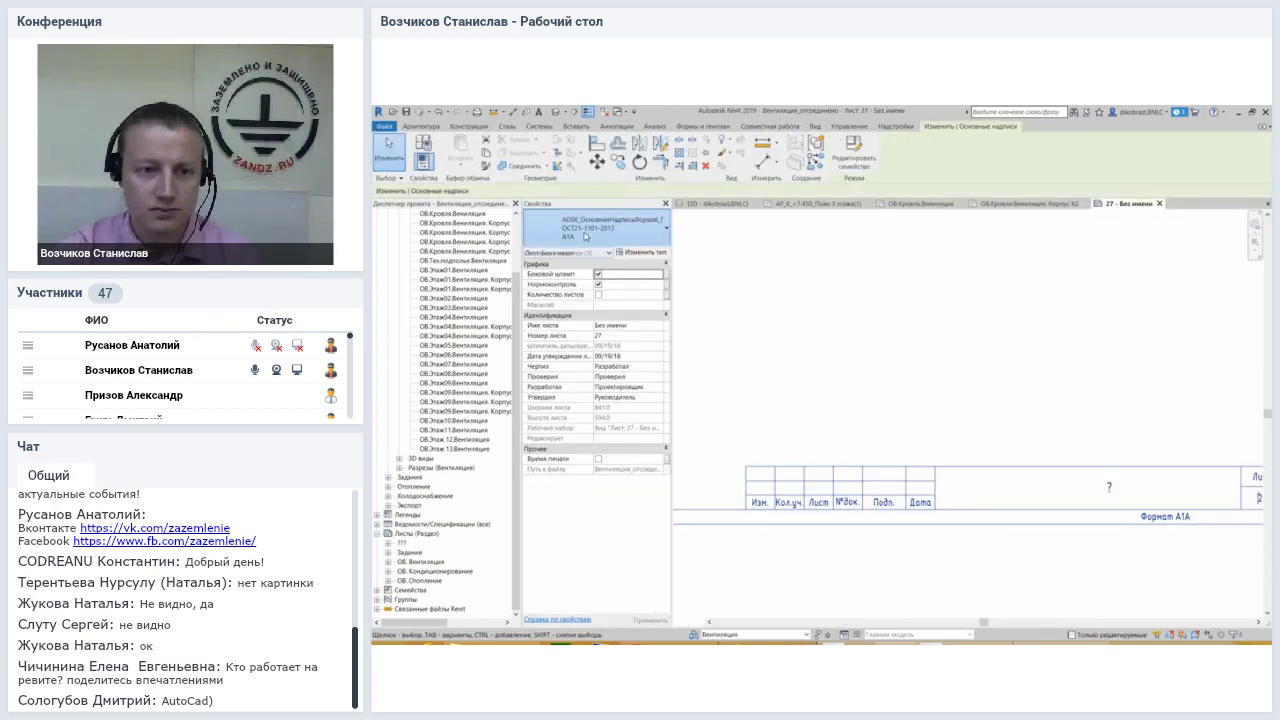
click(586, 236)
scroll(590, 330, up, 1)
scroll(590, 332, up, 1)
scroll(590, 334, up, 1)
scroll(565, 350, up, 1)
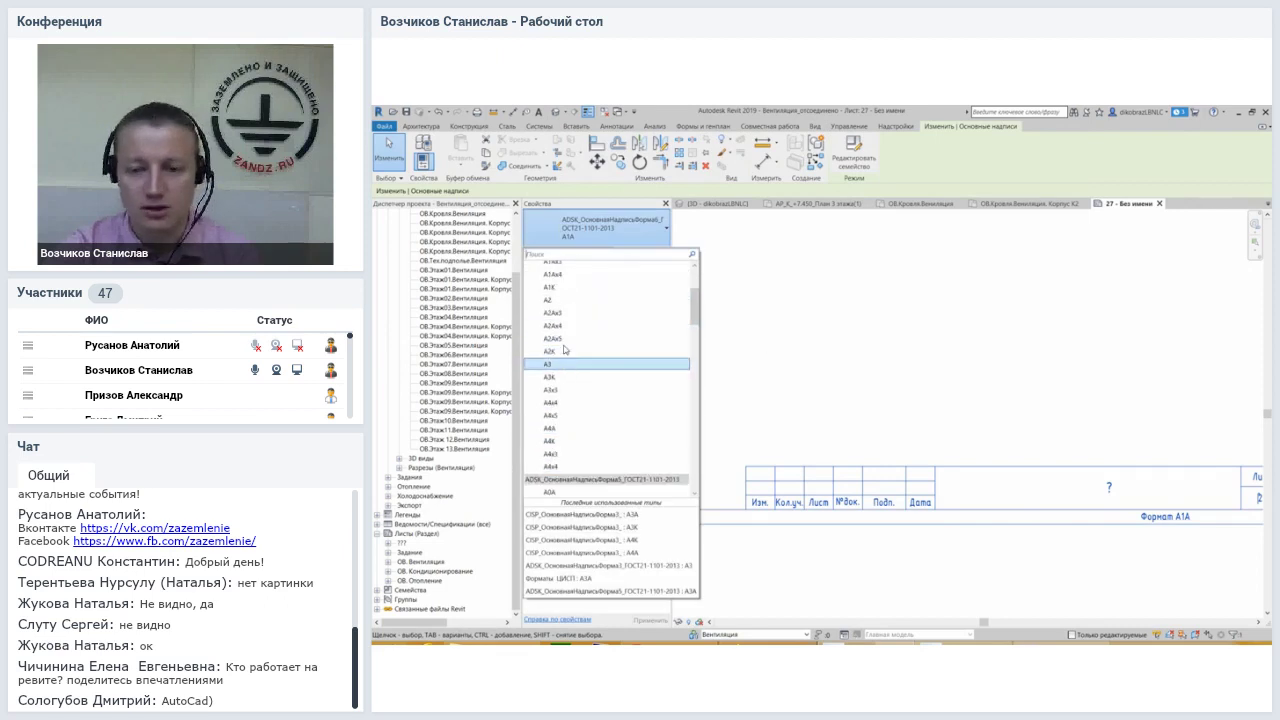
click(917, 422)
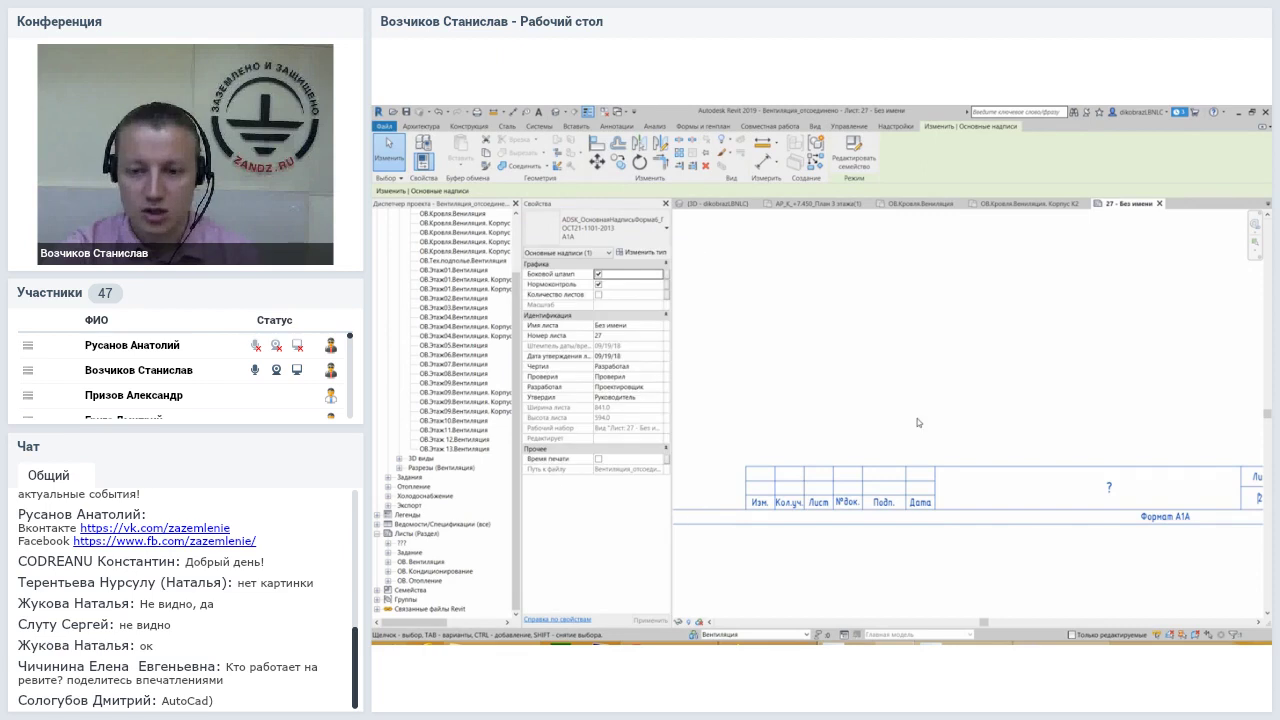
scroll(919, 427, down, 1)
scroll(930, 420, down, 1)
key(Escape)
scroll(960, 408, down, 1)
scroll(960, 420, down, 2)
scroll(940, 445, down, 1)
middle_drag(938, 447, 1035, 470)
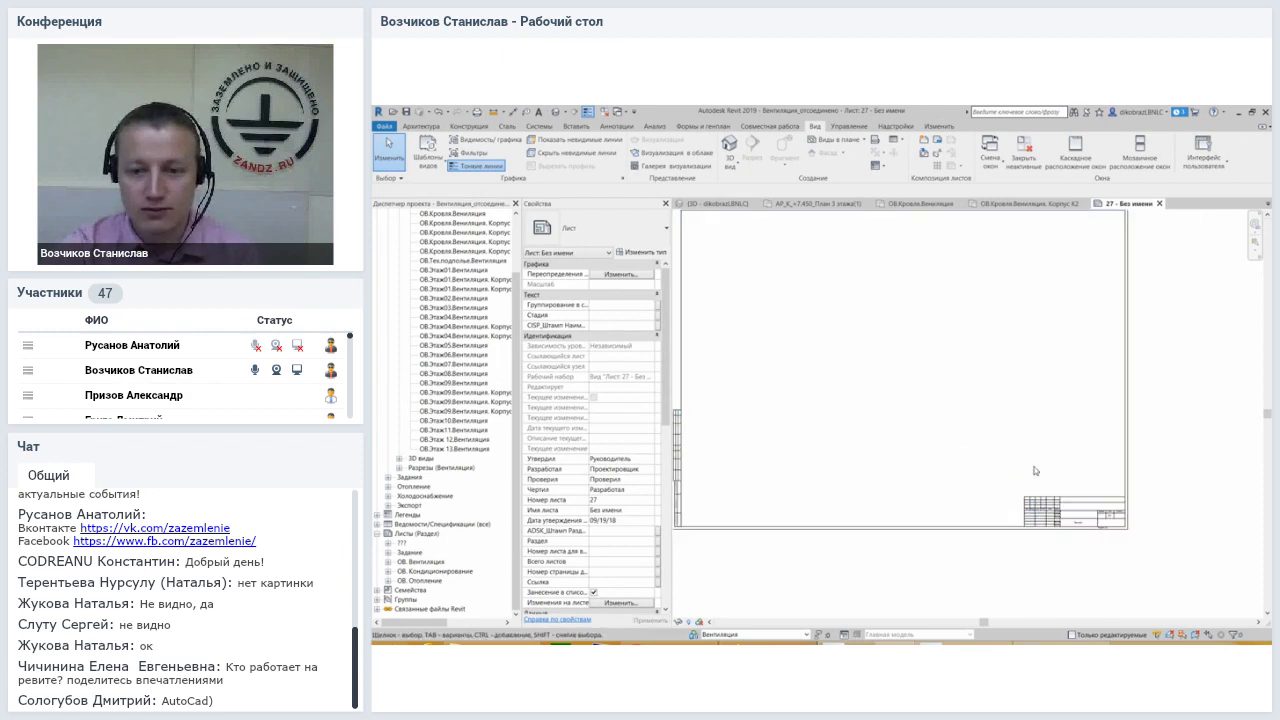
scroll(1105, 540, up, 3)
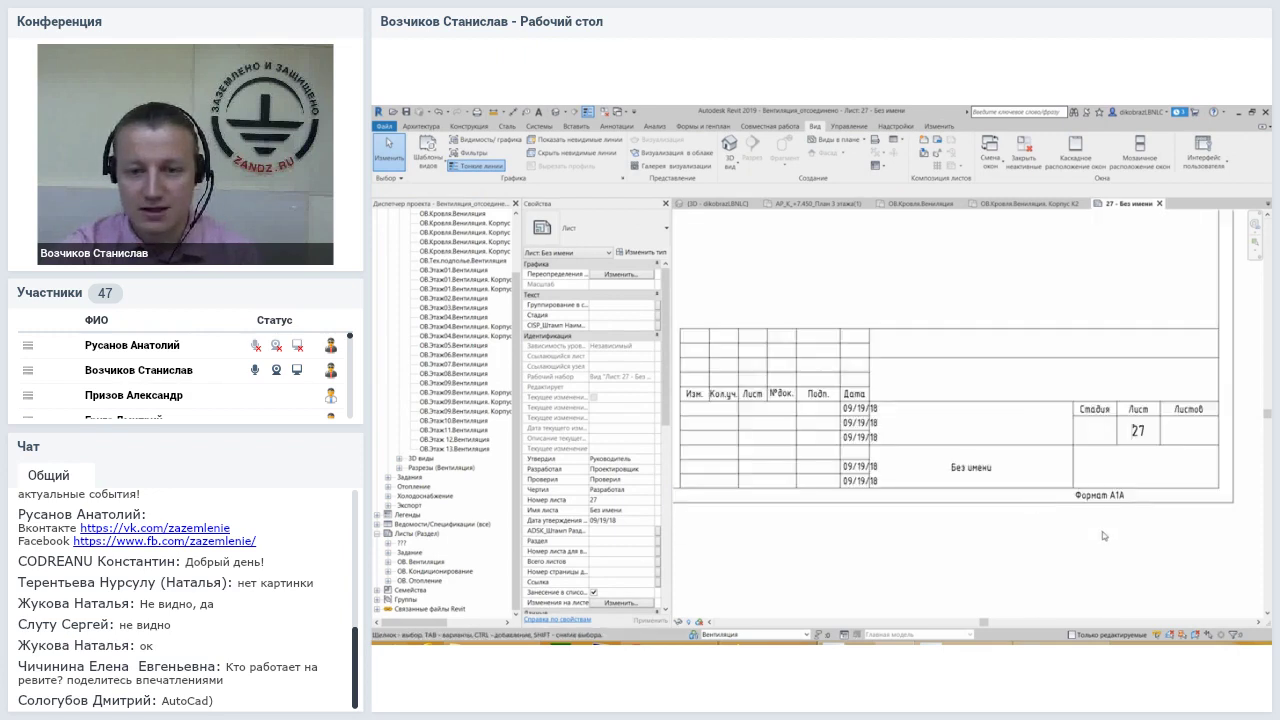
scroll(920, 457, up, 1)
click(1026, 416)
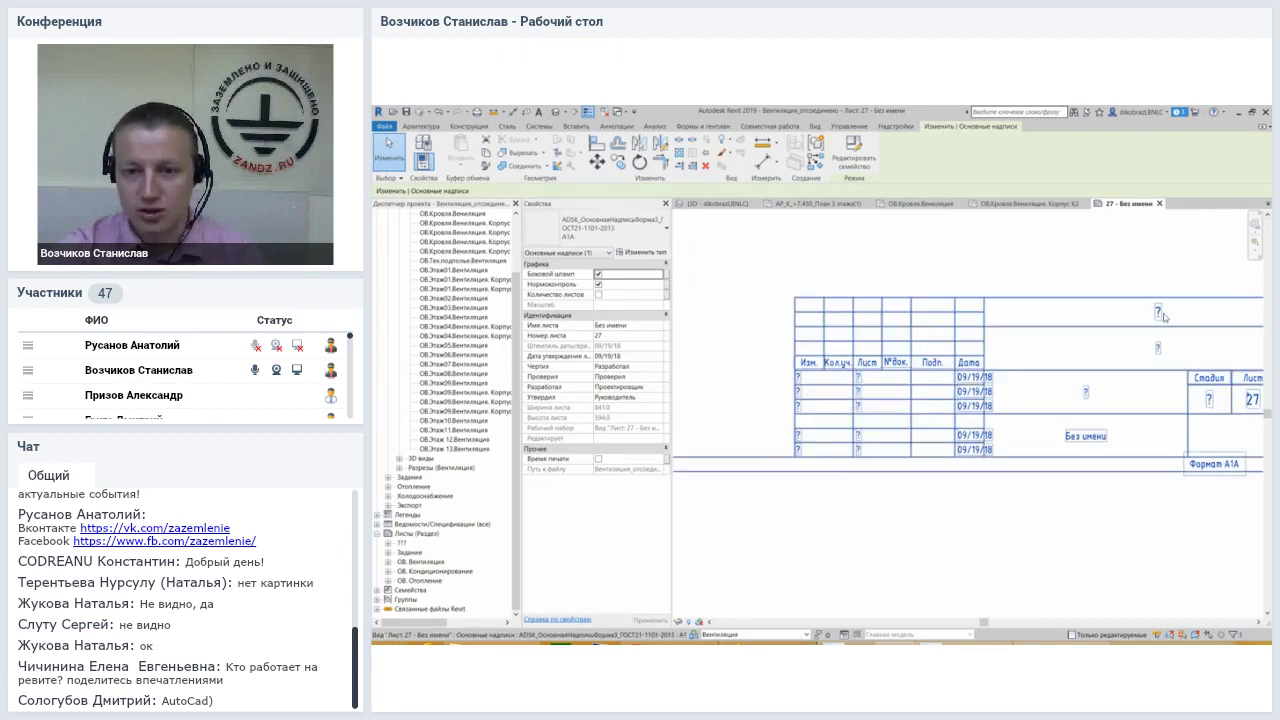
Rename the sheet to План этажа and set the Стадия to Р
click(1155, 352)
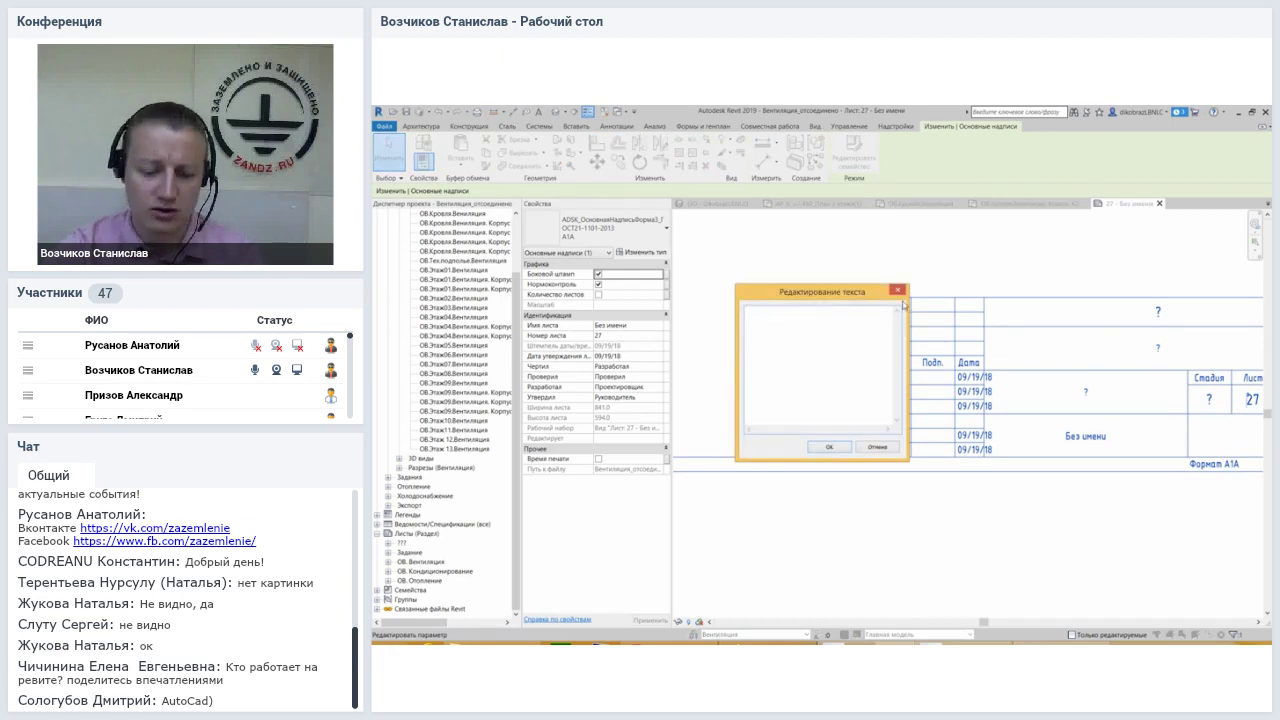
key(Escape)
click(1094, 437)
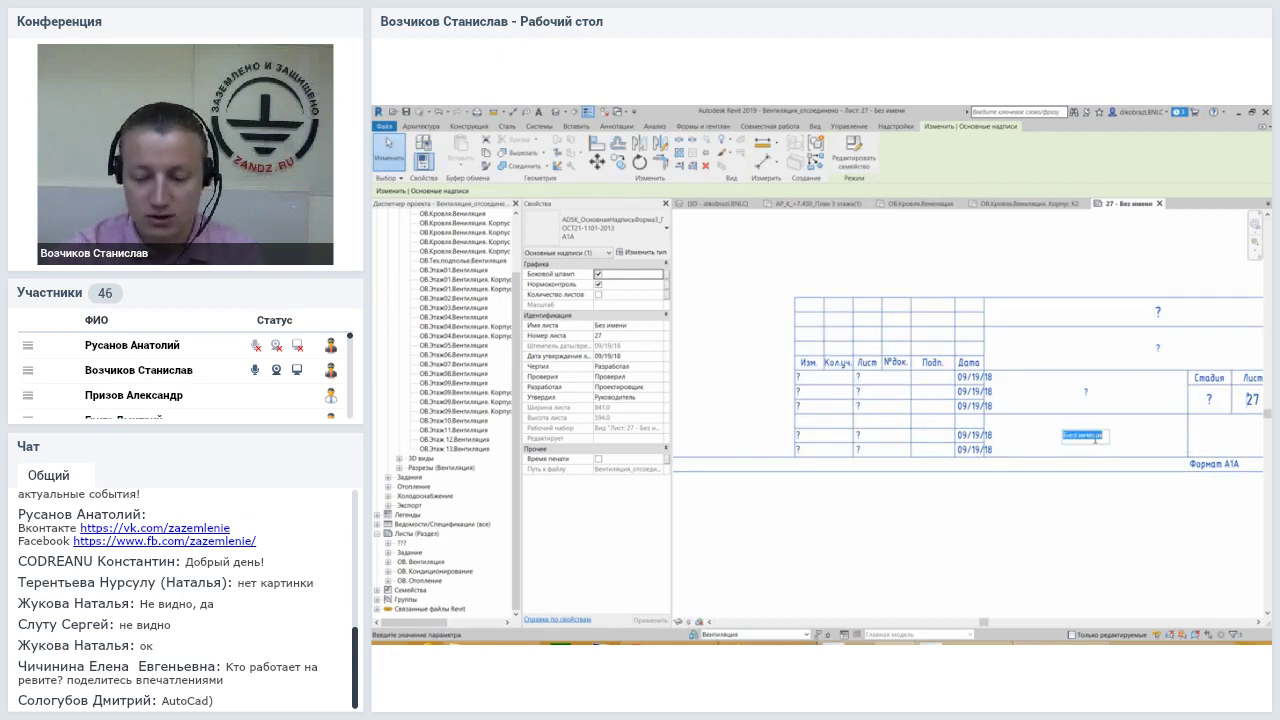
text(План этажа)
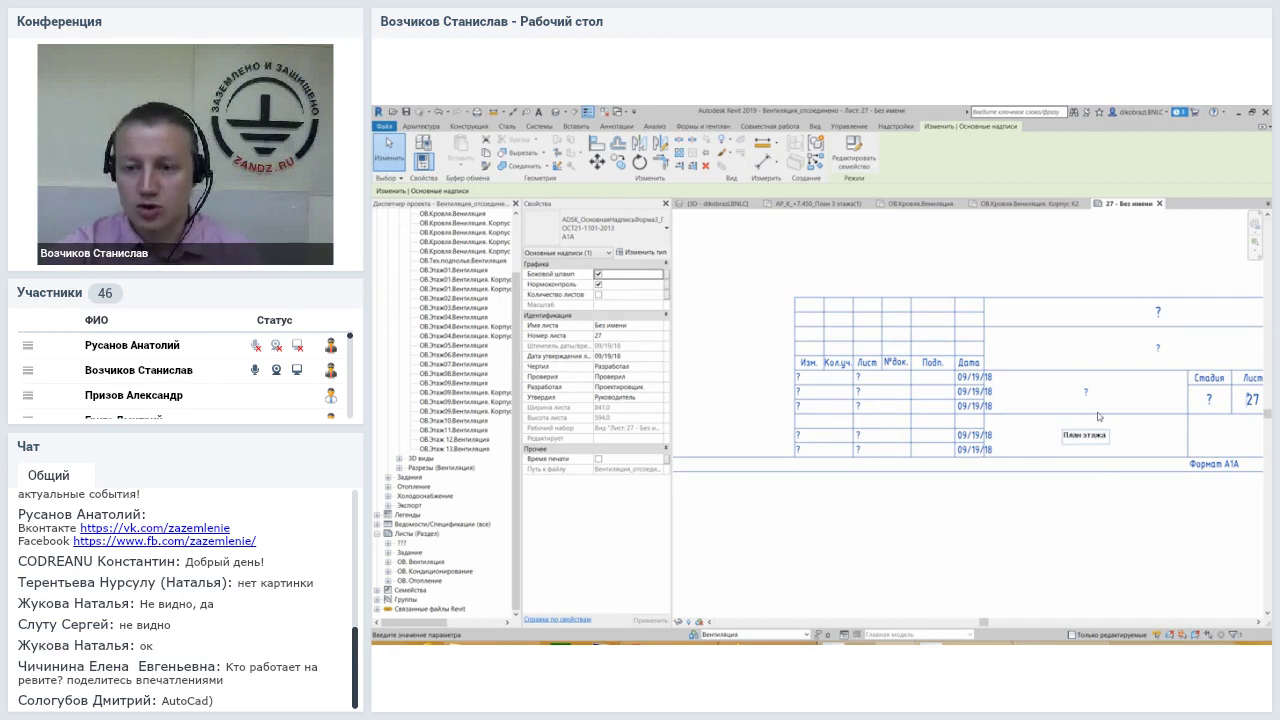
click(1098, 416)
middle_drag(1179, 404, 1113, 381)
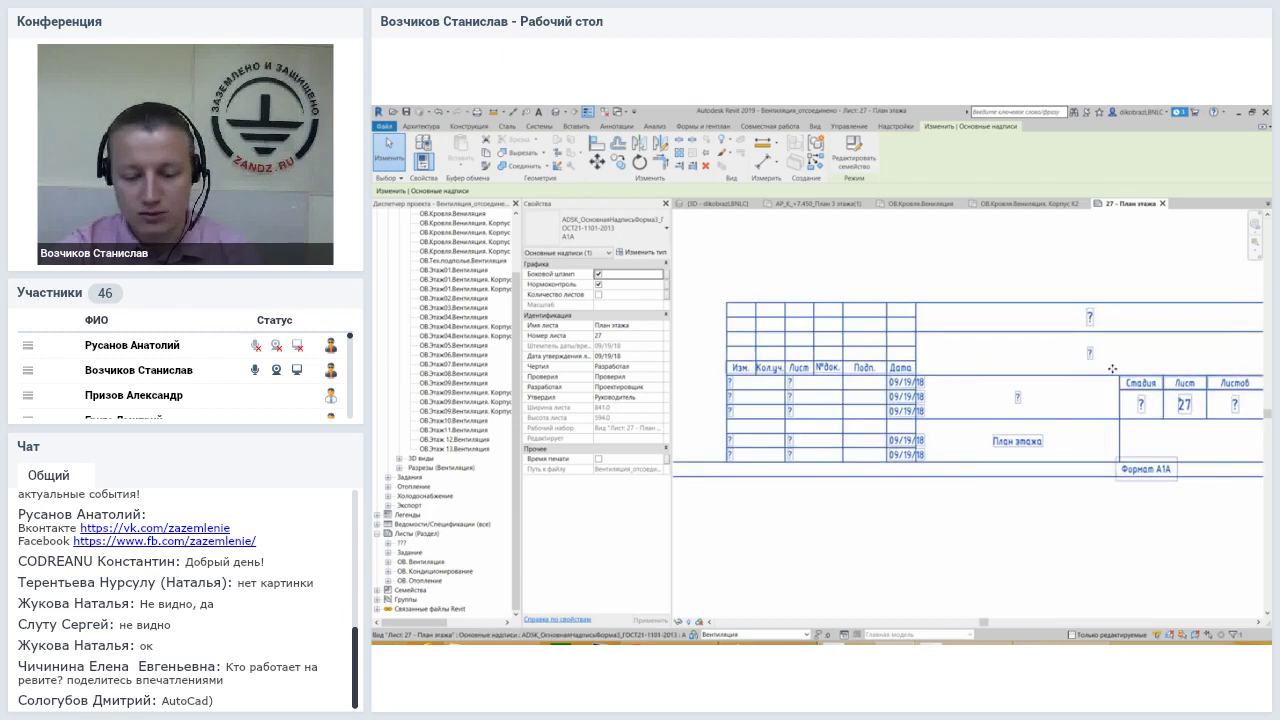
click(1147, 404)
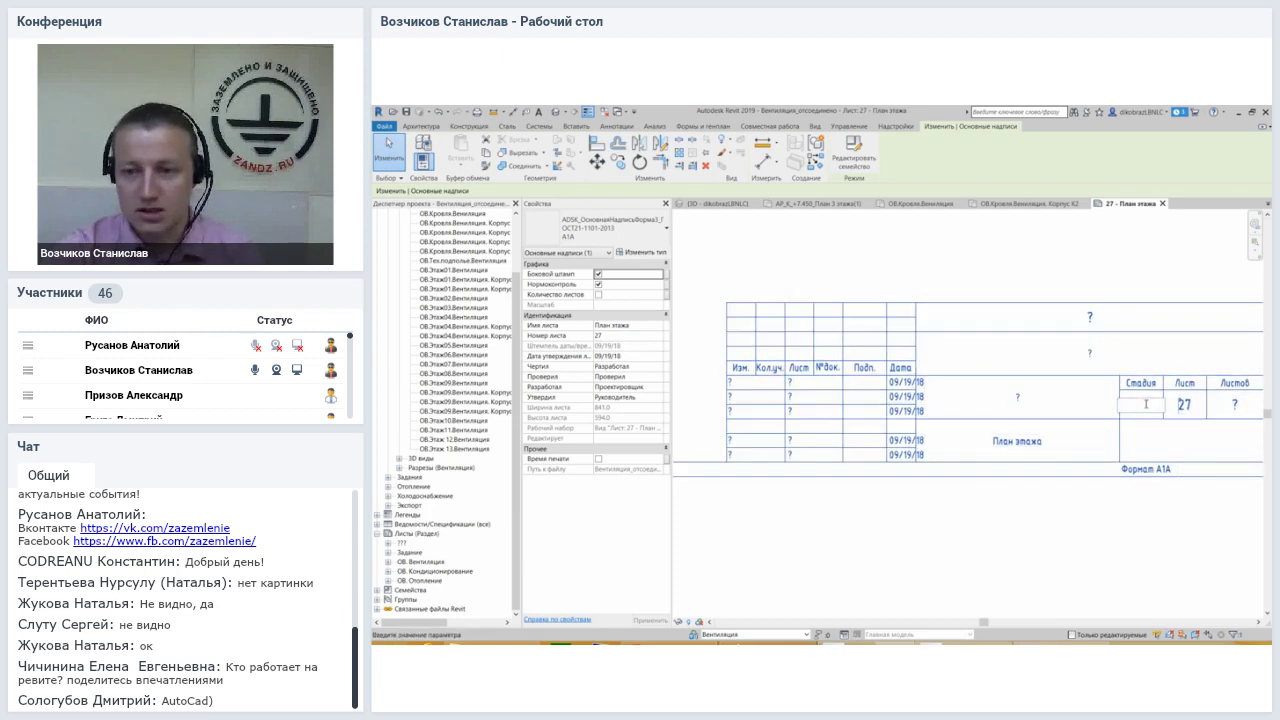
text(Р)
click(1090, 316)
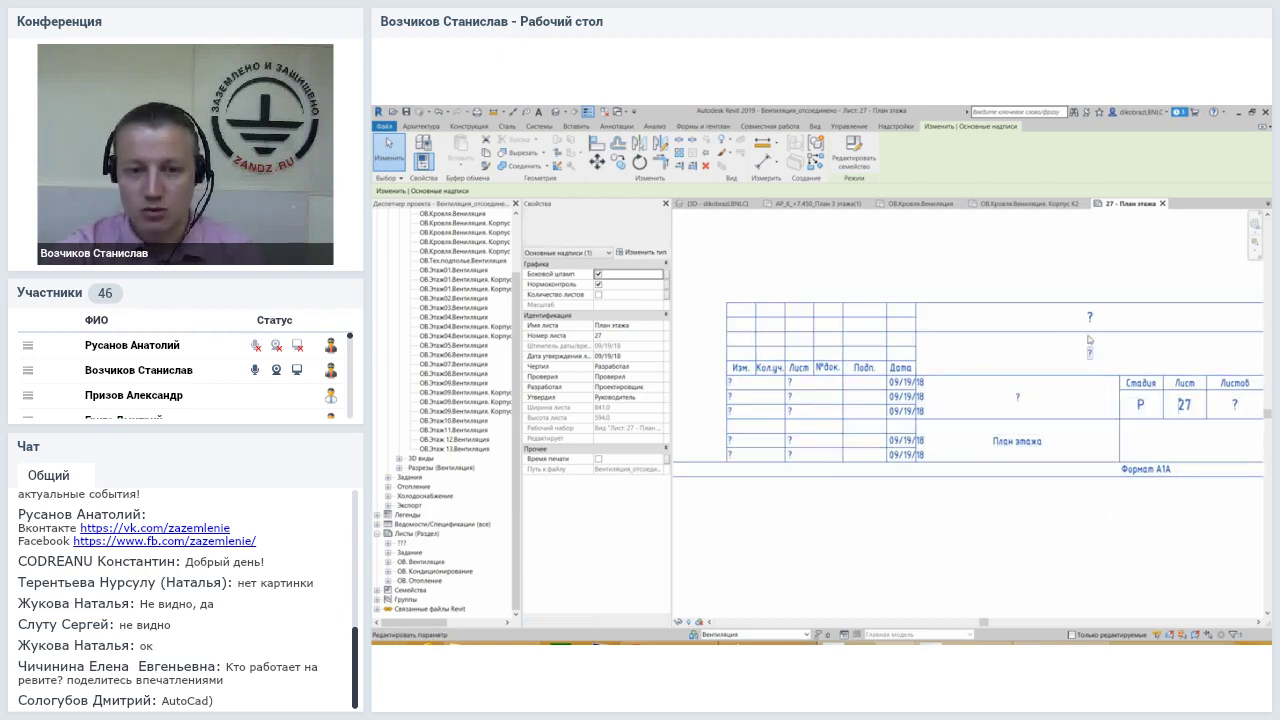
Set the title block designation to 000-1261-ОВ in Edit Label
click(1090, 316)
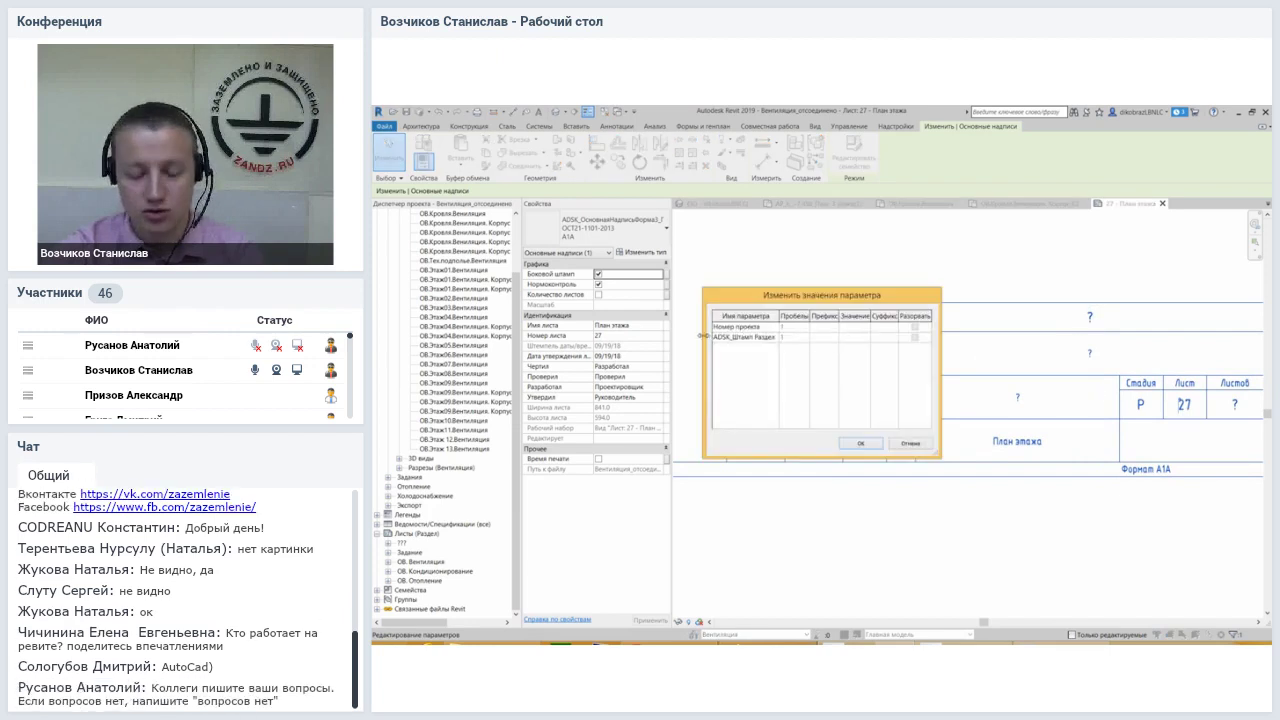
drag(703, 337, 604, 337)
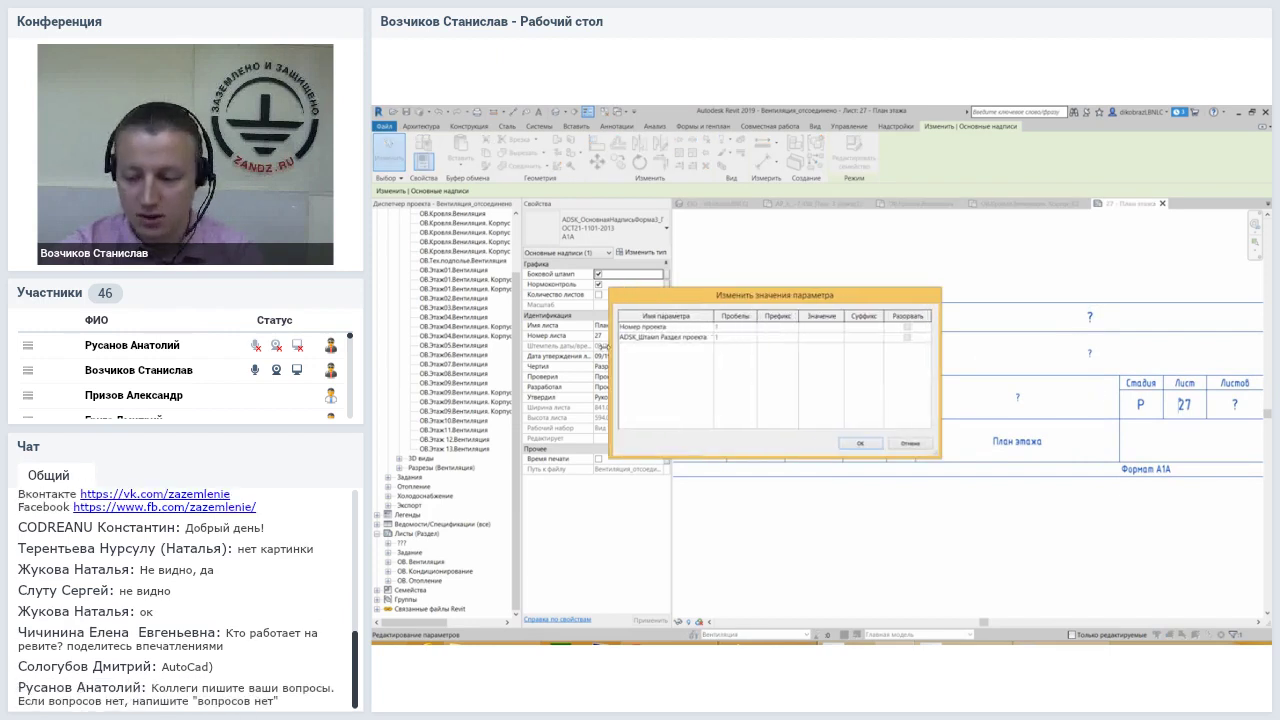
text(1261)
click(821, 339)
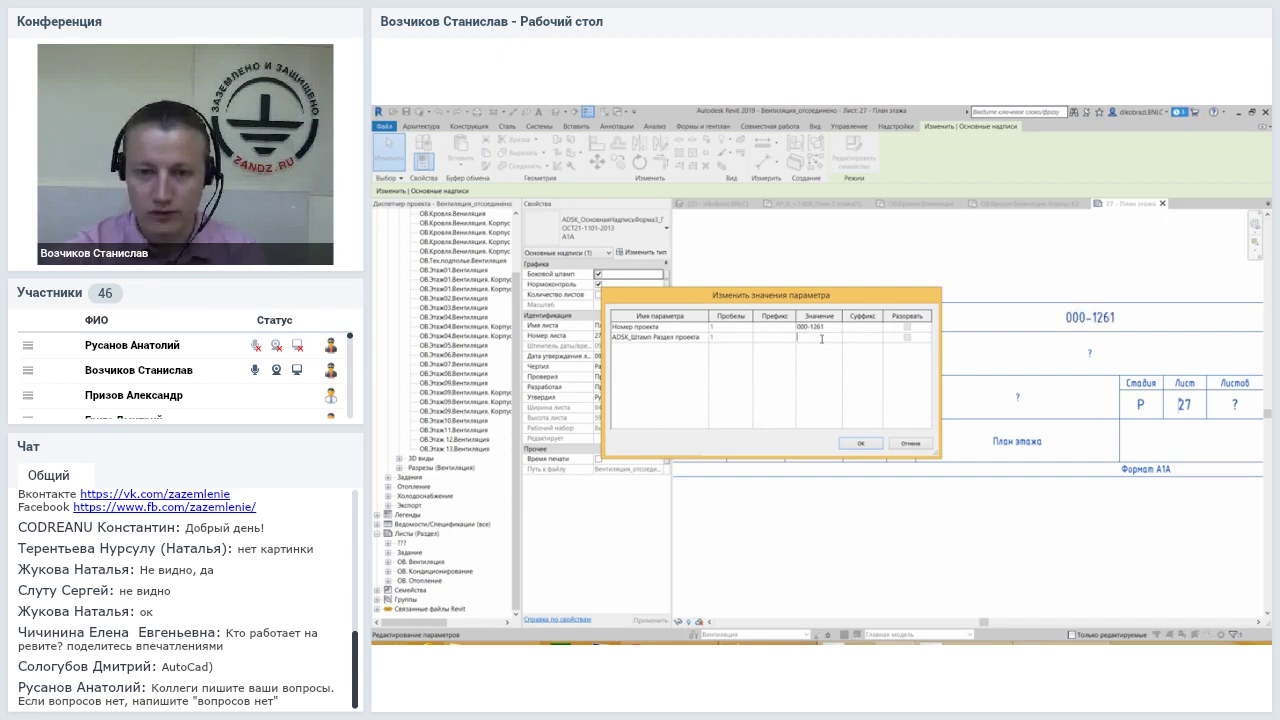
text(-ОВ)
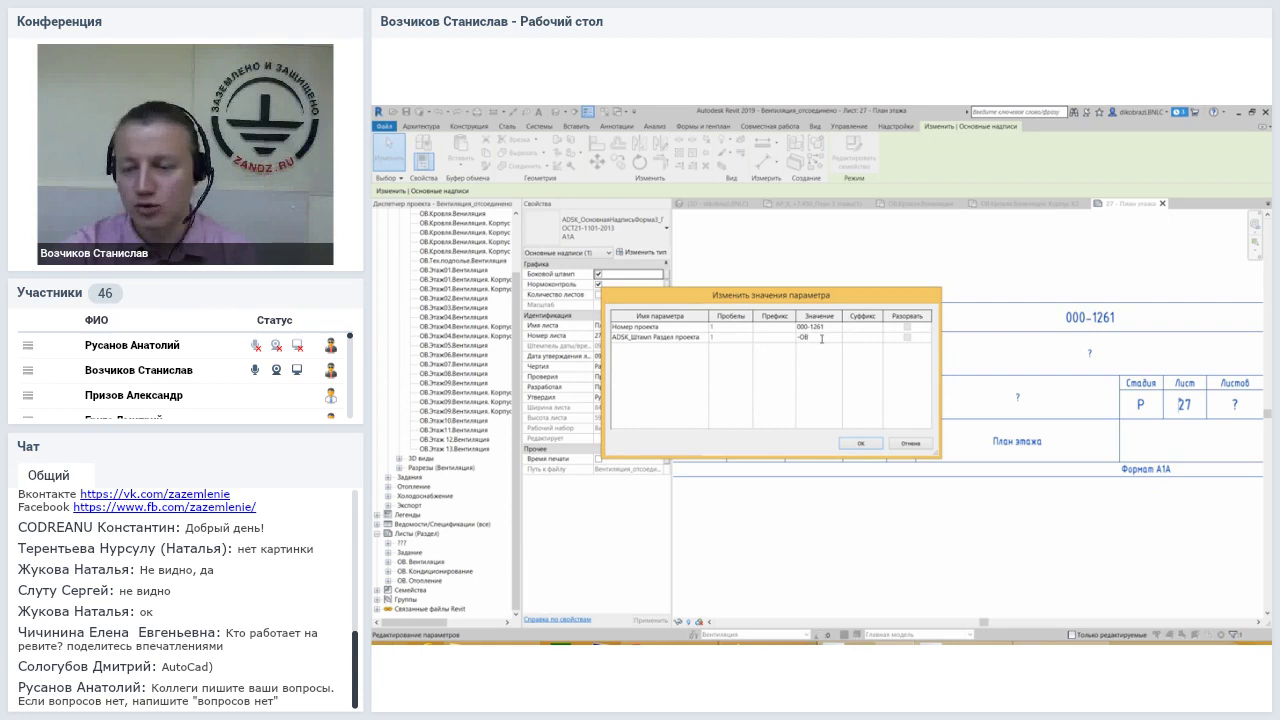
key(Return)
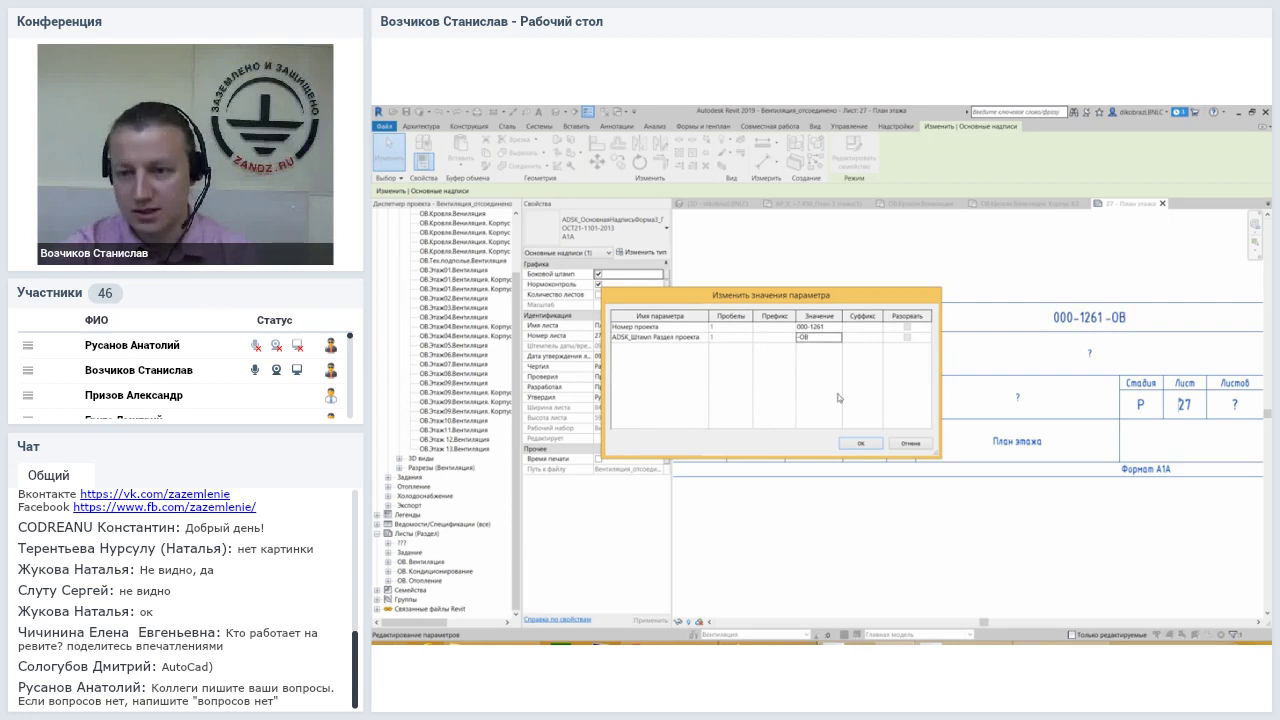
click(859, 444)
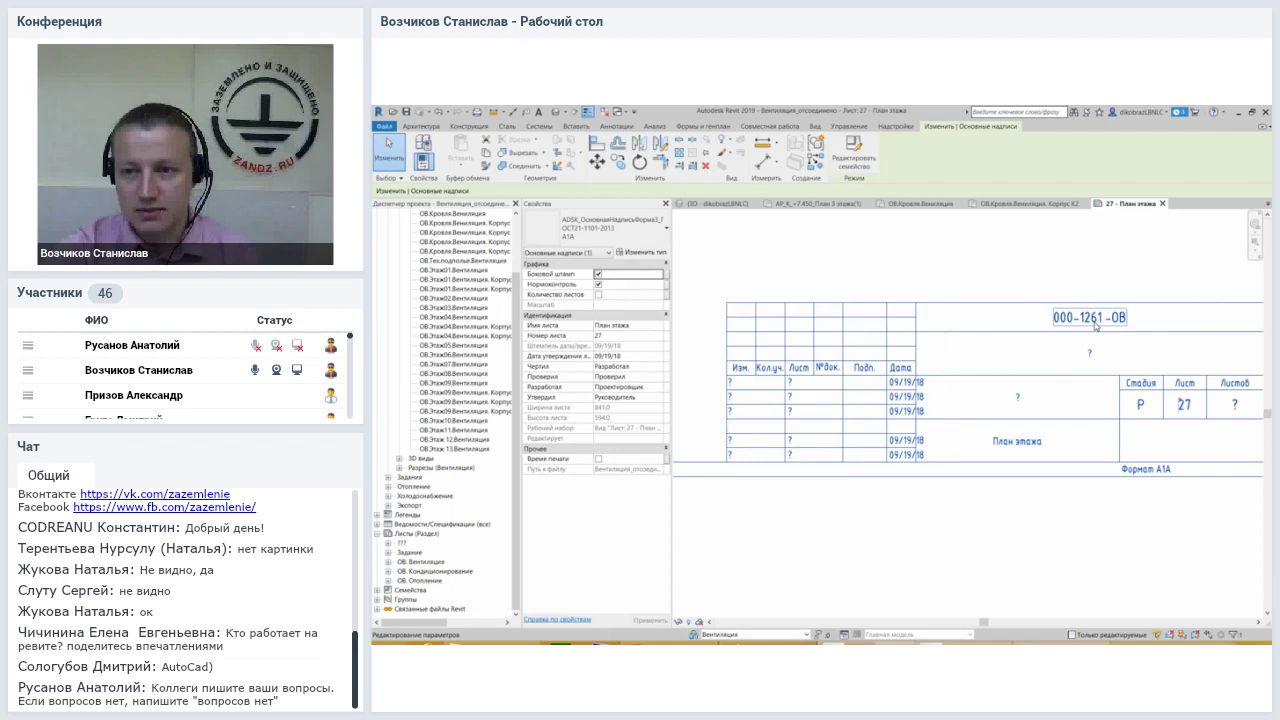
click(1032, 204)
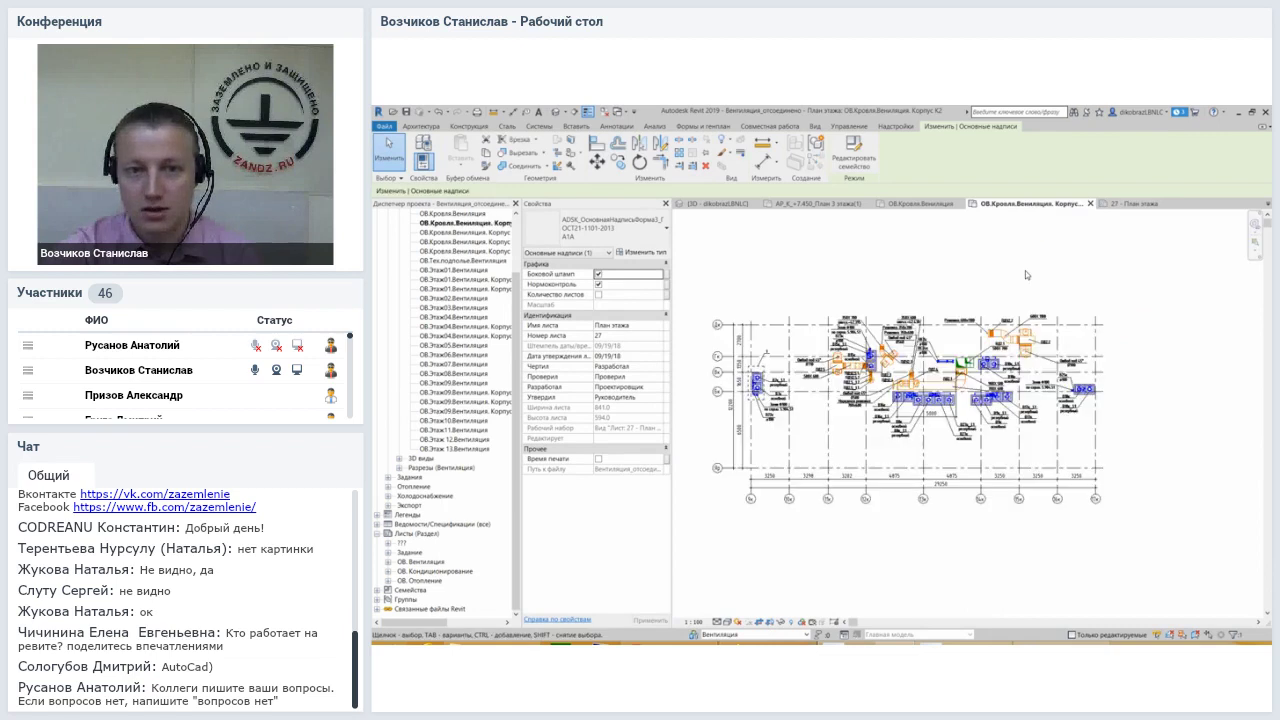
scroll(1025, 270, down, 2)
scroll(1032, 290, down, 3)
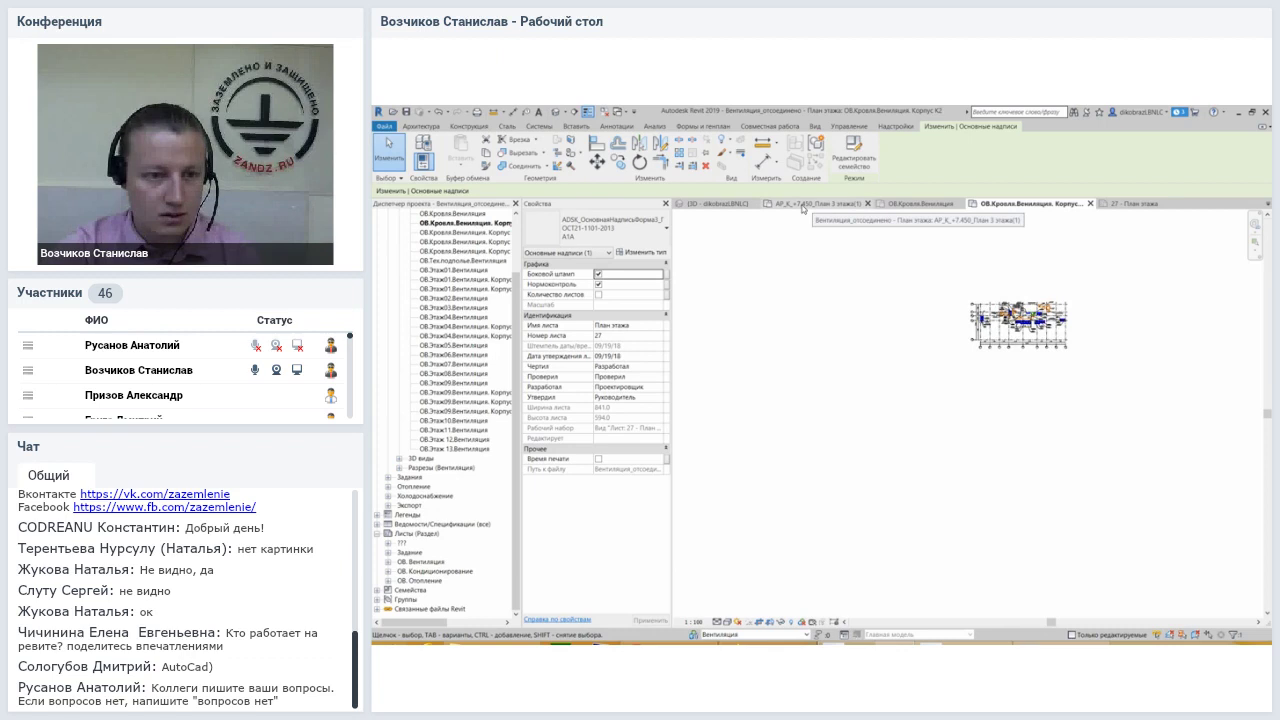
key(ctrl+Tab)
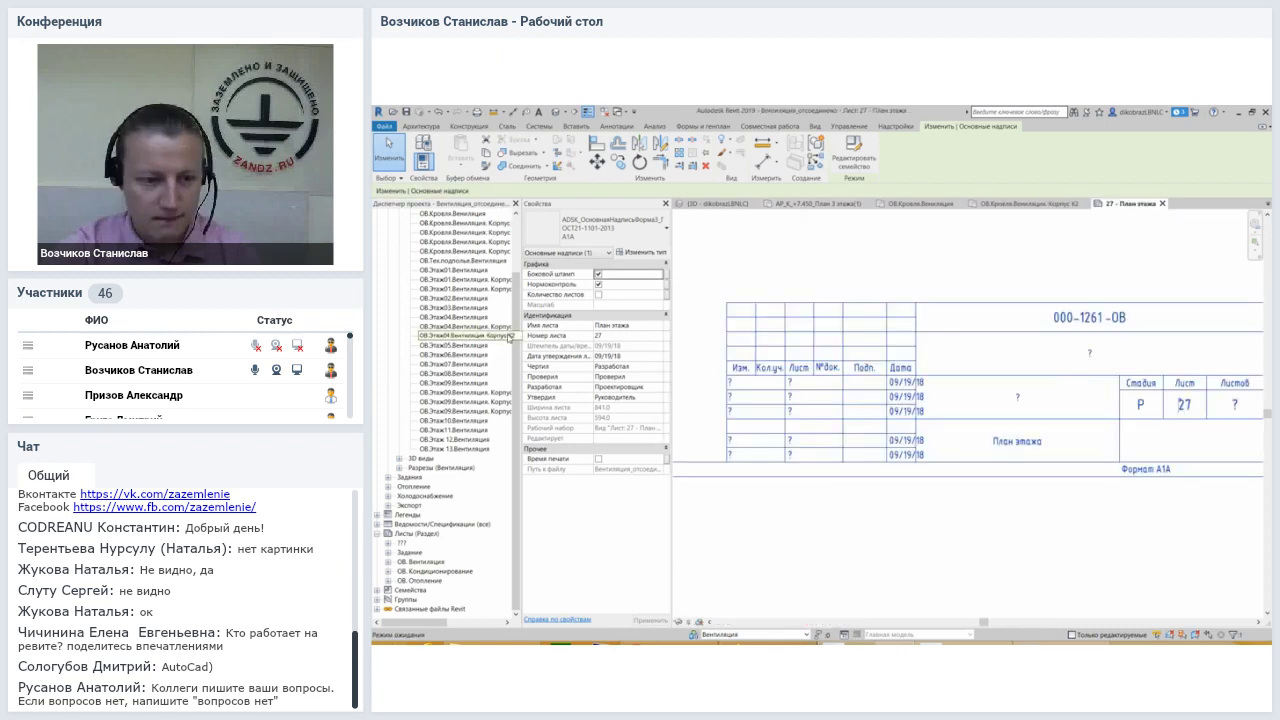
double_click(424, 563)
click(447, 506)
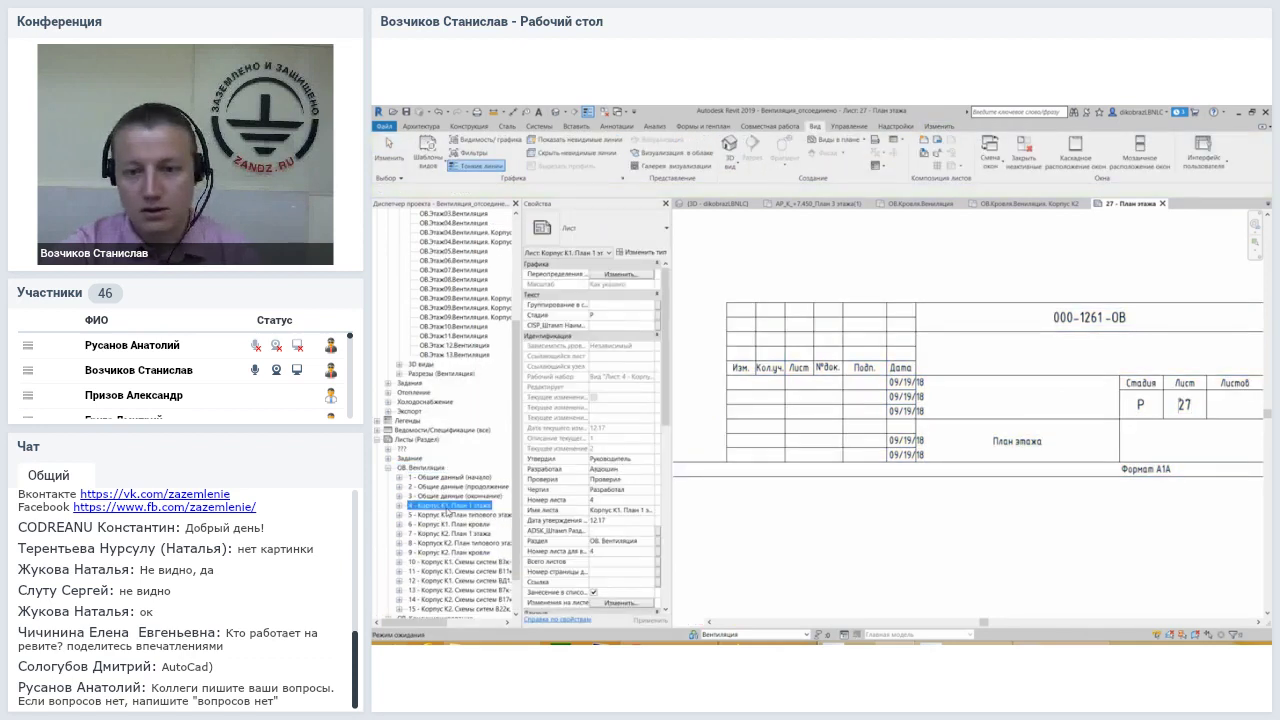
double_click(447, 512)
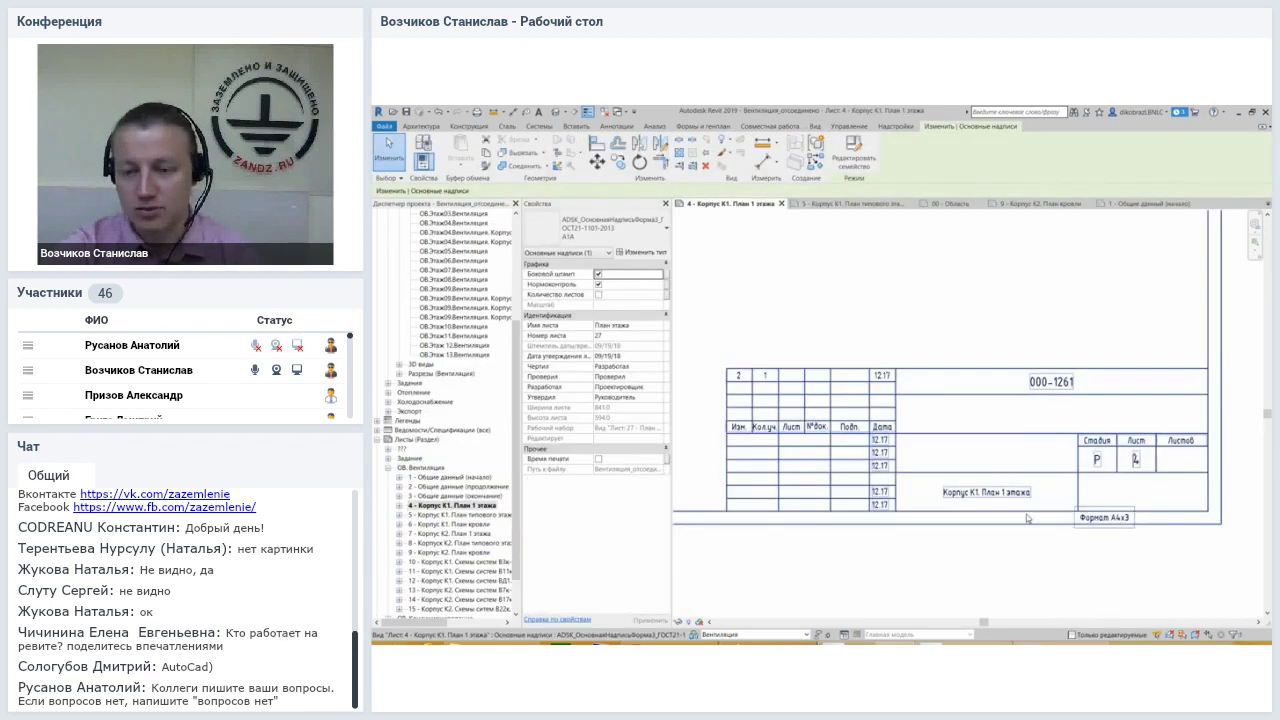
key(Escape)
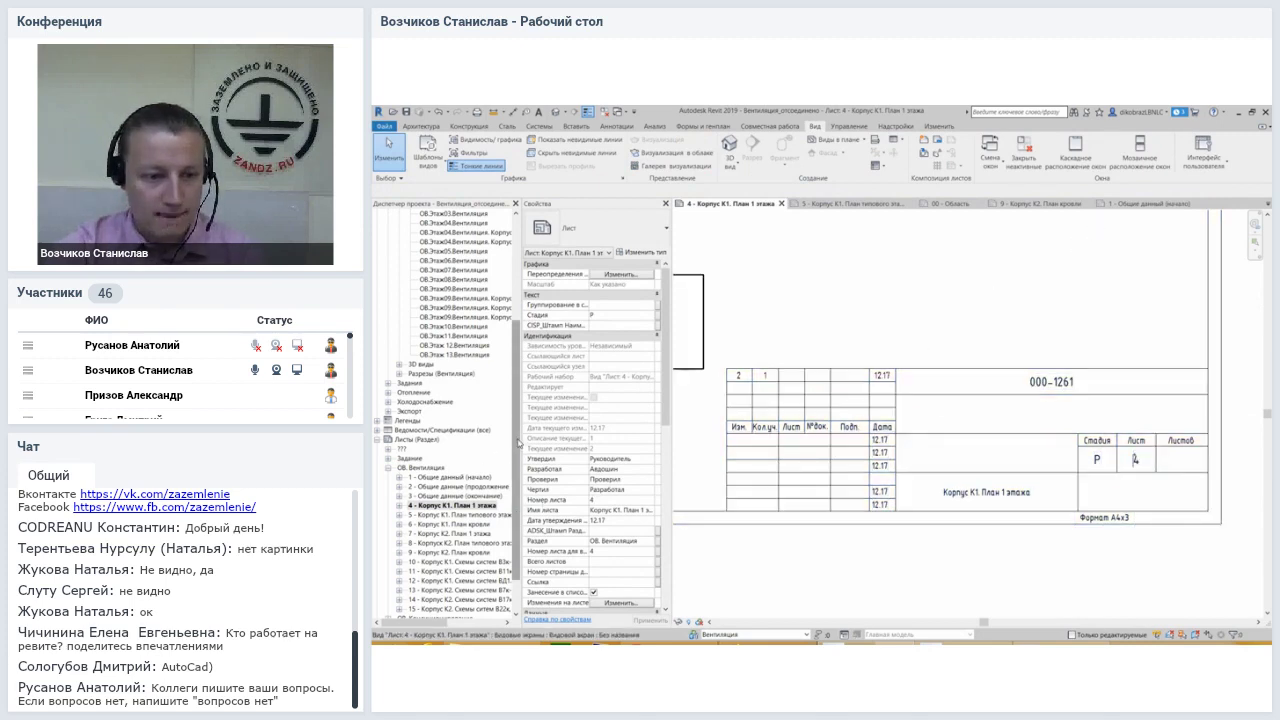
double_click(432, 449)
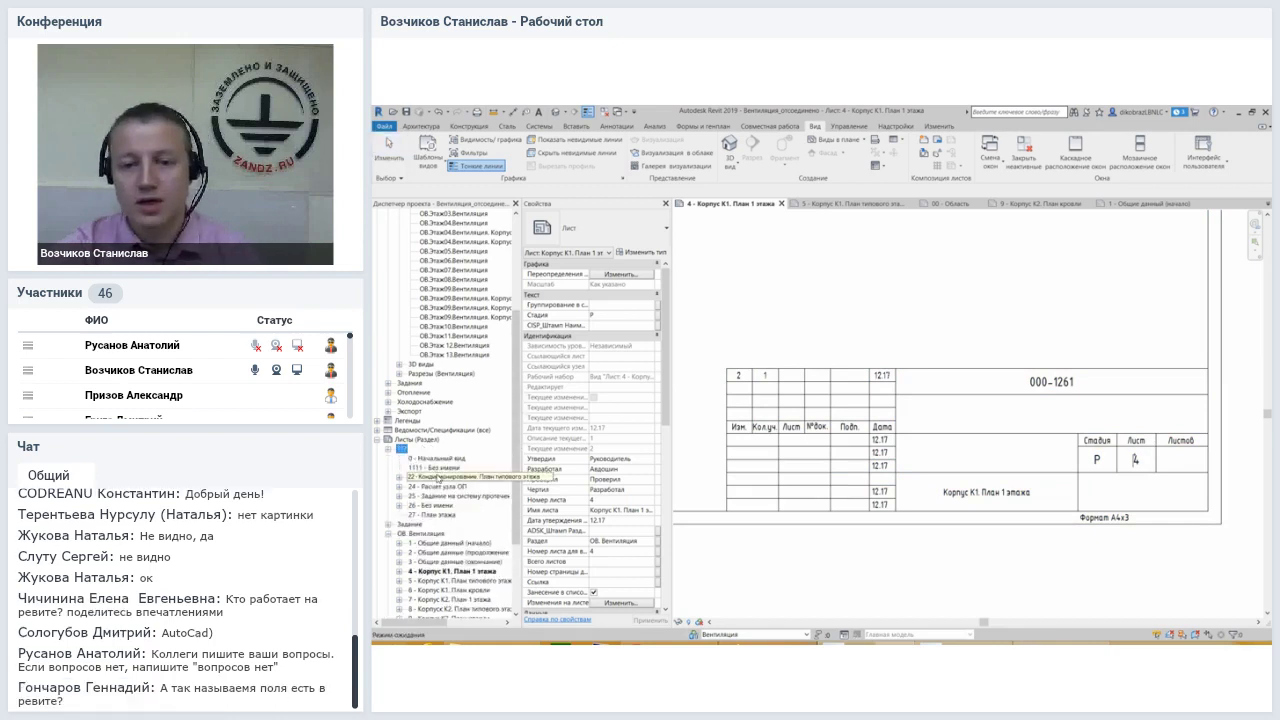
click(443, 515)
double_click(443, 515)
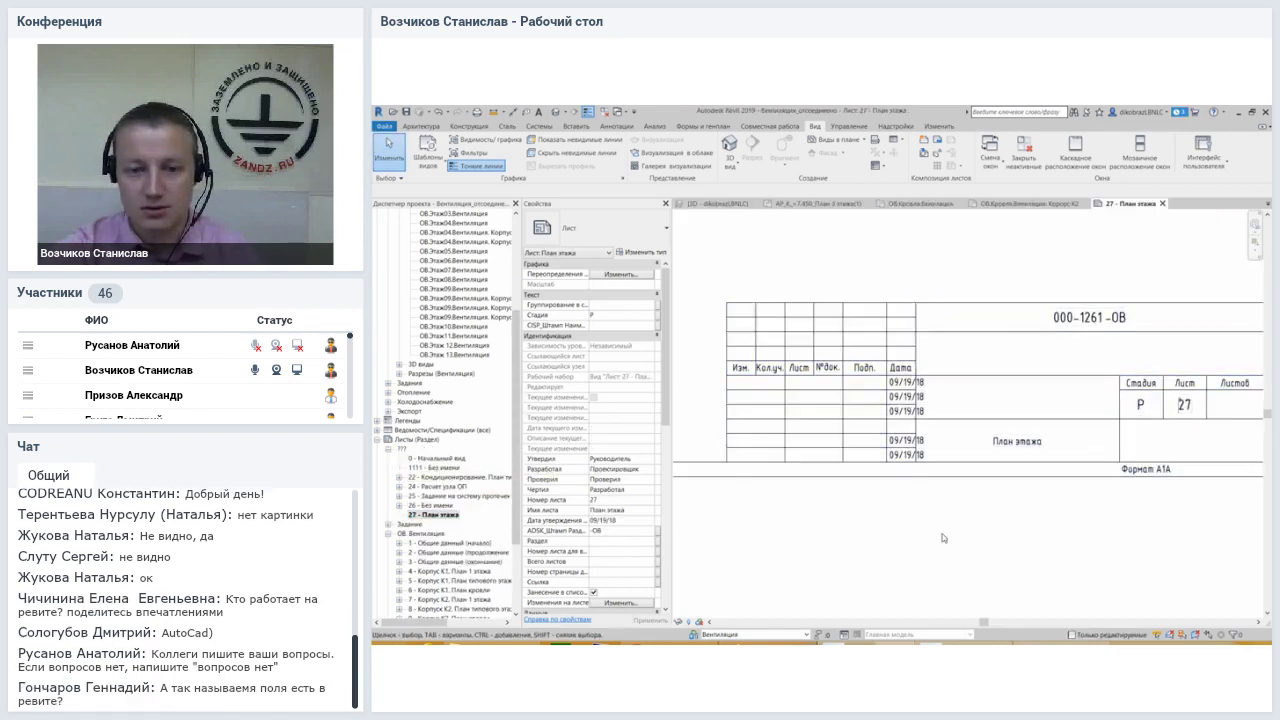
Fill sheet 27's first title-block stamp row with Разработал and the developer's surname
click(757, 391)
scroll(757, 391, up, 3)
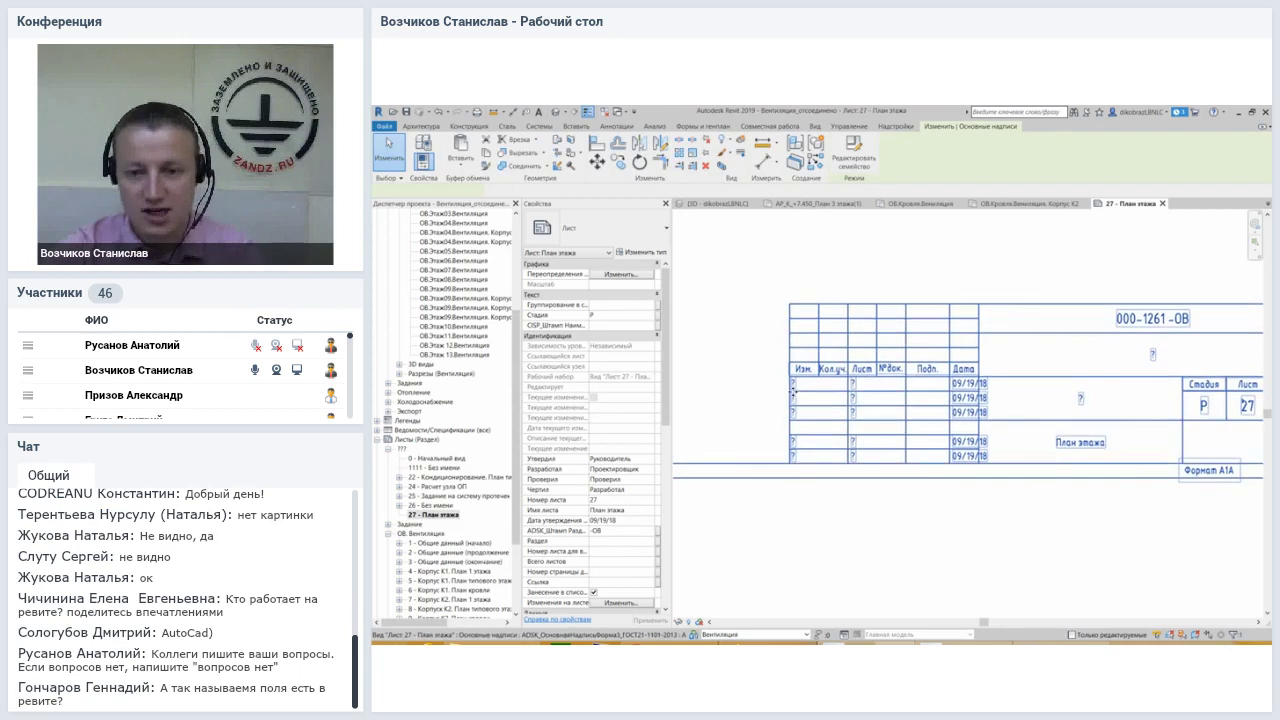
click(792, 372)
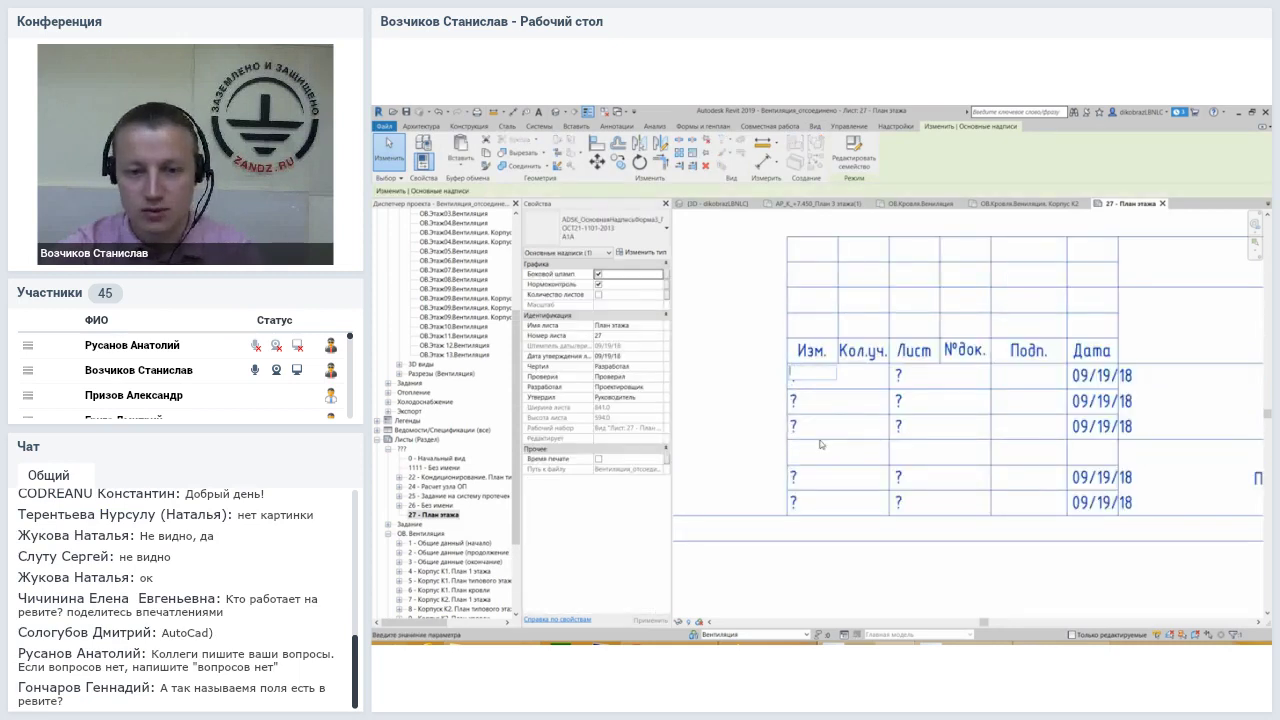
click(790, 380)
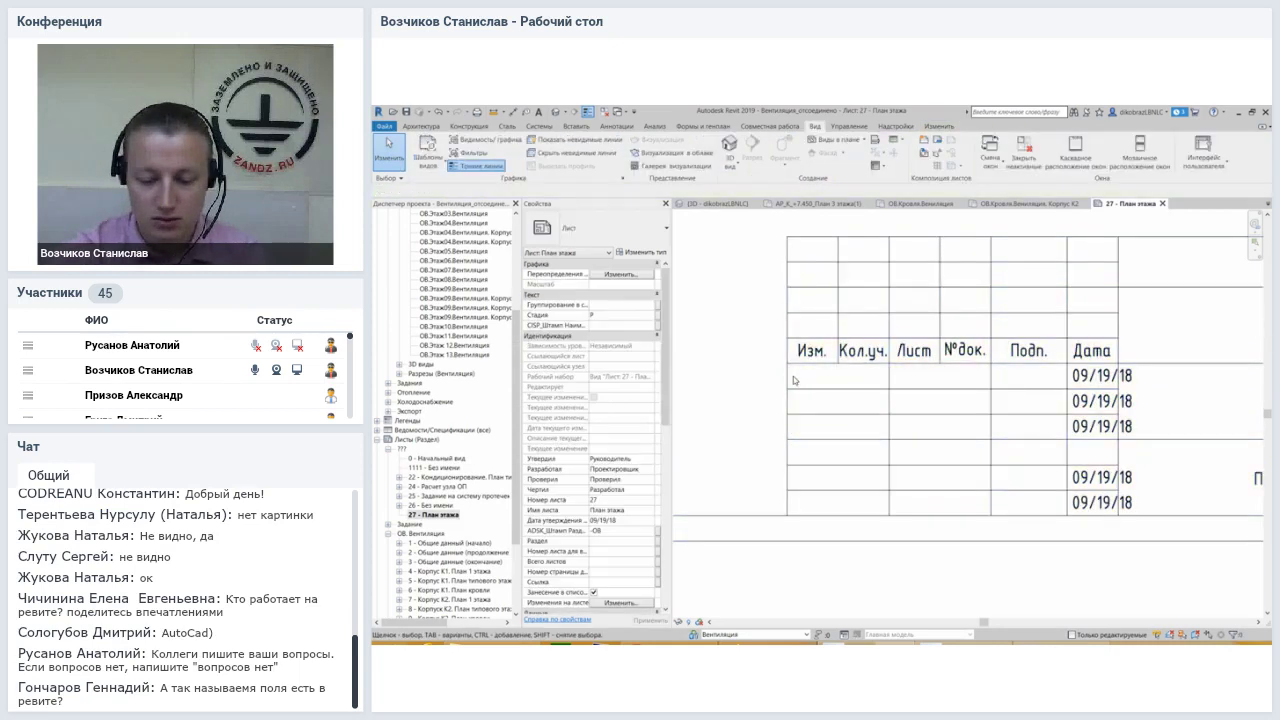
click(790, 380)
click(792, 377)
text(Разработа)
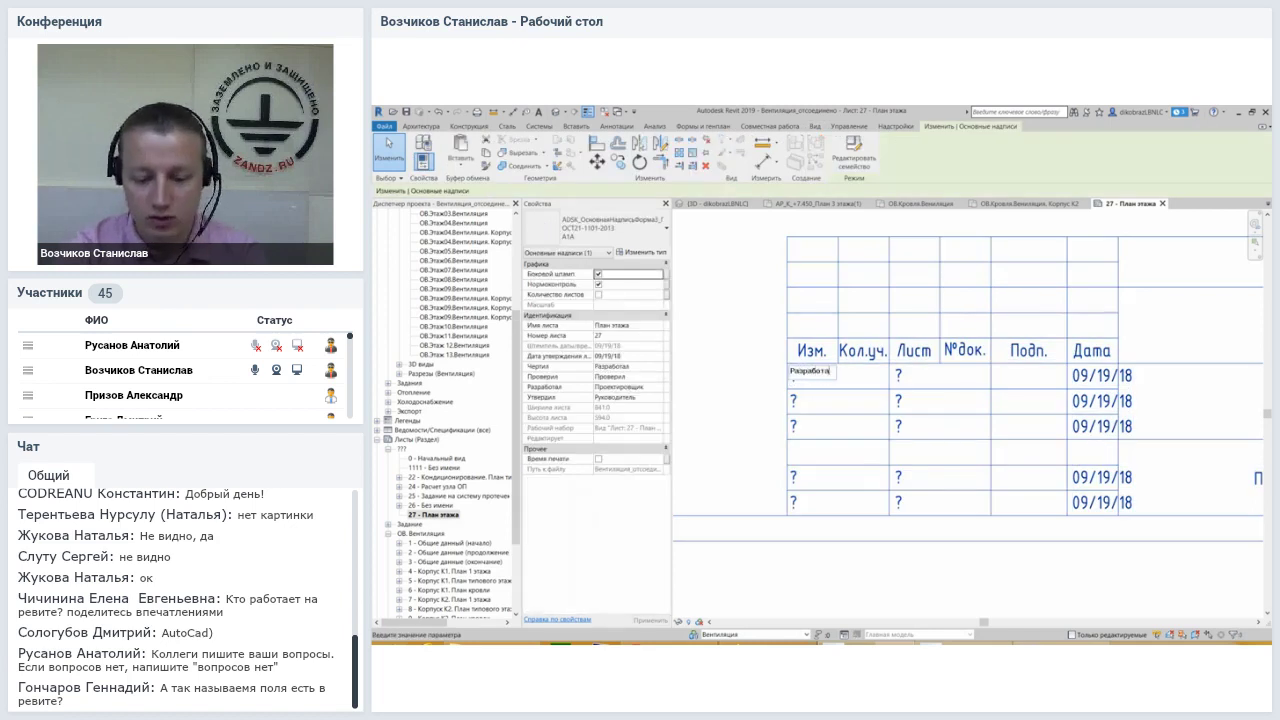
text(л)
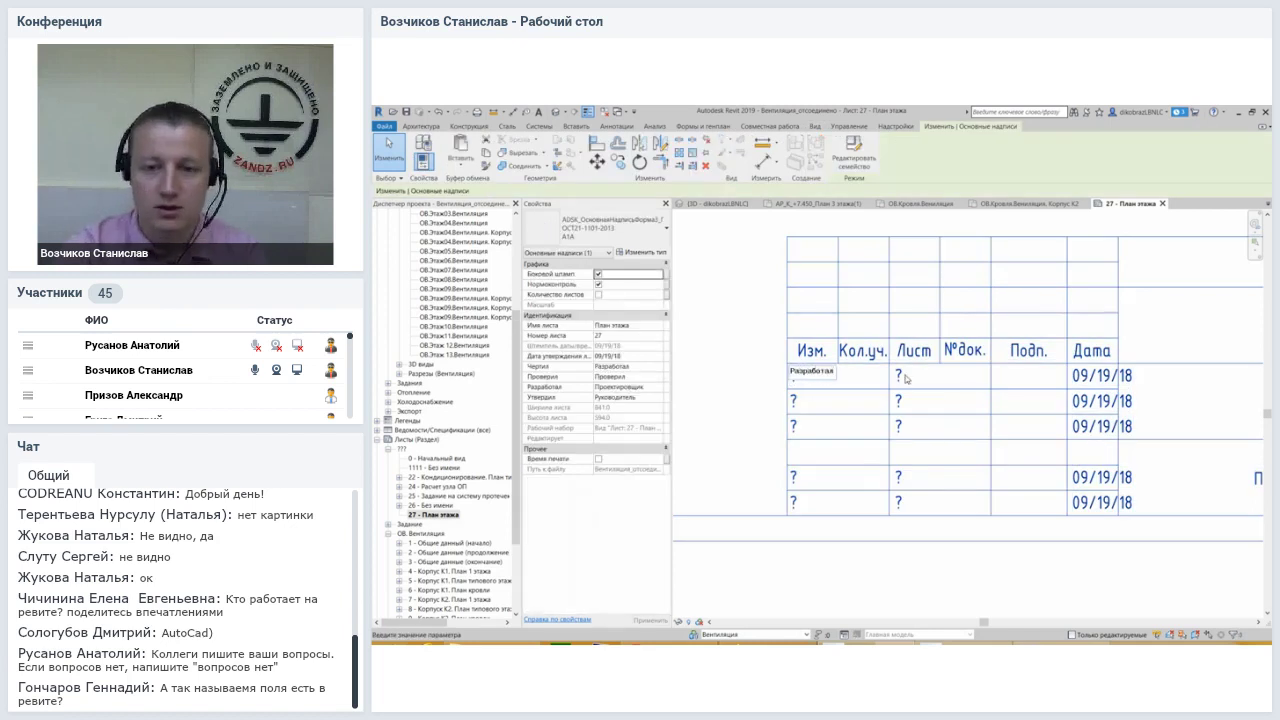
click(898, 375)
text(Иванов)
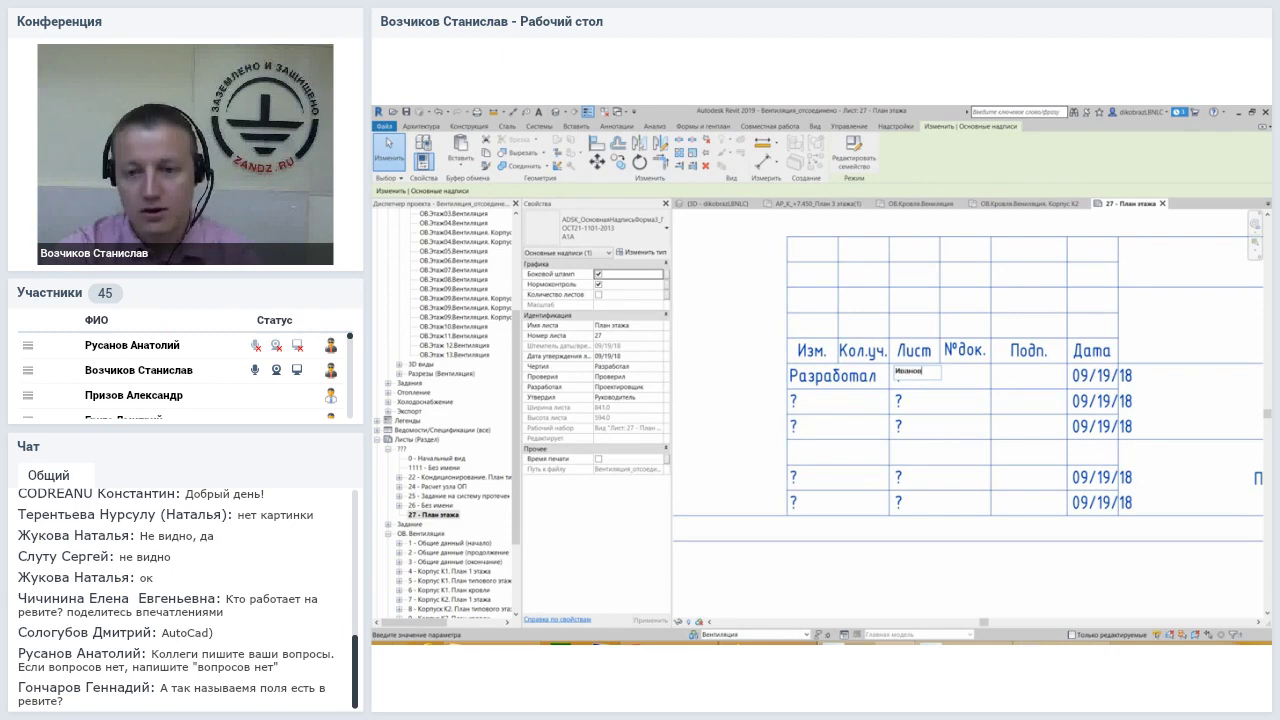
click(808, 409)
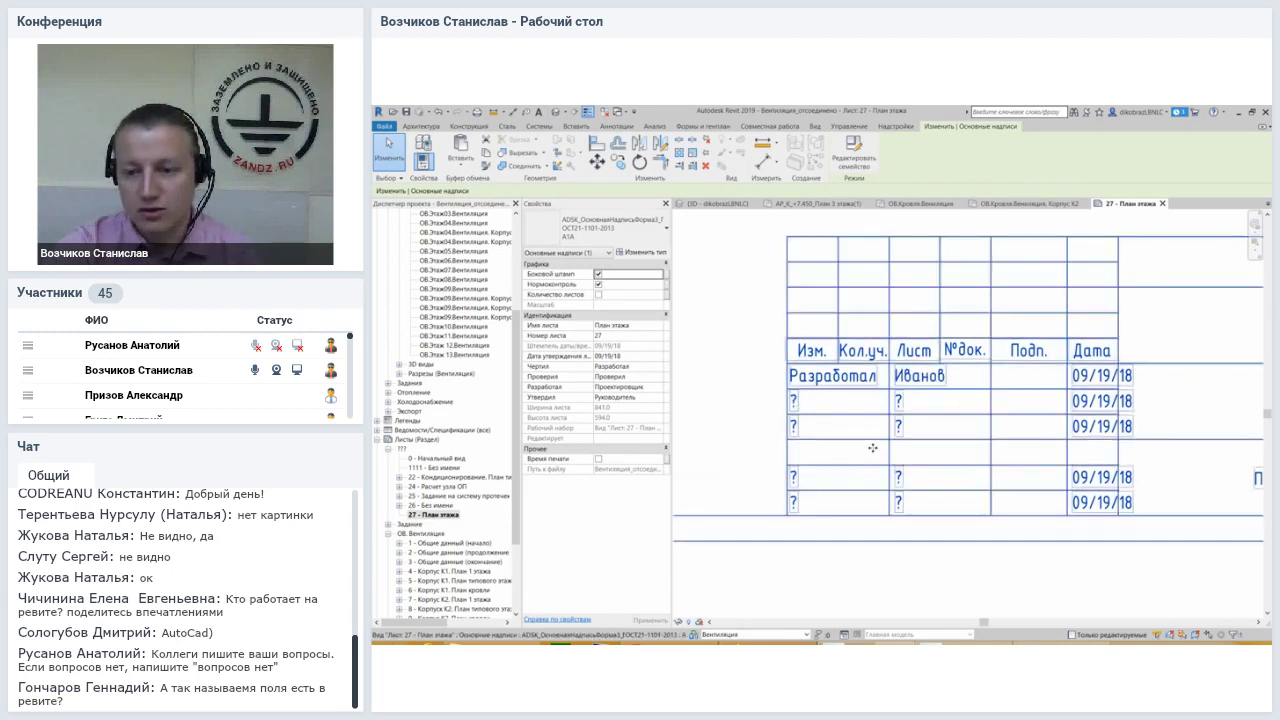
scroll(949, 466, down, 5)
scroll(949, 466, up, 1)
scroll(946, 470, up, 2)
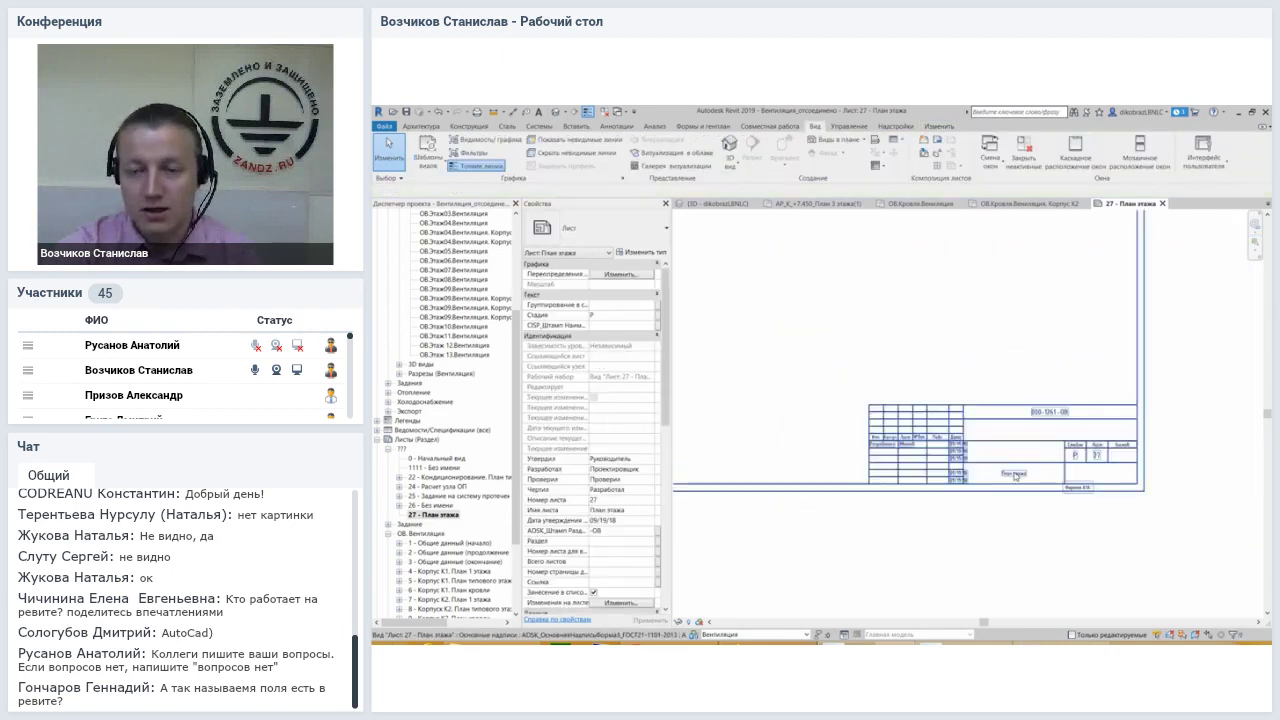
scroll(943, 476, up, 2)
scroll(940, 482, up, 1)
scroll(973, 545, down, 2)
scroll(990, 515, down, 1)
scroll(1014, 480, down, 1)
mouse_move(1014, 480)
middle_down()
mouse_move(1044, 492)
mouse_move(998, 507)
middle_up()
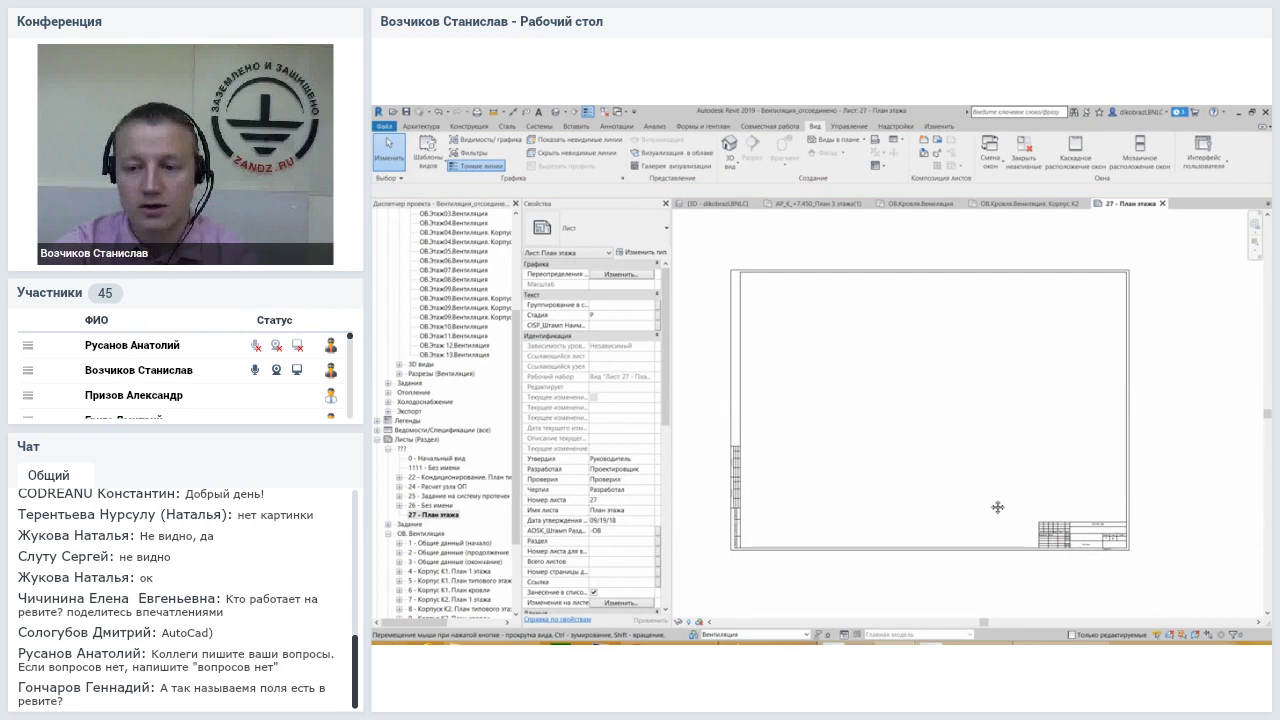
scroll(1108, 543, up, 3)
scroll(1110, 543, up, 2)
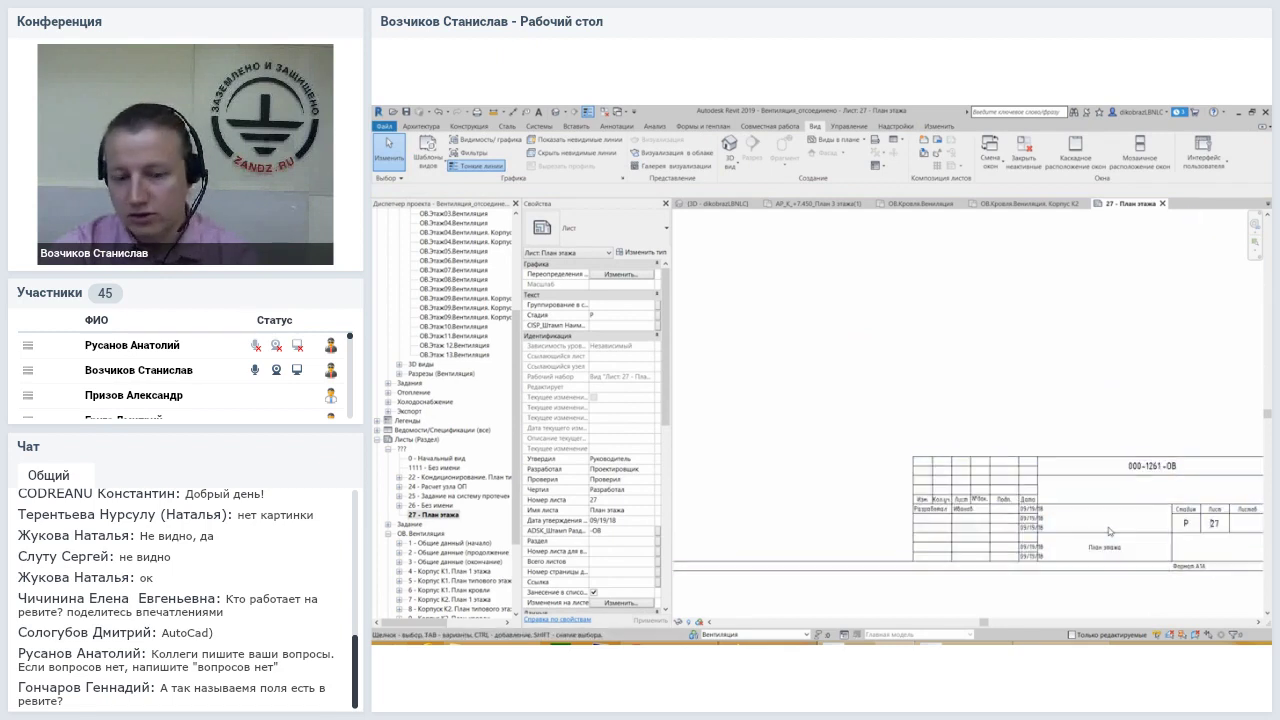
scroll(1053, 497, up, 1)
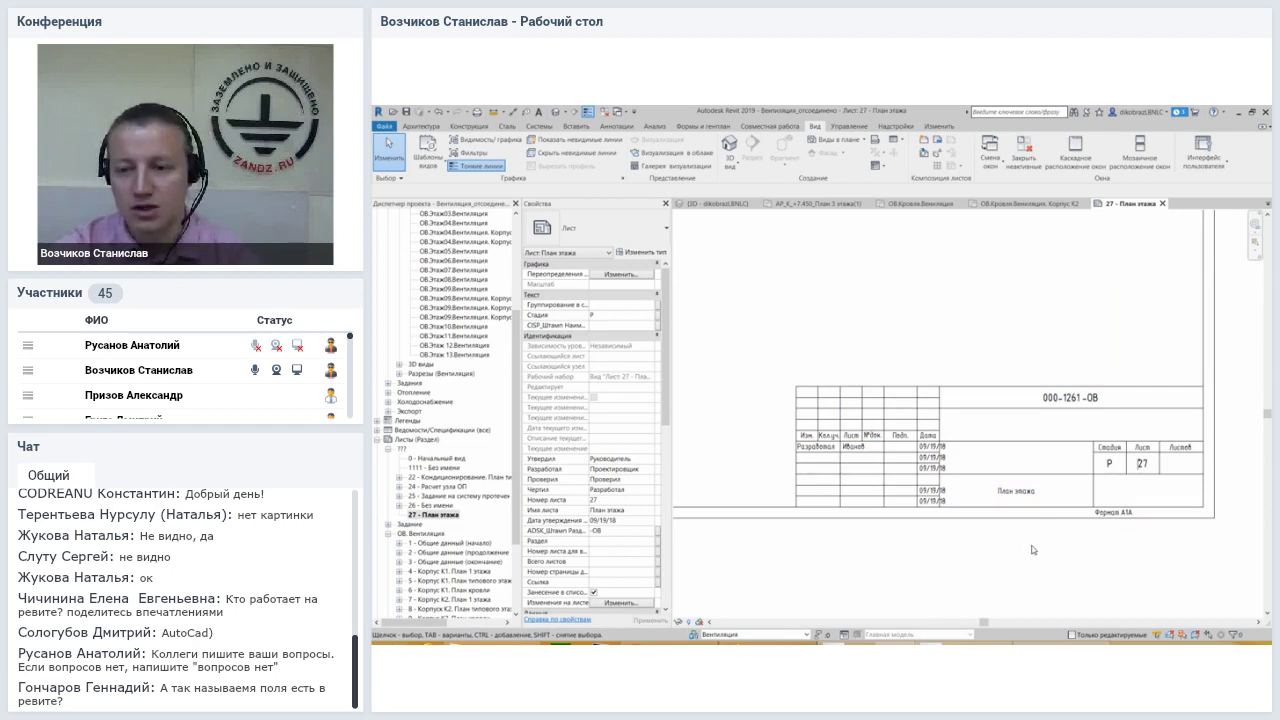
scroll(1172, 507, up, 3)
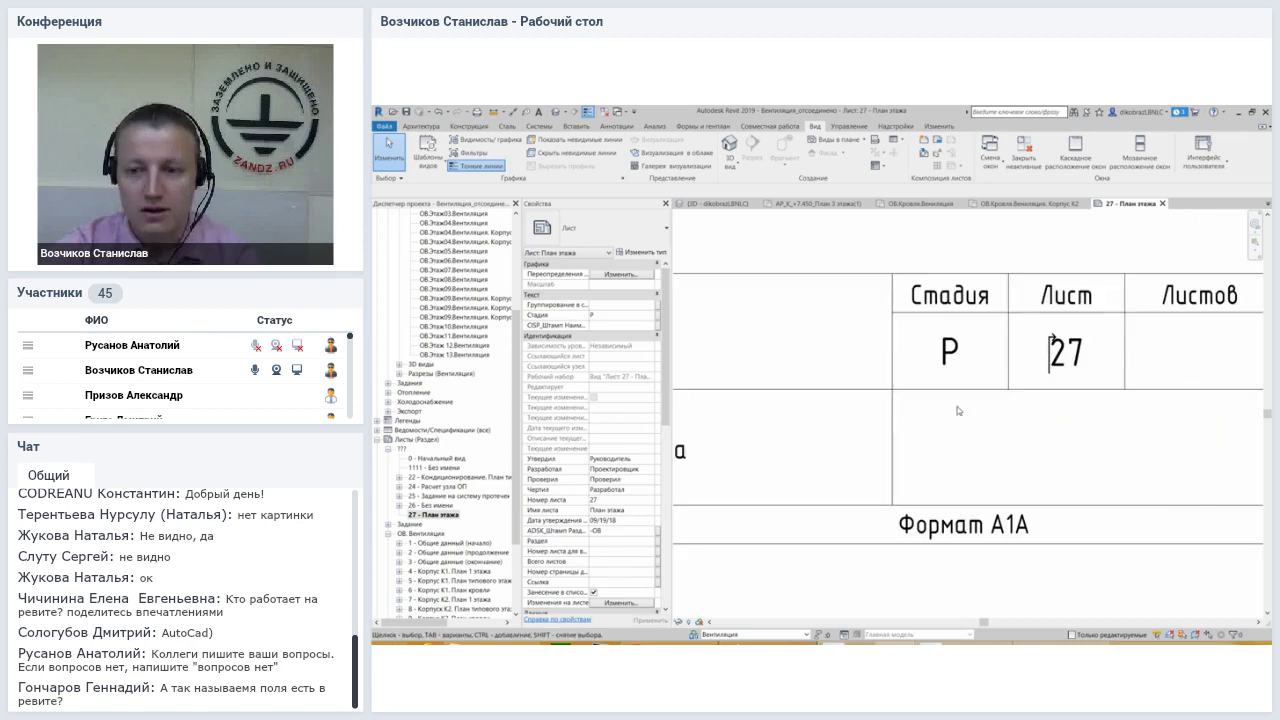
scroll(1000, 440, down, 4)
middle_drag(1025, 450, 1034, 556)
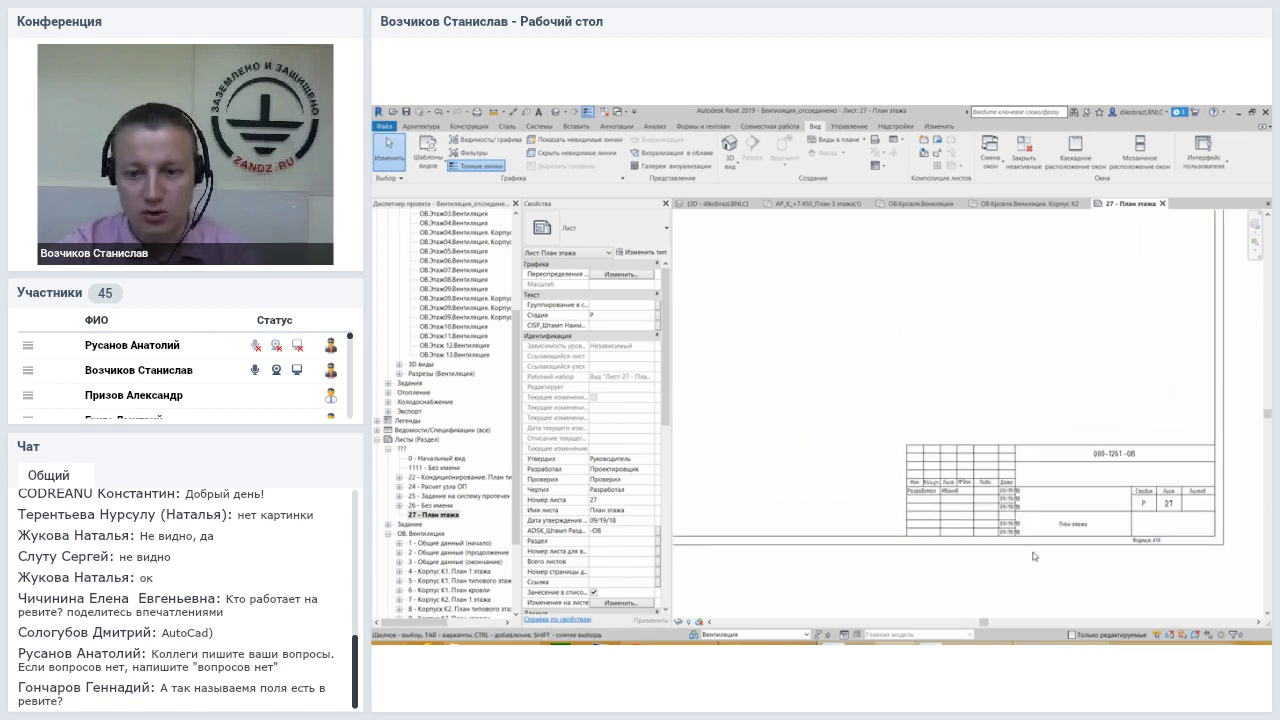
scroll(1029, 553, down, 5)
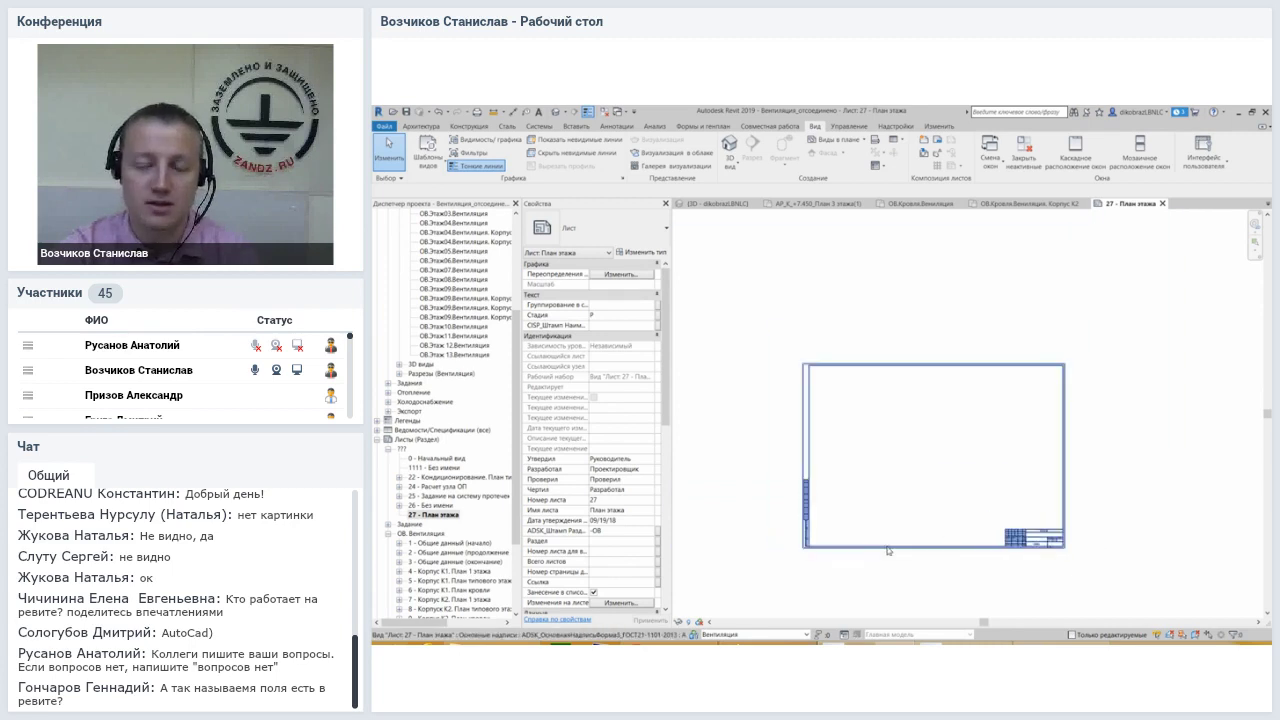
scroll(887, 550, up, 2)
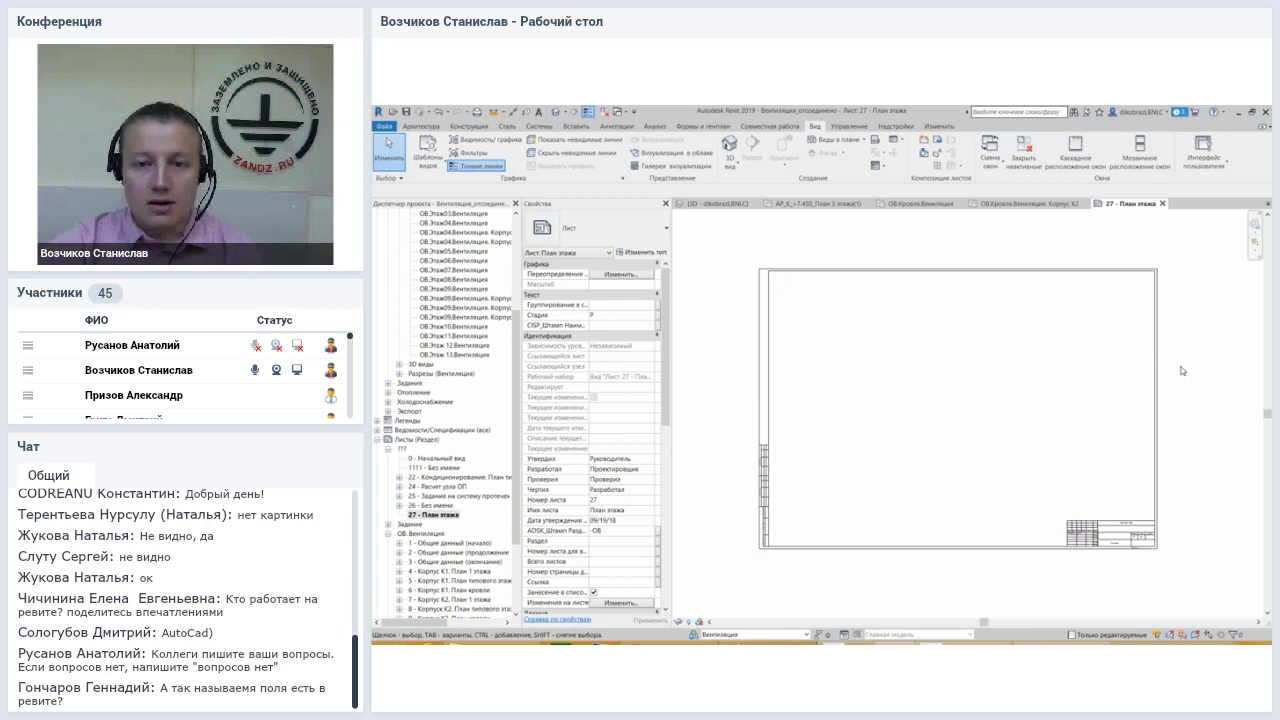
scroll(1109, 507, up, 1)
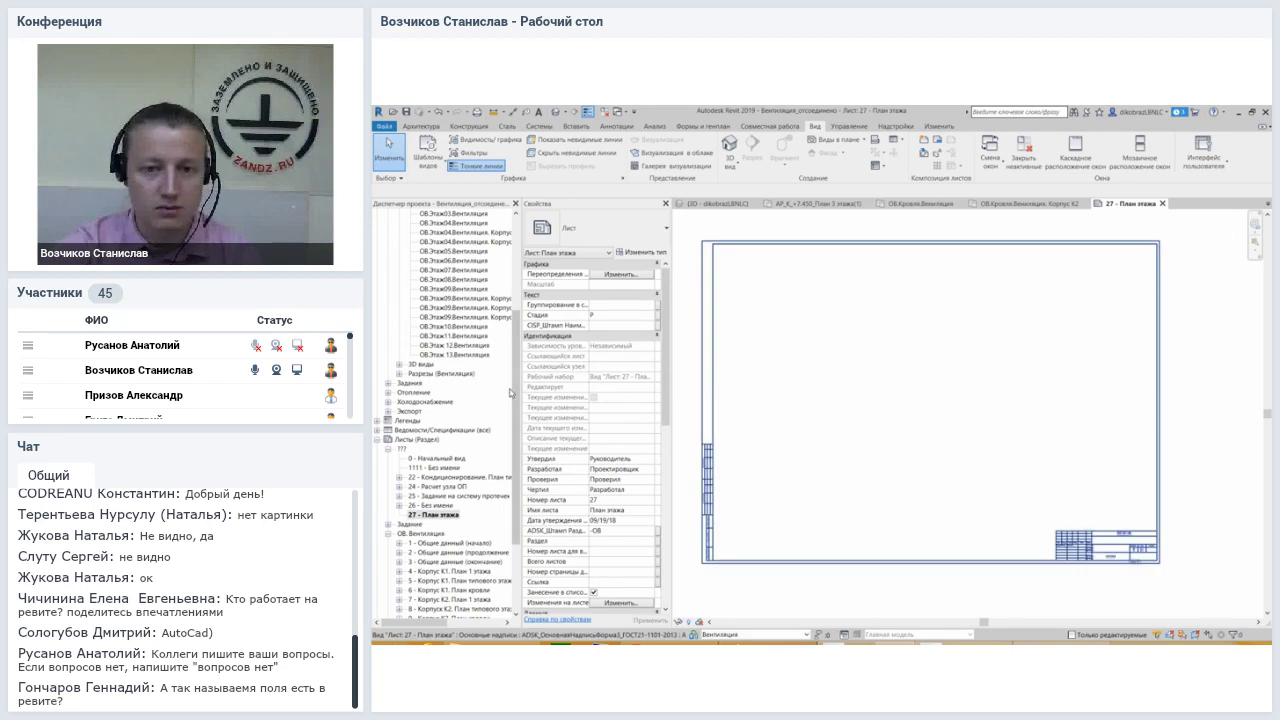
drag(514, 393, 519, 282)
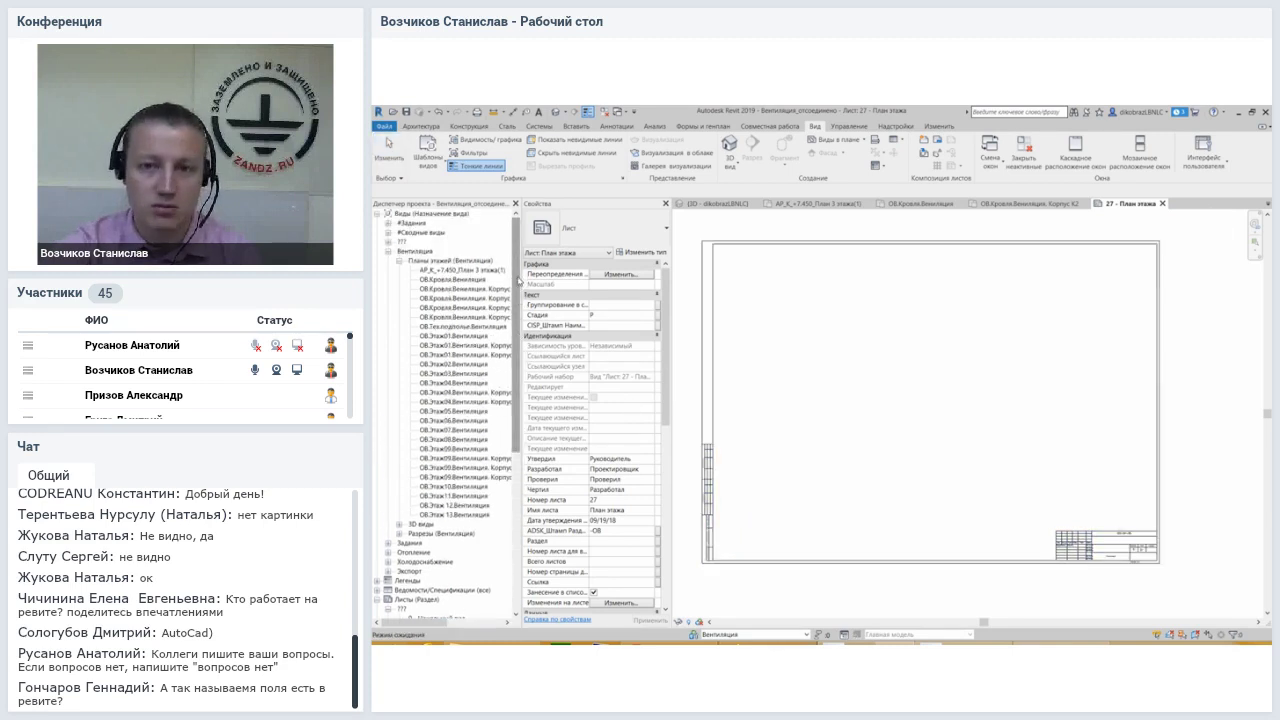
Browse the Place View list without placing anything, then pick floor plan AP_K_+7.450_План 3 этажа(1)
click(924, 153)
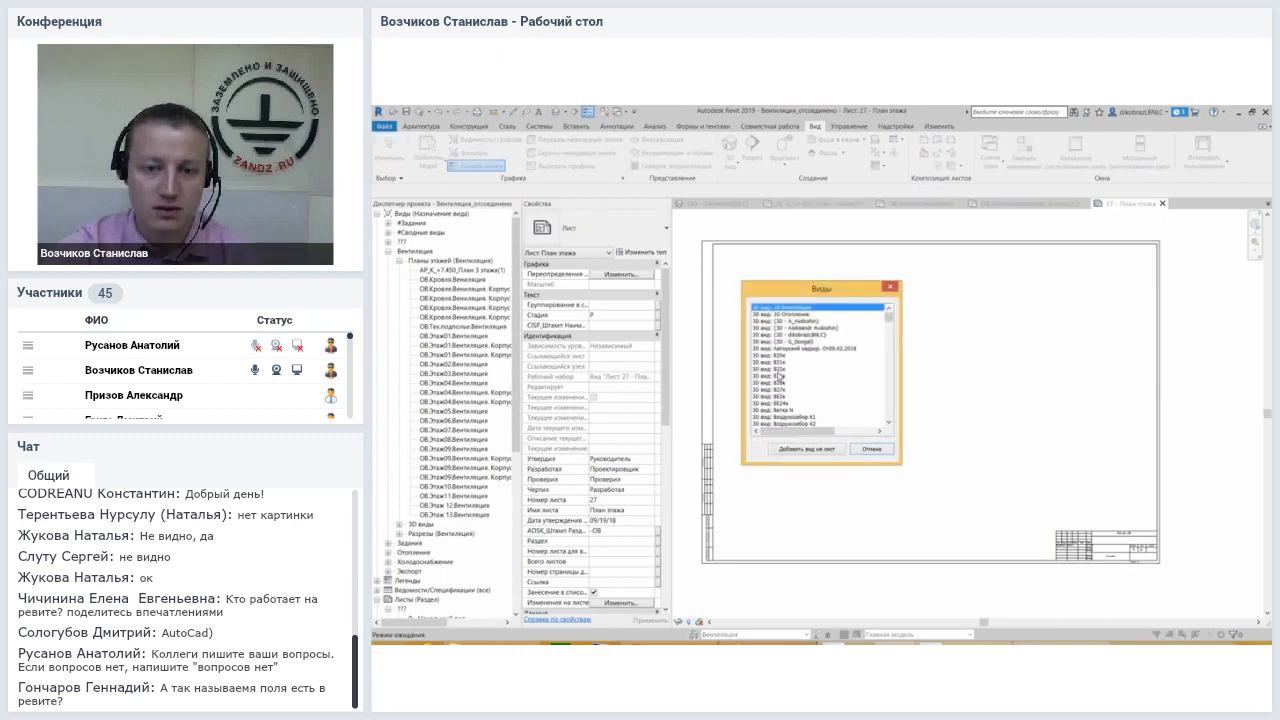
click(779, 376)
drag(888, 330, 888, 407)
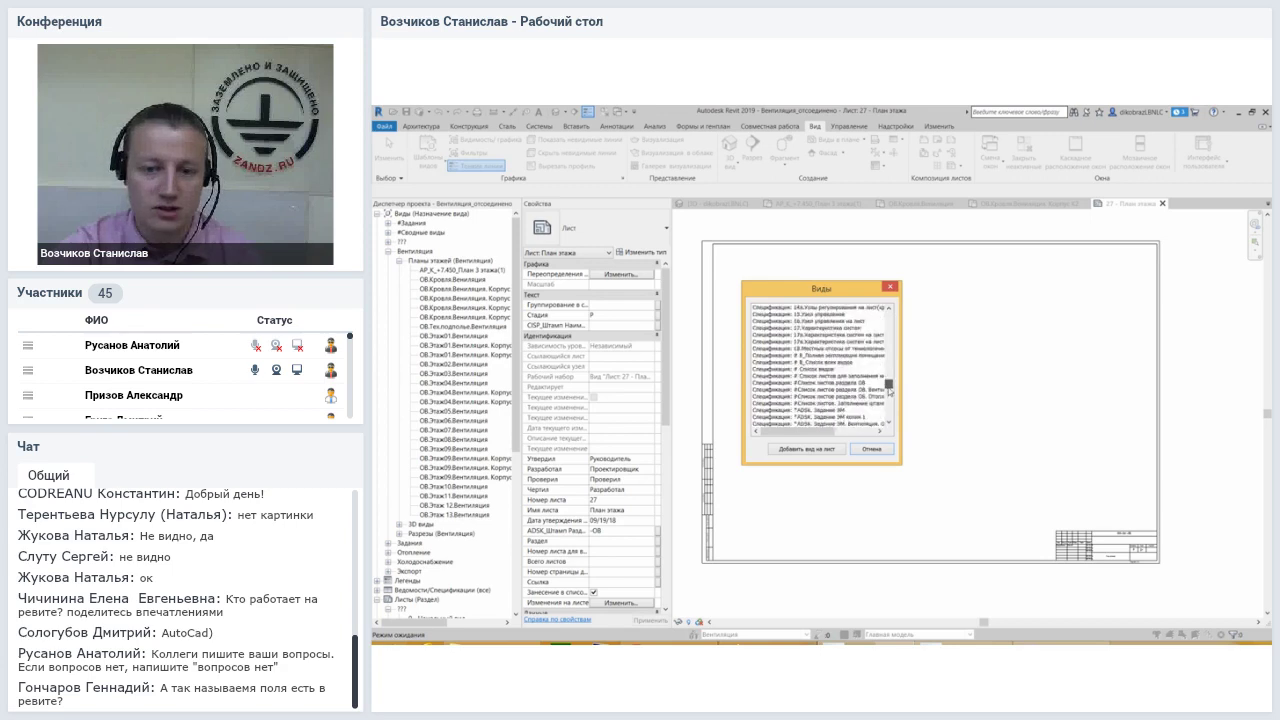
click(830, 349)
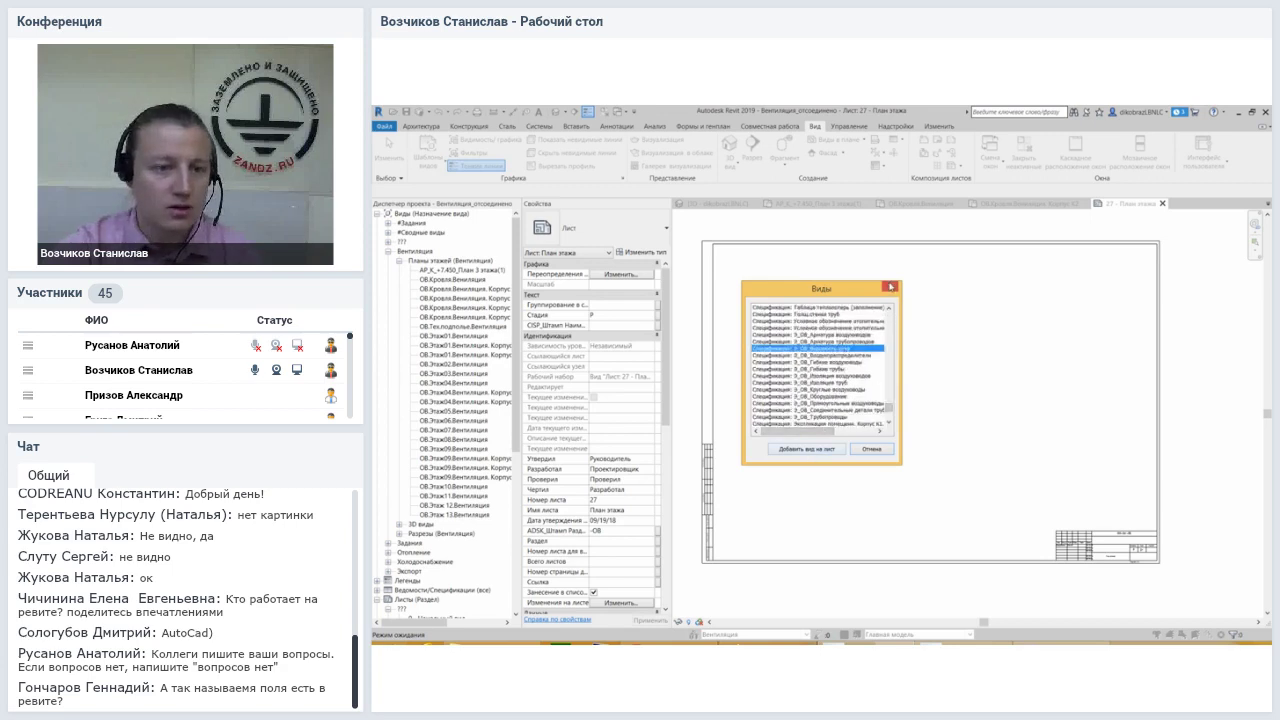
click(889, 287)
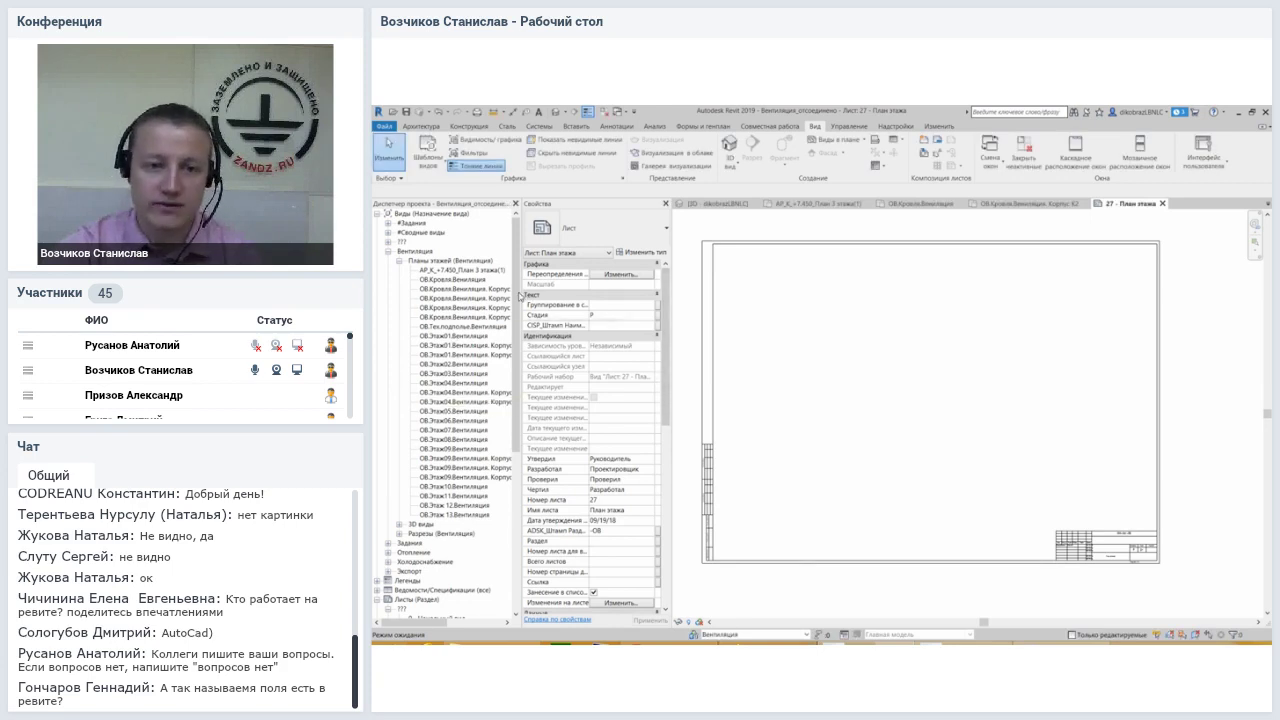
click(476, 271)
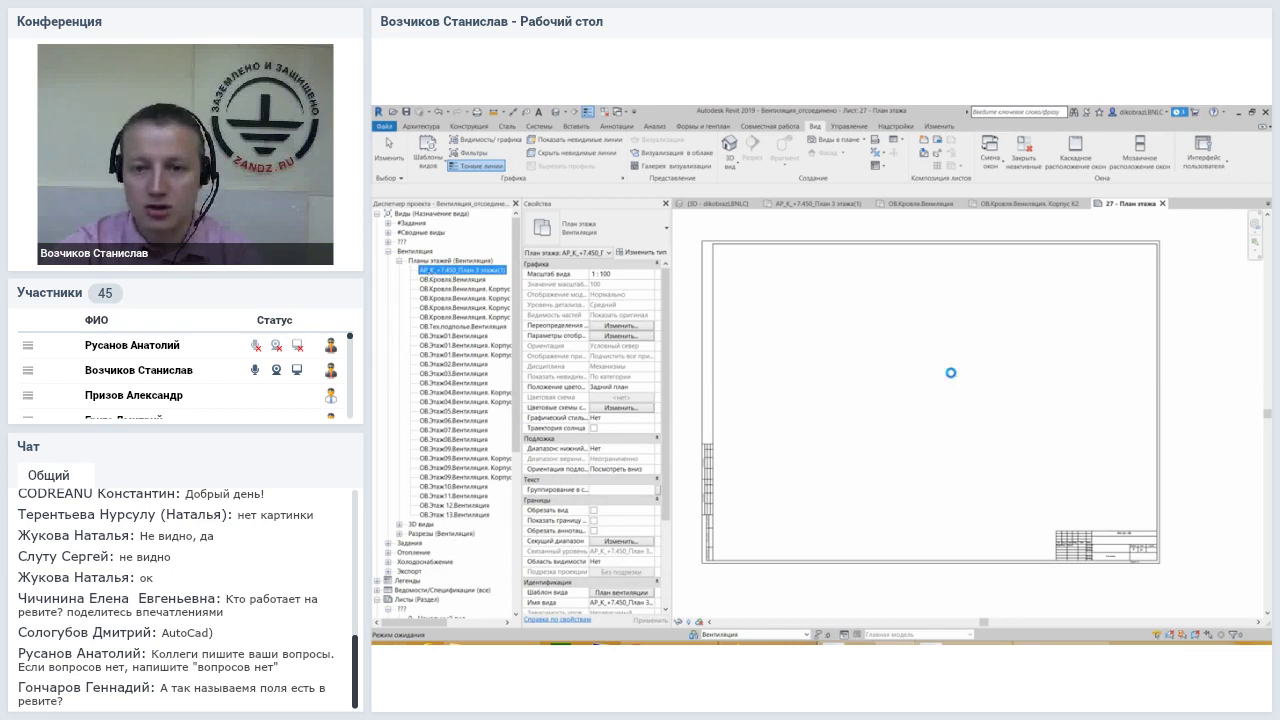
Drop the floor plan viewport near the top of sheet 27
click(900, 304)
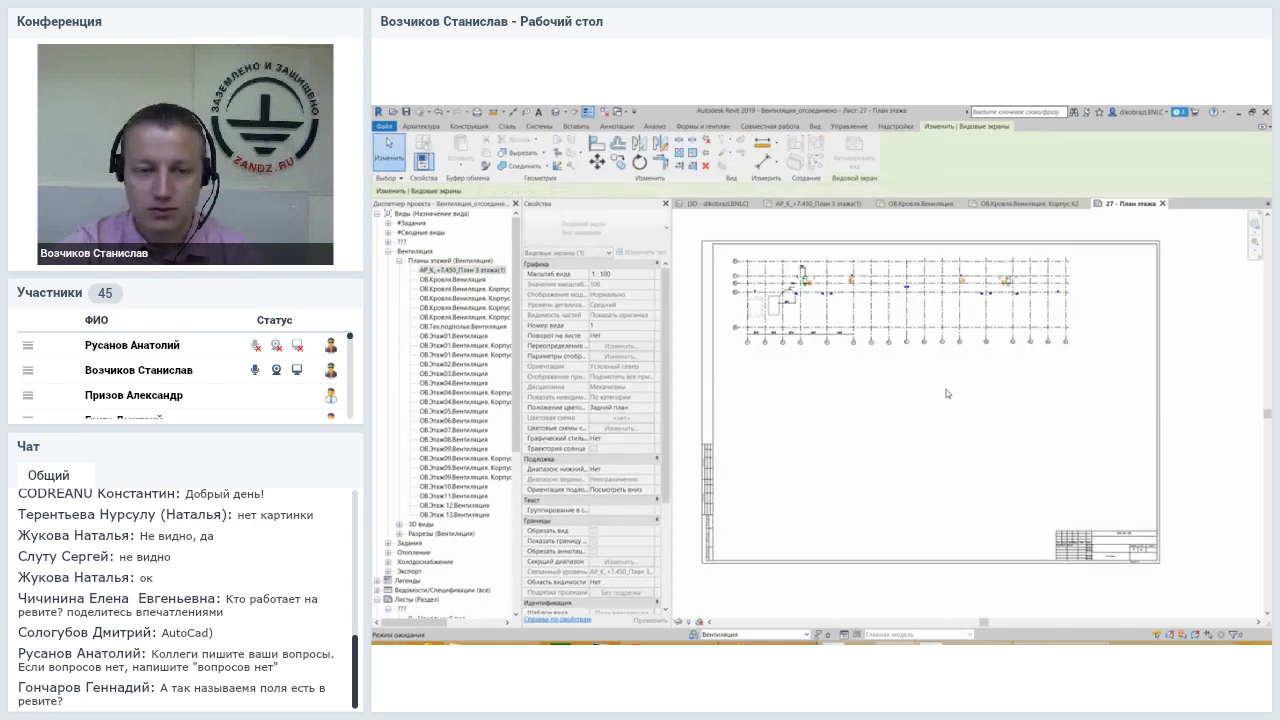
click(940, 427)
scroll(941, 427, down, 2)
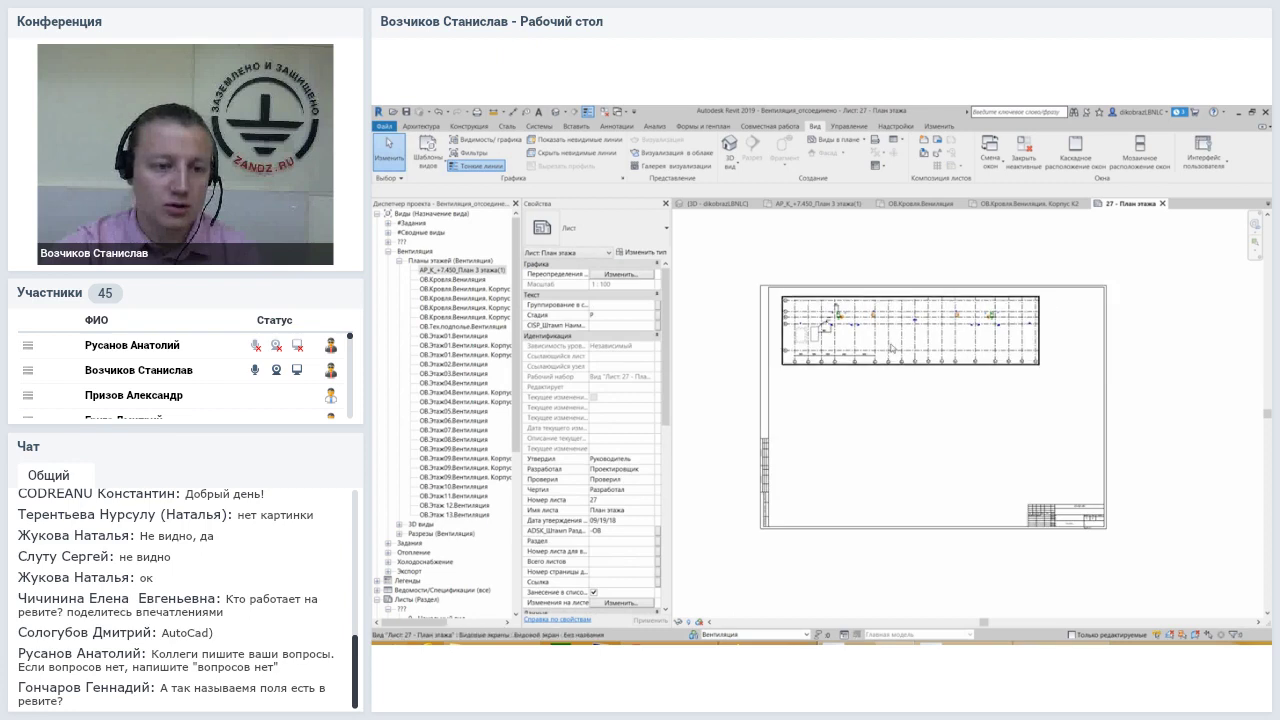
scroll(480, 360, down, 3)
scroll(460, 410, down, 2)
Place the 7.Спец. труб. Отопление schedule beneath the floor plan on the sheet
double_click(440, 438)
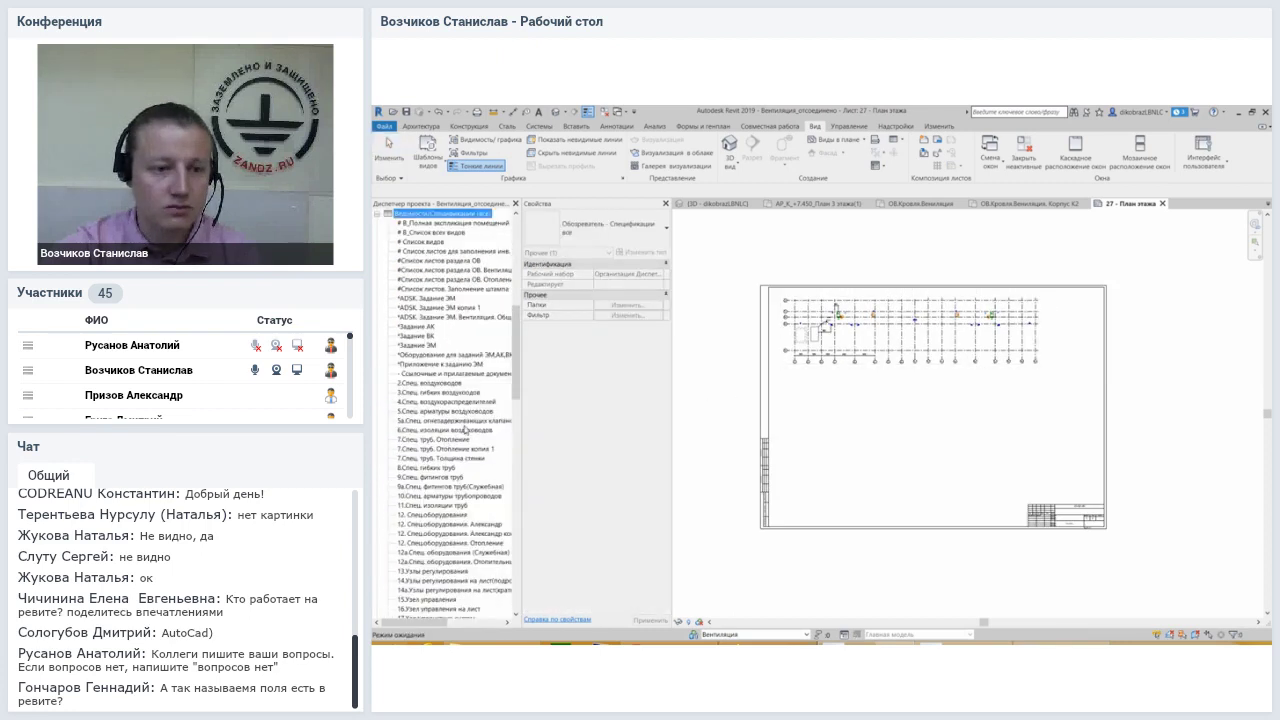
click(430, 441)
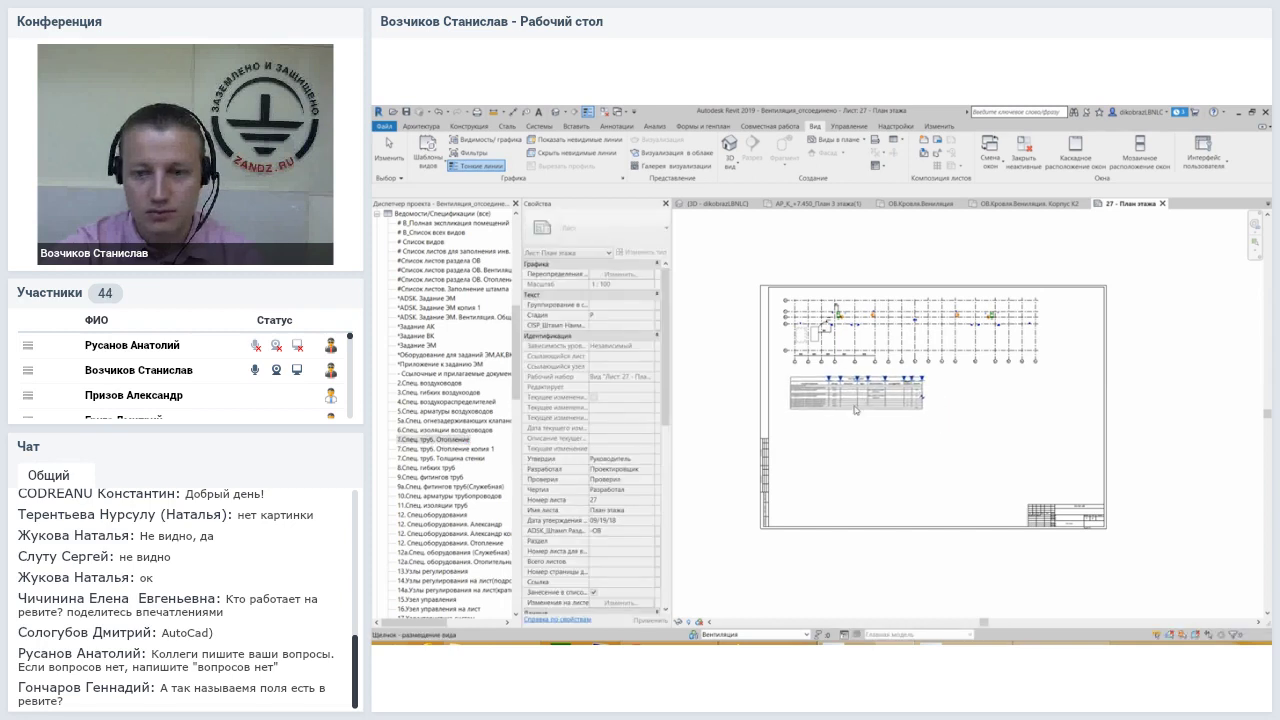
click(855, 409)
scroll(847, 446, up, 2)
scroll(835, 430, up, 3)
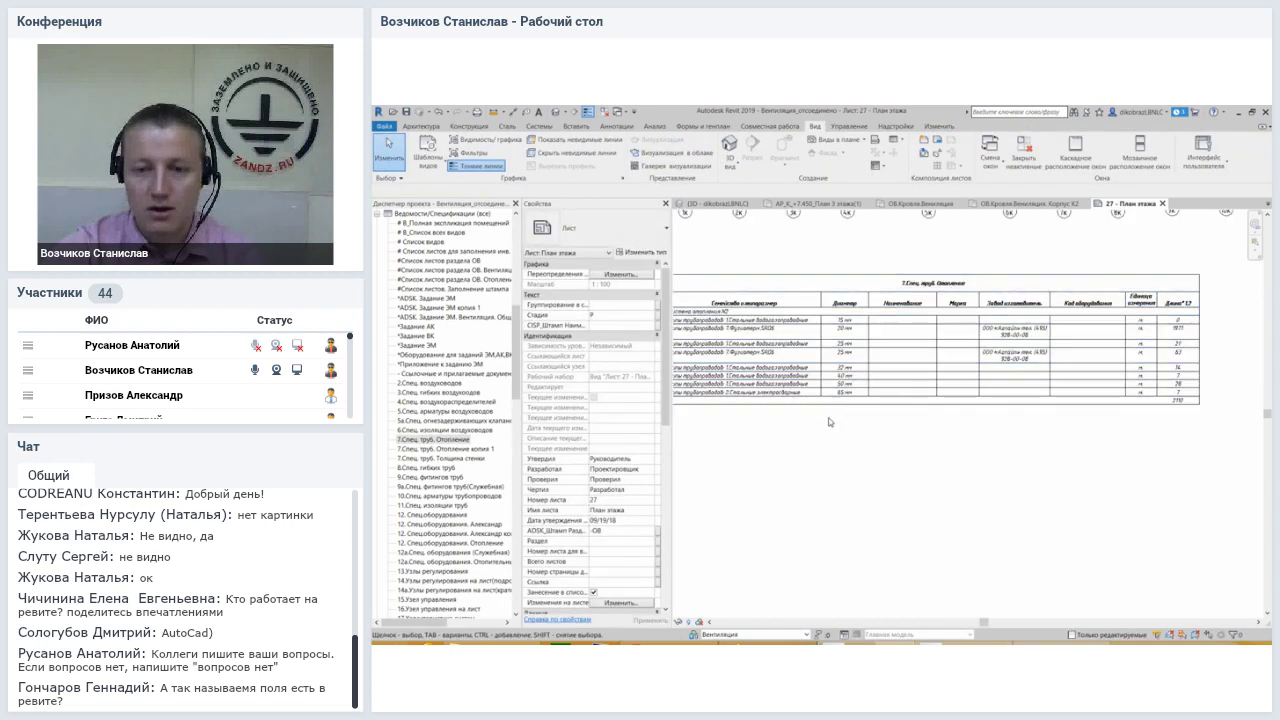
scroll(860, 445, down, 2)
scroll(894, 466, down, 1)
scroll(905, 475, down, 1)
scroll(913, 483, down, 2)
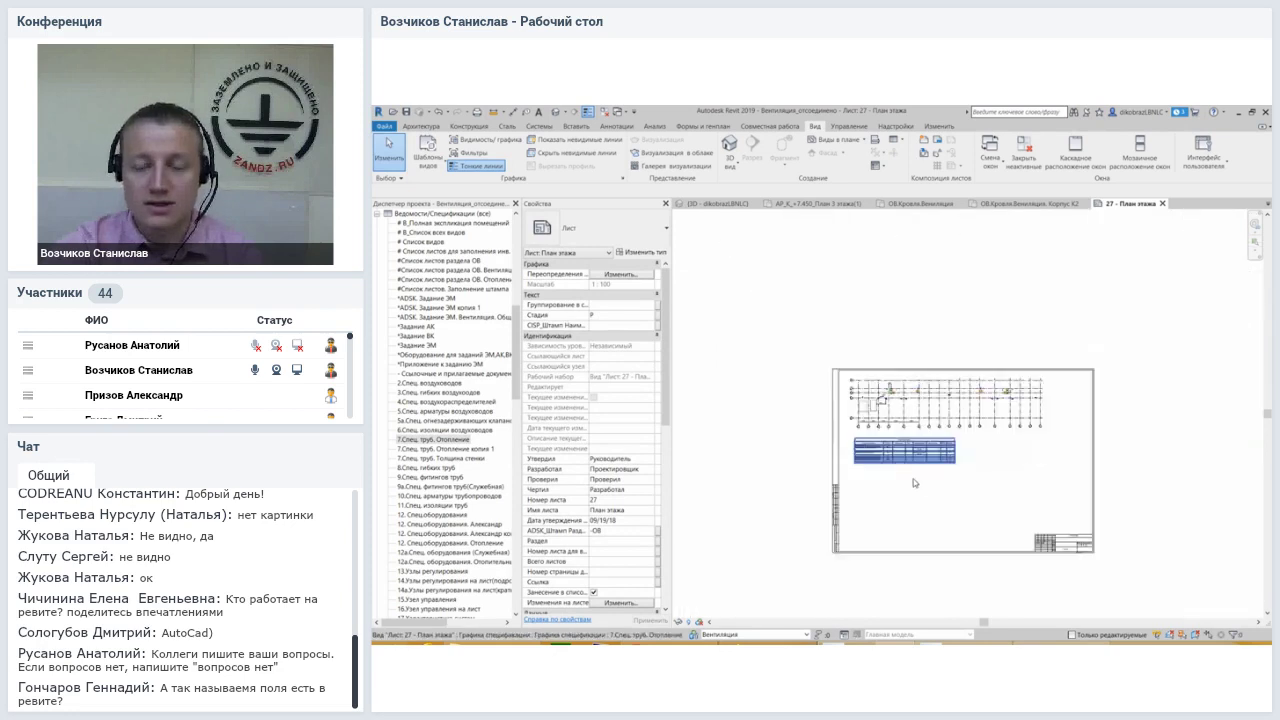
scroll(913, 483, up, 1)
middle_drag(951, 460, 978, 442)
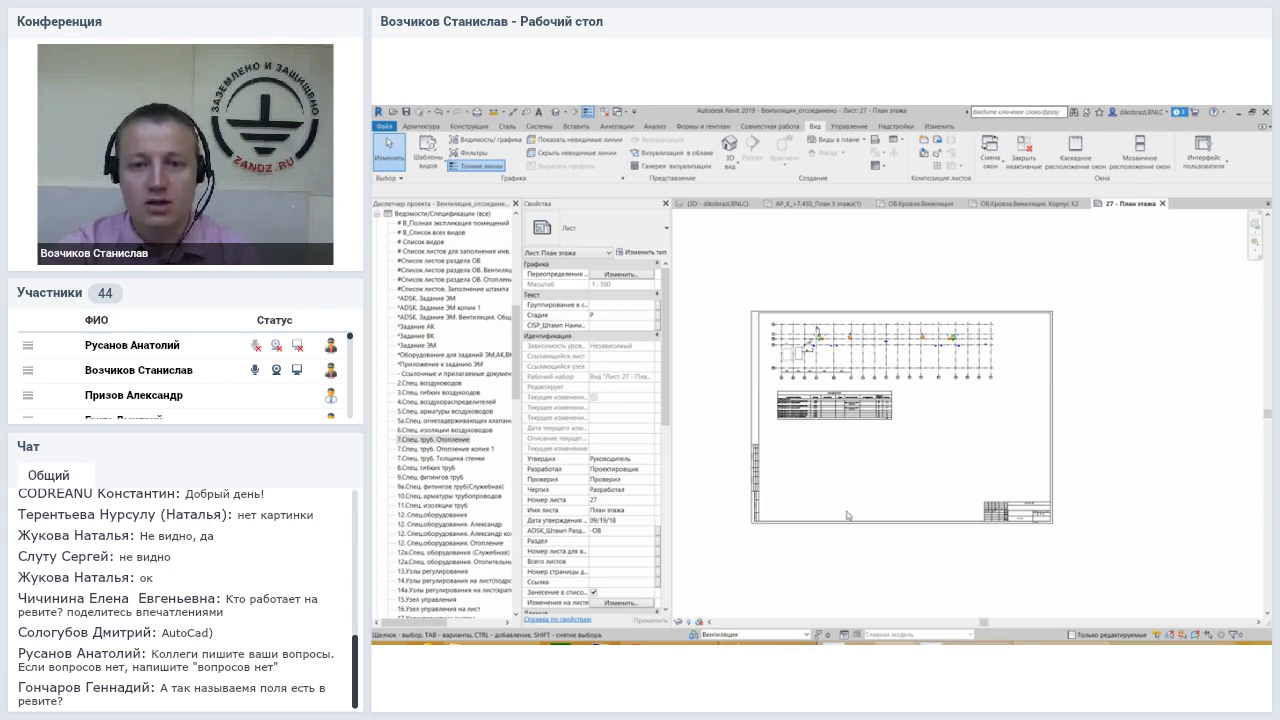
scroll(850, 515, up, 1)
scroll(869, 513, up, 1)
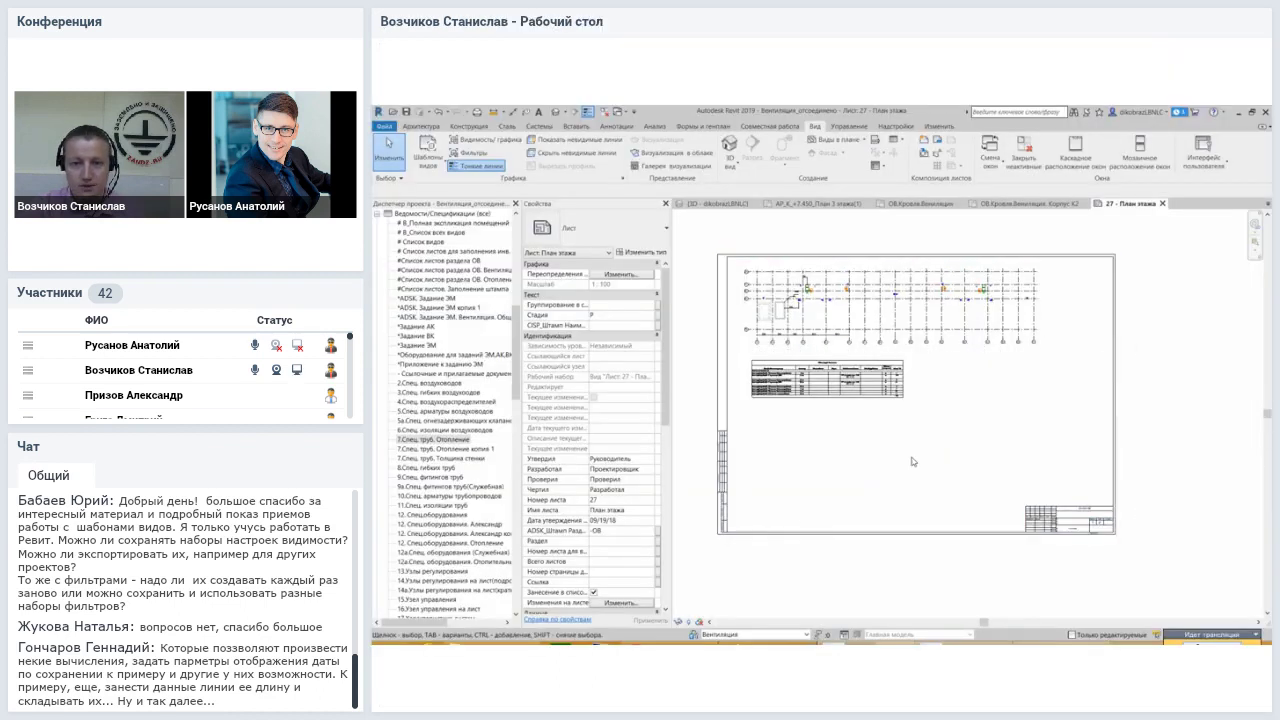
middle_drag(830, 328, 840, 341)
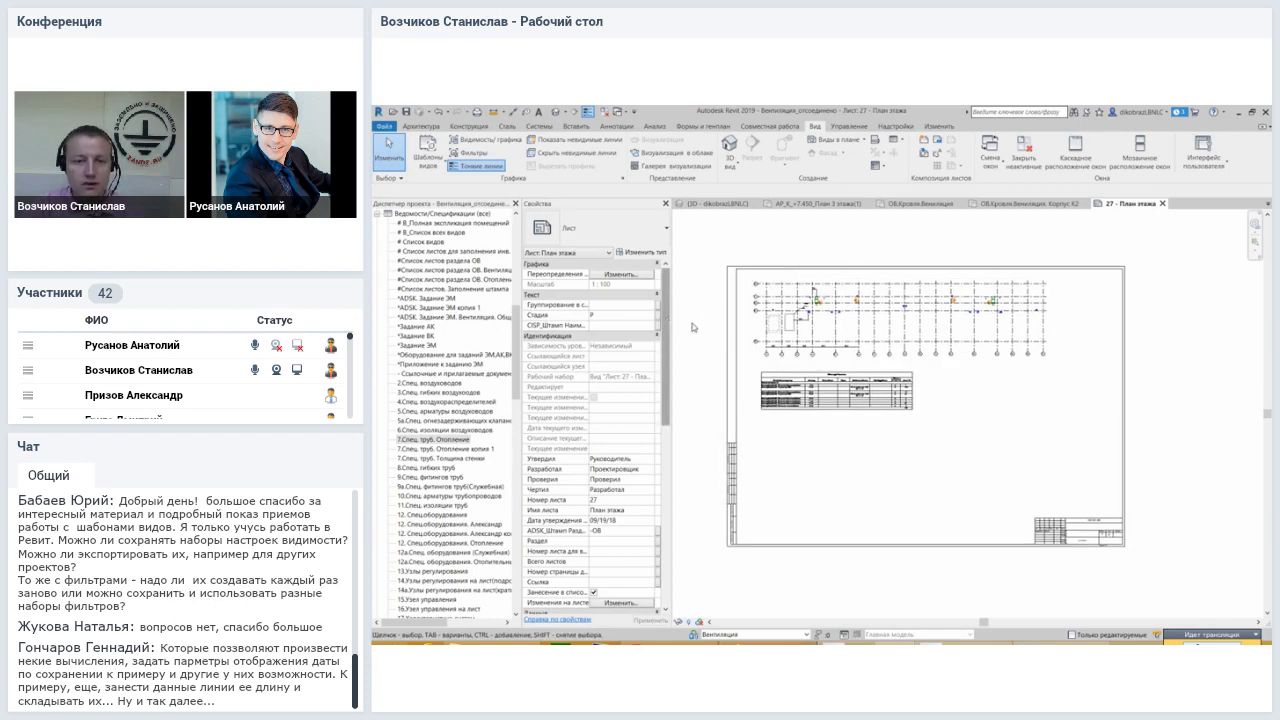
Activate the floor plan viewport on sheet 27 for in-place editing
click(763, 380)
click(795, 340)
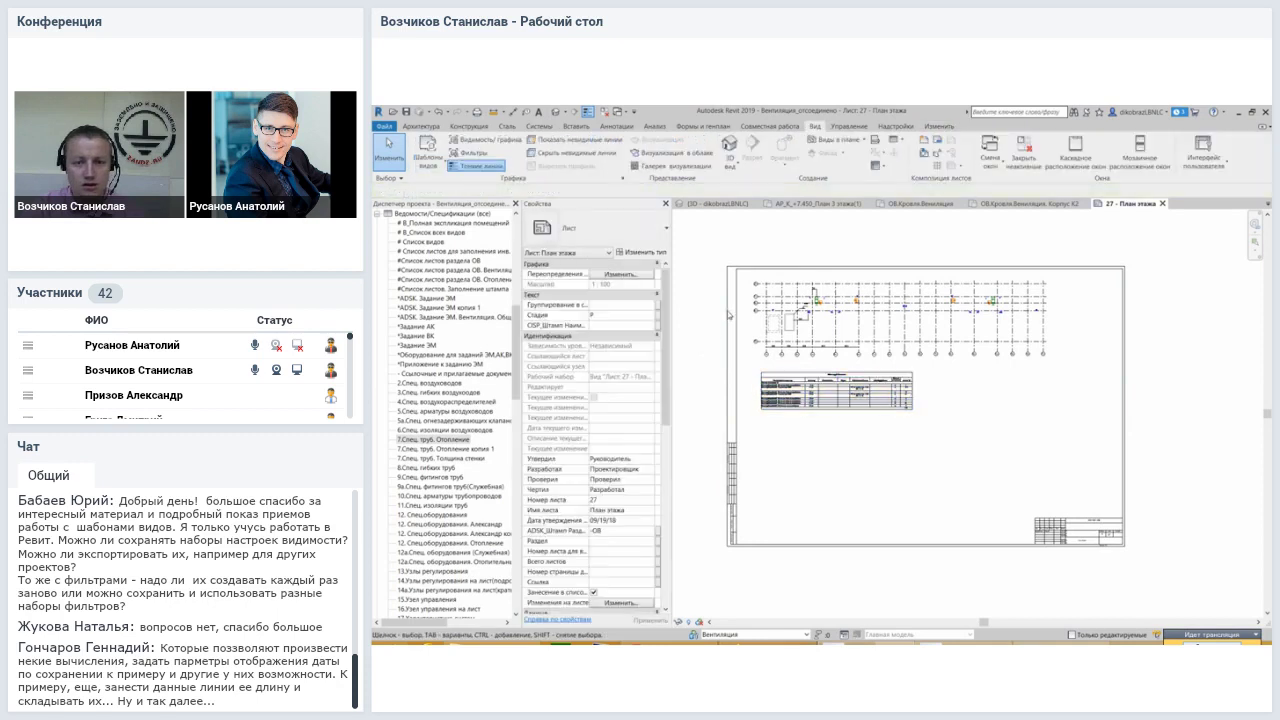
click(855, 158)
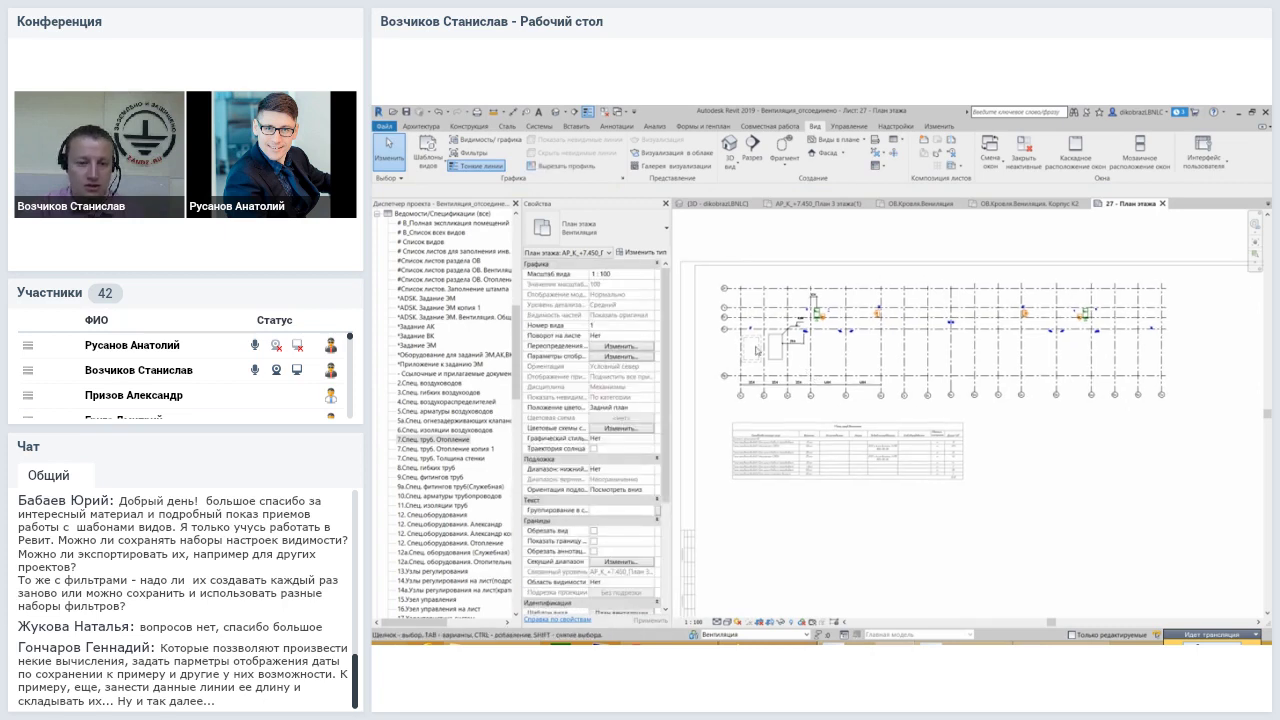
scroll(659, 430, down, 3)
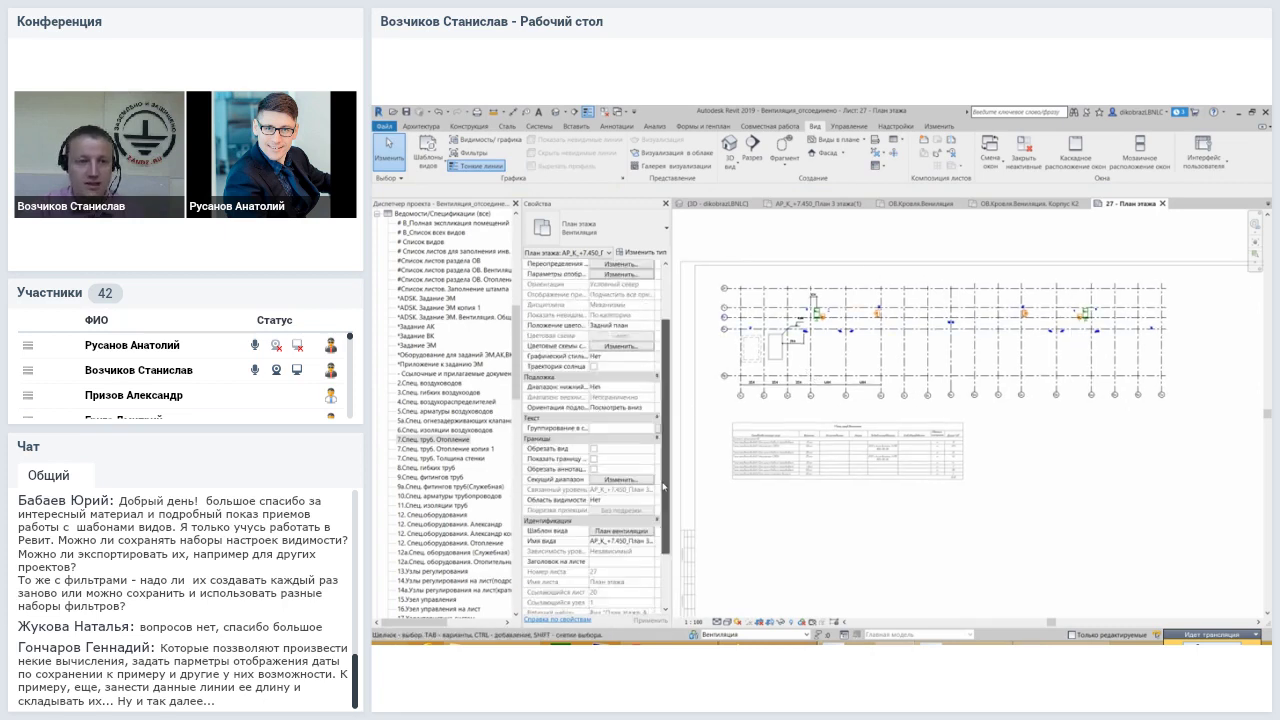
drag(659, 430, 676, 278)
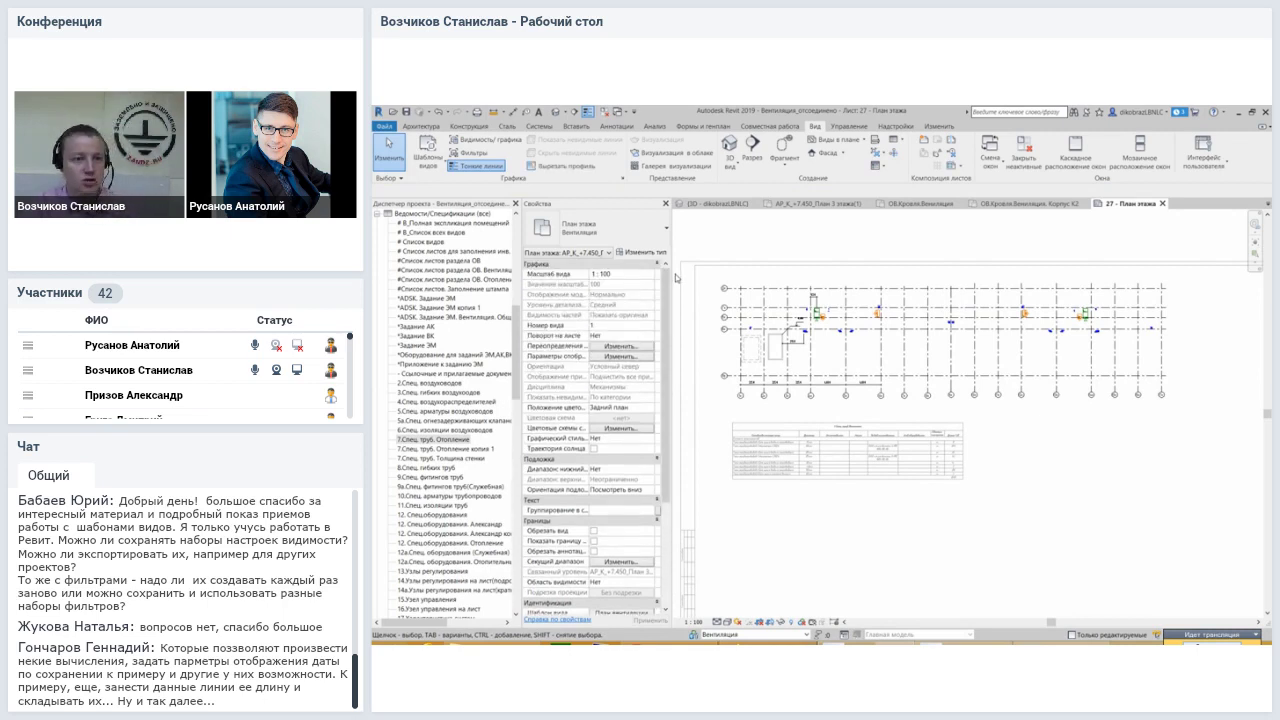
click(418, 166)
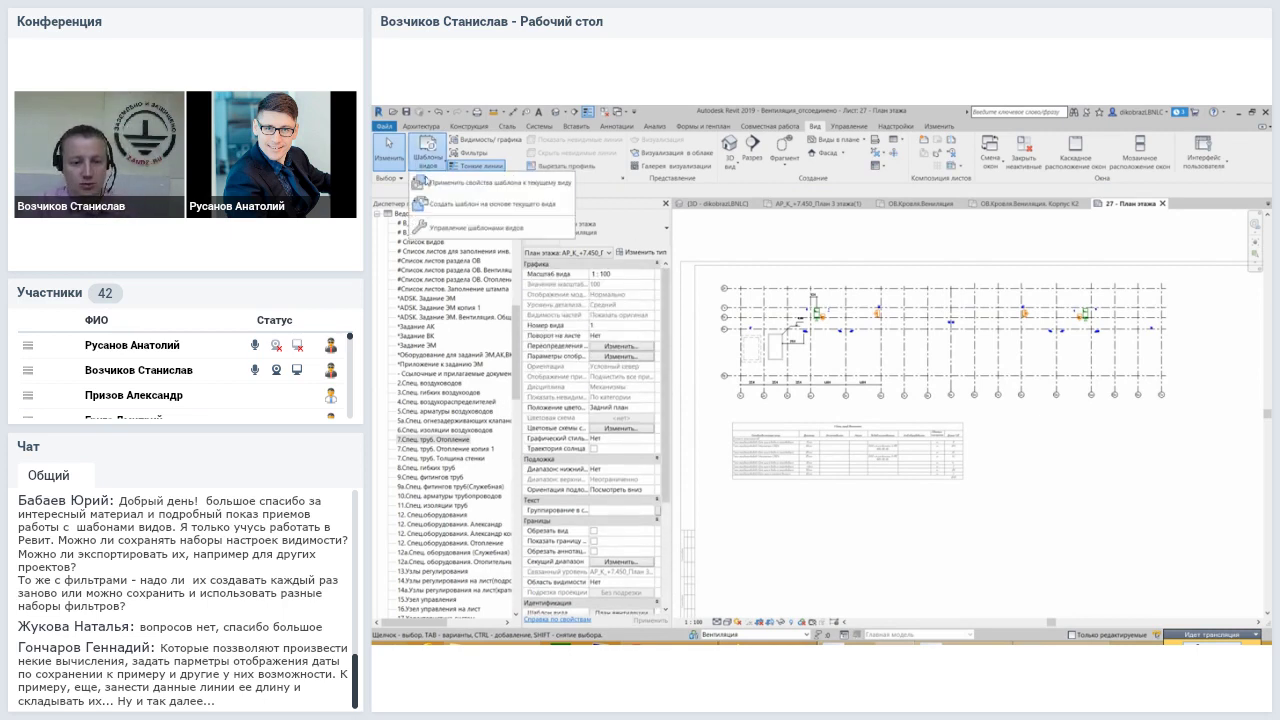
click(444, 230)
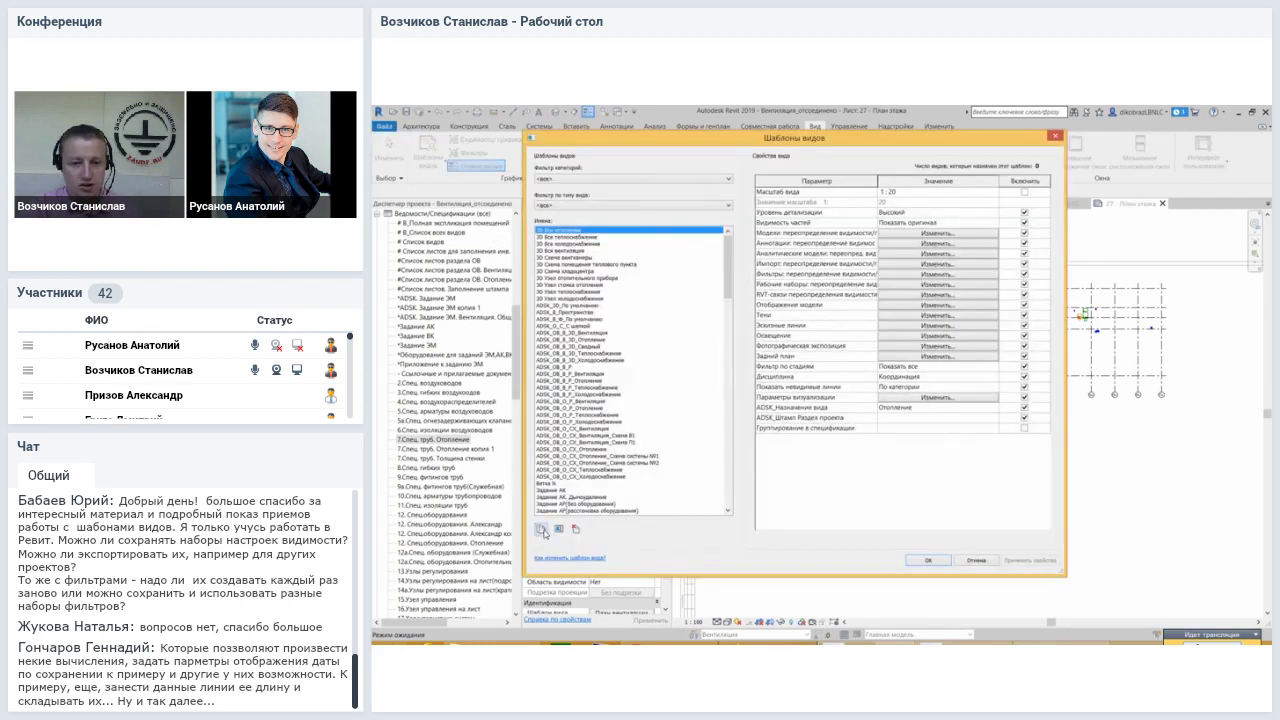
click(541, 529)
click(786, 349)
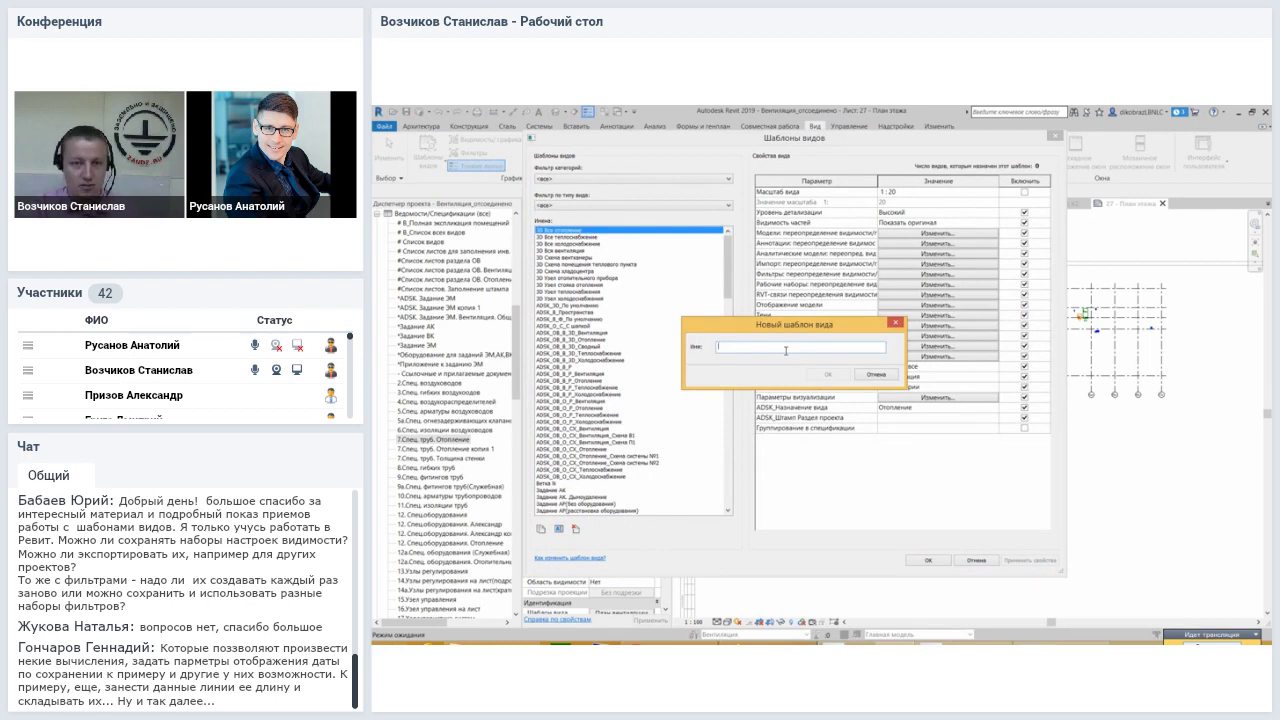
click(876, 374)
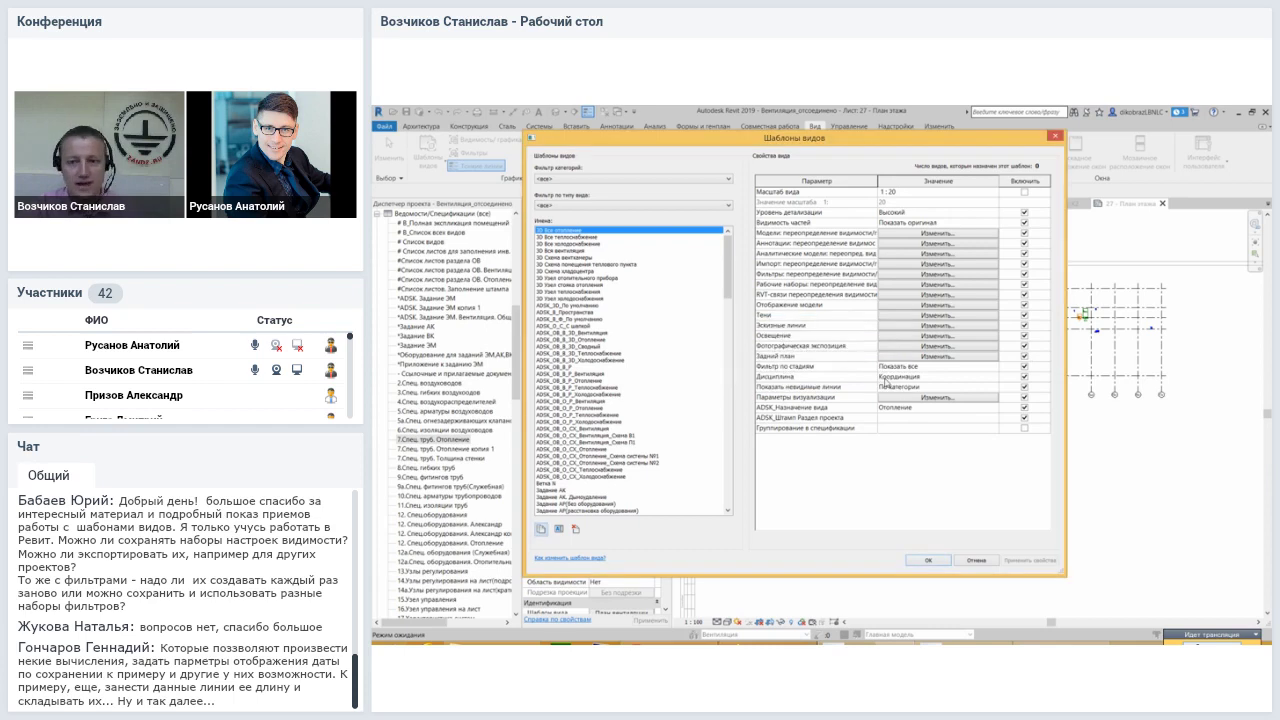
click(1056, 137)
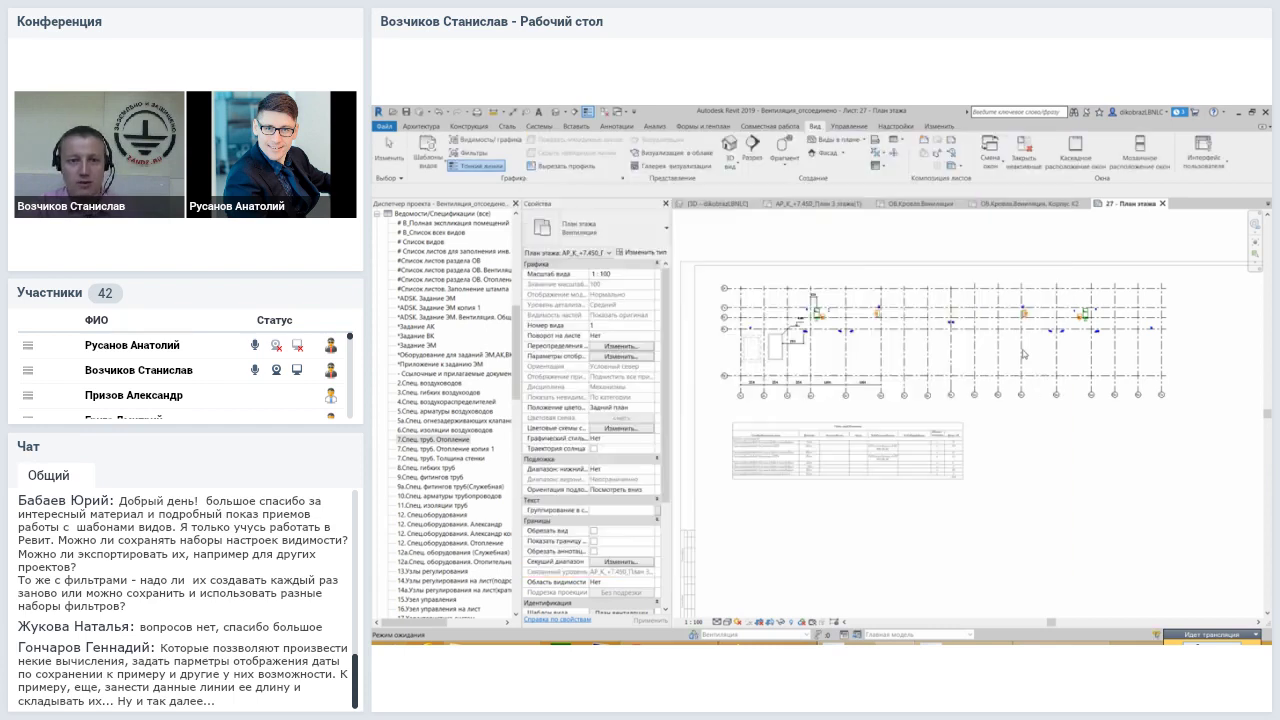
Open Transfer Project Standards from the Manage tab and scroll through its item list
middle_drag(934, 234, 938, 222)
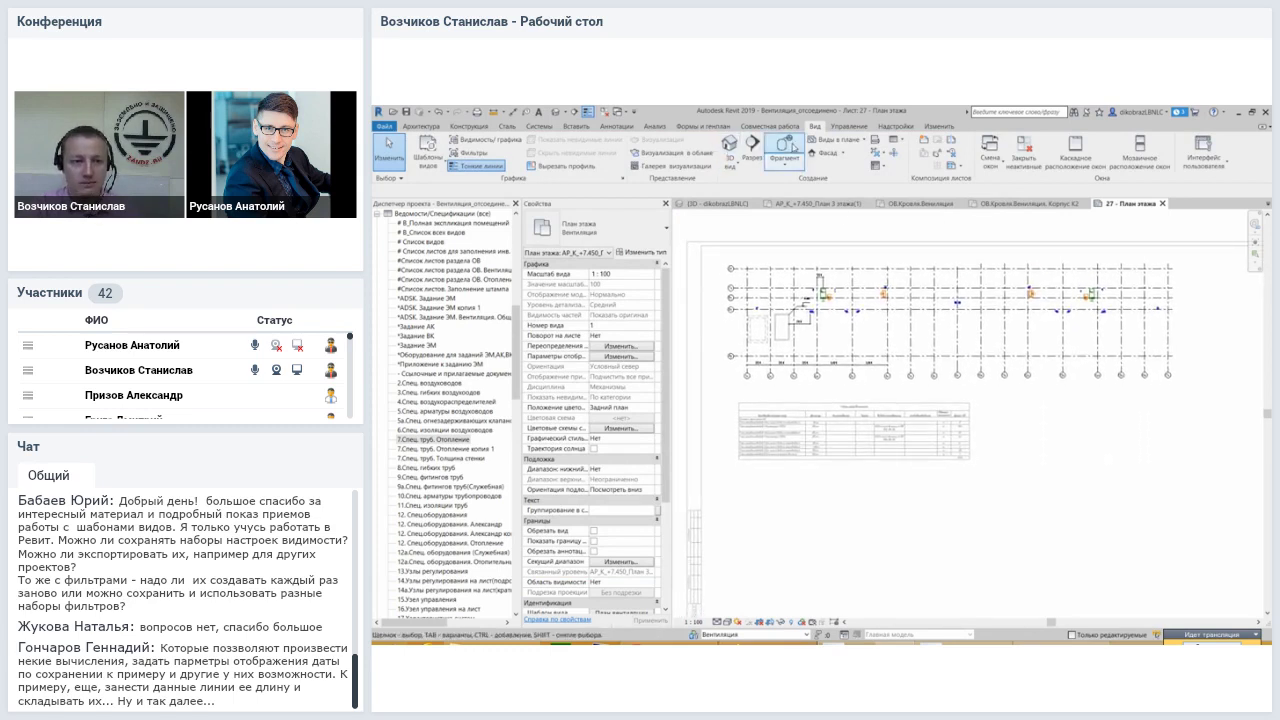
click(842, 127)
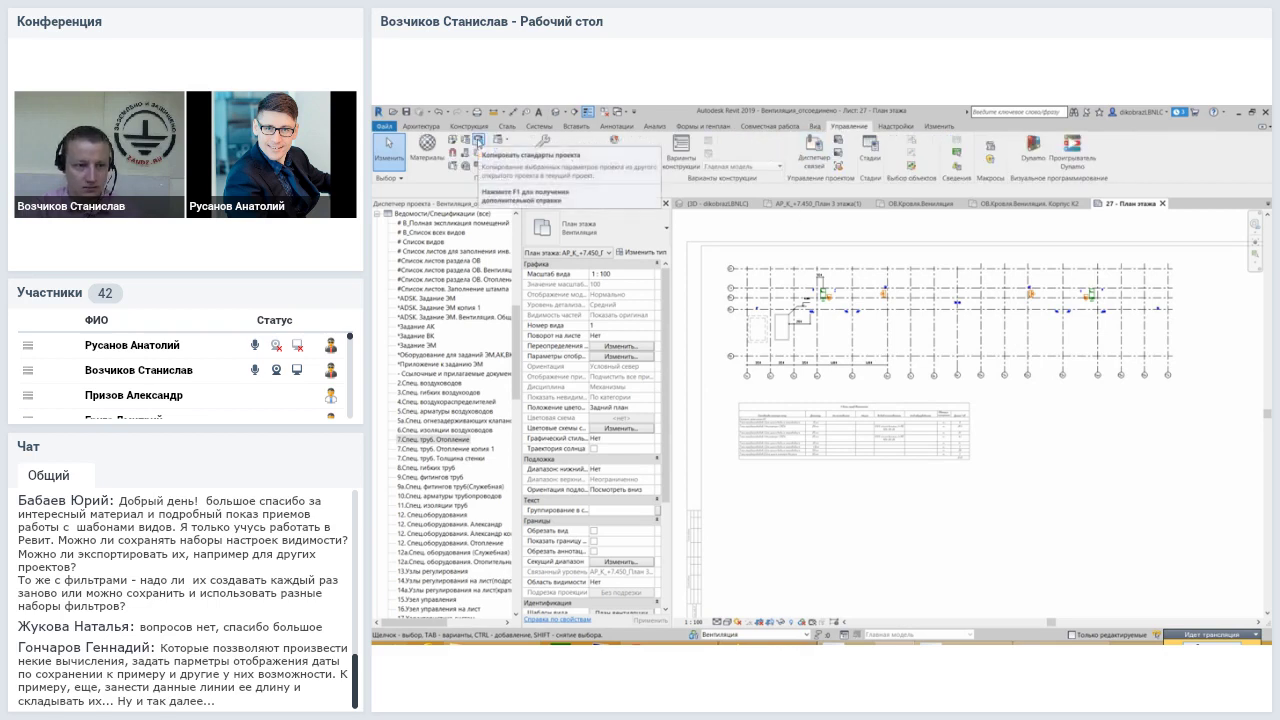
mouse_move(478, 143)
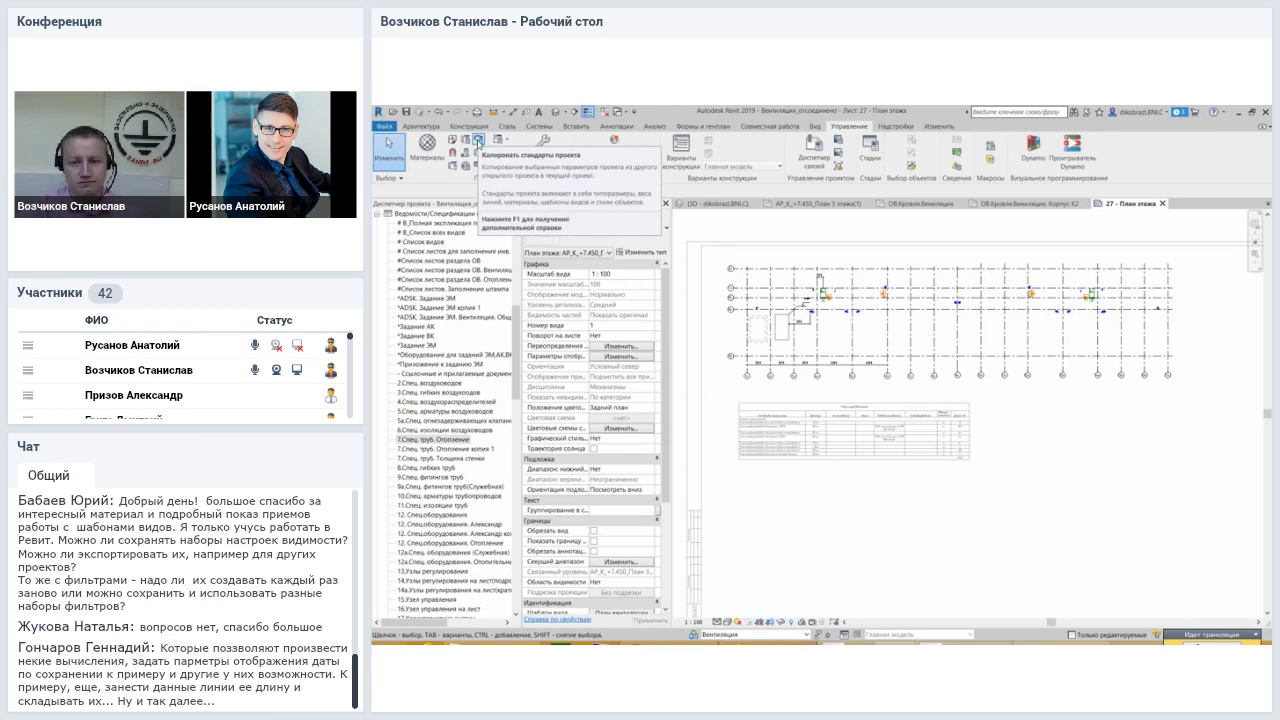
click(478, 144)
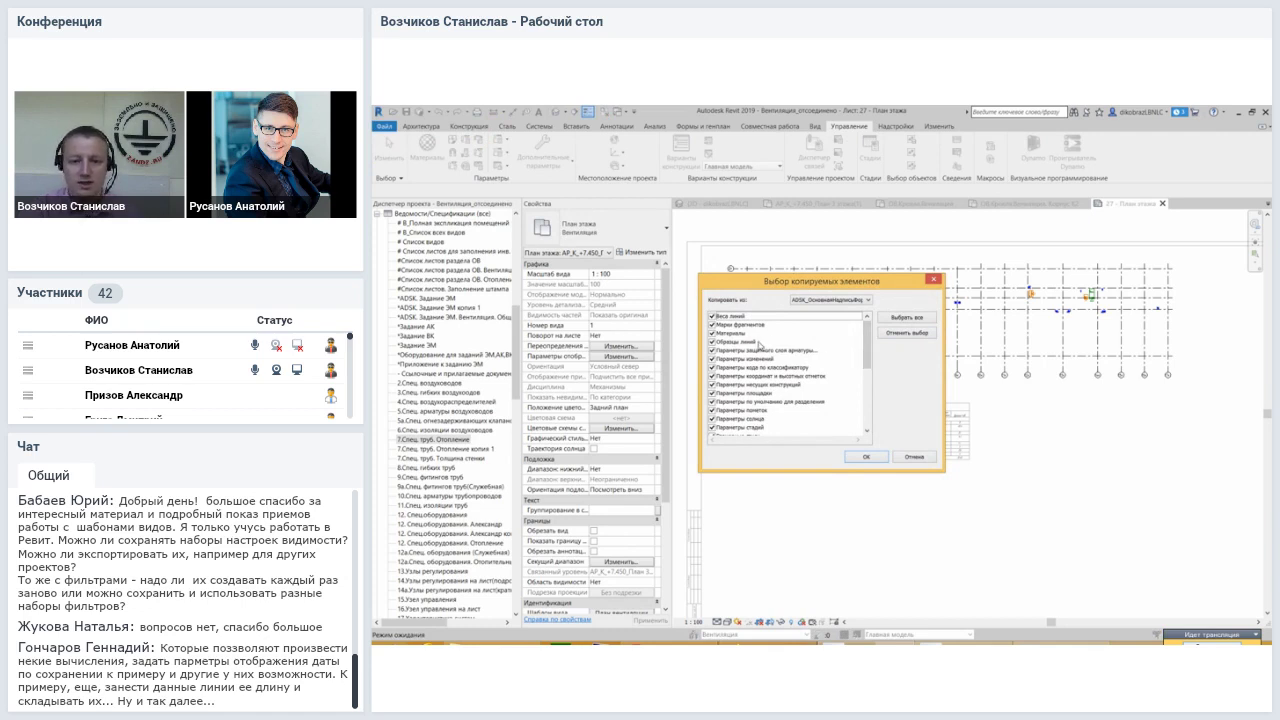
drag(869, 348, 869, 372)
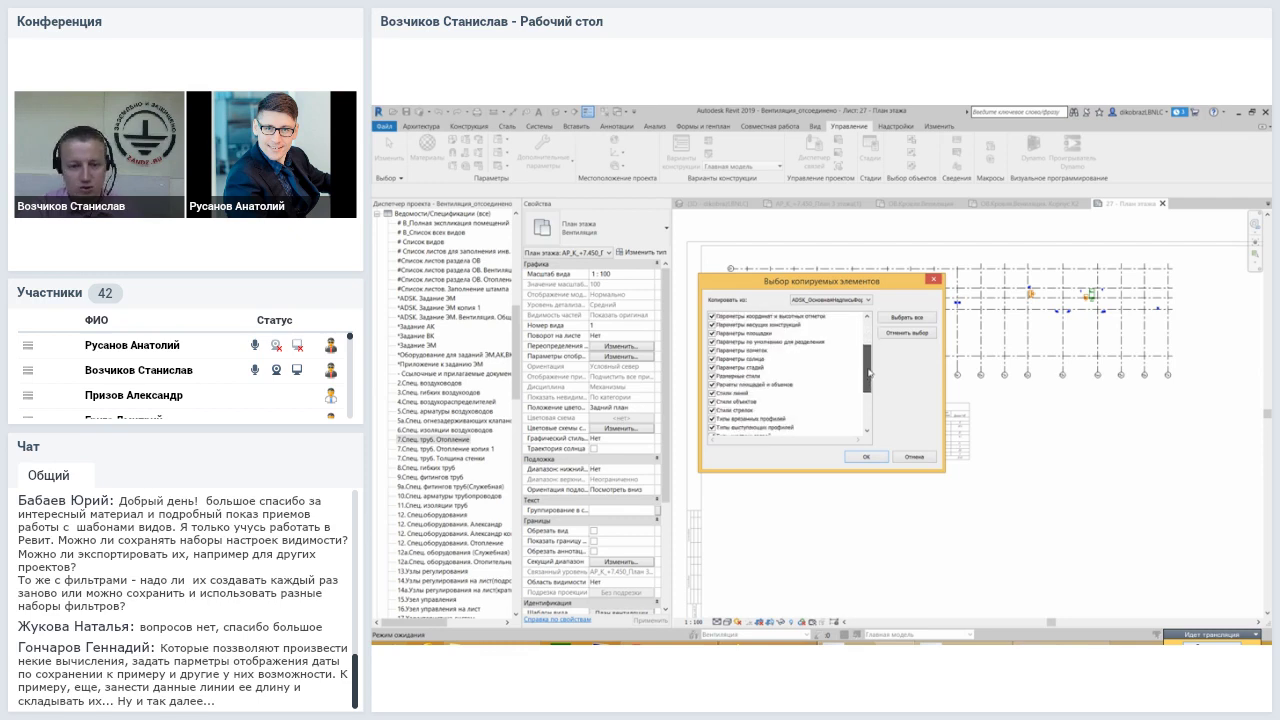
scroll(869, 373, down, 1)
scroll(869, 373, down, 2)
scroll(870, 397, down, 1)
scroll(870, 415, down, 1)
scroll(869, 415, up, 1)
scroll(869, 390, up, 2)
scroll(869, 365, up, 3)
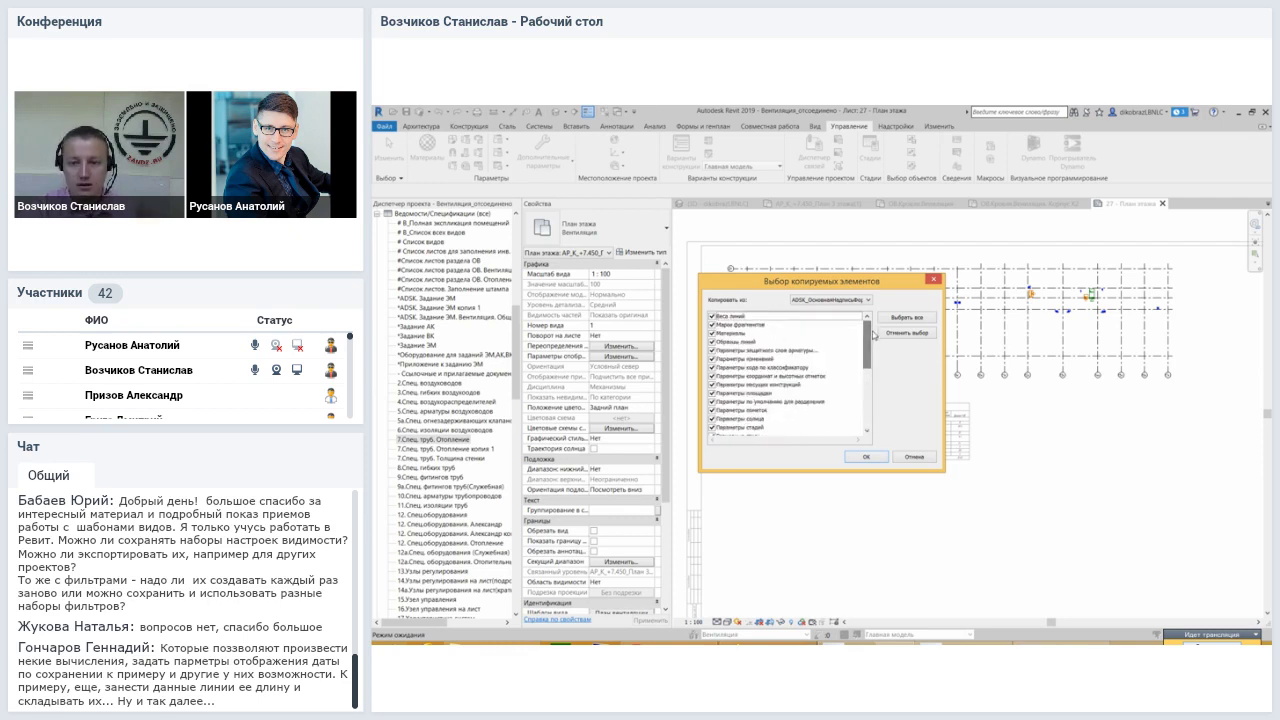
Uncheck all items and close Transfer Project Standards without copying anything
click(868, 300)
click(881, 298)
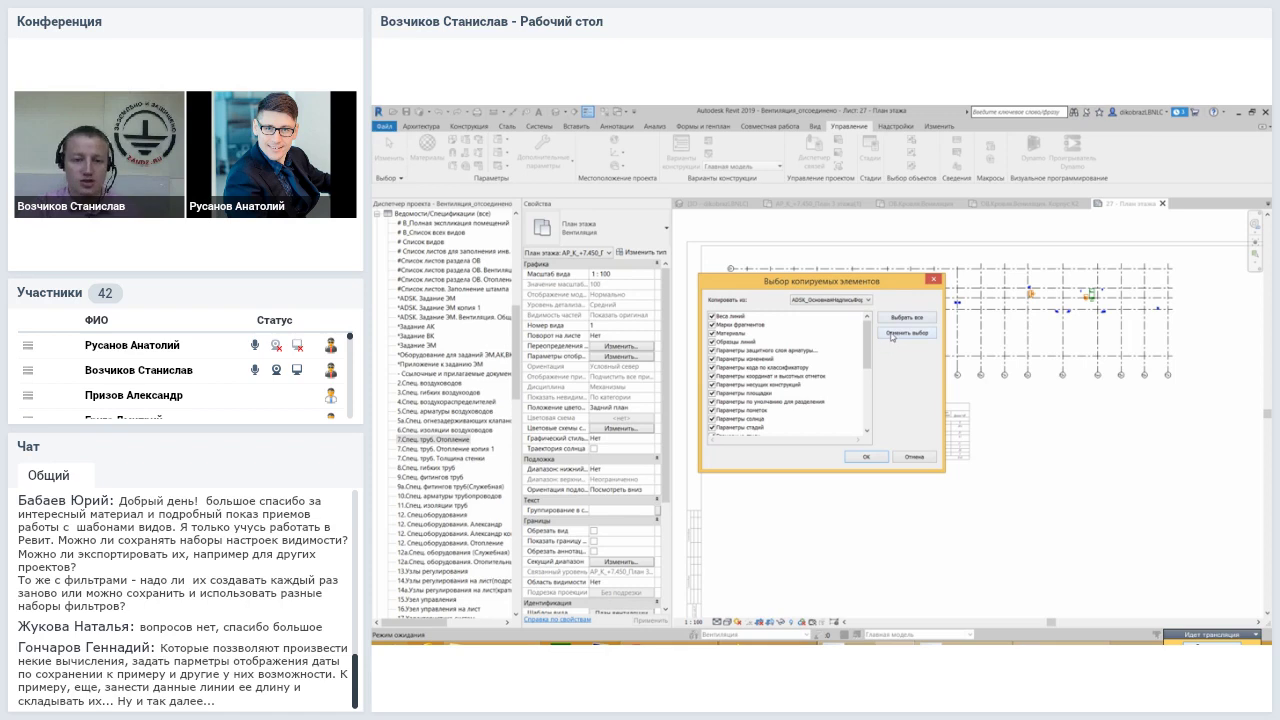
click(892, 334)
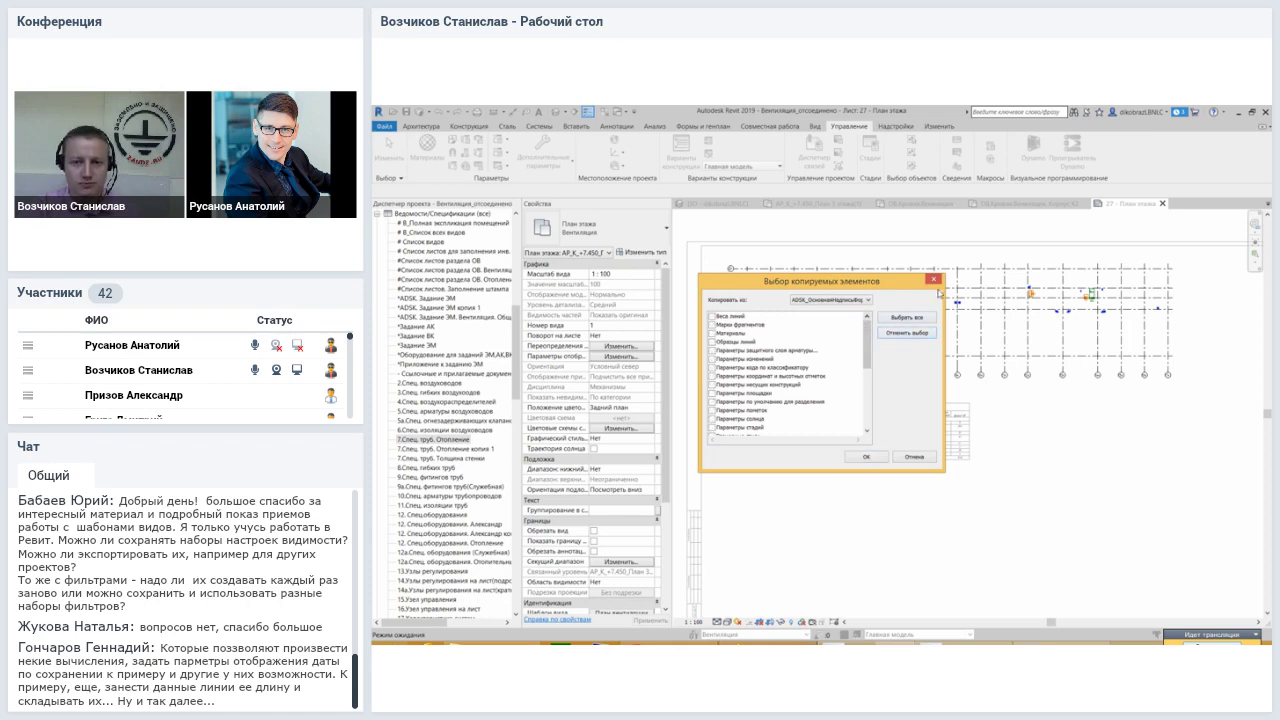
click(935, 282)
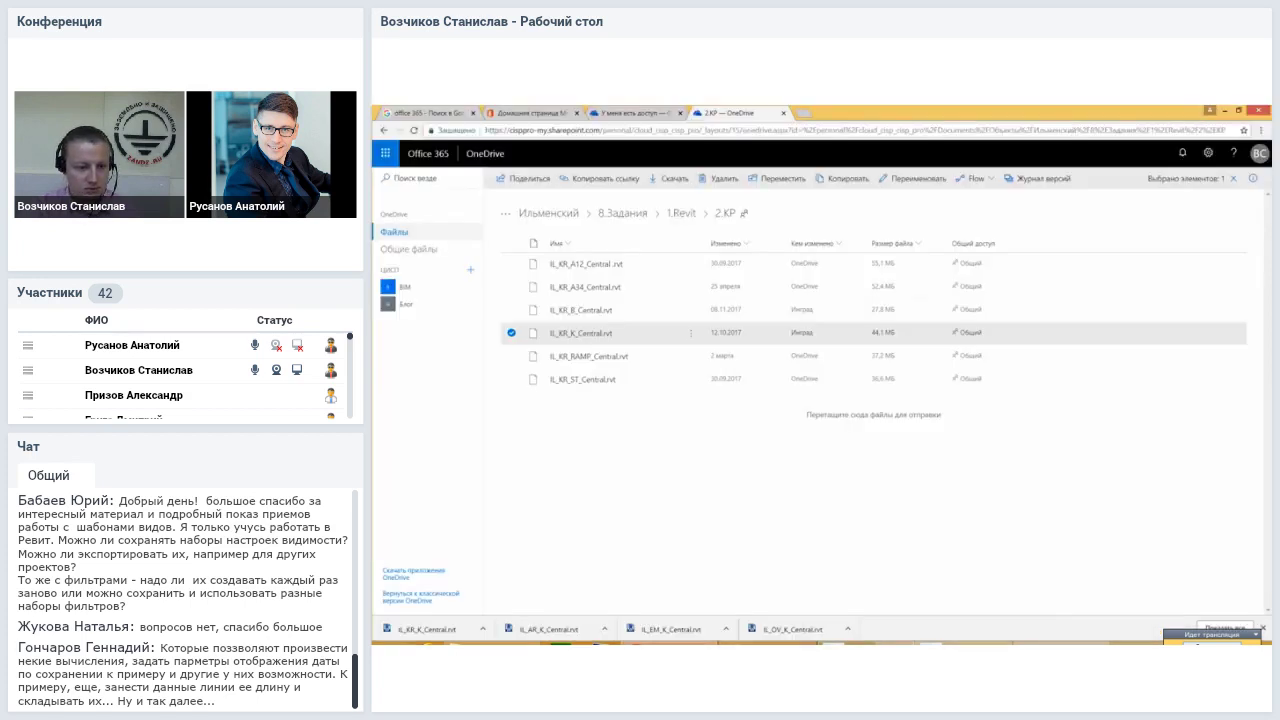
Look at the Mirapolis webinar, then bring Revit's sheet 27 back on screen
click(704, 583)
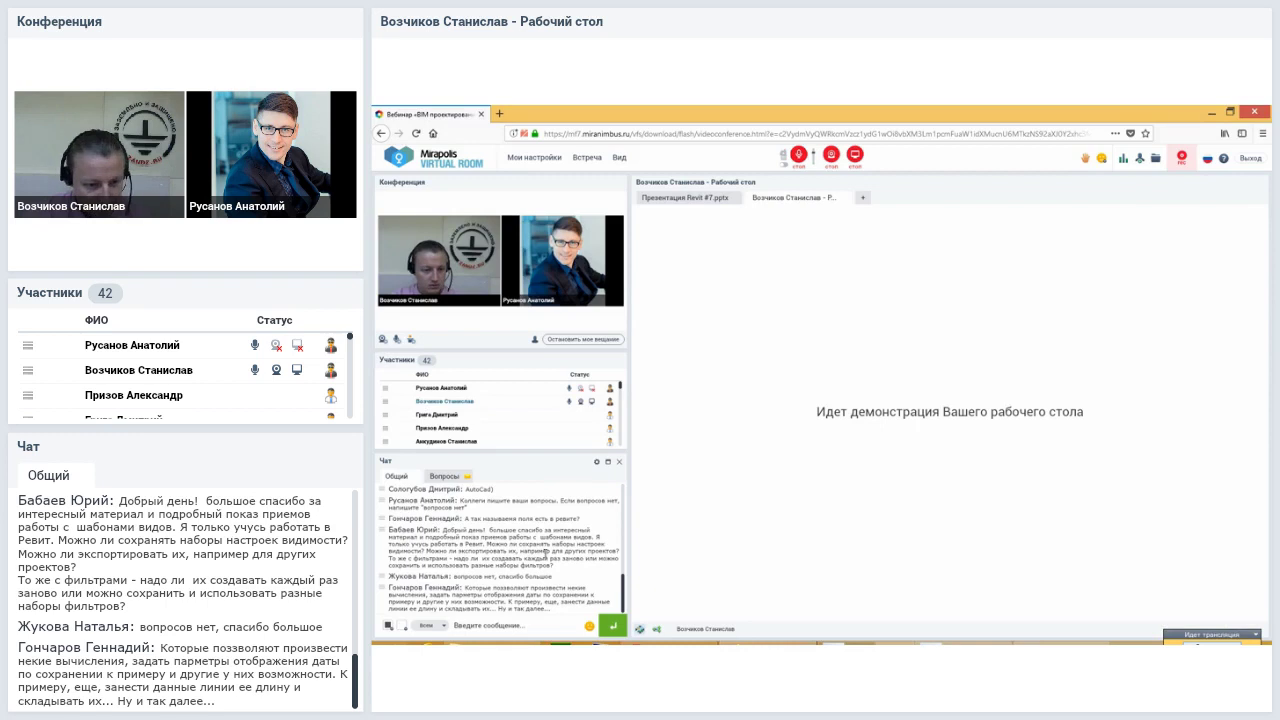
mouse_move(914, 632)
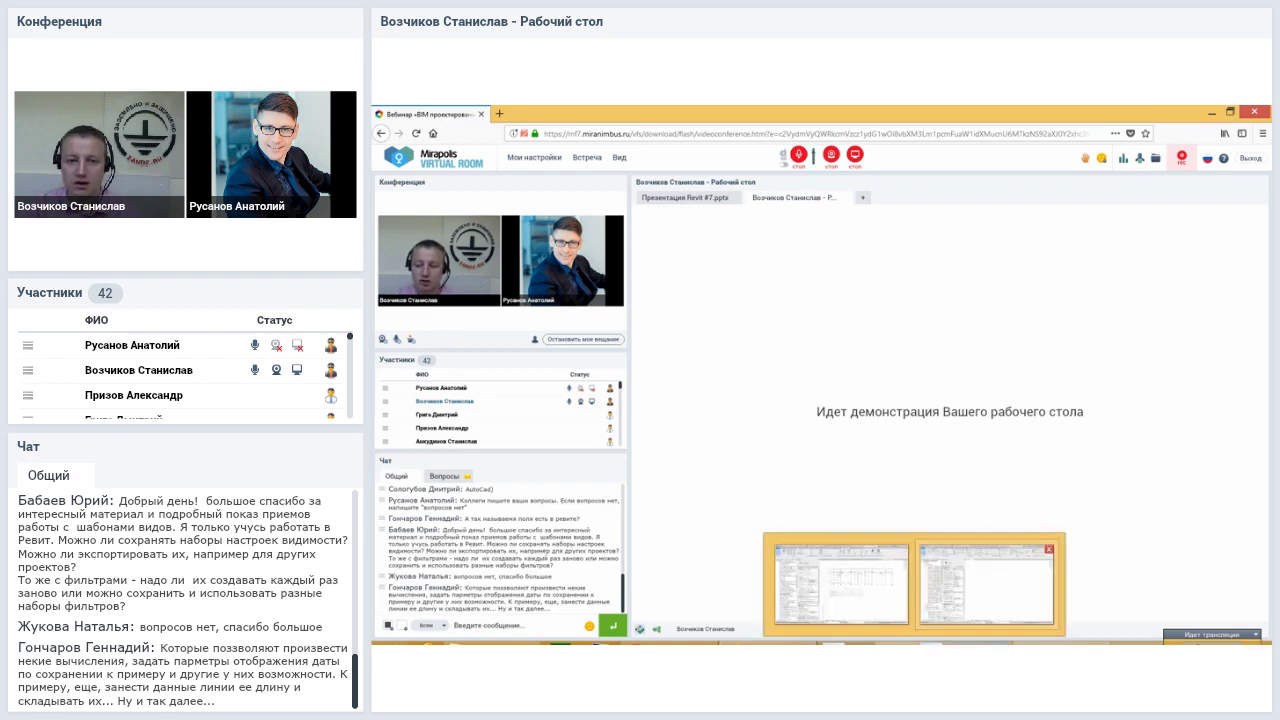
click(1014, 604)
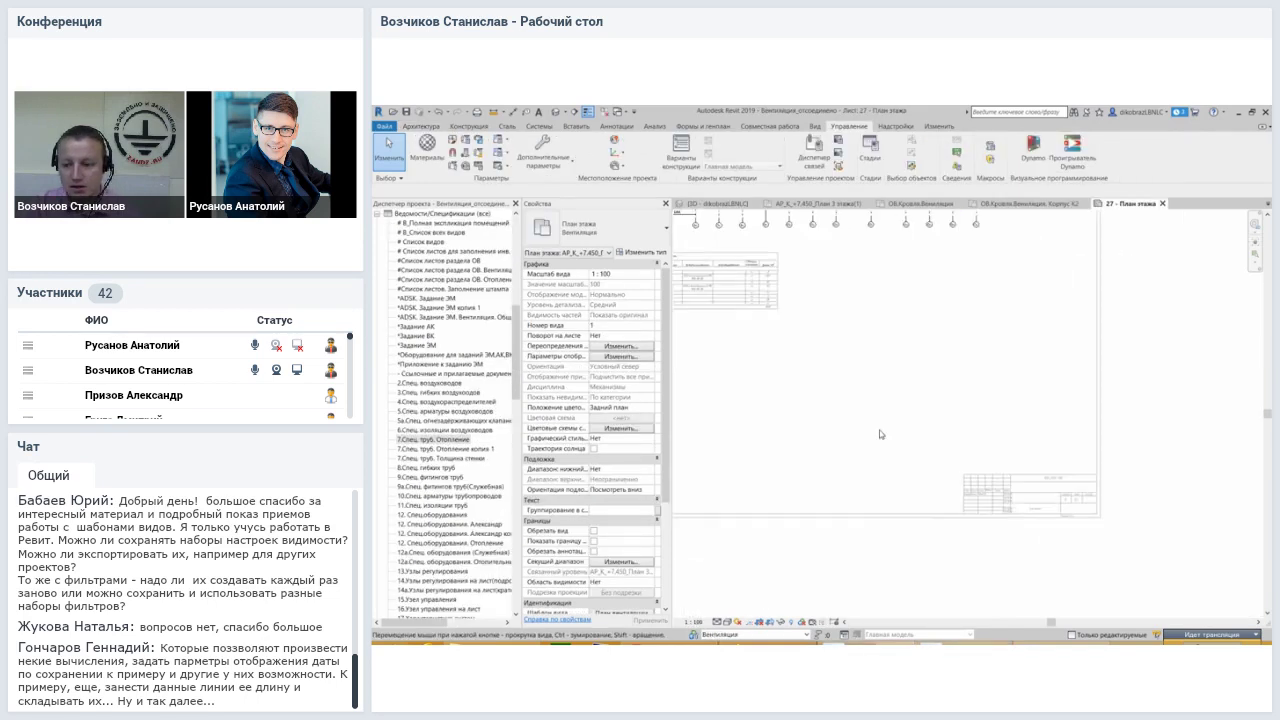
scroll(979, 514, up, 2)
scroll(990, 480, up, 2)
scroll(1000, 444, up, 1)
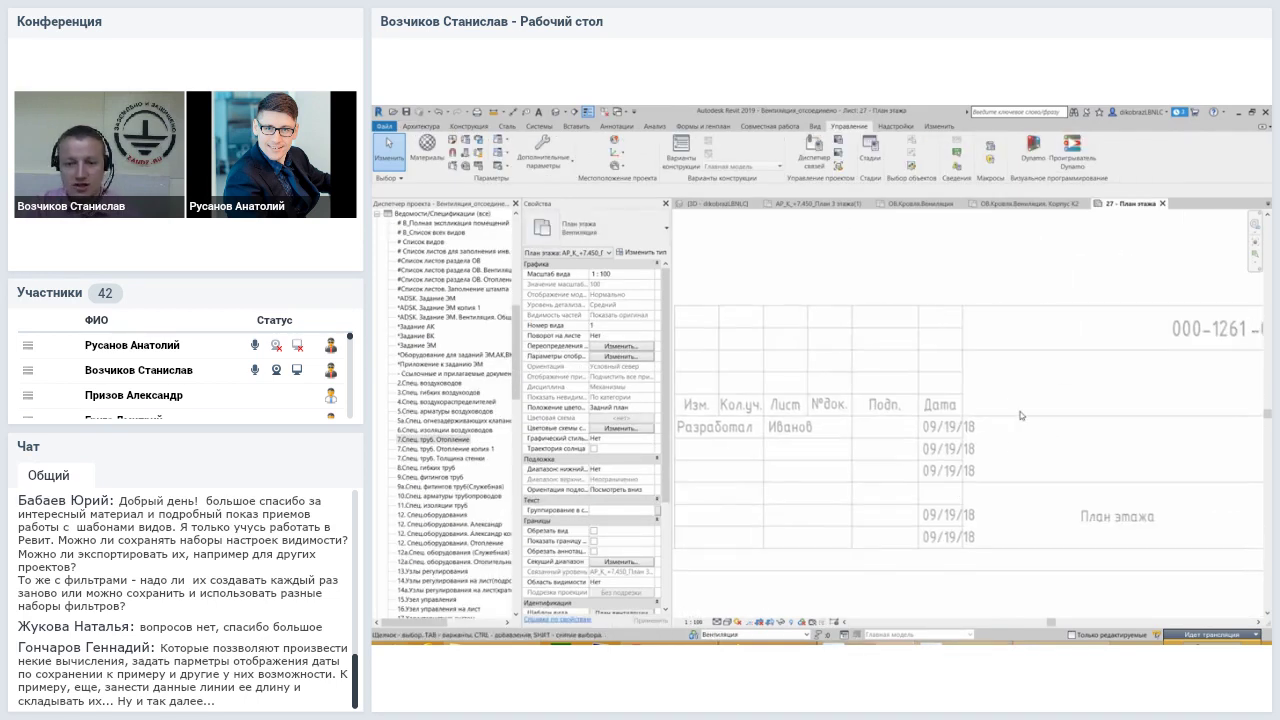
right_click(1020, 412)
click(1010, 435)
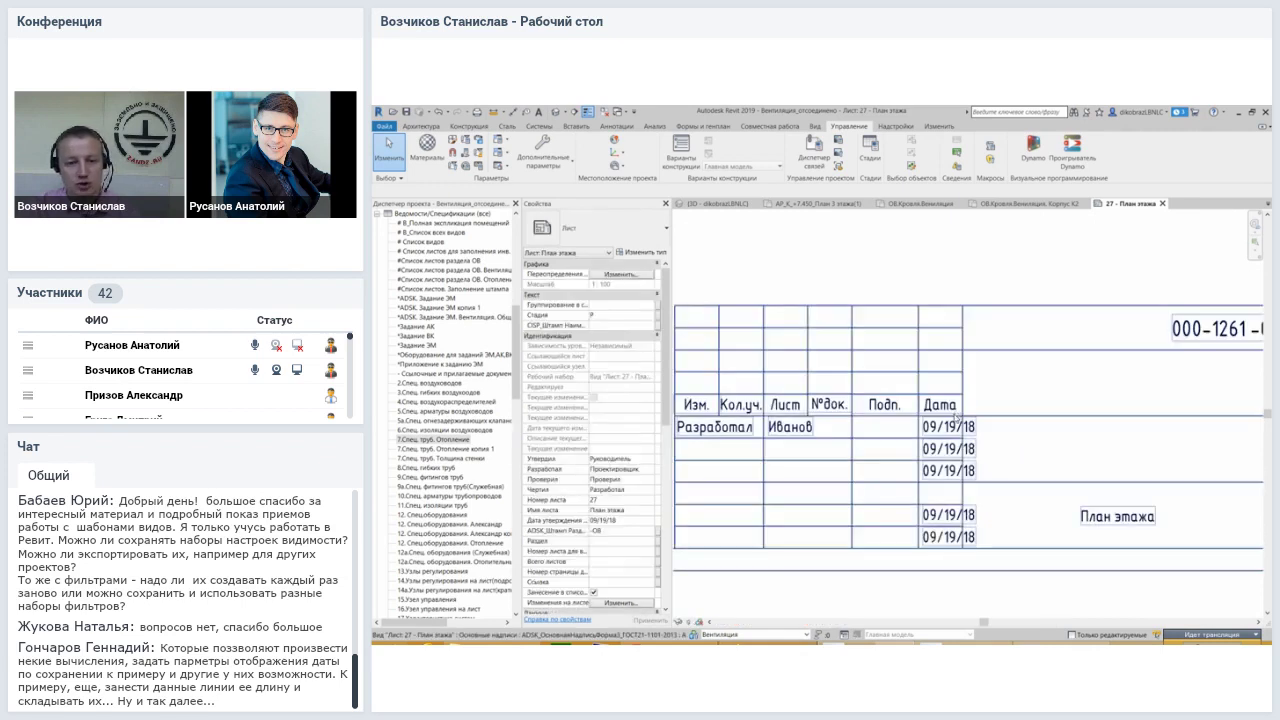
click(942, 437)
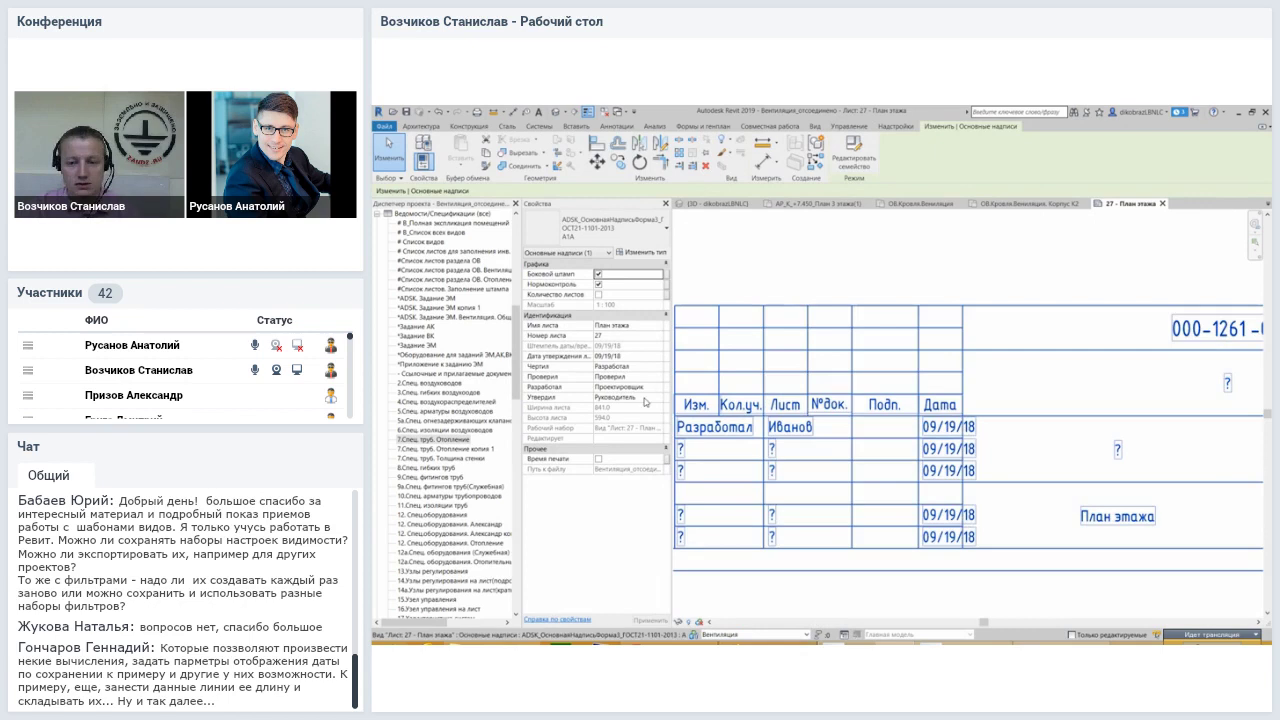
click(601, 347)
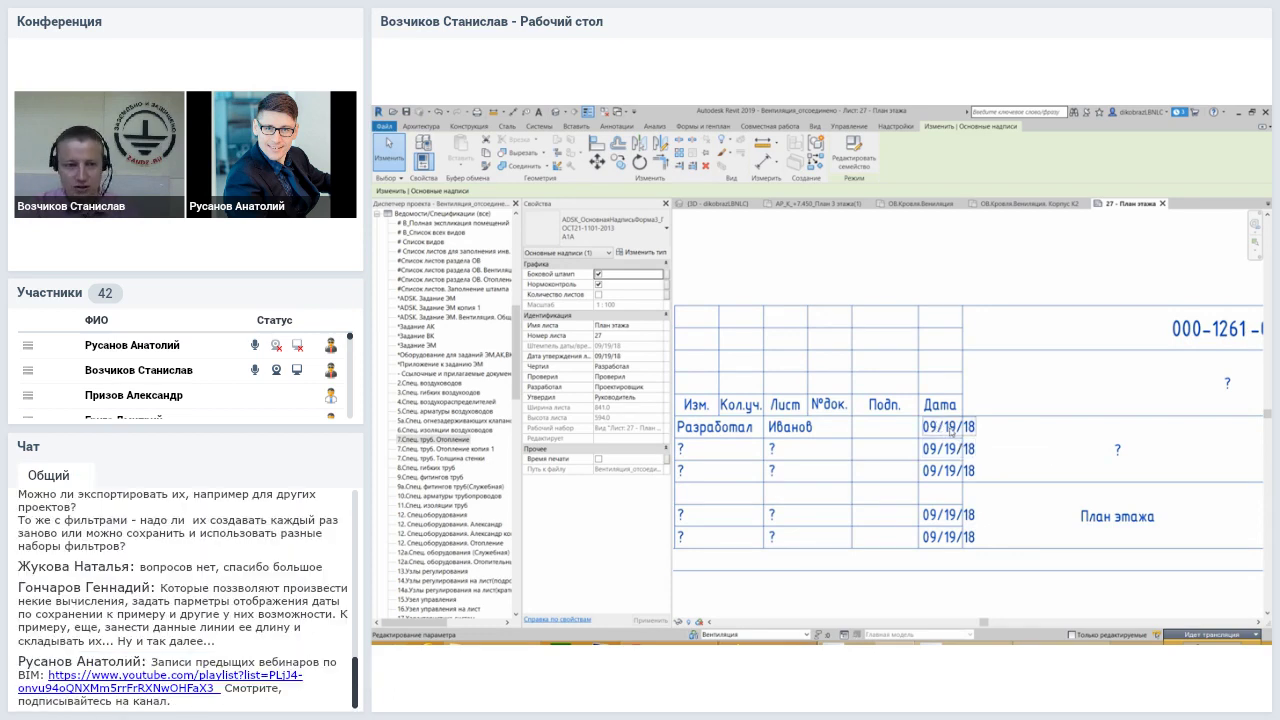
click(970, 286)
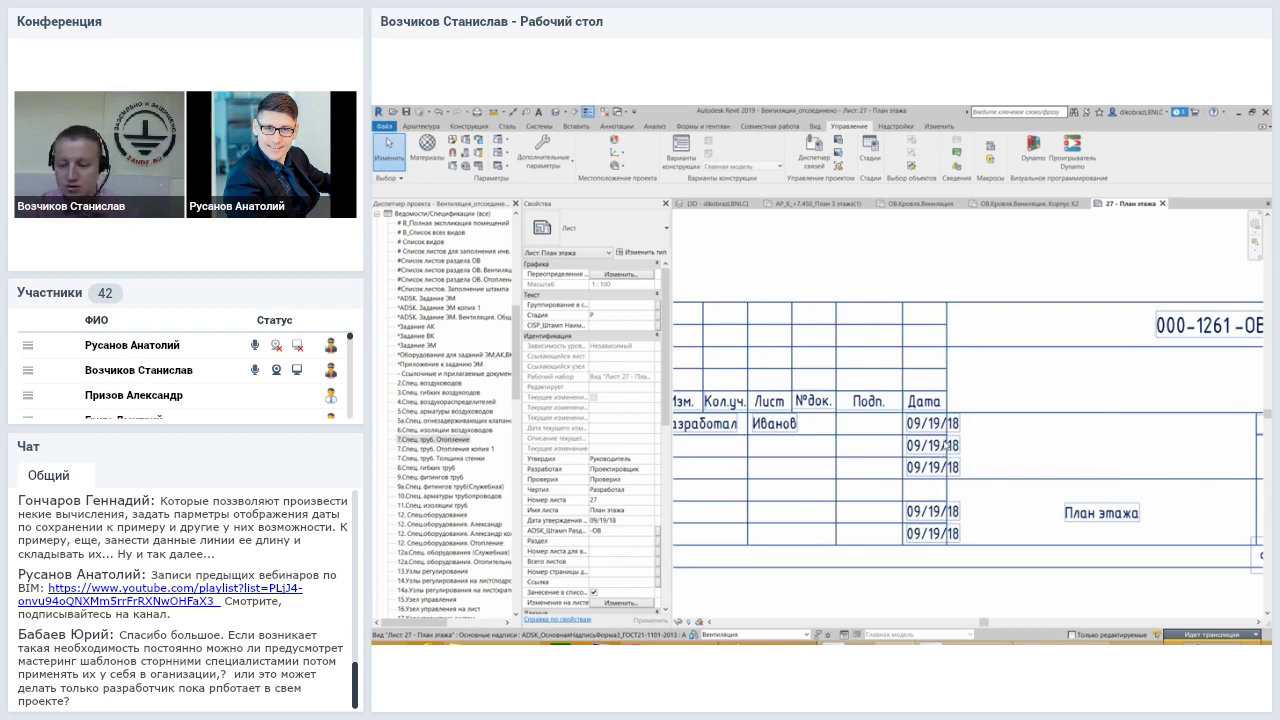
Set every title block date to 12.09, then switch back to the webinar room
click(928, 425)
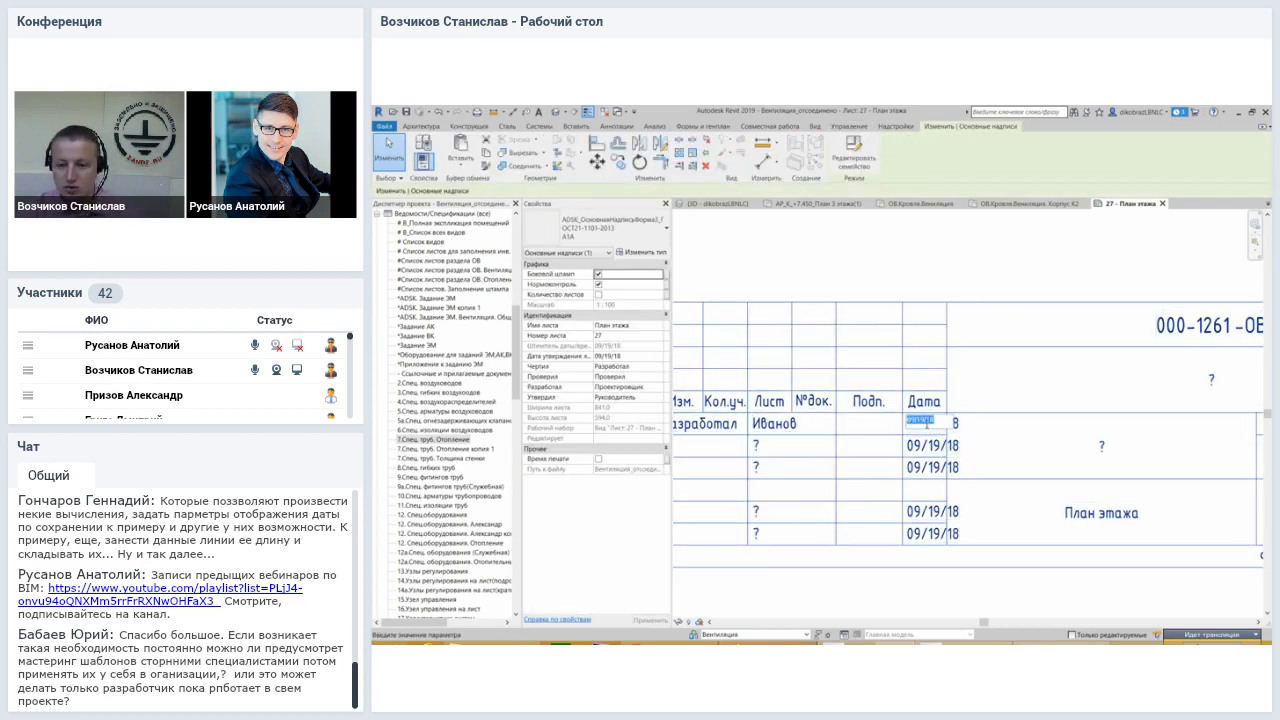
text(12.15)
key(Return)
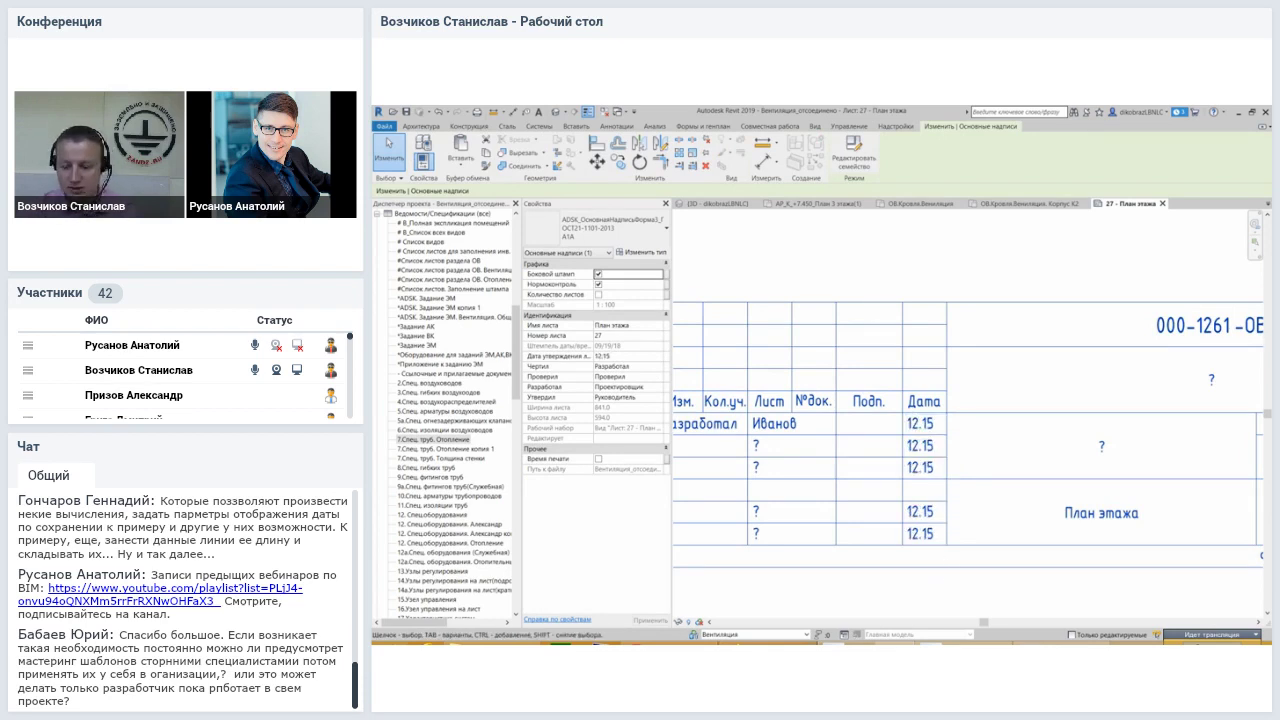
click(924, 421)
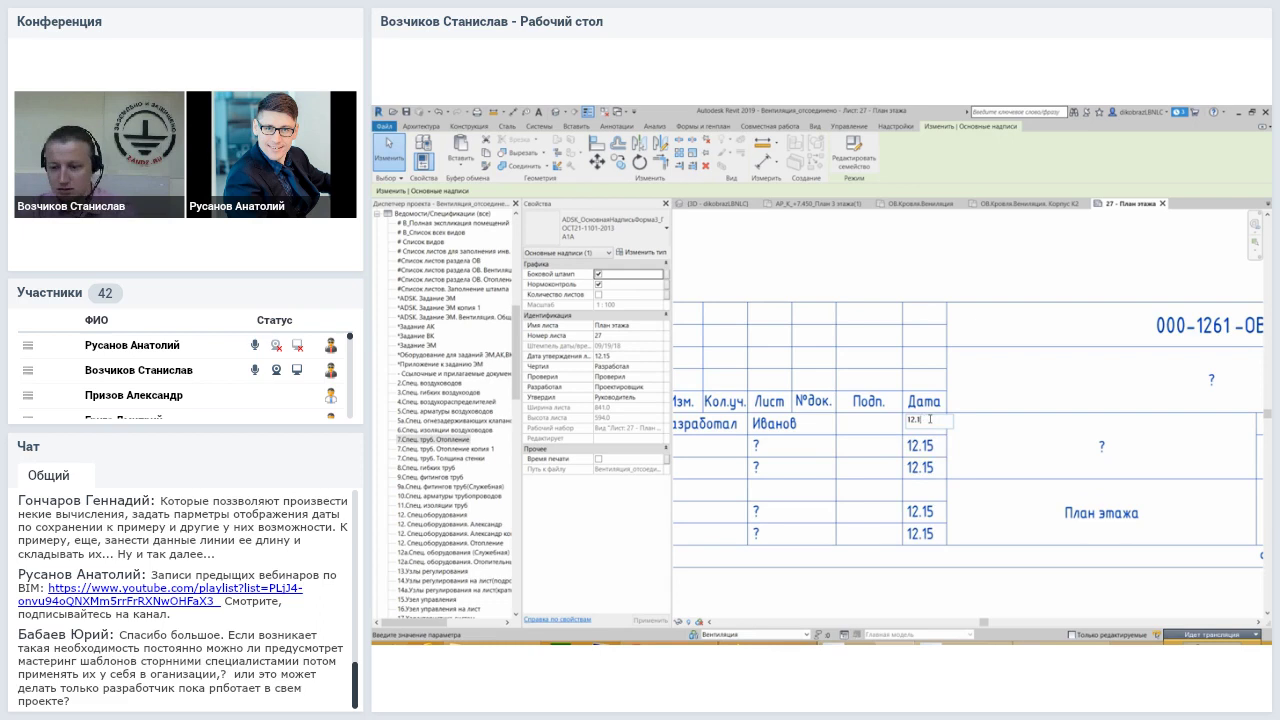
key(BackSpace)
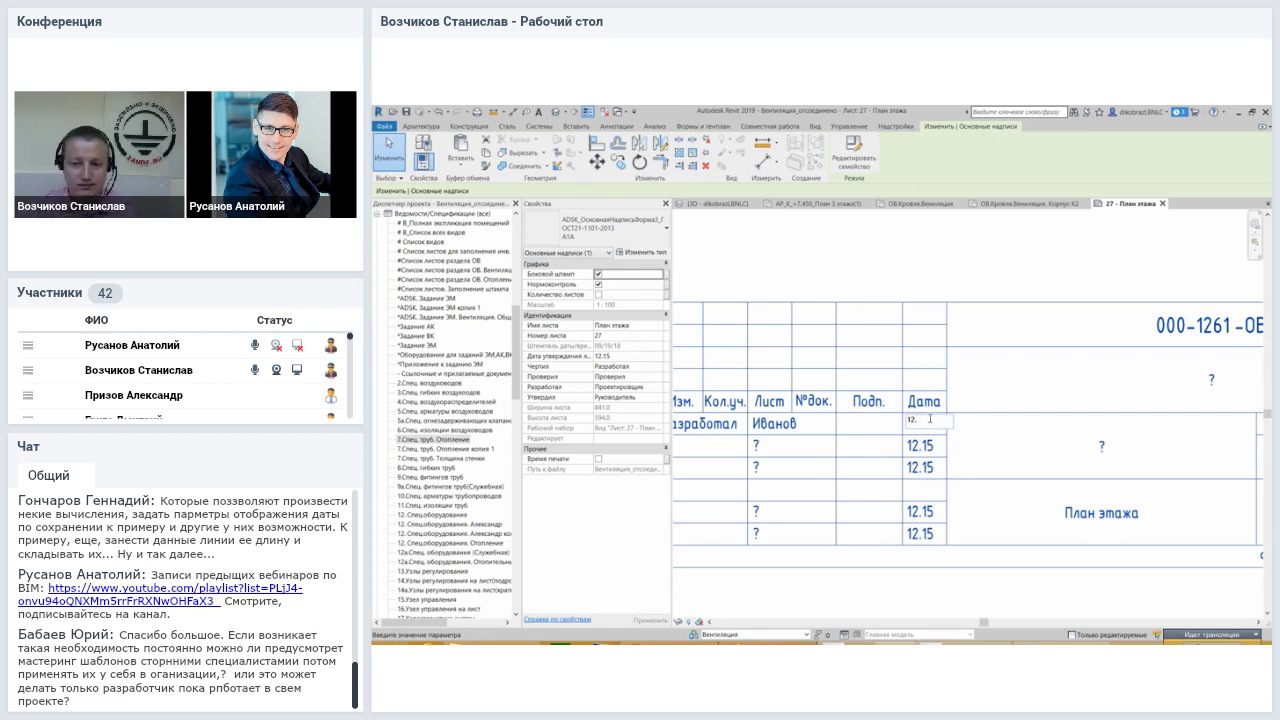
text(09)
key(Return)
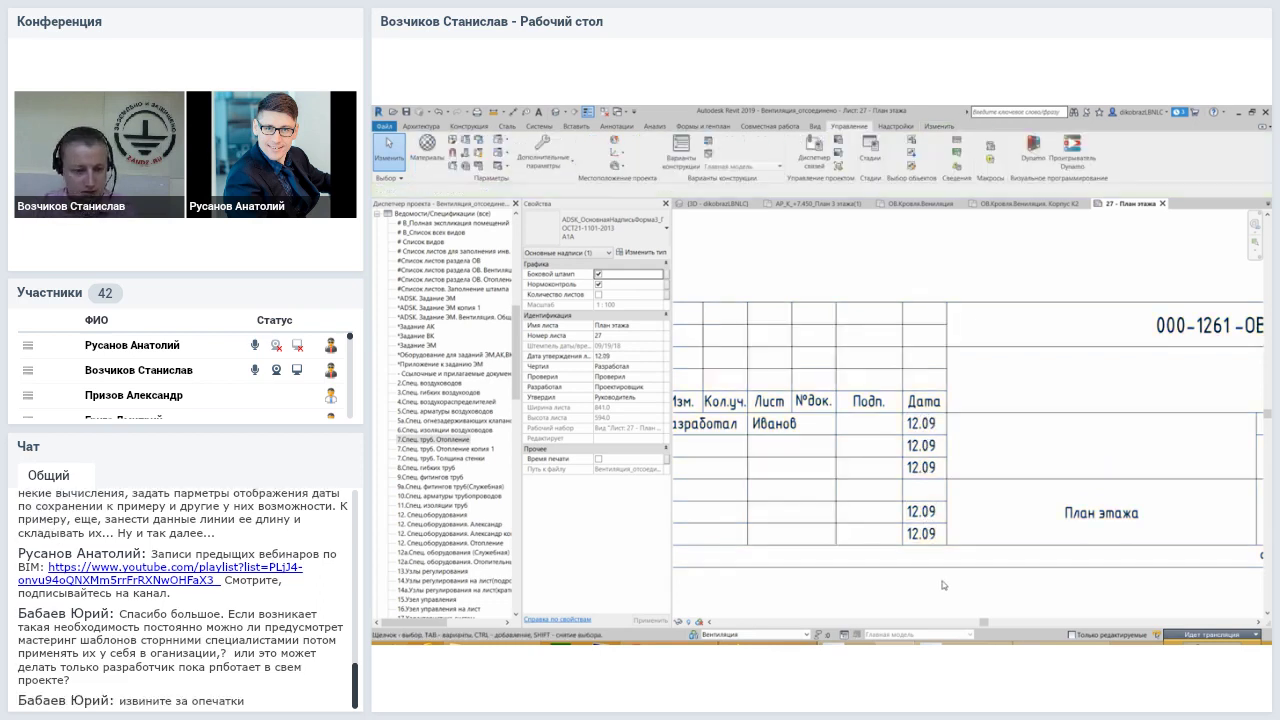
key(alt+Tab)
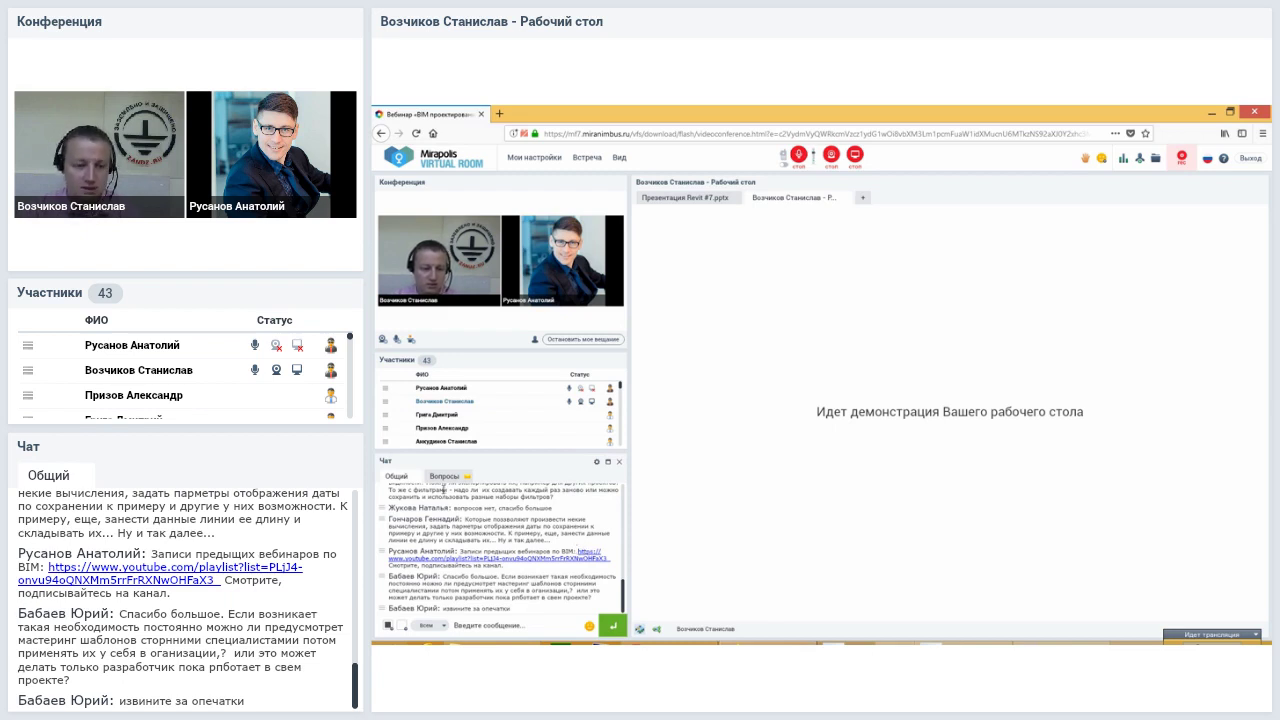
Show the Вопросы questions list in the chat and highlight a question's text
click(444, 478)
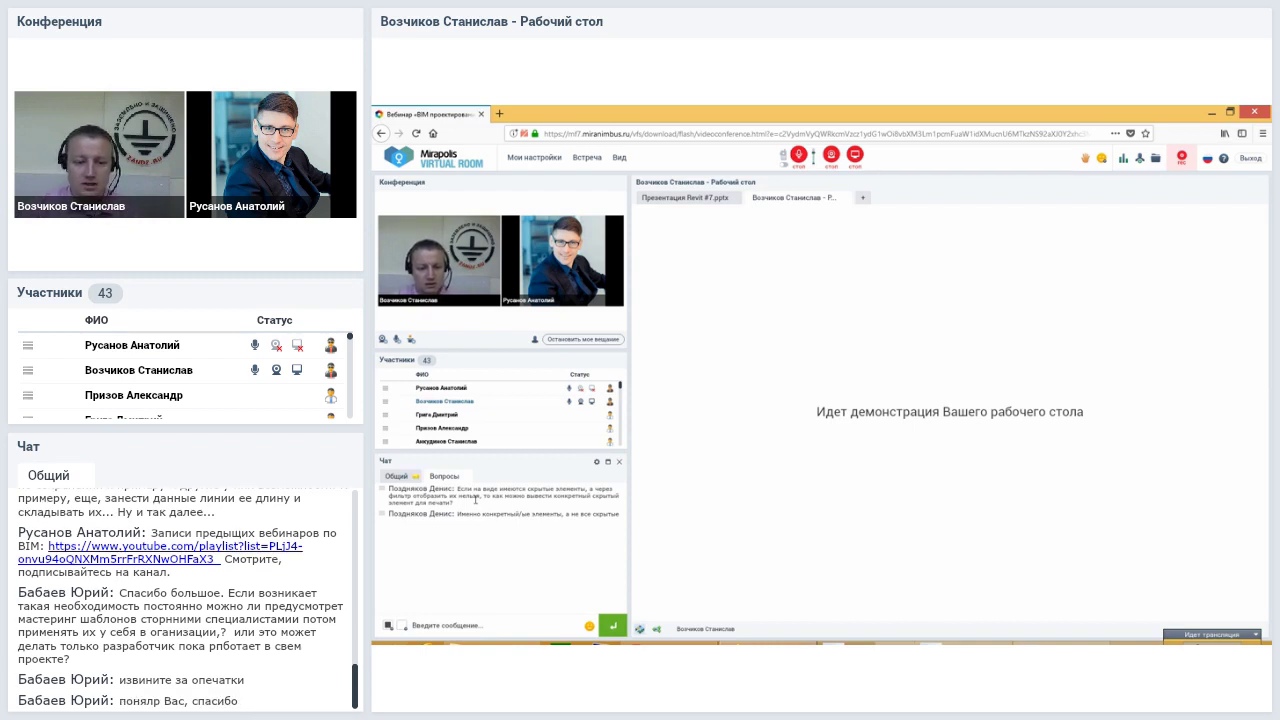
mouse_move(494, 496)
mouse_down()
mouse_move(514, 496)
mouse_move(454, 503)
mouse_up()
Clear the highlight, return to the Общий chat, then reopen the Вопросы questions list
click(553, 511)
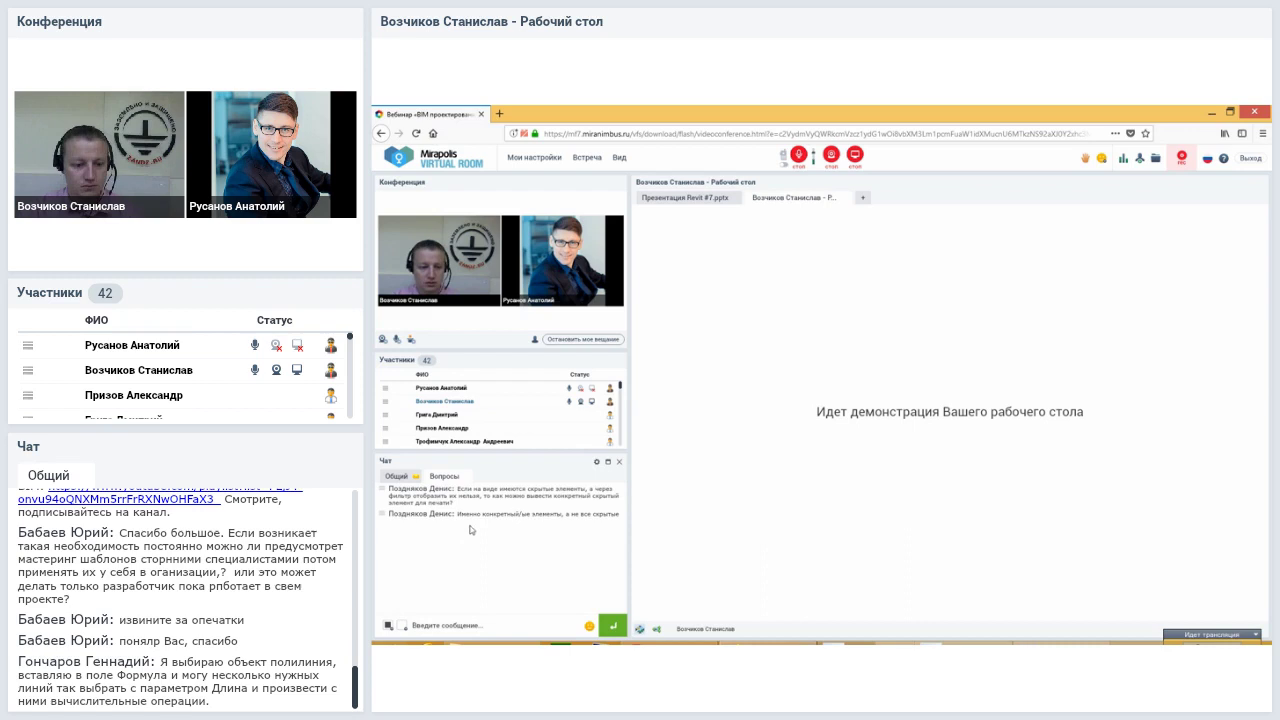
click(400, 477)
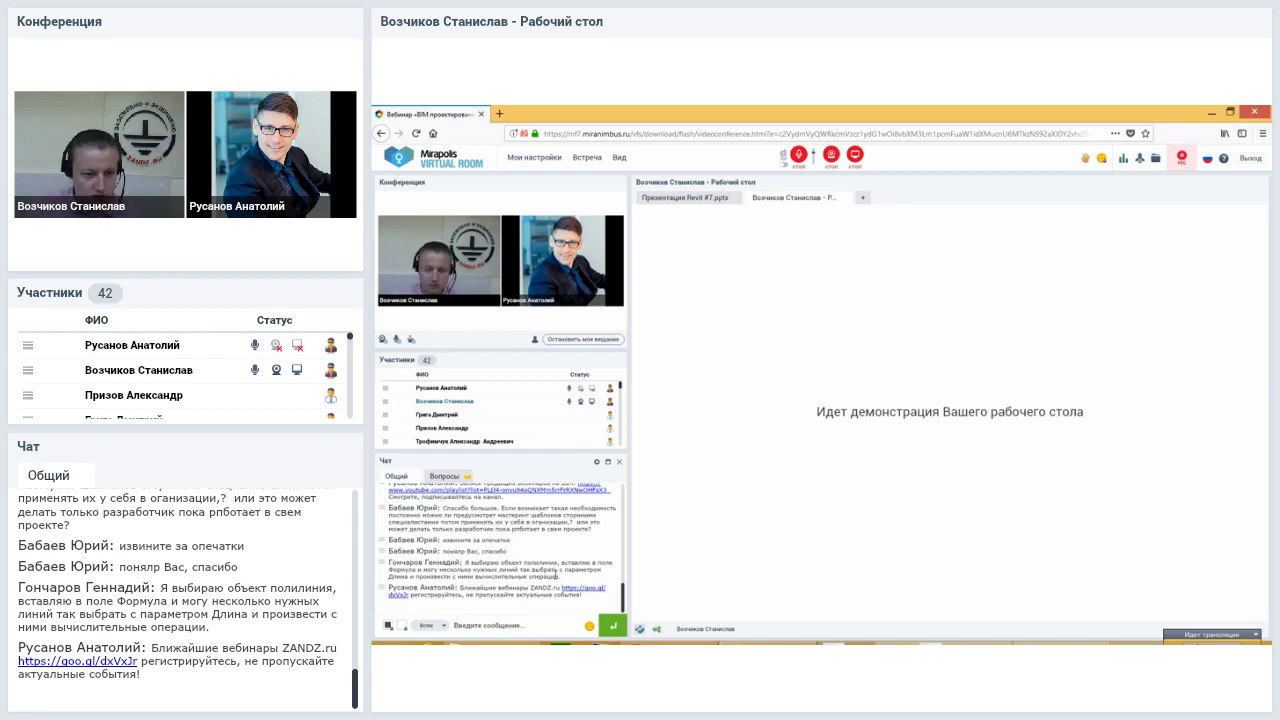
click(448, 475)
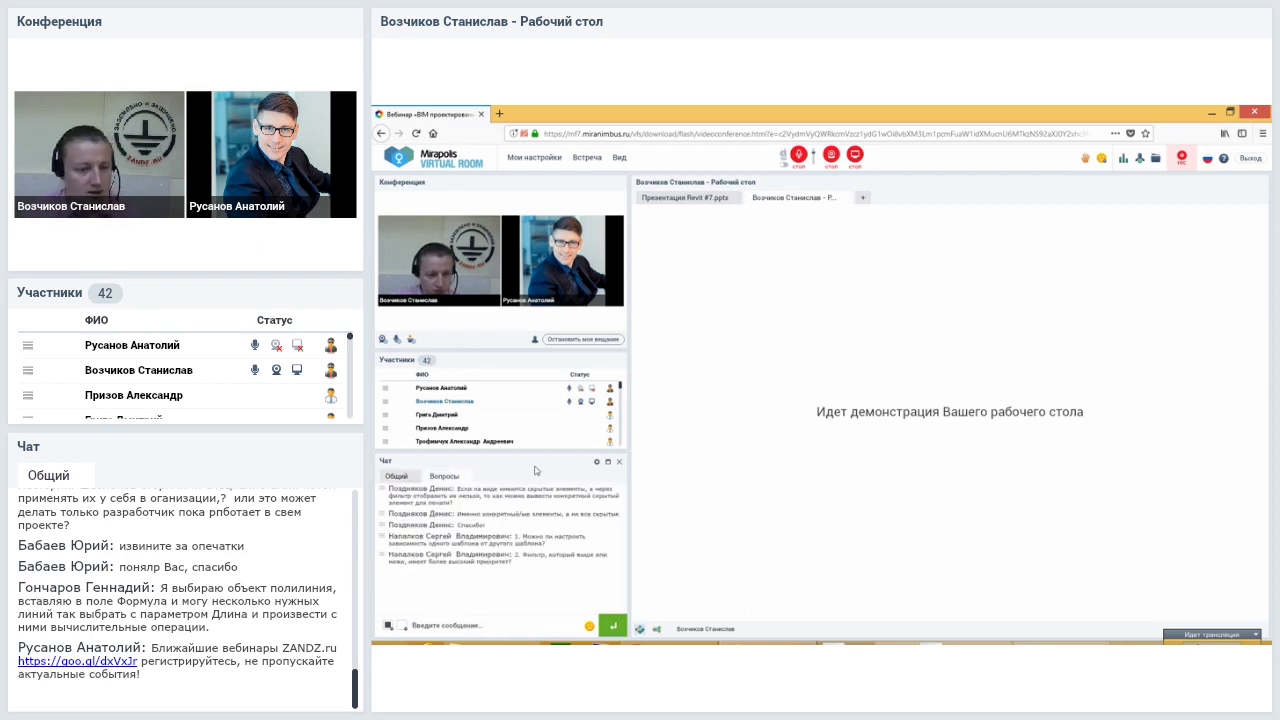